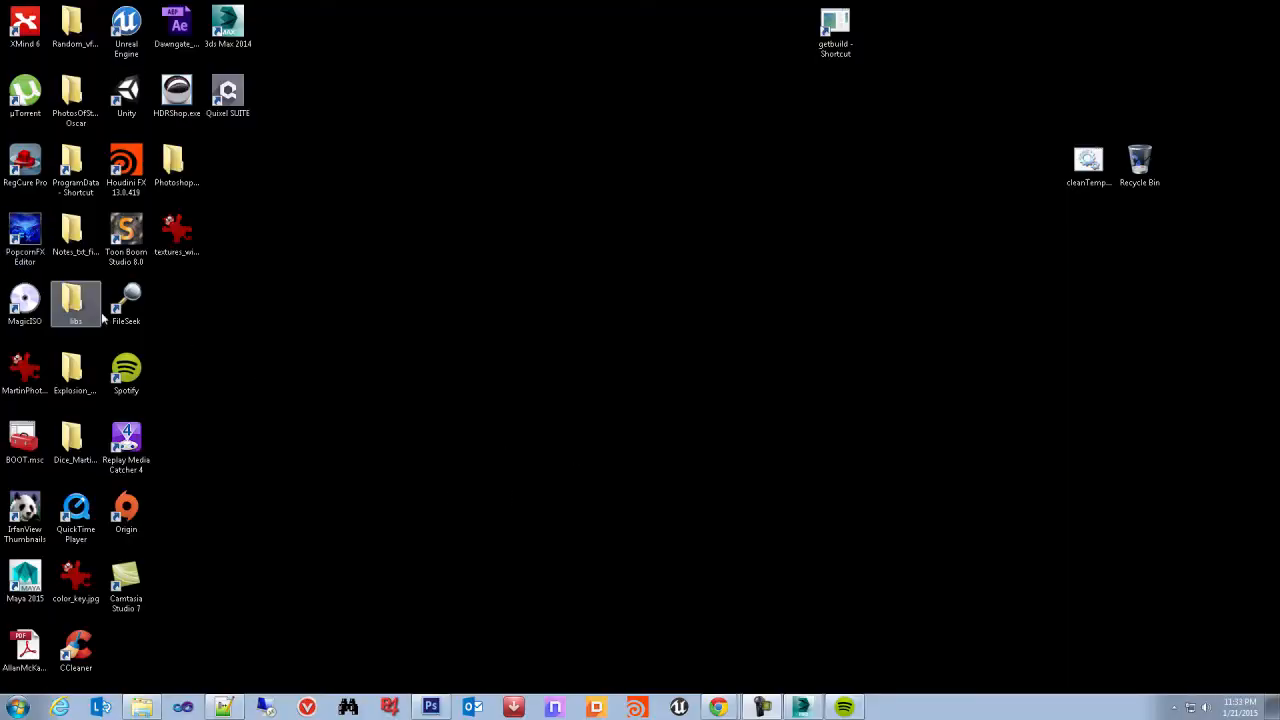
# Launch the PopcornFX Editor from the desktop
pyautogui.doubleClick(36, 240)
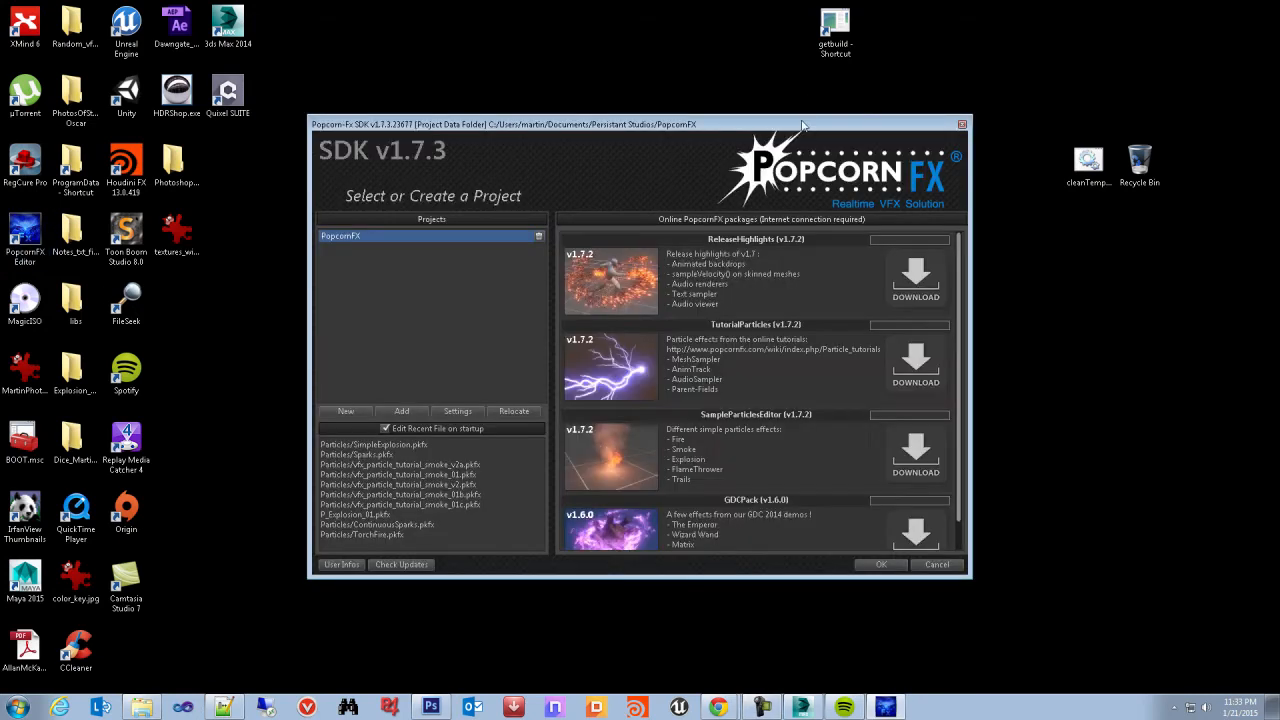
pyautogui.moveTo(802, 124); pyautogui.dragTo(894, 148)
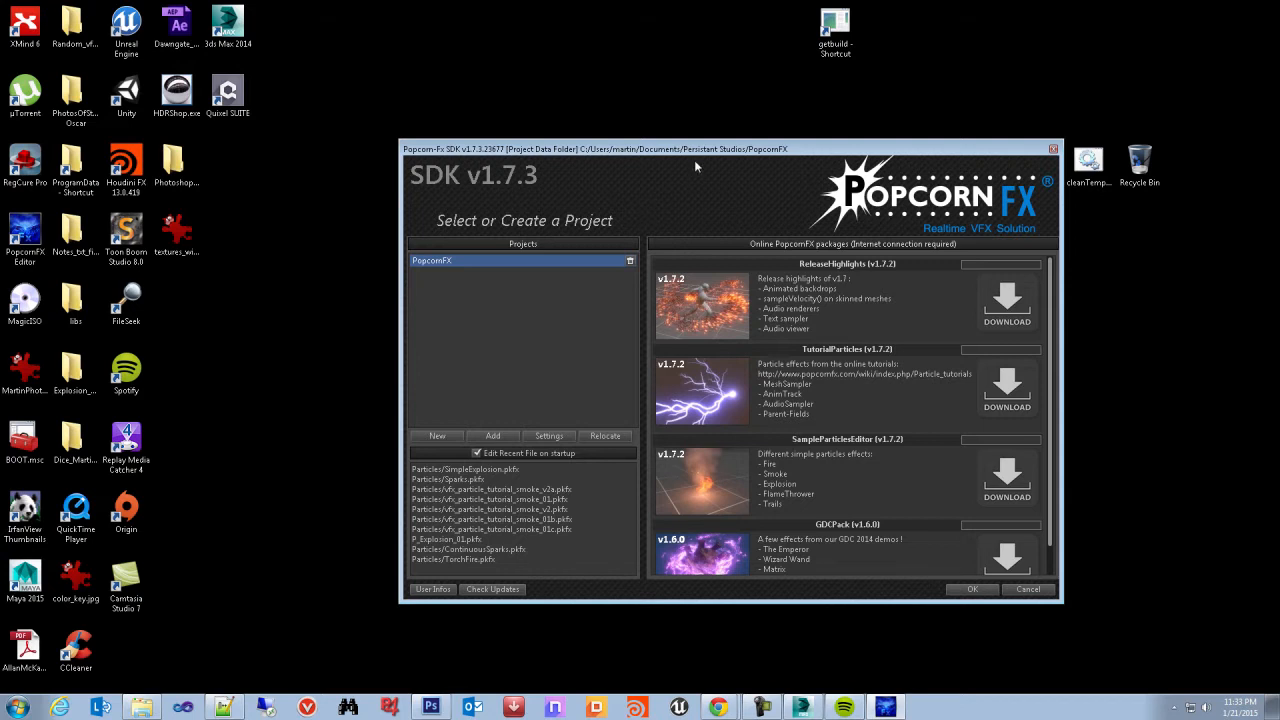
pyautogui.moveTo(705, 151); pyautogui.dragTo(676, 142)
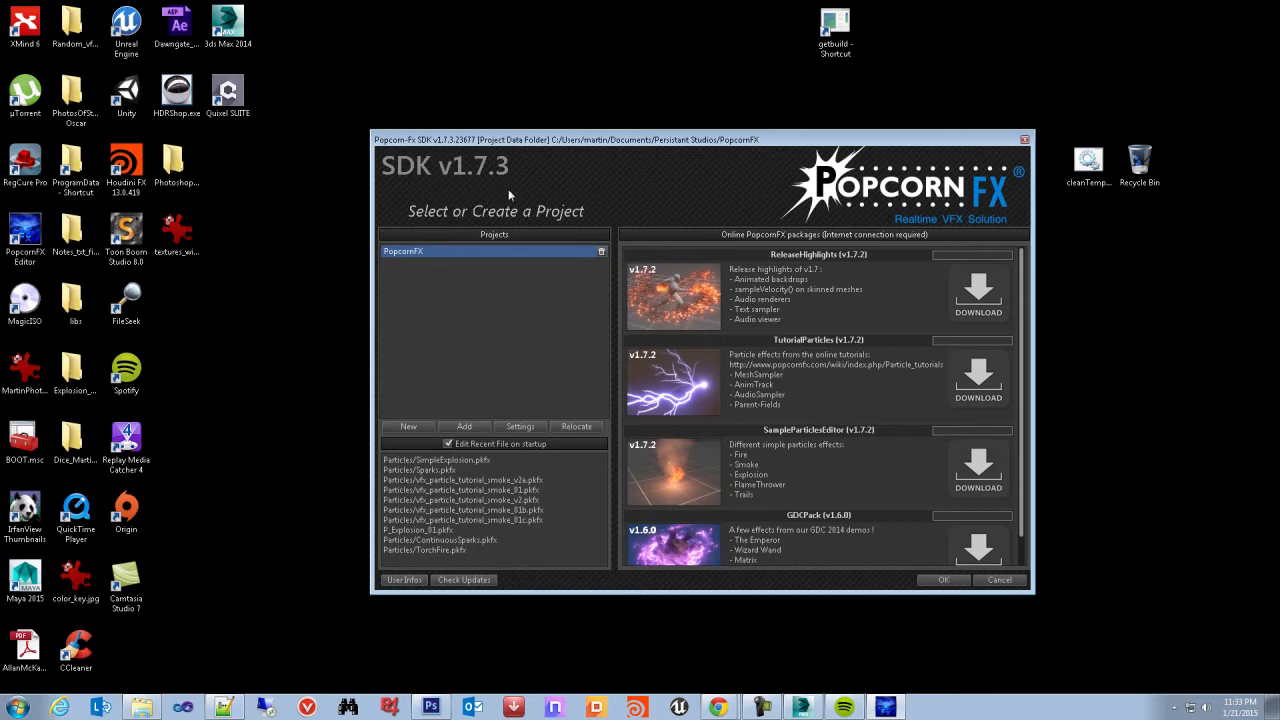
pyautogui.moveTo(912, 144); pyautogui.dragTo(932, 132)
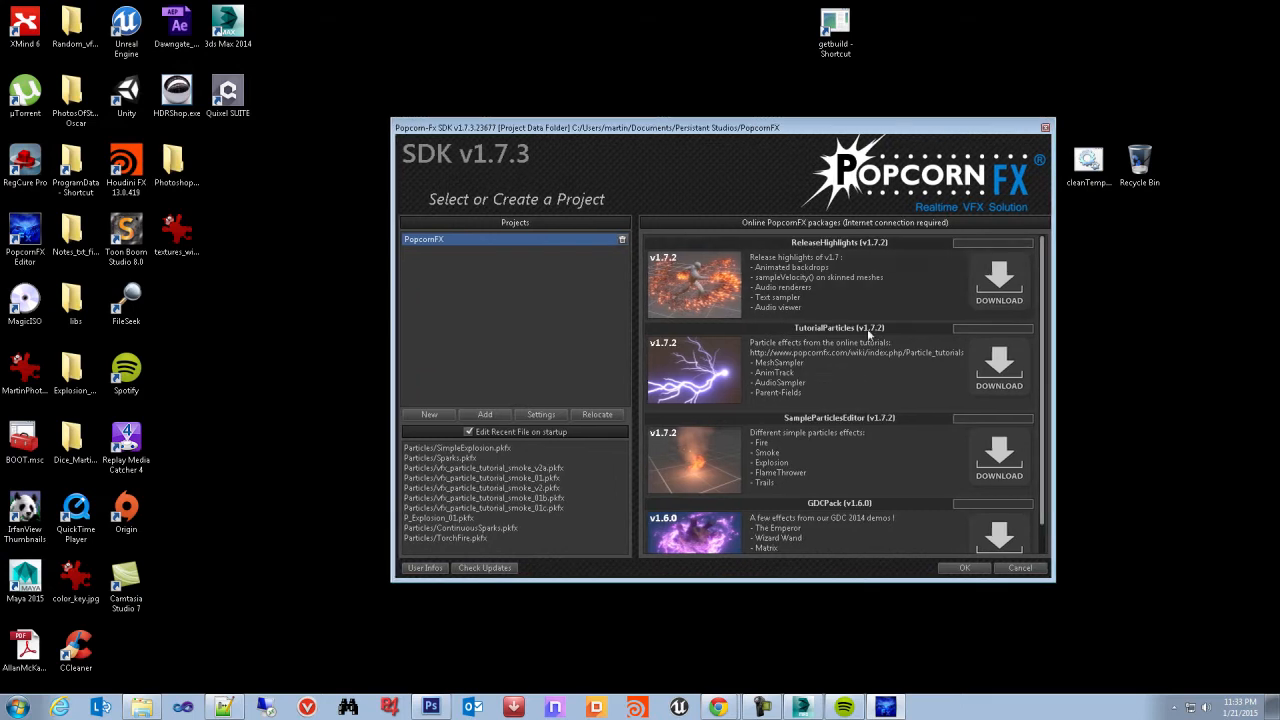
pyautogui.click(799, 447)
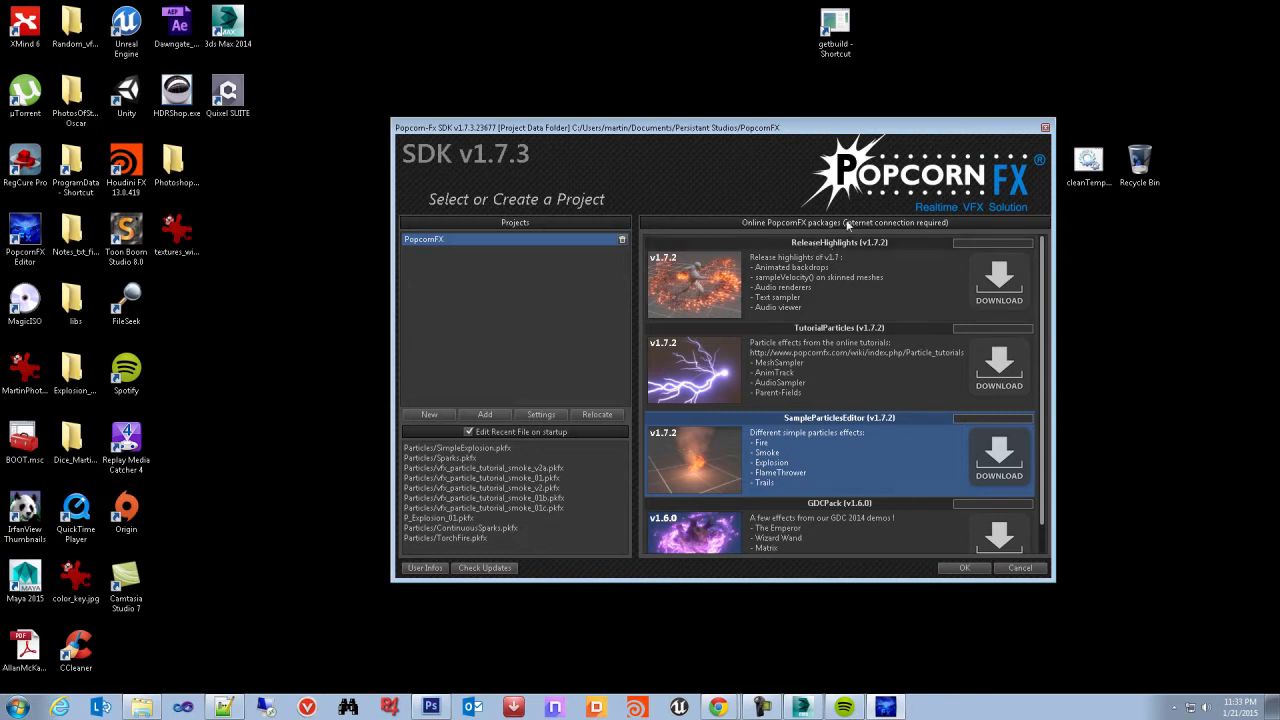
pyautogui.moveTo(866, 130); pyautogui.dragTo(833, 133)
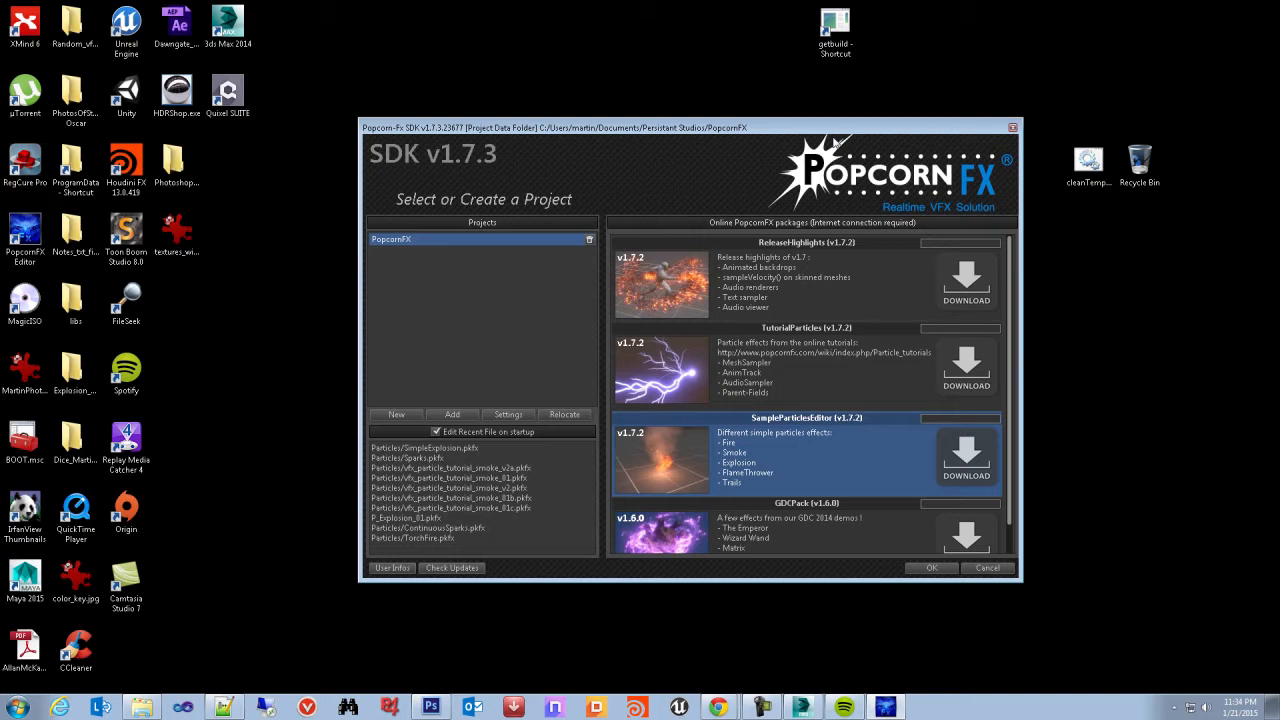
pyautogui.moveTo(834, 128)
pyautogui.mouseDown()
pyautogui.moveTo(874, 125)
pyautogui.moveTo(855, 138)
pyautogui.mouseUp()
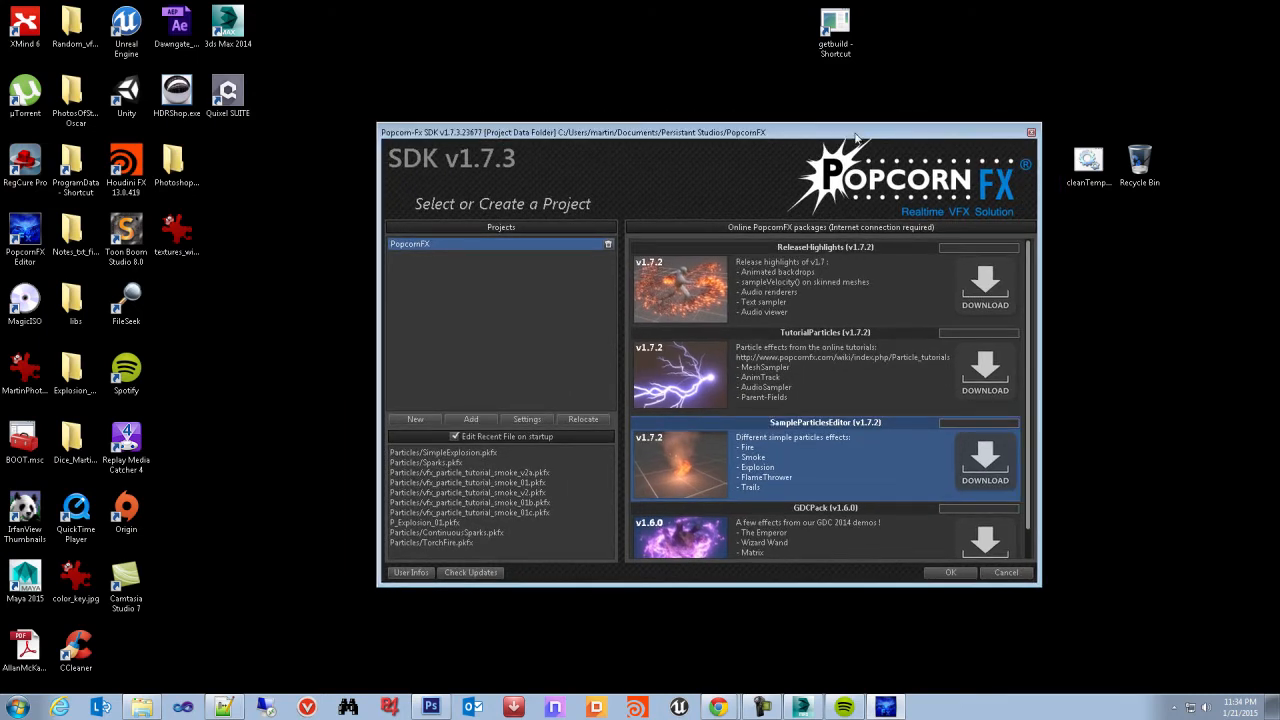
pyautogui.moveTo(855, 138); pyautogui.dragTo(835, 139)
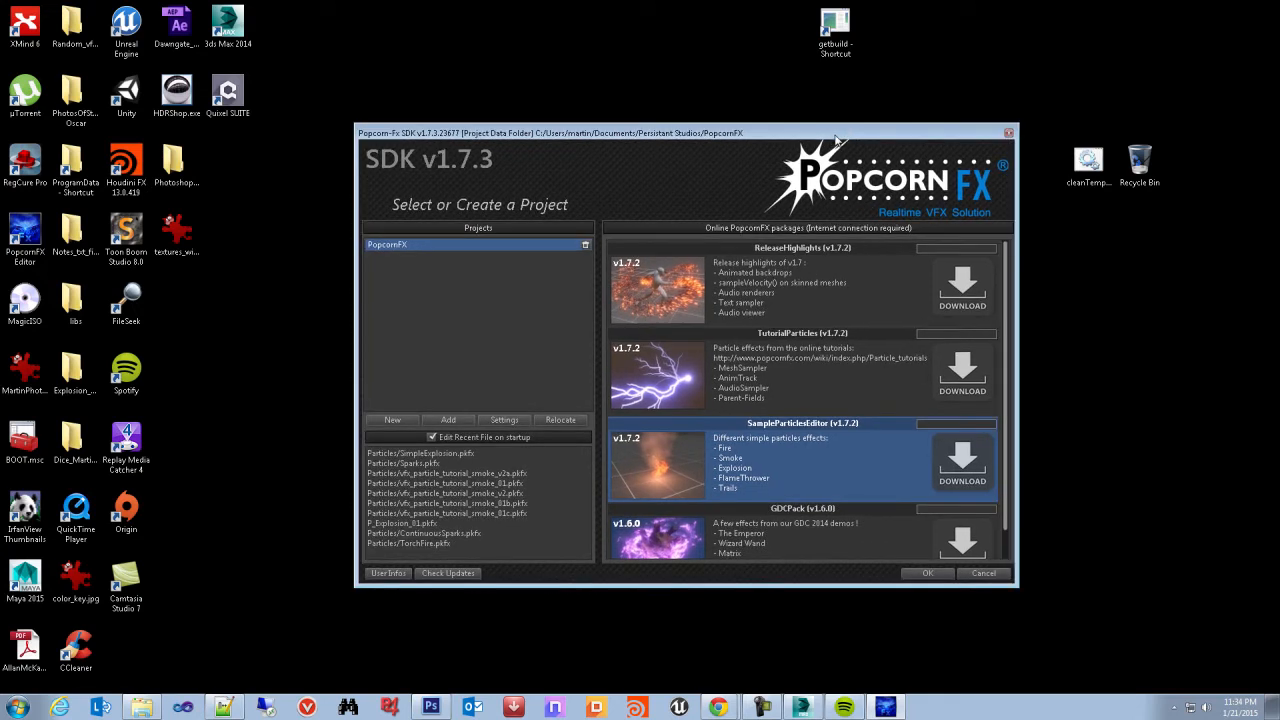
pyautogui.moveTo(837, 140); pyautogui.dragTo(876, 151)
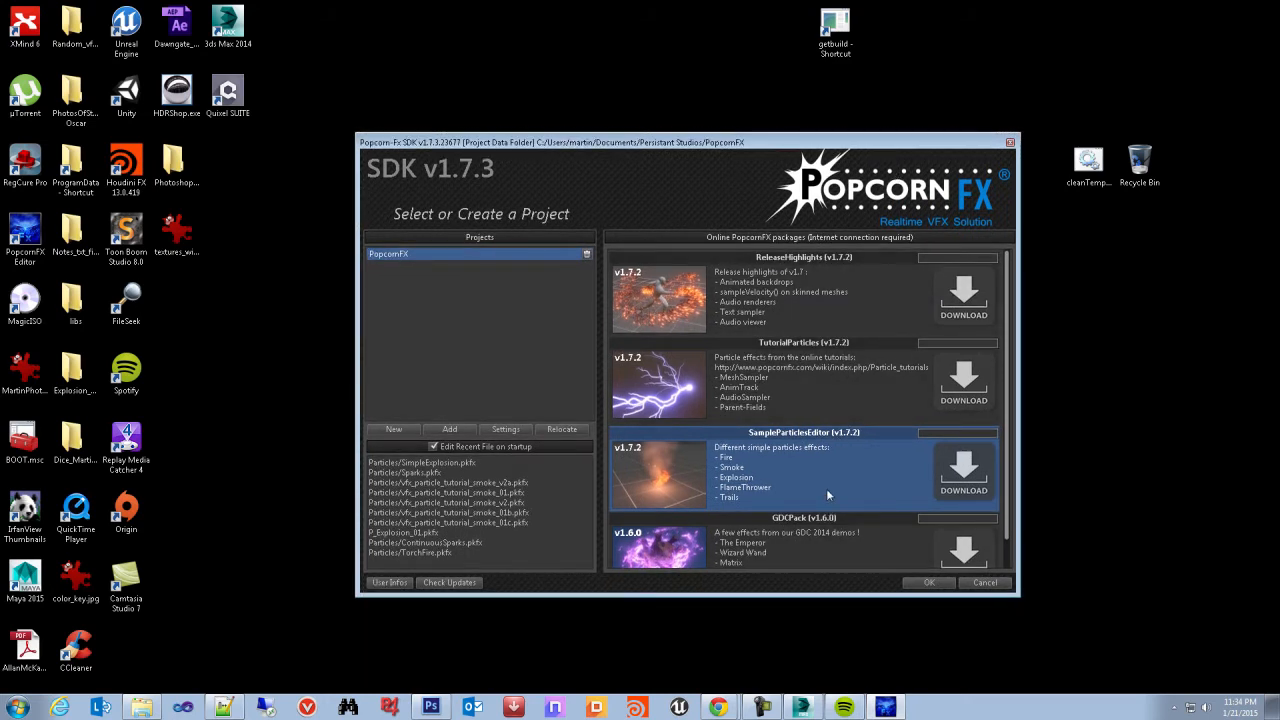
pyautogui.moveTo(897, 141); pyautogui.dragTo(920, 136)
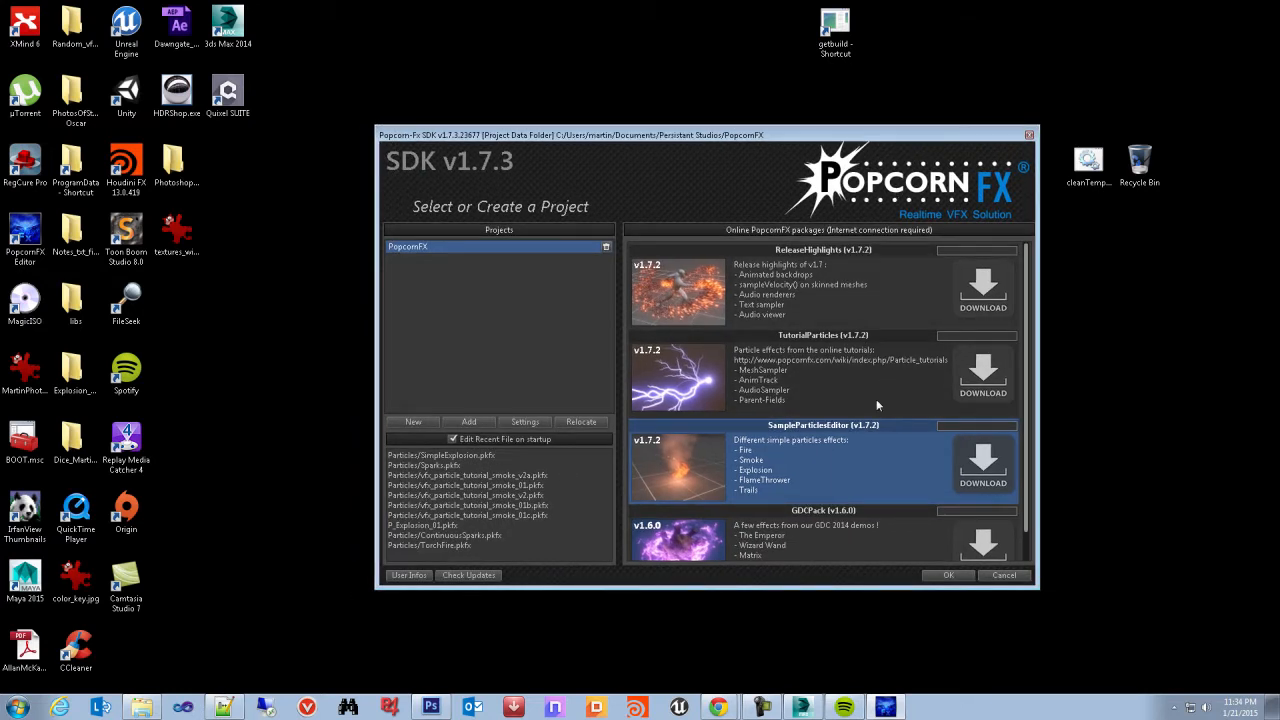
pyautogui.moveTo(717, 134); pyautogui.dragTo(701, 123)
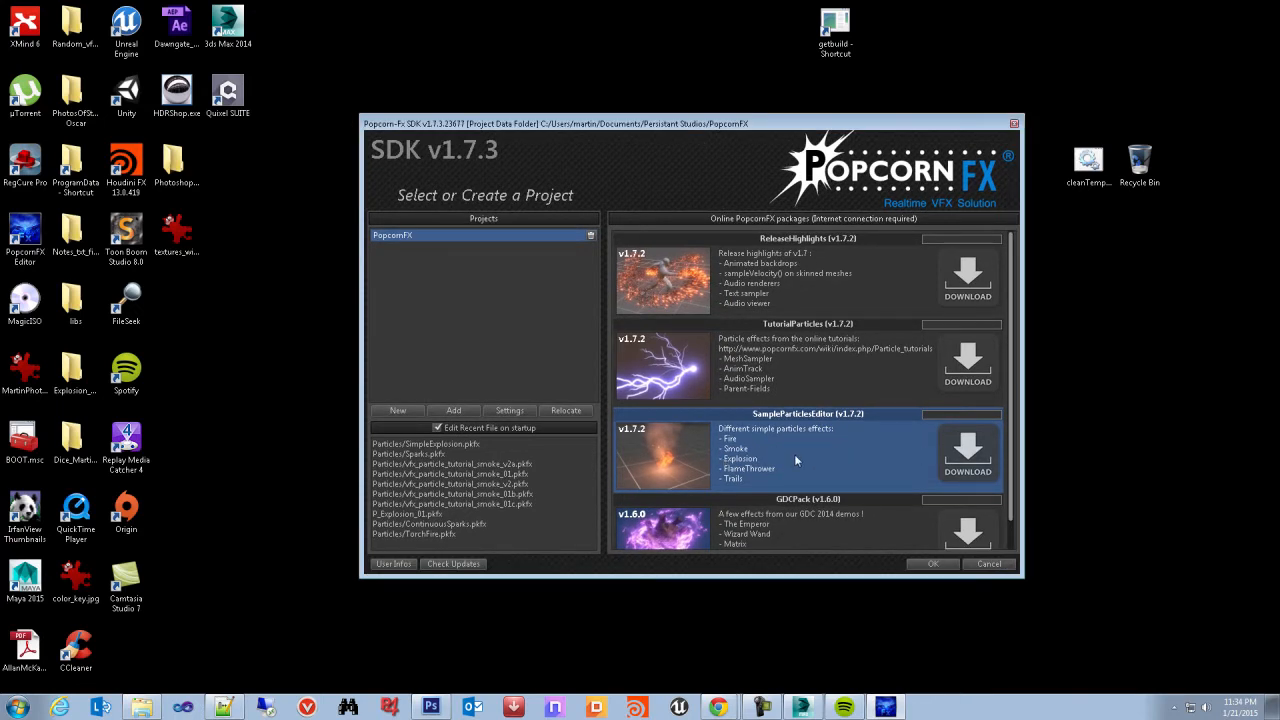
# Open the PopcornFX project without recovering the SimpleExplosion temporary file, and shrink the output log to enlarge the thumbnail area
pyautogui.doubleClick(397, 237)
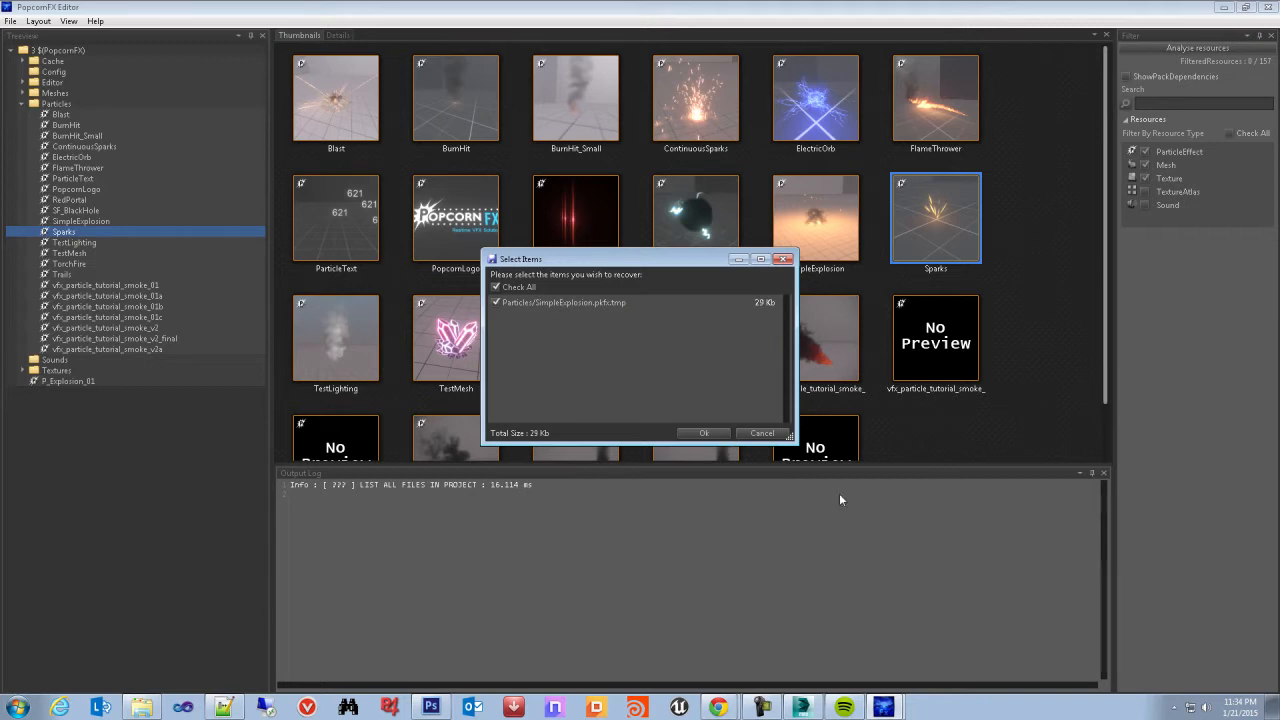
pyautogui.click(762, 433)
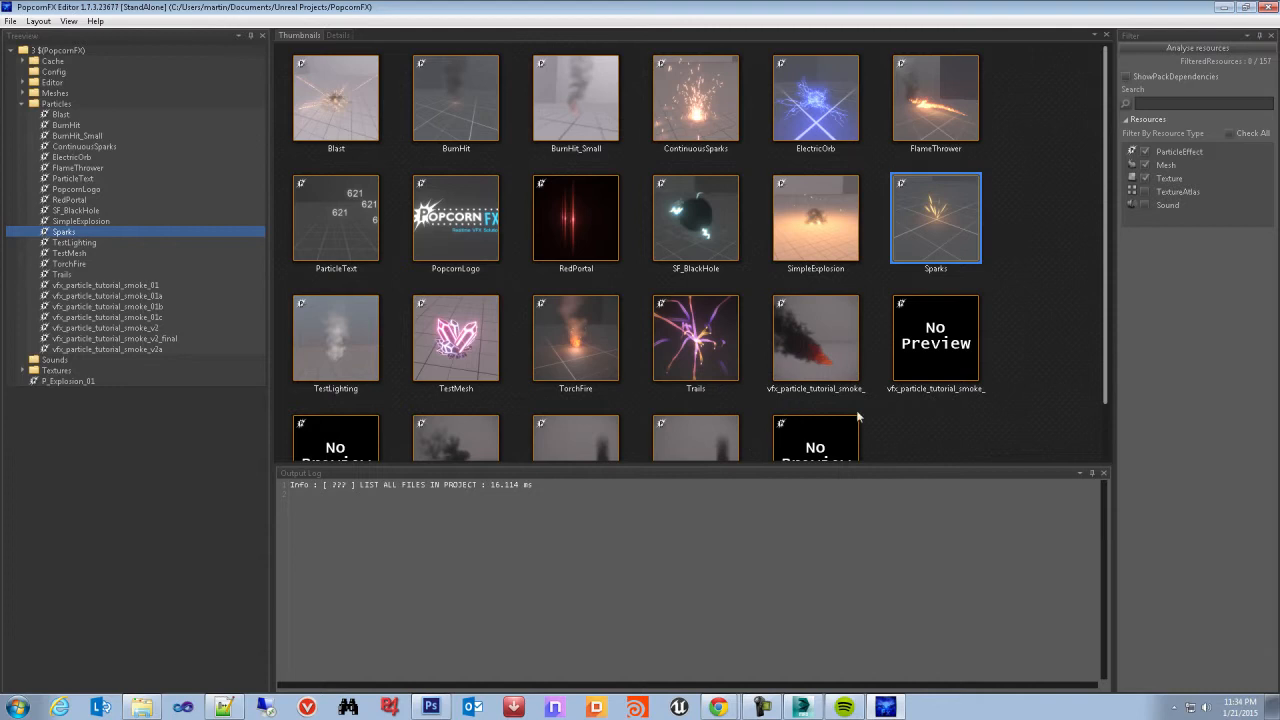
pyautogui.moveTo(1106, 170); pyautogui.dragTo(1108, 276)
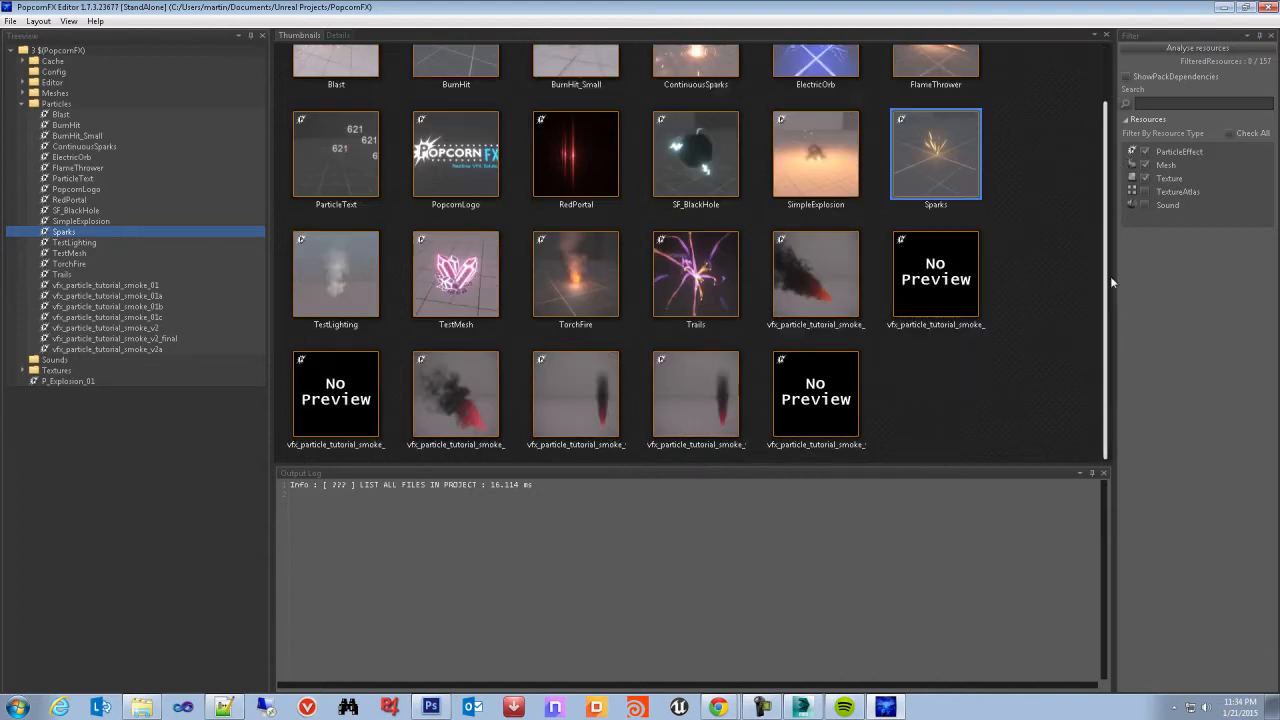
pyautogui.moveTo(620, 464); pyautogui.dragTo(622, 562)
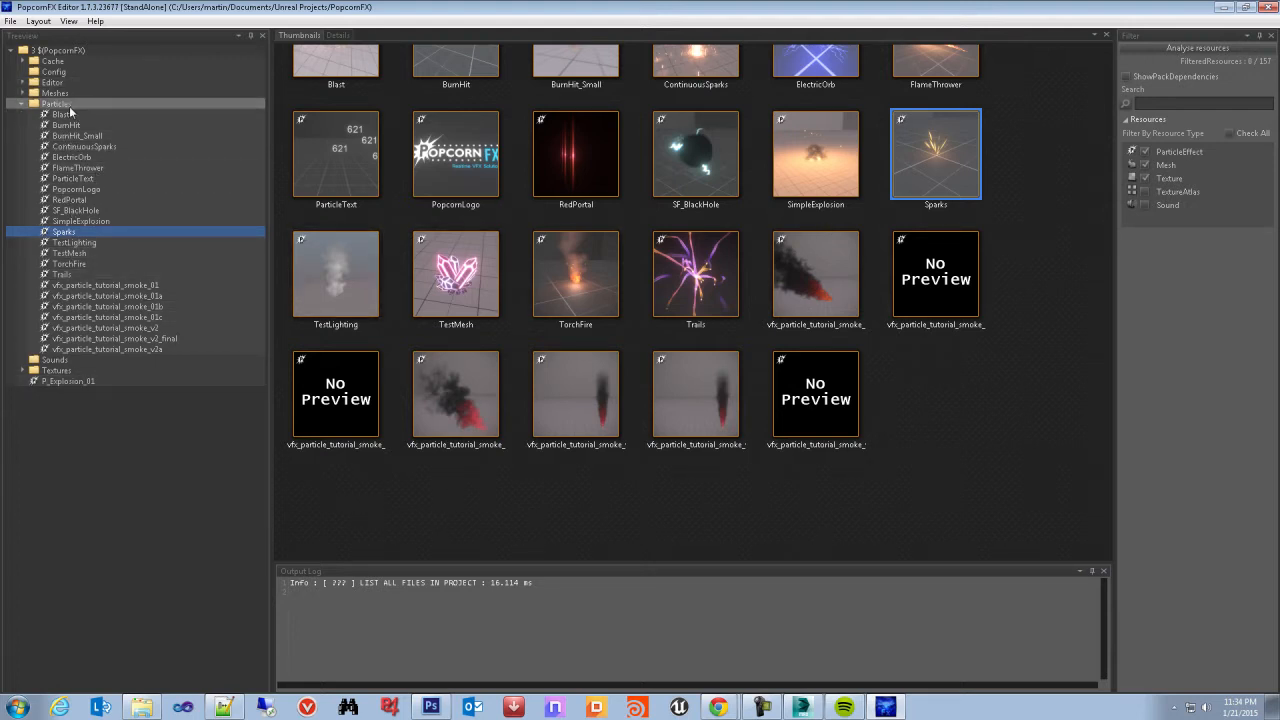
# Look through the thumbnails of the particle effects in the Particles folder, including BurnHit and the tutorial smoke effects
pyautogui.click(170, 199)
pyautogui.click(710, 104)
pyautogui.click(545, 111)
pyautogui.click(467, 109)
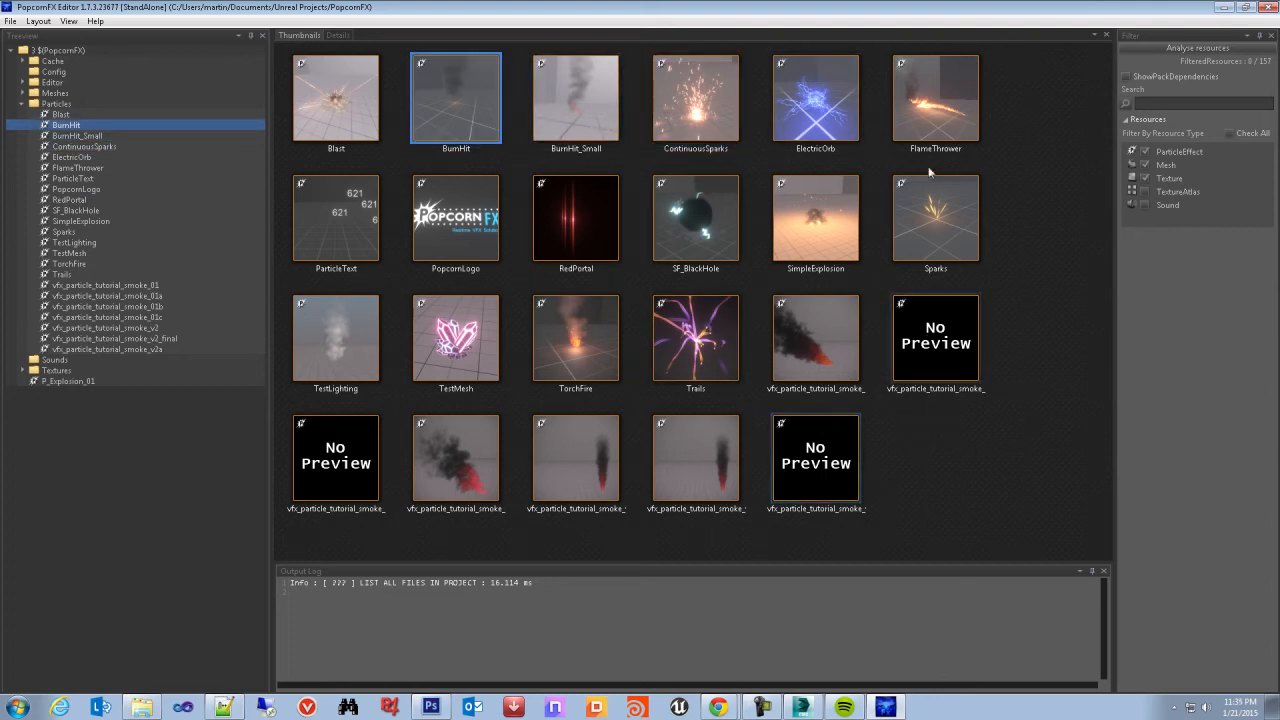
pyautogui.click(968, 357)
pyautogui.click(841, 482)
pyautogui.click(365, 474)
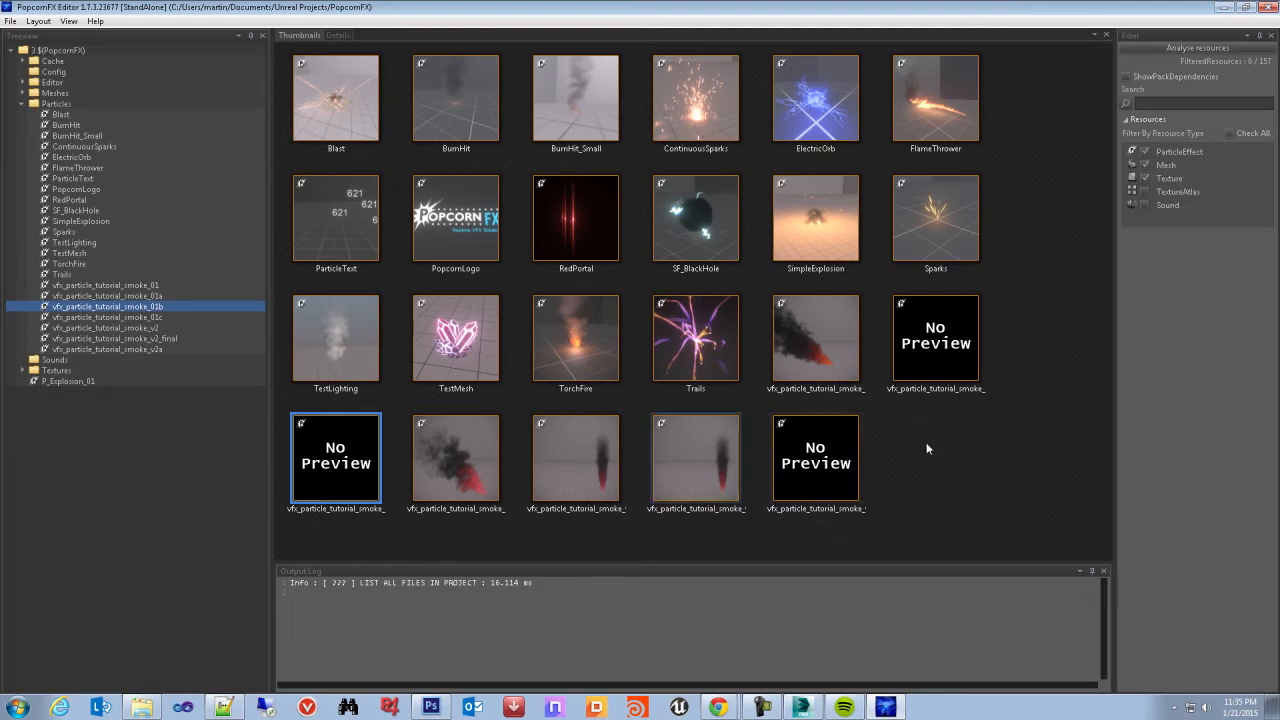
pyautogui.rightClick(900, 424)
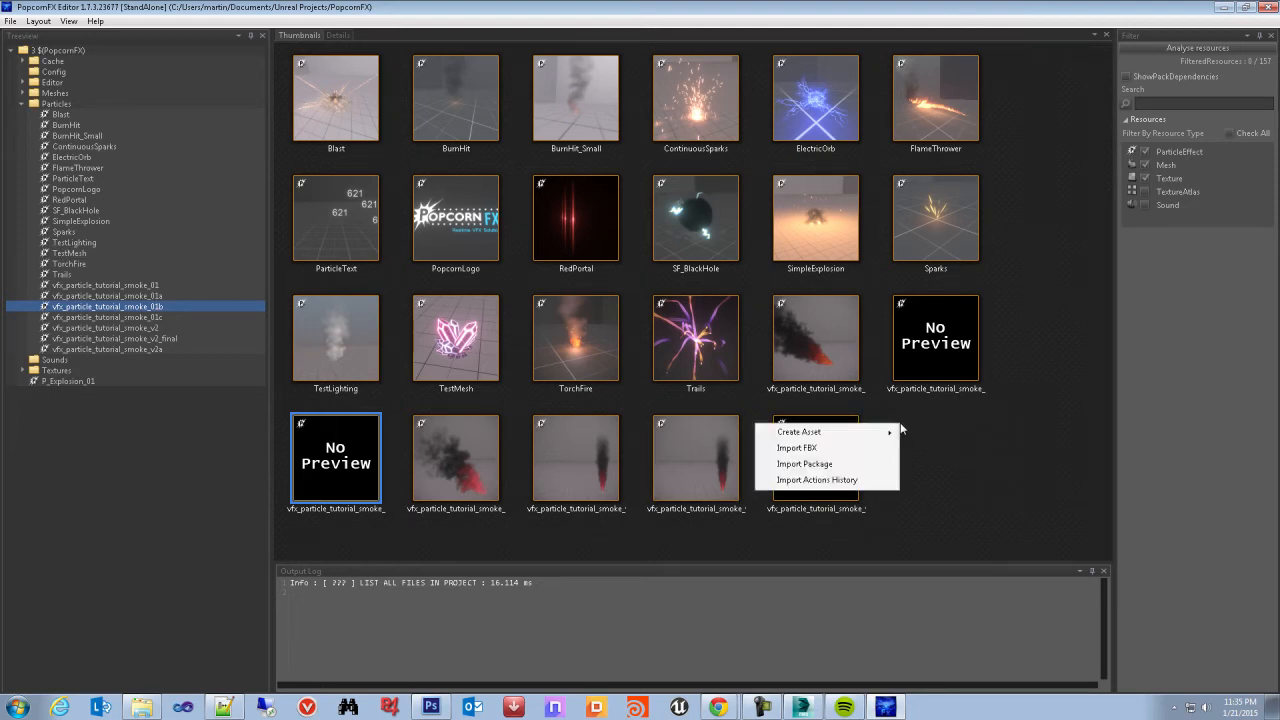
pyautogui.moveTo(872, 434)
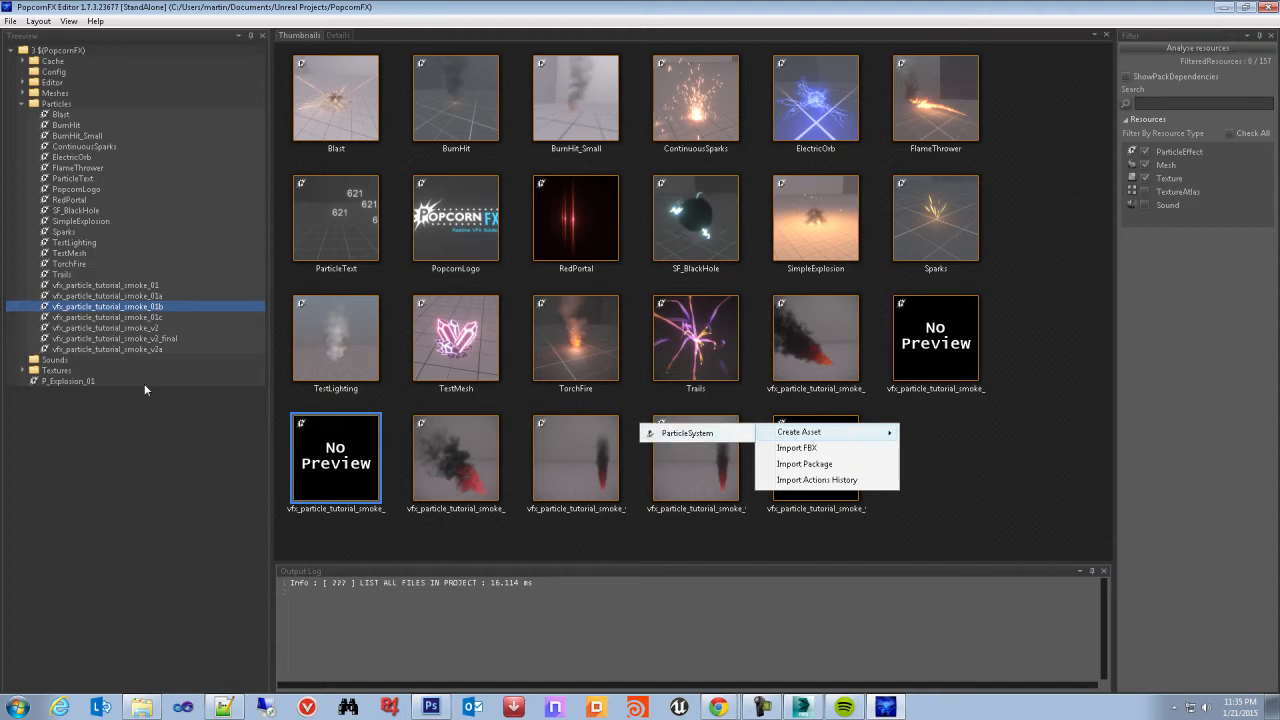
pyautogui.click(49, 106)
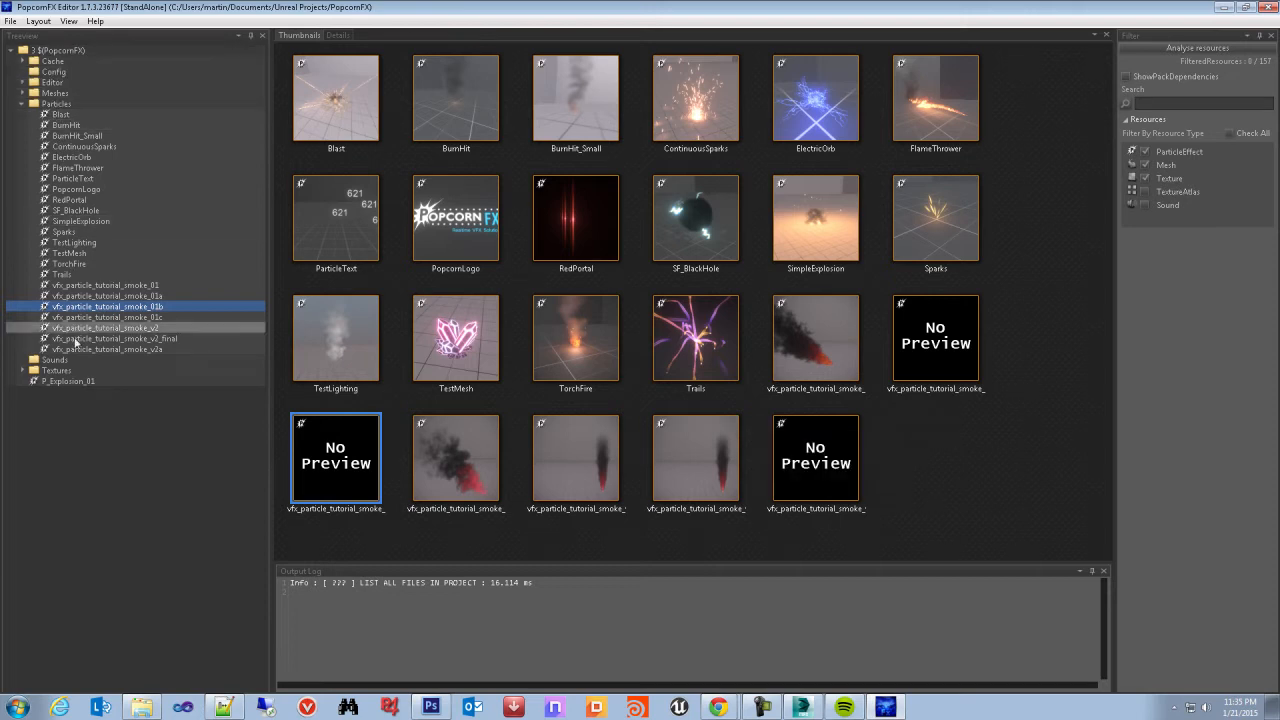
# Open the Particles folder's file location and examine where the PopcornFX project sits inside the Unreal Projects directory
pyautogui.click(62, 104)
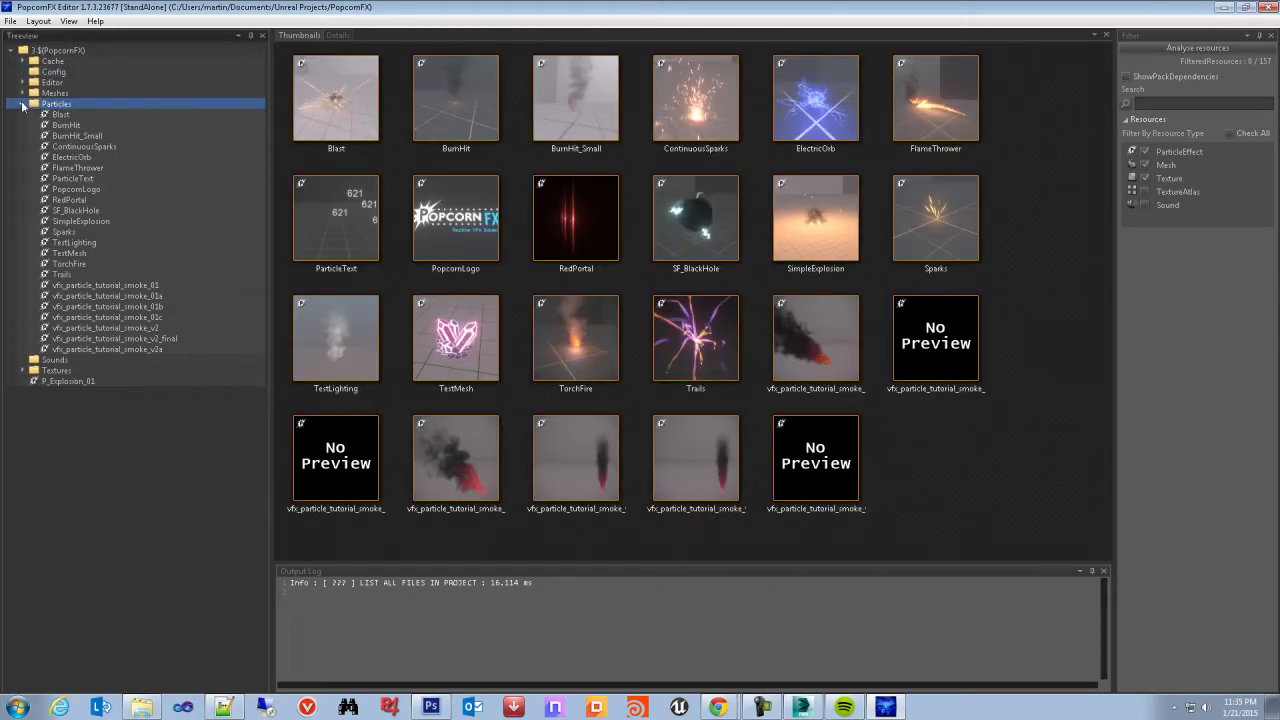
pyautogui.click(22, 104)
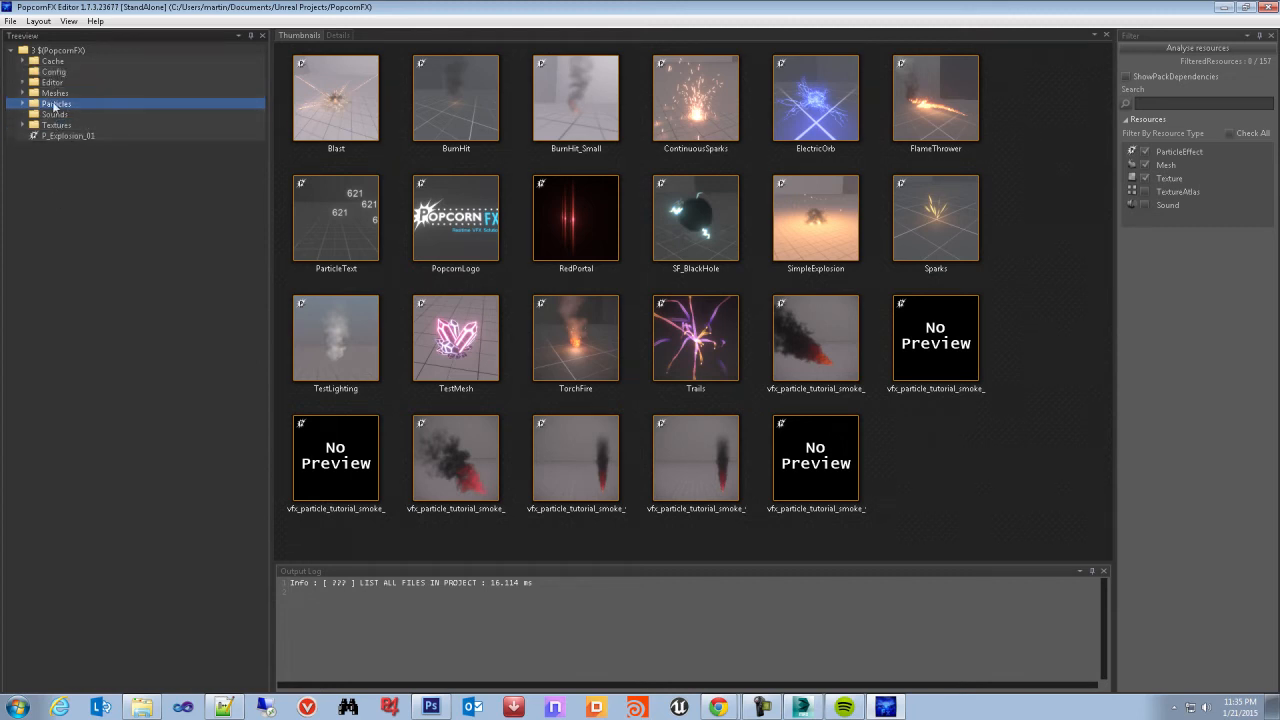
pyautogui.rightClick(55, 107)
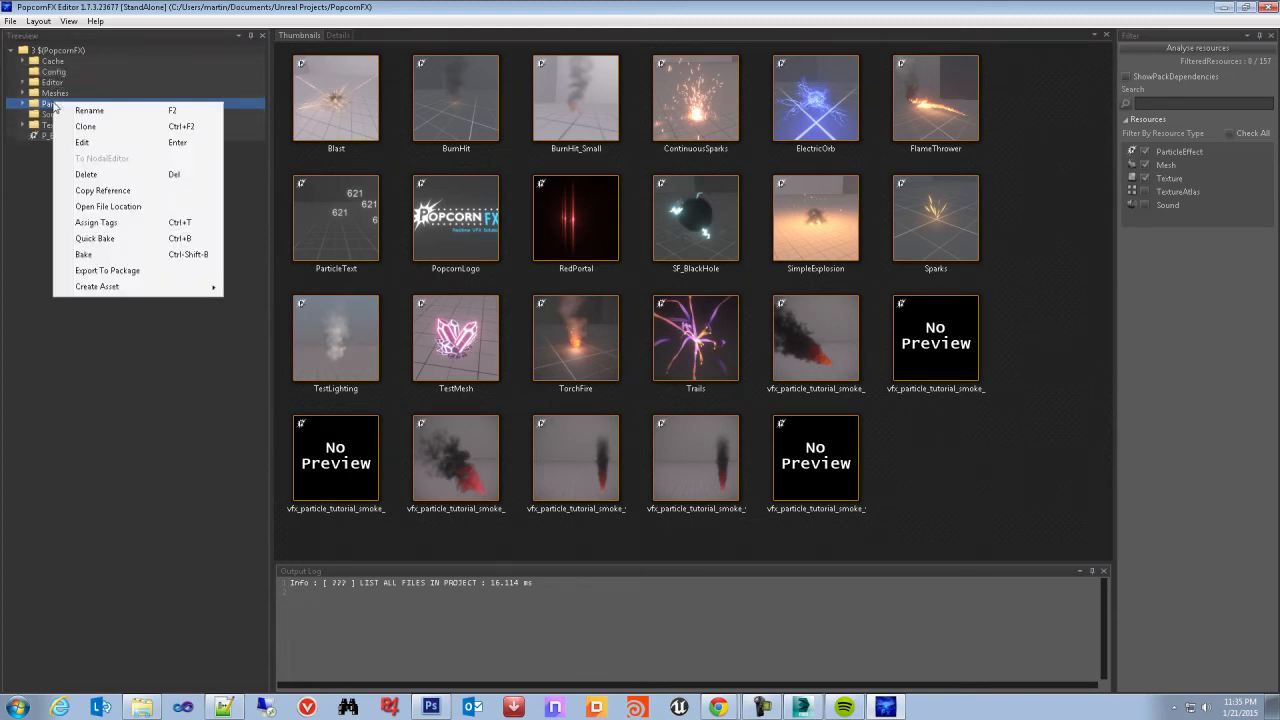
pyautogui.click(140, 207)
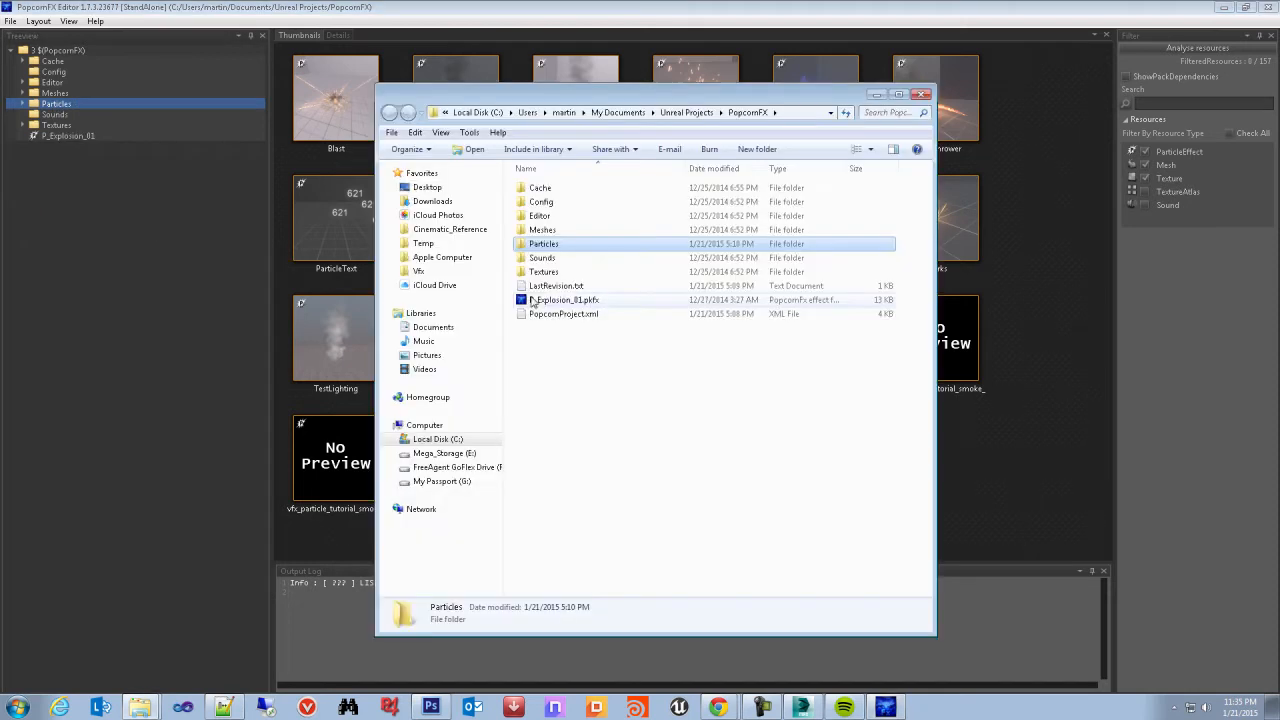
pyautogui.click(663, 394)
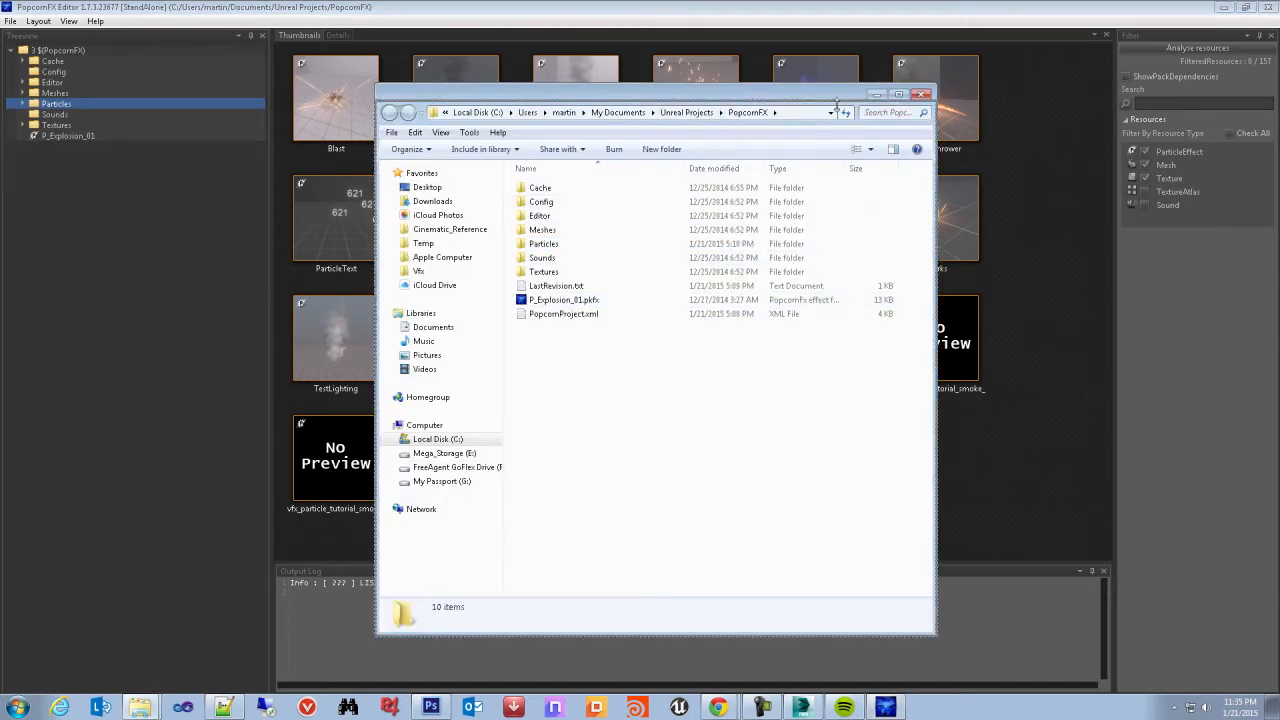
pyautogui.moveTo(836, 103); pyautogui.dragTo(910, 139)
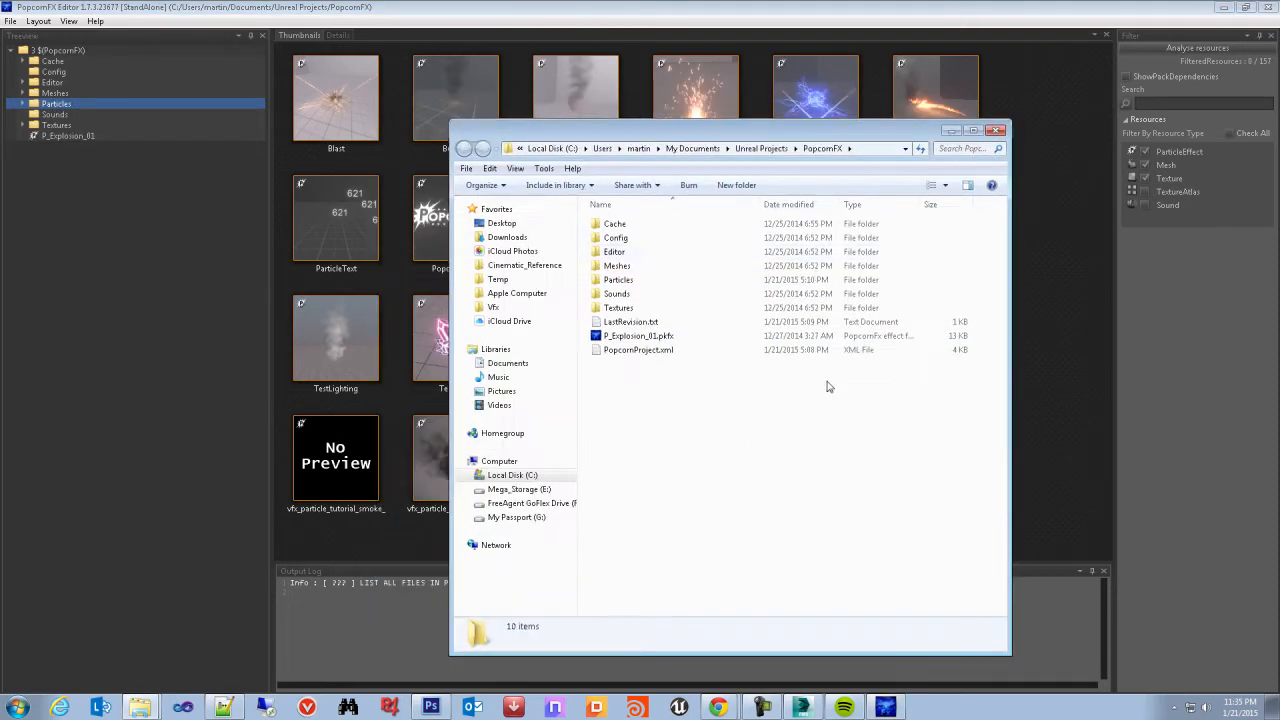
pyautogui.click(765, 150)
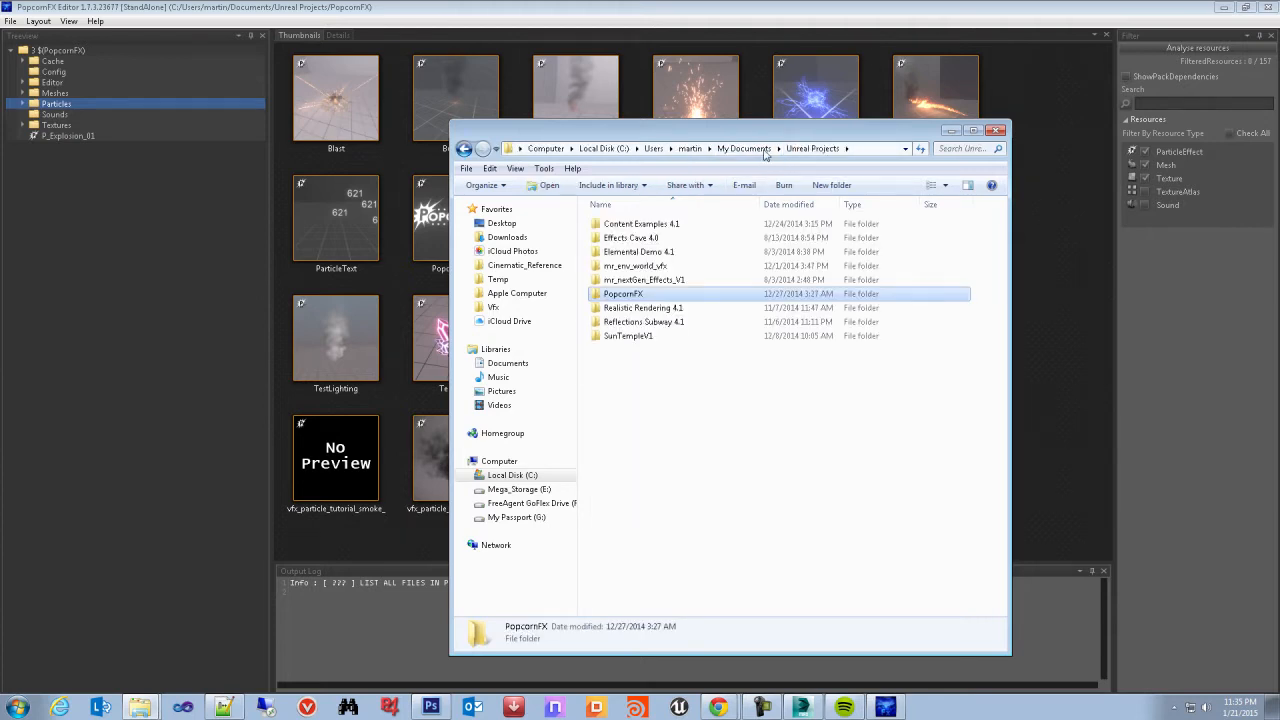
pyautogui.click(705, 409)
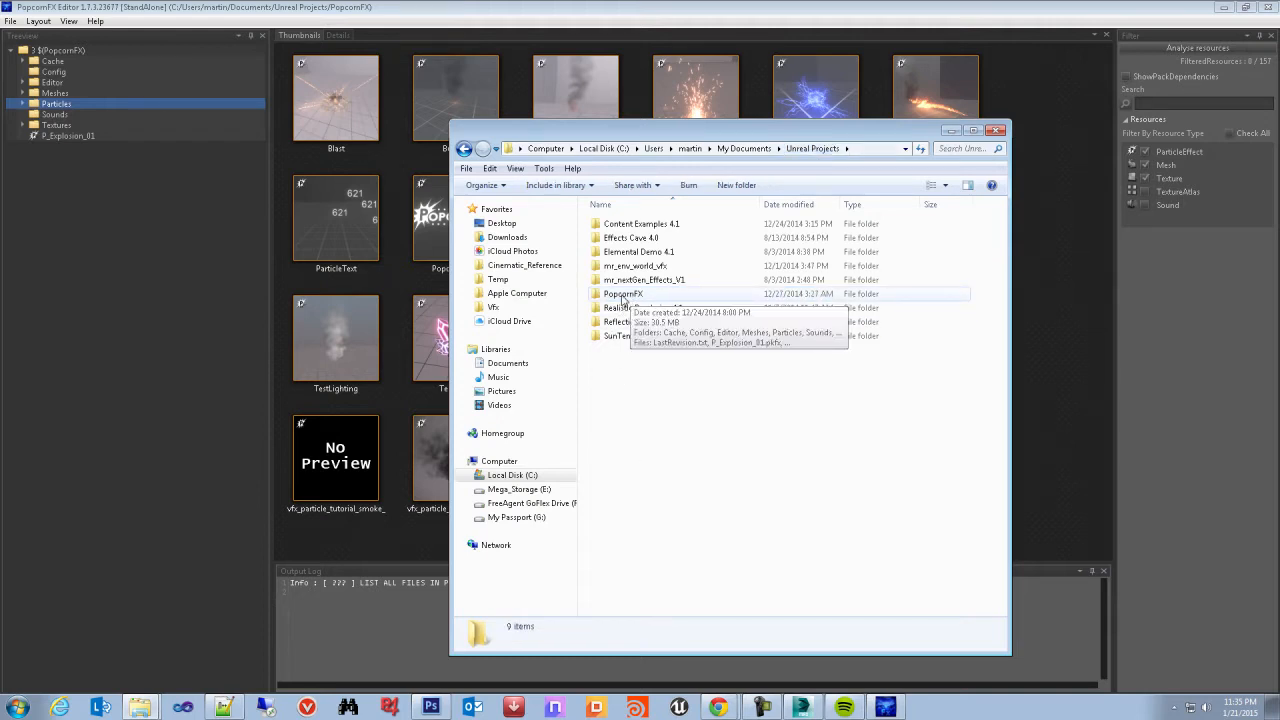
pyautogui.doubleClick(622, 296)
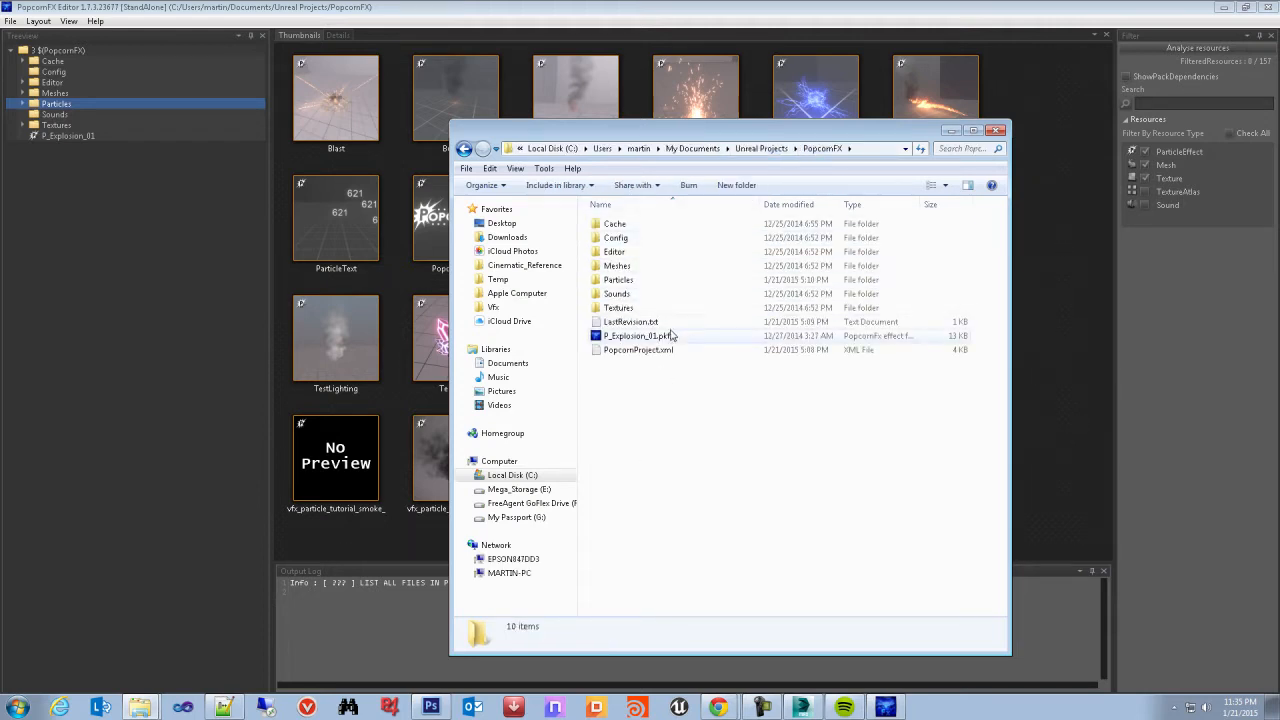
pyautogui.click(995, 131)
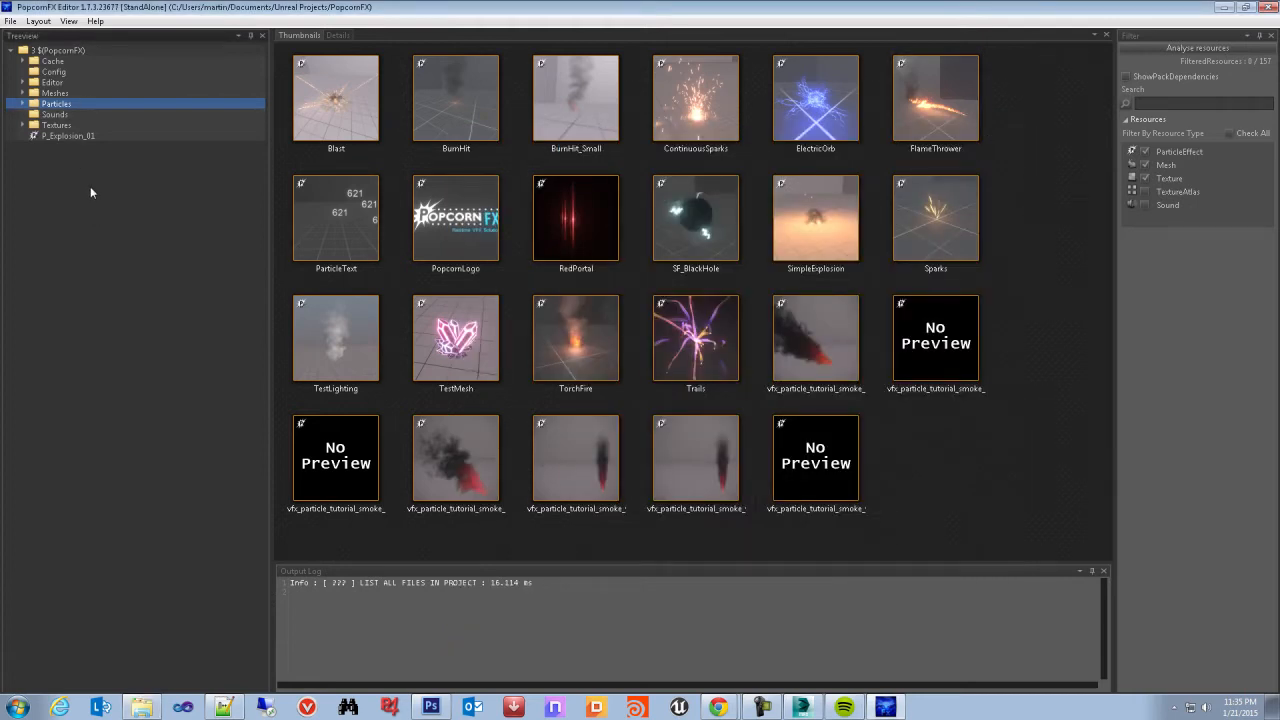
# Create a ParticleSystem asset named vfx_particle_tutorial_smoke_03 in the Particles folder and select it
pyautogui.click(22, 103)
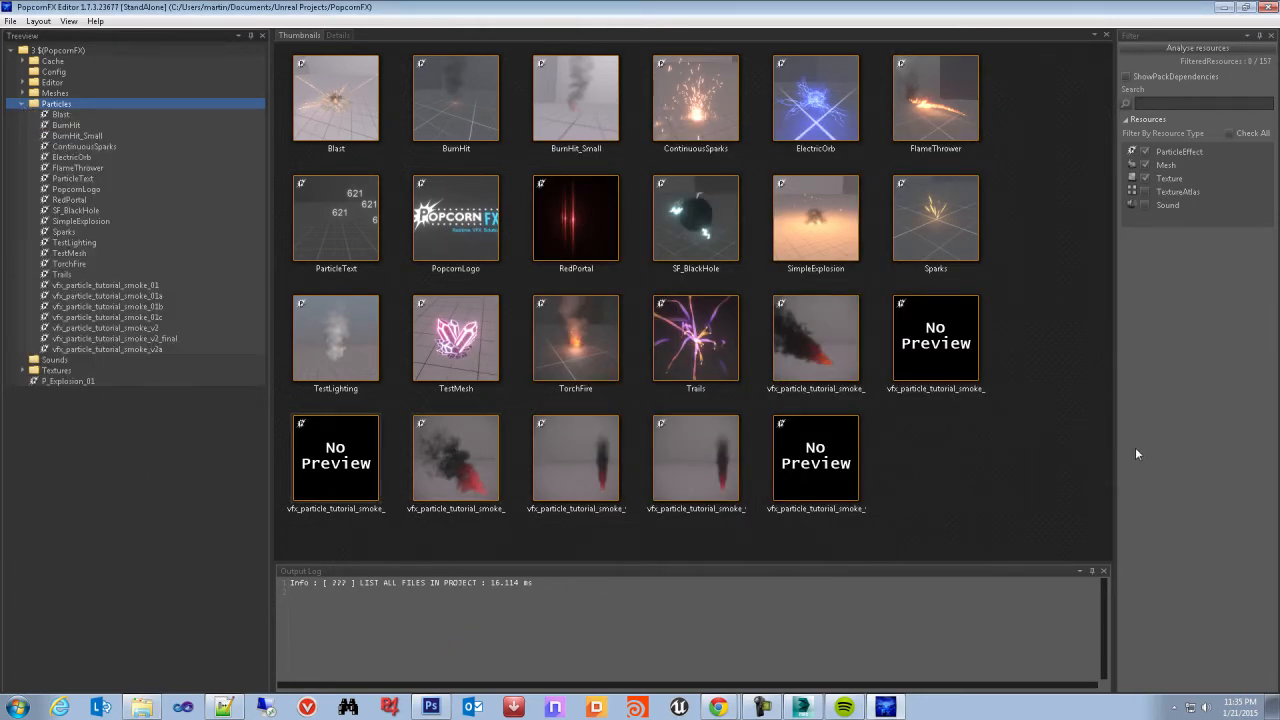
pyautogui.rightClick(893, 423)
pyautogui.moveTo(844, 434)
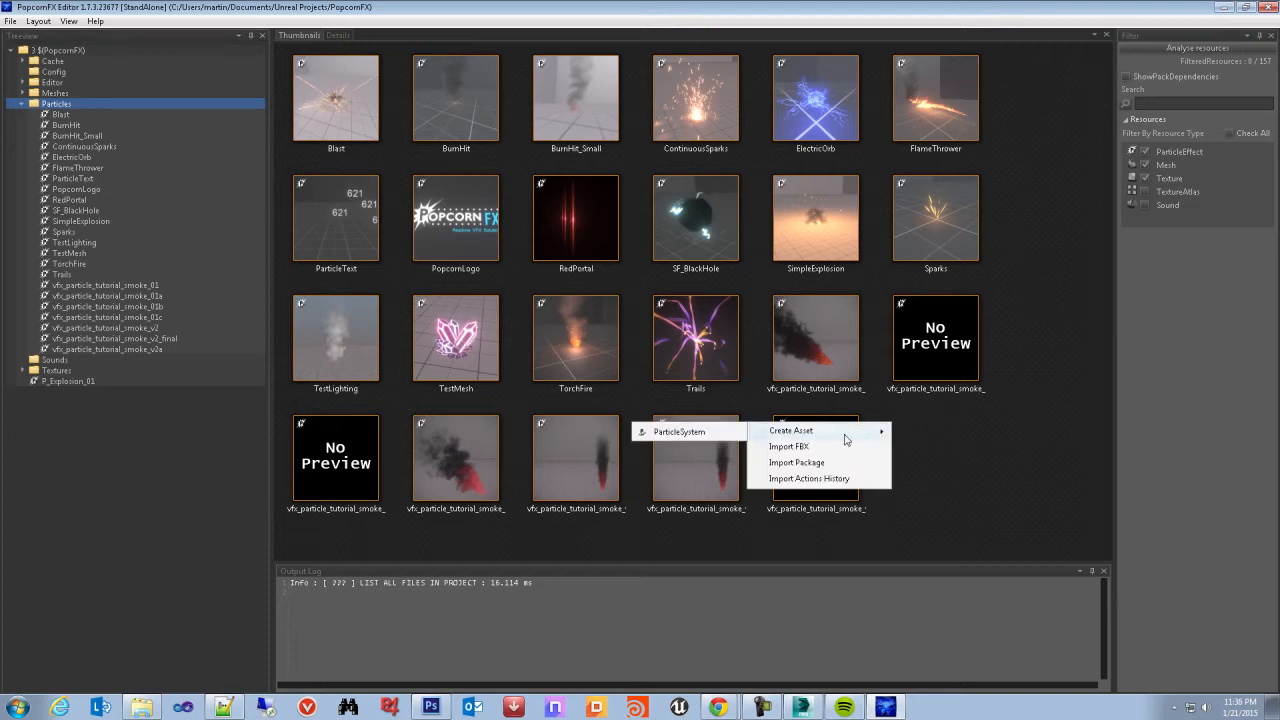
pyautogui.click(686, 436)
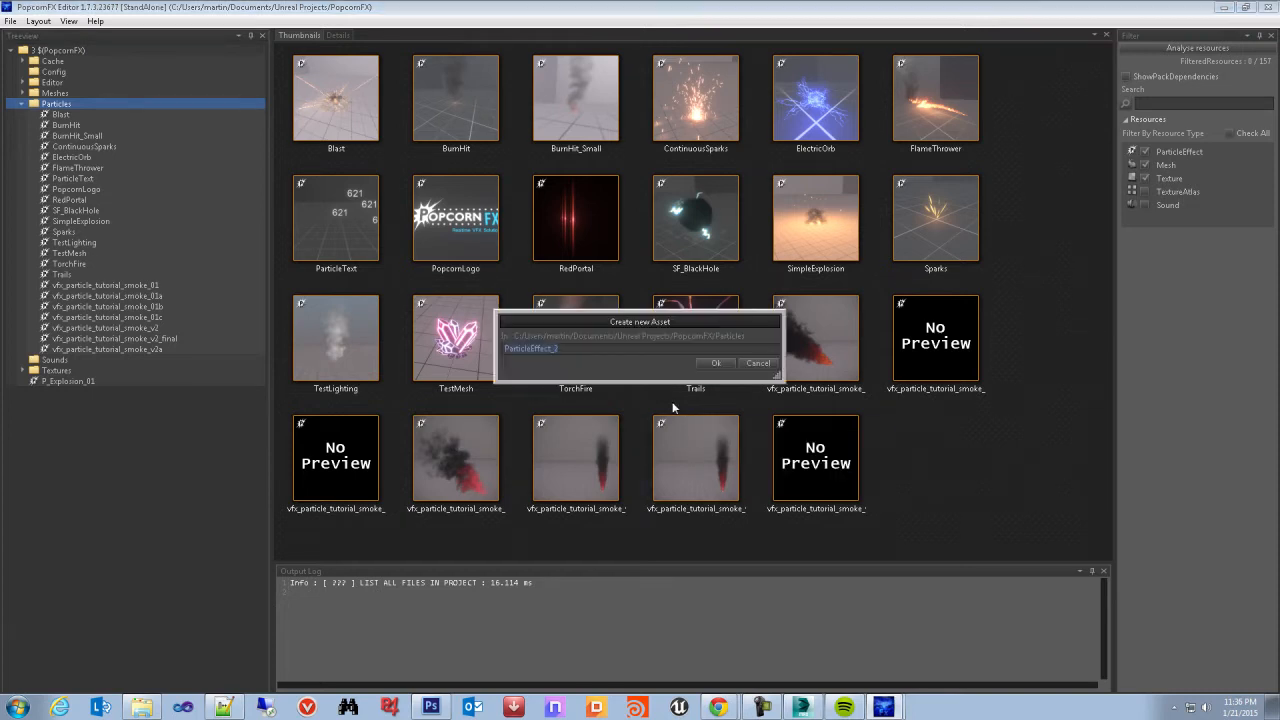
pyautogui.write('vfx_particle_tutorial')
pyautogui.write('smoke_03')
pyautogui.click(716, 364)
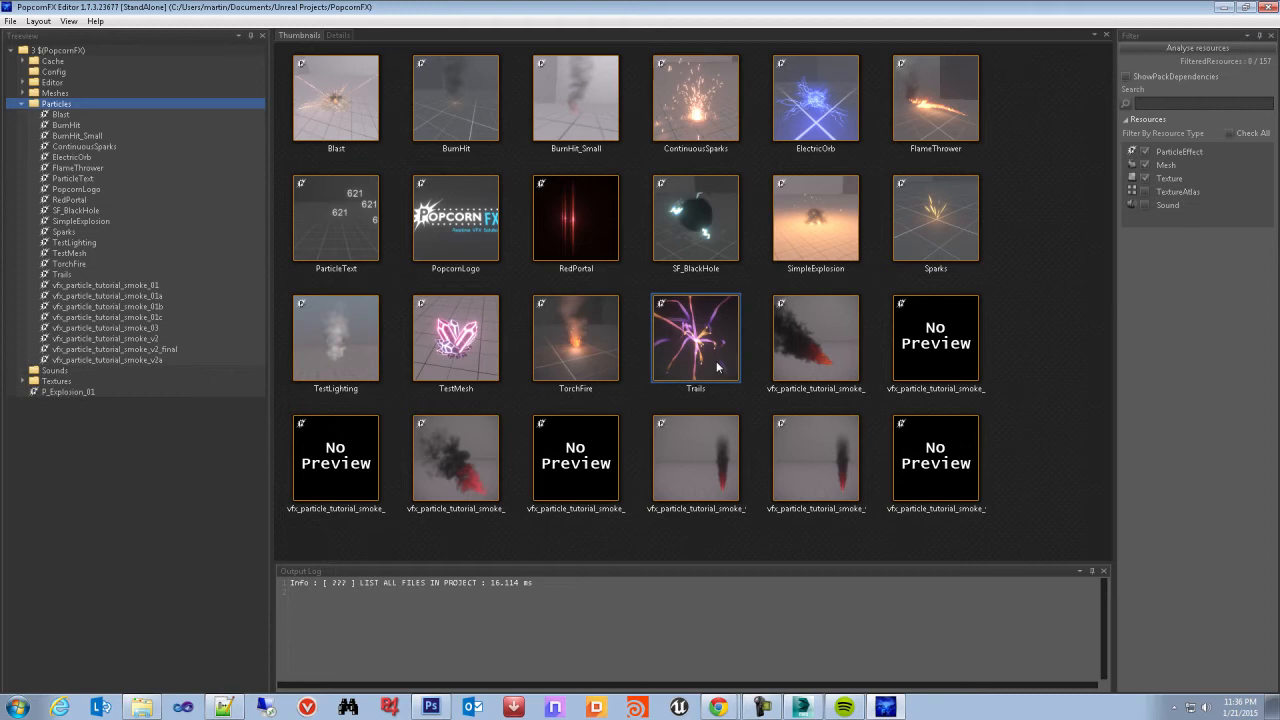
pyautogui.click(128, 361)
pyautogui.click(141, 328)
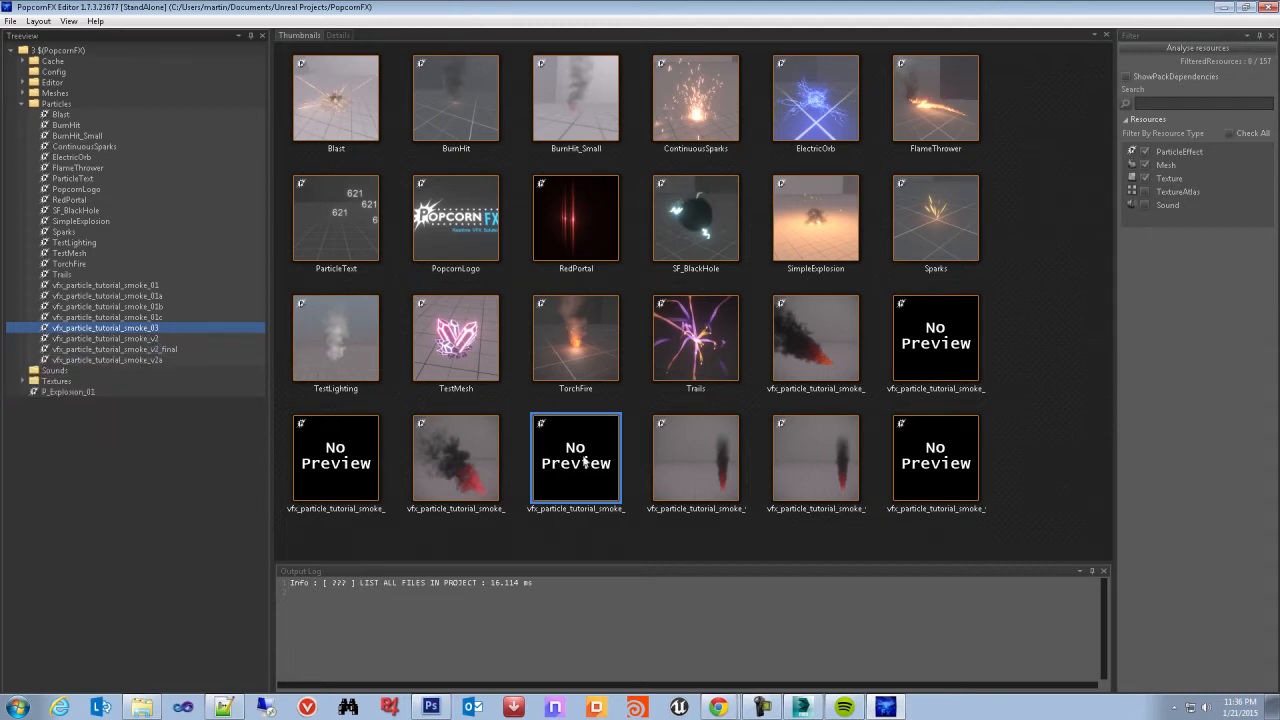
# Open vfx_particle_tutorial_smoke_03 in the particle editor and select its CParticleRenderer_Billboard node
pyautogui.doubleClick(136, 331)
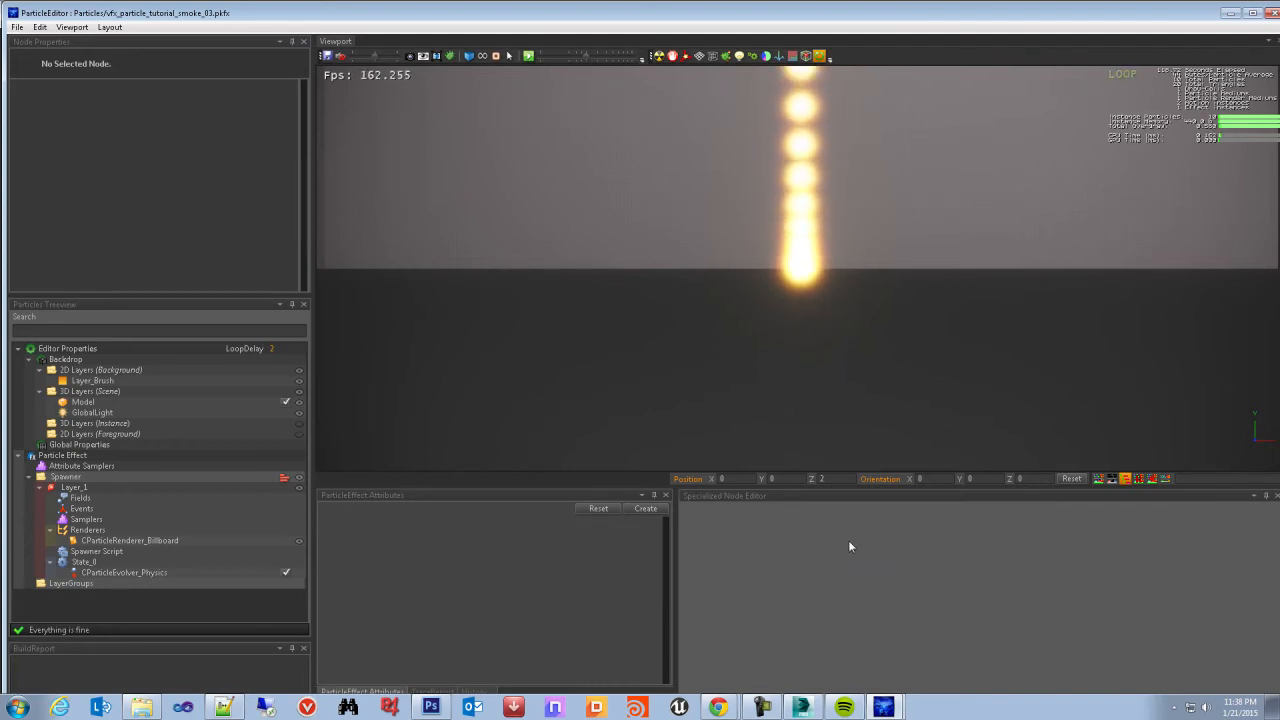
pyautogui.click(98, 530)
pyautogui.click(111, 541)
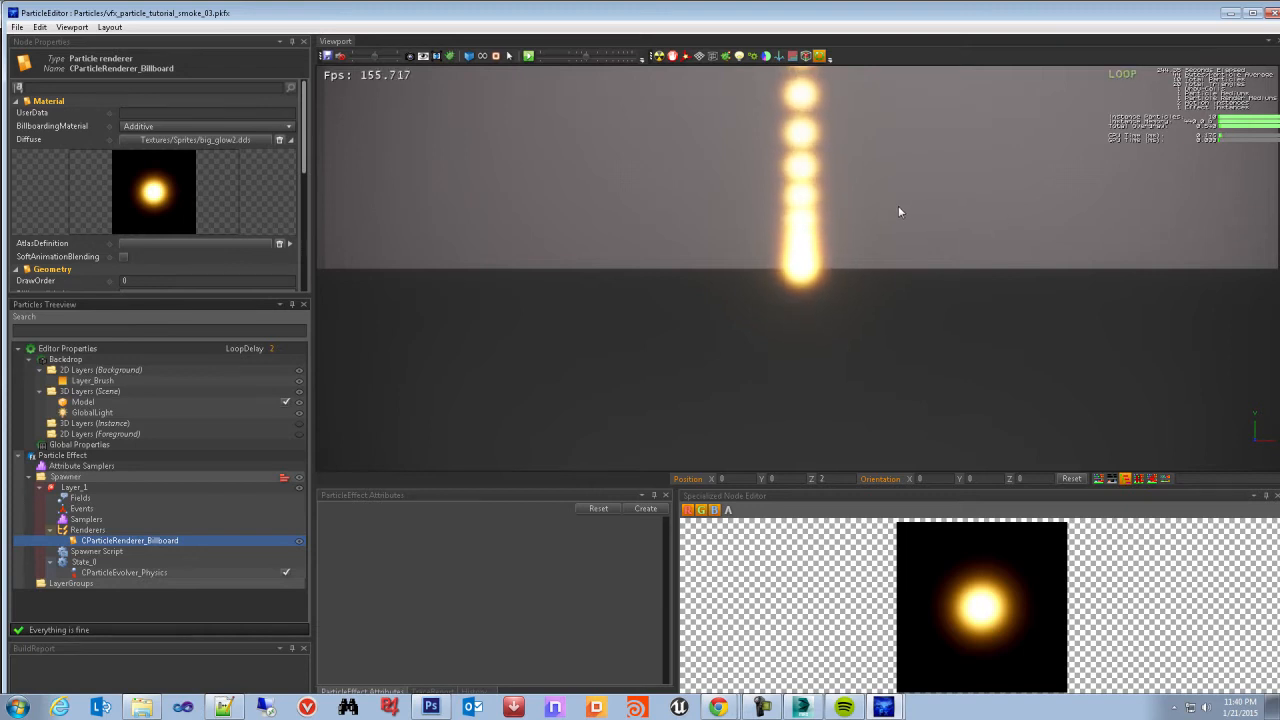
# Examine the glowing particle column and the grid floor in the viewport from different distances and angles
pyautogui.moveTo(899, 207); pyautogui.dragTo(891, 294, button='middle')
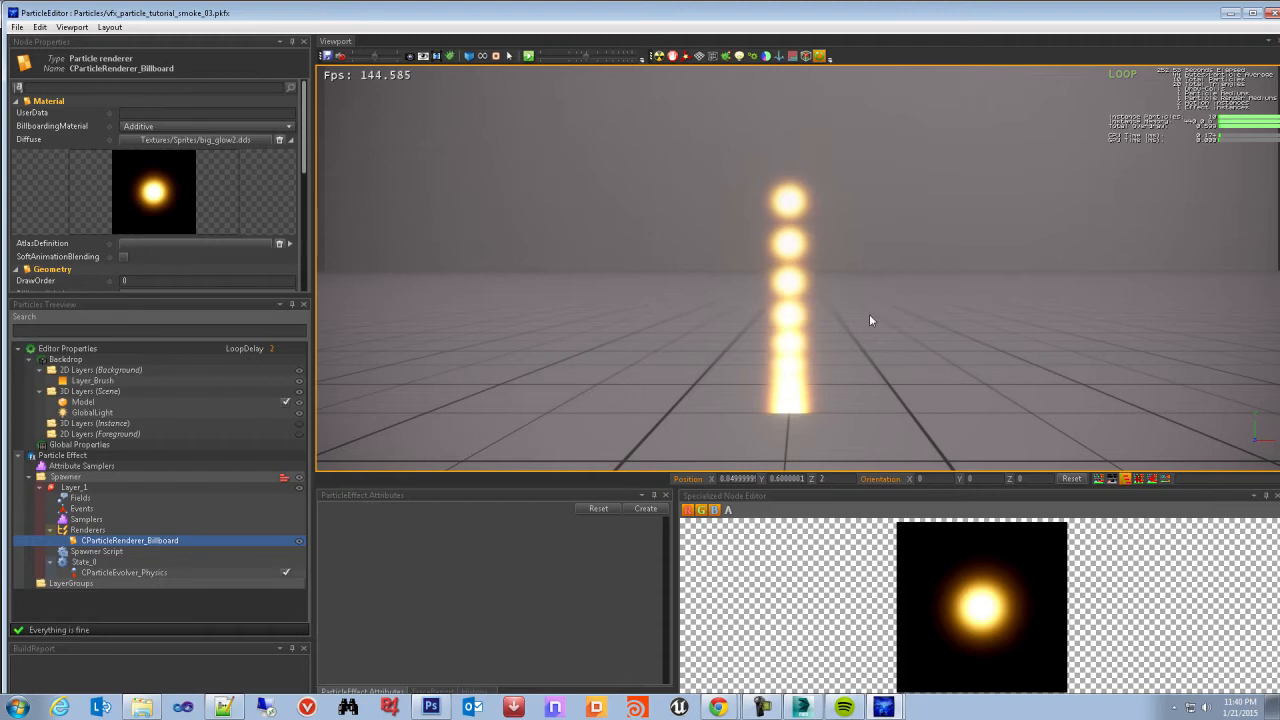
pyautogui.moveTo(803, 329); pyautogui.dragTo(747, 395, button='middle')
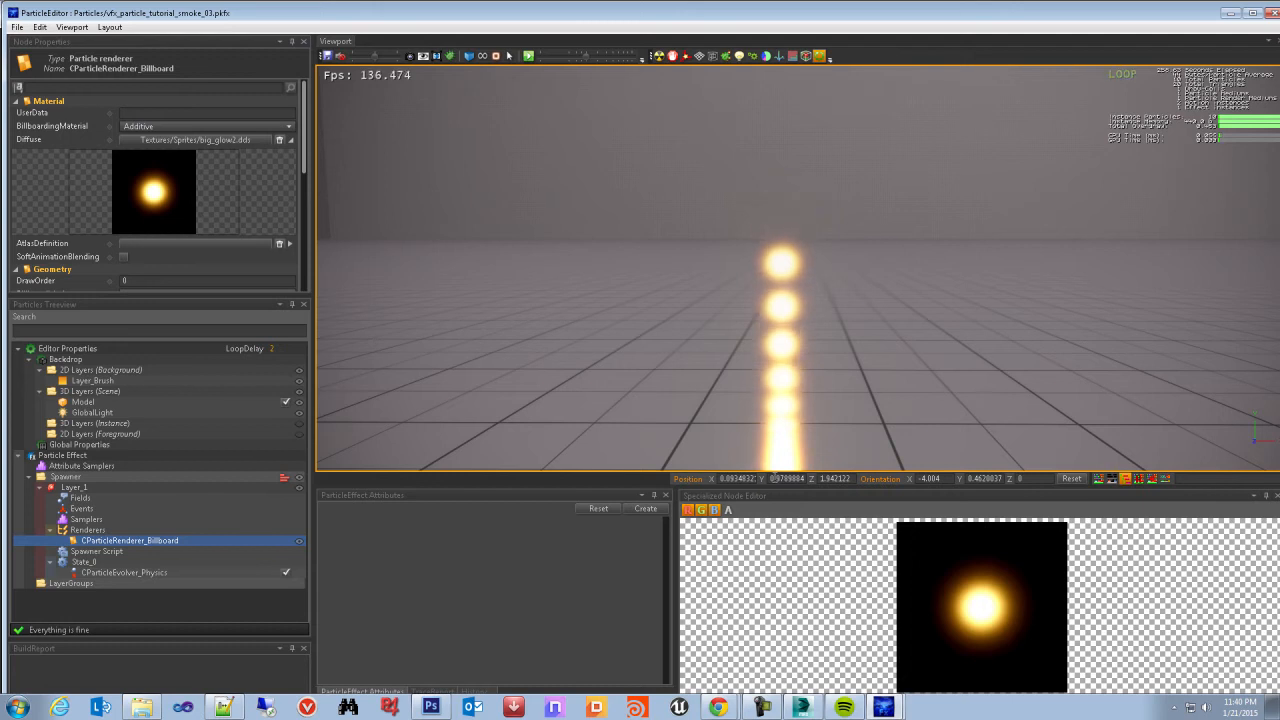
pyautogui.moveTo(748, 312); pyautogui.dragTo(818, 318, button='middle')
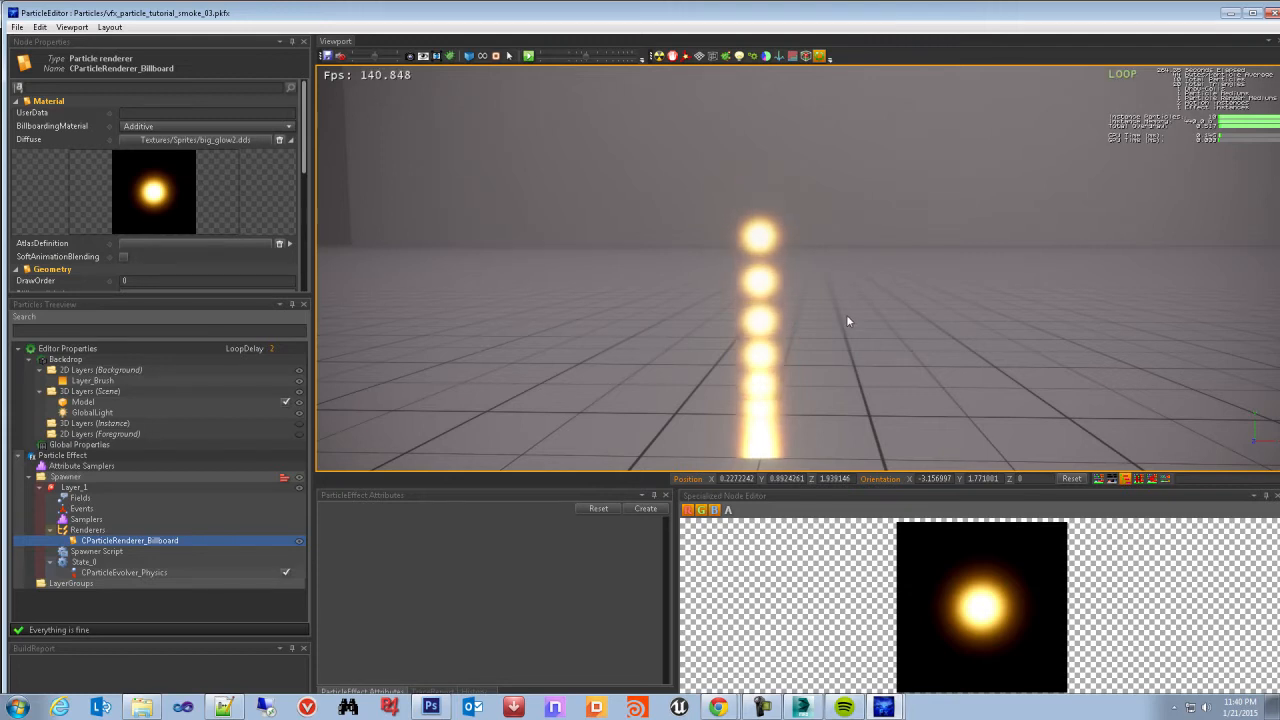
pyautogui.moveTo(851, 320)
pyautogui.keyDown('alt'); pyautogui.mouseDown(button='right')
pyautogui.moveTo(880, 320)
pyautogui.moveTo(800, 320)
pyautogui.moveTo(870, 320)
pyautogui.moveTo(850, 320)
pyautogui.mouseUp(button='right'); pyautogui.keyUp('alt')
pyautogui.keyDown('alt'); pyautogui.moveTo(837, 328); pyautogui.dragTo(850, 292, button='right'); pyautogui.keyUp('alt')
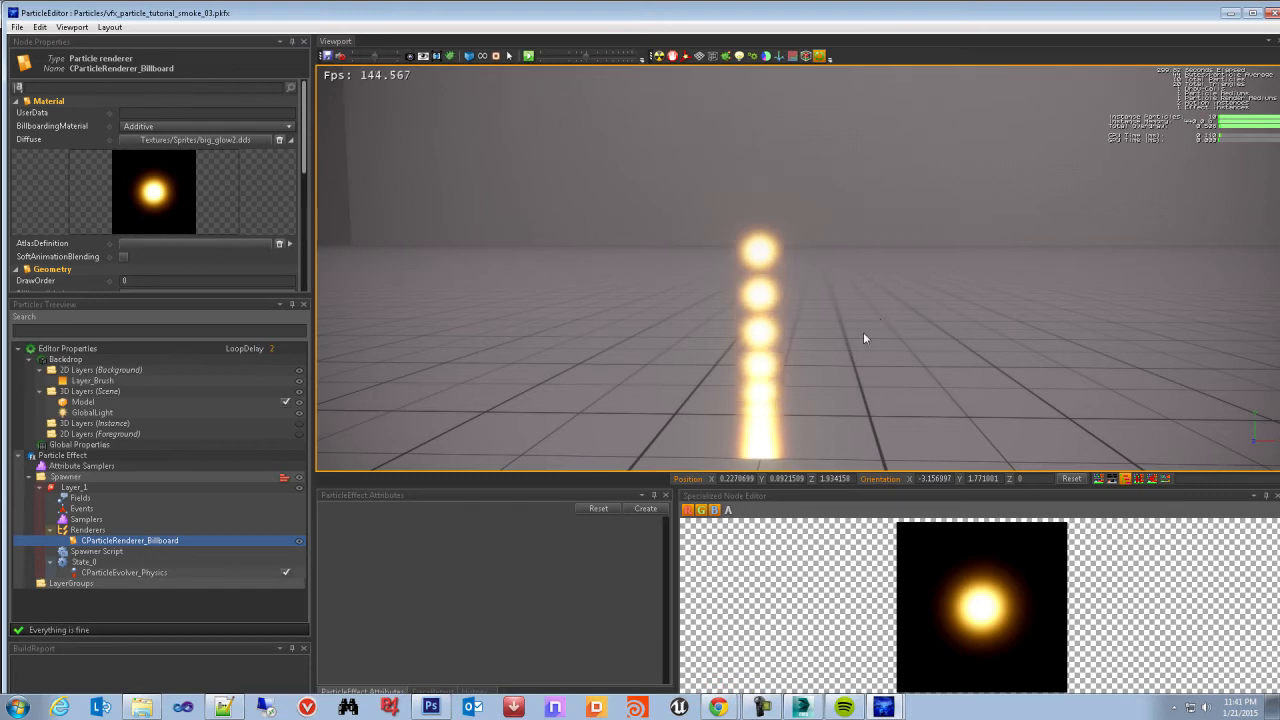
pyautogui.scroll(-2, 836, 333)
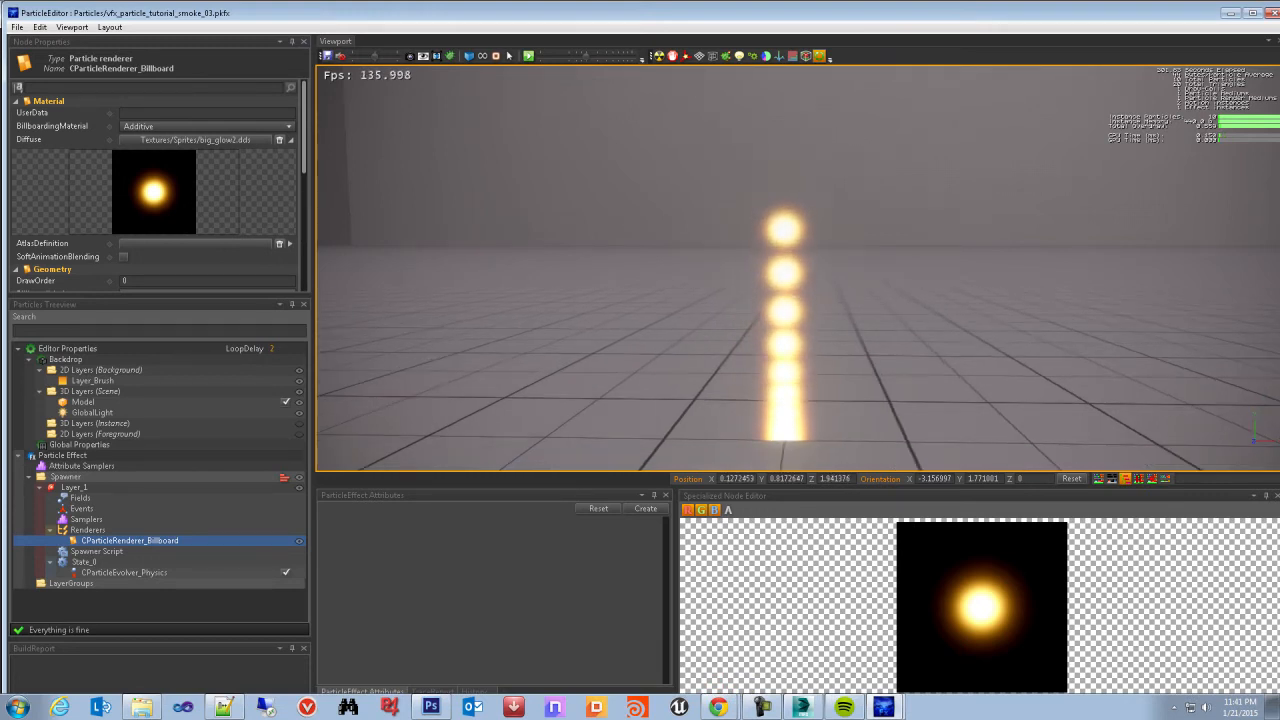
pyautogui.scroll(-1, 838, 360)
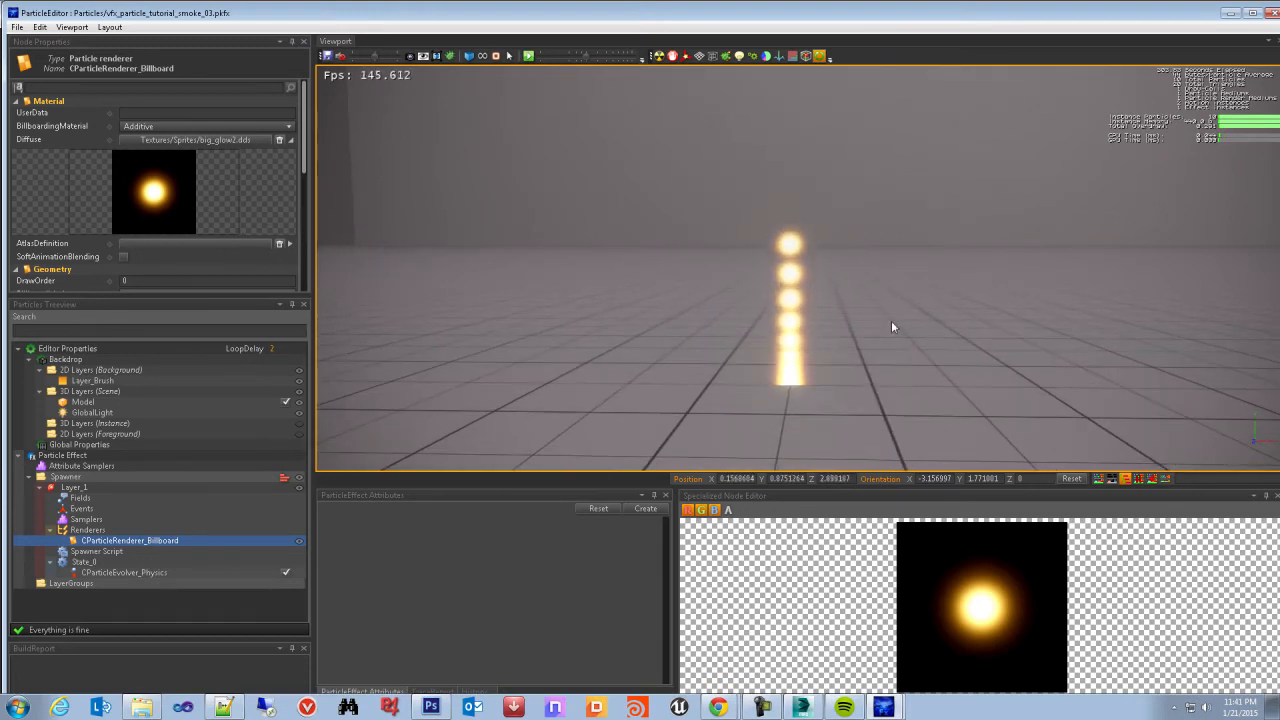
pyautogui.moveTo(820, 326); pyautogui.dragTo(847, 307, button='middle')
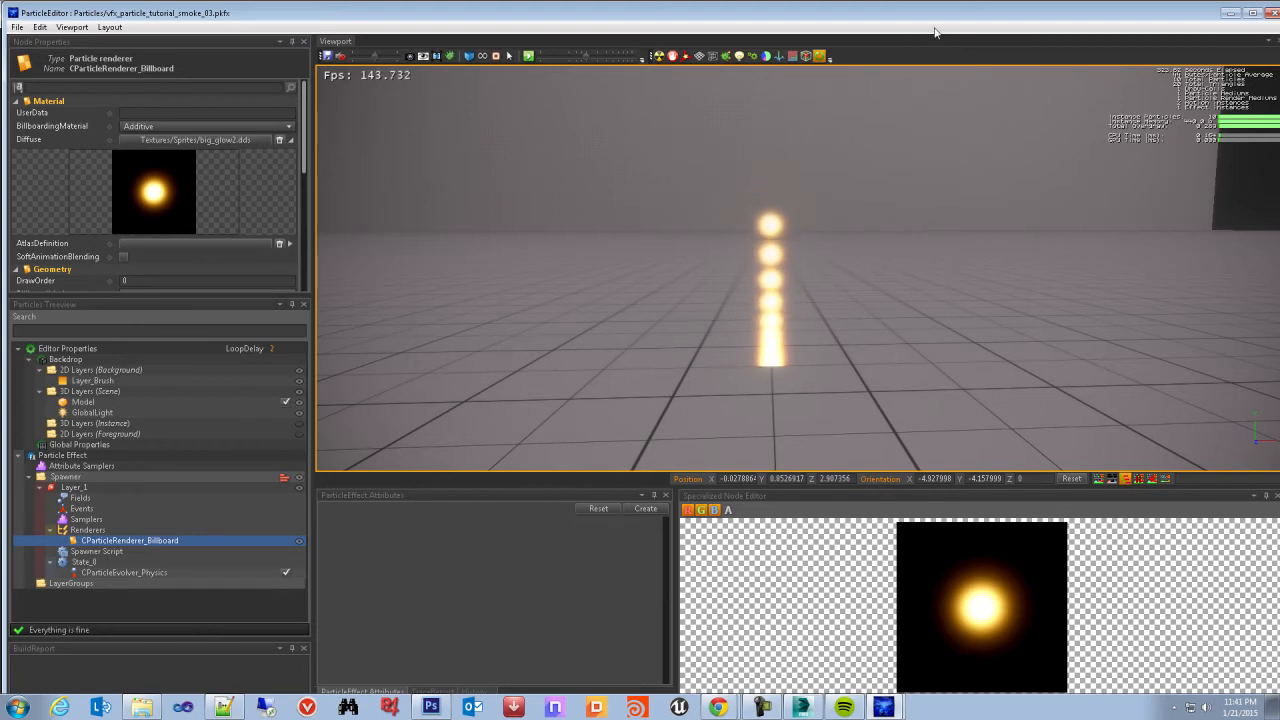
pyautogui.keyDown('alt'); pyautogui.moveTo(780, 298); pyautogui.dragTo(685, 315); pyautogui.keyUp('alt')
pyautogui.keyDown('alt'); pyautogui.moveTo(828, 294); pyautogui.dragTo(844, 272, button='middle'); pyautogui.keyUp('alt')
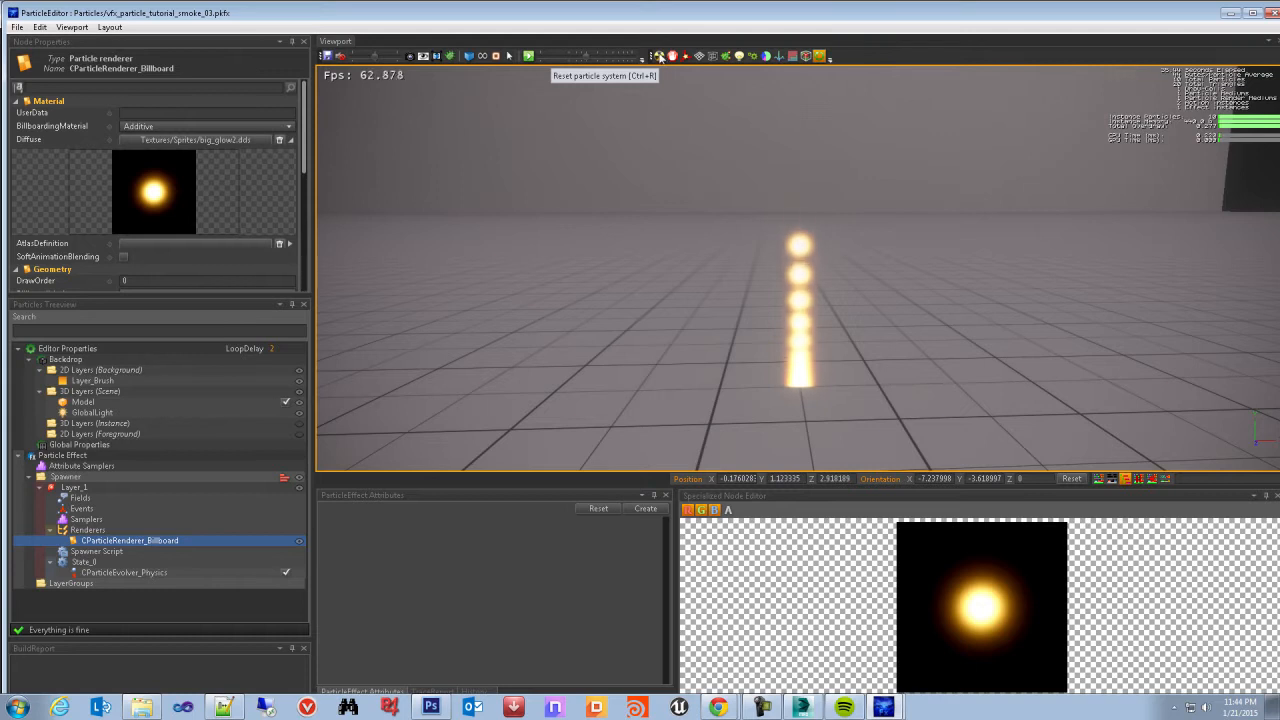
# Reset the particle system and try out its stop and Loop Particle System preview controls
pyautogui.click(660, 57)
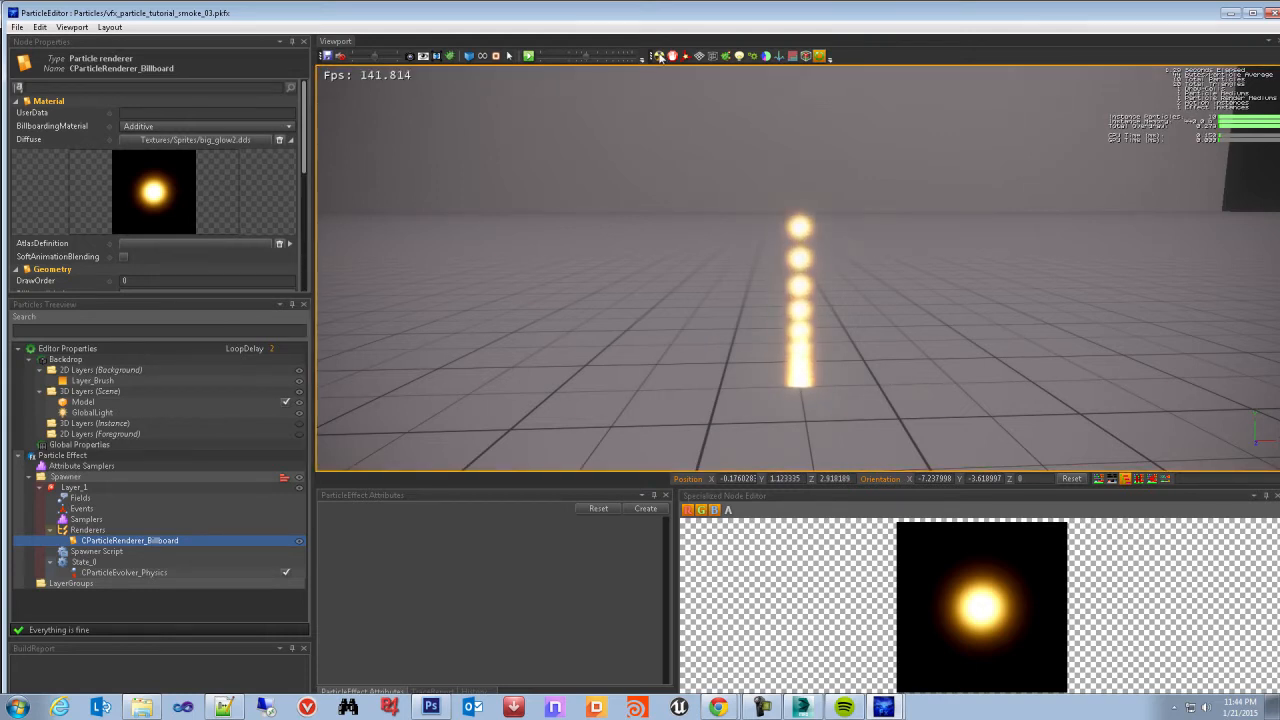
pyautogui.click(673, 57)
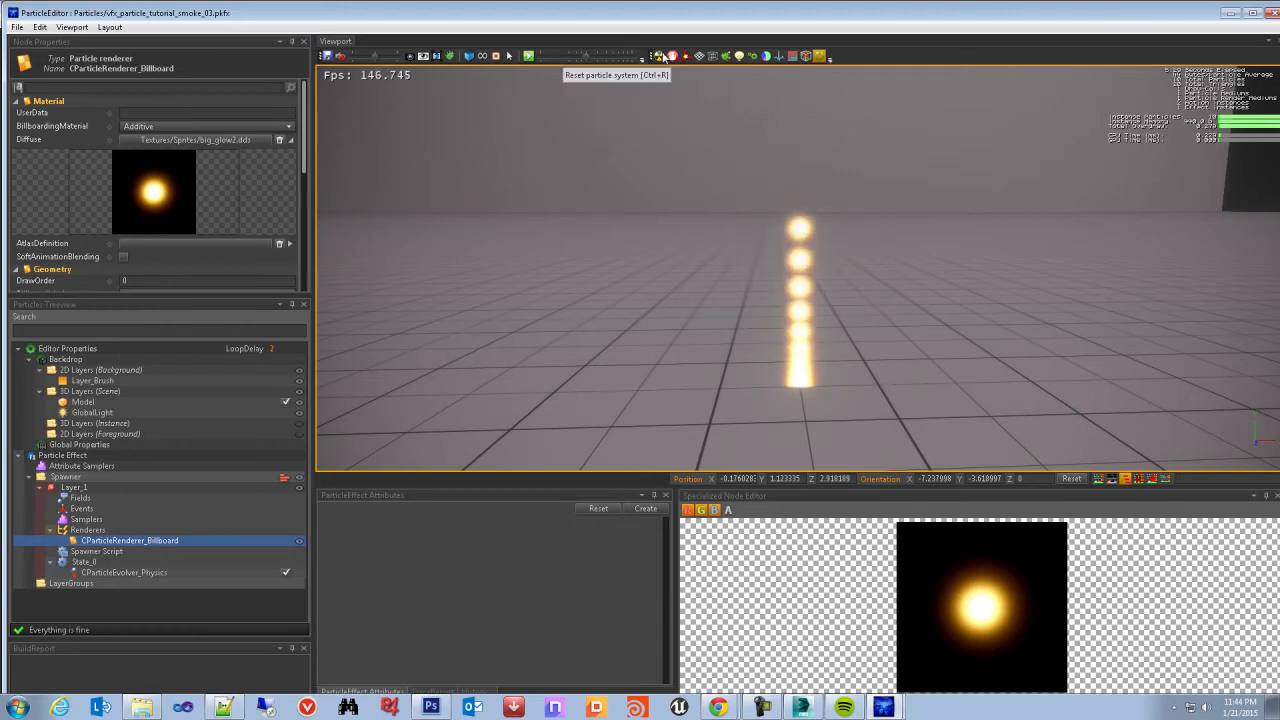
pyautogui.click(819, 56)
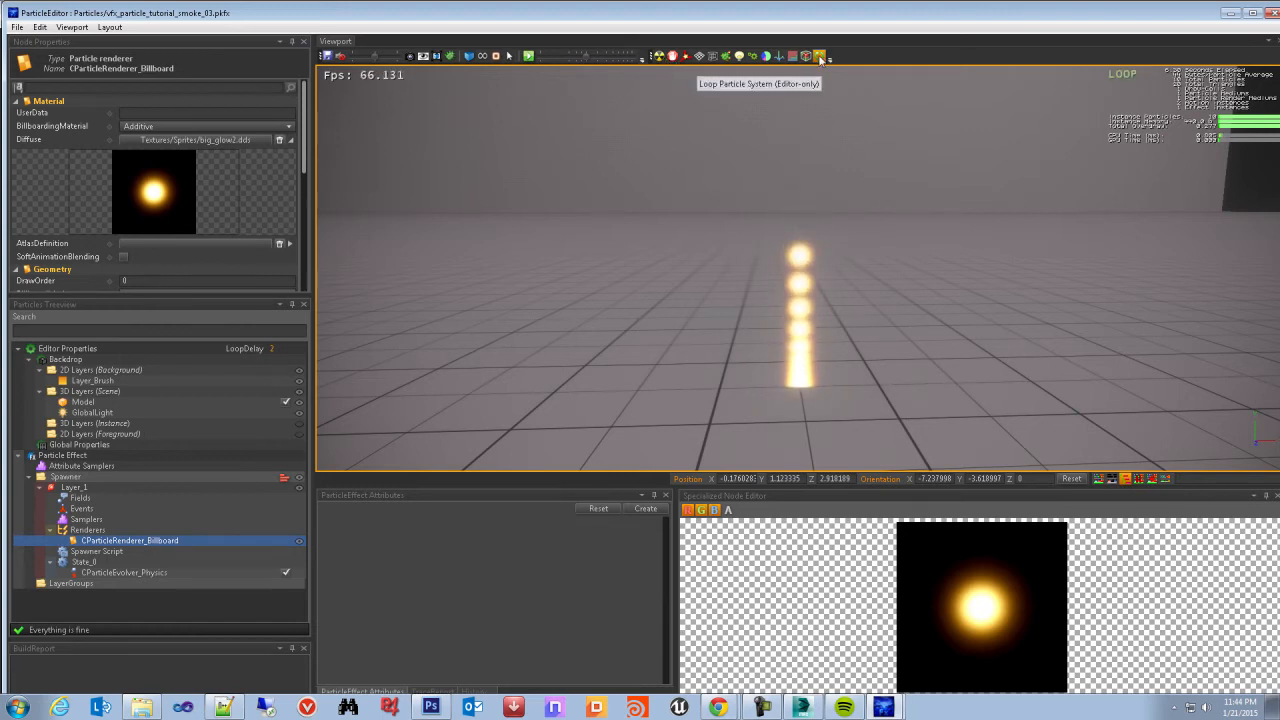
pyautogui.click(674, 57)
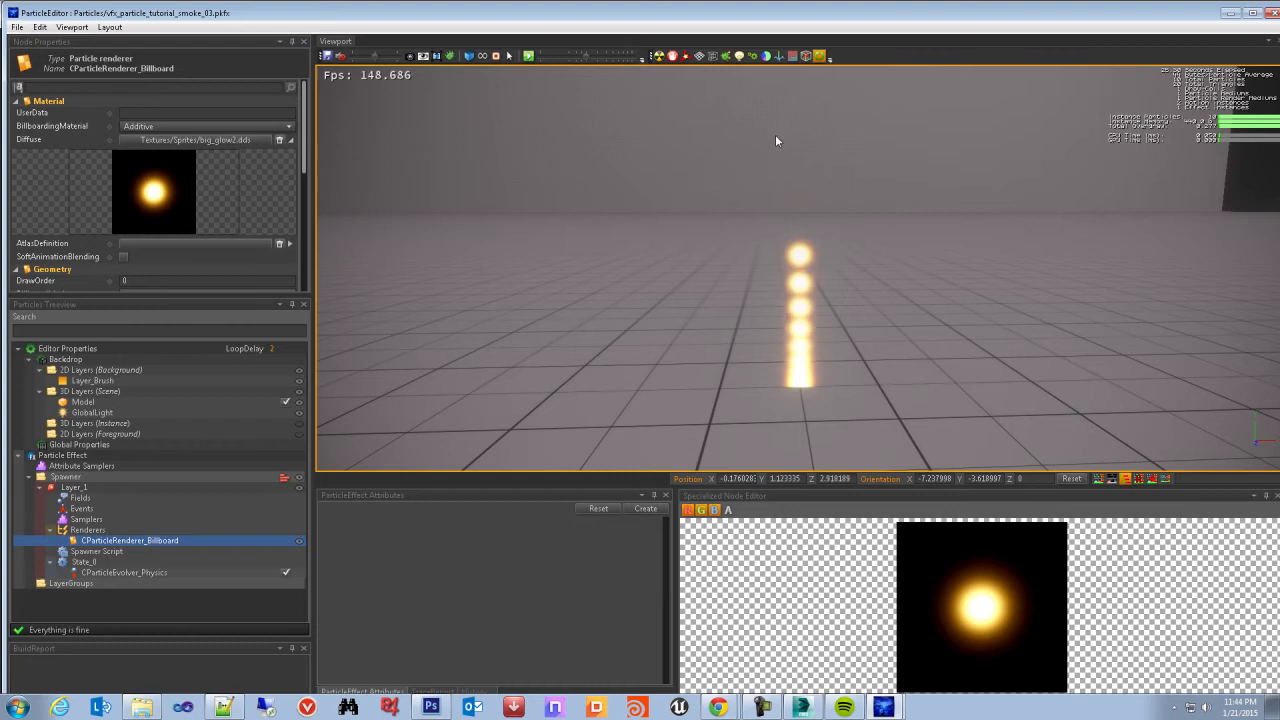
# Save the effect as vfx_particle_tutorial_smoke_04.pkfx in the Particles folder and reset the particle system
pyautogui.click(330, 57)
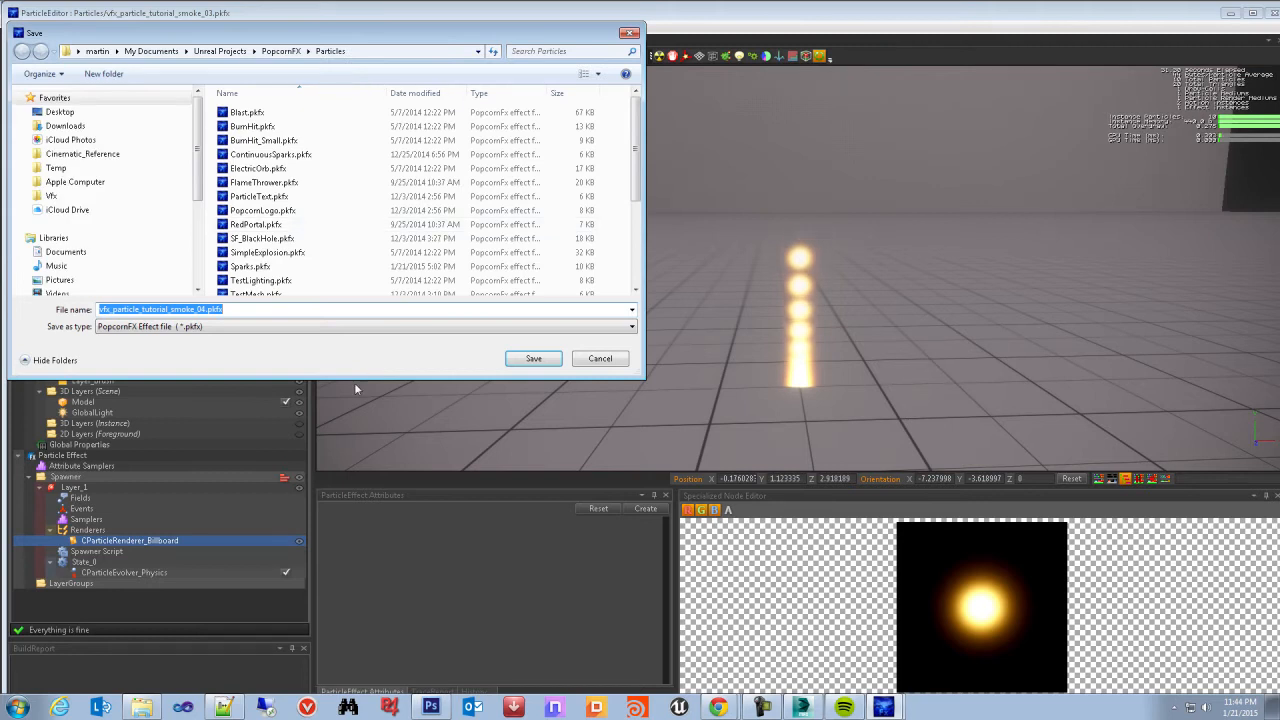
pyautogui.click(534, 360)
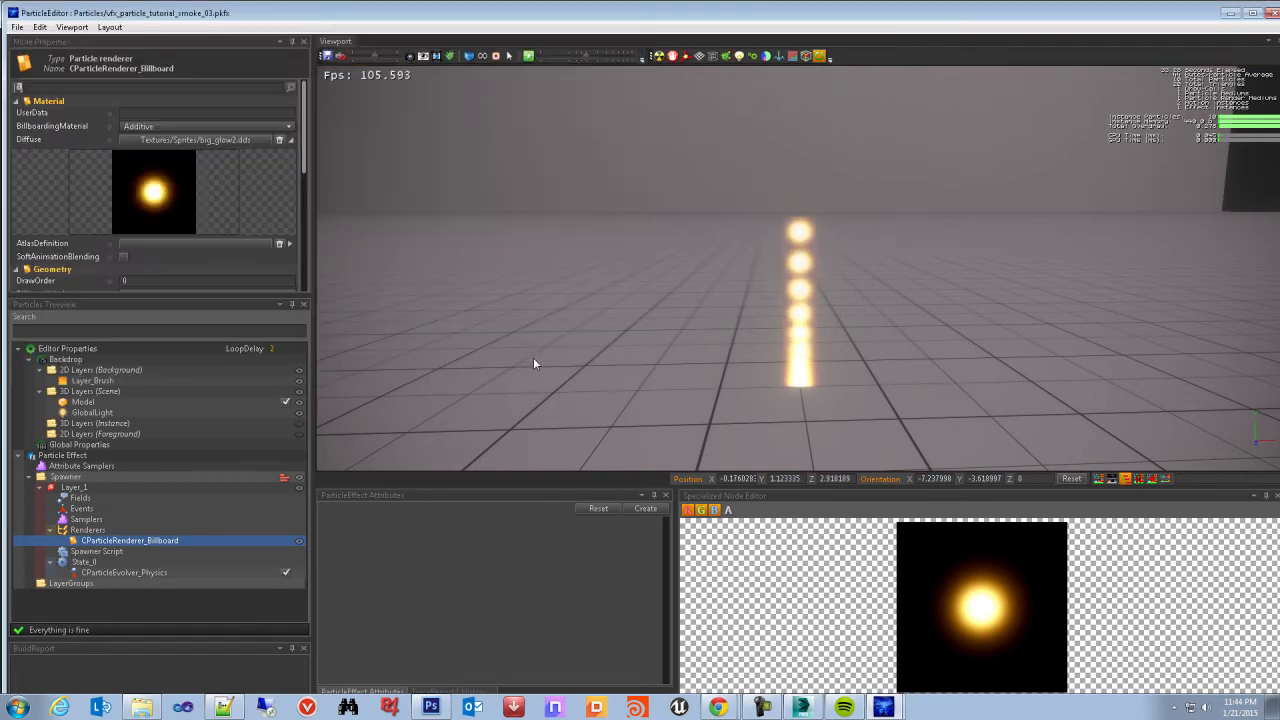
pyautogui.click(657, 57)
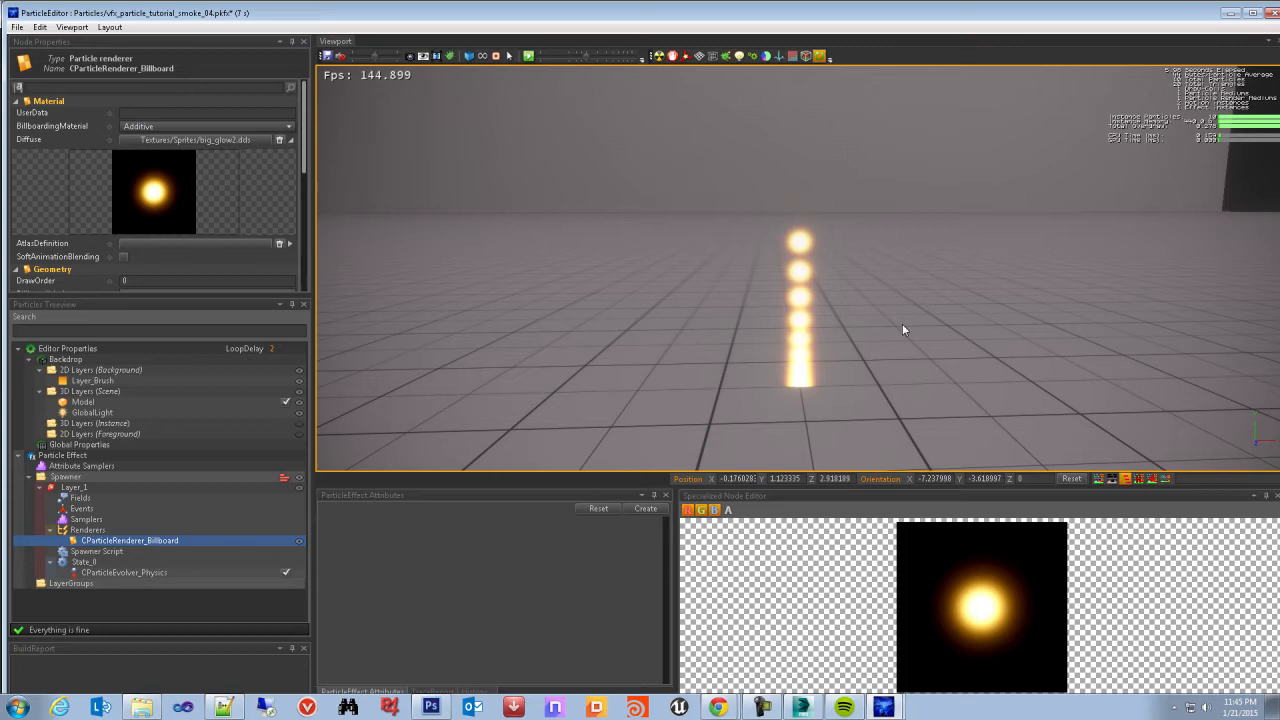
# Reset the viewport camera, explore the scene far away from the particles, and reset the camera again
pyautogui.click(1072, 479)
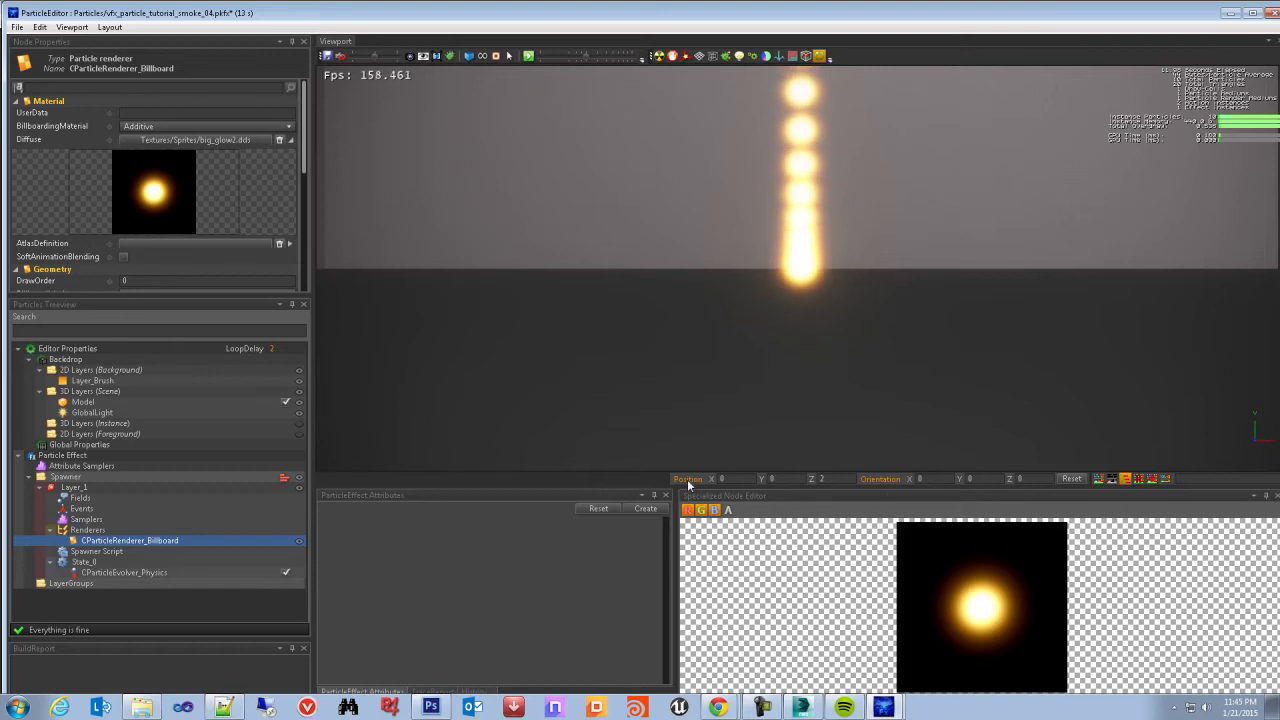
pyautogui.moveTo(971, 351); pyautogui.dragTo(740, 400, button='middle')
pyautogui.scroll(-8, 860, 335)
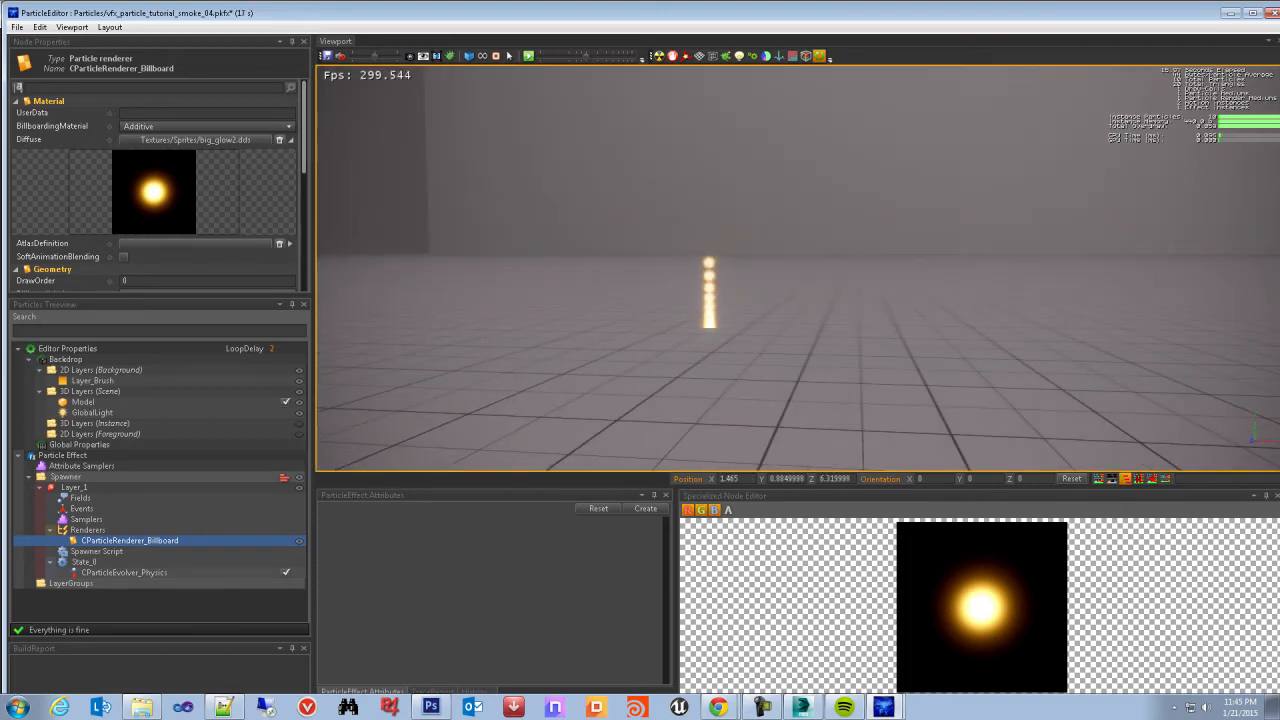
pyautogui.keyDown('alt'); pyautogui.moveTo(740, 400); pyautogui.dragTo(650, 408); pyautogui.keyUp('alt')
pyautogui.scroll(-3, 797, 268)
pyautogui.moveTo(797, 300); pyautogui.dragTo(775, 330, button='middle')
pyautogui.keyDown('alt'); pyautogui.moveTo(775, 330); pyautogui.dragTo(650, 330); pyautogui.keyUp('alt')
pyautogui.keyDown('alt'); pyautogui.moveTo(650, 240); pyautogui.dragTo(869, 259); pyautogui.keyUp('alt')
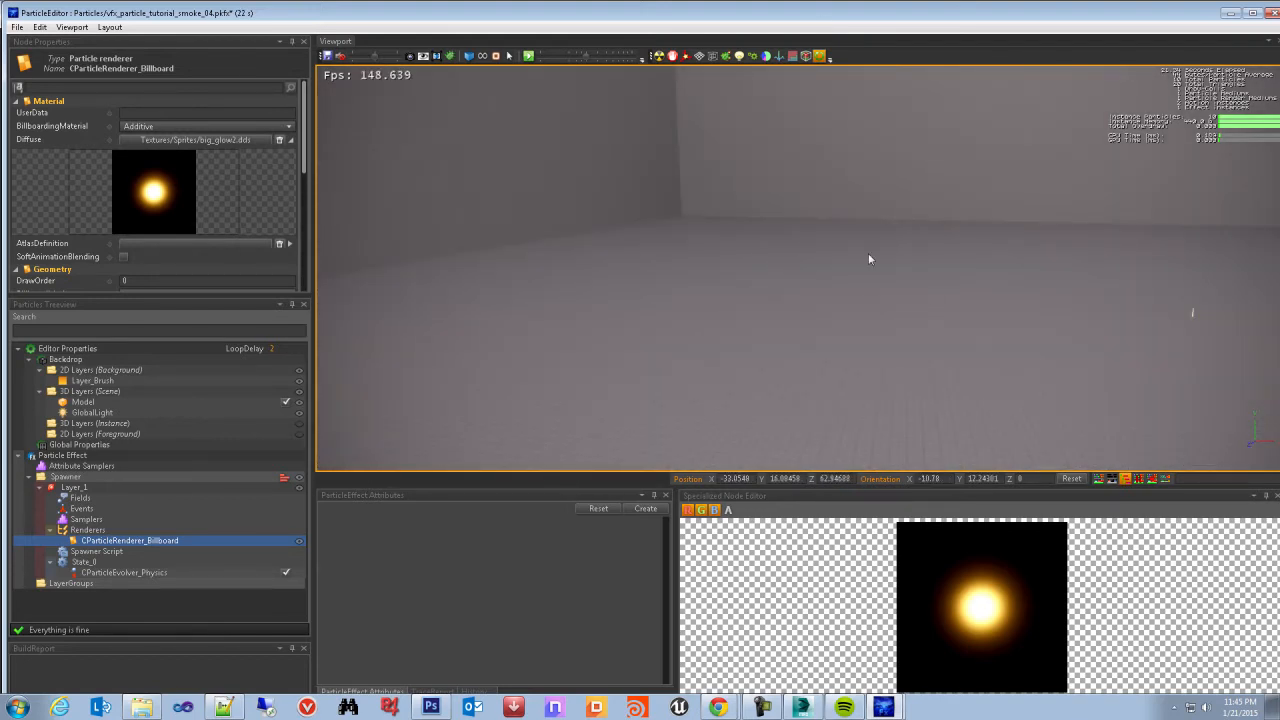
pyautogui.click(1071, 479)
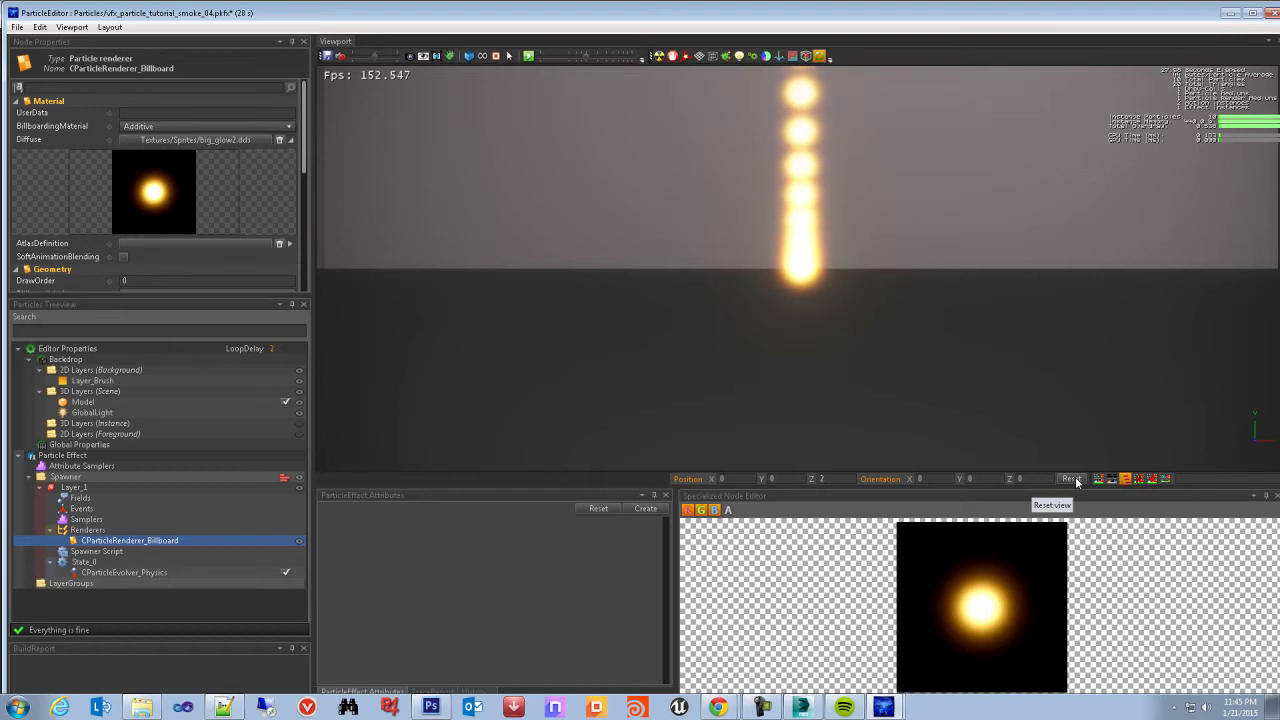
# Frame the particle column with the camera at about X 1.27, Y 0.72, Z 2.96 and store it as the reset view
pyautogui.moveTo(910, 311); pyautogui.dragTo(910, 335, button='middle')
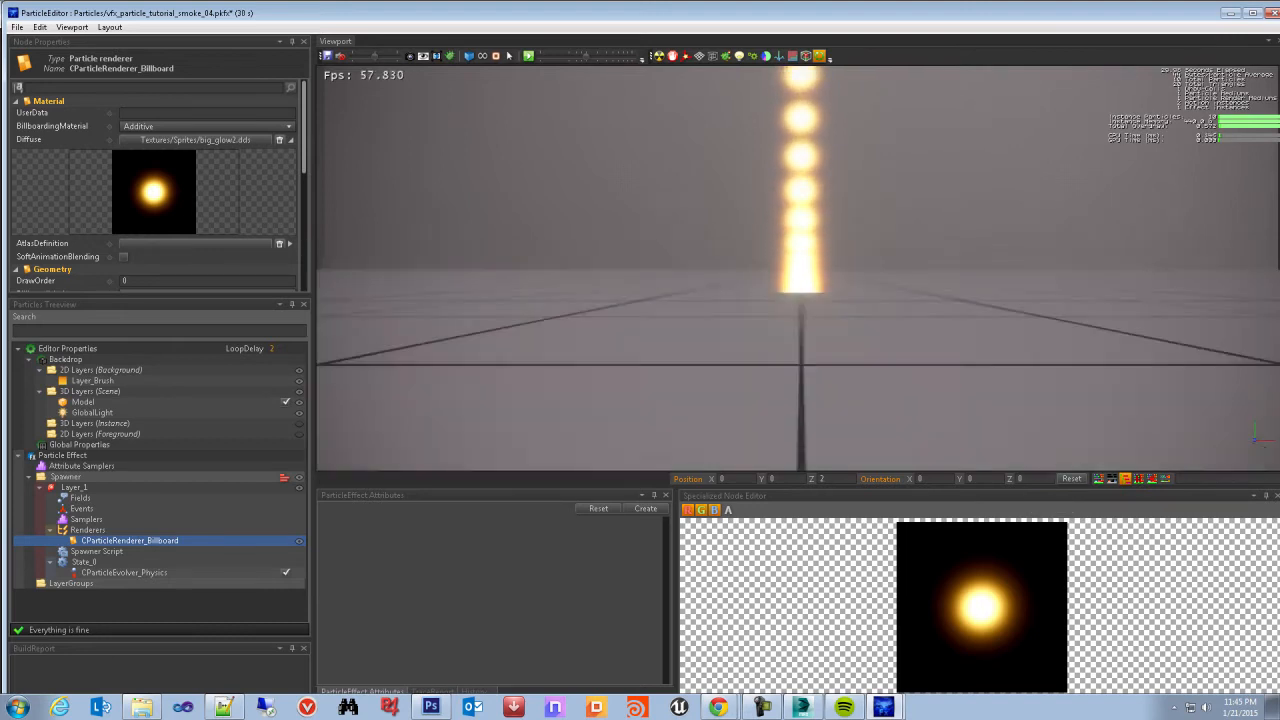
pyautogui.scroll(-4, 892, 294)
pyautogui.moveTo(884, 292); pyautogui.dragTo(808, 342, button='middle')
pyautogui.scroll(1, 791, 318)
pyautogui.scroll(-2, 790, 320)
pyautogui.scroll(3, 786, 349)
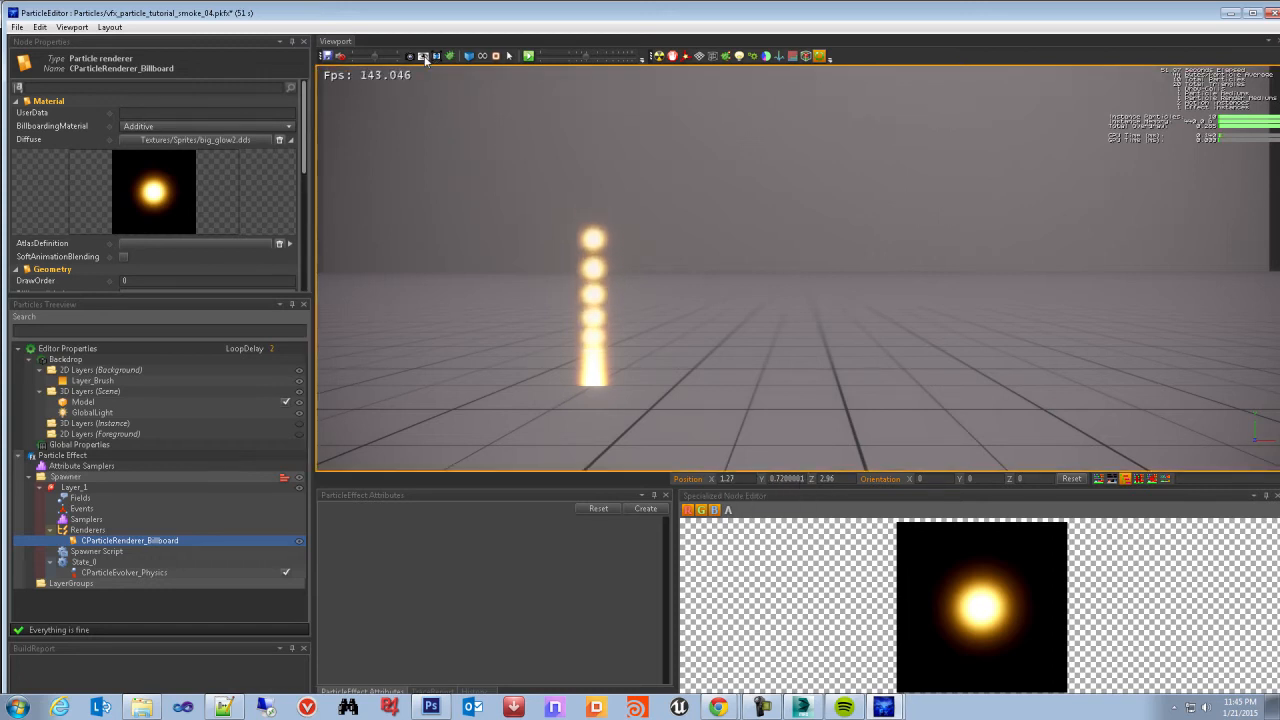
# Move the camera away from the particle column and reset the view to test the stored framing
pyautogui.scroll(-5, 808, 352)
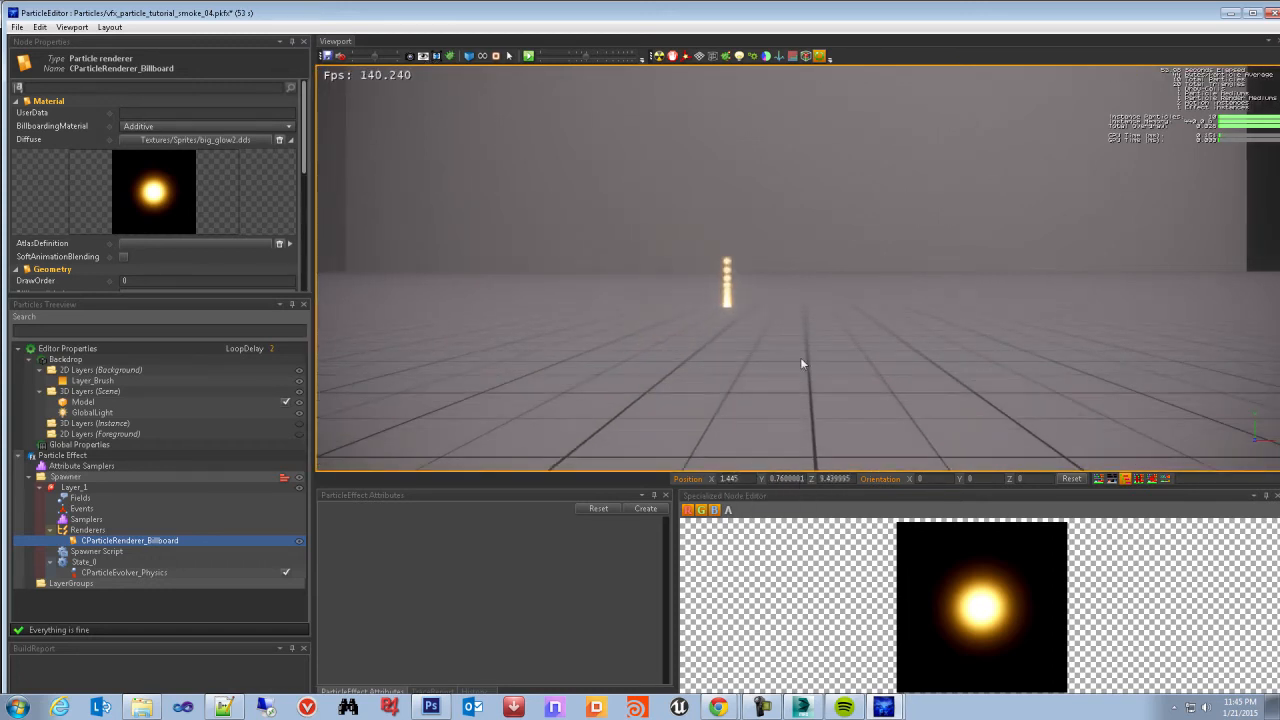
pyautogui.keyDown('alt'); pyautogui.moveTo(808, 352); pyautogui.dragTo(878, 270); pyautogui.keyUp('alt')
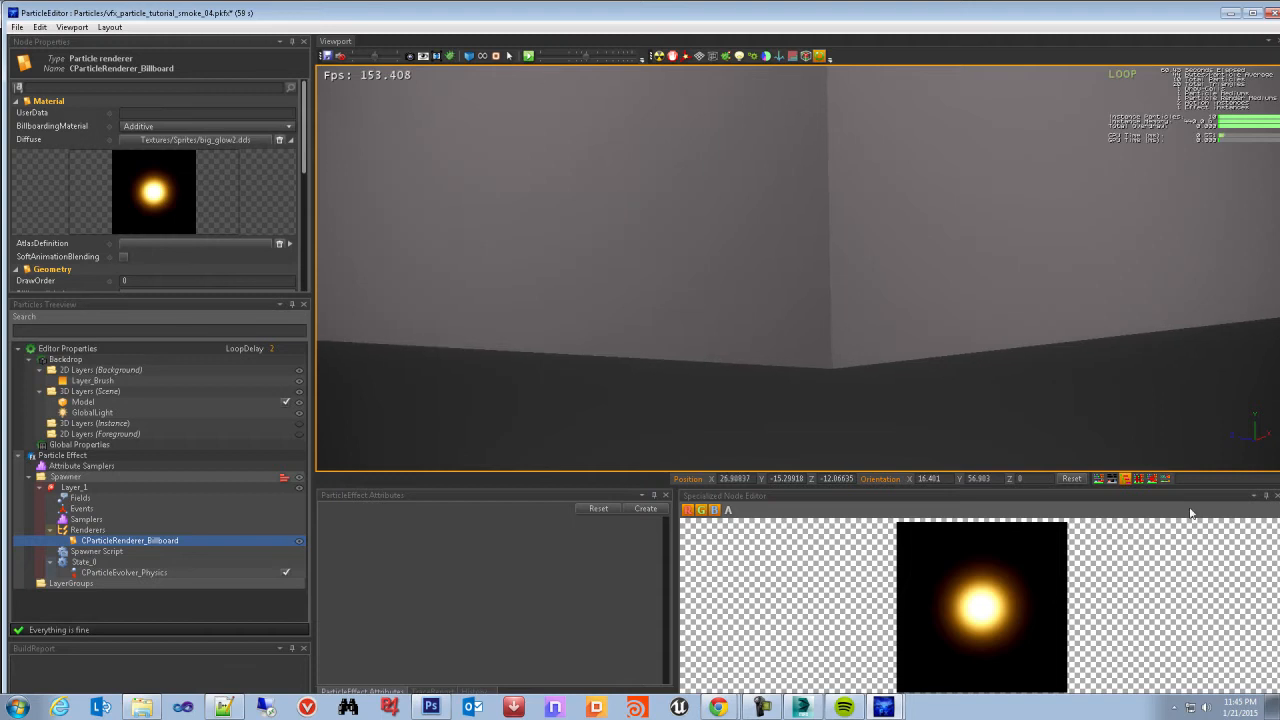
pyautogui.click(1073, 480)
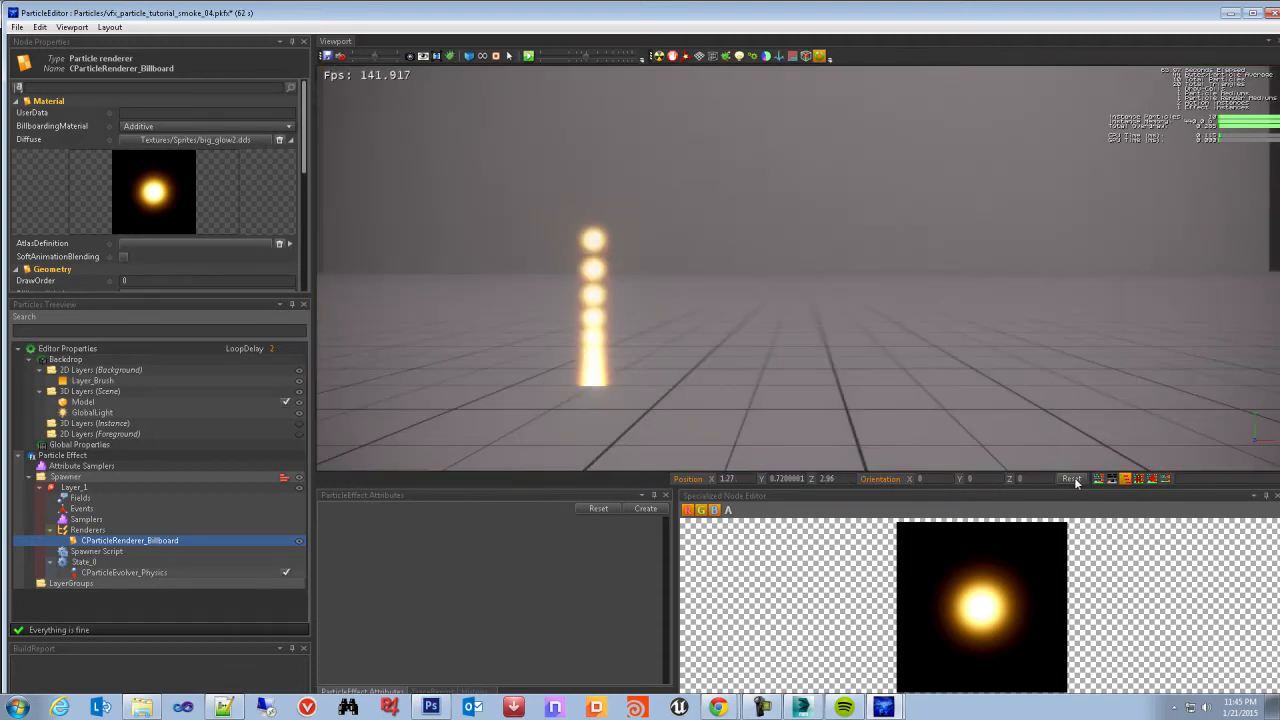
# Examine the particle column and floor grid at slightly varying camera distances and offsets
pyautogui.moveTo(635, 305); pyautogui.dragTo(731, 328, button='middle')
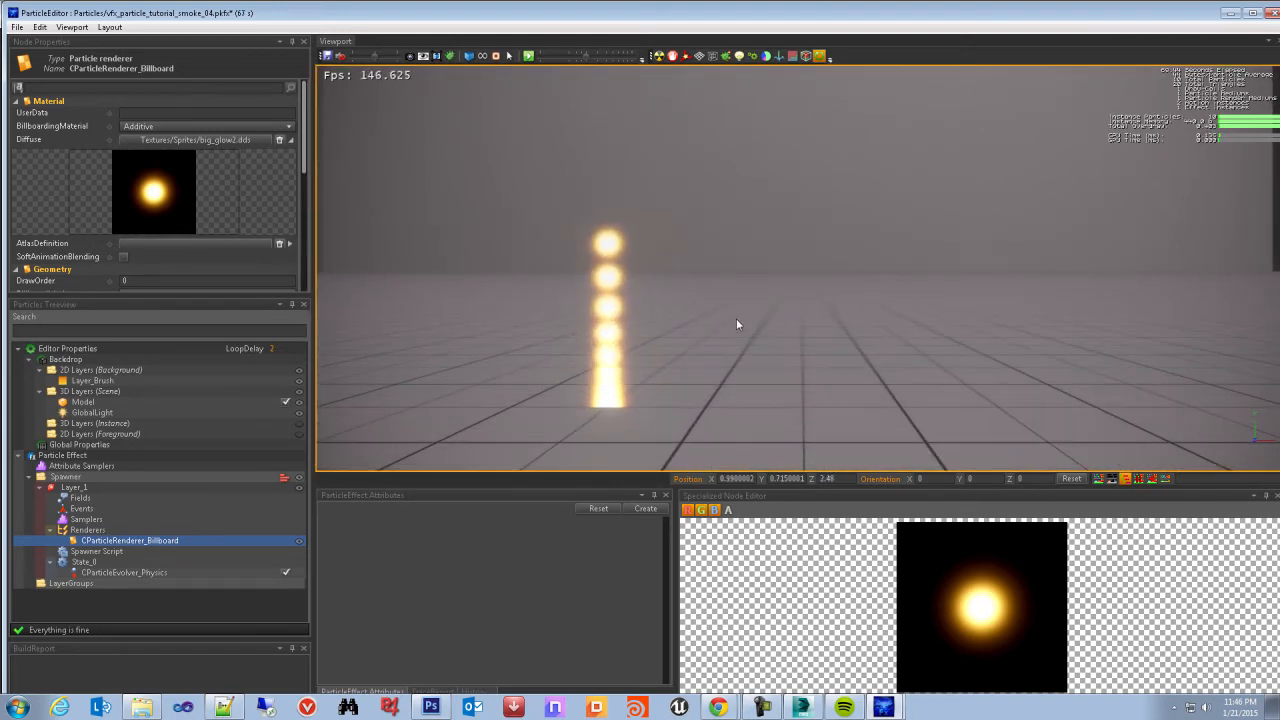
pyautogui.scroll(-1, 733, 294)
pyautogui.scroll(1, 736, 295)
pyautogui.scroll(-1, 737, 295)
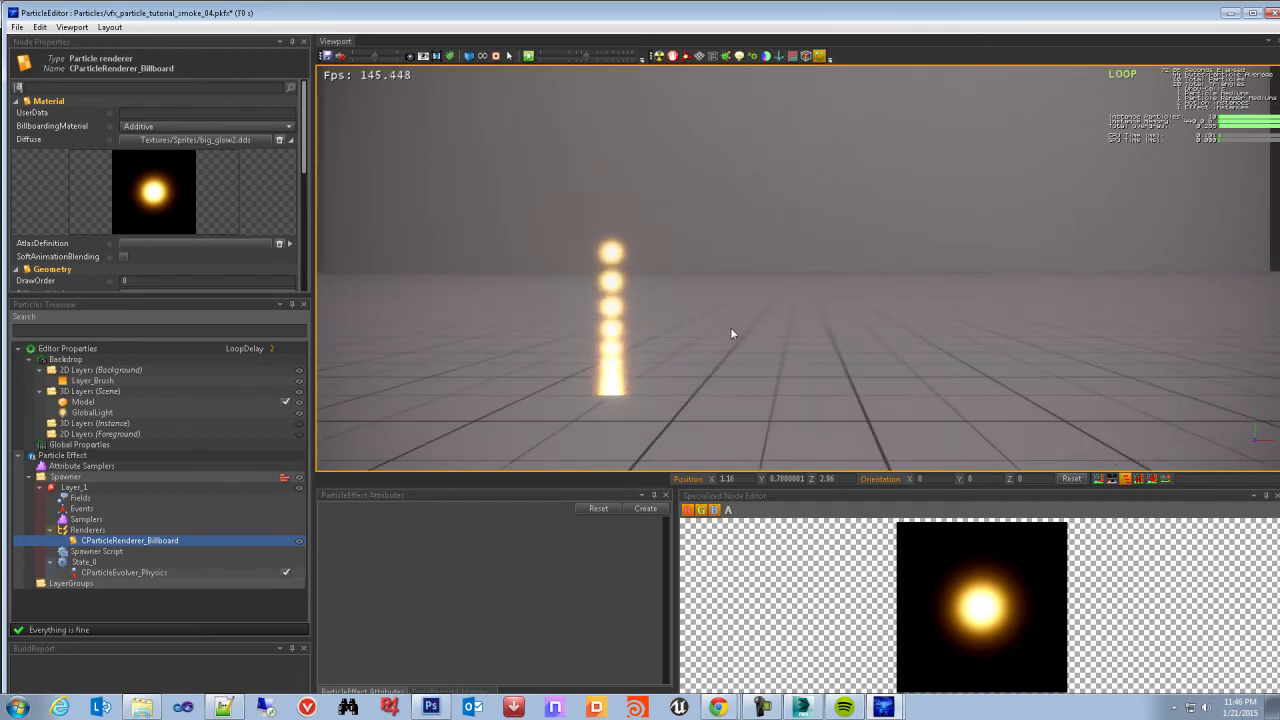
pyautogui.scroll(3, 731, 328)
pyautogui.scroll(-1, 765, 327)
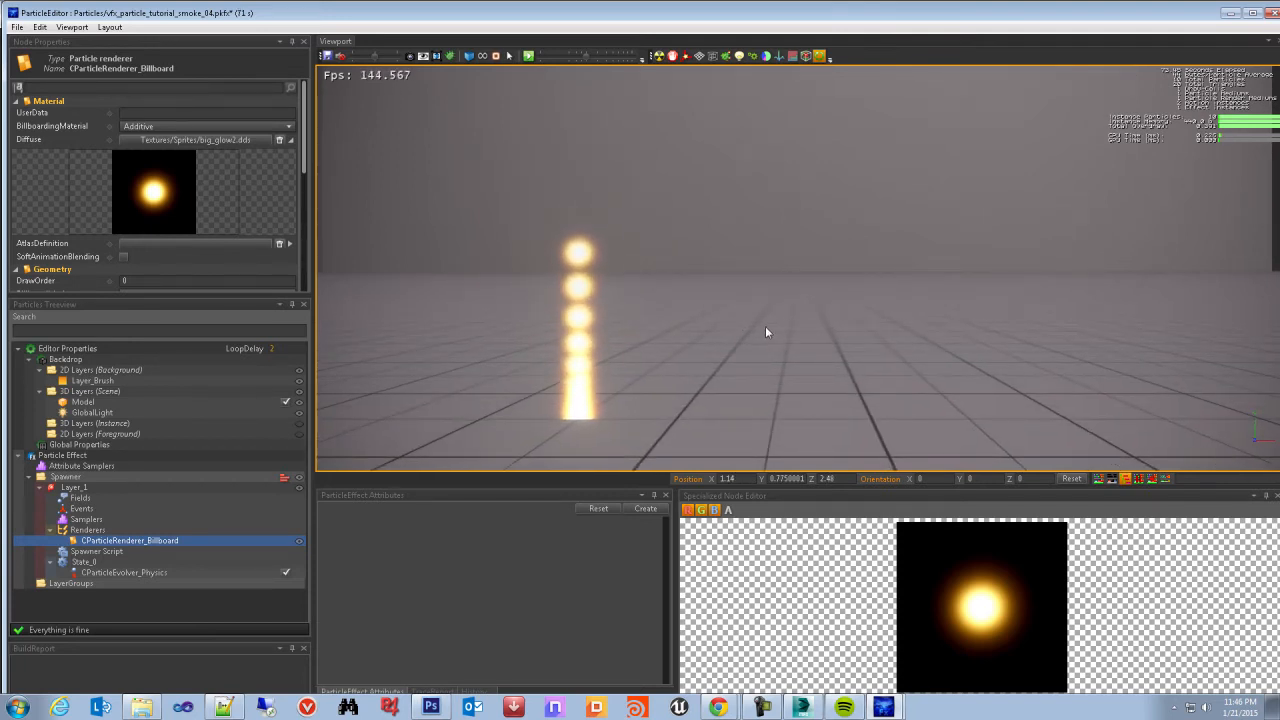
pyautogui.scroll(-1, 765, 330)
pyautogui.scroll(1, 760, 330)
pyautogui.moveTo(756, 326); pyautogui.dragTo(640, 369, button='middle')
pyautogui.scroll(1, 690, 292)
pyautogui.scroll(-2, 656, 330)
pyautogui.scroll(1, 688, 325)
pyautogui.scroll(-2, 687, 325)
pyautogui.scroll(1, 690, 323)
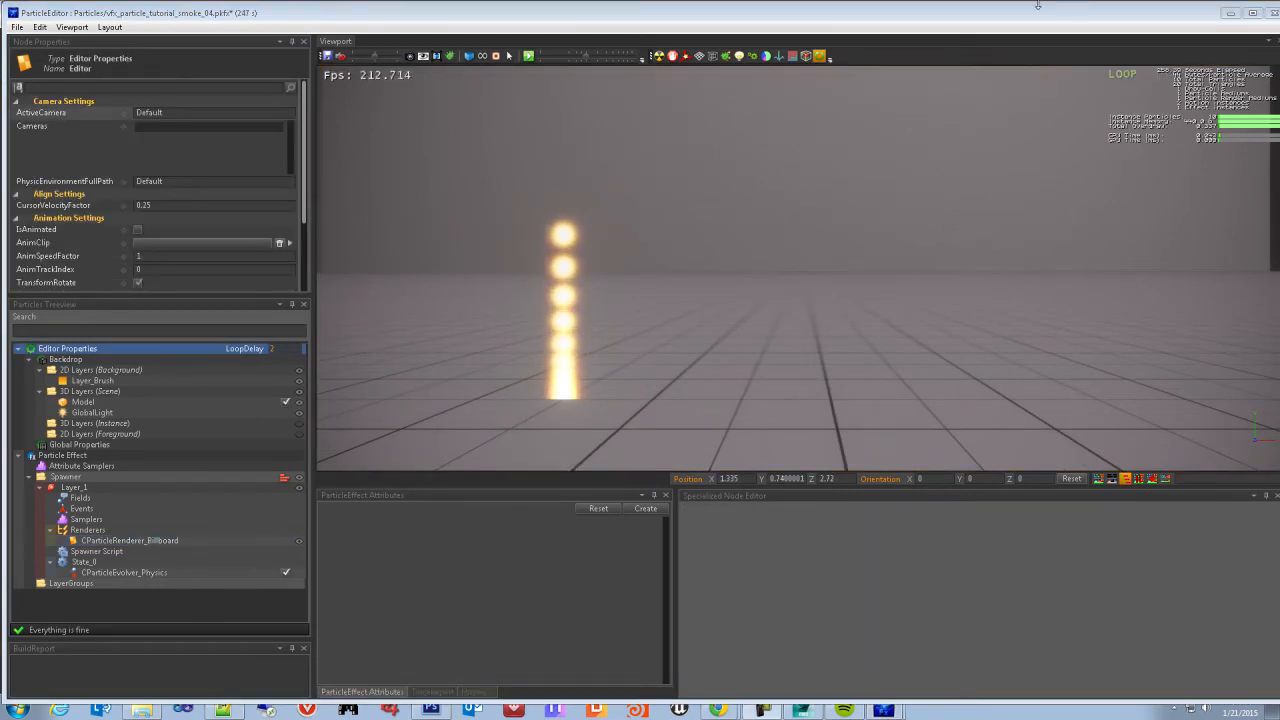
# Look through the Spawner, Events, Particle Effect and 2D Layers (Foreground) nodes of the particle tree
pyautogui.click(997, 19)
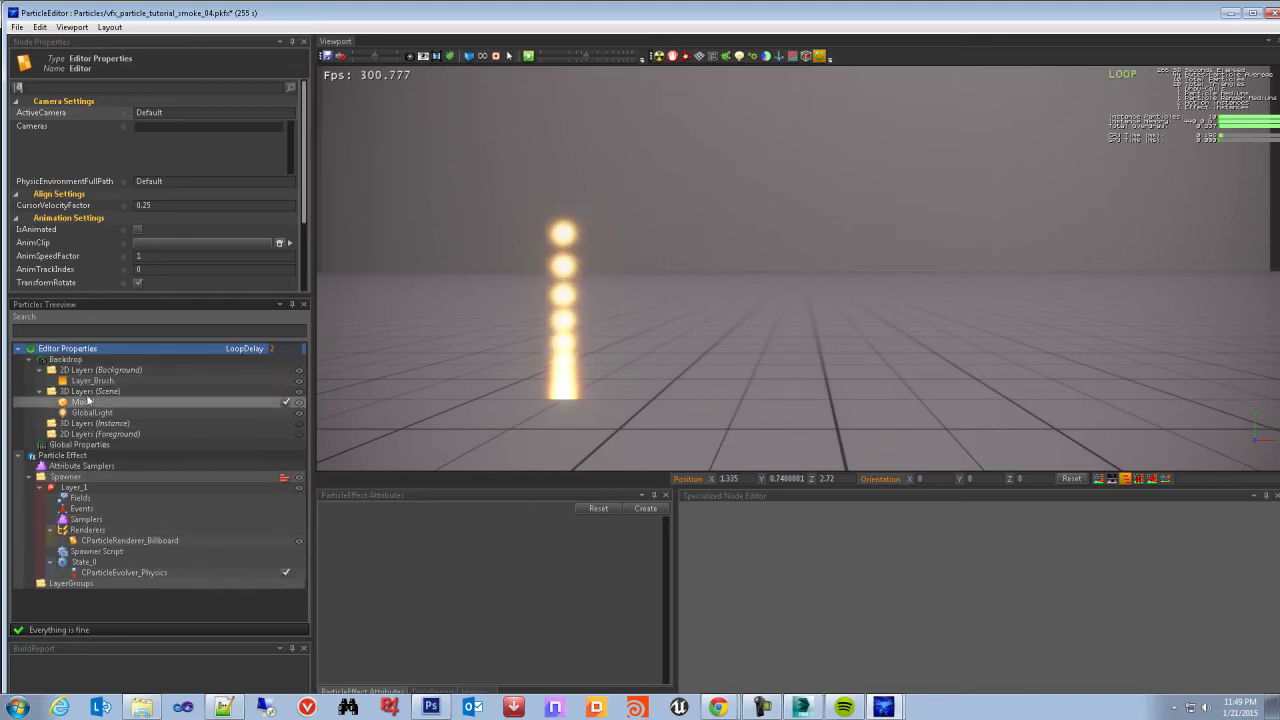
pyautogui.click(79, 477)
pyautogui.click(77, 509)
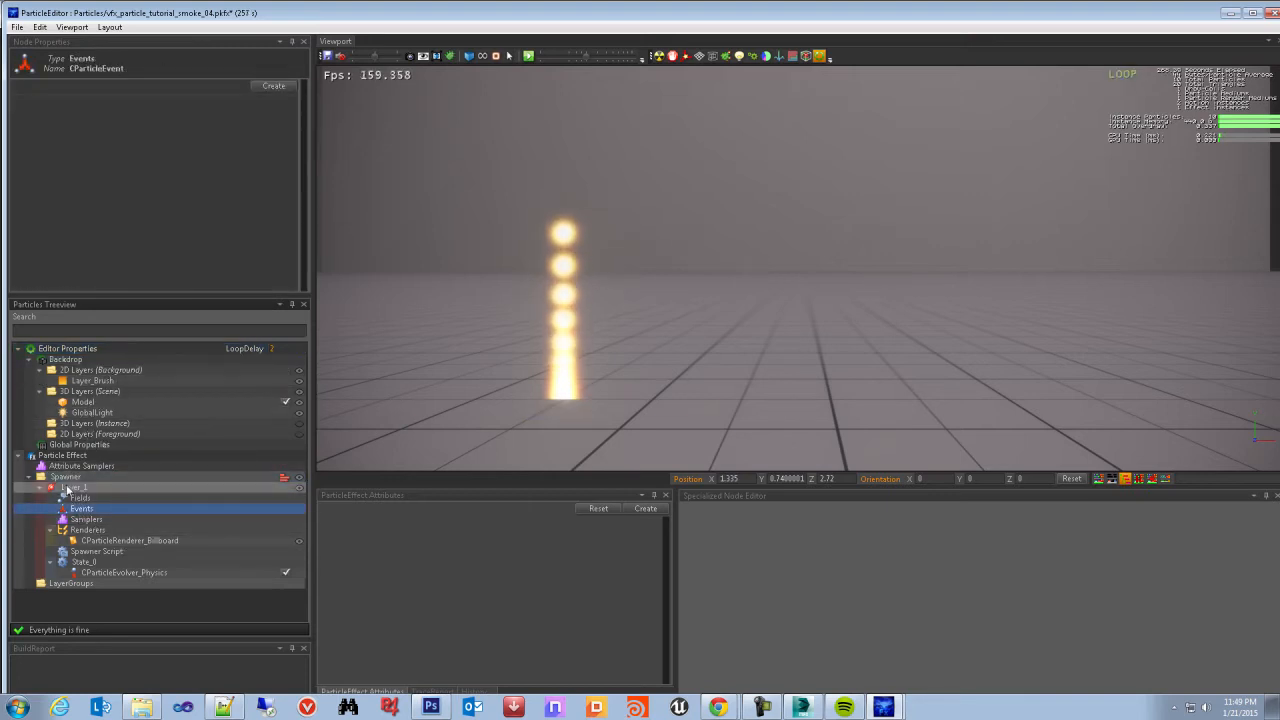
pyautogui.click(64, 456)
pyautogui.click(66, 434)
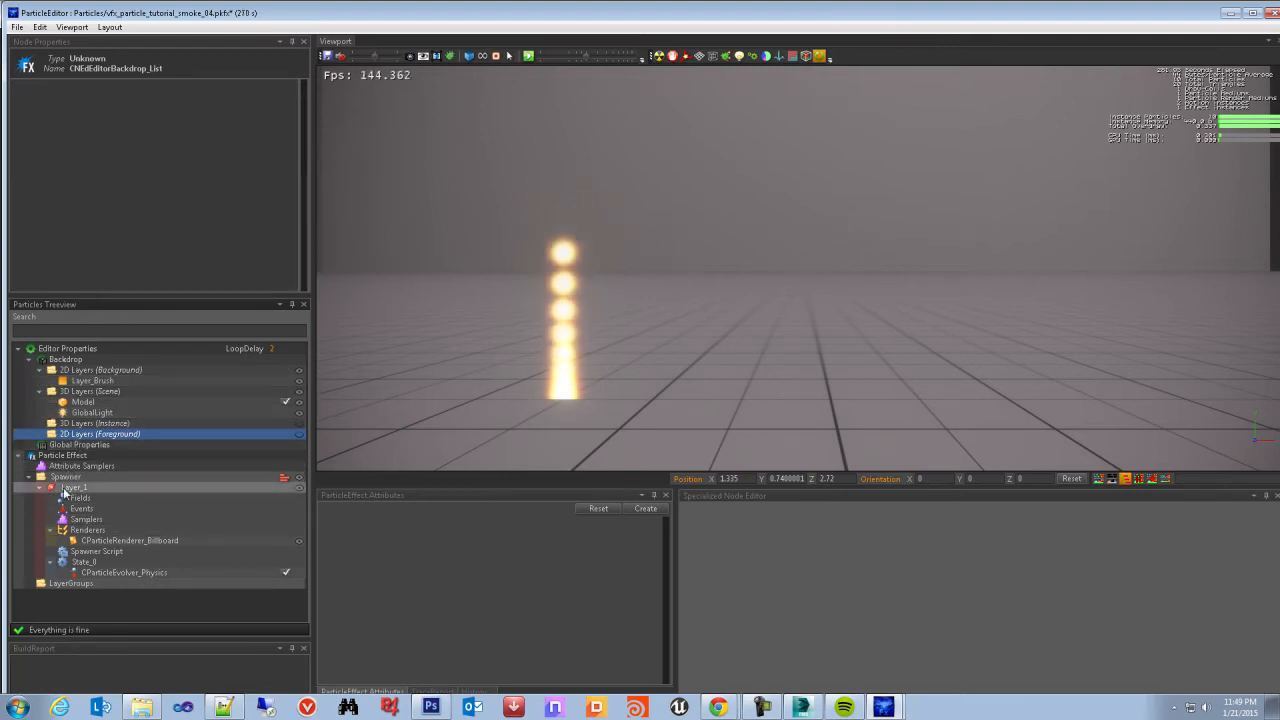
# Collapse the particle tree to its two root nodes and view the Editor Properties settings
pyautogui.click(29, 476)
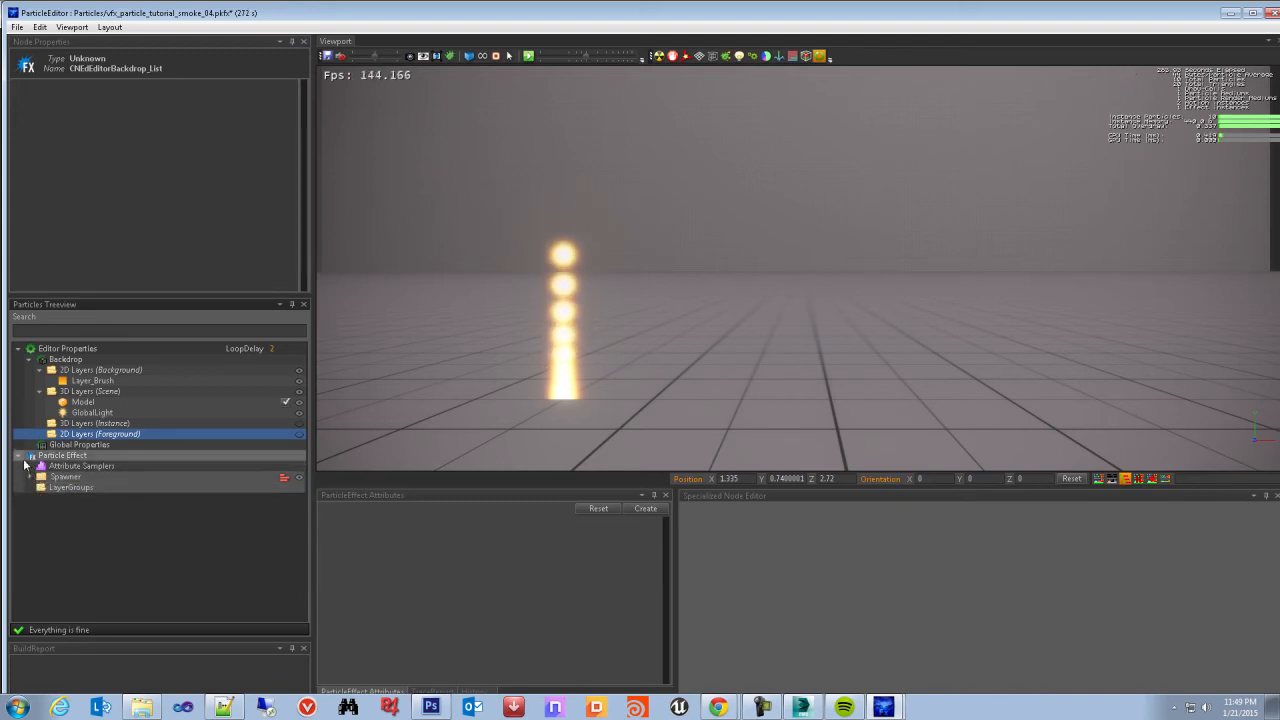
pyautogui.click(19, 455)
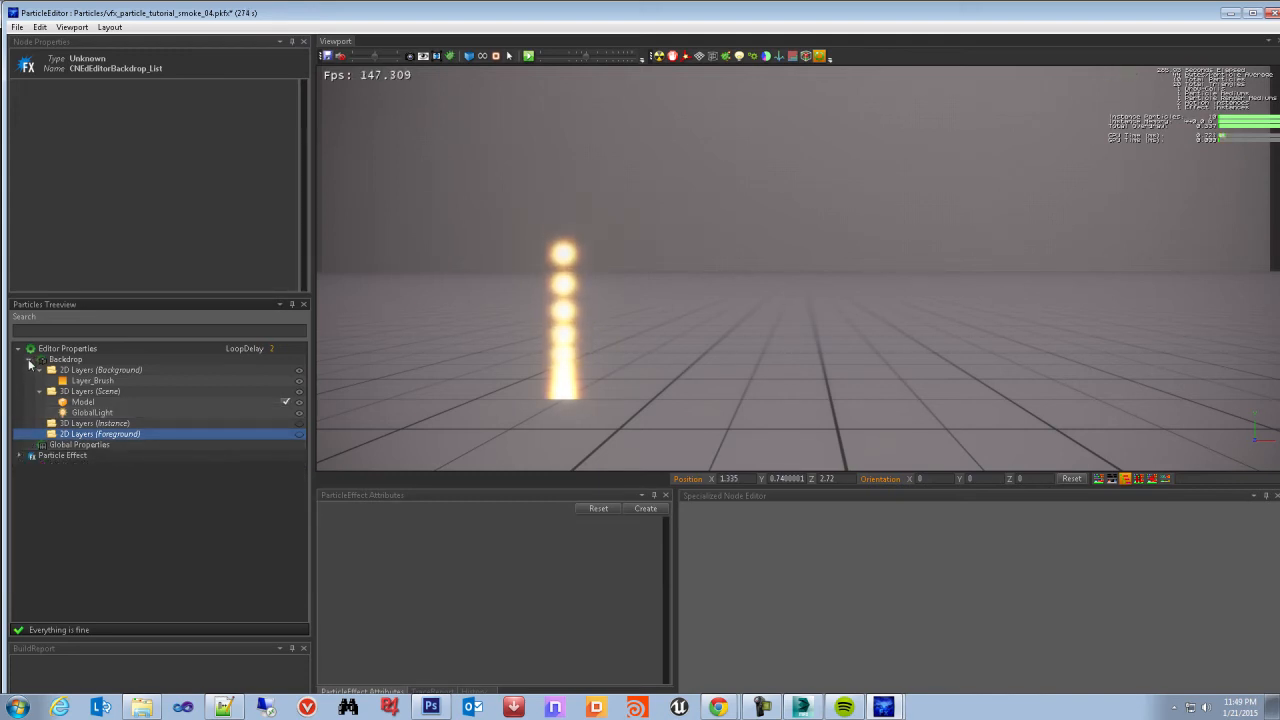
pyautogui.click(18, 348)
pyautogui.click(61, 360)
pyautogui.click(65, 349)
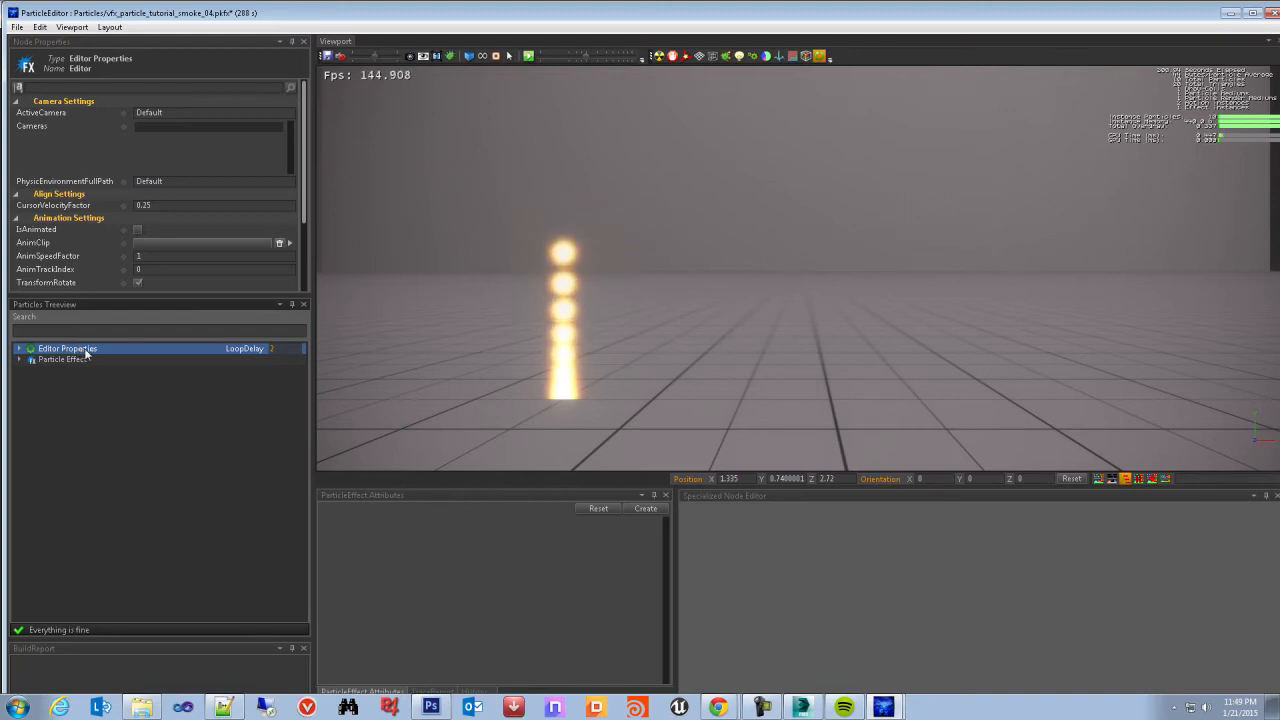
# Expand Editor Properties, collapse the layer groups under Backdrop, and inspect 2D Layers (Background) and 3D Layers (Scene)
pyautogui.click(18, 348)
pyautogui.click(64, 359)
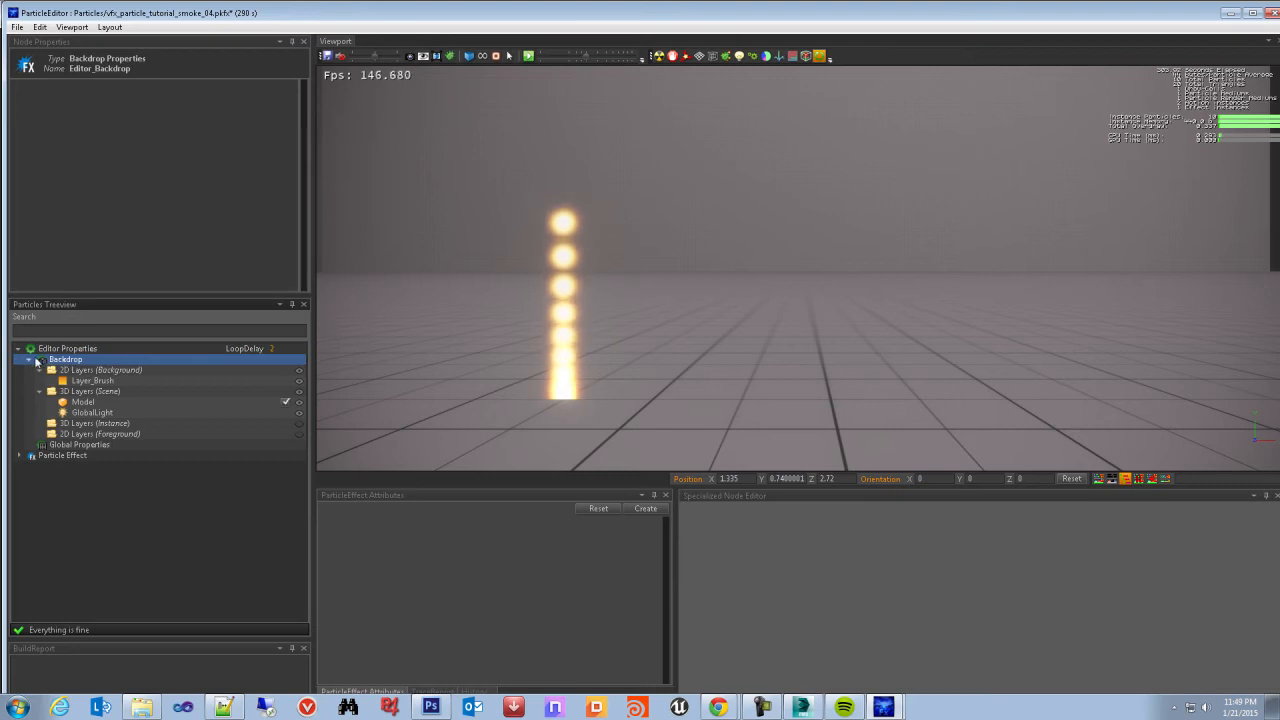
pyautogui.click(18, 348)
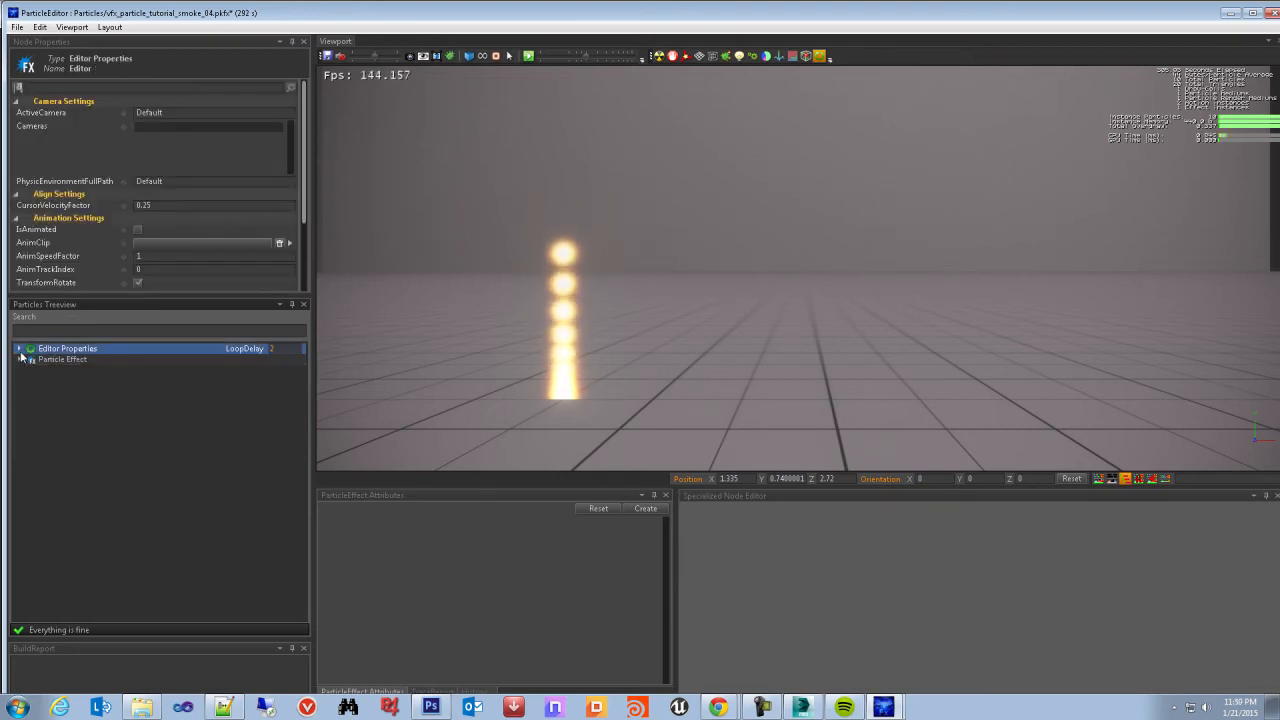
pyautogui.click(18, 348)
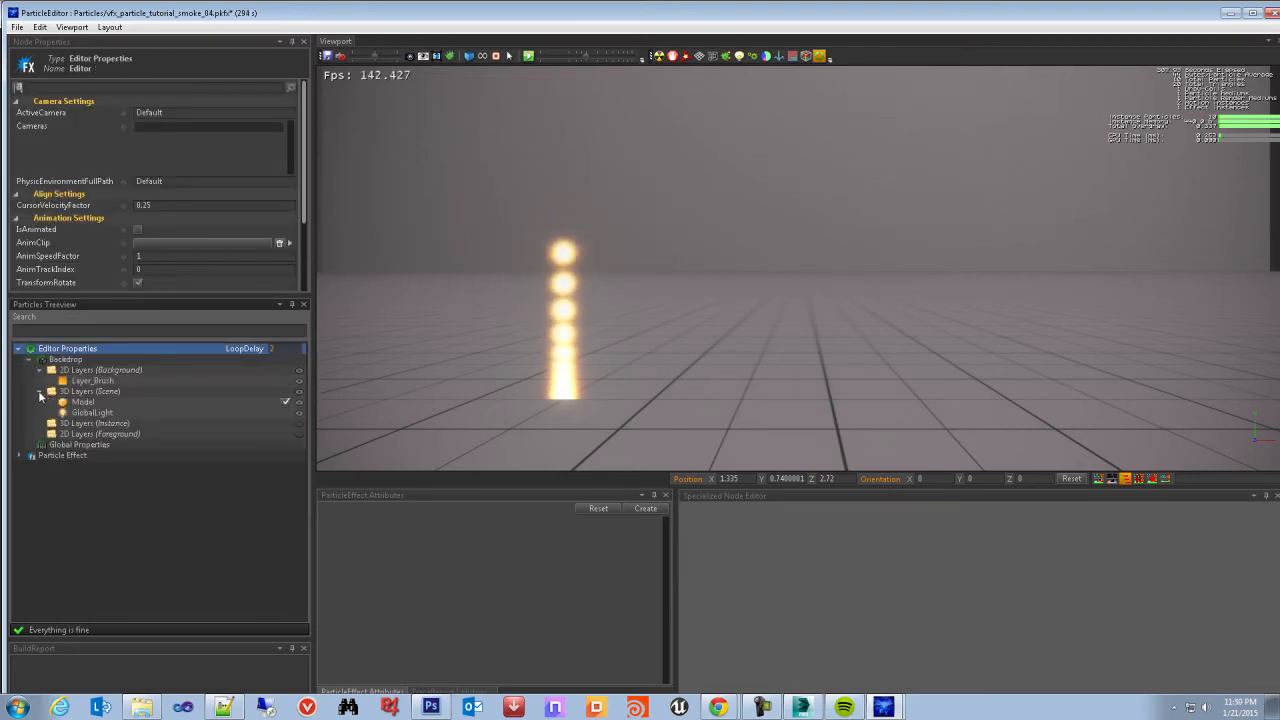
pyautogui.click(40, 392)
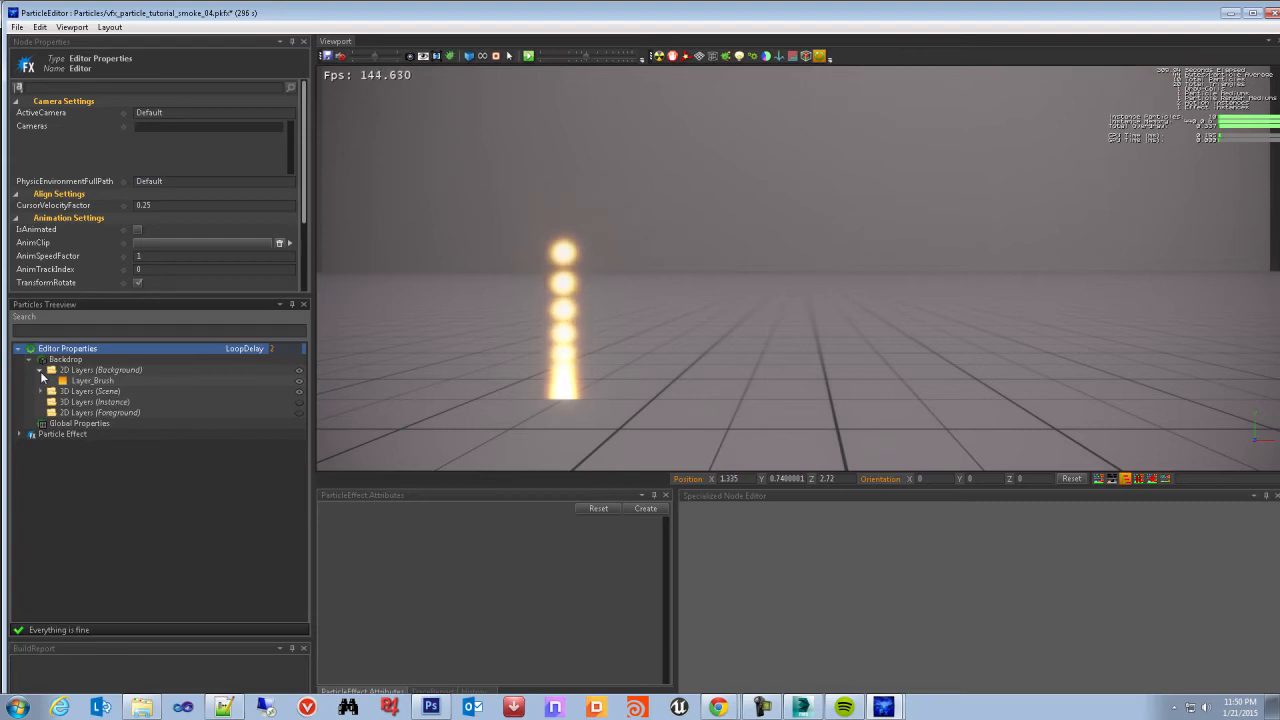
pyautogui.click(40, 370)
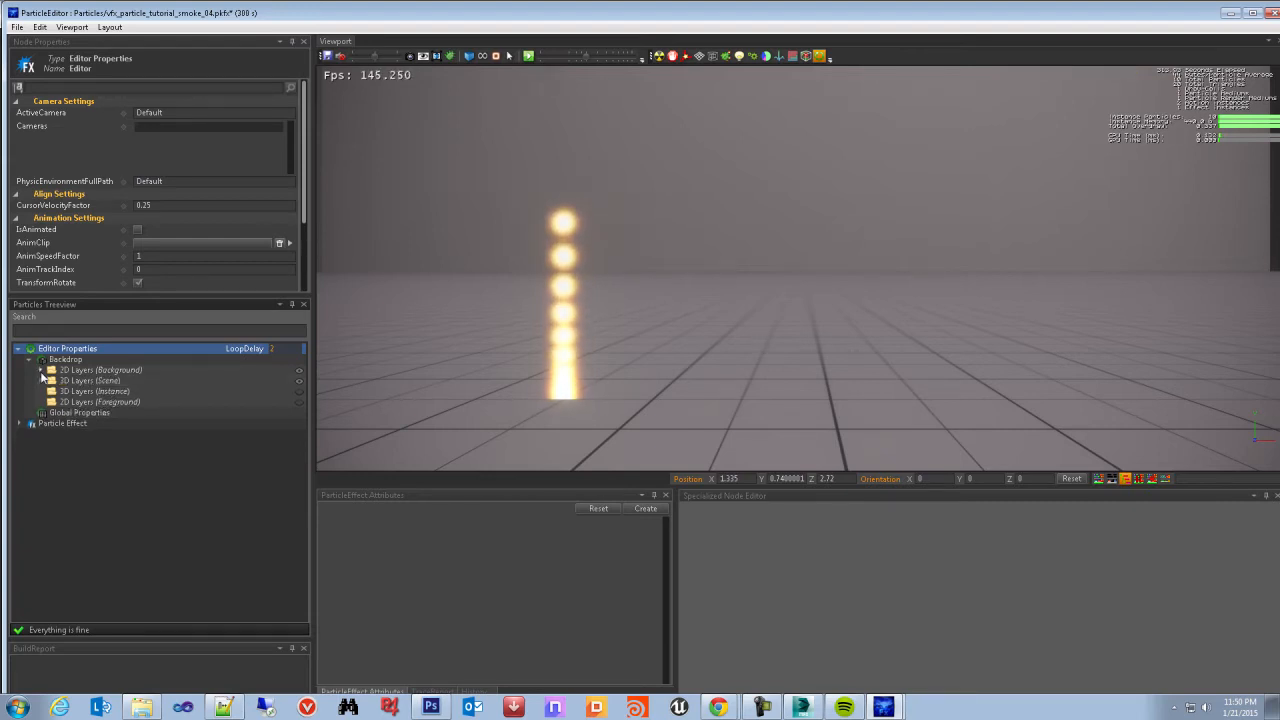
pyautogui.click(100, 371)
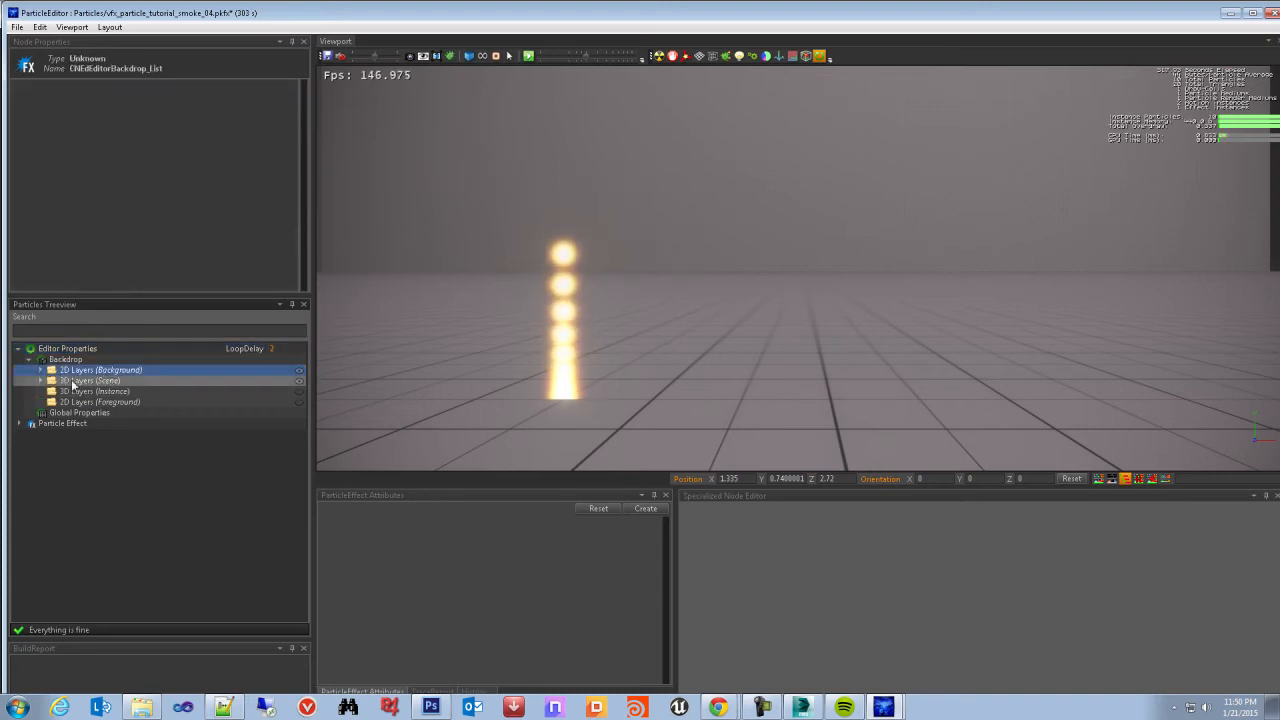
pyautogui.click(90, 381)
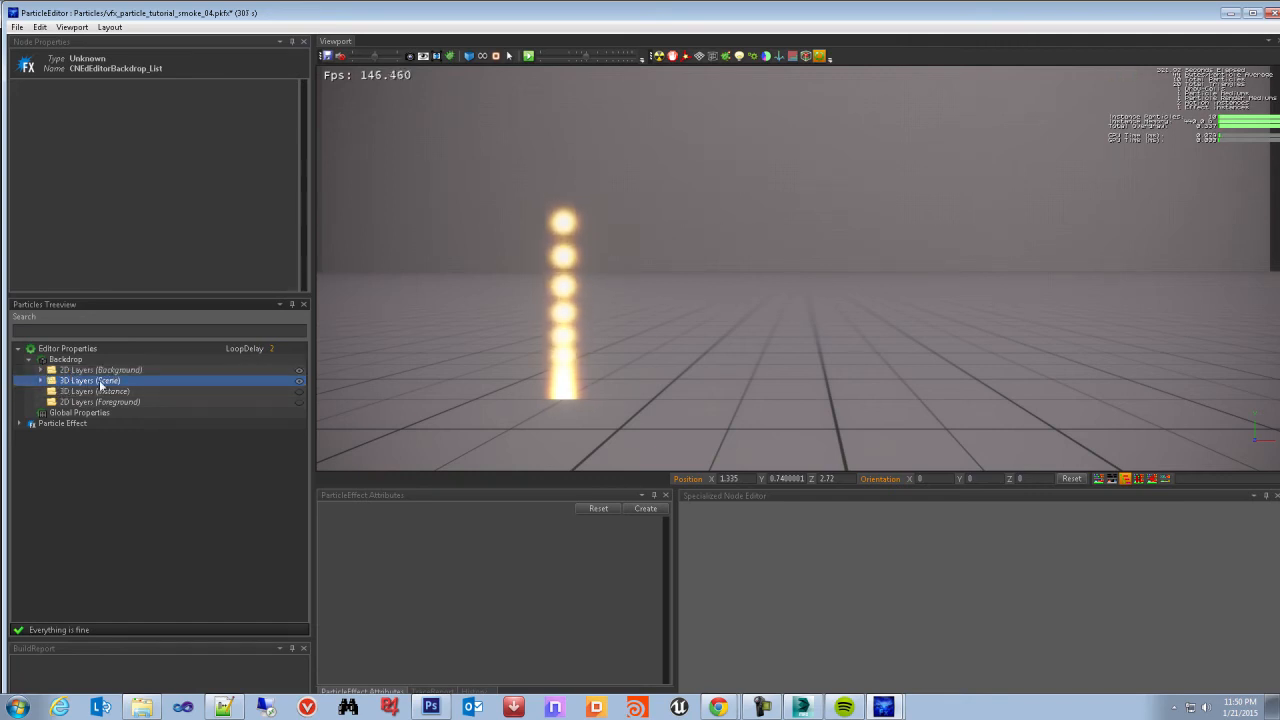
# Hide the 3D Layers (Scene) group and inspect the properties of its Model and GlobalLight nodes
pyautogui.click(300, 382)
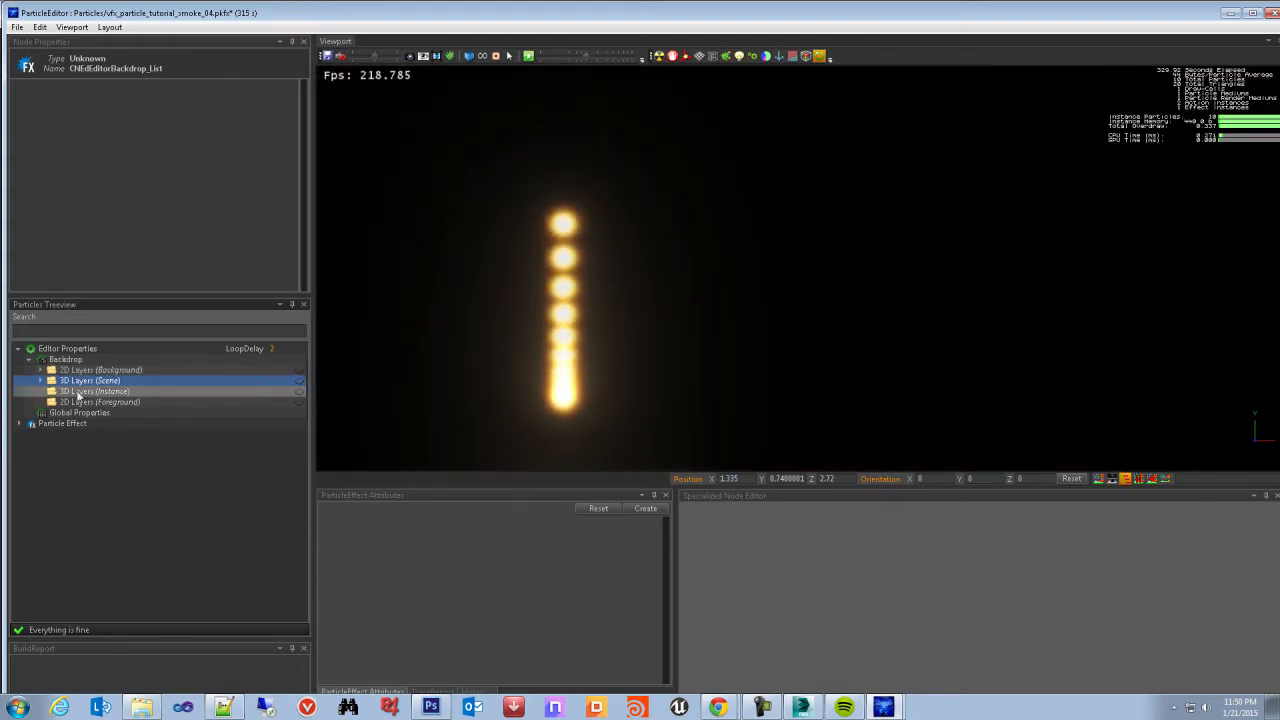
pyautogui.click(41, 381)
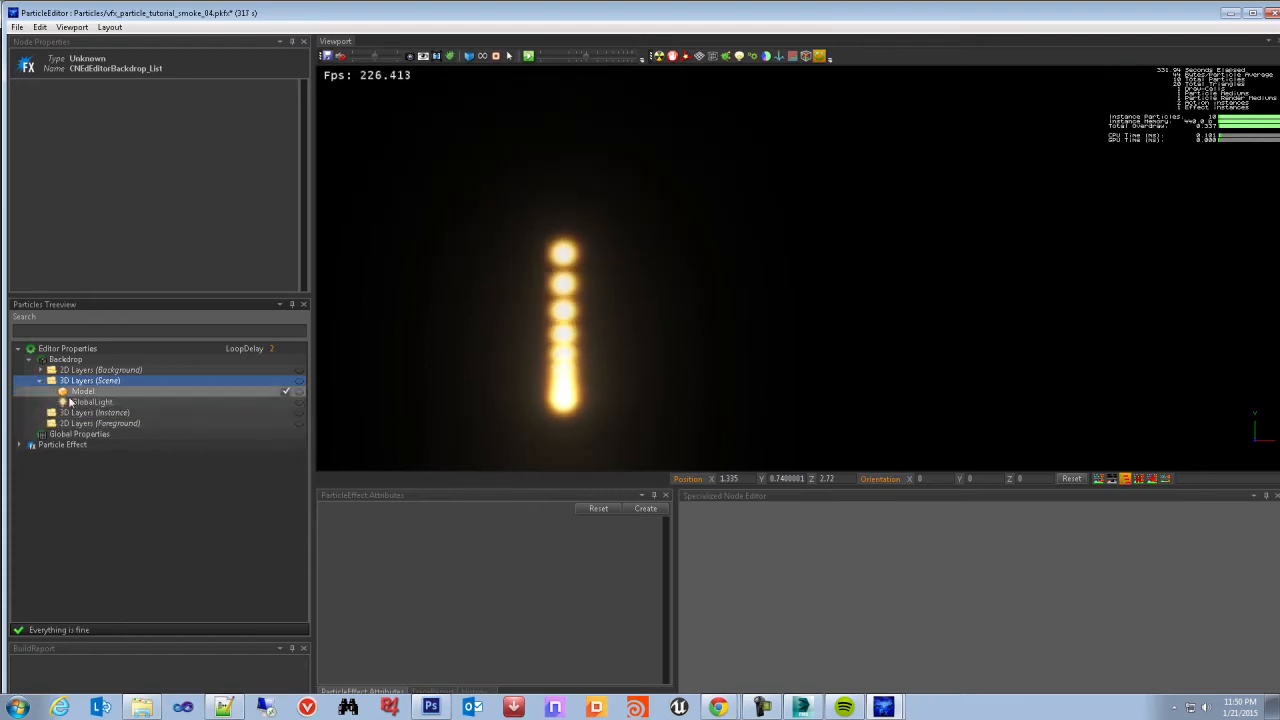
pyautogui.click(84, 392)
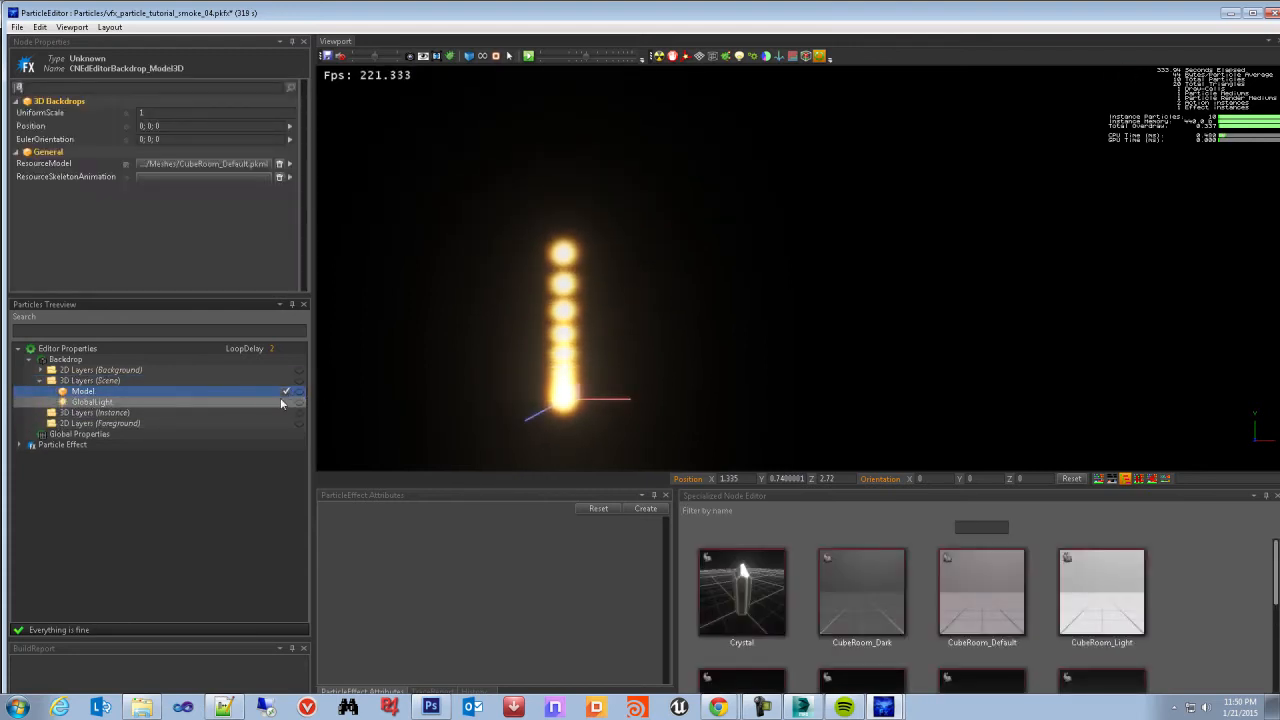
pyautogui.click(126, 402)
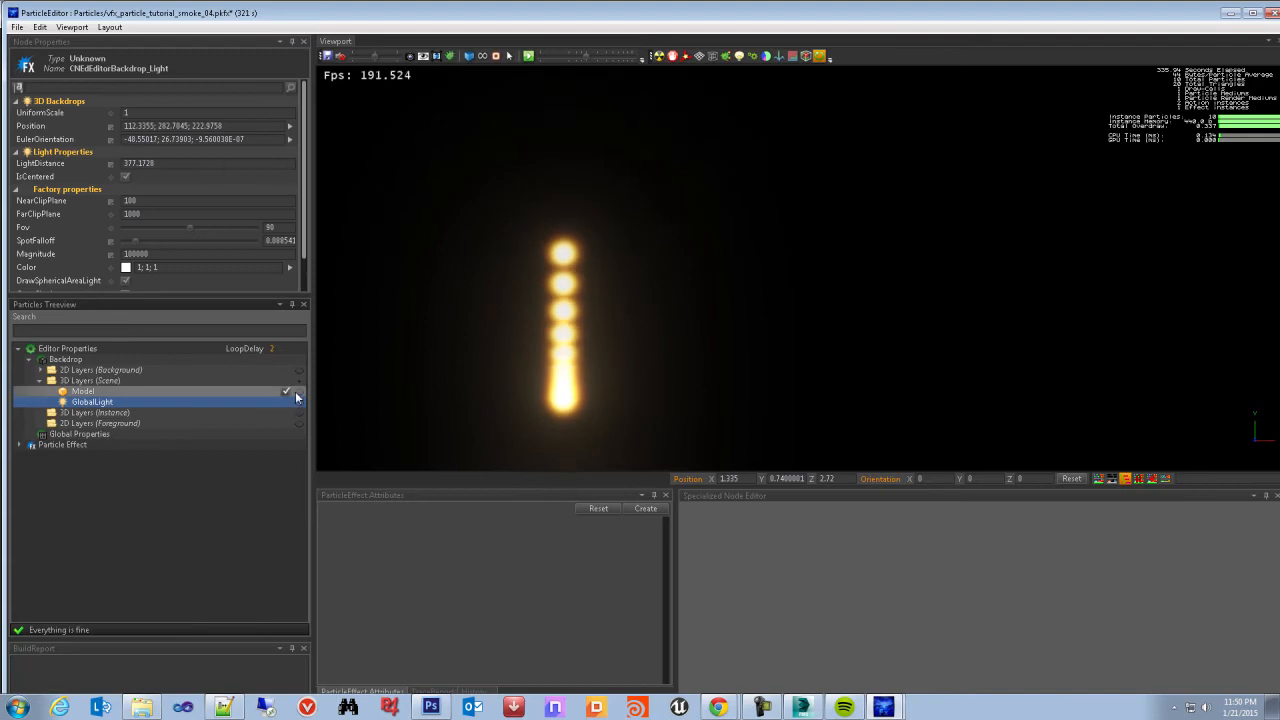
# Toggle the visibility of the 3D scene backdrop elements repeatedly to compare the viewport, leaving the room and light shown
pyautogui.click(299, 393)
pyautogui.click(299, 393)
pyautogui.click(299, 393)
pyautogui.click(299, 393)
pyautogui.click(299, 393)
pyautogui.click(299, 393)
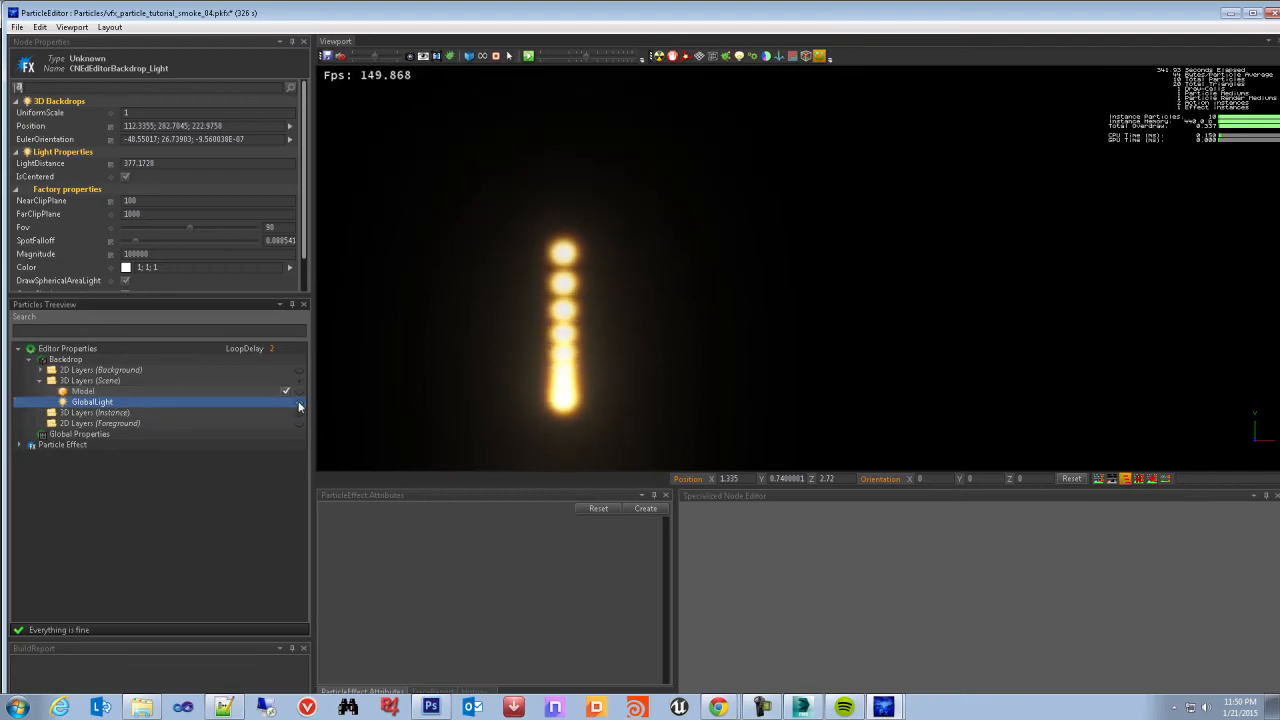
pyautogui.click(299, 393)
pyautogui.click(299, 393)
pyautogui.click(299, 393)
pyautogui.click(299, 393)
pyautogui.click(299, 393)
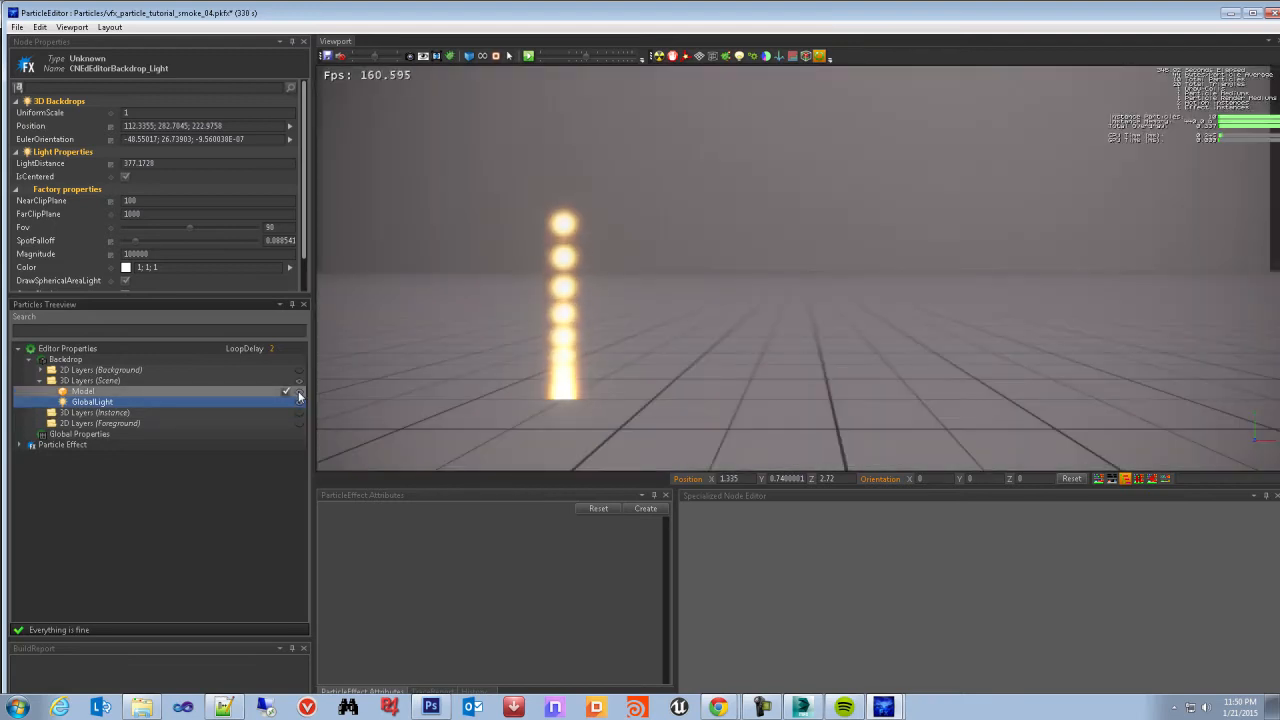
pyautogui.click(299, 394)
pyautogui.click(299, 393)
pyautogui.click(299, 393)
pyautogui.click(298, 393)
pyautogui.click(298, 393)
pyautogui.click(297, 393)
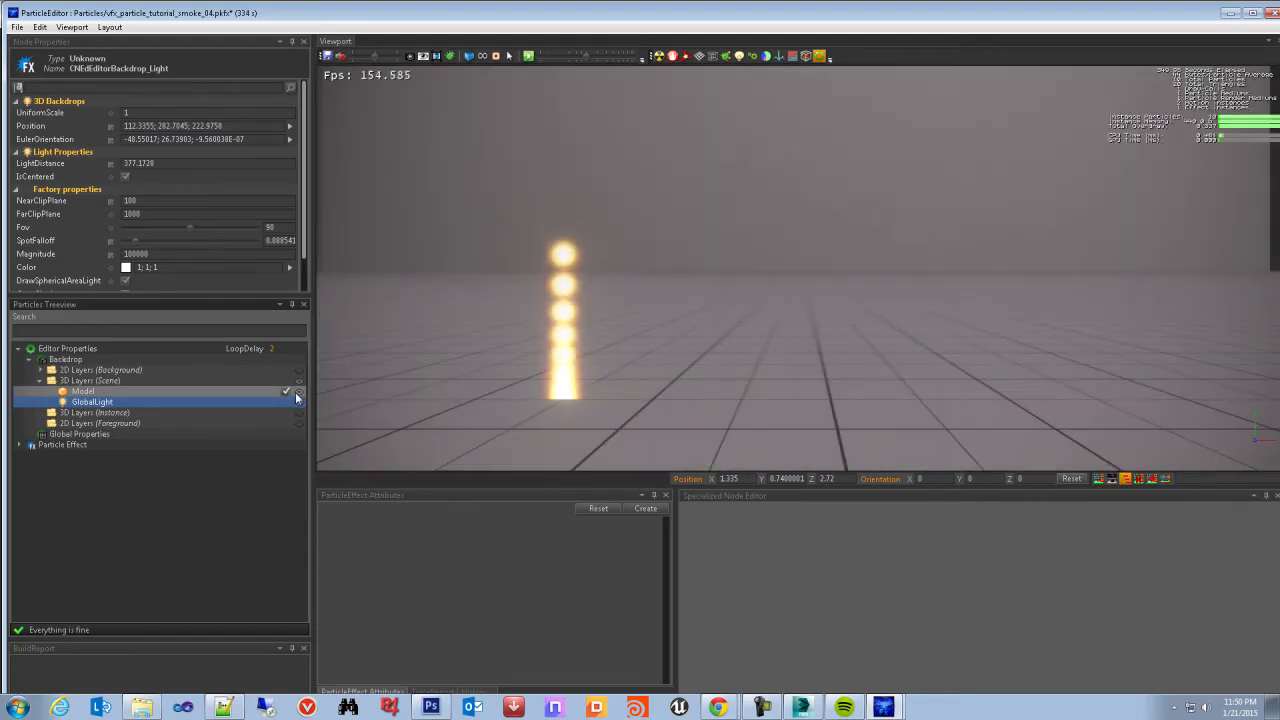
pyautogui.click(298, 394)
pyautogui.click(298, 394)
pyautogui.click(299, 394)
pyautogui.click(299, 394)
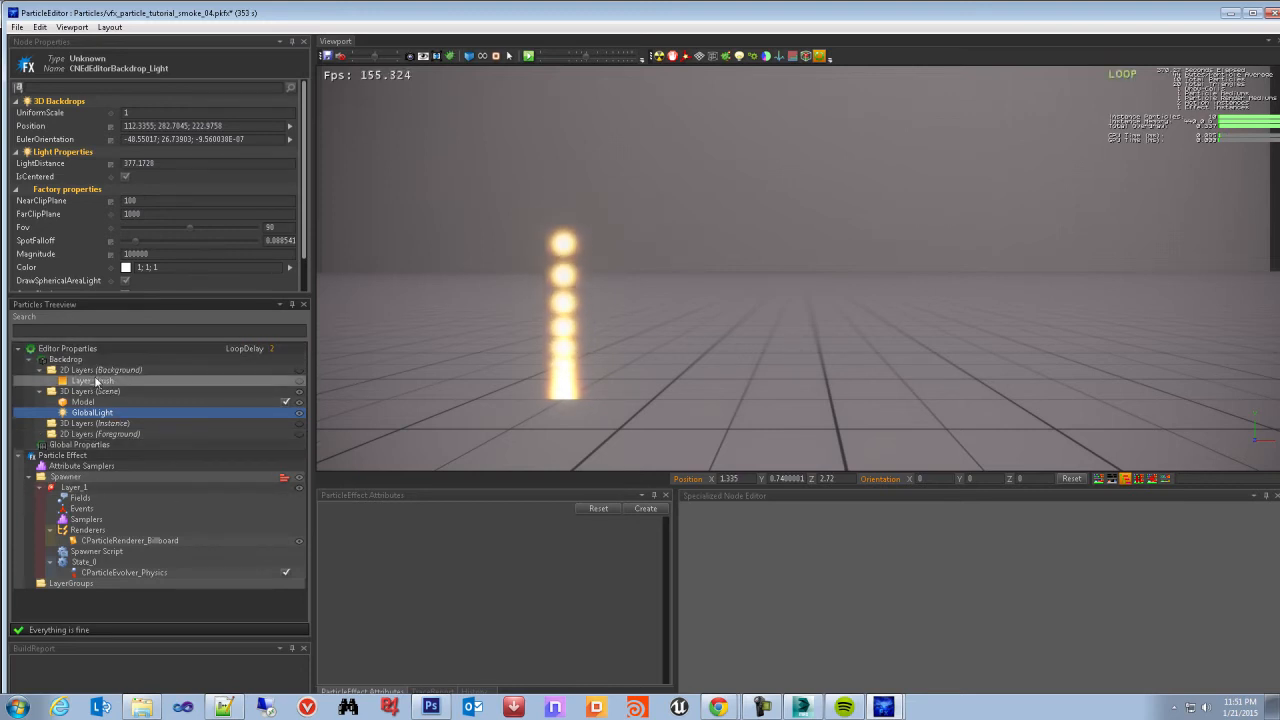
# Select Editor Properties and collapse the background, scene, Layer_1, Spawner and Particle Effect branches of the tree
pyautogui.click(67, 350)
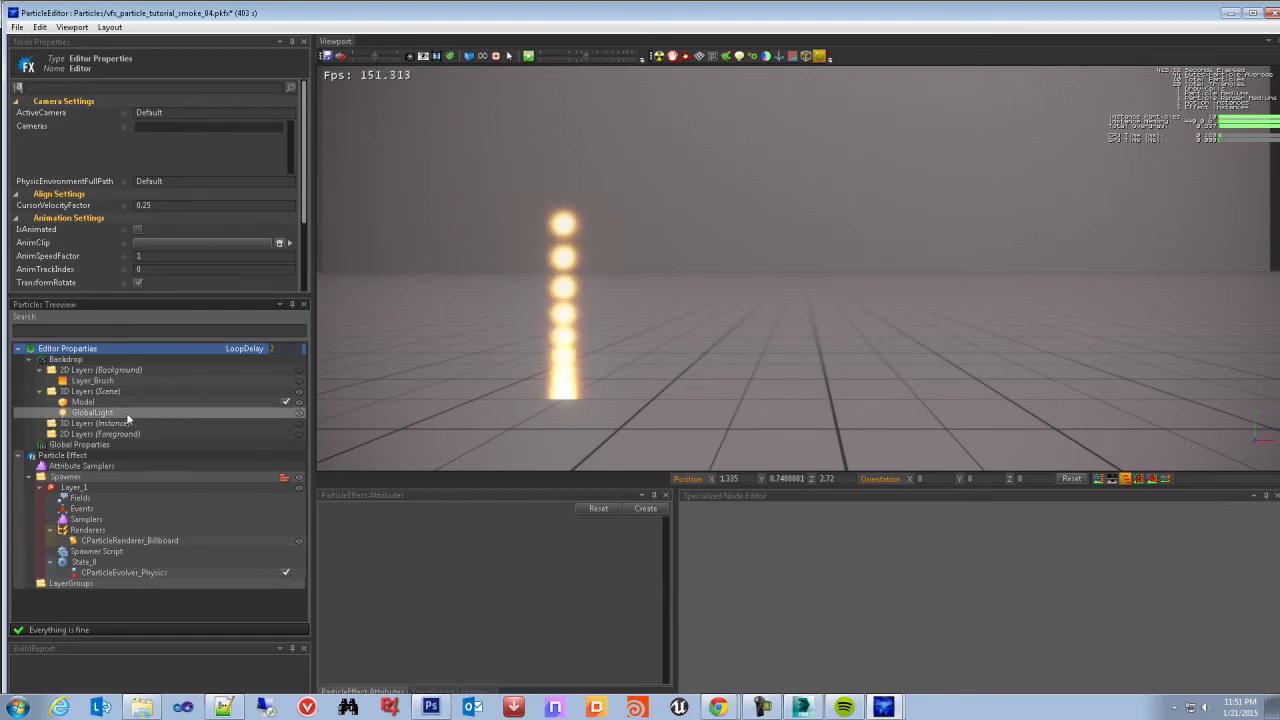
pyautogui.click(40, 391)
pyautogui.click(40, 370)
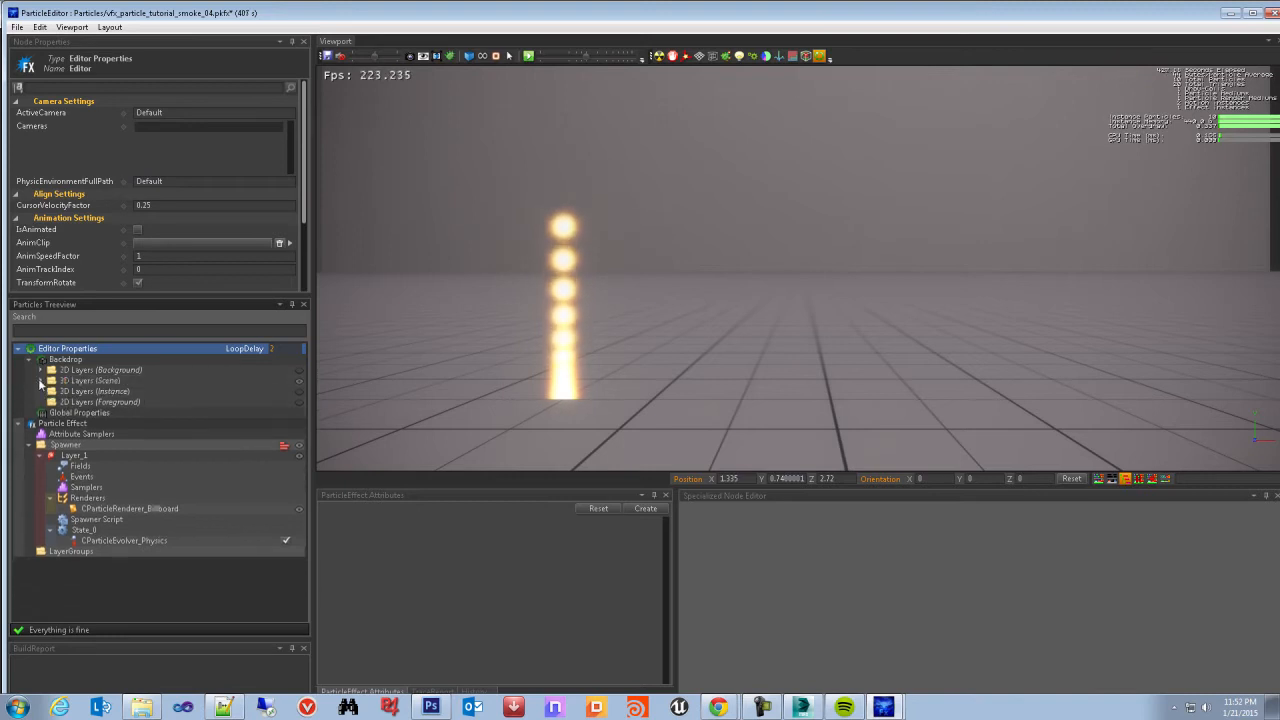
pyautogui.click(40, 456)
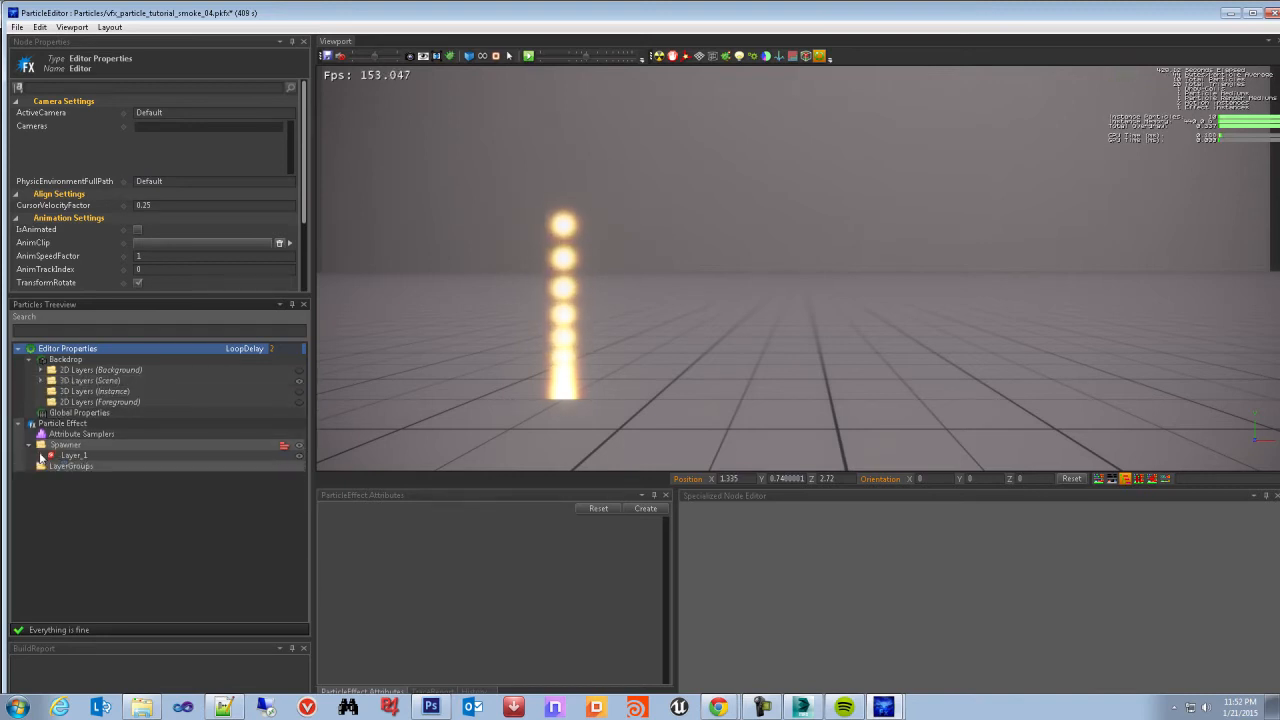
pyautogui.click(29, 447)
pyautogui.click(19, 423)
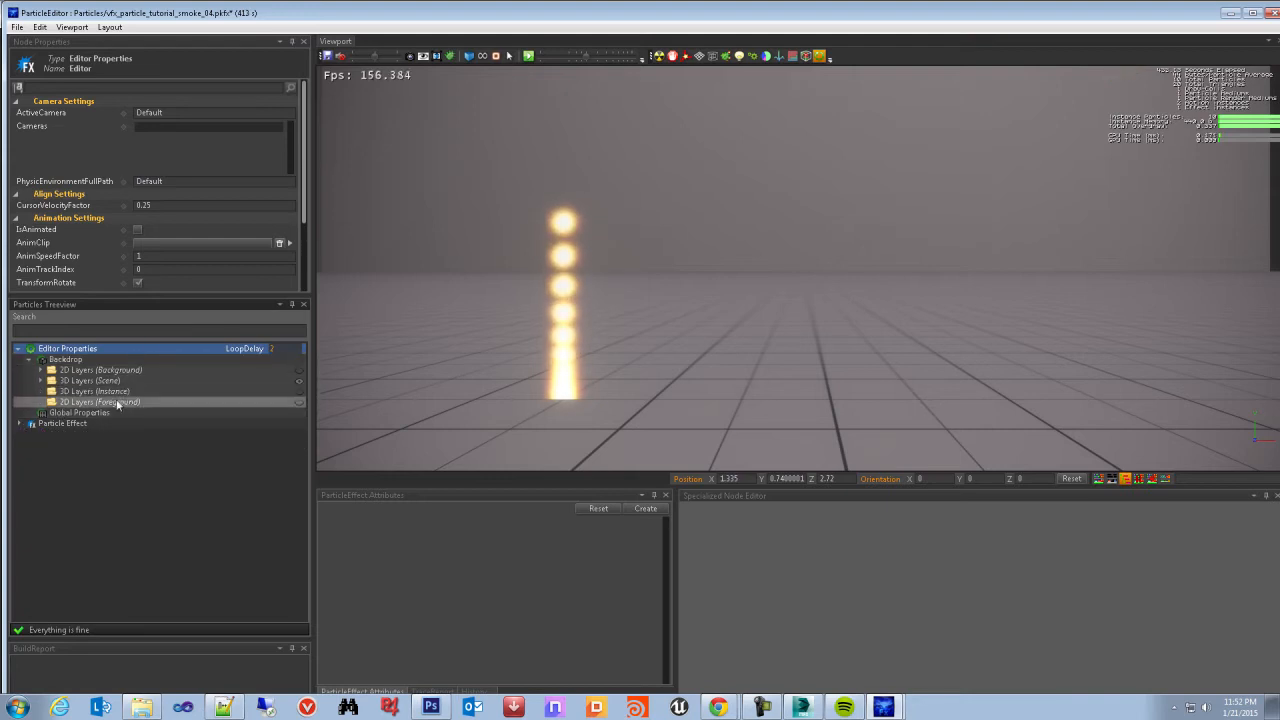
# Look through the Backdrop node and its 2D Layers (Background) group
pyautogui.click(67, 361)
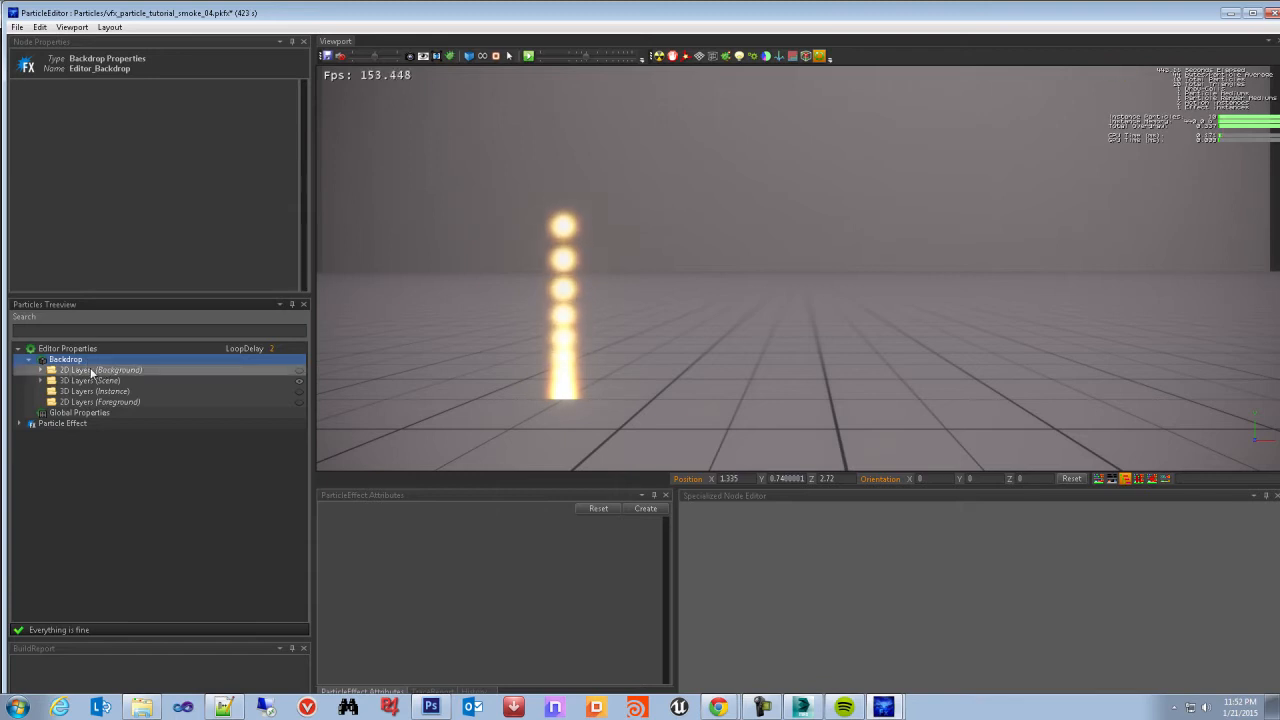
pyautogui.click(98, 370)
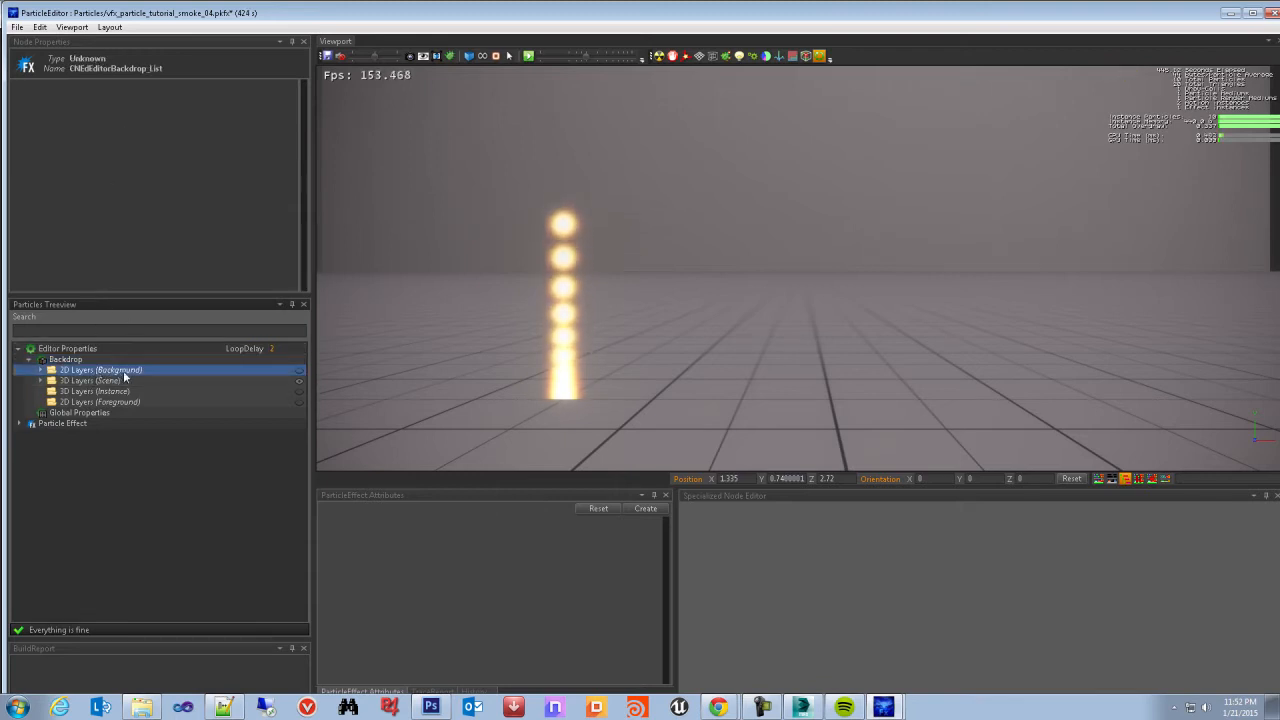
pyautogui.click(52, 360)
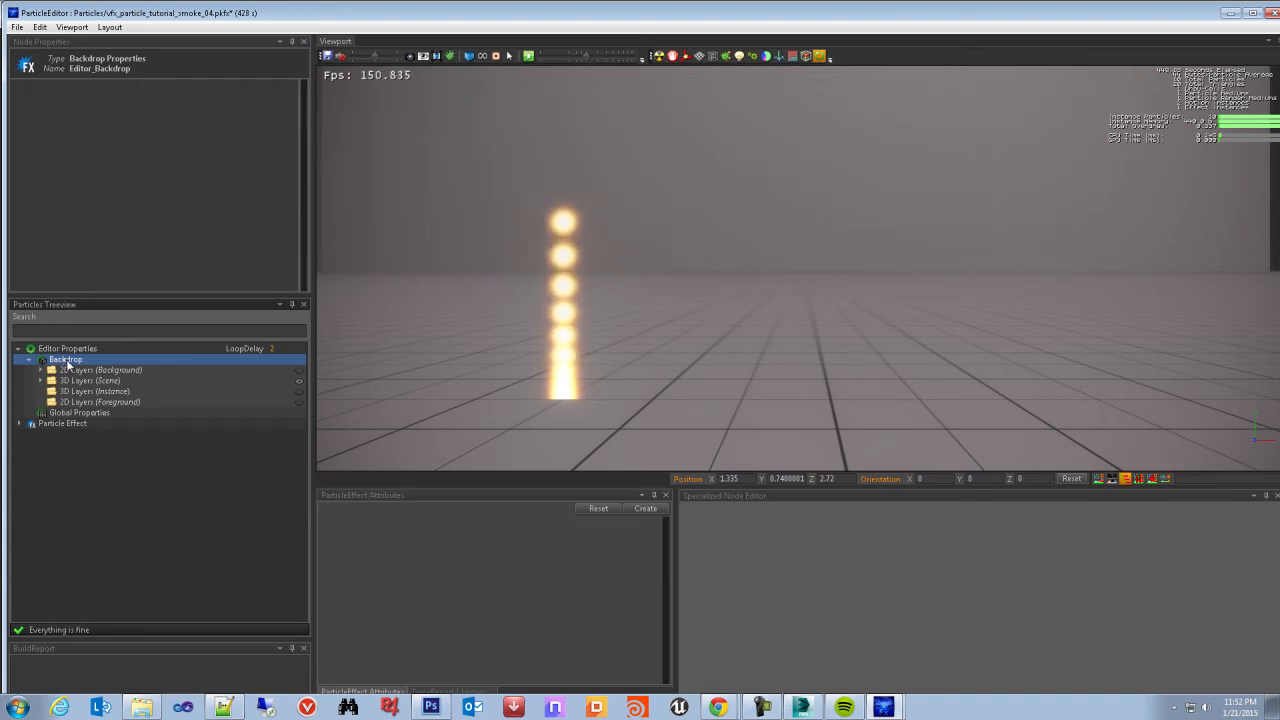
pyautogui.click(80, 370)
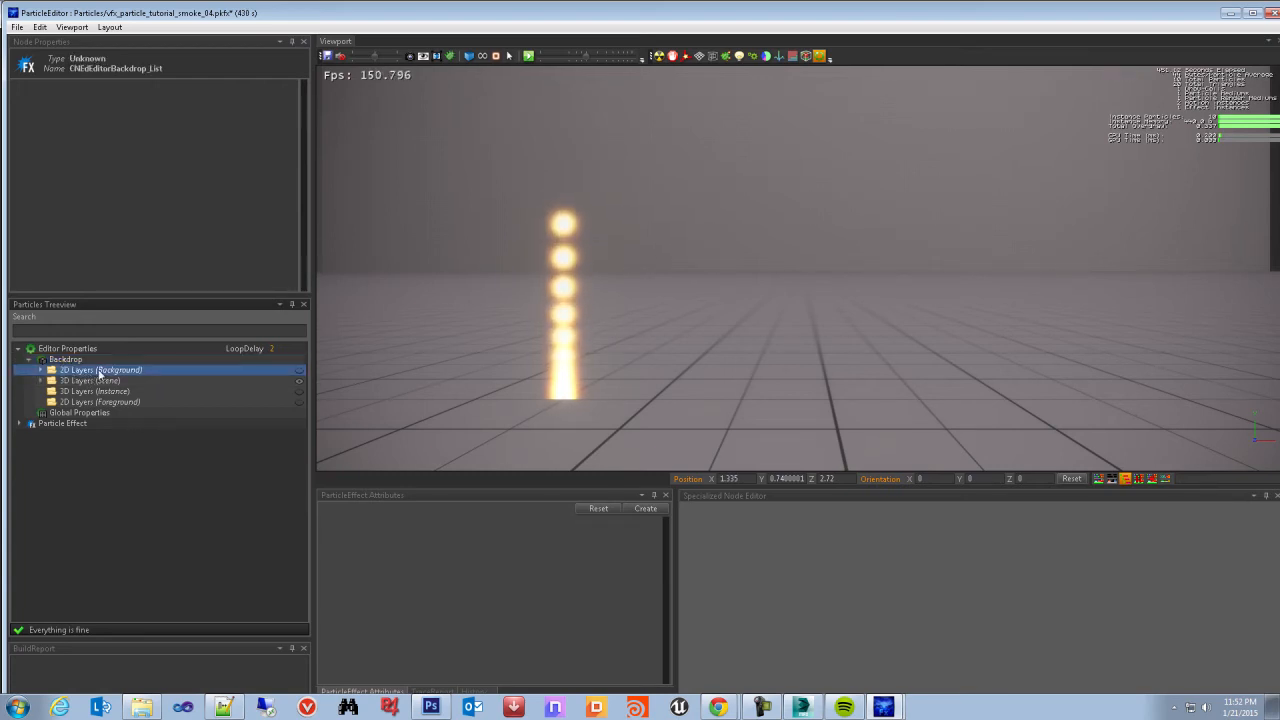
# Switch the visible backdrop from 3D Layers (Scene) to 2D Layers (Background) and open the Layer_Brush properties
pyautogui.click(91, 382)
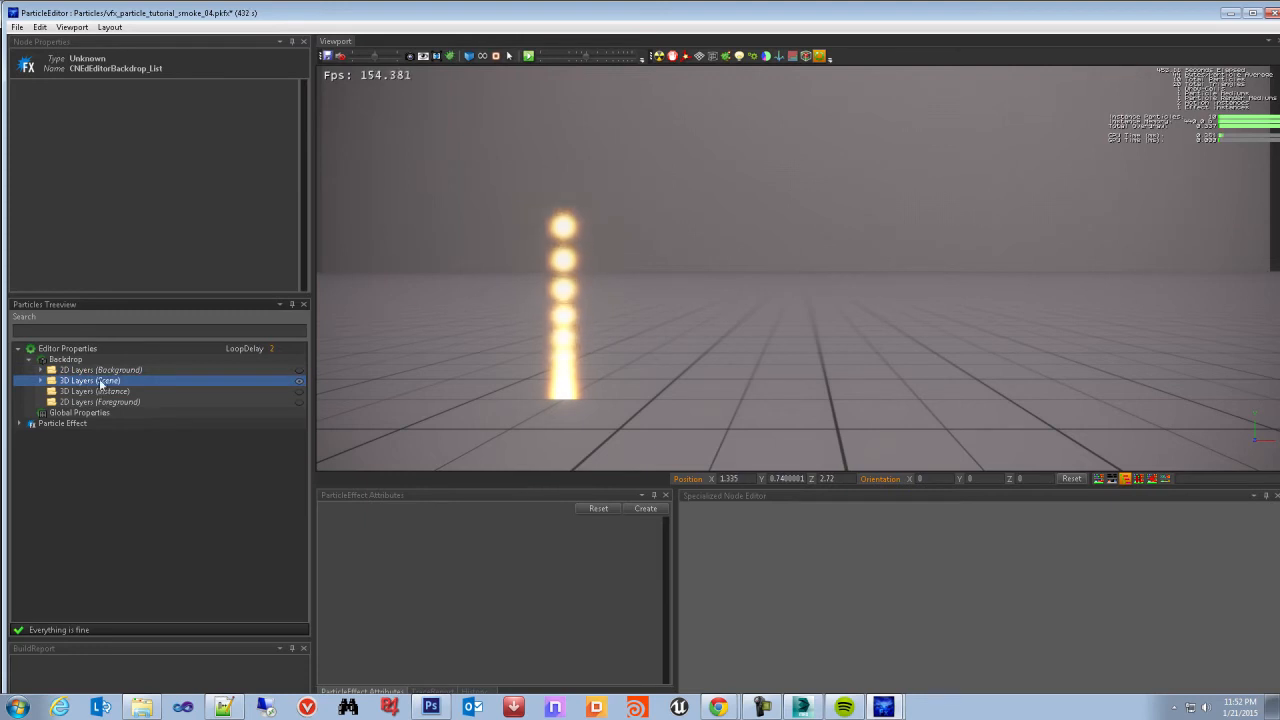
pyautogui.click(300, 380)
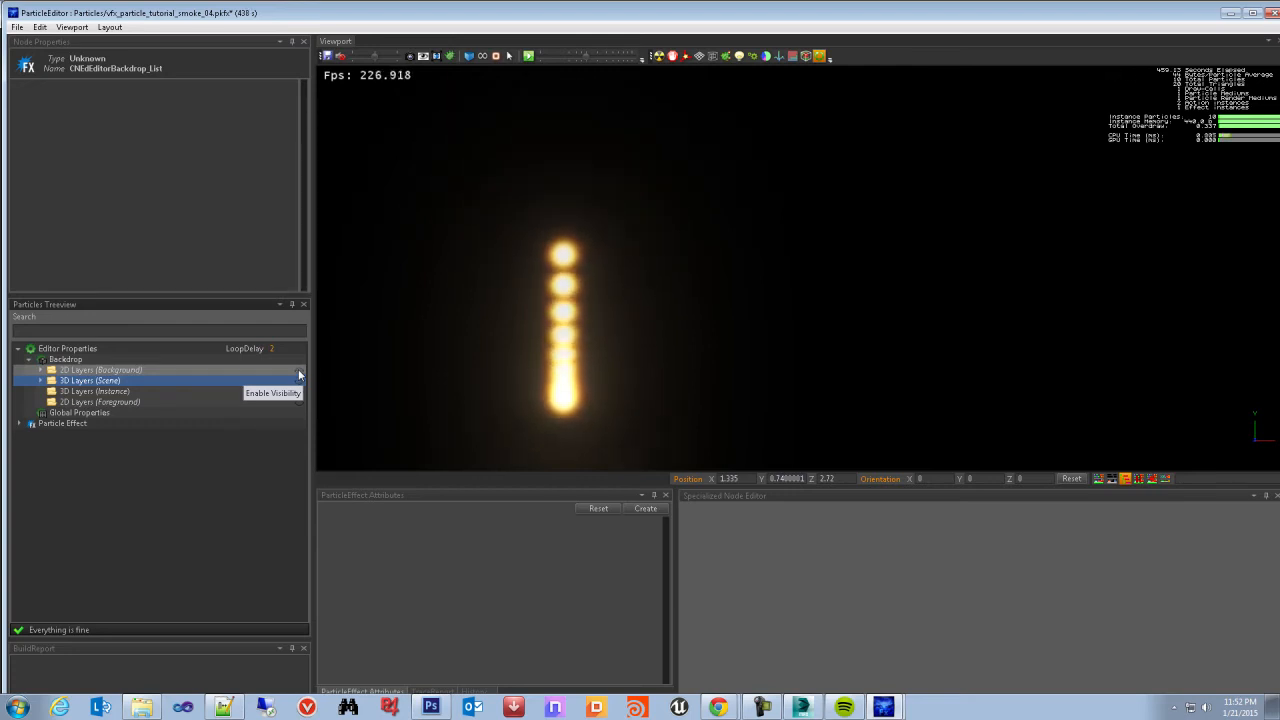
pyautogui.click(299, 374)
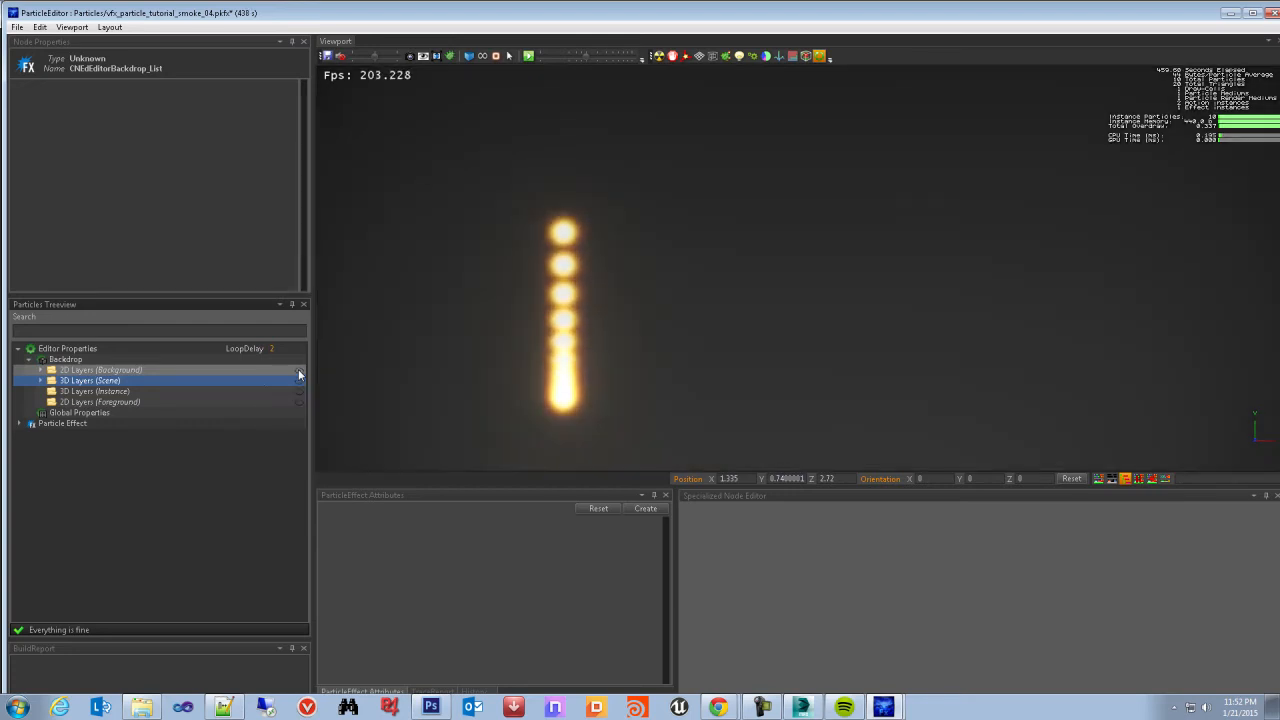
pyautogui.click(40, 371)
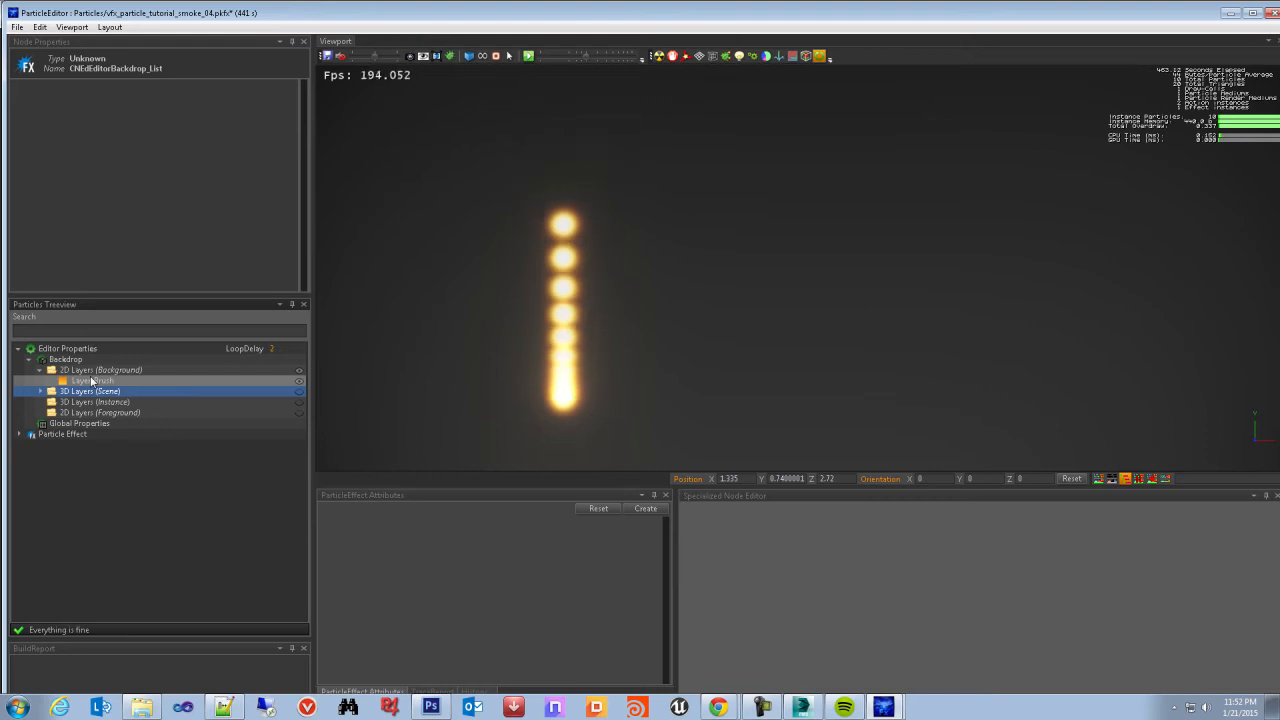
pyautogui.click(91, 381)
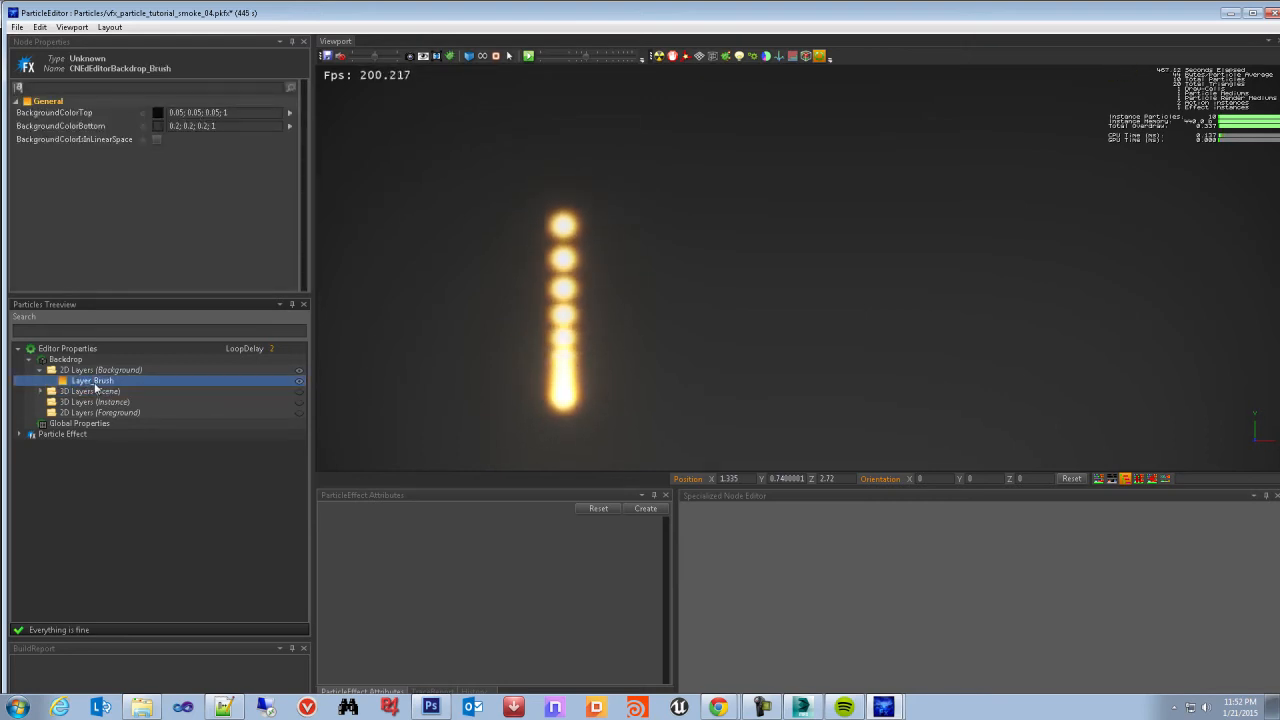
# View the new backdrop types available for 2D Layers (Background) and close the list without adding one
pyautogui.click(83, 371)
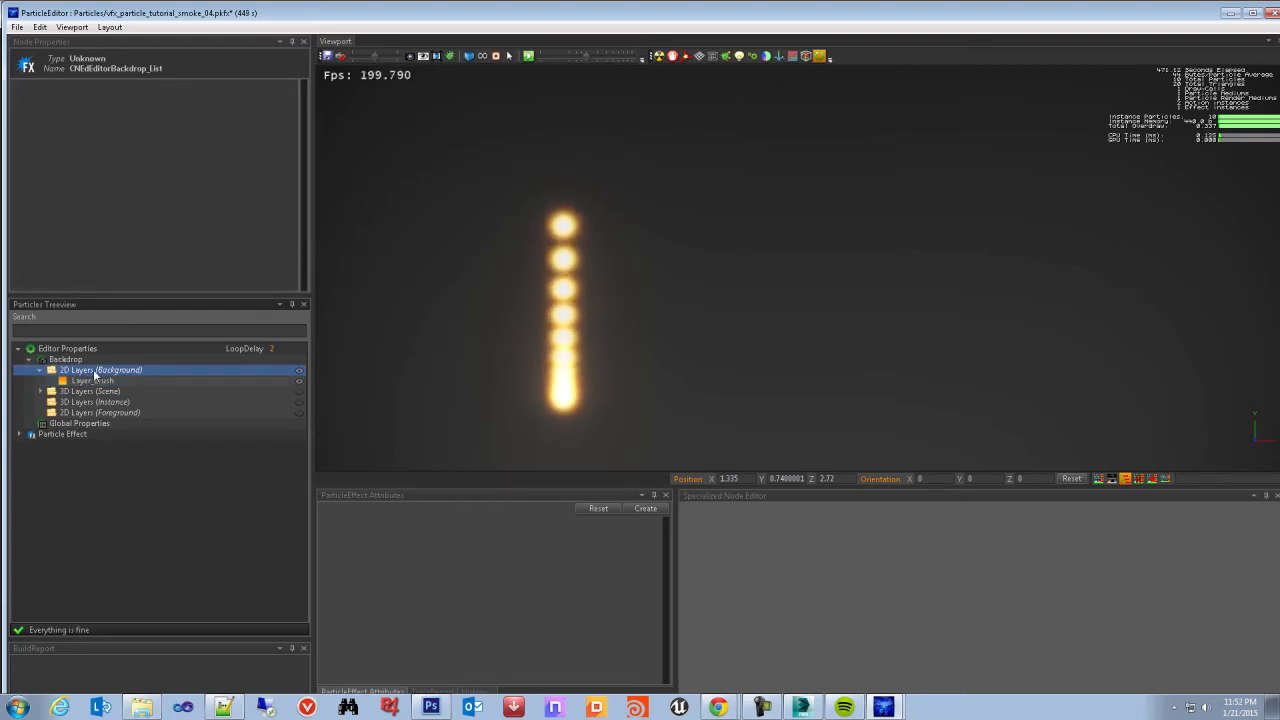
pyautogui.rightClick(93, 374)
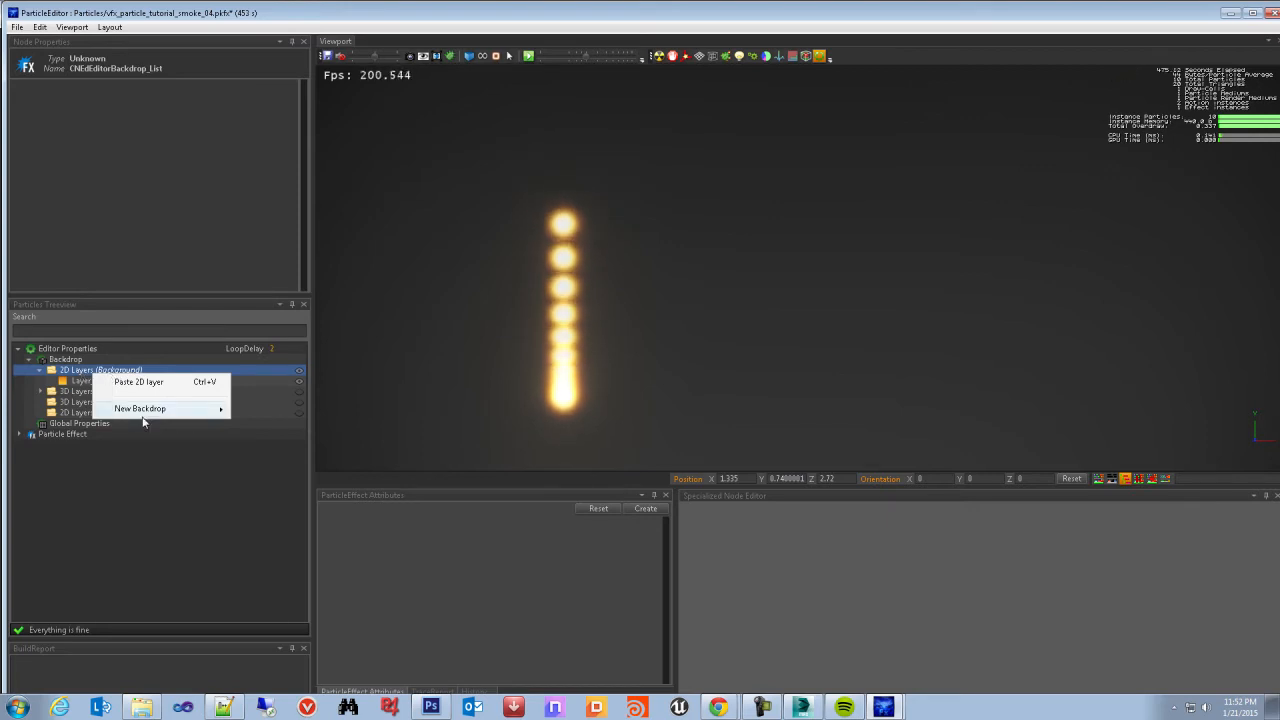
pyautogui.moveTo(149, 412)
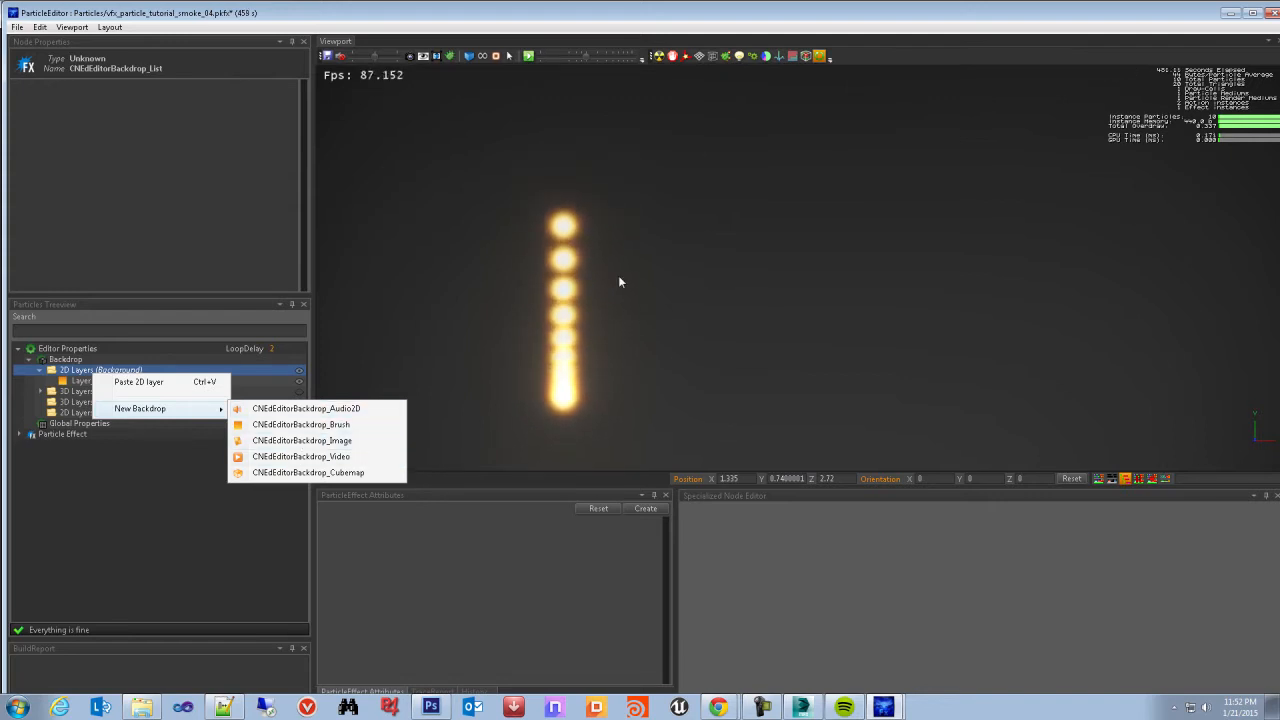
pyautogui.click(369, 426)
pyautogui.click(104, 379)
pyautogui.click(140, 372)
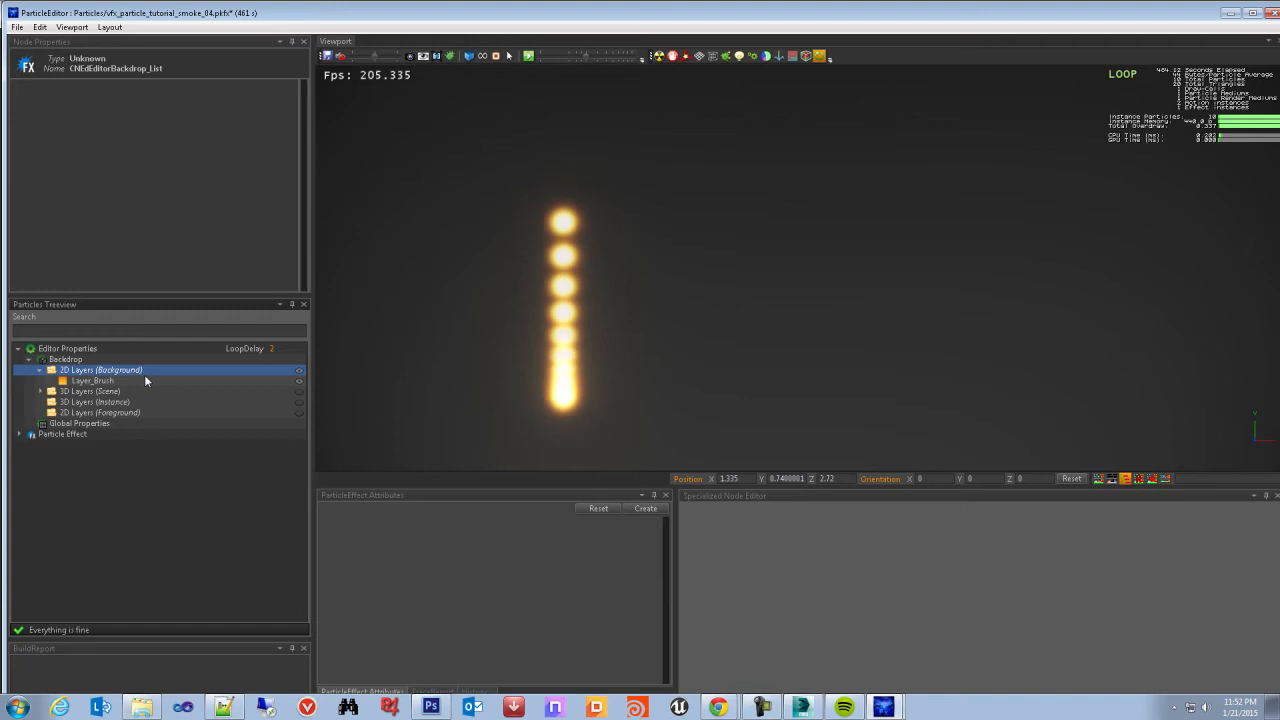
# Hide the 2D Layers (Background) backdrop and collapse its group in the tree
pyautogui.click(298, 371)
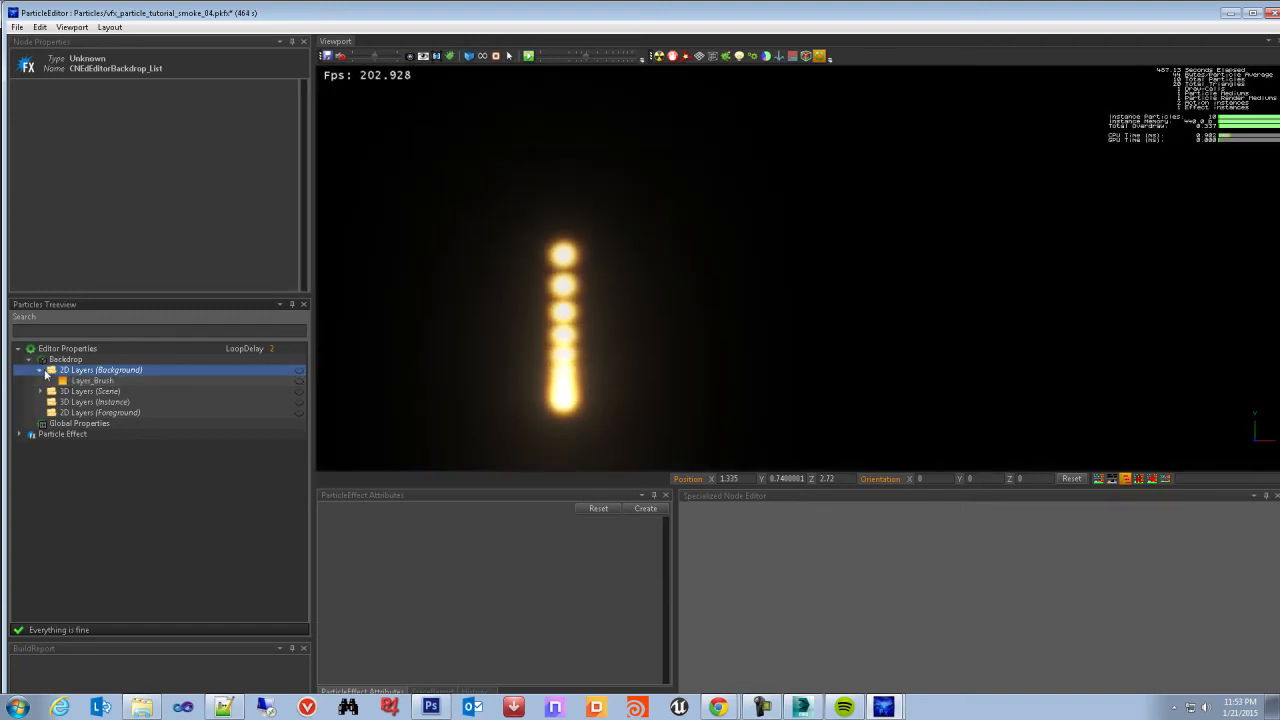
pyautogui.click(41, 363)
pyautogui.click(40, 370)
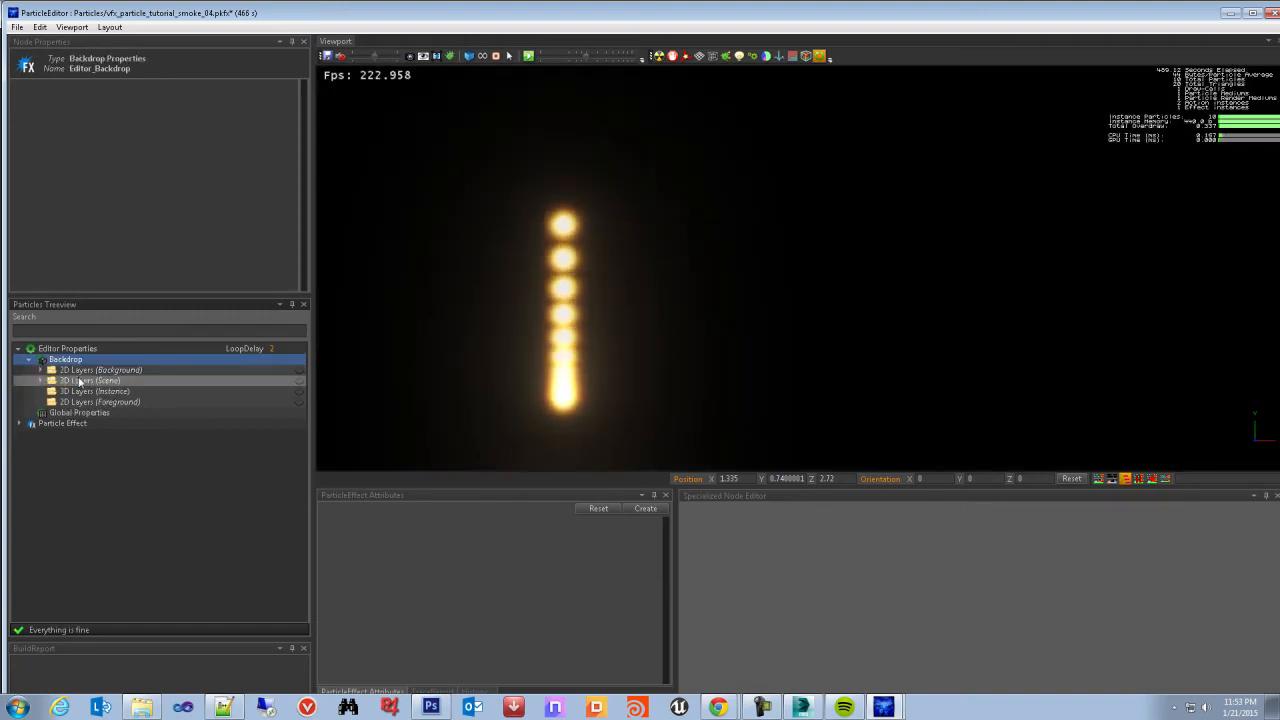
# Expand 3D Layers (Scene), make its Model visible in the viewport and open the Model's properties
pyautogui.click(56, 382)
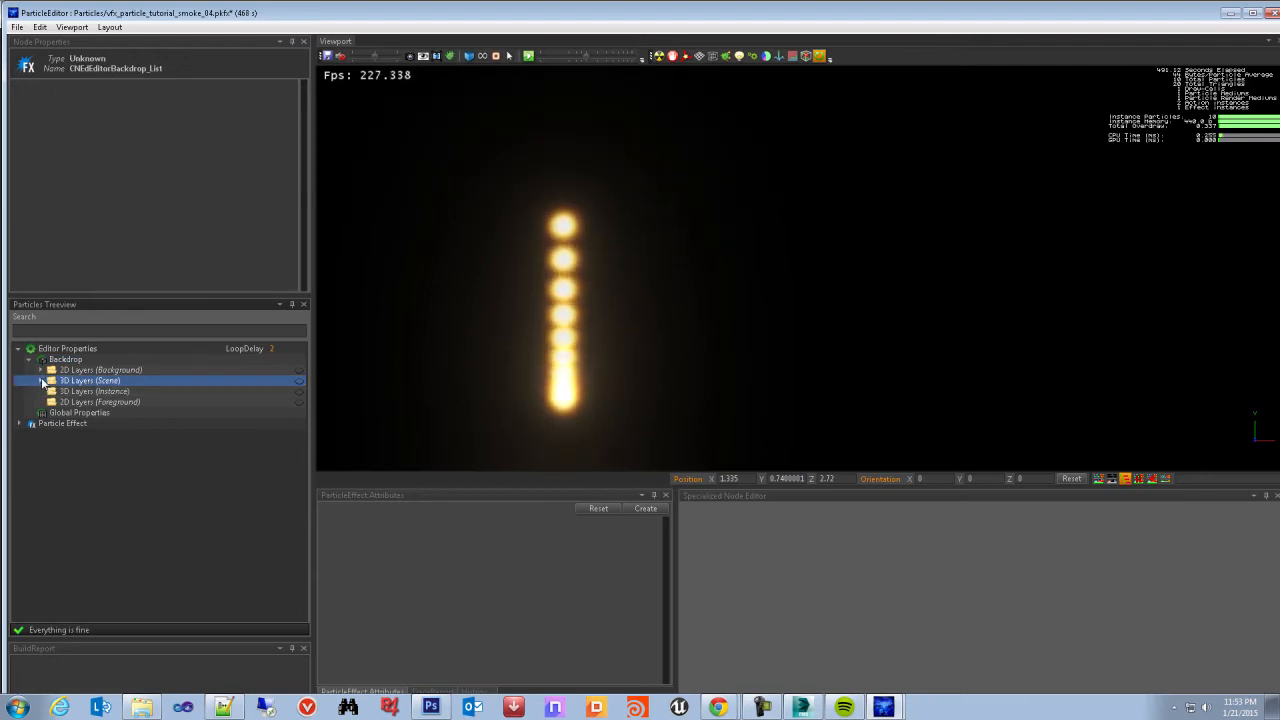
pyautogui.click(40, 381)
pyautogui.click(299, 392)
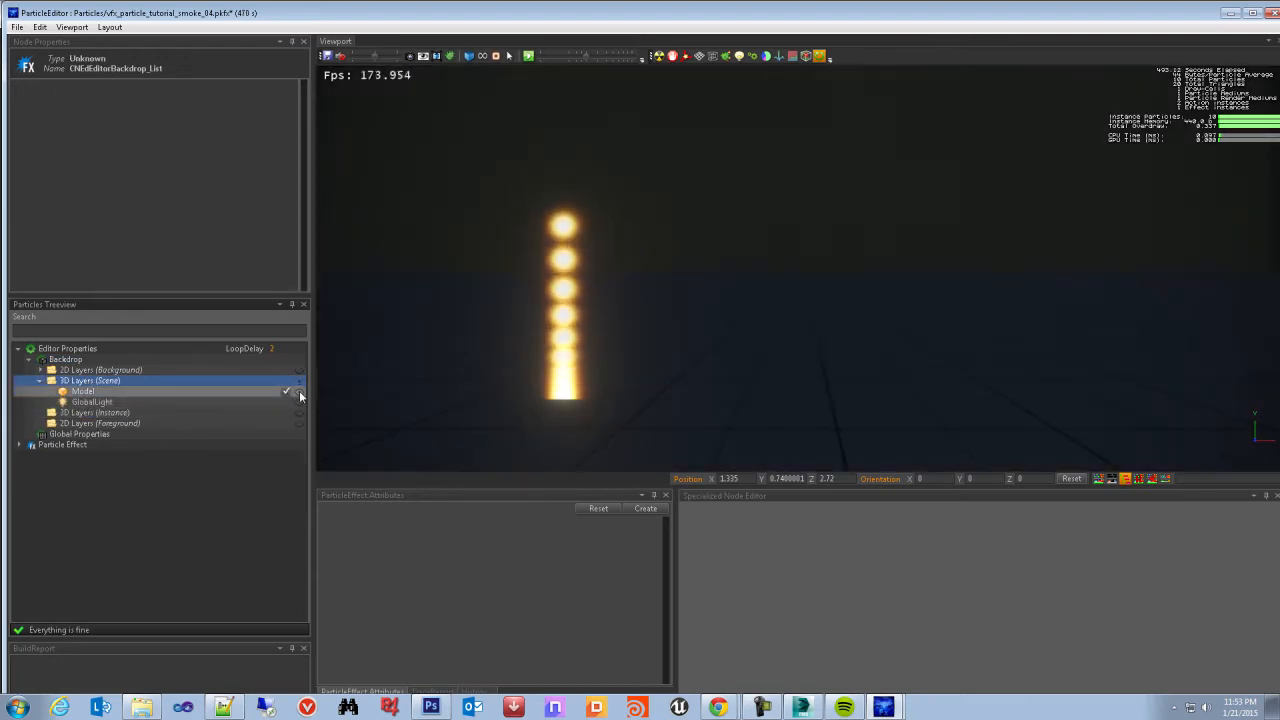
pyautogui.click(299, 392)
pyautogui.click(299, 392)
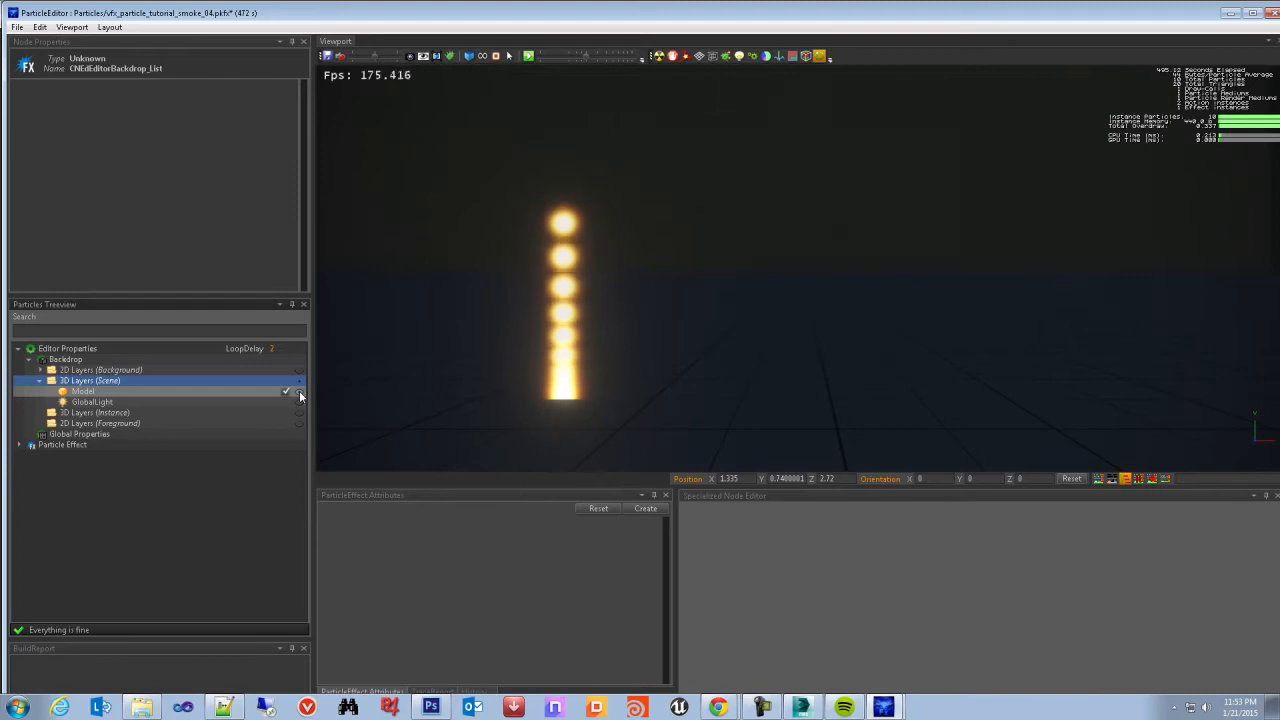
pyautogui.click(89, 392)
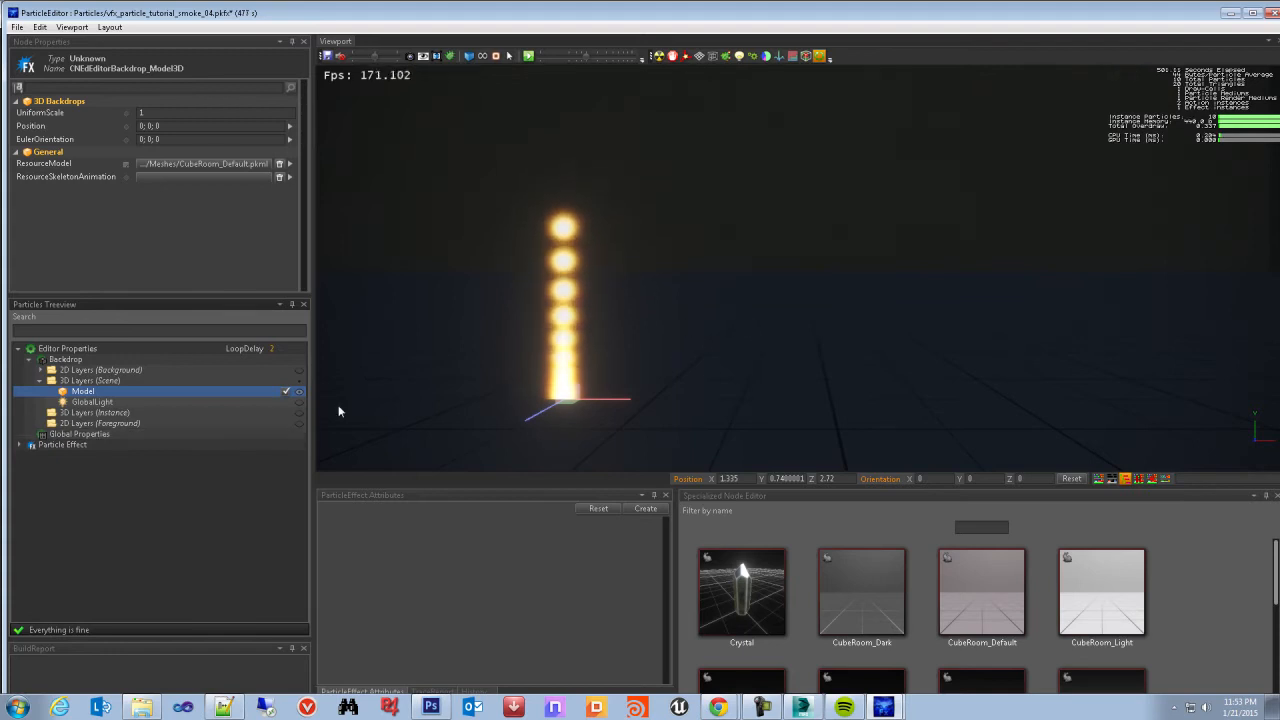
# Toggle the GlobalLight of 3D Layers (Scene) to compare the lighting, leaving the light enabled
pyautogui.click(299, 402)
pyautogui.click(299, 402)
pyautogui.click(299, 403)
pyautogui.click(299, 403)
pyautogui.click(299, 403)
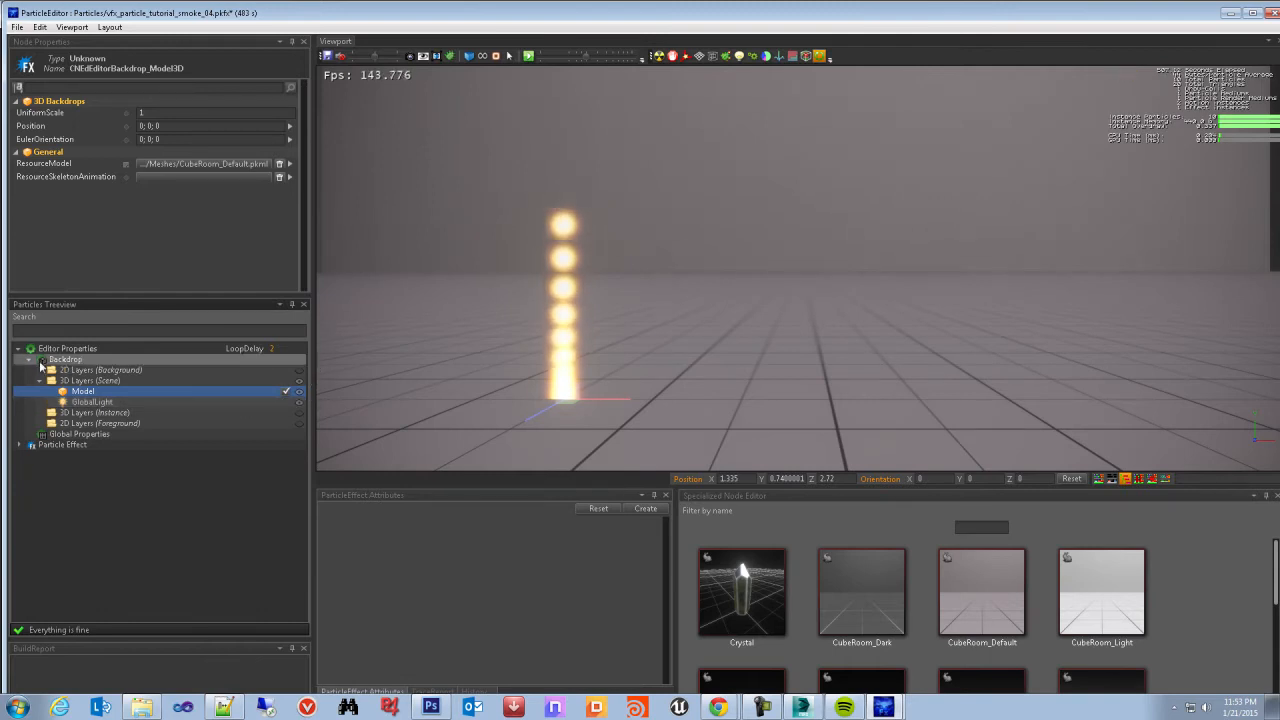
# Look over the background, GlobalLight and 3D Layers (Instance) nodes and collapse the 3D Layers (Scene) group
pyautogui.click(112, 370)
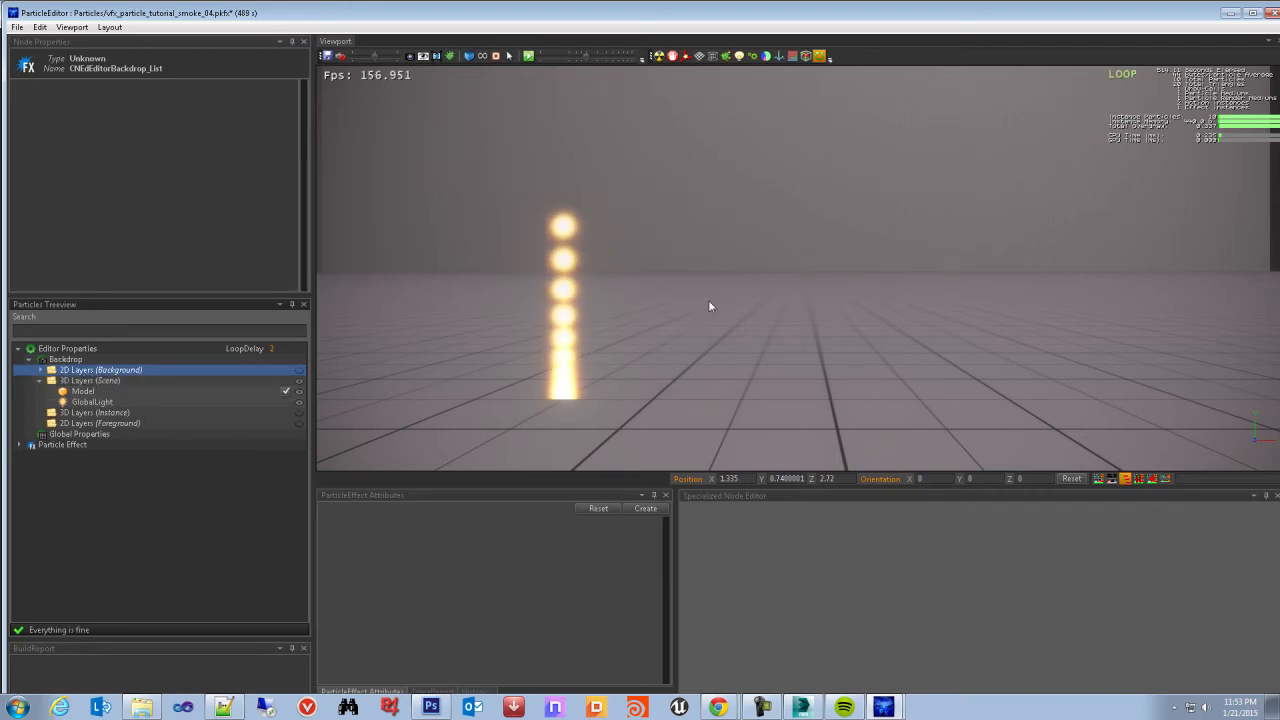
pyautogui.moveTo(623, 325); pyautogui.dragTo(642, 327, button='middle')
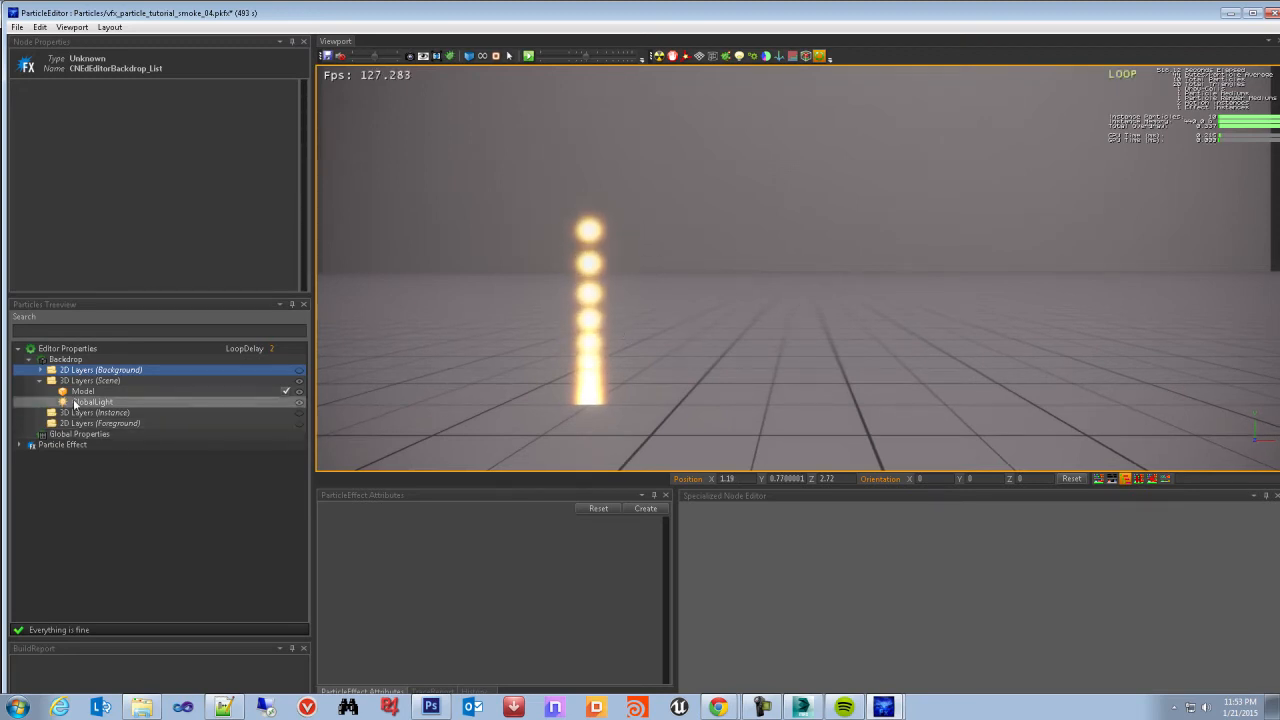
pyautogui.click(76, 402)
pyautogui.click(86, 413)
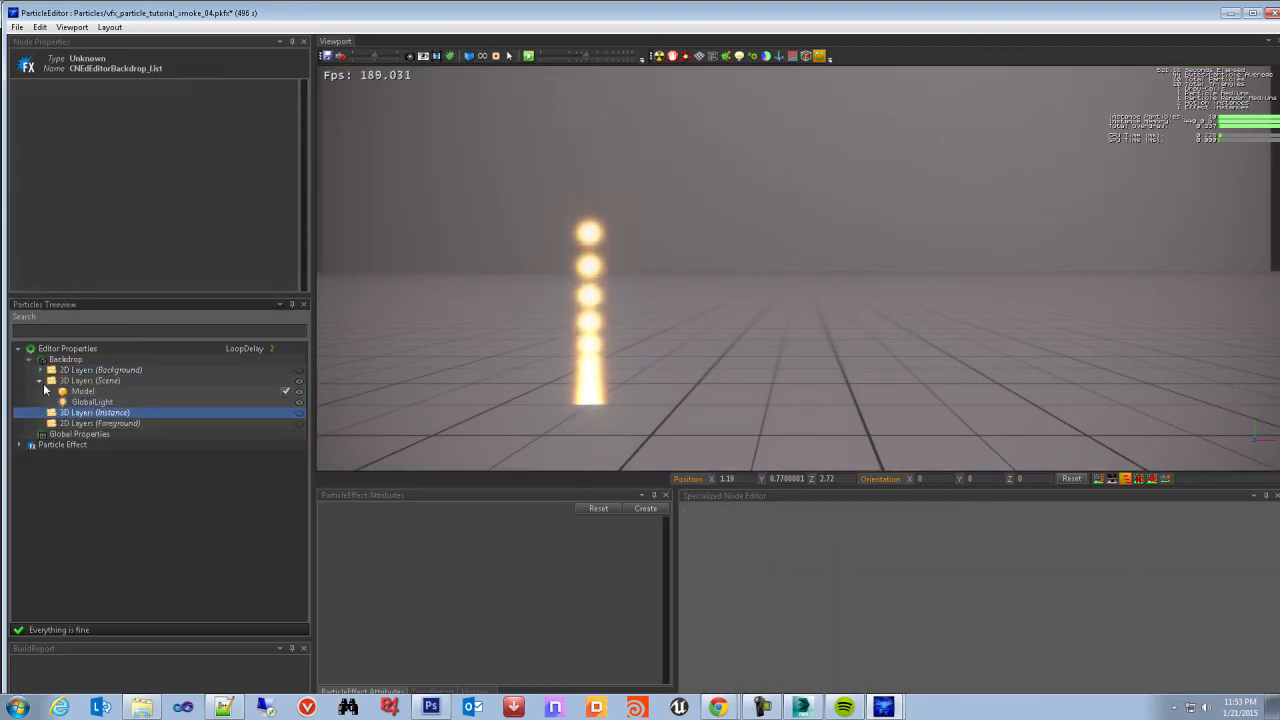
pyautogui.click(40, 381)
# View the 3D Layers (Instance) and 2D Layers (Foreground) groups and the Global Properties settings
pyautogui.click(80, 402)
pyautogui.click(80, 413)
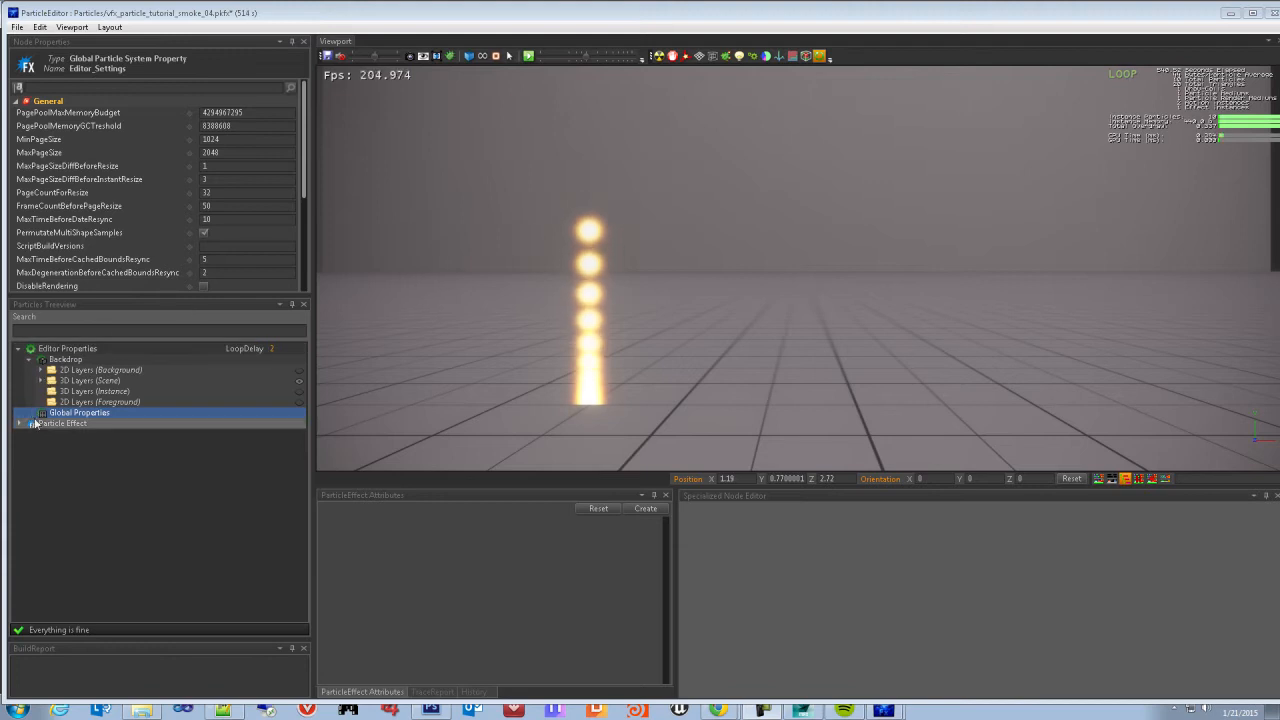
pyautogui.click(90, 391)
pyautogui.click(99, 414)
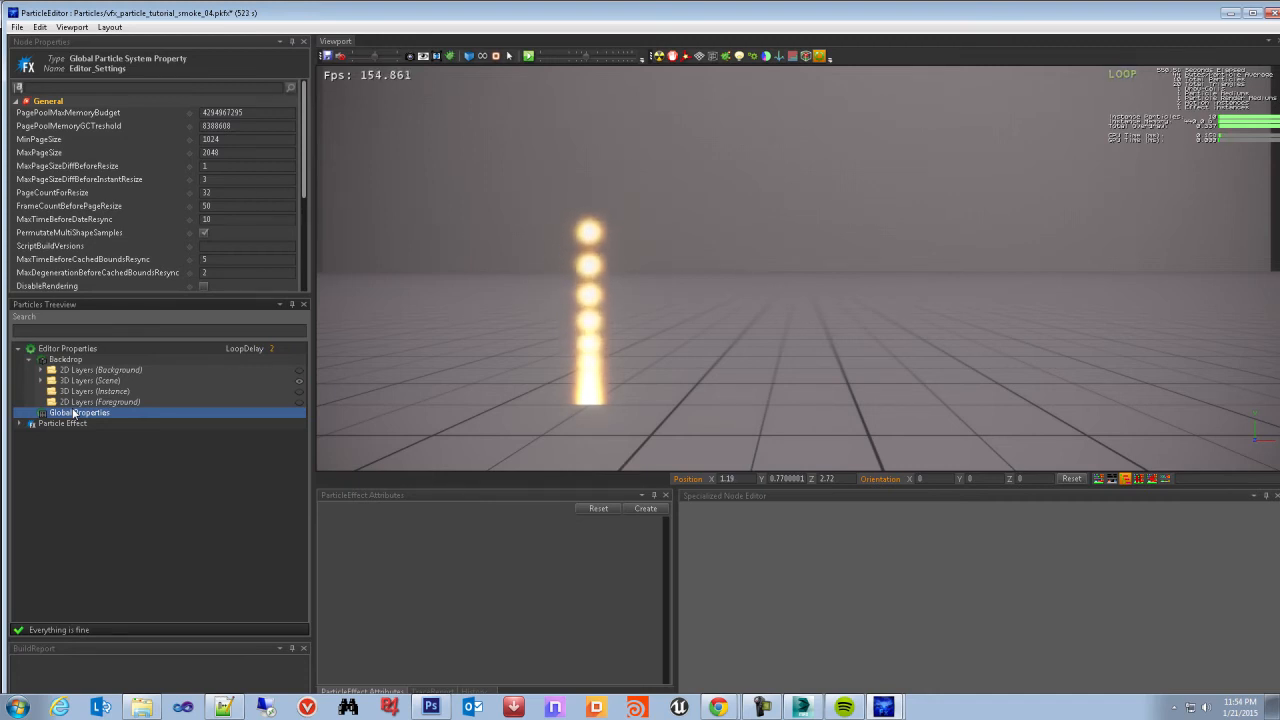
pyautogui.click(101, 402)
pyautogui.click(96, 412)
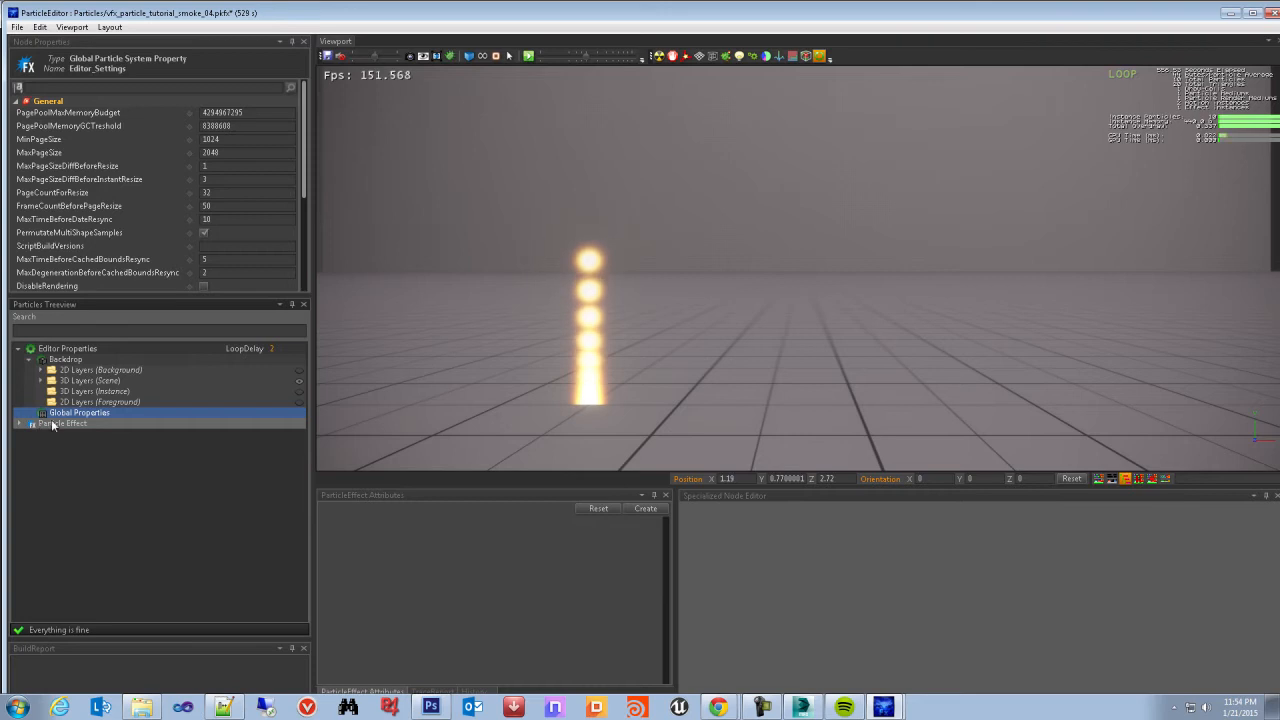
# Expand the Particle Effect, Spawner and Layer_1 branches of the tree
pyautogui.click(45, 423)
pyautogui.click(19, 424)
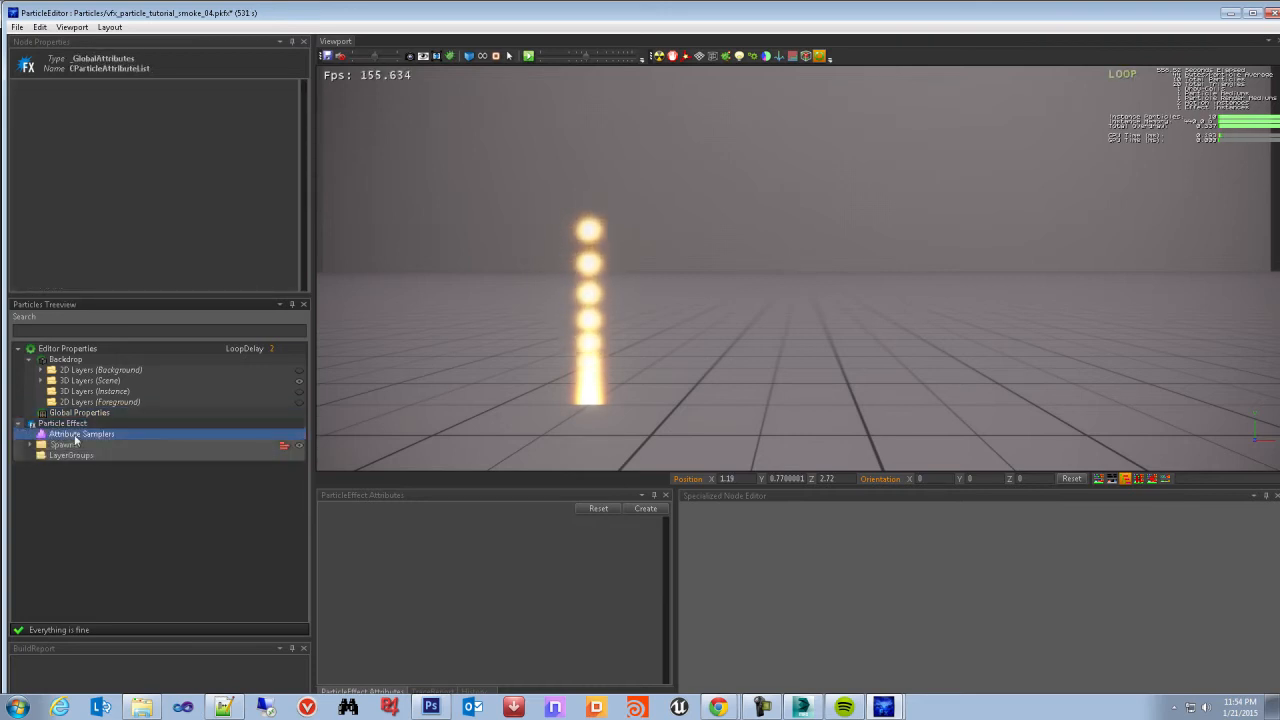
pyautogui.click(40, 449)
pyautogui.doubleClick(38, 446)
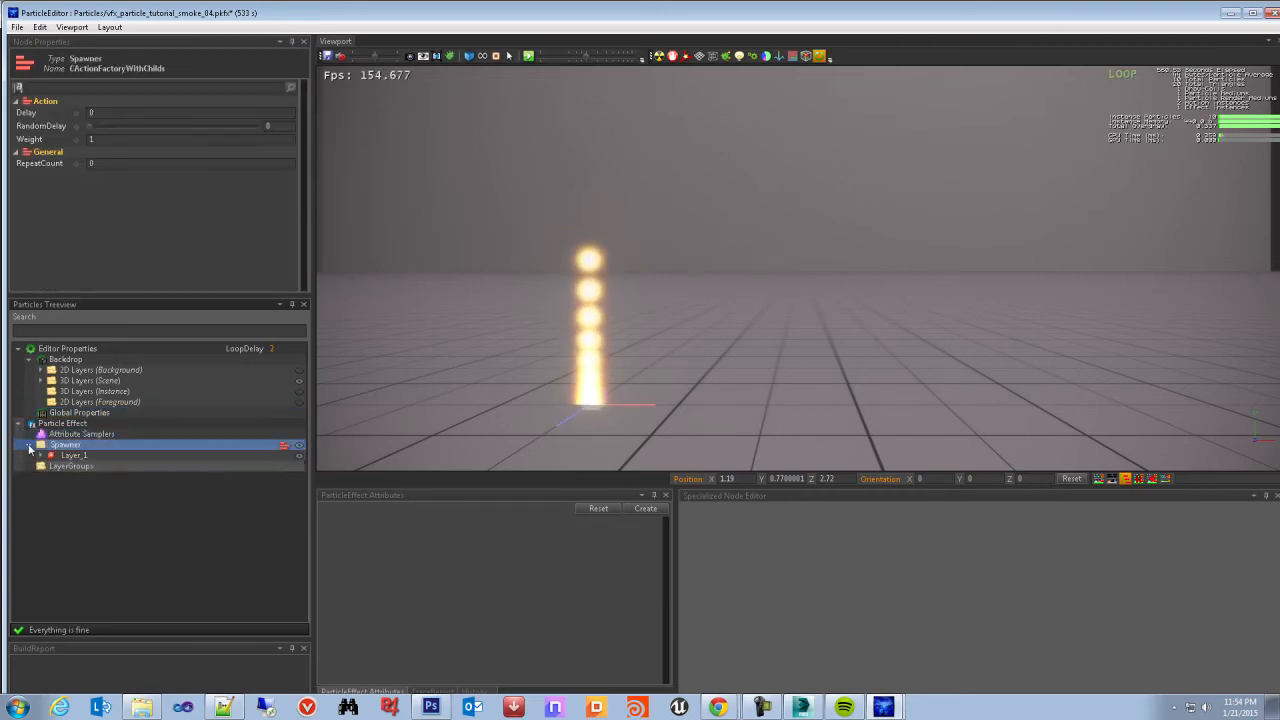
pyautogui.click(42, 455)
pyautogui.click(41, 455)
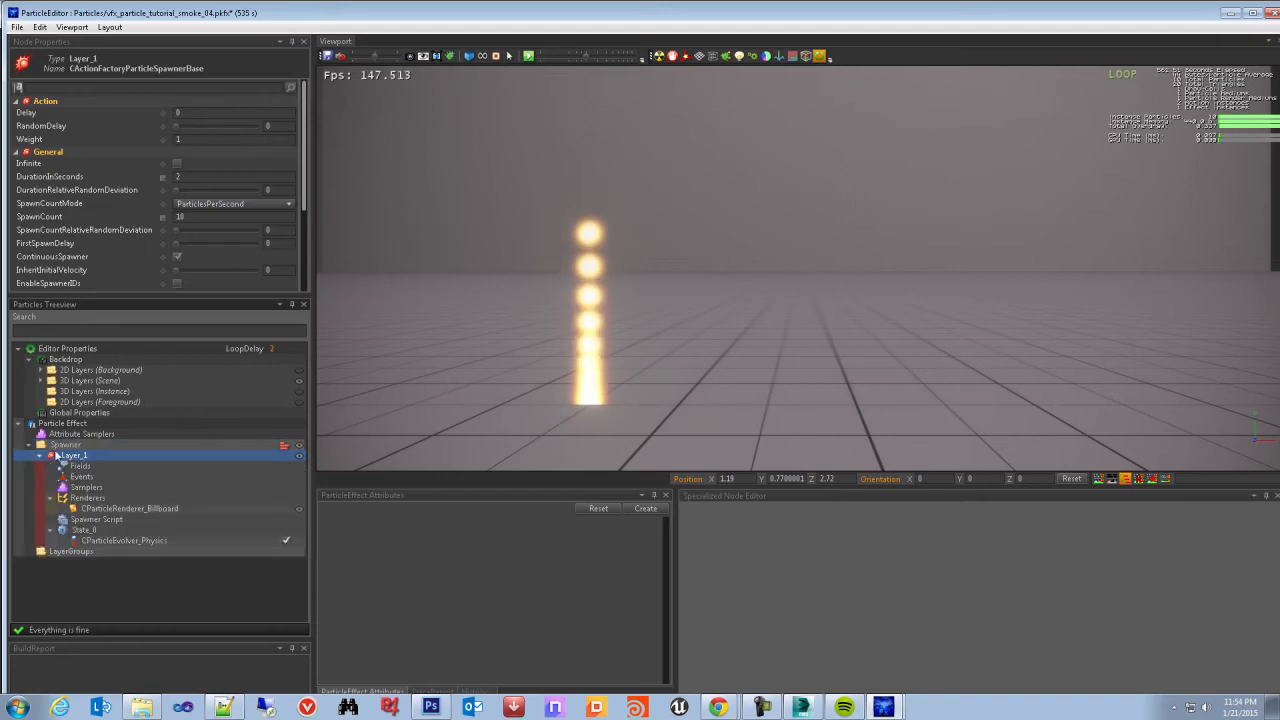
# Examine how Attribute Samplers sits between the Particle Effect and Spawner nodes in the hierarchy
pyautogui.click(76, 436)
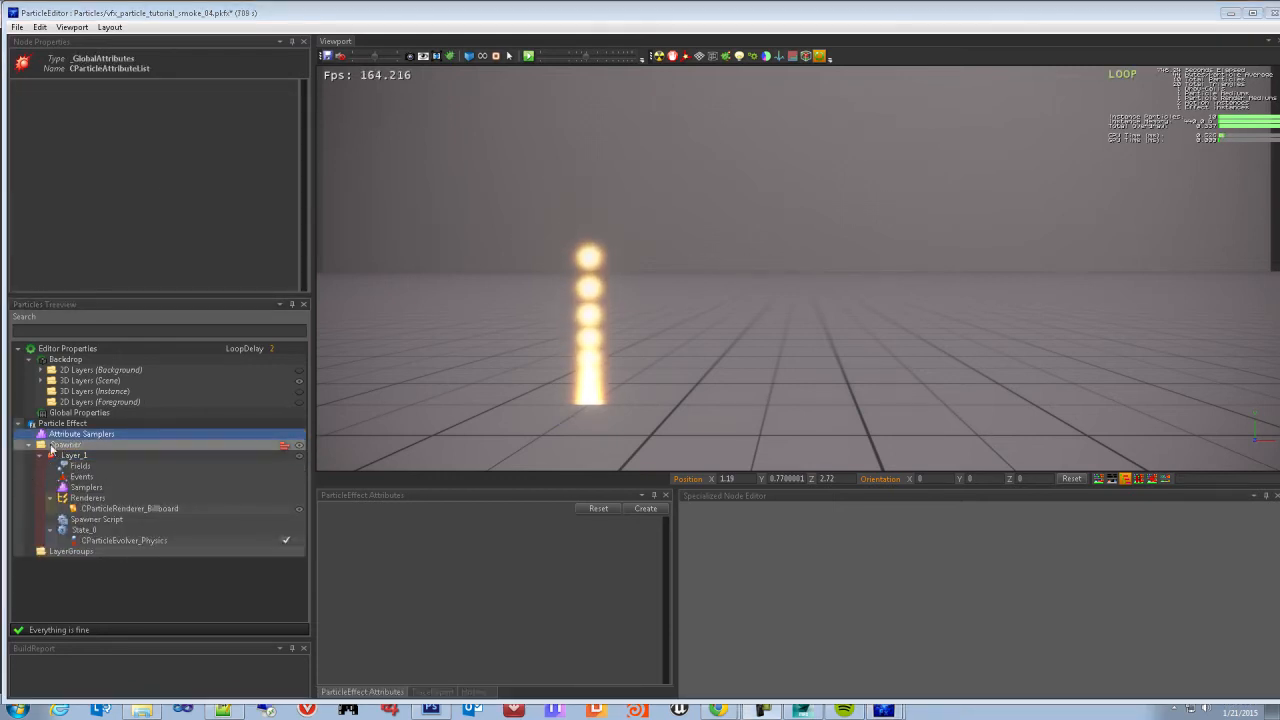
pyautogui.click(65, 424)
pyautogui.click(72, 433)
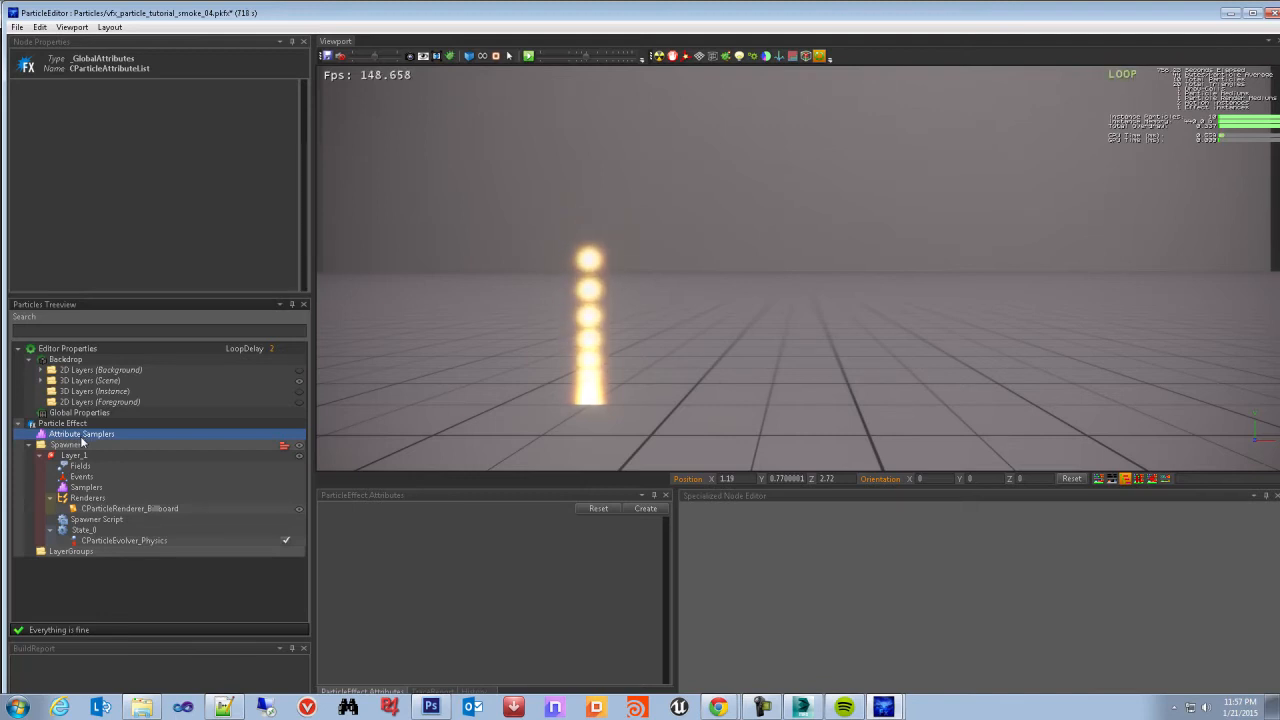
pyautogui.click(81, 446)
pyautogui.click(83, 435)
pyautogui.click(83, 426)
pyautogui.click(89, 436)
pyautogui.click(74, 446)
pyautogui.click(78, 436)
pyautogui.click(79, 426)
pyautogui.click(85, 435)
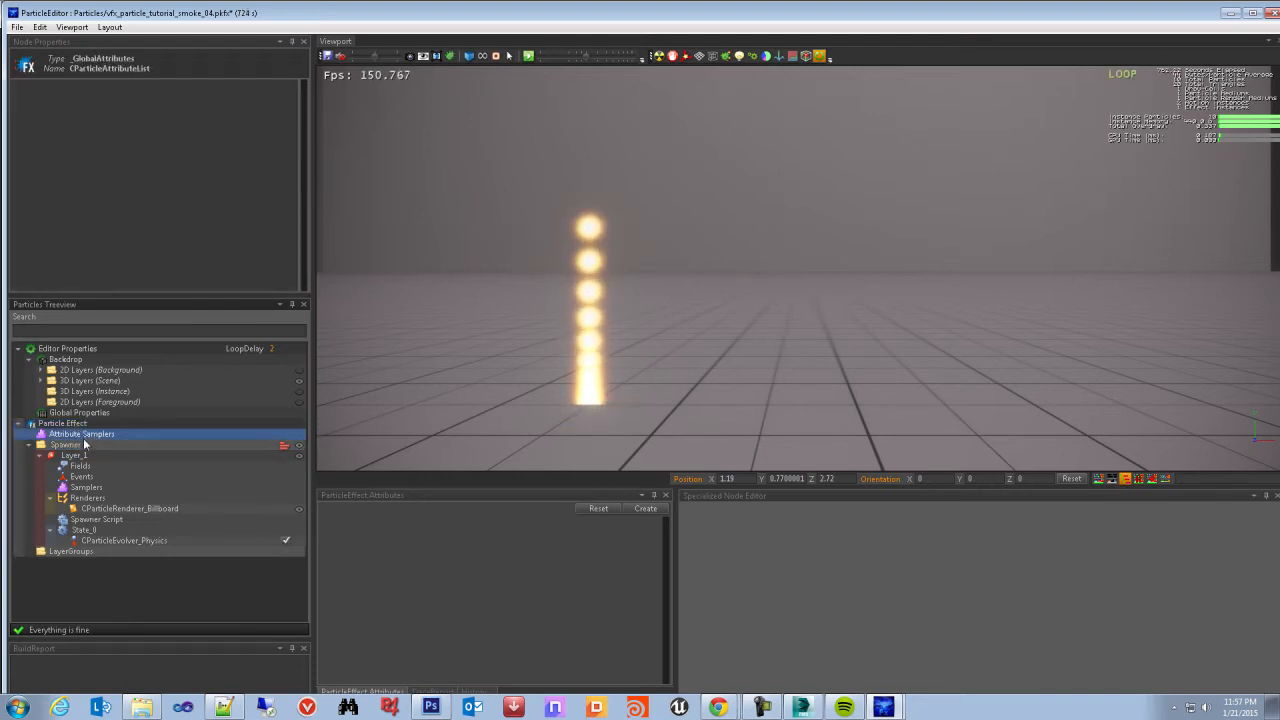
pyautogui.click(80, 424)
pyautogui.click(83, 435)
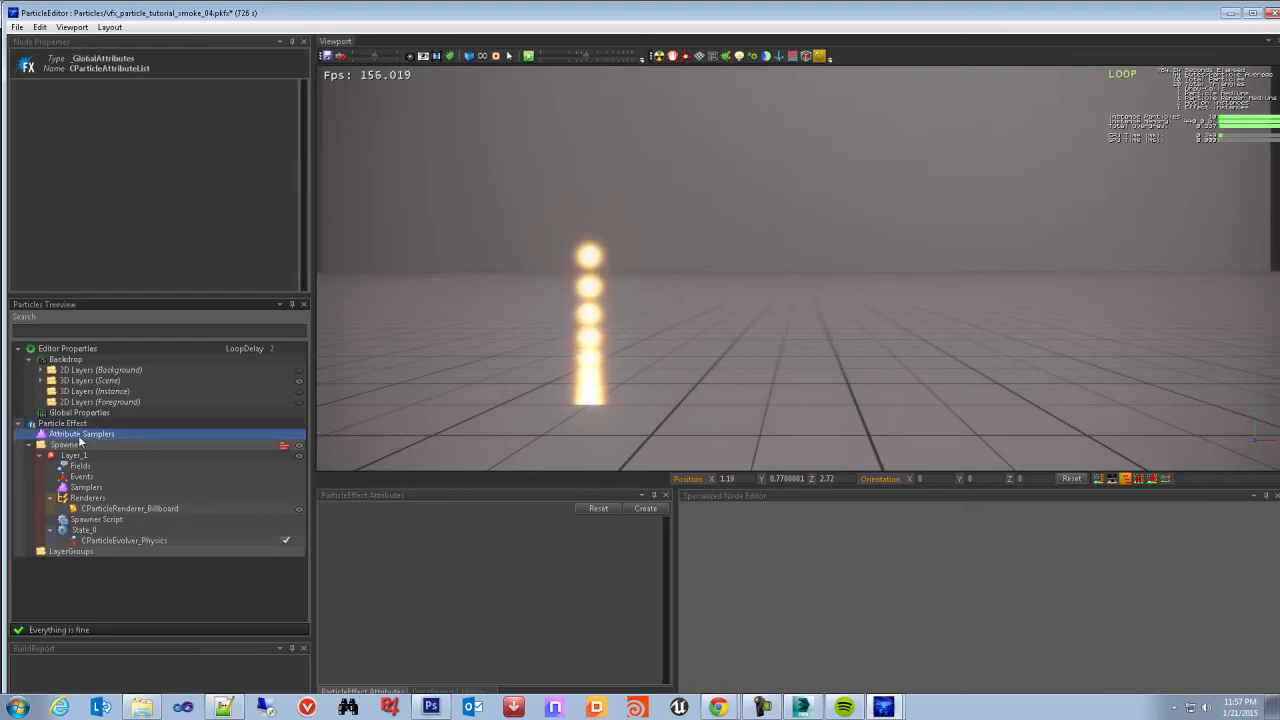
# Add a CParticleSamplerShape to Attribute Samplers and open the properties of its Shape node
pyautogui.rightClick(82, 436)
pyautogui.moveTo(152, 493)
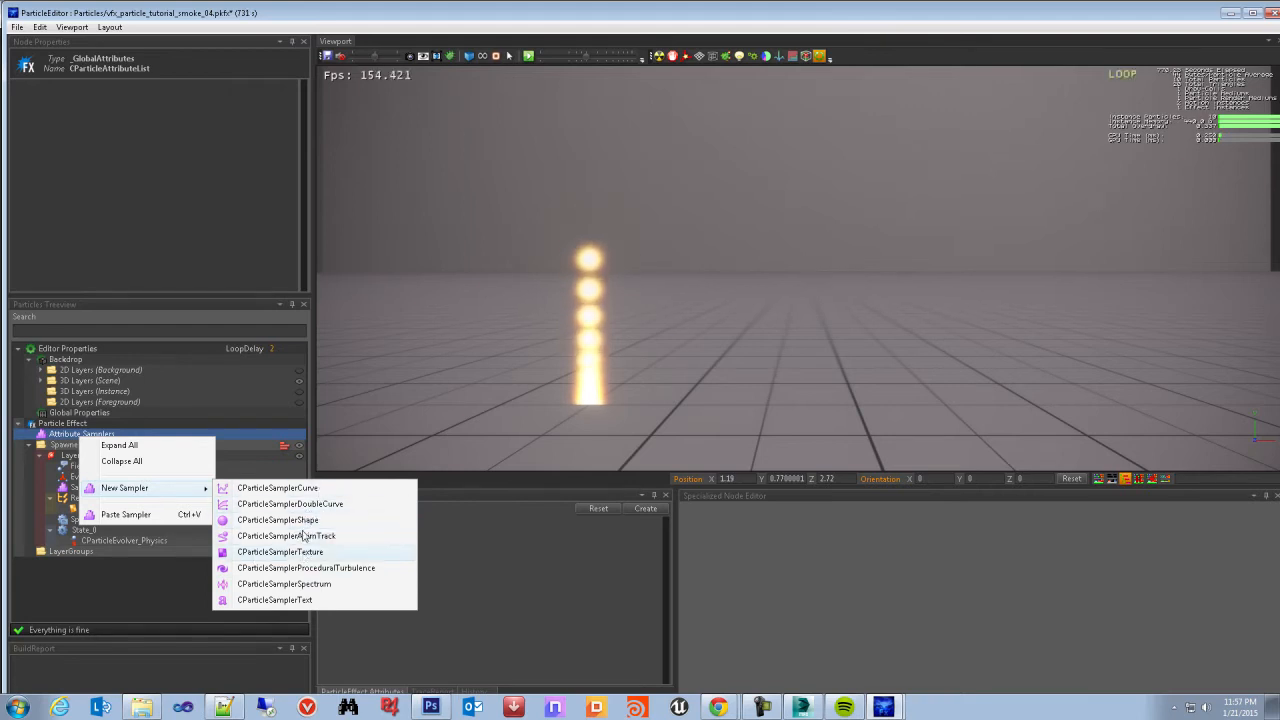
pyautogui.click(306, 520)
pyautogui.click(80, 456)
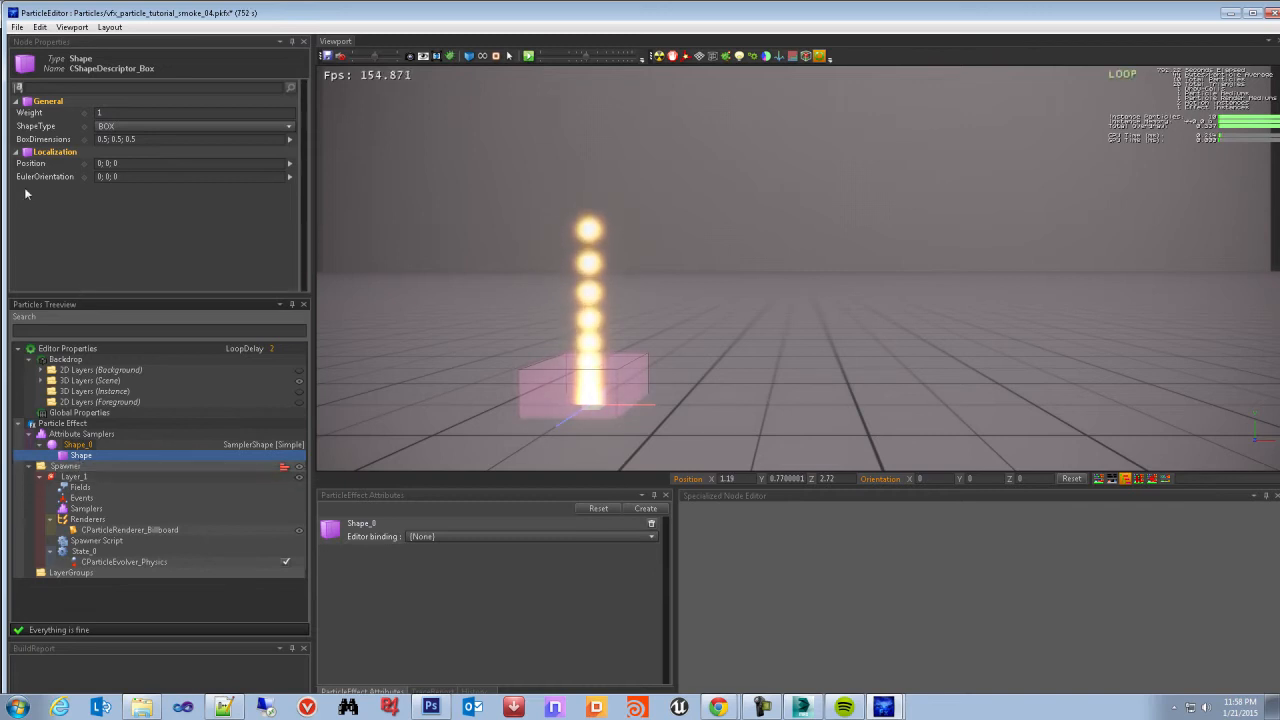
# View the Spawner Script source and compare the Shape_0 sampler's properties with those of its Shape child
pyautogui.click(112, 542)
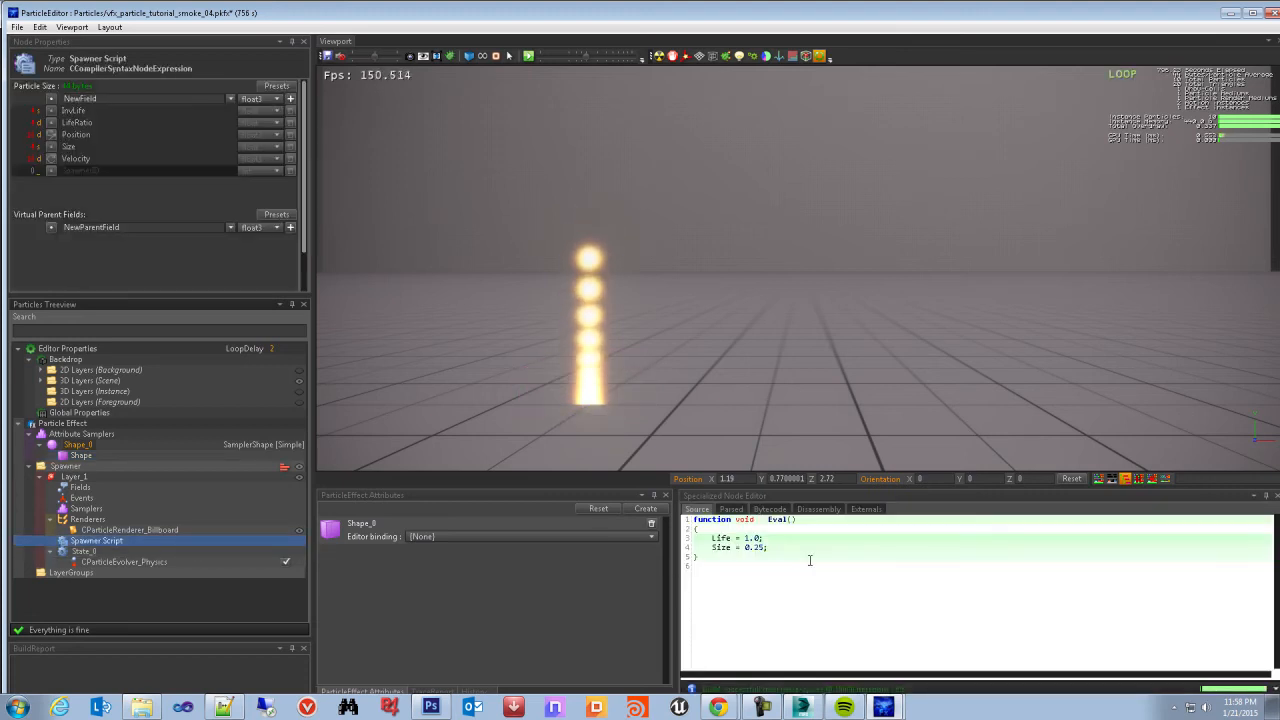
pyautogui.click(88, 445)
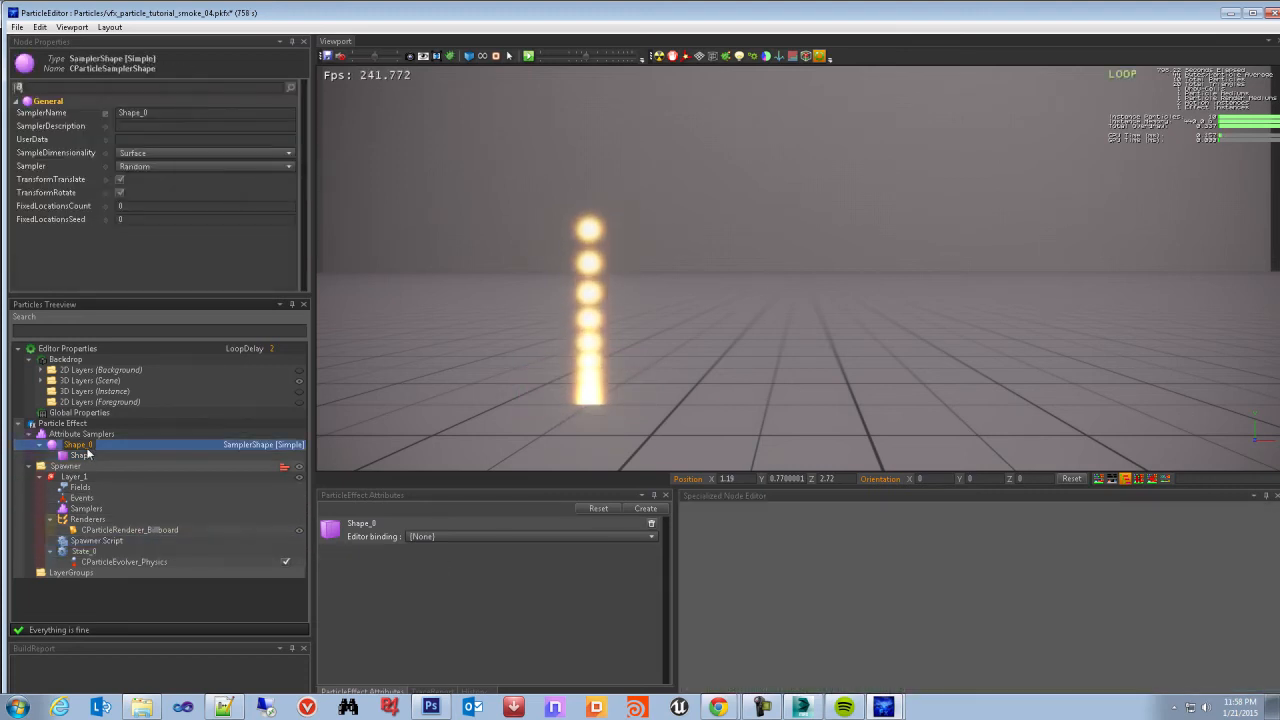
pyautogui.click(81, 435)
pyautogui.click(80, 444)
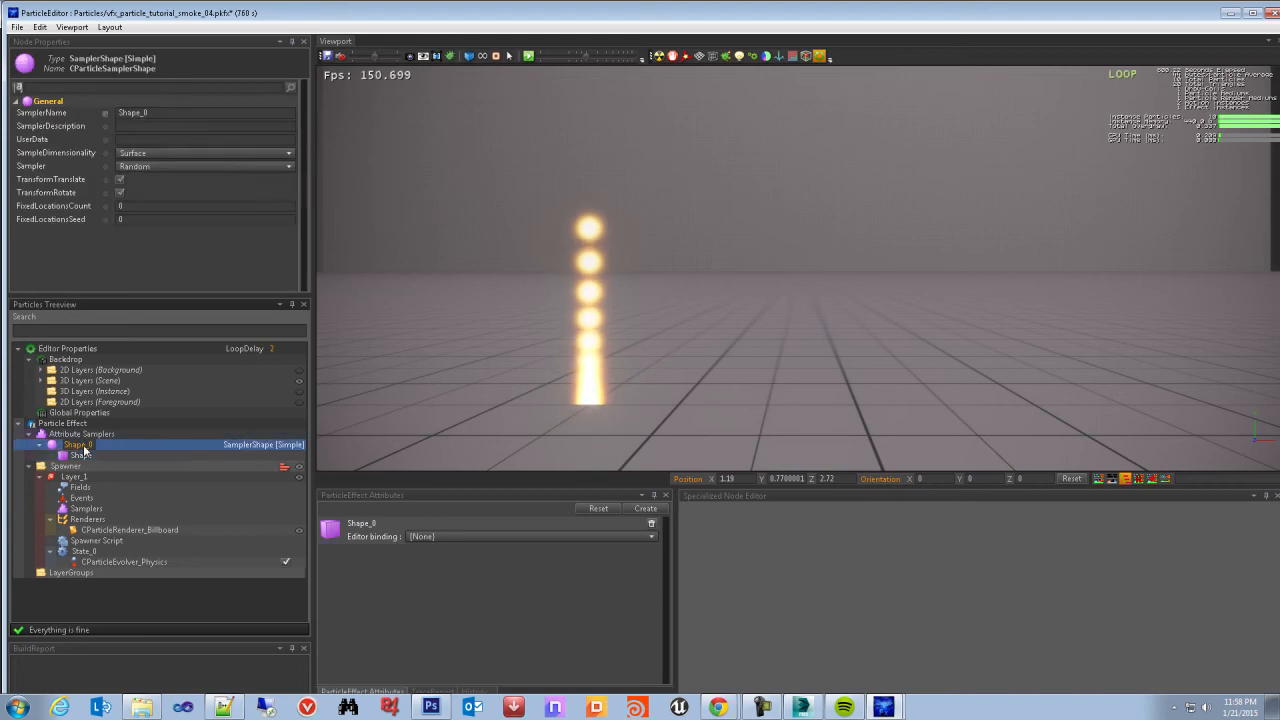
pyautogui.click(85, 455)
pyautogui.click(80, 444)
pyautogui.click(85, 455)
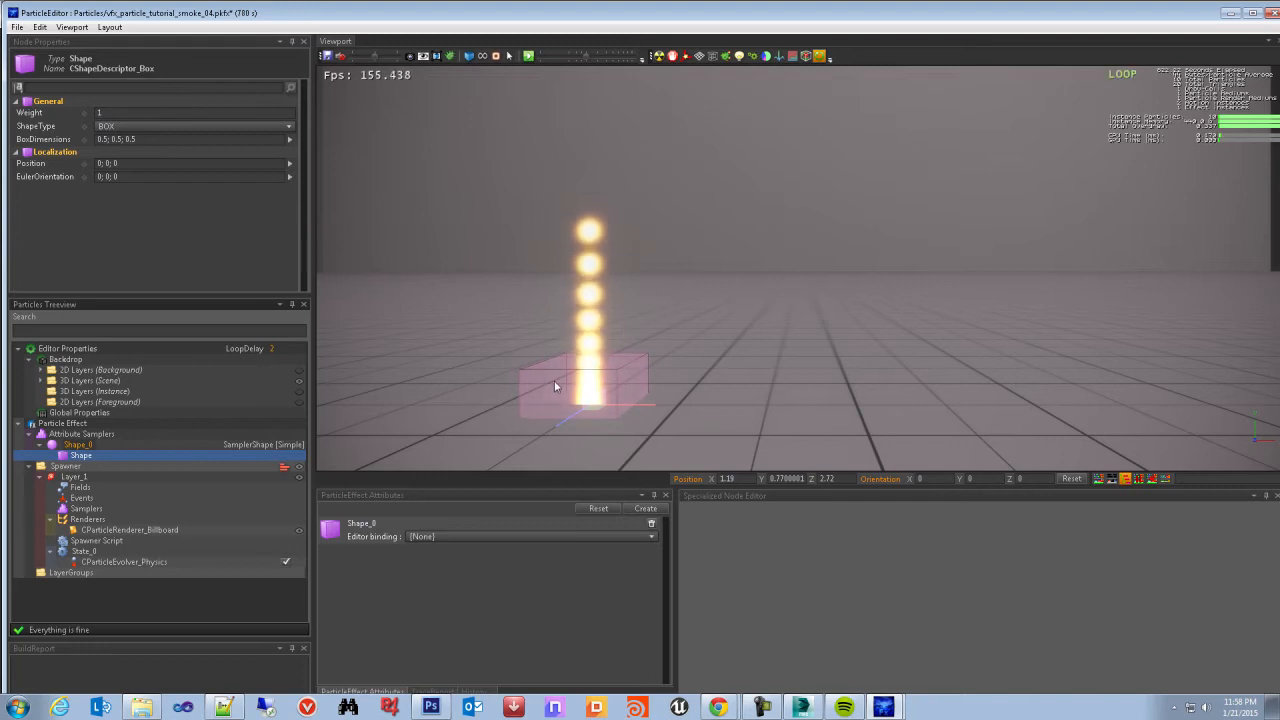
# Delete the Shape_0 sampler from Attribute Samplers
pyautogui.click(80, 446)
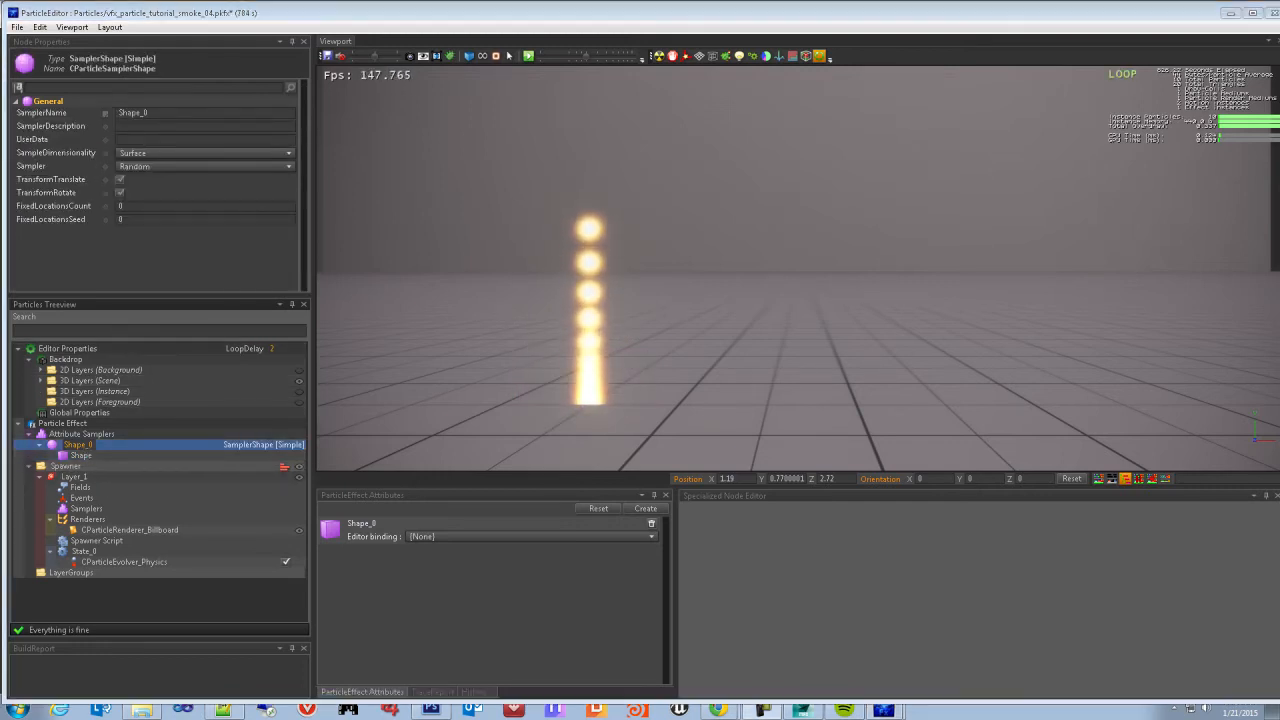
pyautogui.press('Delete')
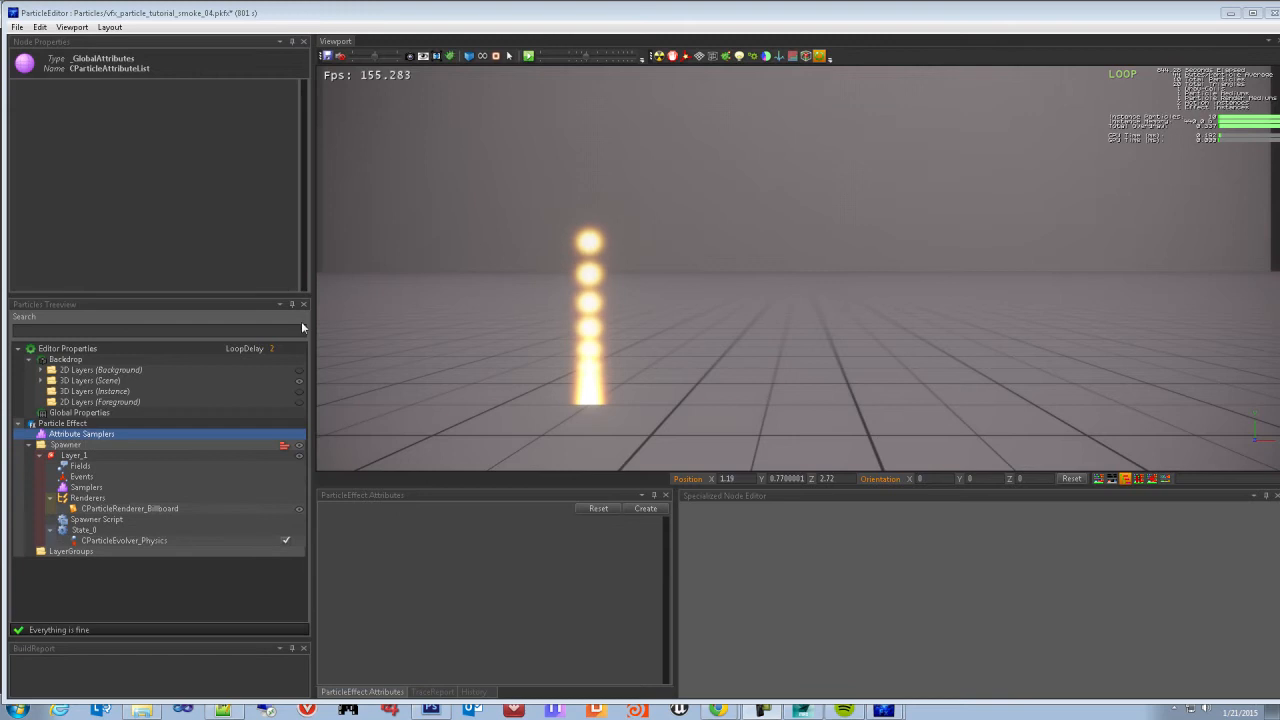
# Create another CParticleSamplerShape under the Particle Effect's Attribute Samplers and select its Shape node
pyautogui.click(73, 424)
pyautogui.click(66, 435)
pyautogui.rightClick(88, 435)
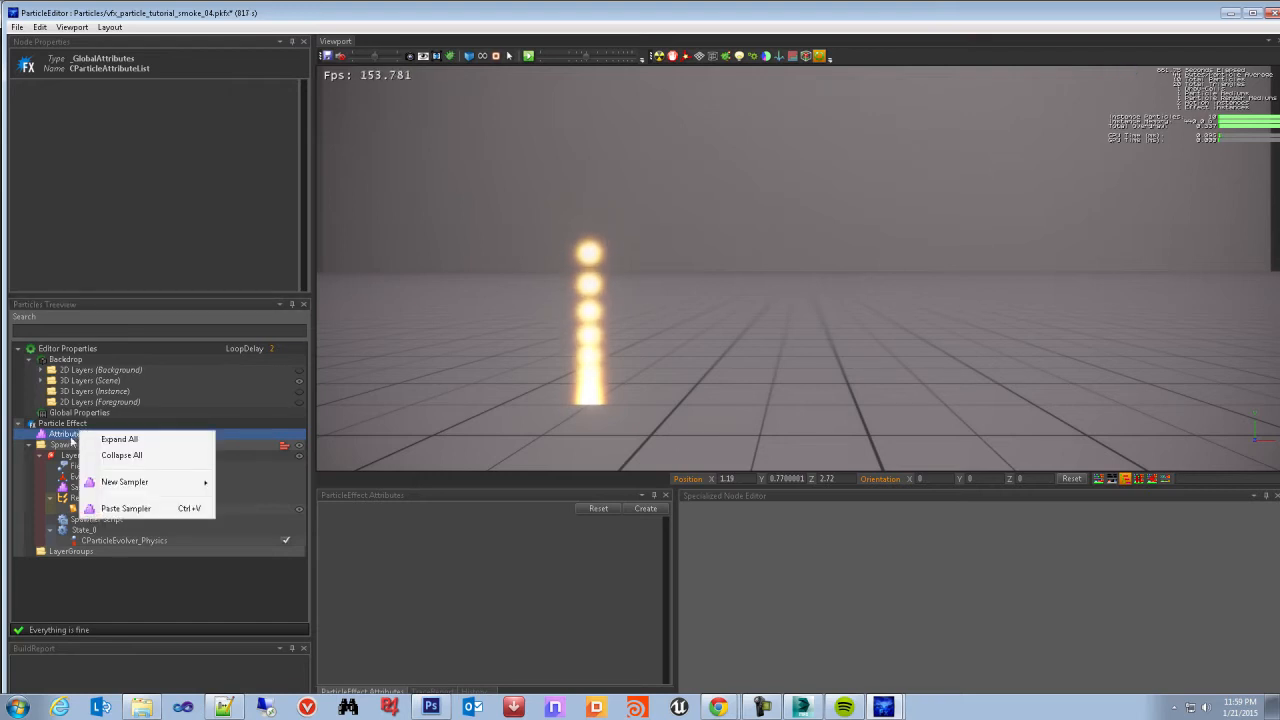
pyautogui.moveTo(157, 484)
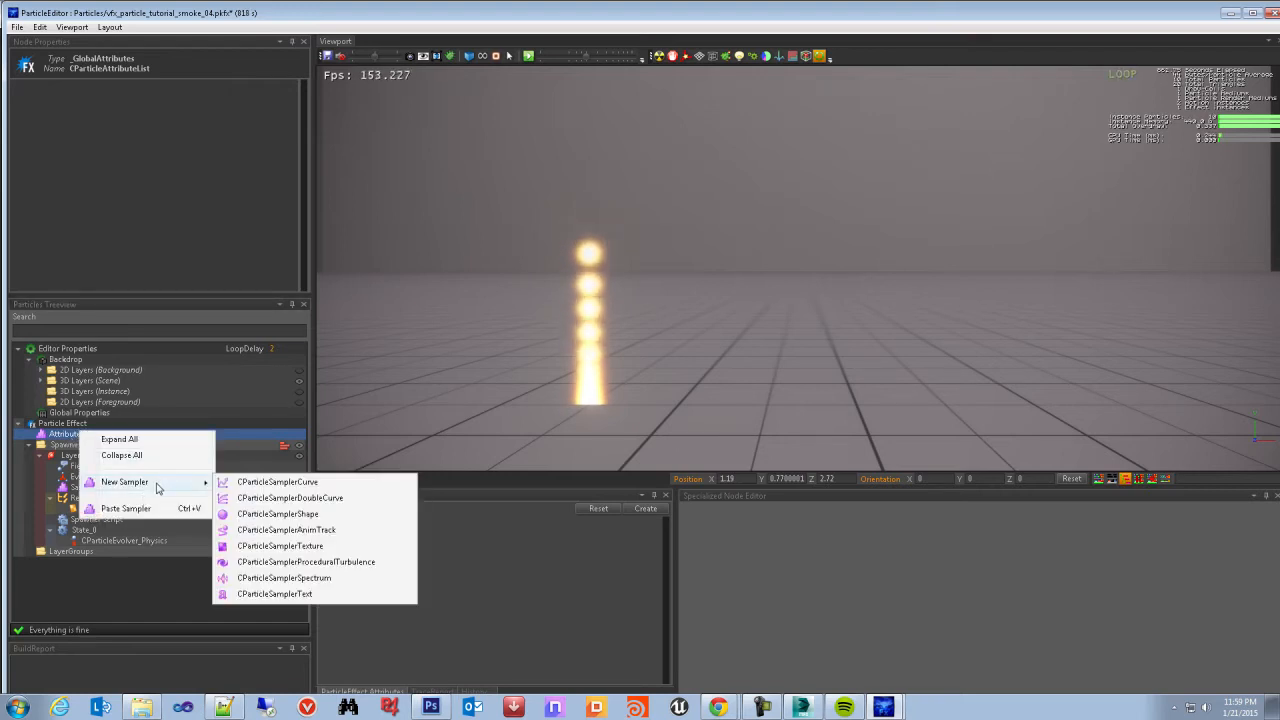
pyautogui.click(300, 514)
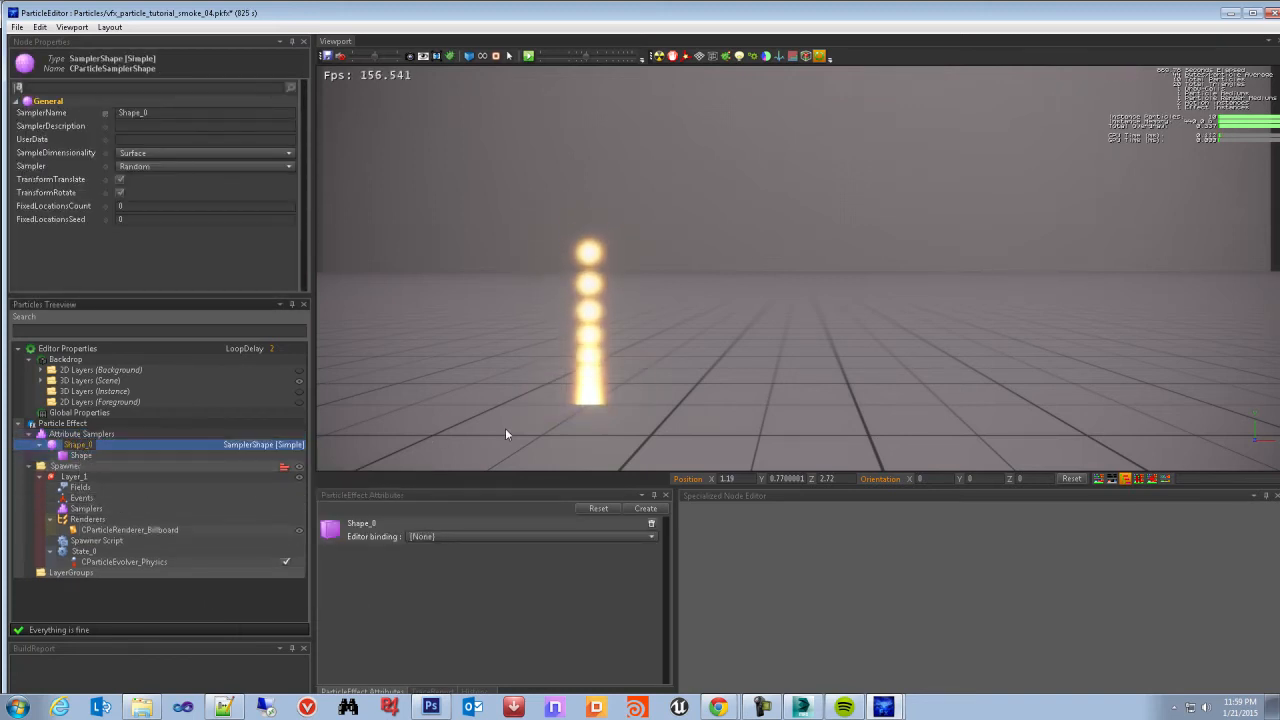
pyautogui.click(88, 456)
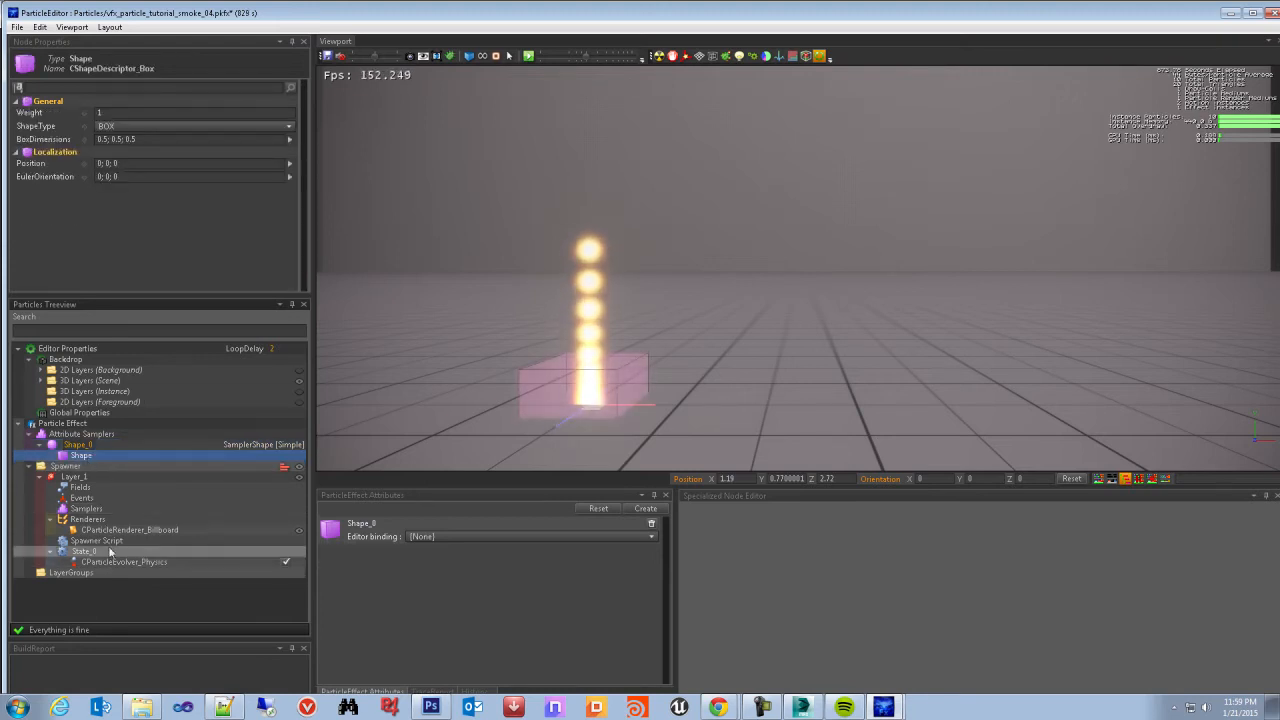
# Check the Spawner Script source and return to the Shape node's box properties
pyautogui.click(108, 541)
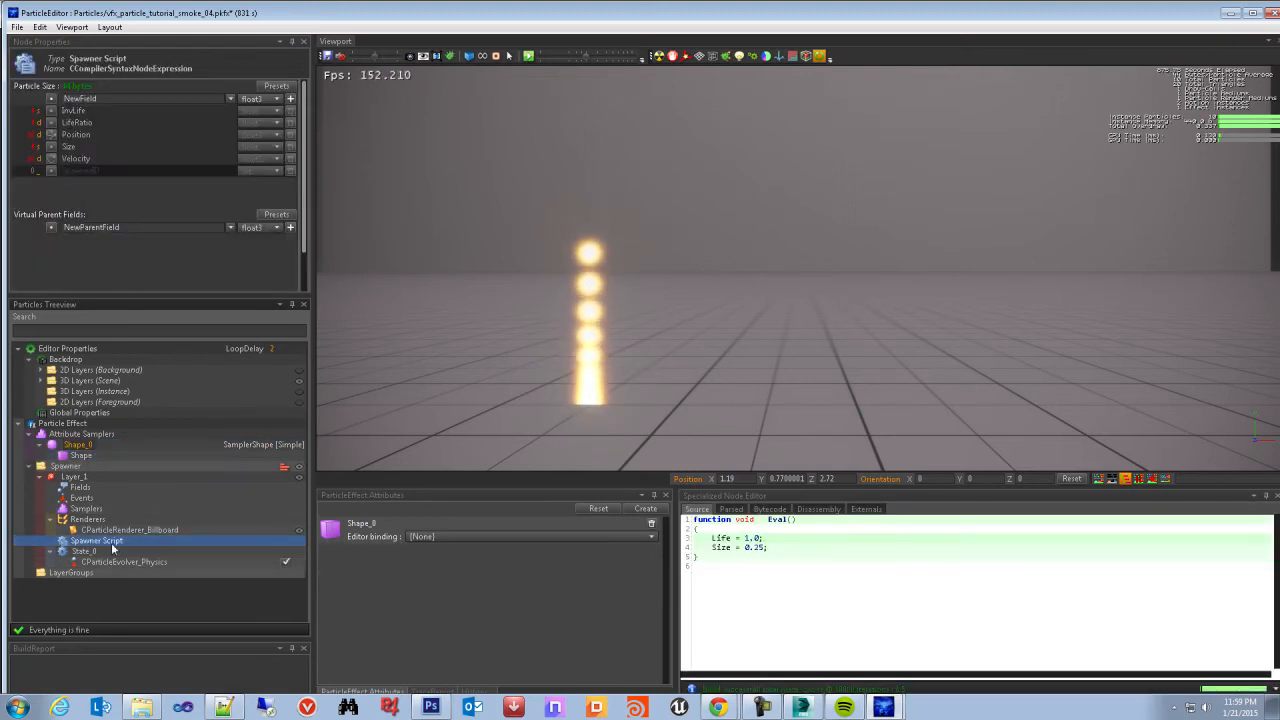
pyautogui.click(783, 547)
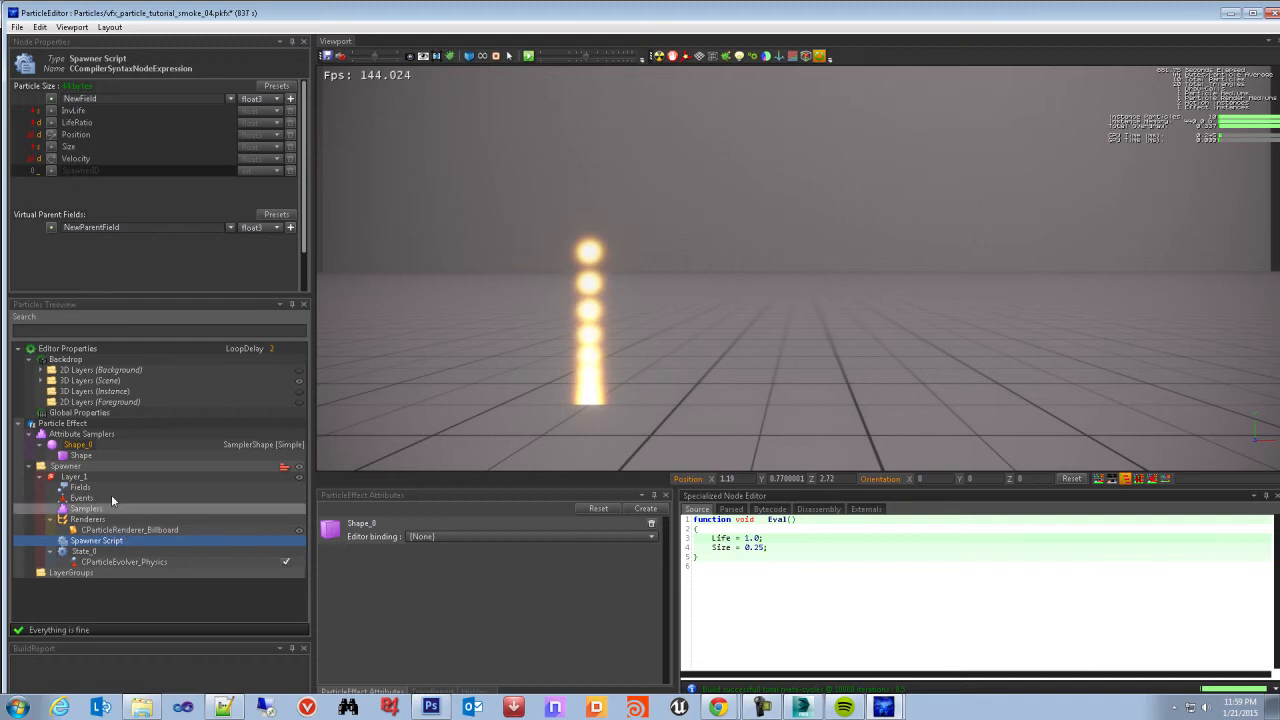
pyautogui.click(89, 457)
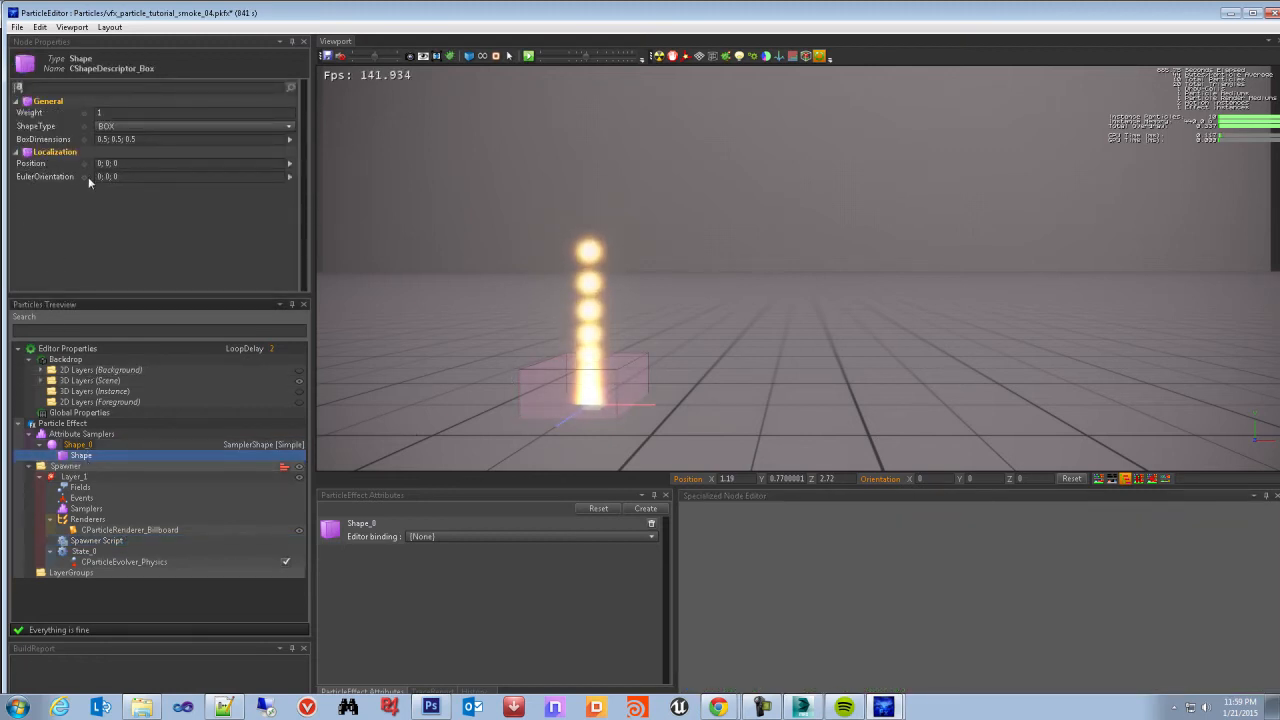
# Switch the Shape node's ShapeType from BOX to SPHERE and inspect the sphere around the particles in the viewport
pyautogui.click(127, 126)
pyautogui.click(125, 150)
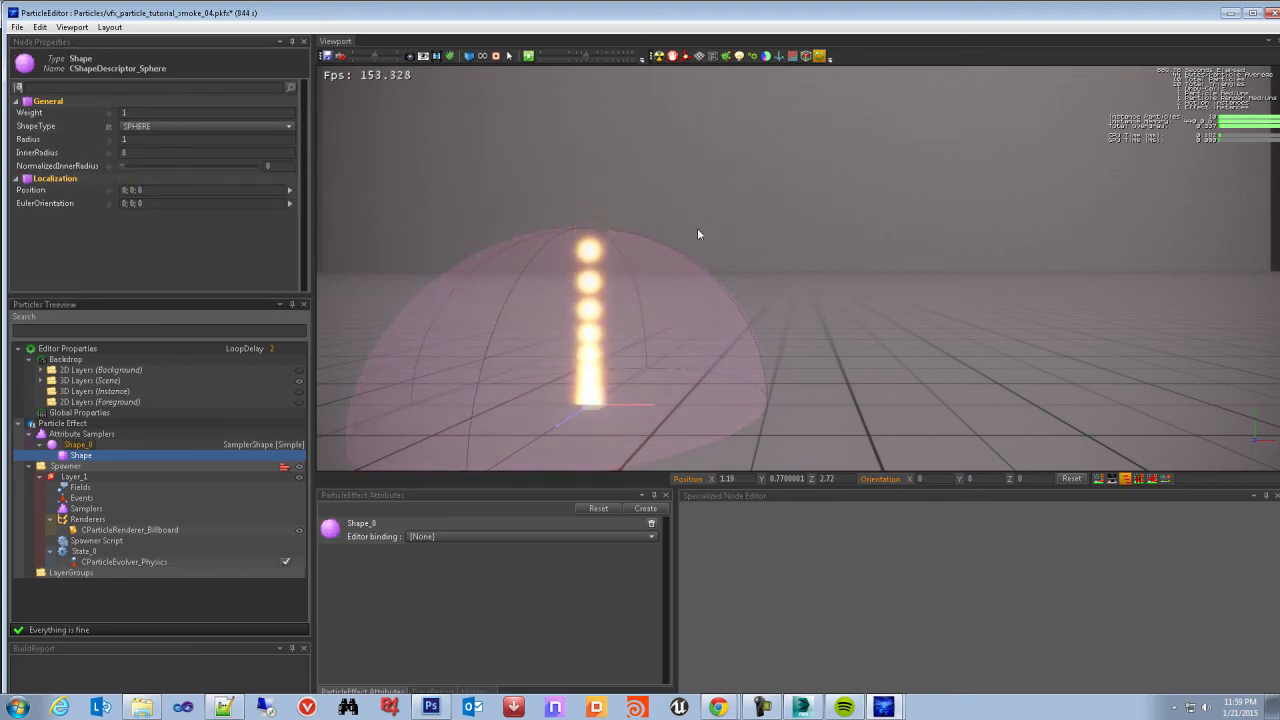
pyautogui.moveTo(730, 208); pyautogui.dragTo(812, 197, button='middle')
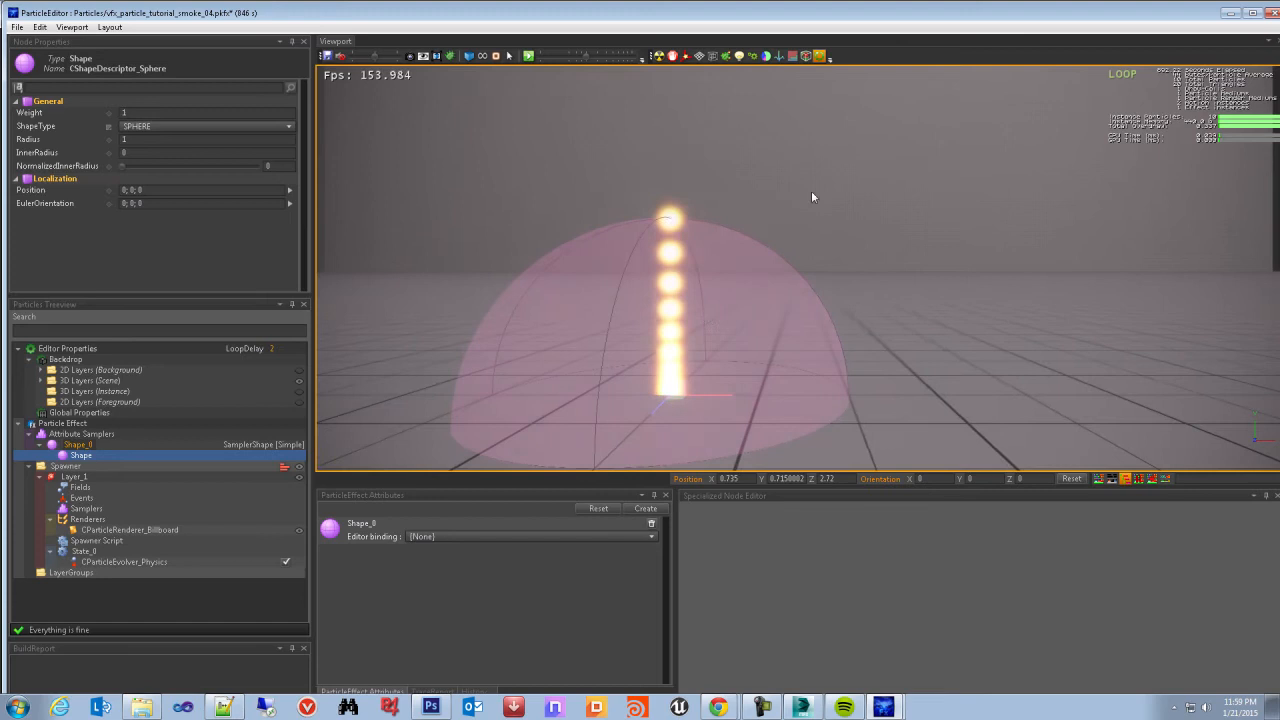
pyautogui.moveTo(608, 351); pyautogui.dragTo(702, 360, button='middle')
pyautogui.scroll(-3, 702, 360)
pyautogui.scroll(3, 702, 359)
pyautogui.moveTo(780, 371); pyautogui.dragTo(724, 342, button='middle')
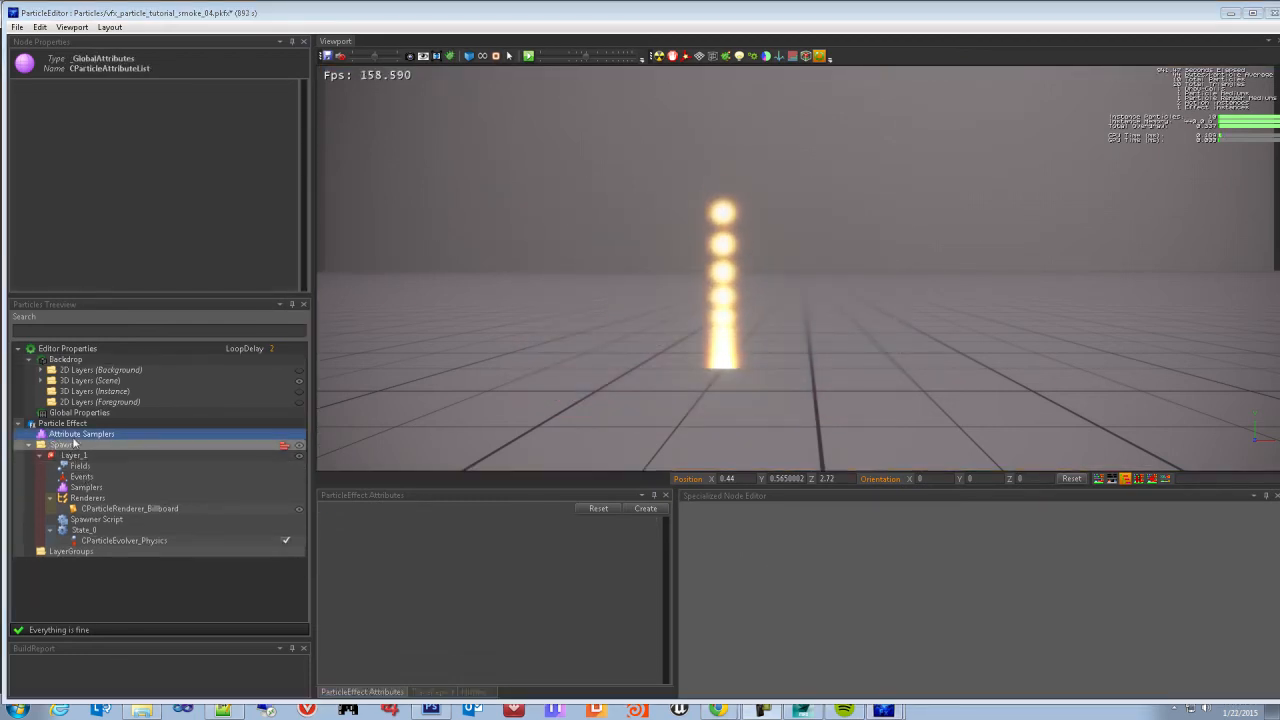
# Create a CParticleSamplerShape under the Particle Effect's Attribute Samplers
pyautogui.click(82, 437)
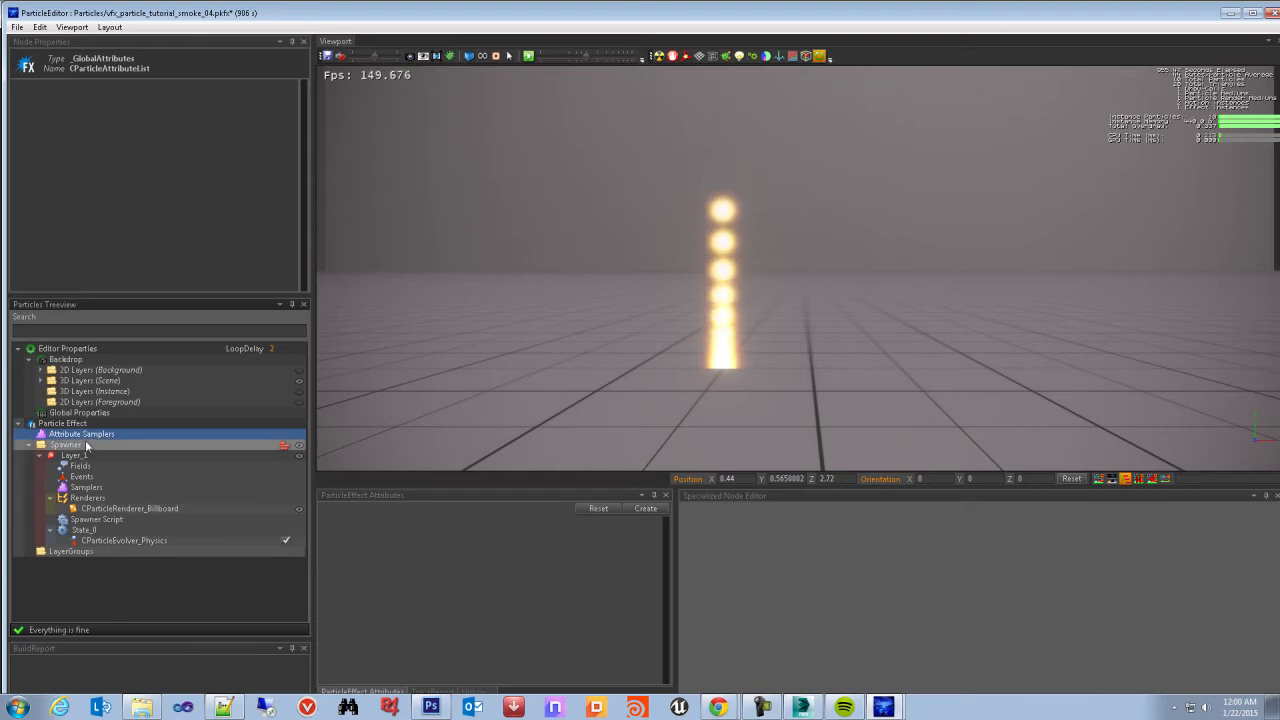
pyautogui.rightClick(91, 436)
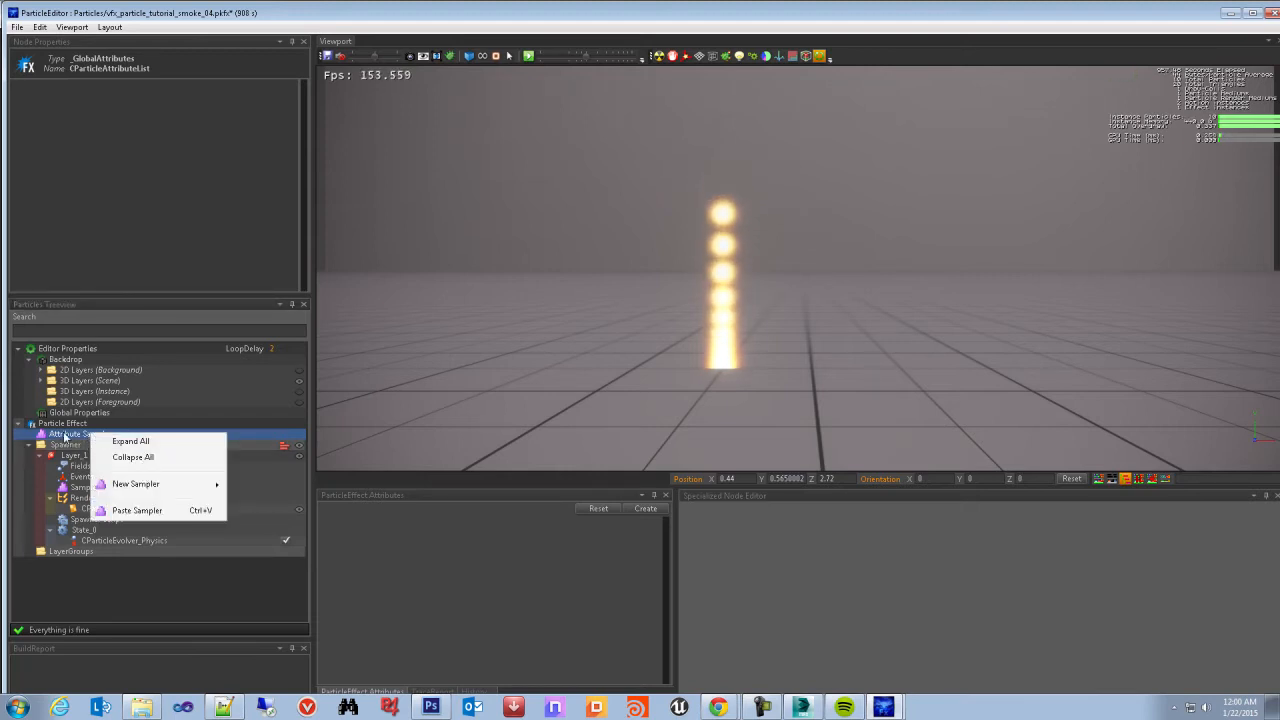
pyautogui.click(64, 435)
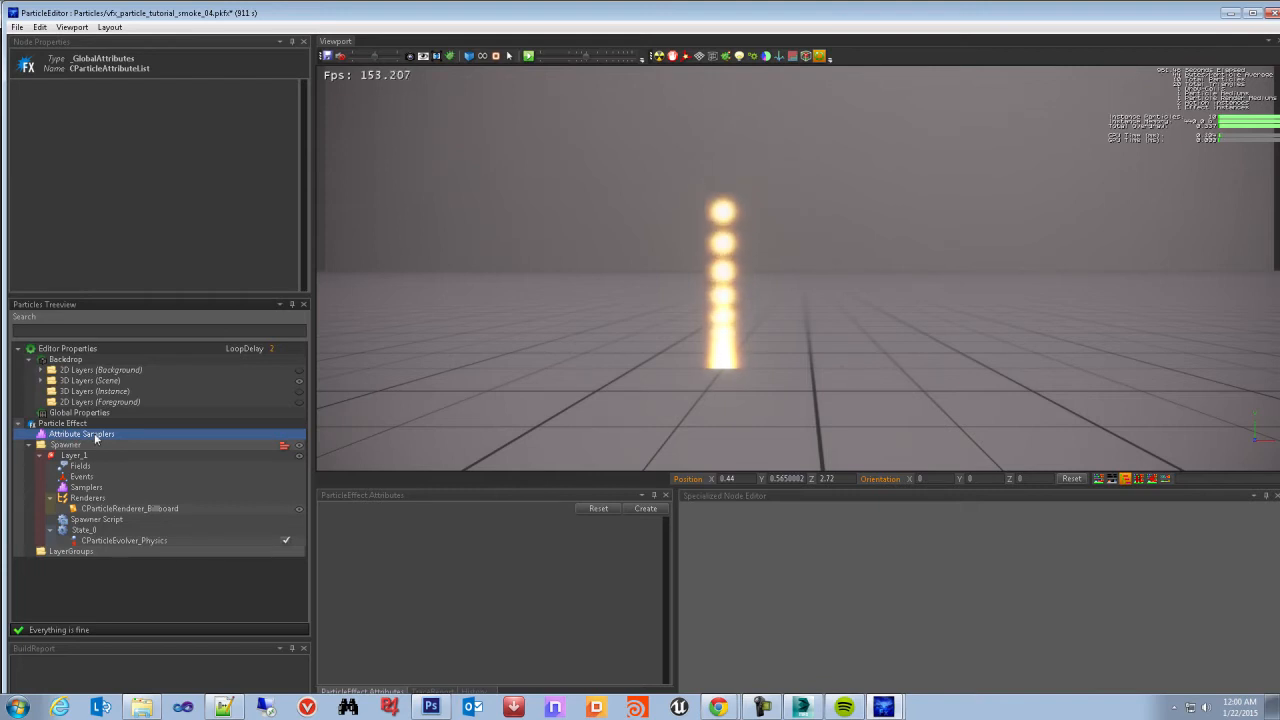
pyautogui.rightClick(96, 439)
pyautogui.moveTo(162, 490)
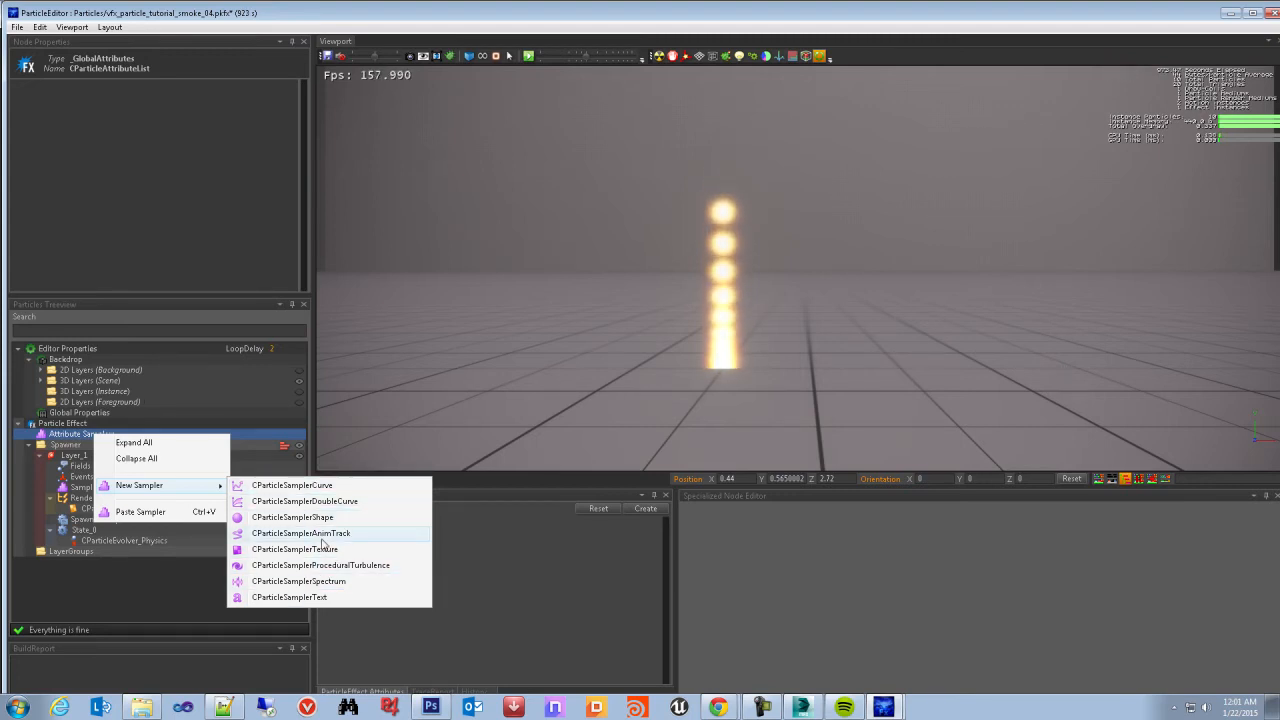
pyautogui.click(320, 519)
# Compare the properties of the Shape_0 sampler and its Shape child, and view the Spawner Script source
pyautogui.click(100, 446)
pyautogui.click(81, 456)
pyautogui.click(85, 446)
pyautogui.click(81, 456)
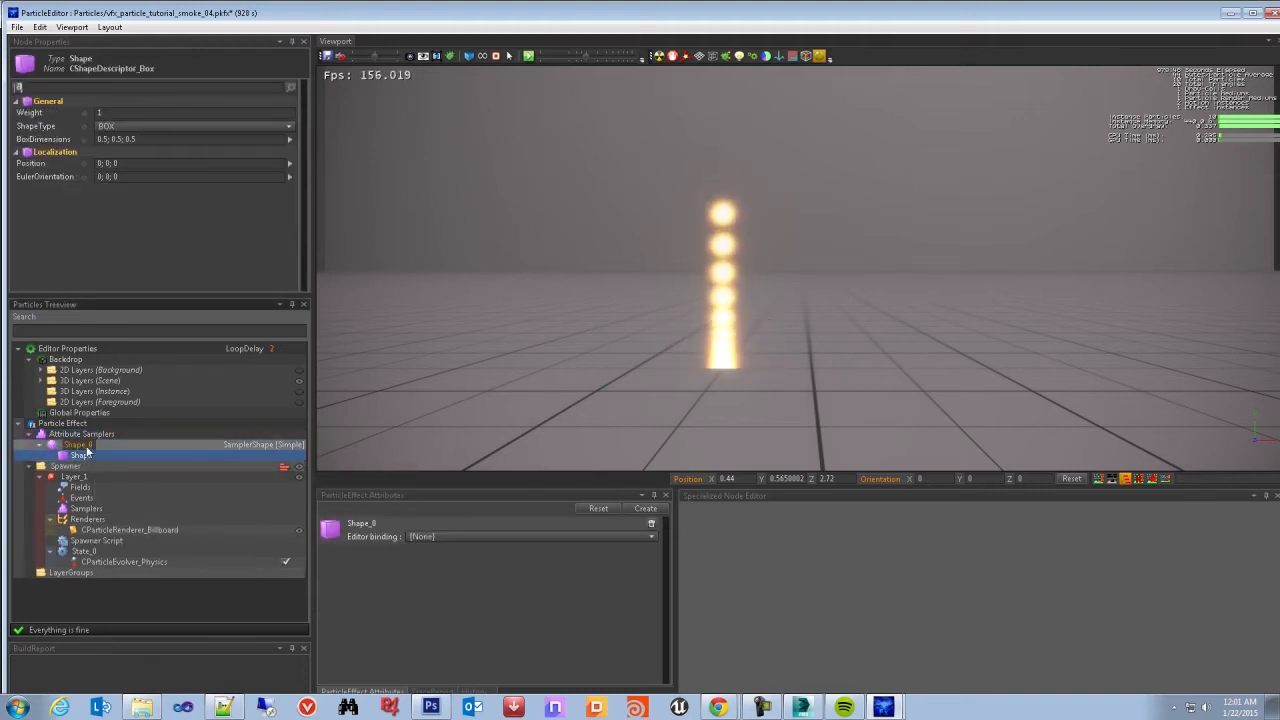
pyautogui.click(87, 446)
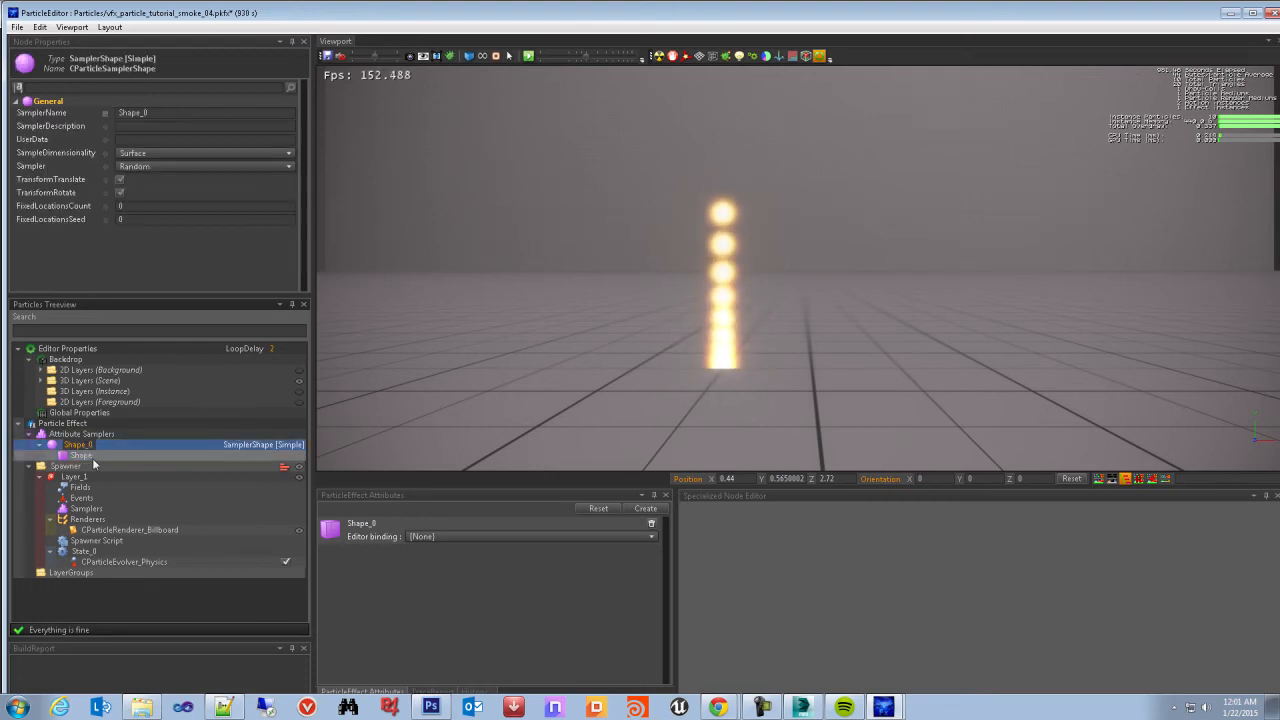
pyautogui.click(96, 540)
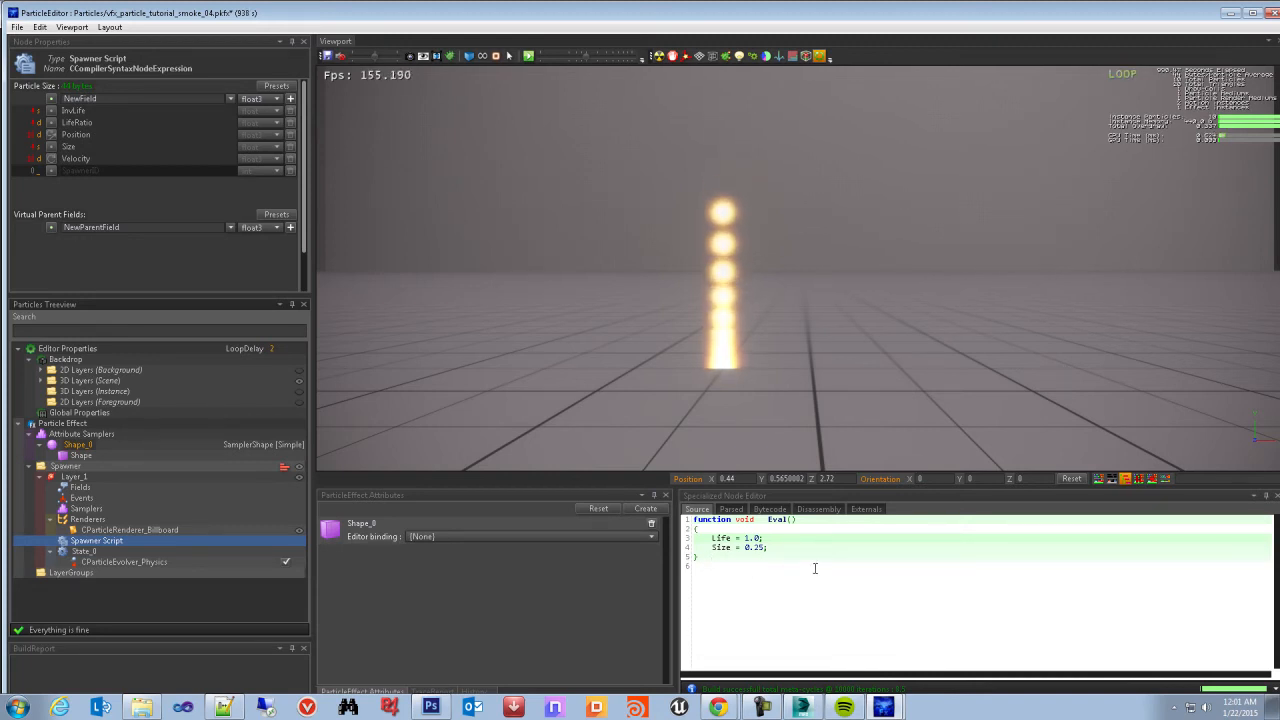
# Remove the Shape_0 sampler from the Particle Effect's Attribute Samplers
pyautogui.click(76, 456)
pyautogui.click(85, 446)
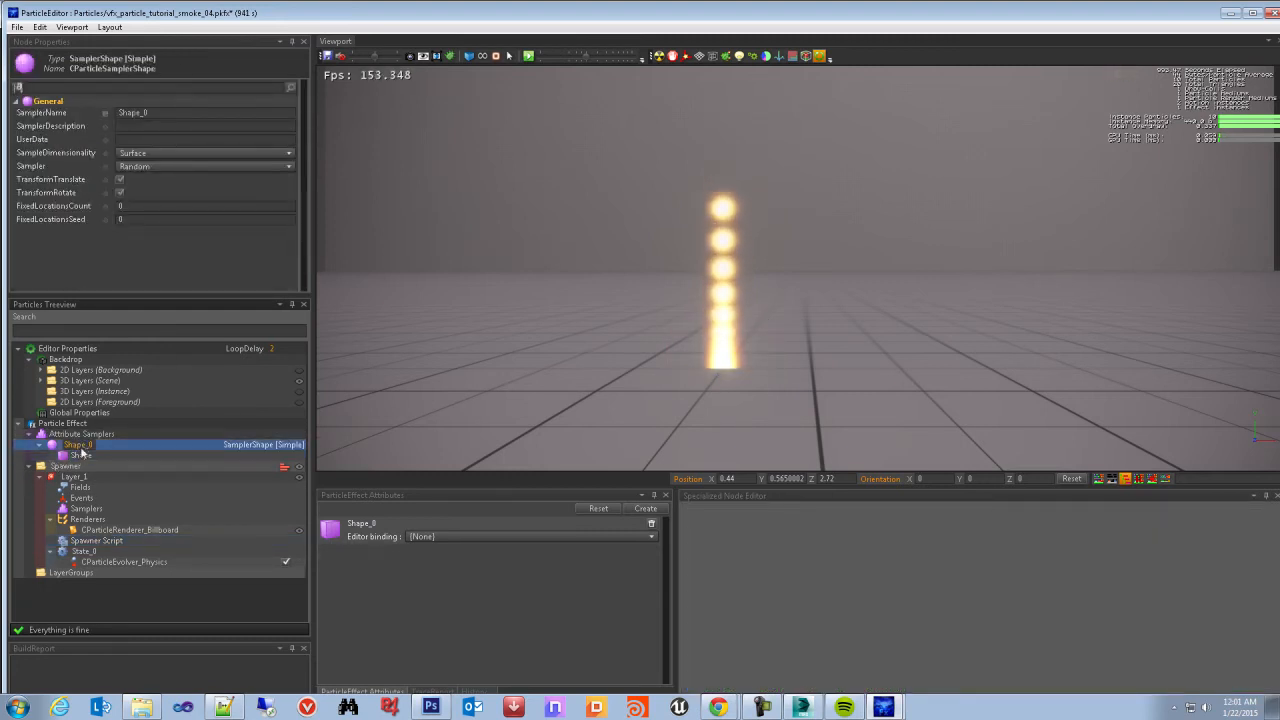
pyautogui.rightClick(80, 446)
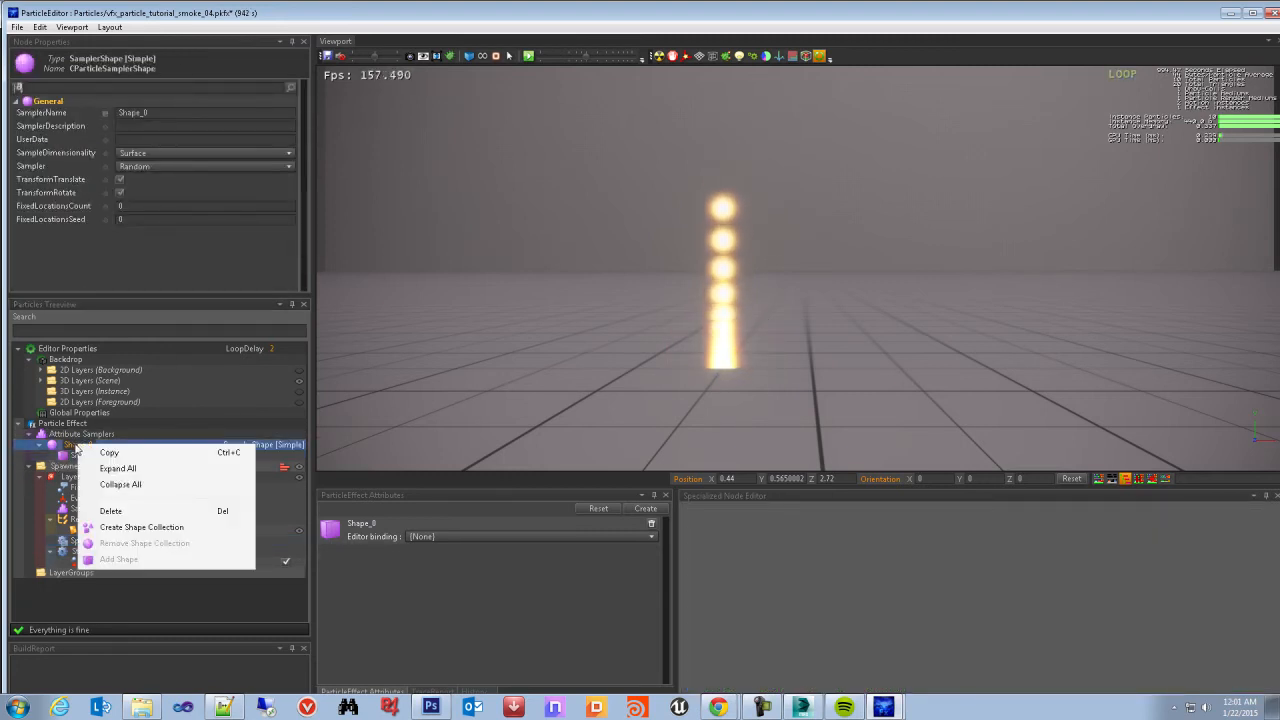
pyautogui.click(126, 508)
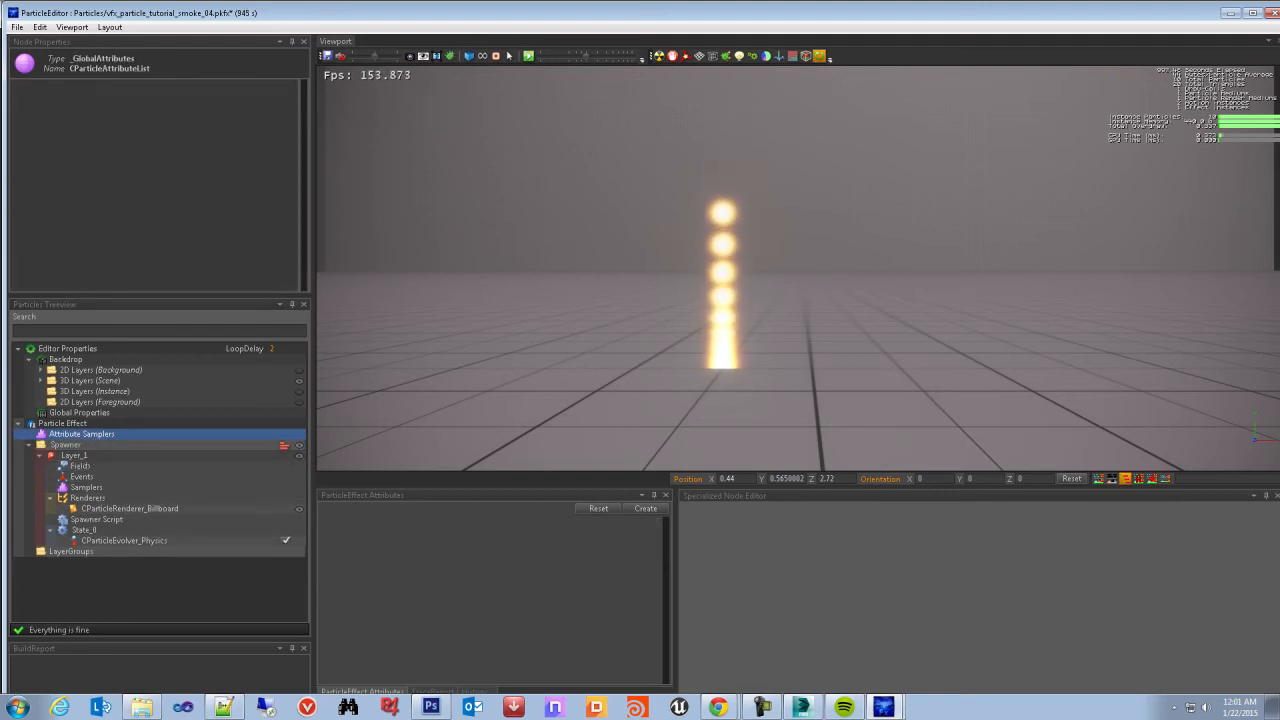
# Compare the properties of the Spawner node with those of Layer_1
pyautogui.click(64, 445)
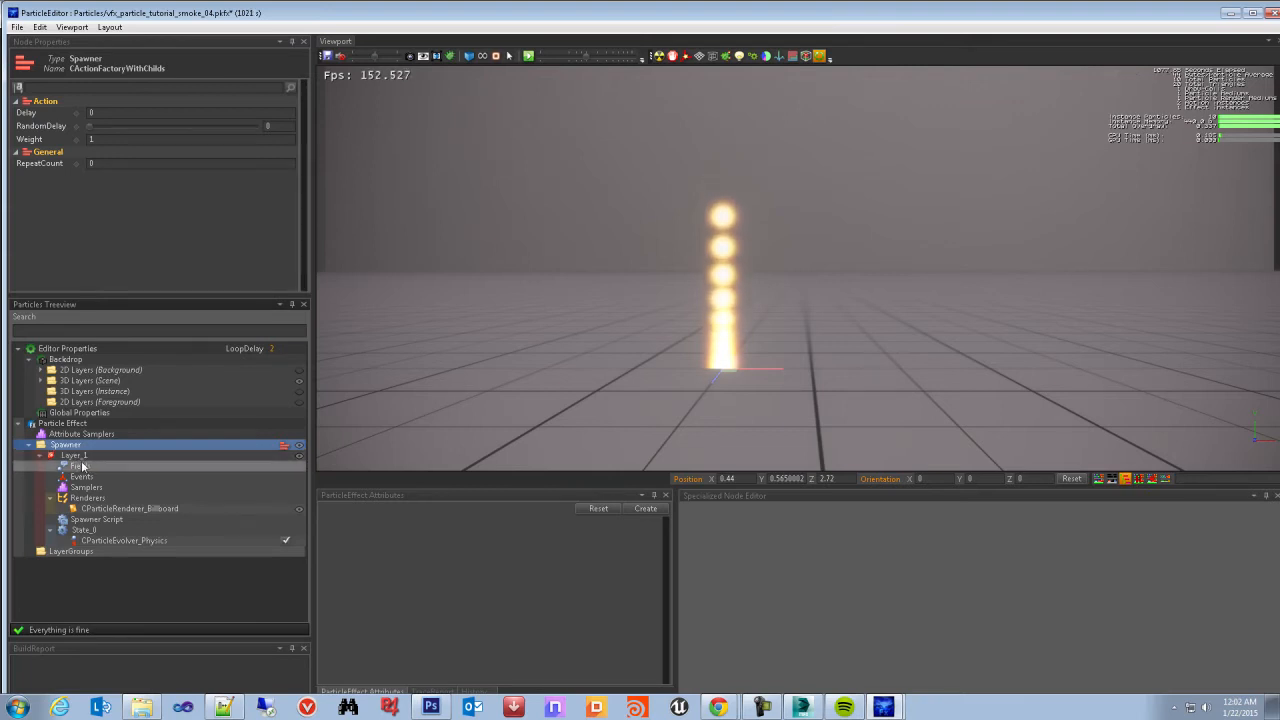
pyautogui.click(73, 456)
pyautogui.click(71, 446)
pyautogui.click(74, 457)
pyautogui.click(74, 447)
pyautogui.click(74, 457)
pyautogui.click(74, 447)
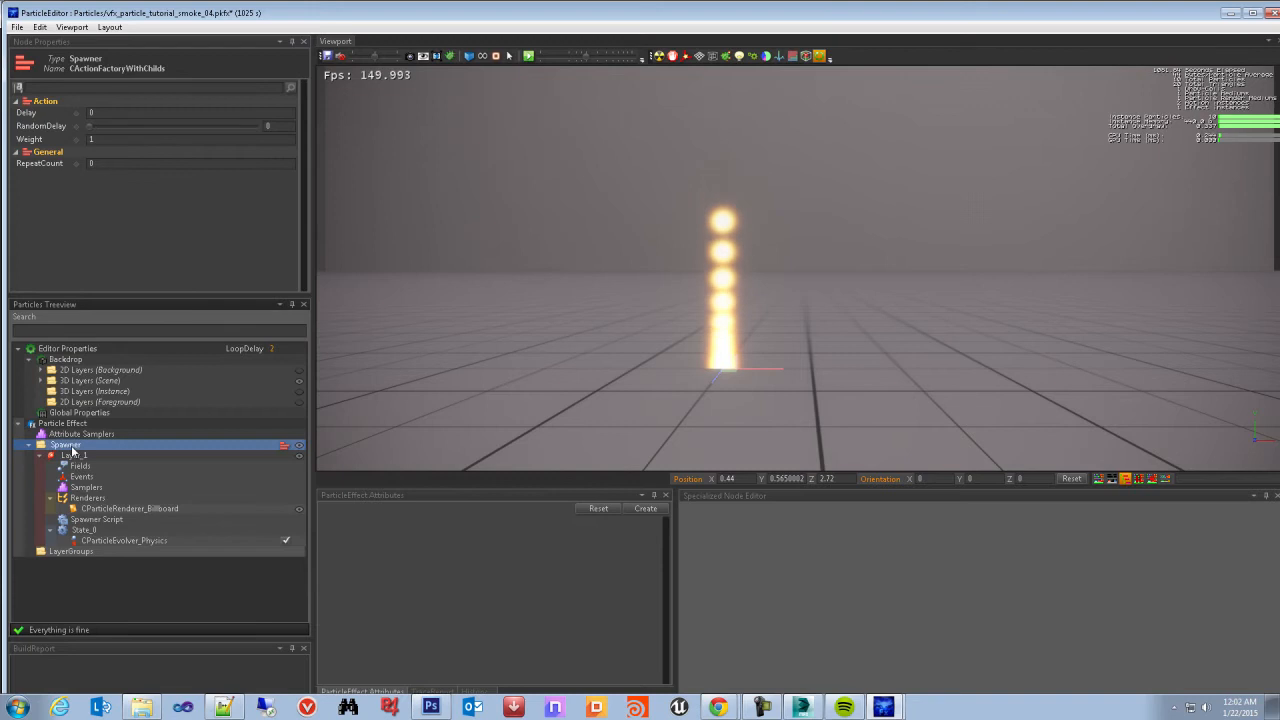
# Add a sound layer, a decal layer and a folder under the Spawner
pyautogui.rightClick(72, 447)
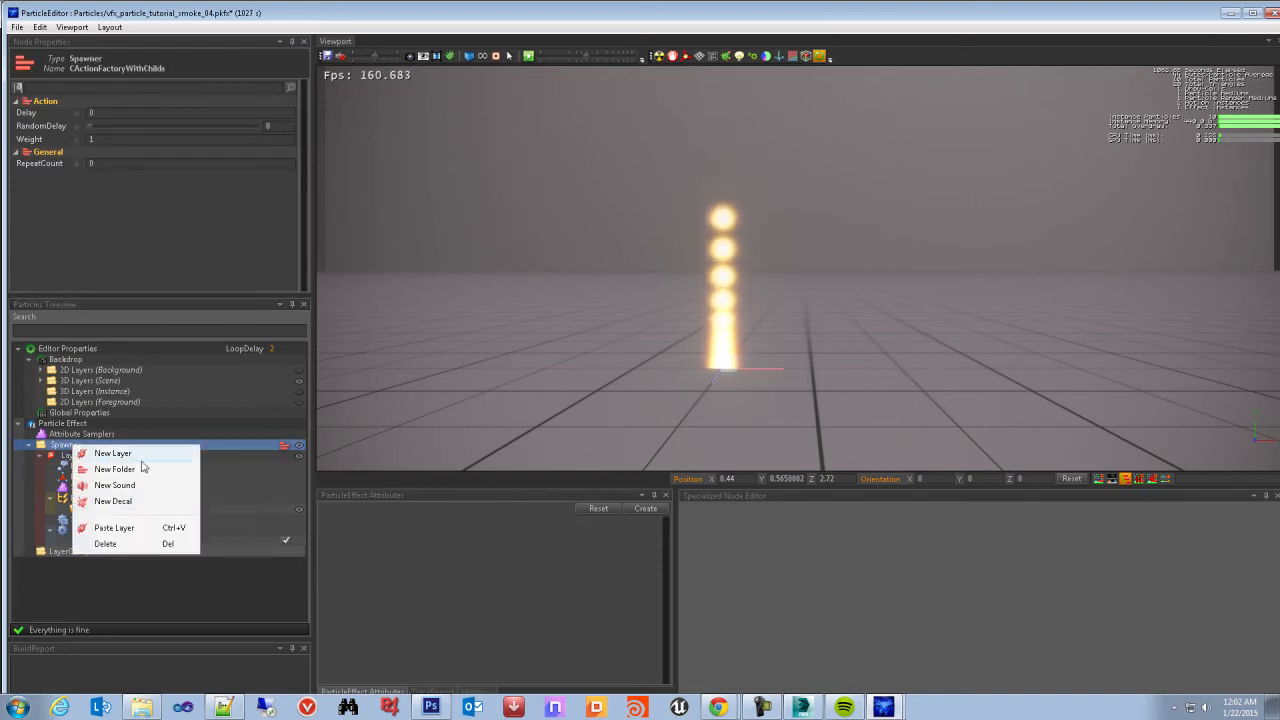
pyautogui.click(134, 486)
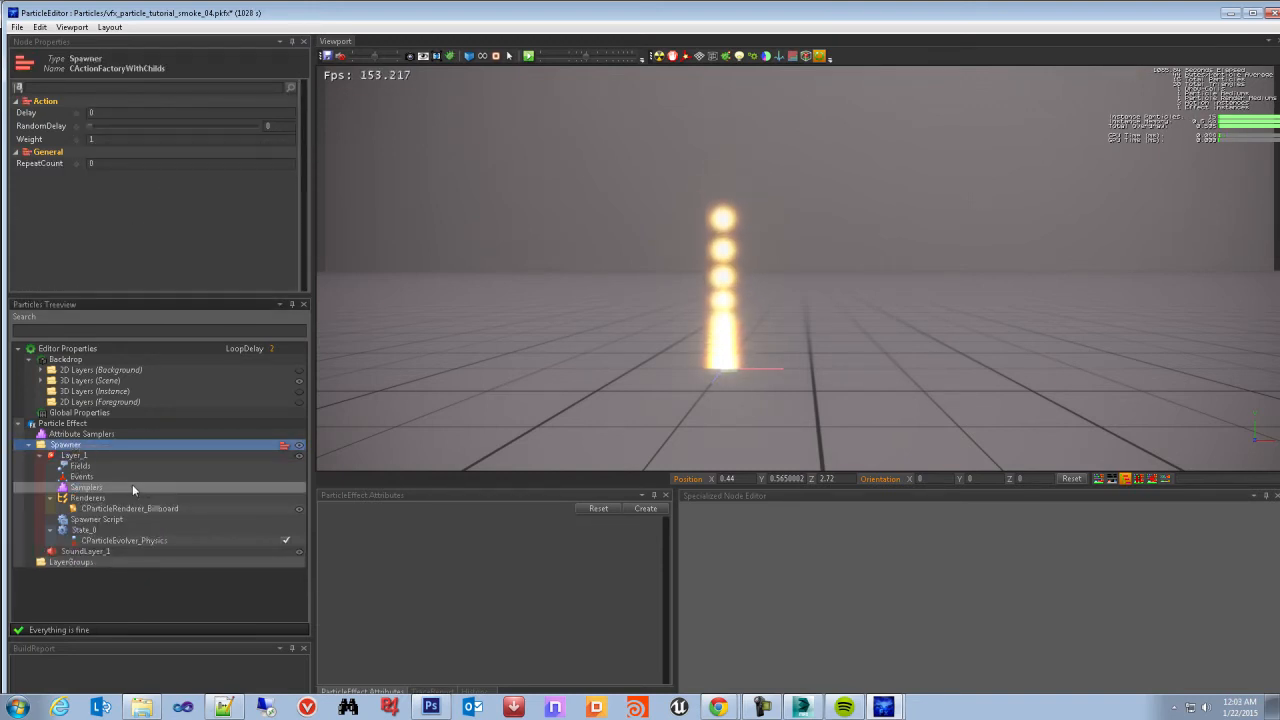
pyautogui.rightClick(75, 451)
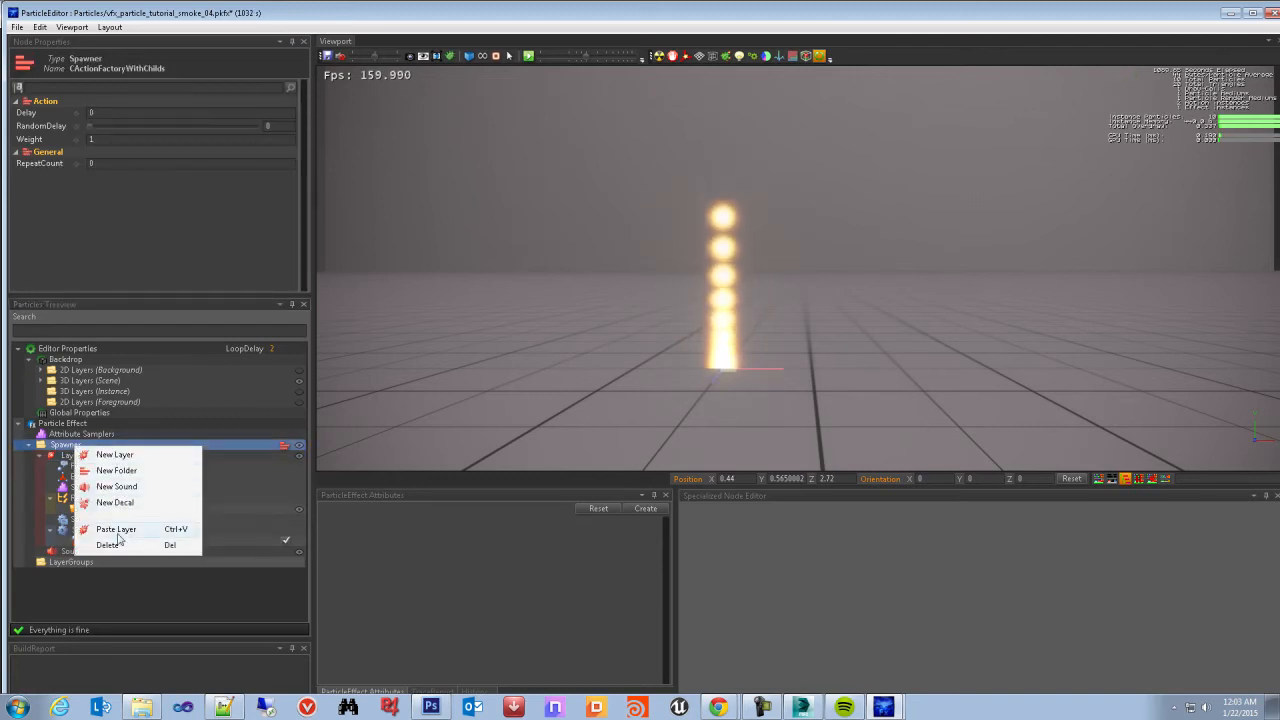
pyautogui.click(122, 503)
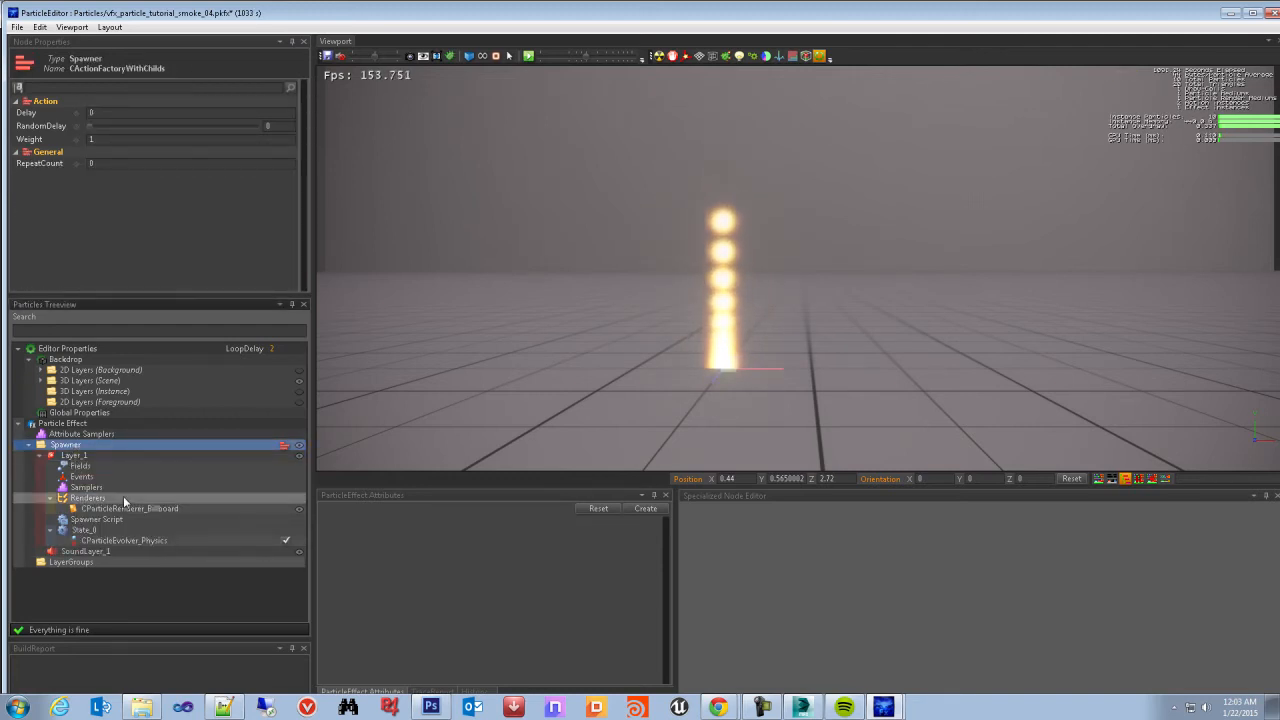
pyautogui.rightClick(70, 452)
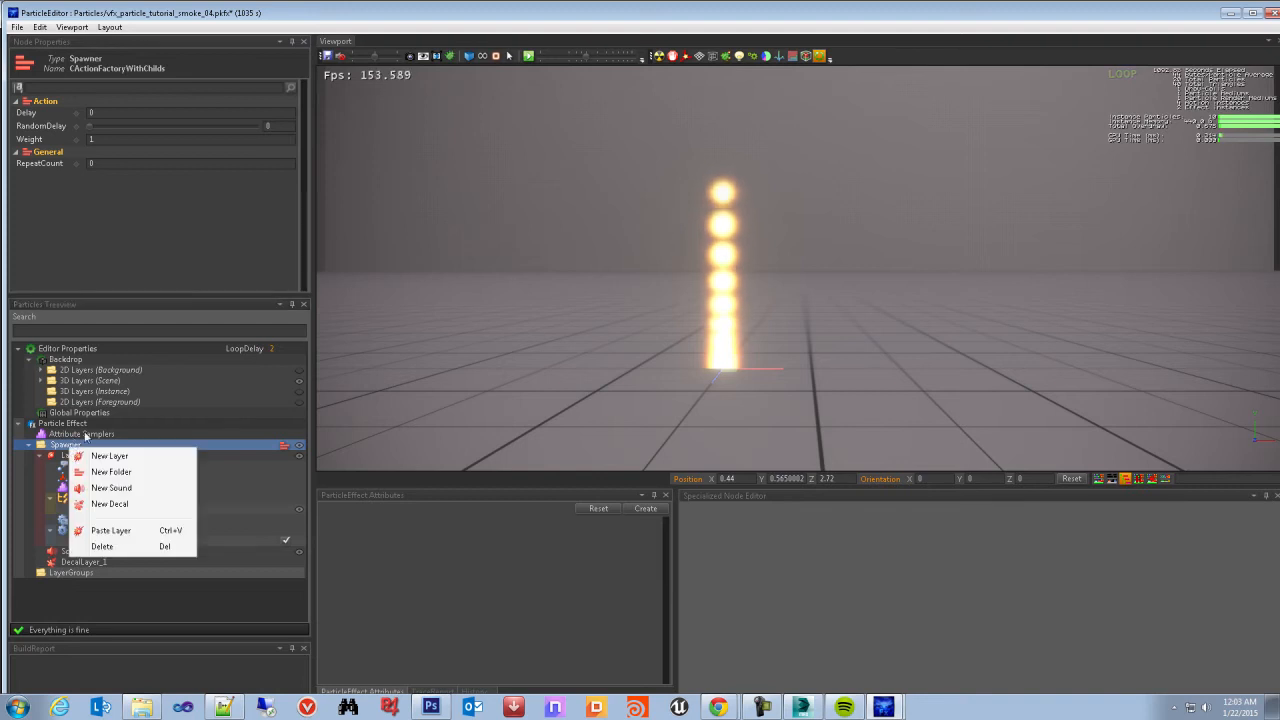
pyautogui.click(136, 473)
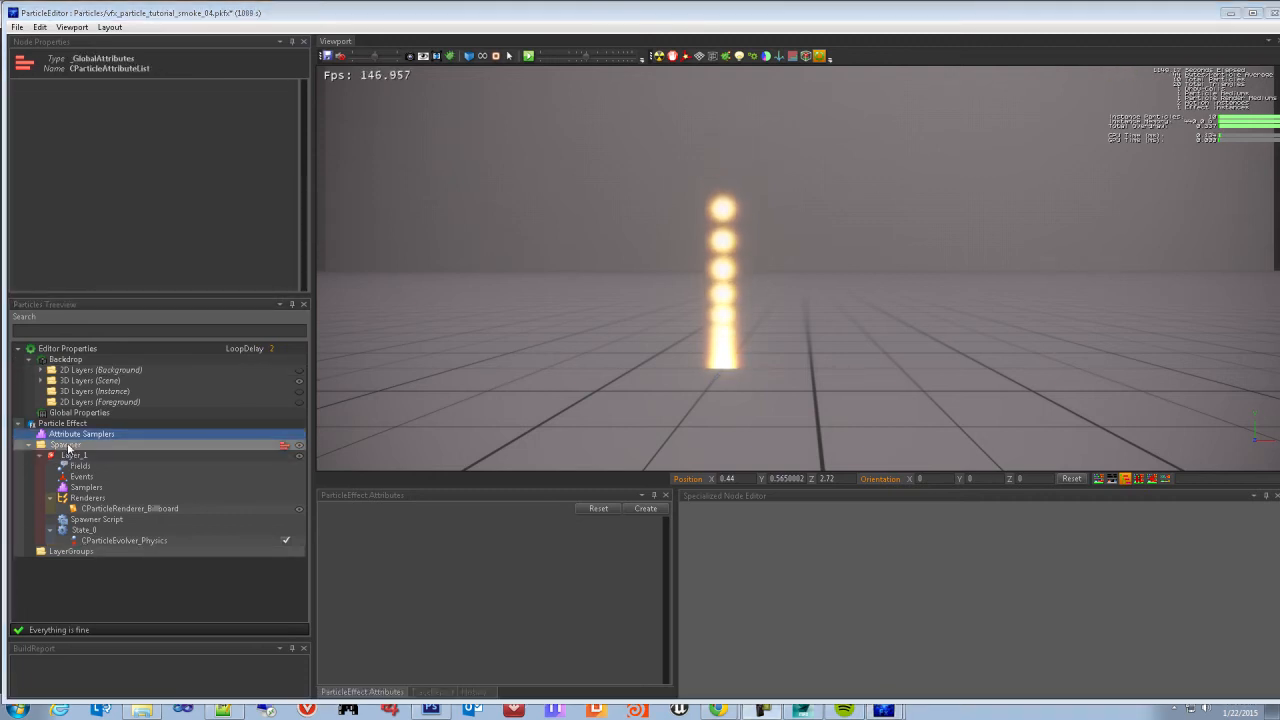
# Review the Spawner's properties and the commands available for adding or deleting its children
pyautogui.click(70, 445)
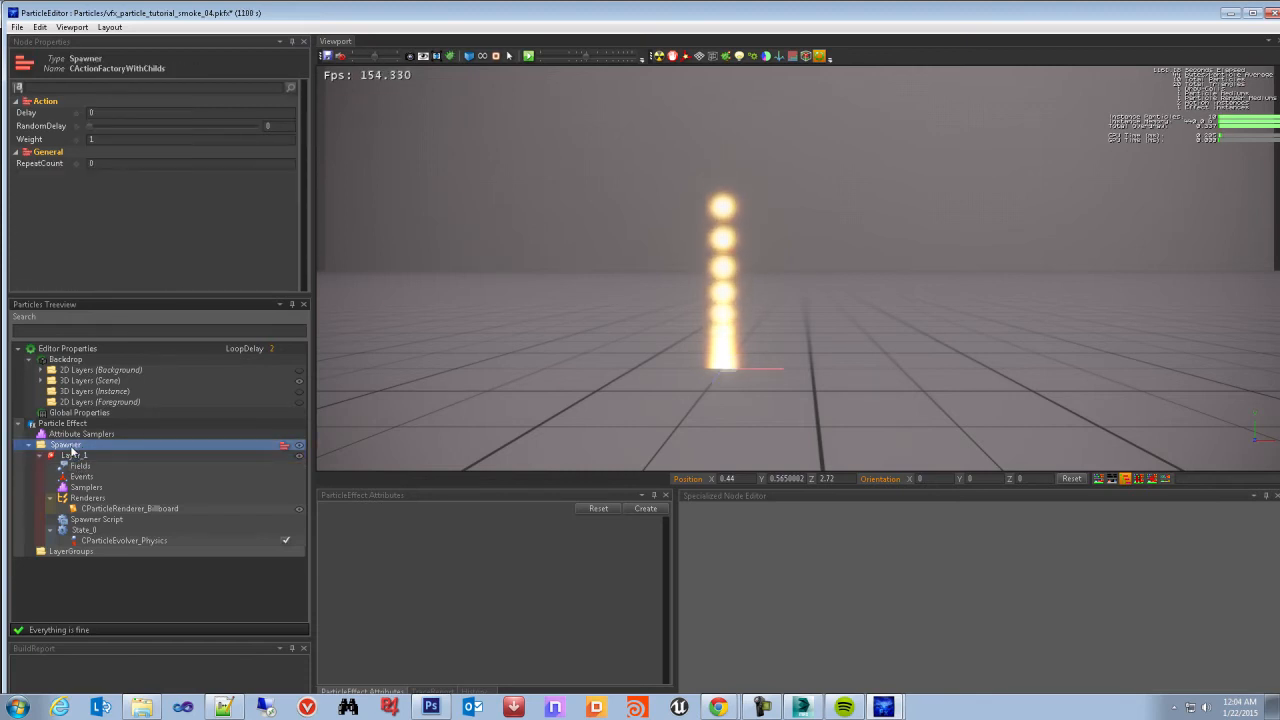
pyautogui.rightClick(76, 445)
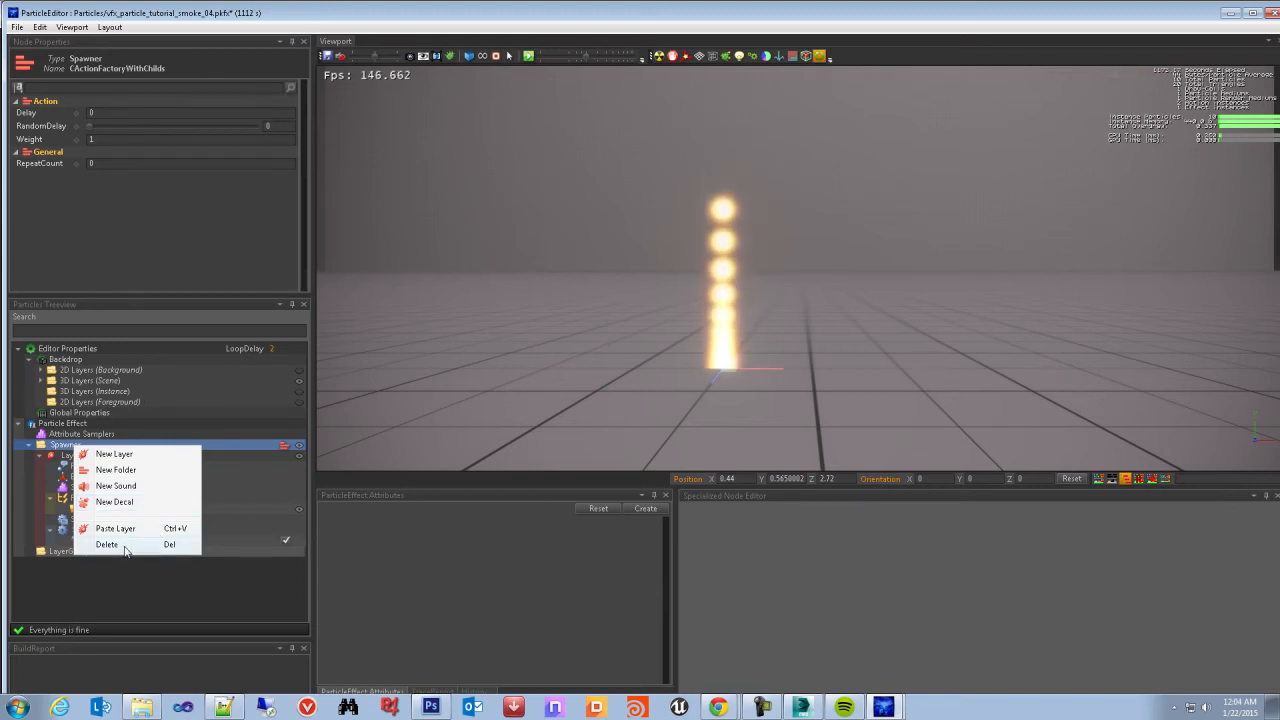
pyautogui.click(60, 485)
# Delete Layer_1 from the Spawner
pyautogui.click(40, 457)
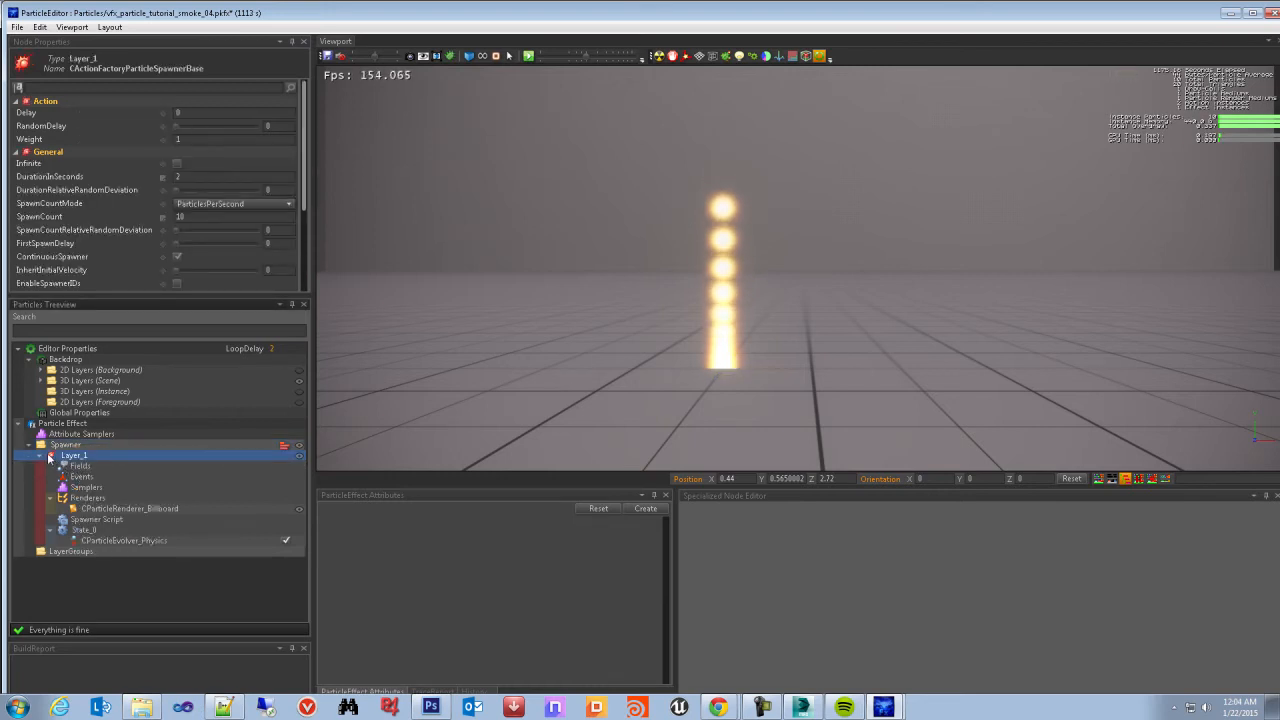
pyautogui.click(40, 456)
pyautogui.click(40, 456)
pyautogui.click(40, 456)
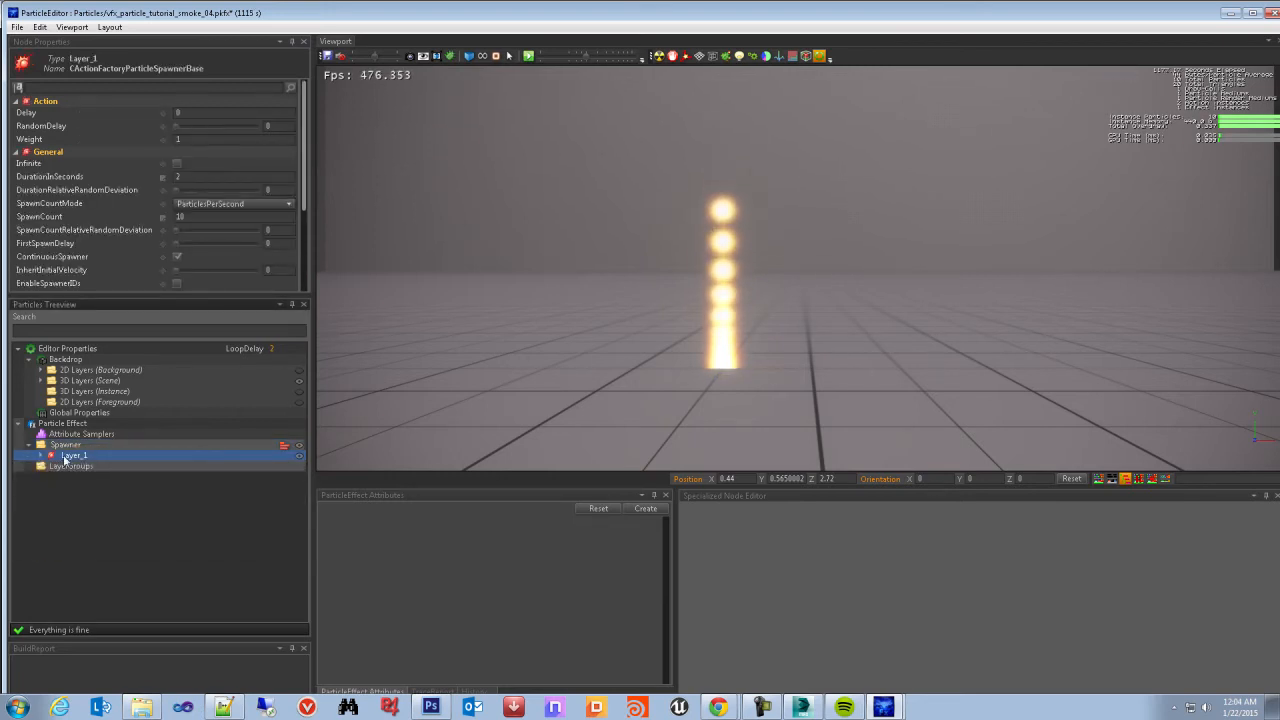
pyautogui.rightClick(76, 460)
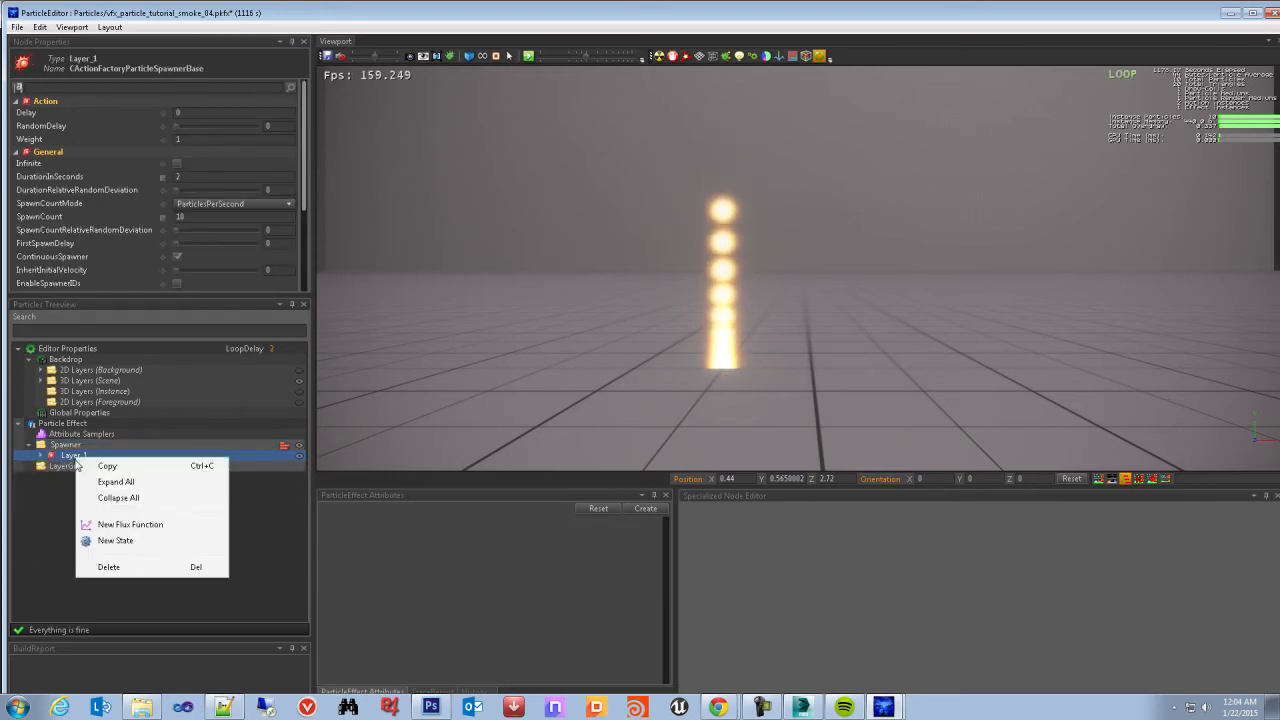
pyautogui.click(109, 567)
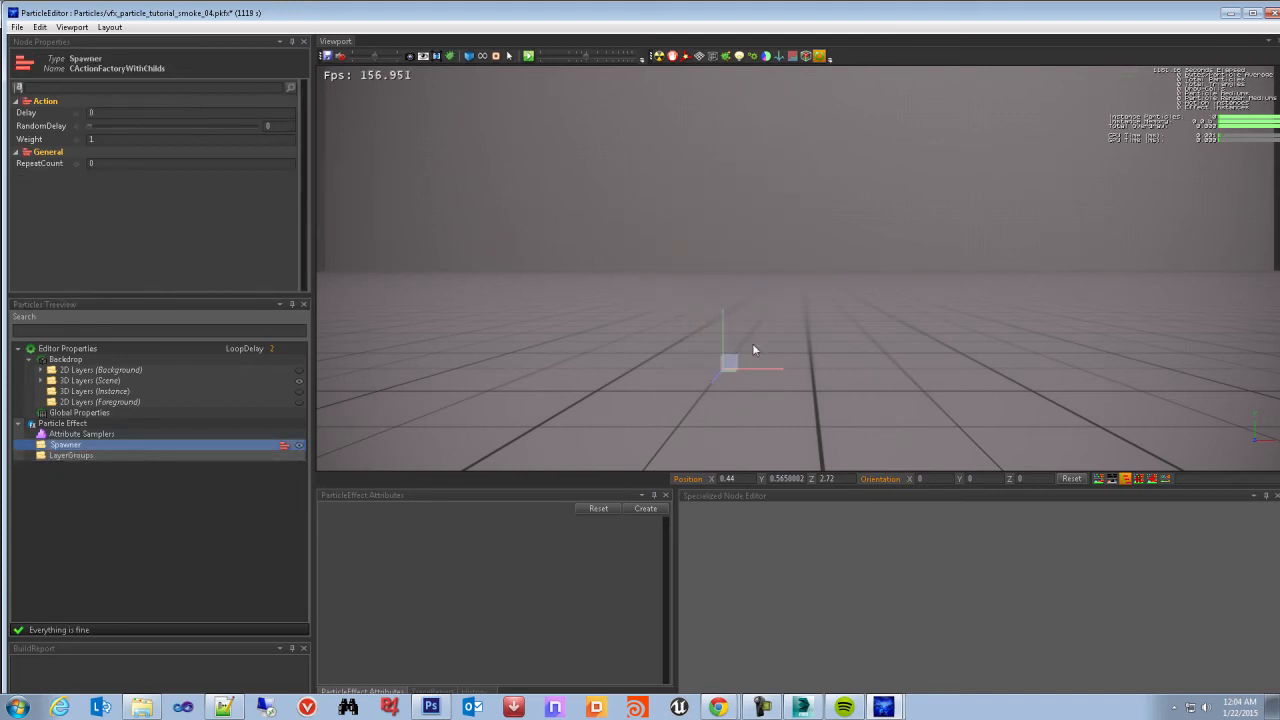
# Create a new particle layer under the Spawner and select it
pyautogui.rightClick(64, 444)
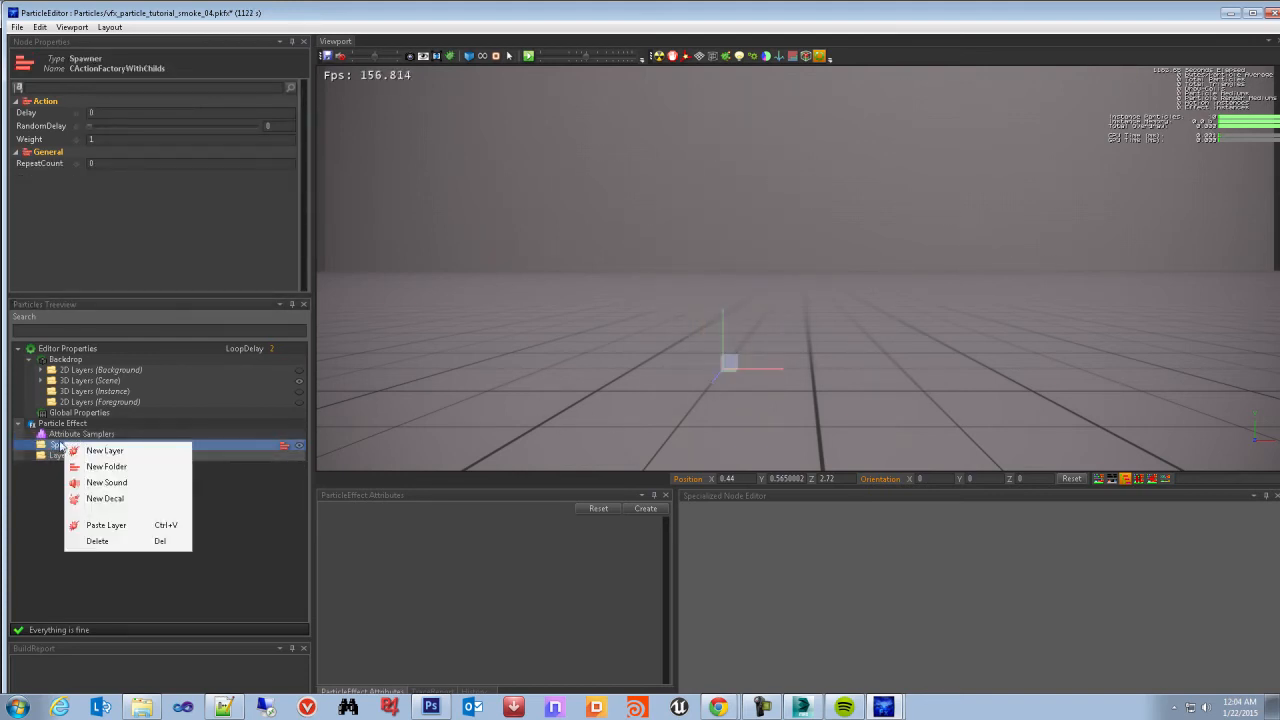
pyautogui.click(124, 451)
pyautogui.click(72, 455)
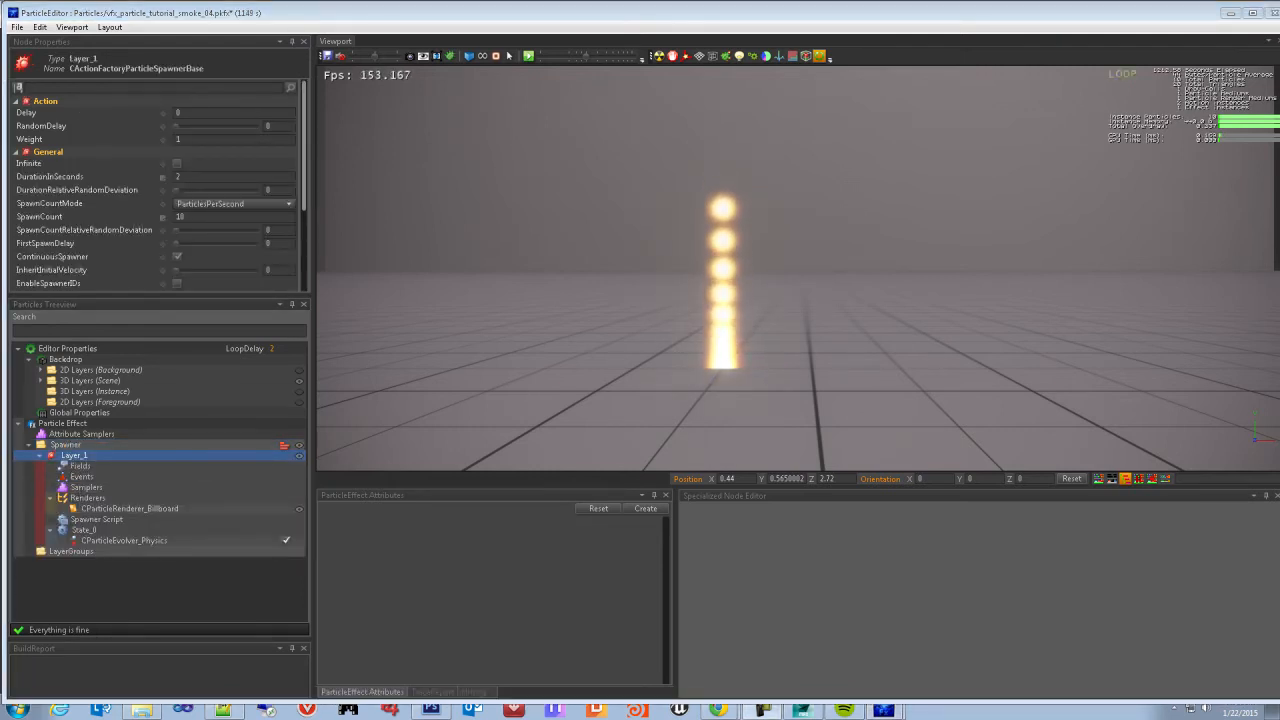
# Examine Layer_1 and the properties of its Fields, Events and Samplers nodes
pyautogui.click(101, 477)
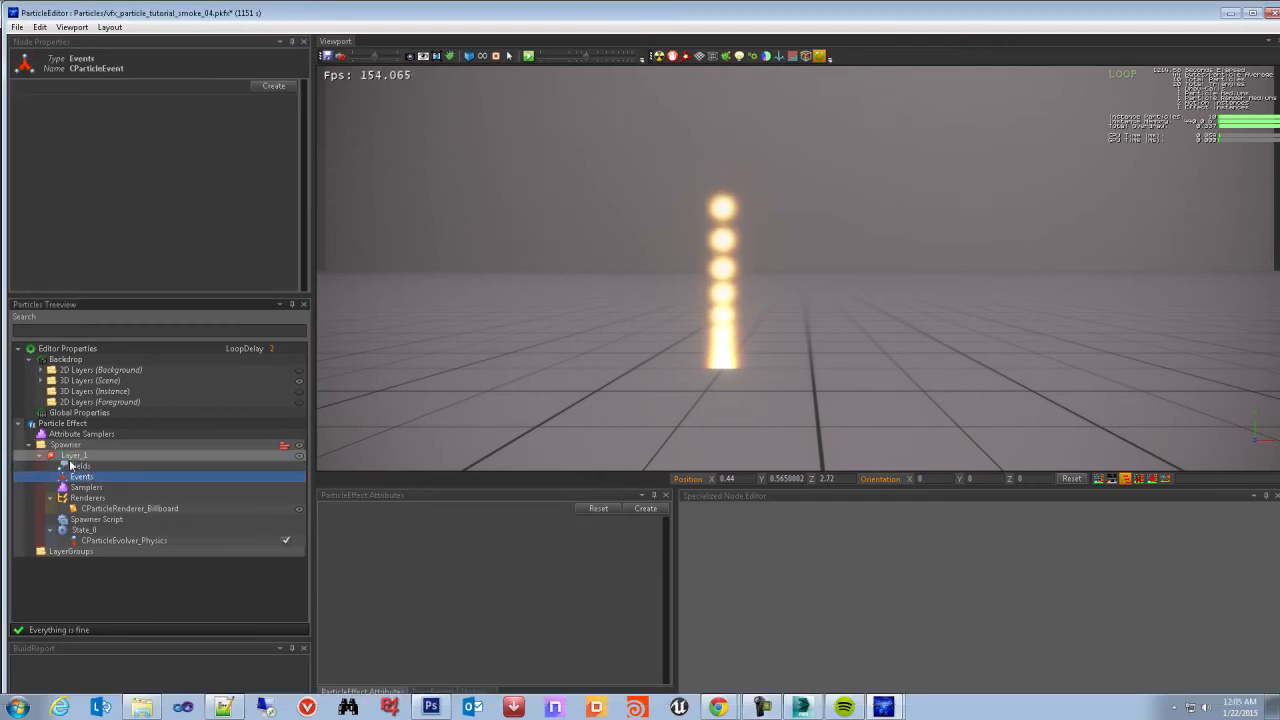
pyautogui.click(75, 457)
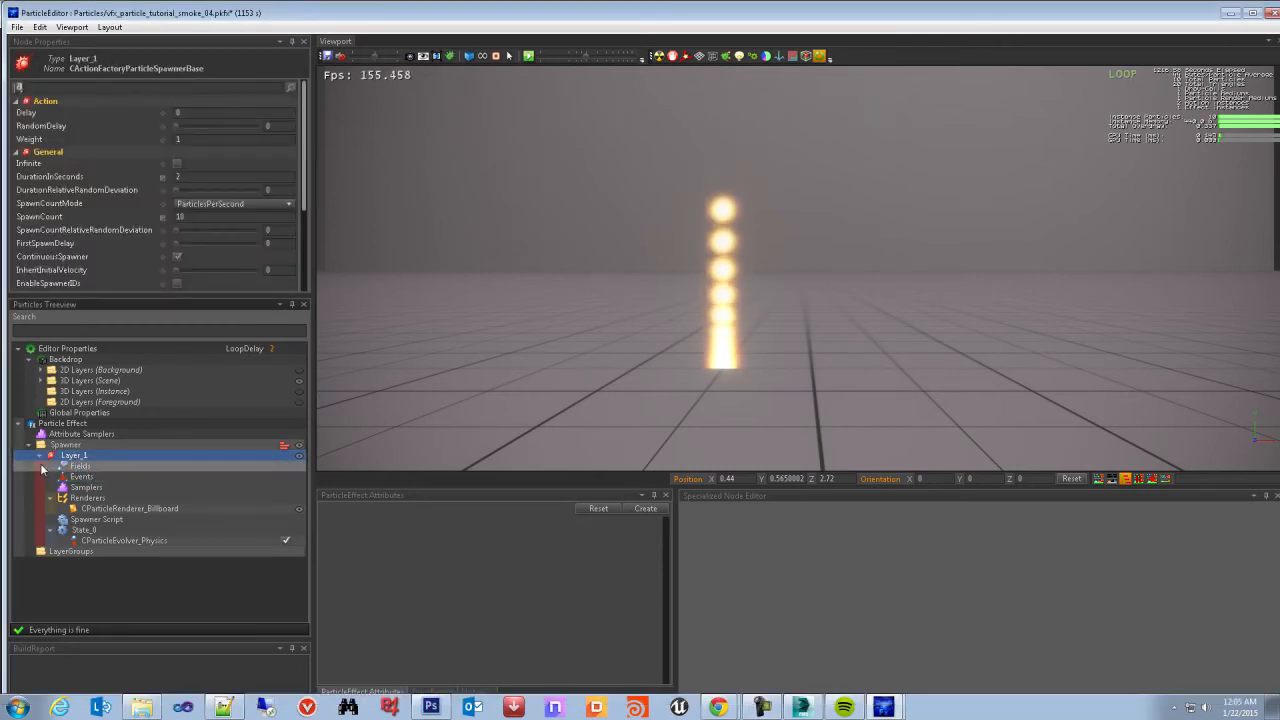
pyautogui.click(40, 456)
pyautogui.click(40, 456)
pyautogui.click(80, 467)
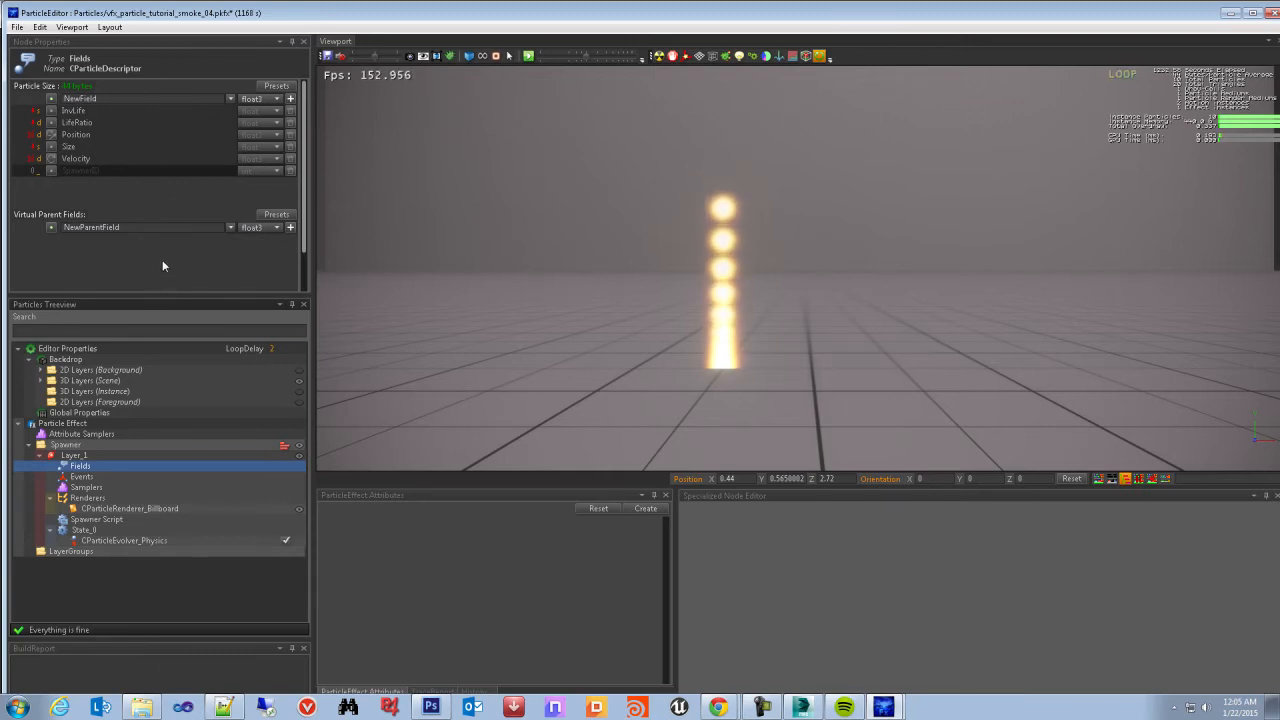
pyautogui.click(82, 477)
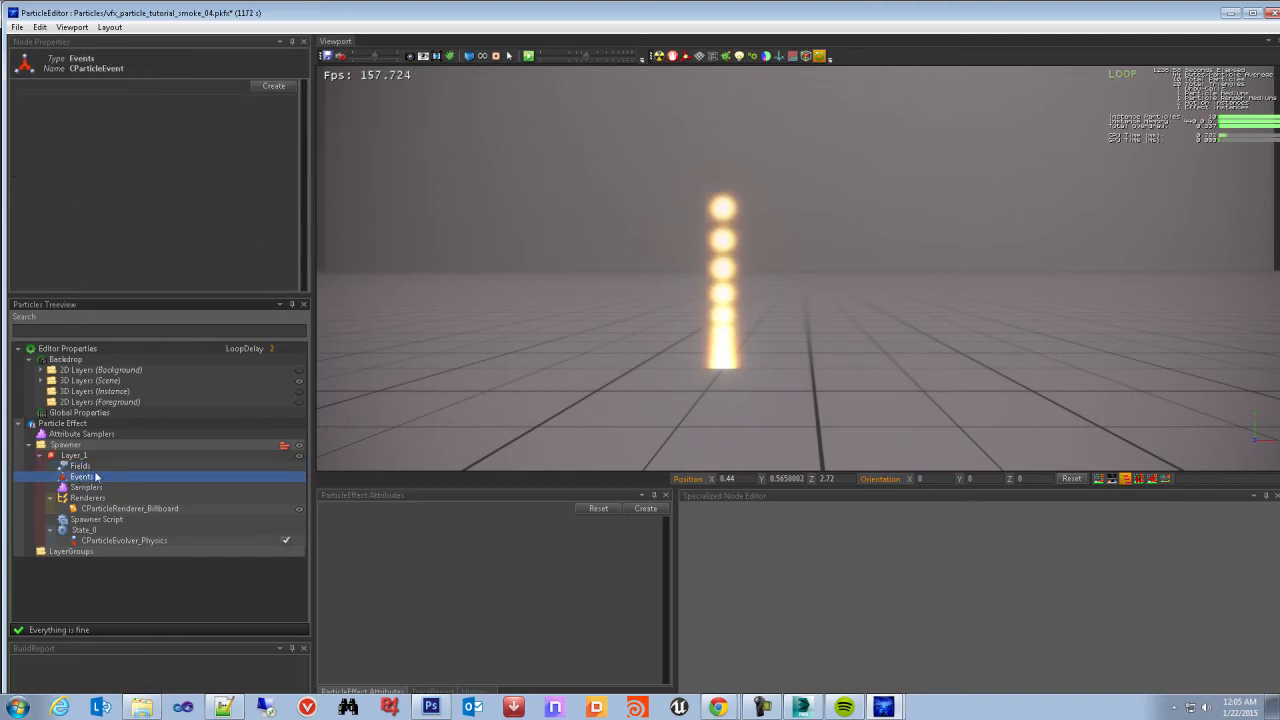
pyautogui.click(88, 487)
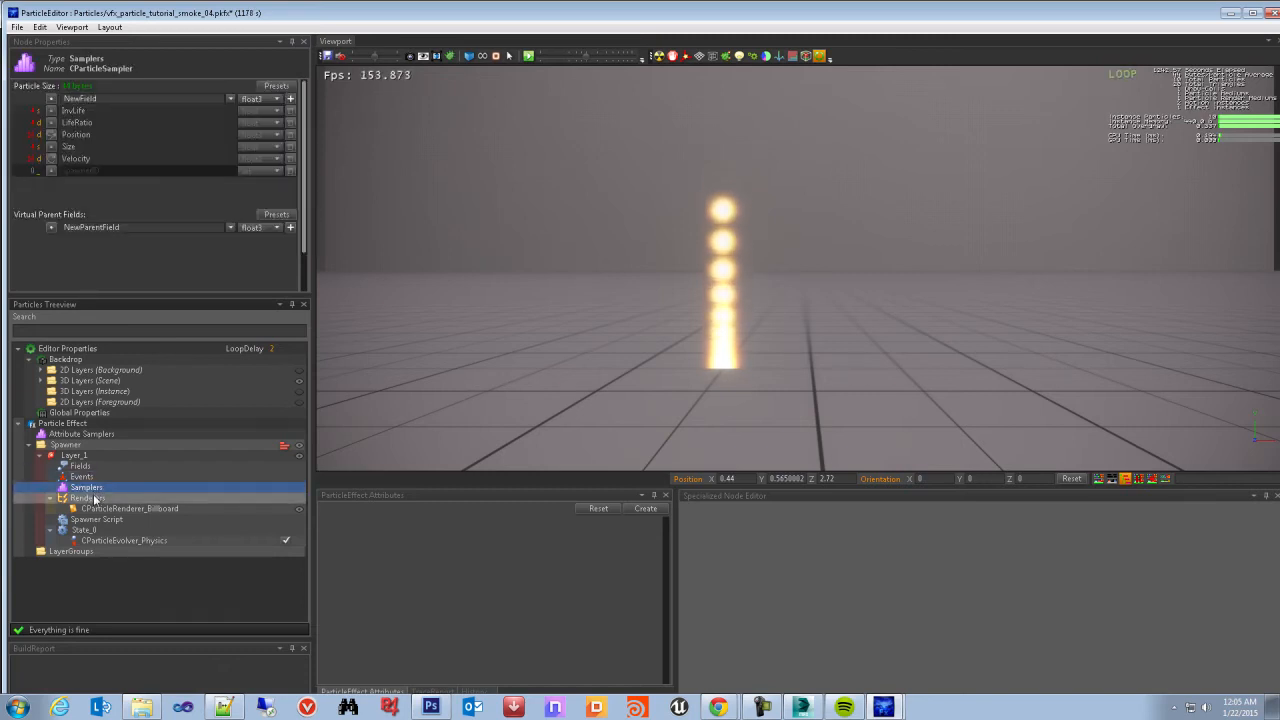
# Review the sampler types that can be added under Layer_1's Samplers node, such as curve, shape and texture
pyautogui.rightClick(90, 487)
pyautogui.click(87, 490)
pyautogui.rightClick(86, 492)
pyautogui.moveTo(178, 548)
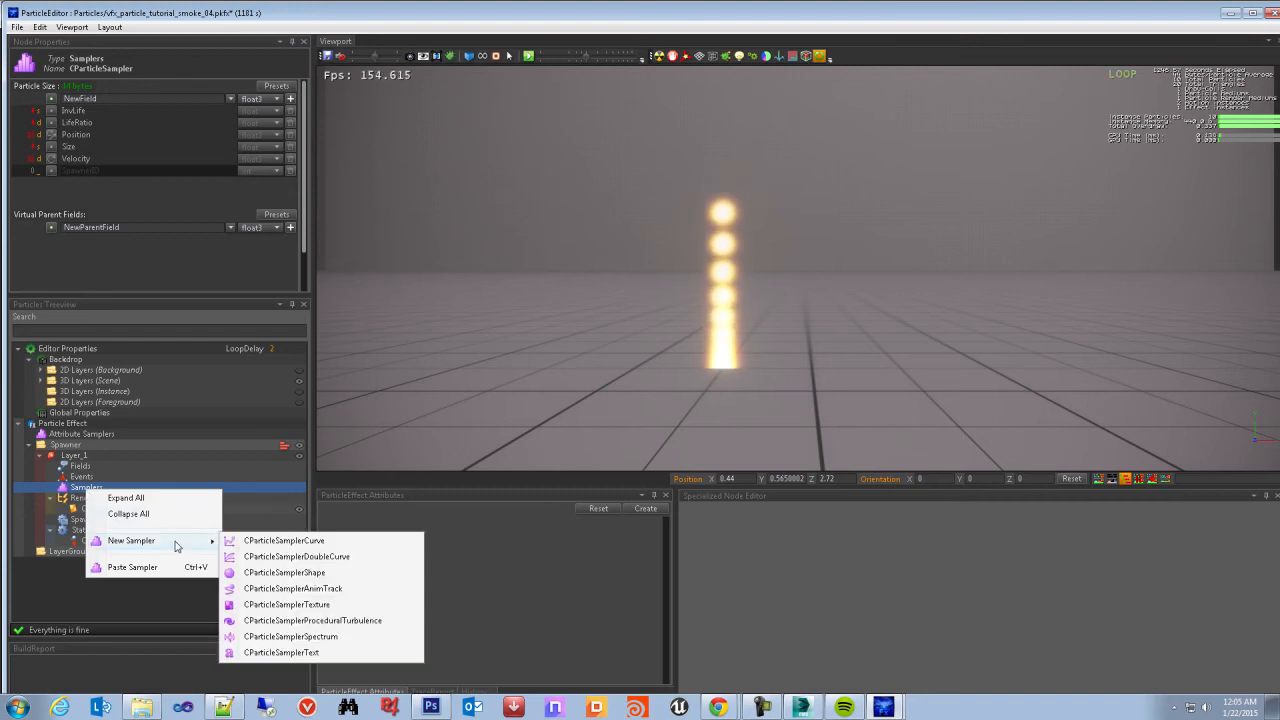
pyautogui.click(84, 477)
pyautogui.click(85, 488)
# Add a second particle layer under the Spawner
pyautogui.click(65, 444)
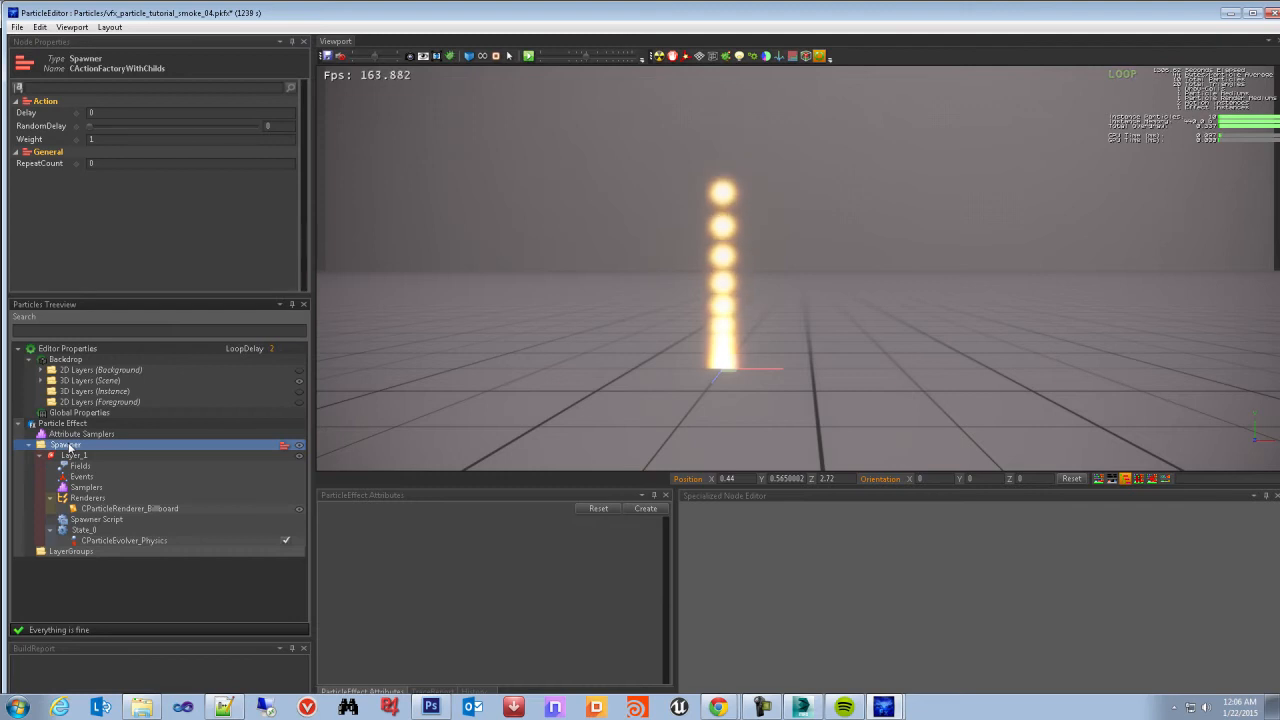
pyautogui.rightClick(70, 448)
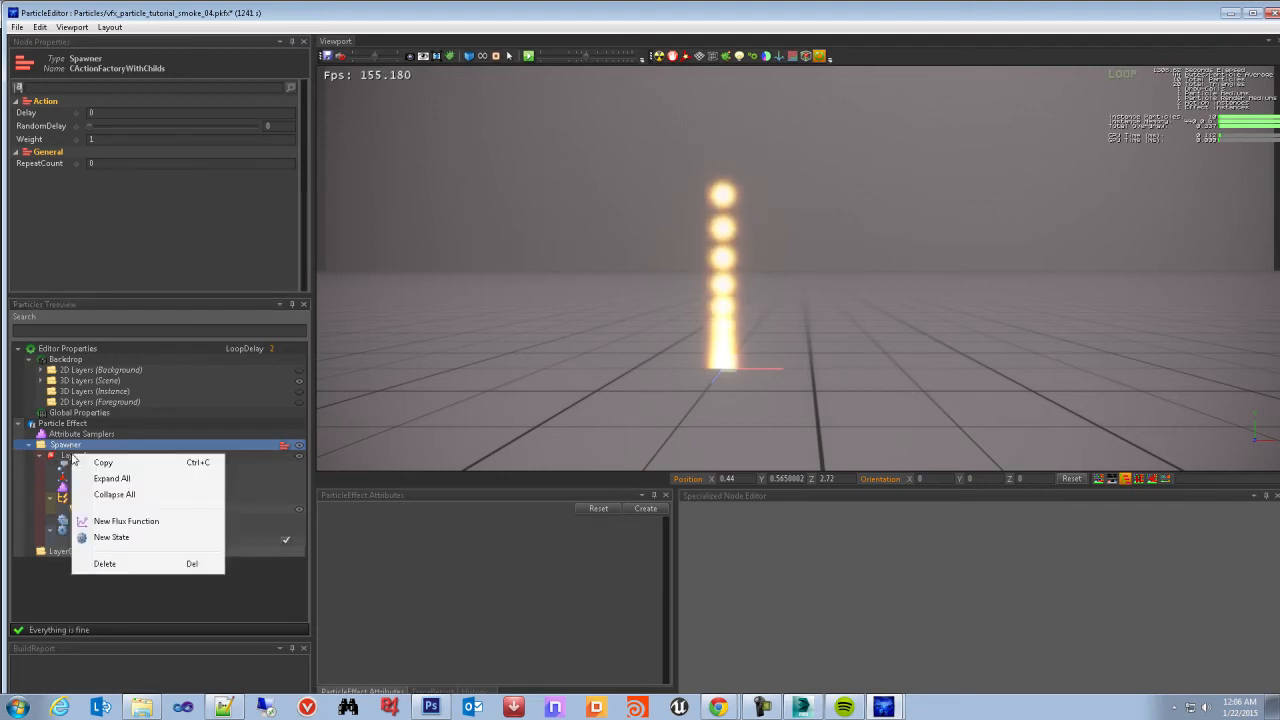
pyautogui.rightClick(72, 447)
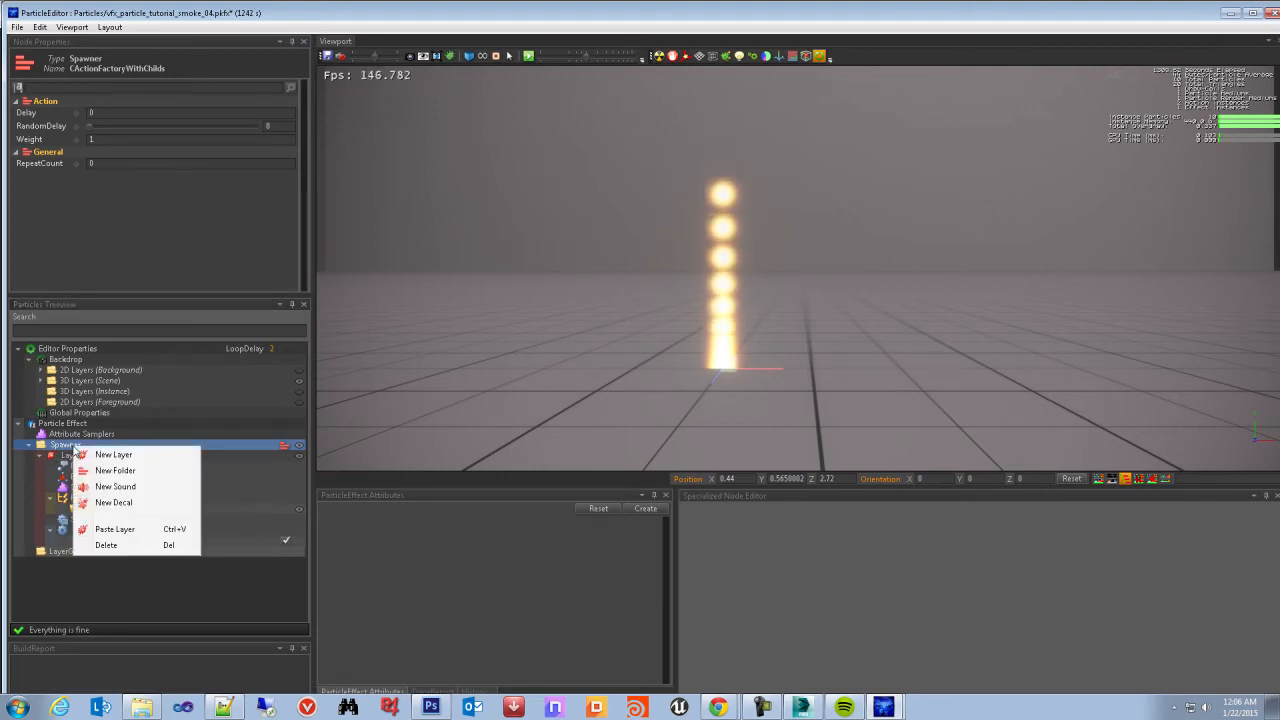
pyautogui.click(144, 456)
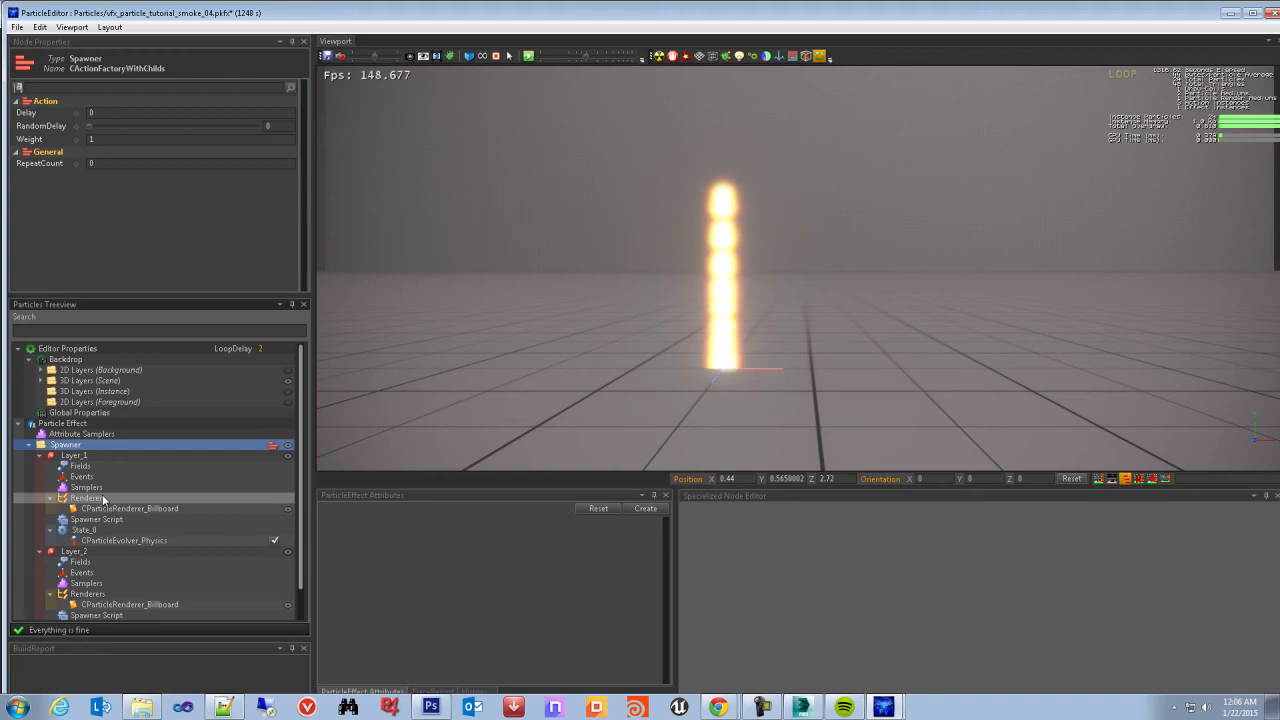
# Delete Layer_1 from the Spawner
pyautogui.rightClick(67, 448)
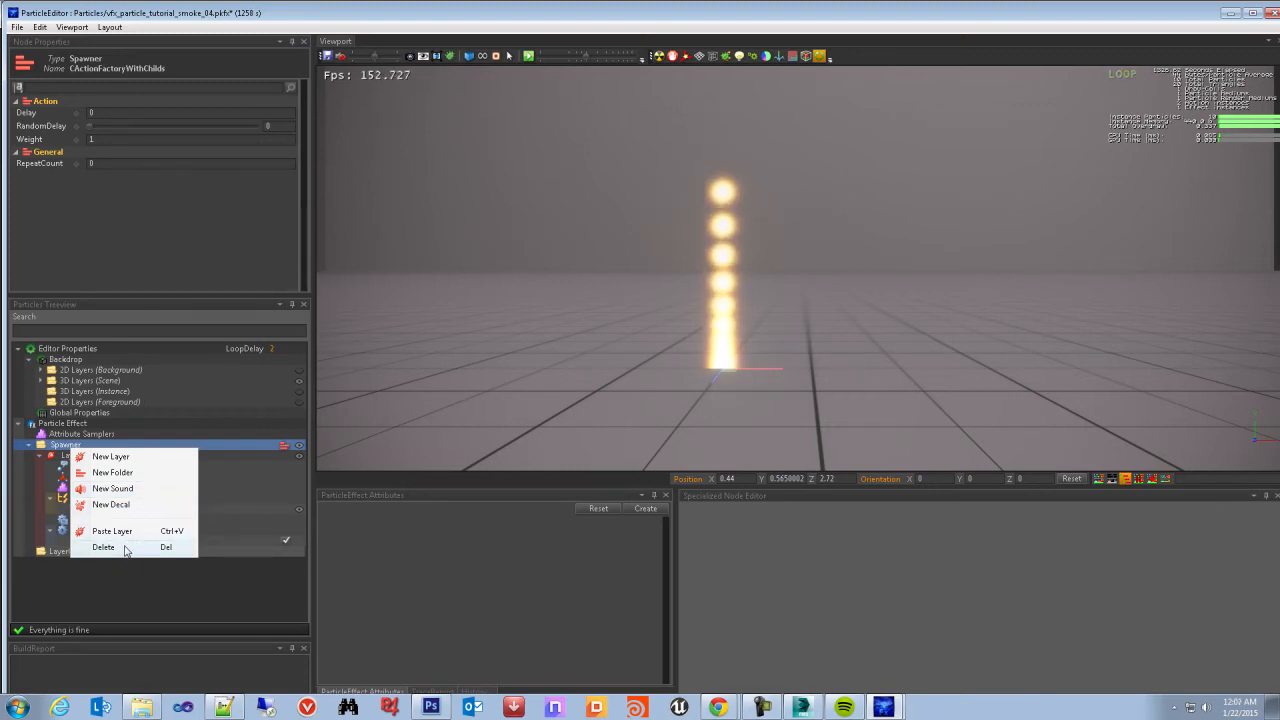
pyautogui.click(62, 445)
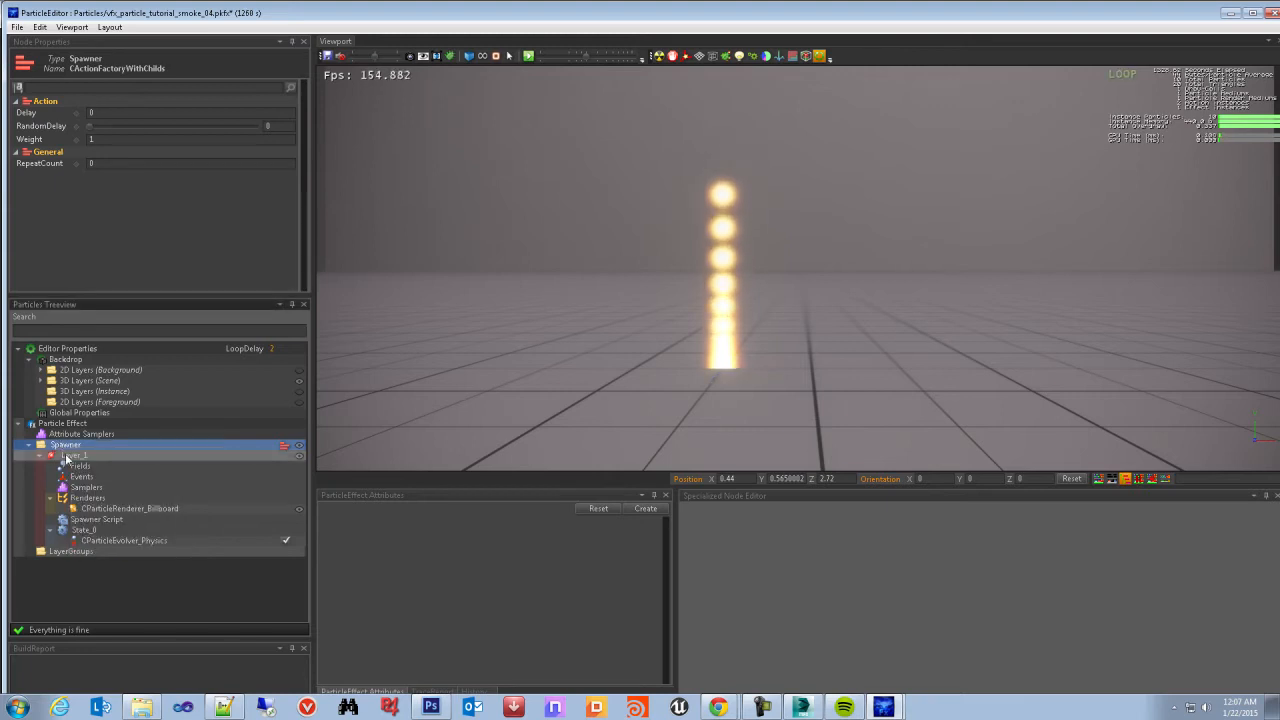
pyautogui.click(64, 455)
pyautogui.rightClick(64, 455)
pyautogui.click(58, 436)
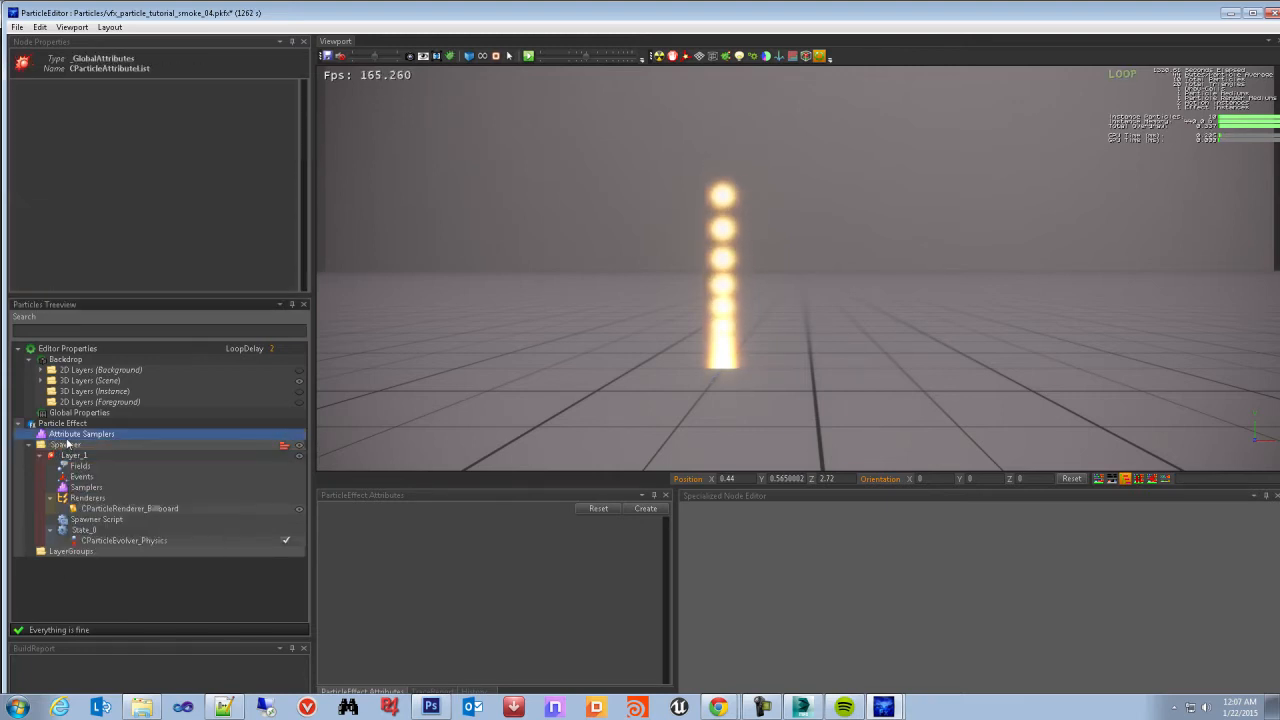
pyautogui.click(71, 447)
pyautogui.rightClick(74, 454)
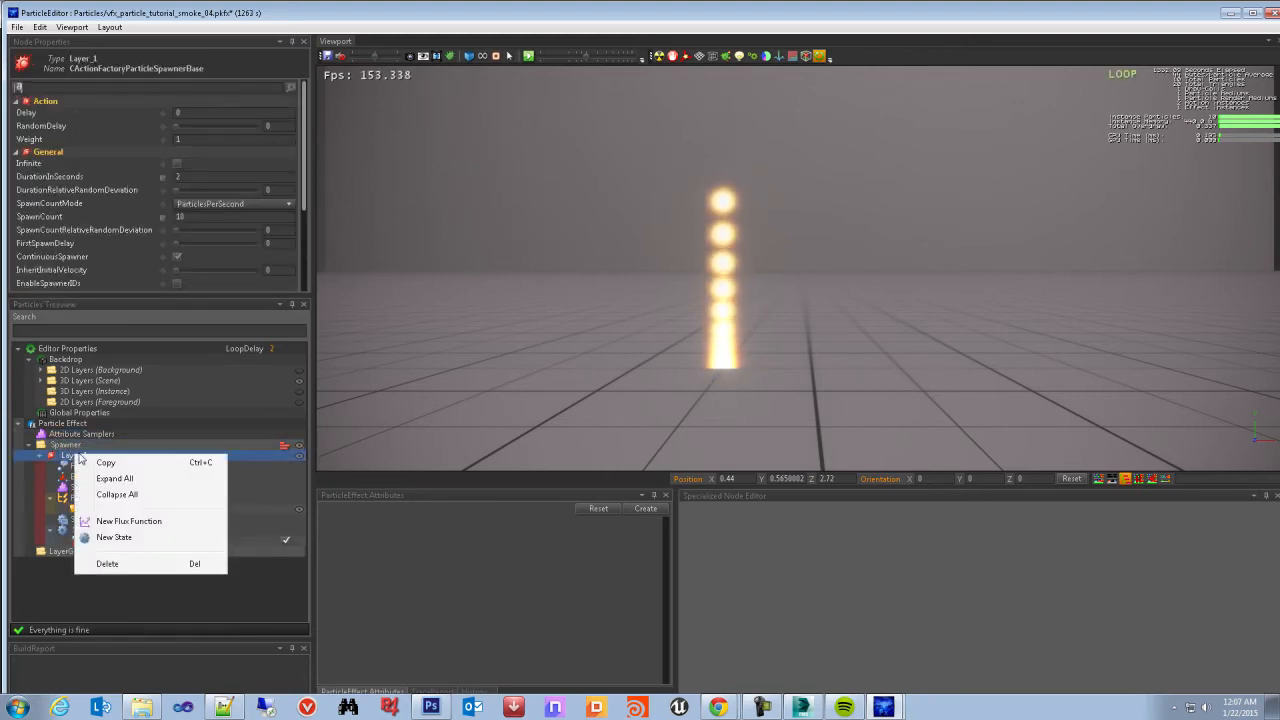
pyautogui.click(108, 564)
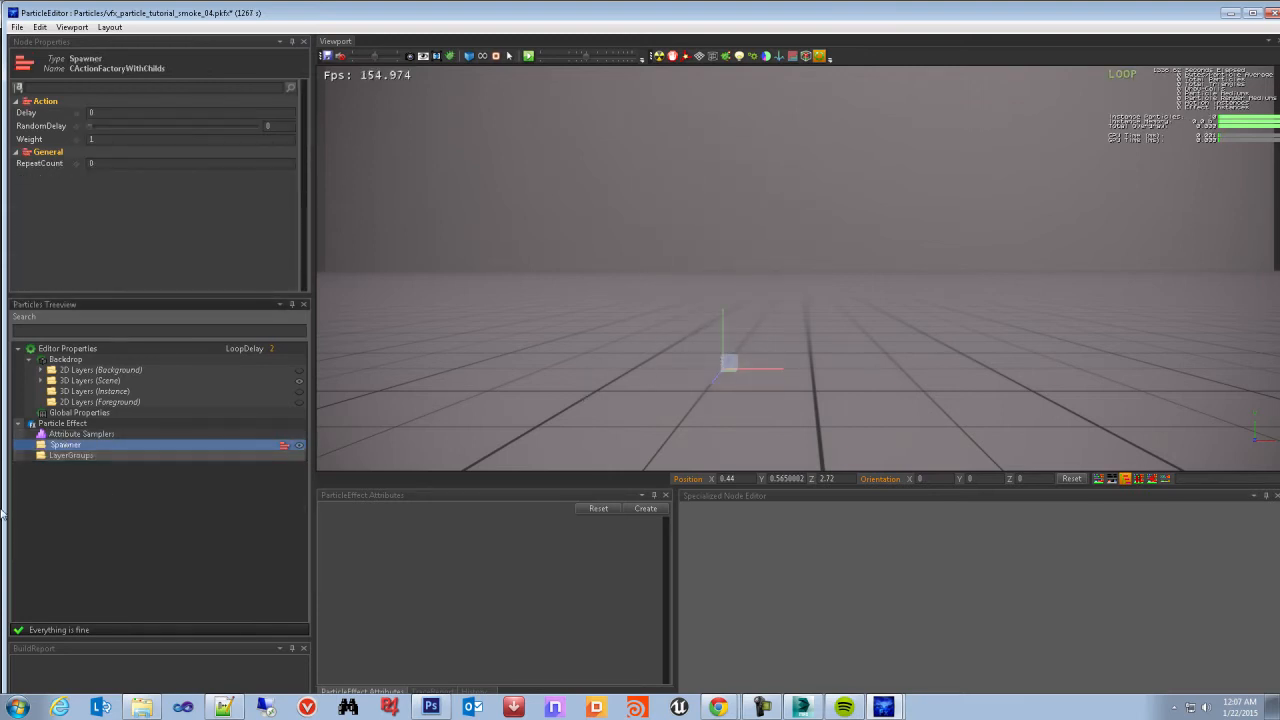
# Add a new particle layer to the empty Spawner and display its properties
pyautogui.click(62, 455)
pyautogui.click(62, 445)
pyautogui.rightClick(63, 446)
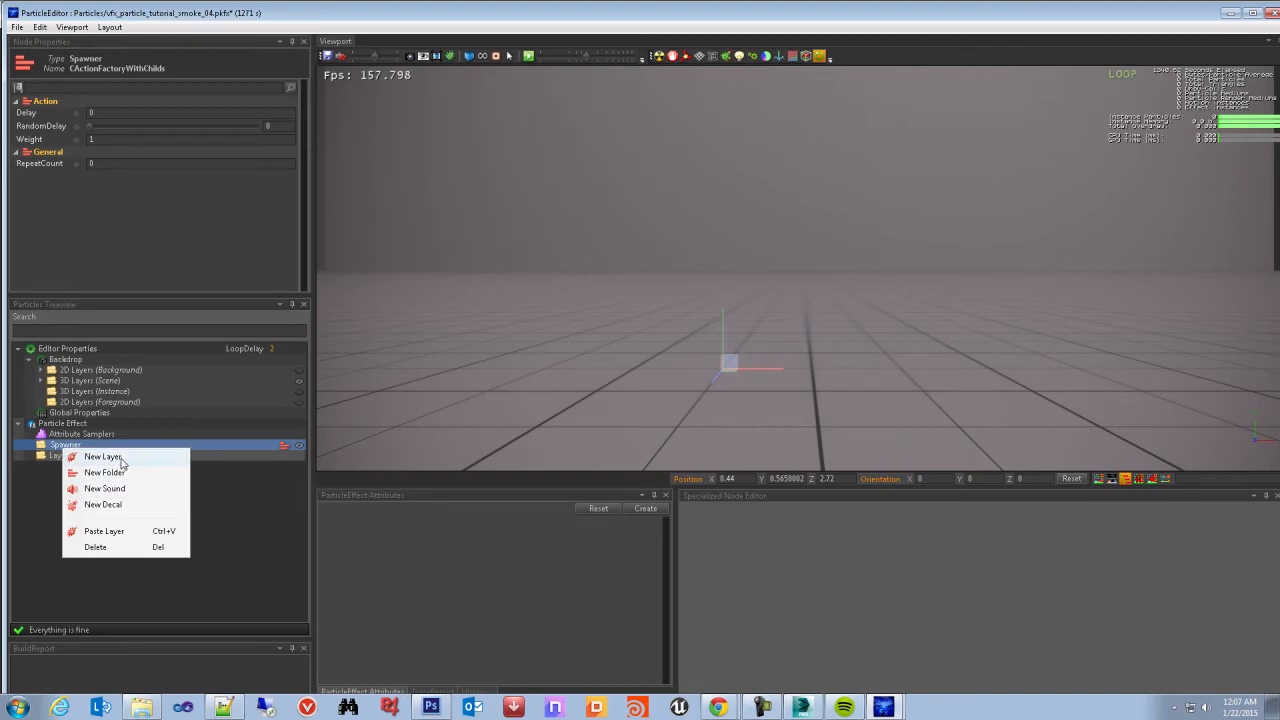
pyautogui.click(120, 458)
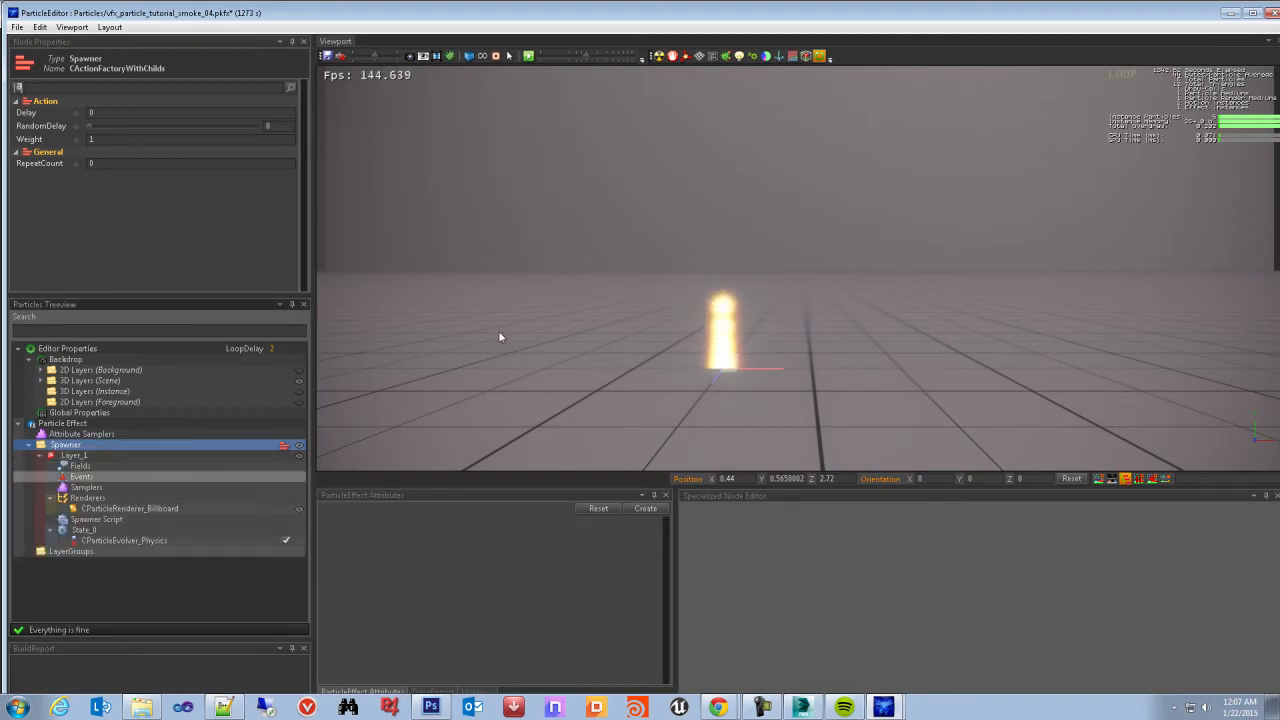
pyautogui.click(74, 456)
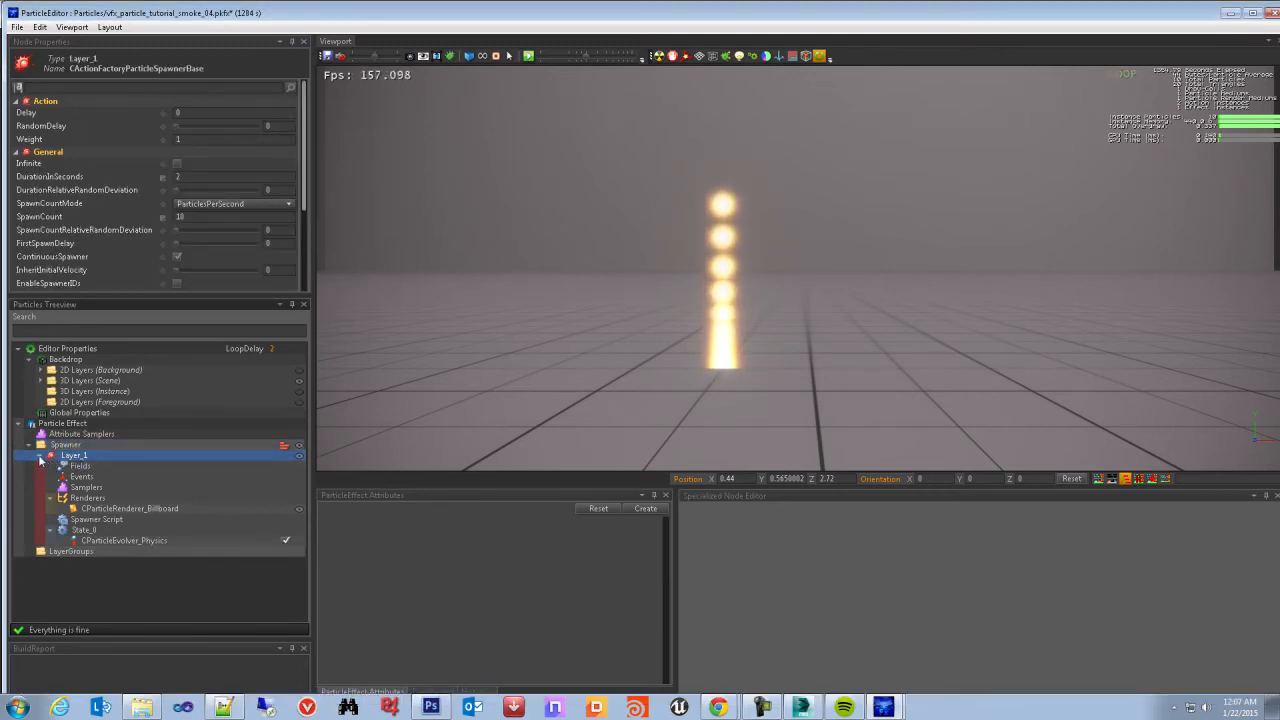
# Collapse and re-expand Layer_1's child nodes, and toggle the layer's visibility off and on
pyautogui.doubleClick(63, 457)
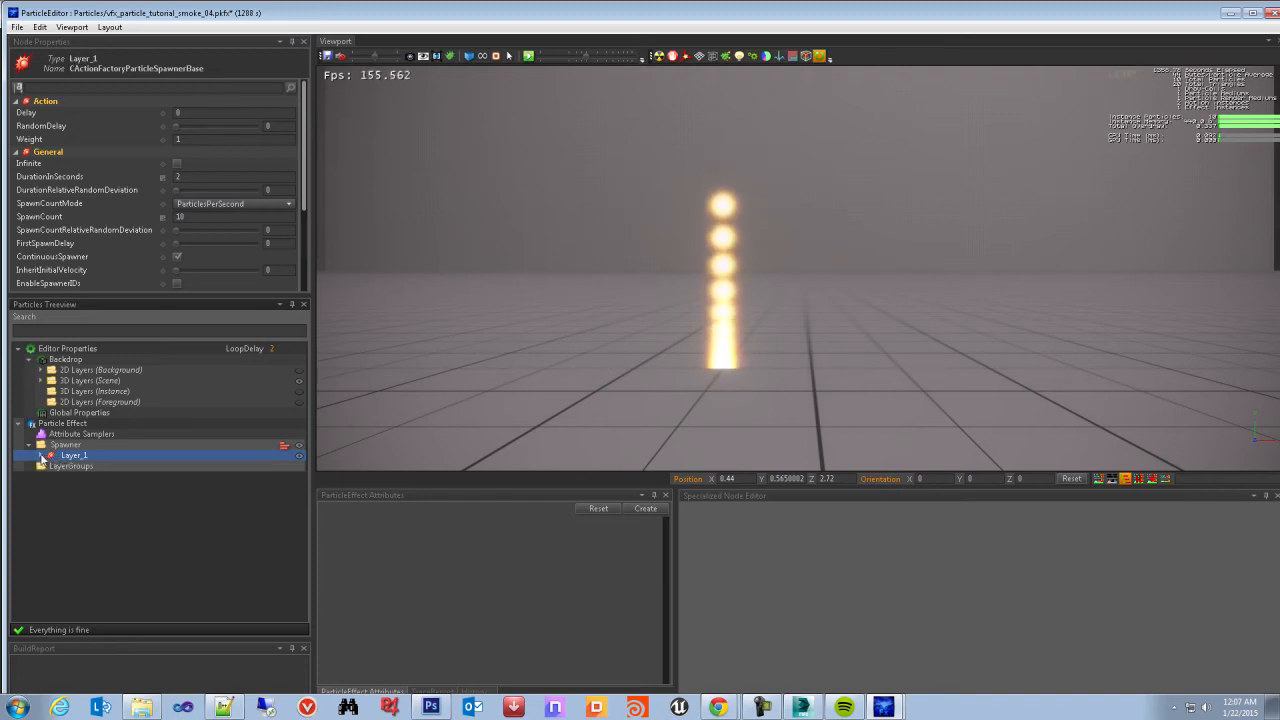
pyautogui.click(41, 457)
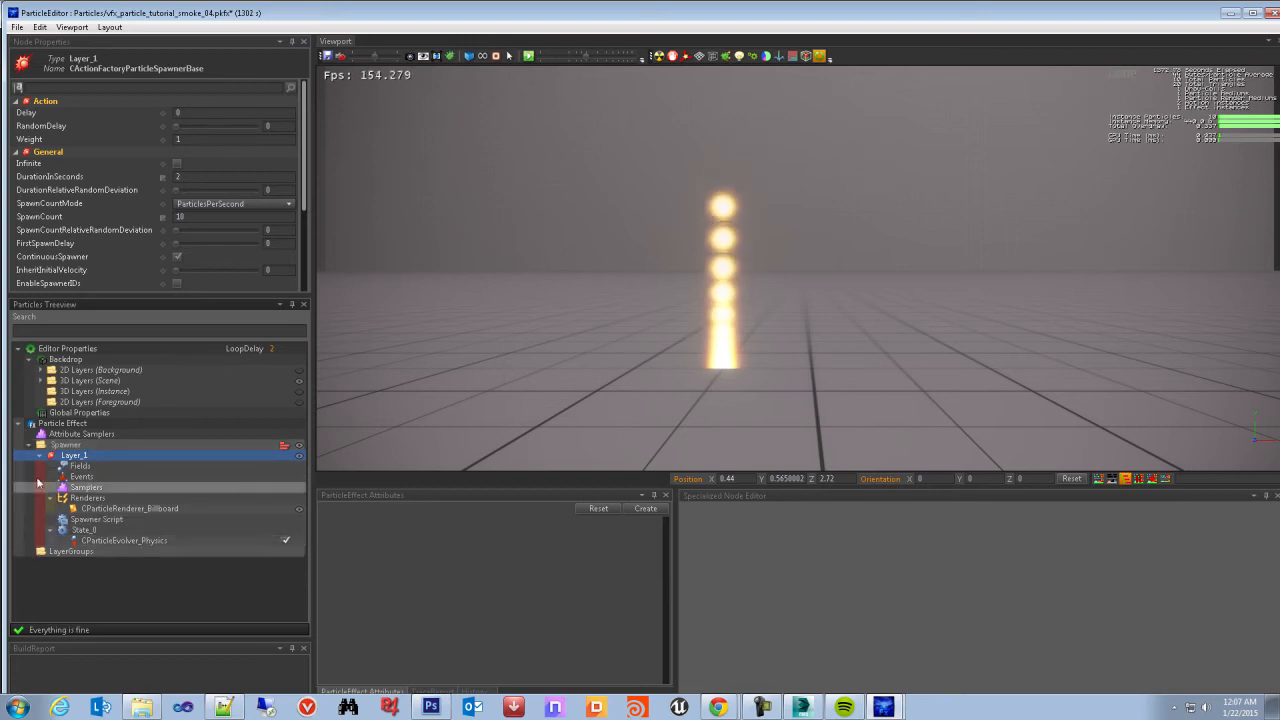
pyautogui.click(298, 458)
pyautogui.click(298, 457)
pyautogui.click(299, 457)
pyautogui.click(299, 457)
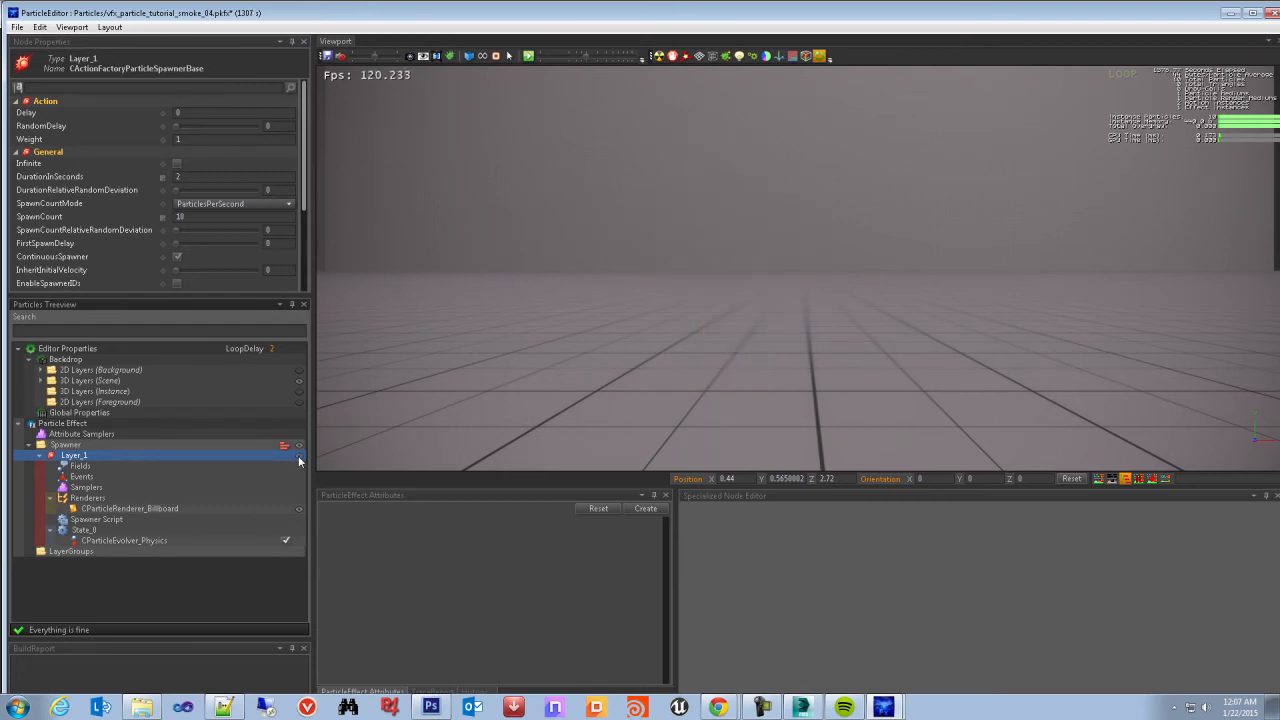
# Examine Layer_1's Fields, Events and Samplers nodes, including the commands for creating or pasting a sampler
pyautogui.click(80, 468)
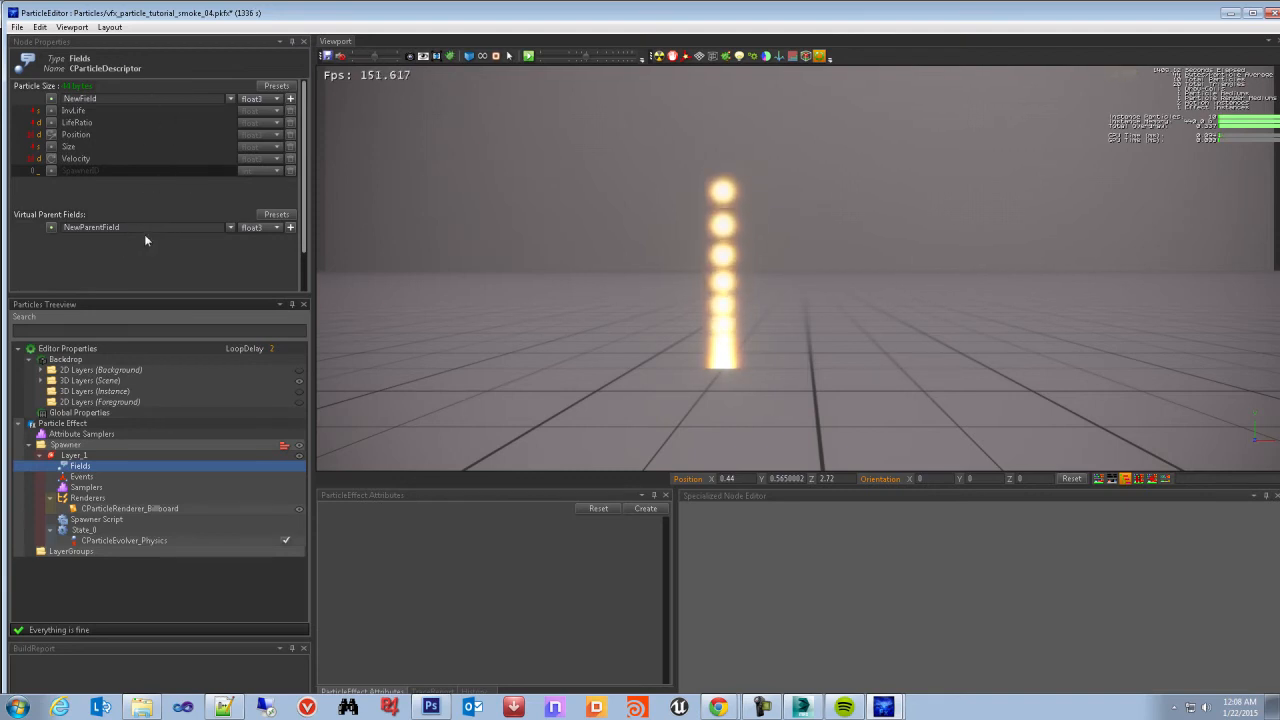
pyautogui.click(80, 477)
pyautogui.click(82, 488)
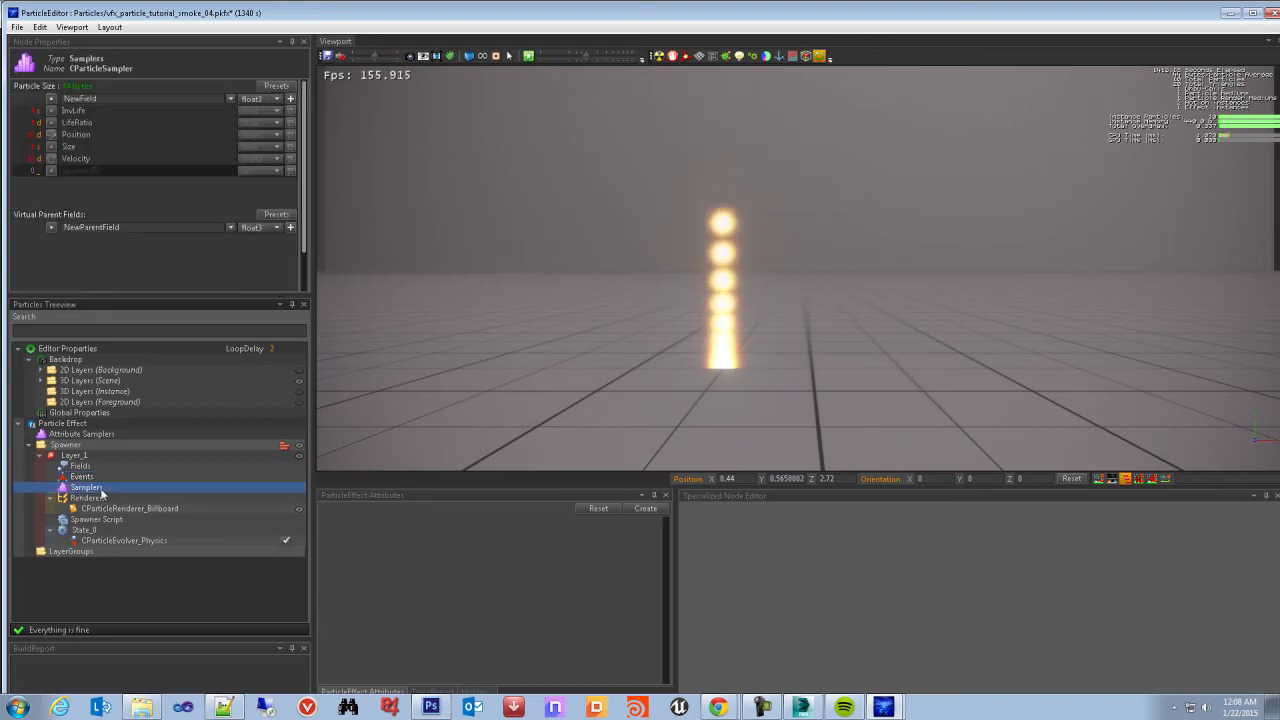
pyautogui.click(90, 498)
pyautogui.click(86, 490)
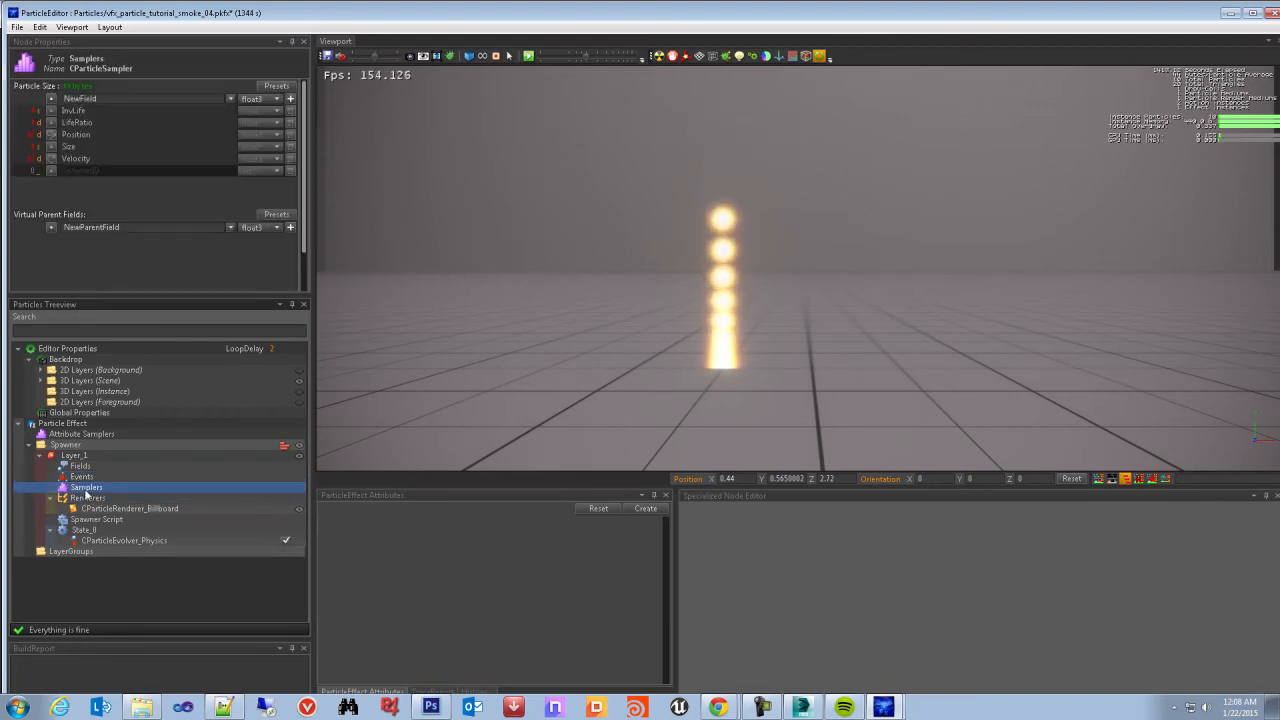
pyautogui.click(90, 498)
pyautogui.rightClick(85, 489)
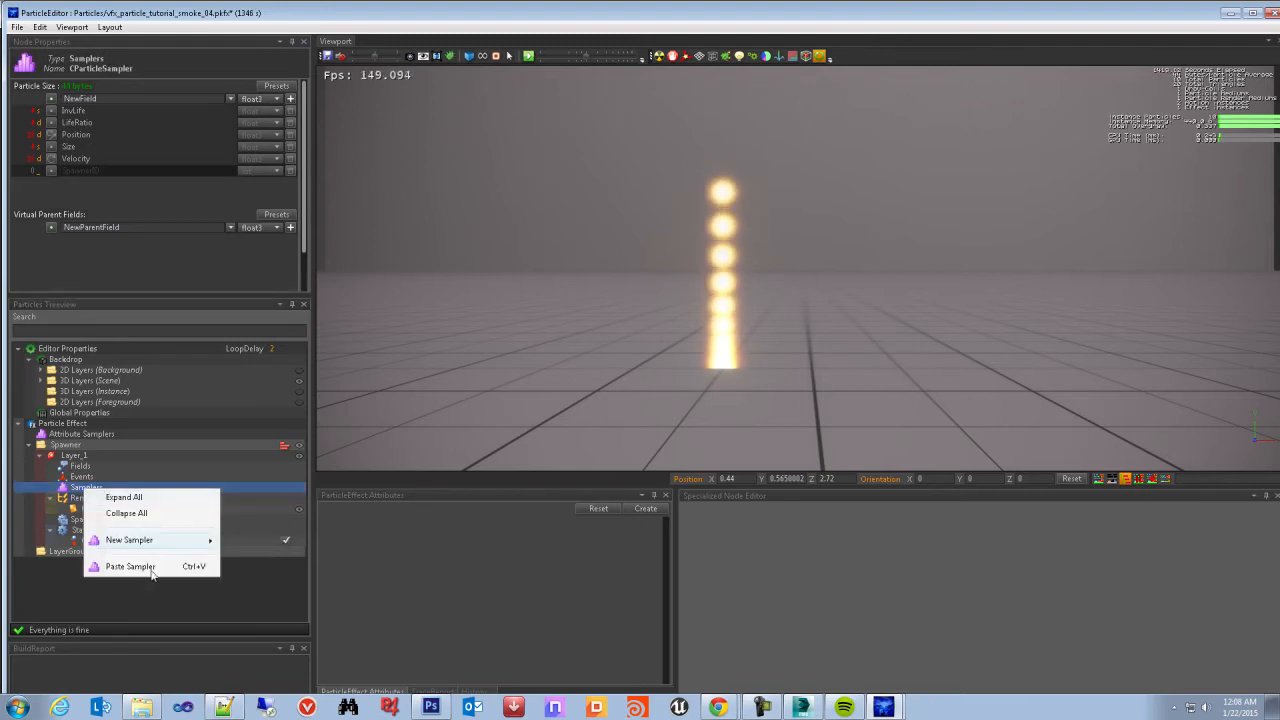
pyautogui.click(82, 513)
# Review the renderer types available for Layer_1's Renderers node, such as Billboard, Light, Mesh and Ribbon
pyautogui.click(85, 498)
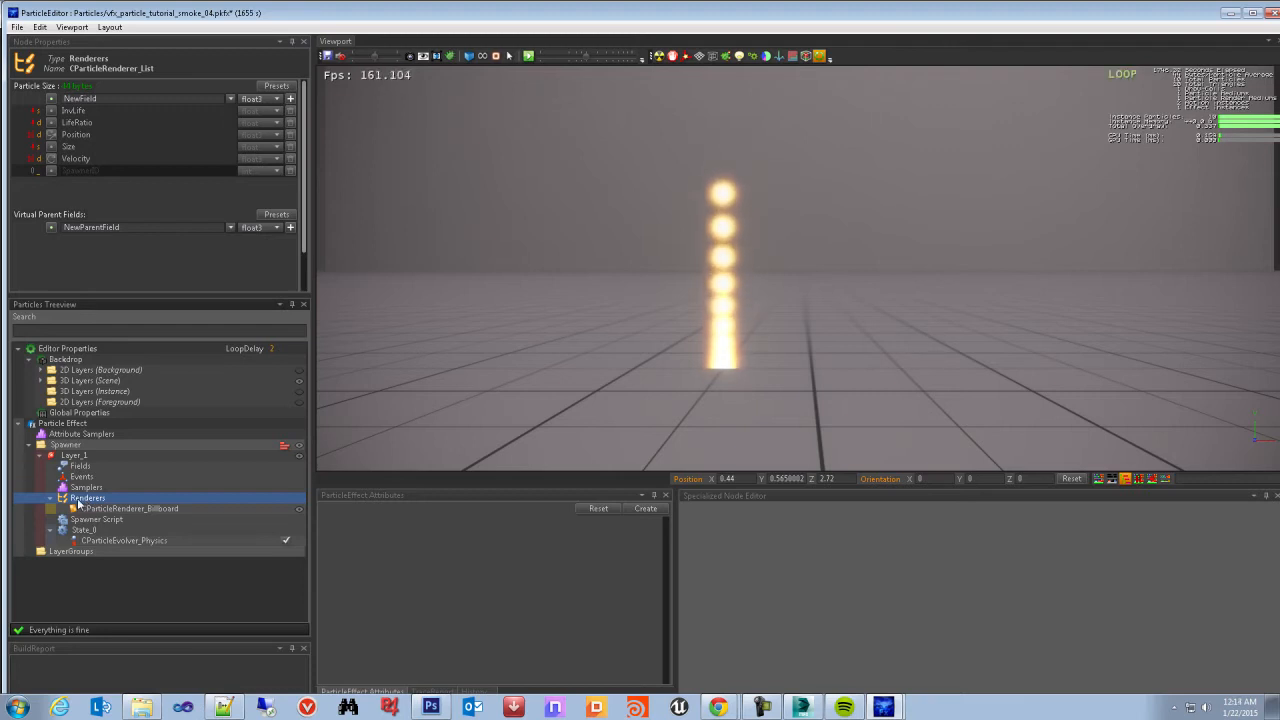
pyautogui.rightClick(79, 504)
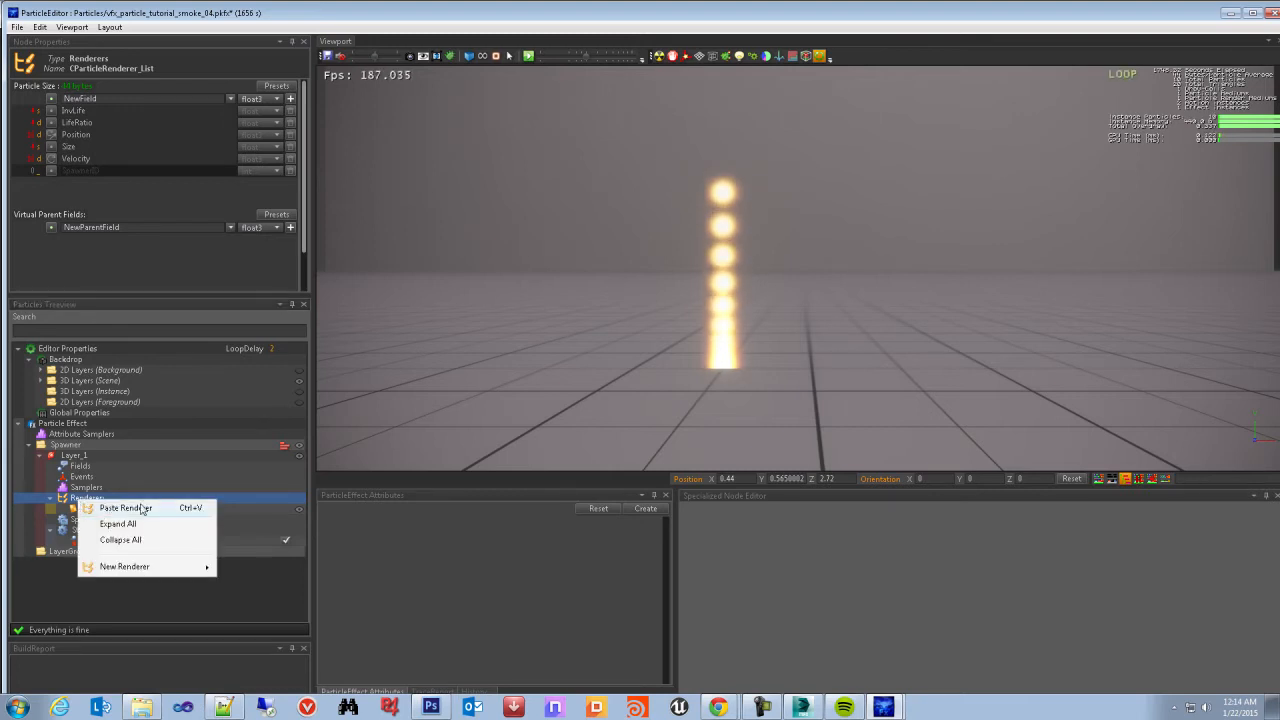
pyautogui.moveTo(150, 570)
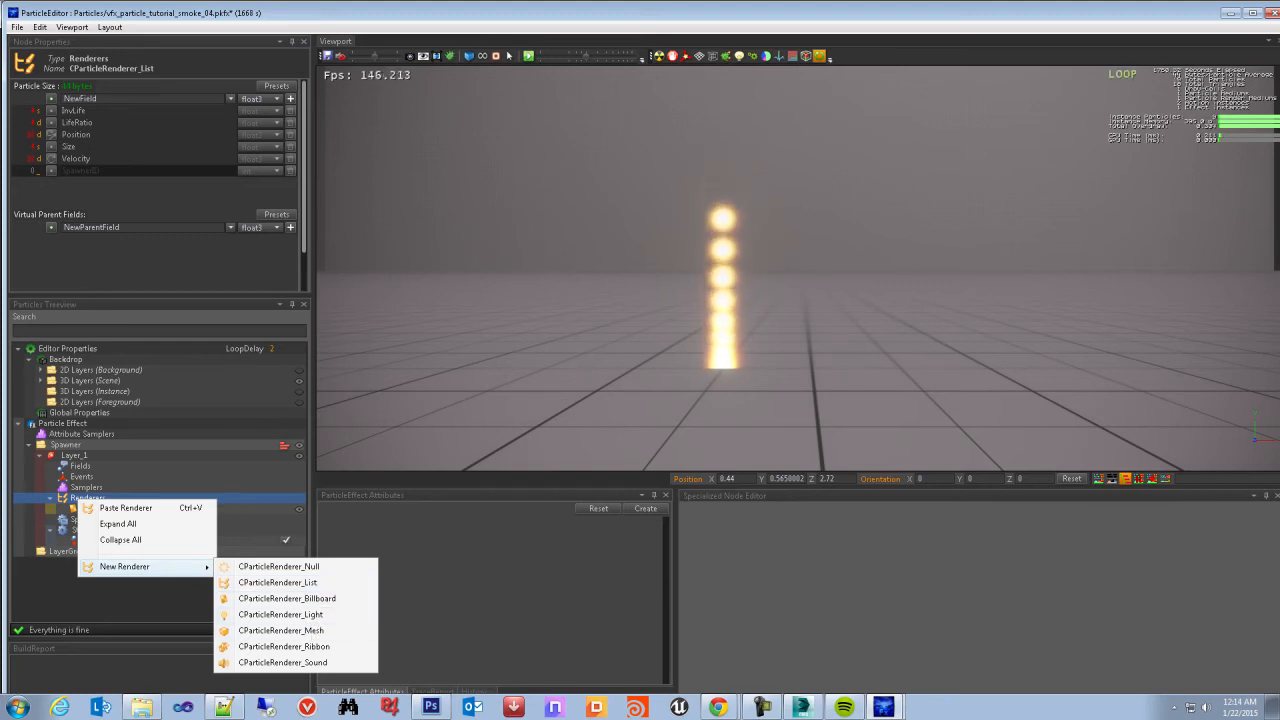
pyautogui.click(287, 598)
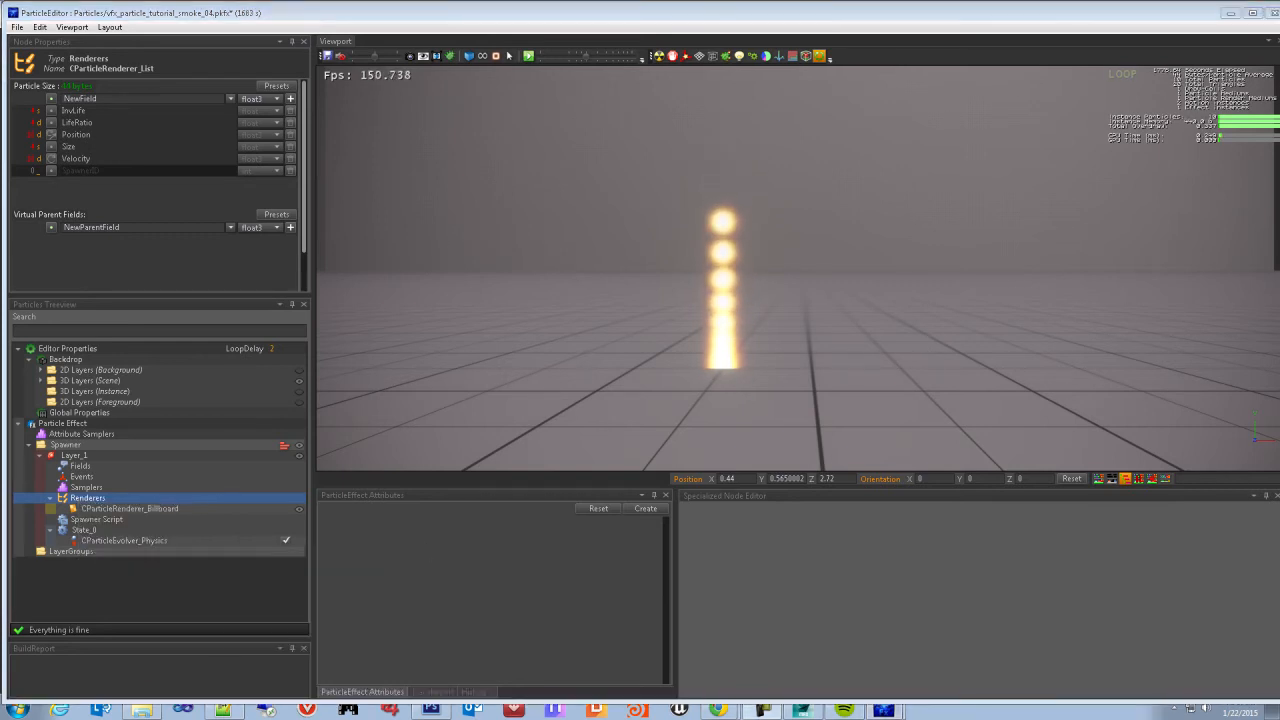
# Examine the billboard renderer's material properties and the Spawner Script's source code
pyautogui.click(114, 509)
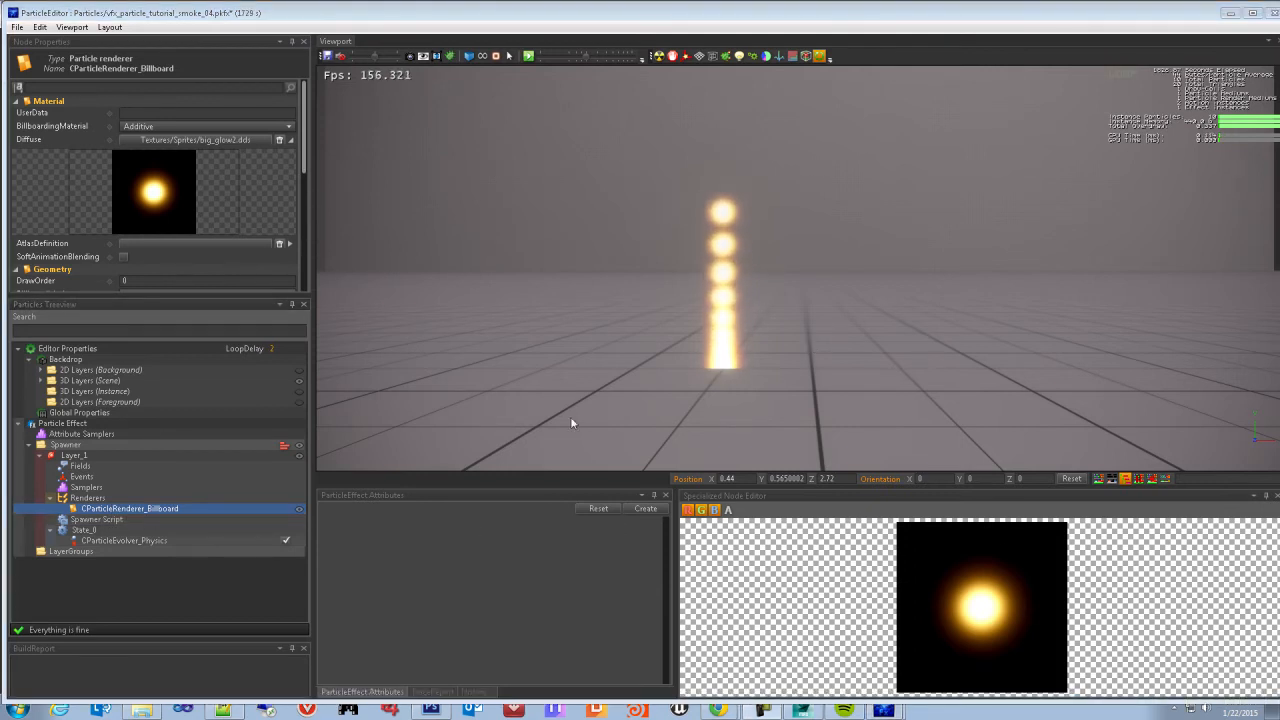
pyautogui.click(98, 520)
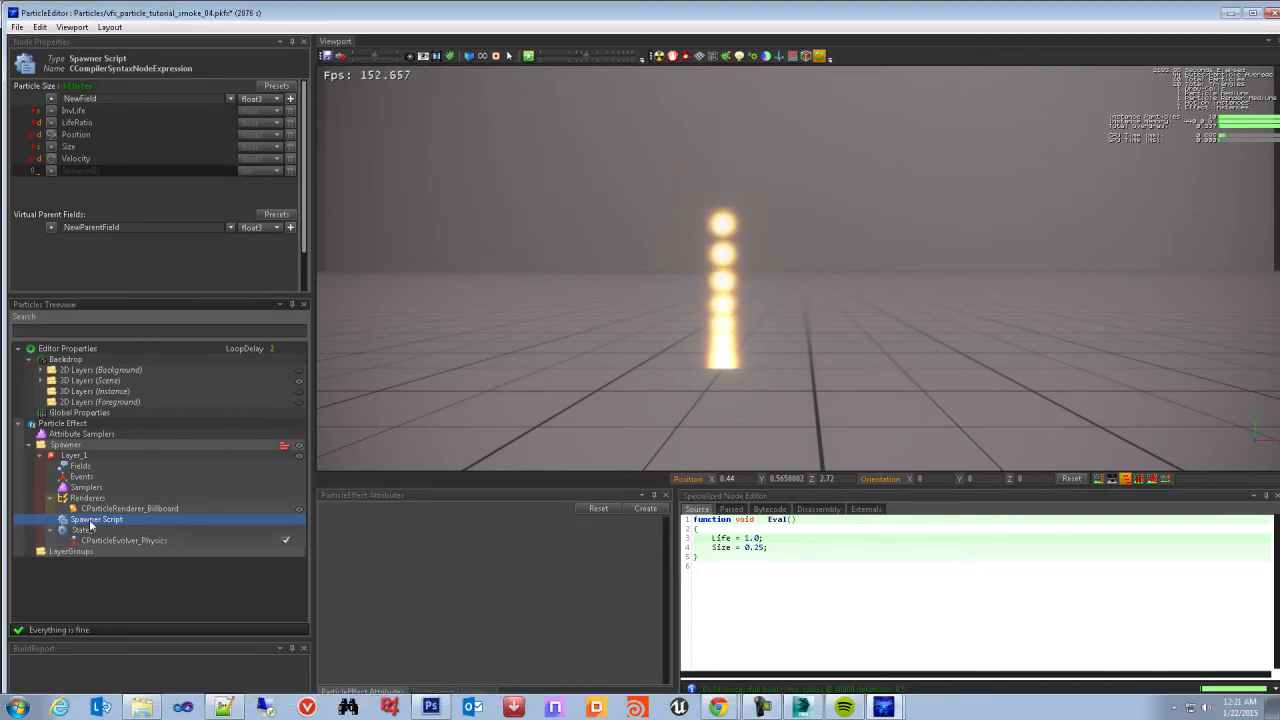
pyautogui.click(84, 530)
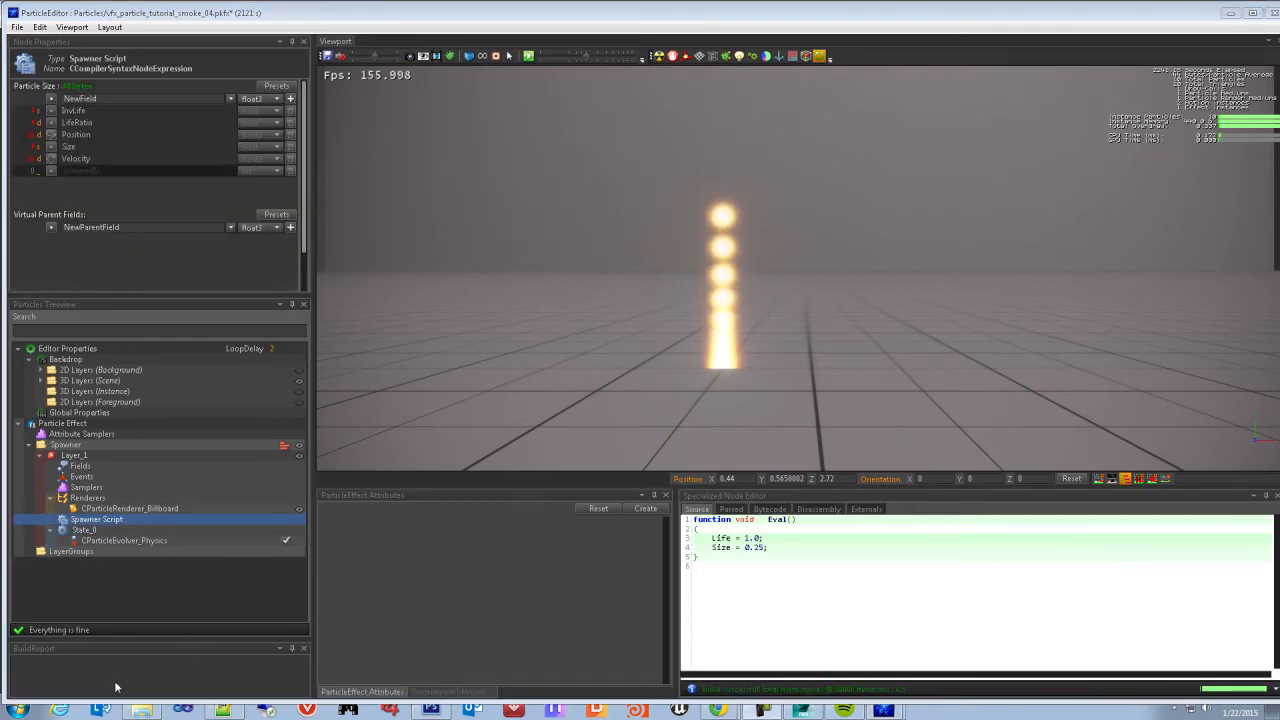
# Review State_0's properties and the evolver types that can be added under it
pyautogui.click(85, 530)
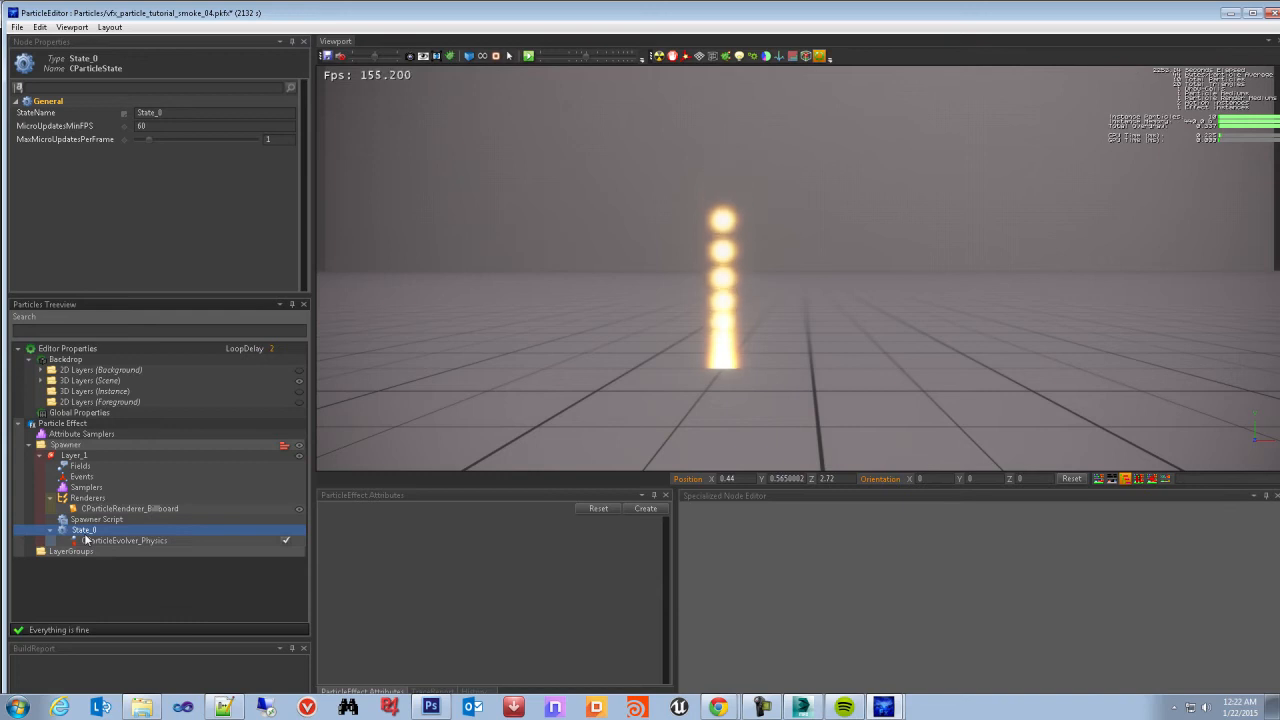
pyautogui.rightClick(89, 538)
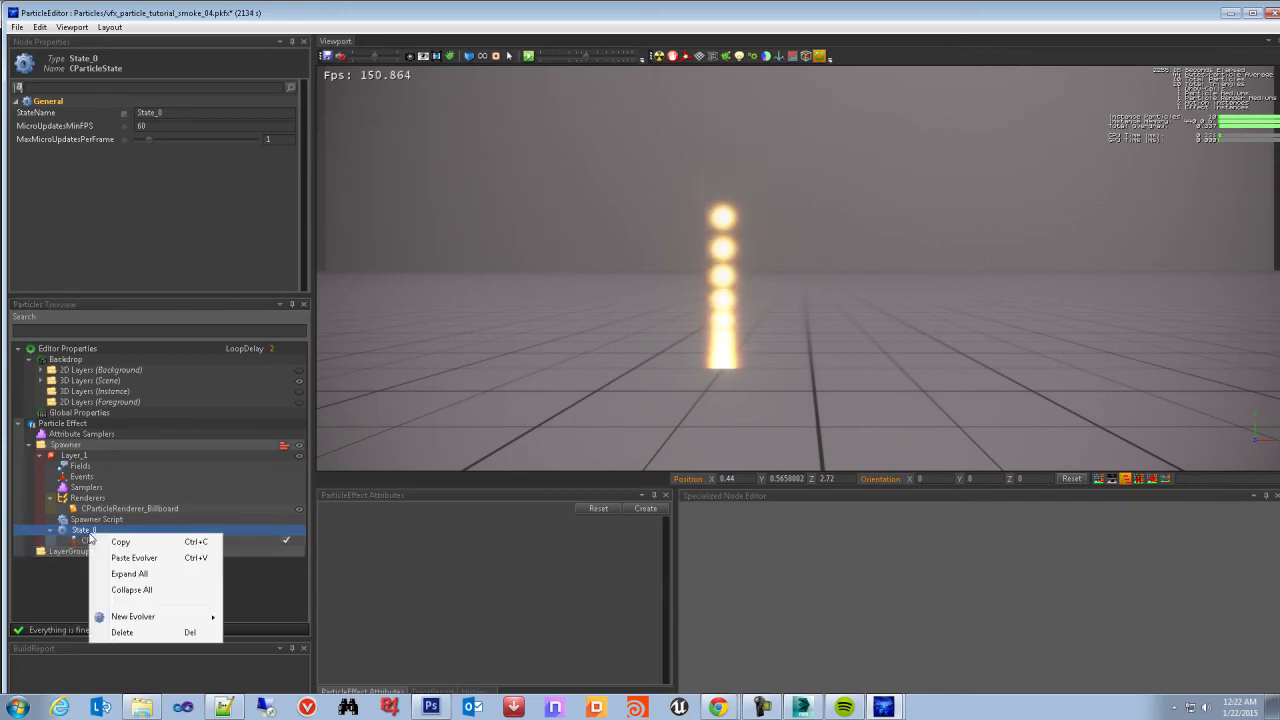
pyautogui.moveTo(186, 621)
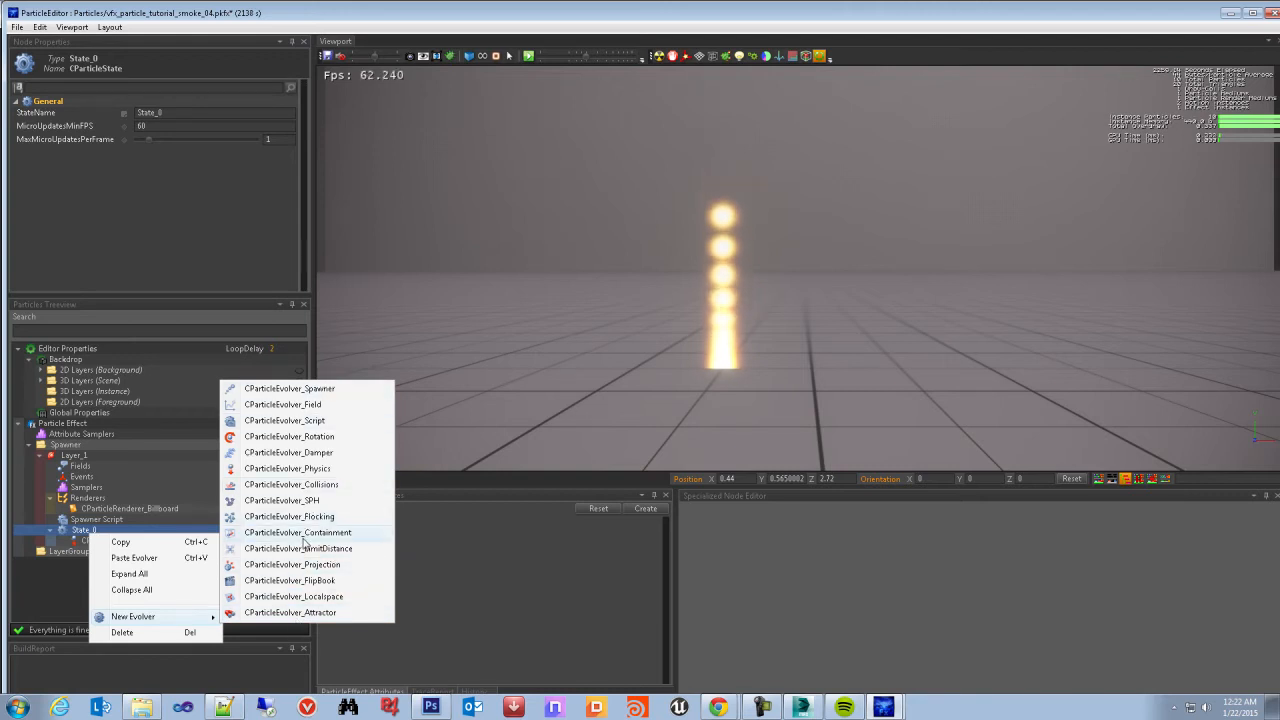
pyautogui.click(91, 519)
pyautogui.click(91, 519)
pyautogui.click(114, 552)
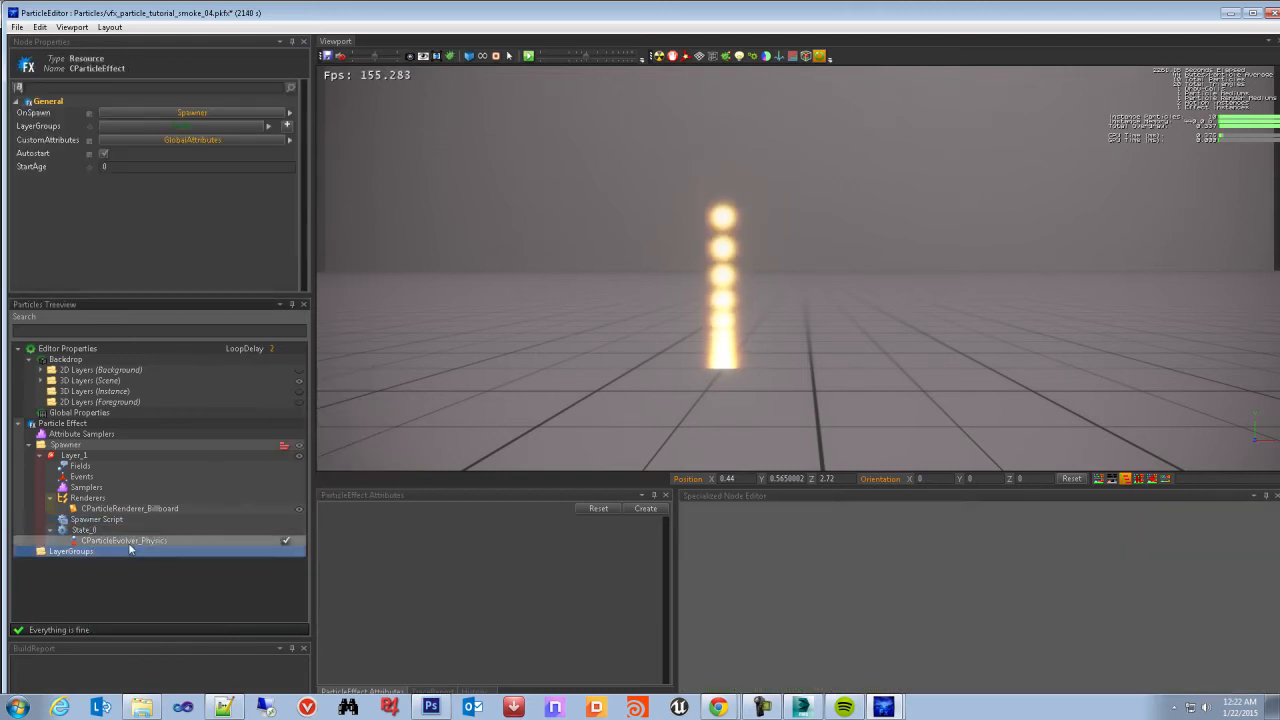
# Examine the CParticleEvolver_Physics node and its parent State_0 in relation to the Spawner Script
pyautogui.click(140, 543)
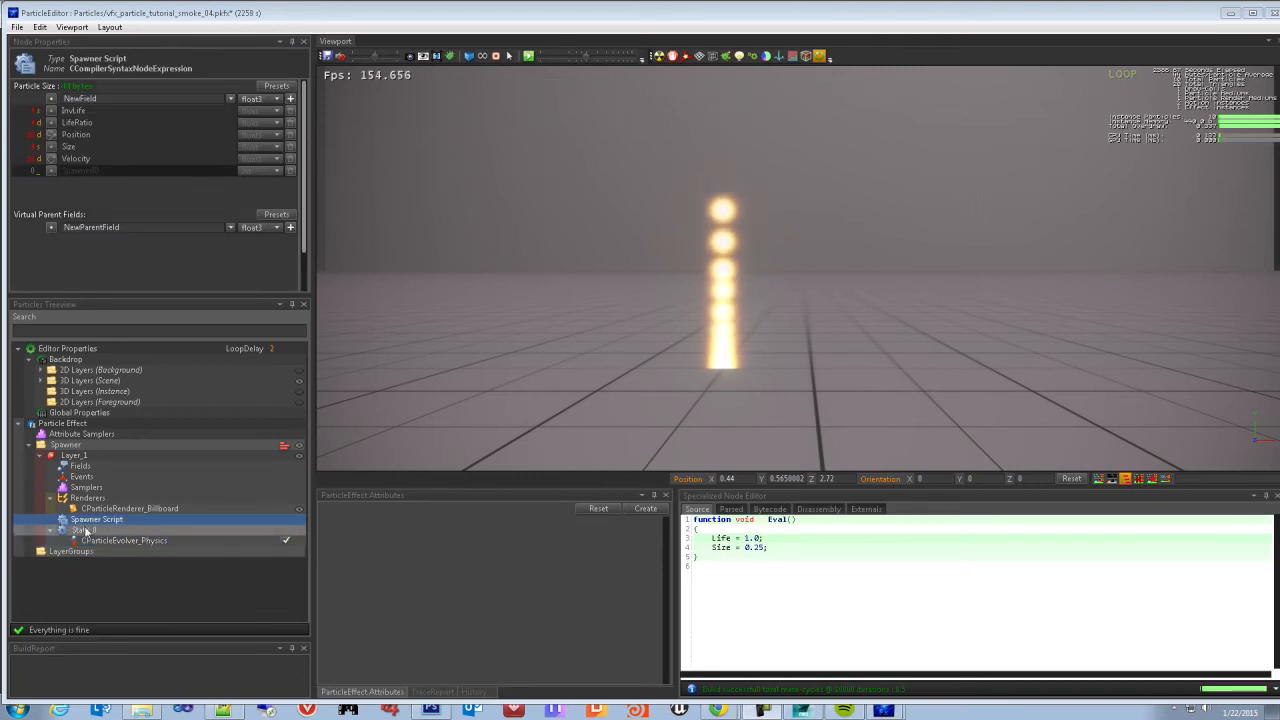
pyautogui.click(86, 531)
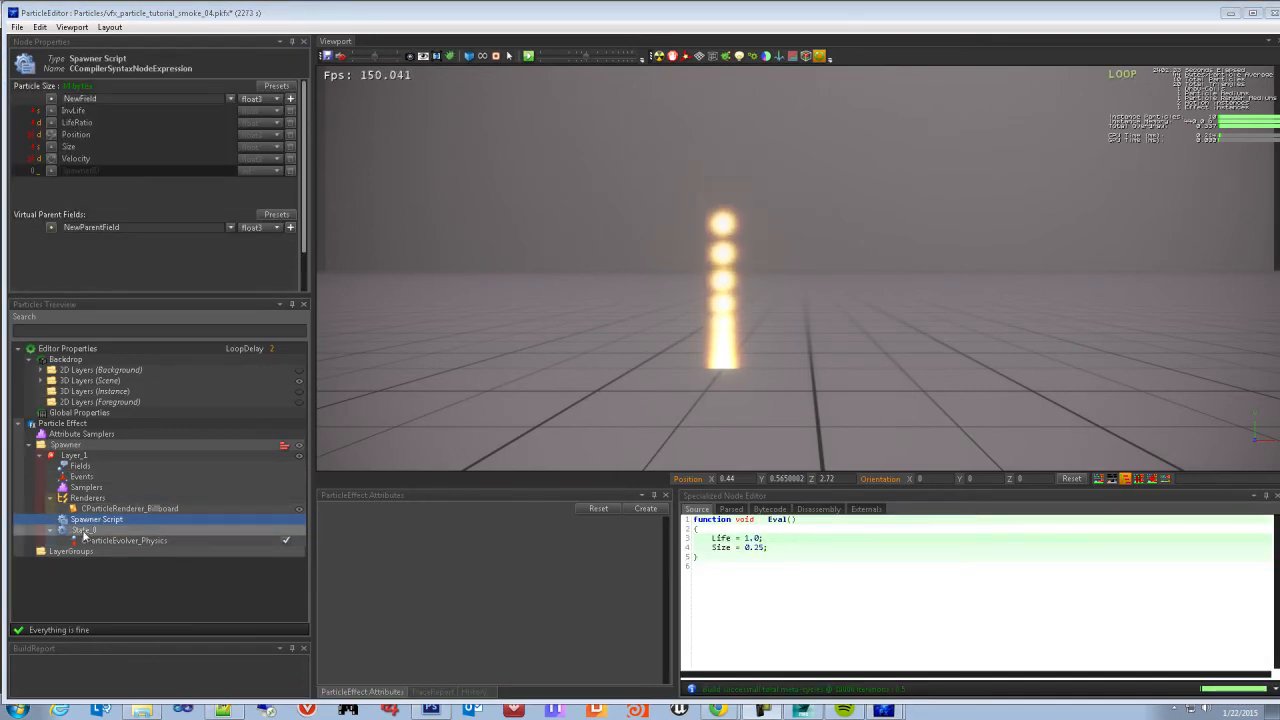
pyautogui.click(84, 530)
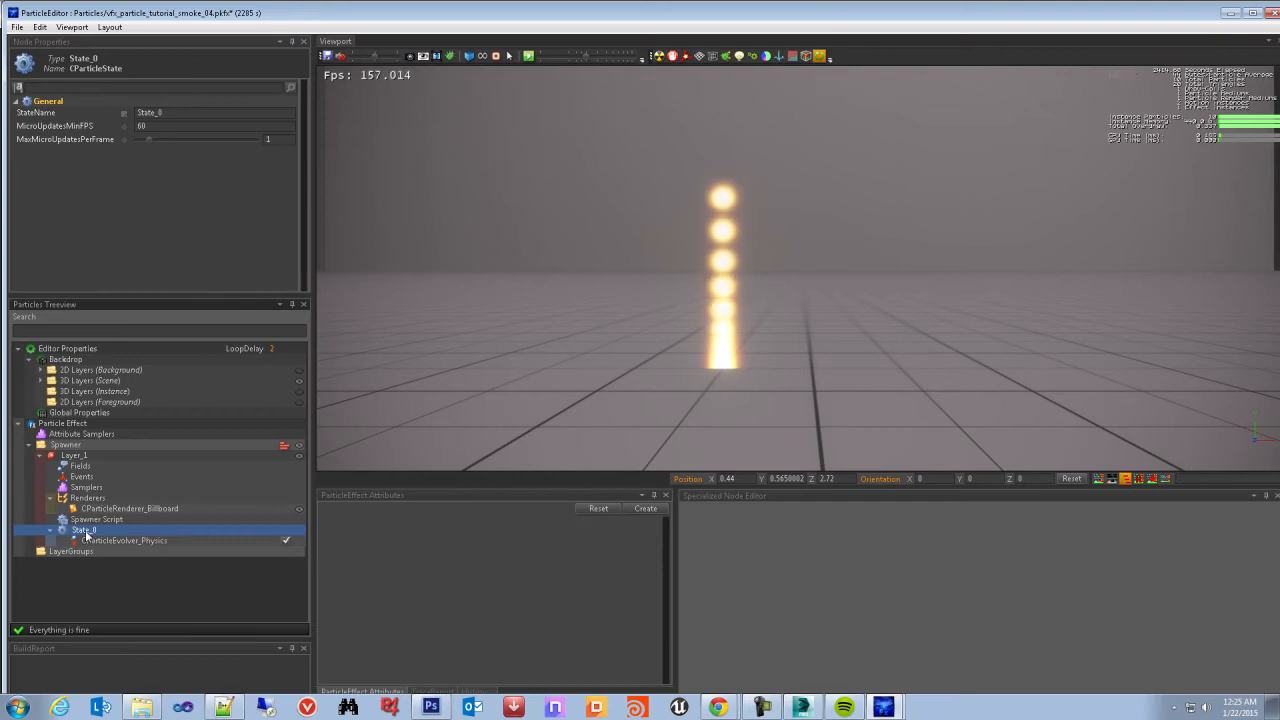
pyautogui.click(98, 541)
pyautogui.click(100, 530)
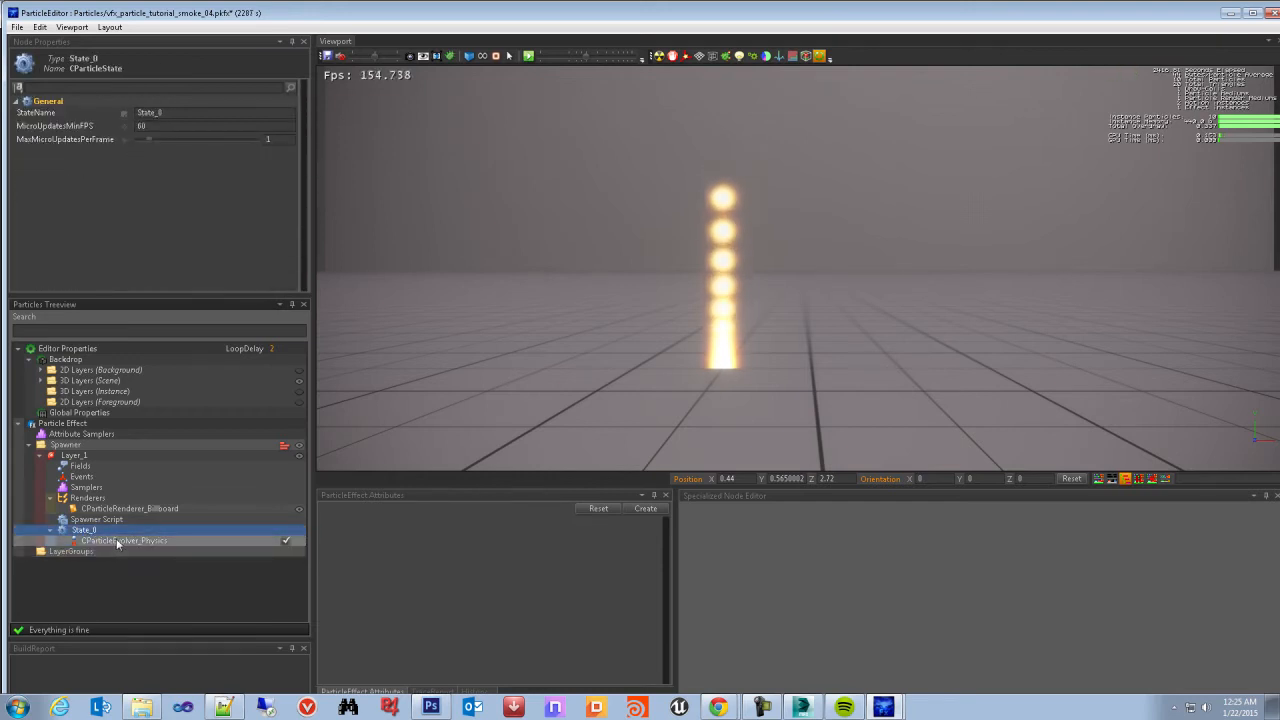
# Examine the Dynamics and Collisions properties of CParticleEvolver_Physics and compare them with its parent State_0
pyautogui.click(124, 541)
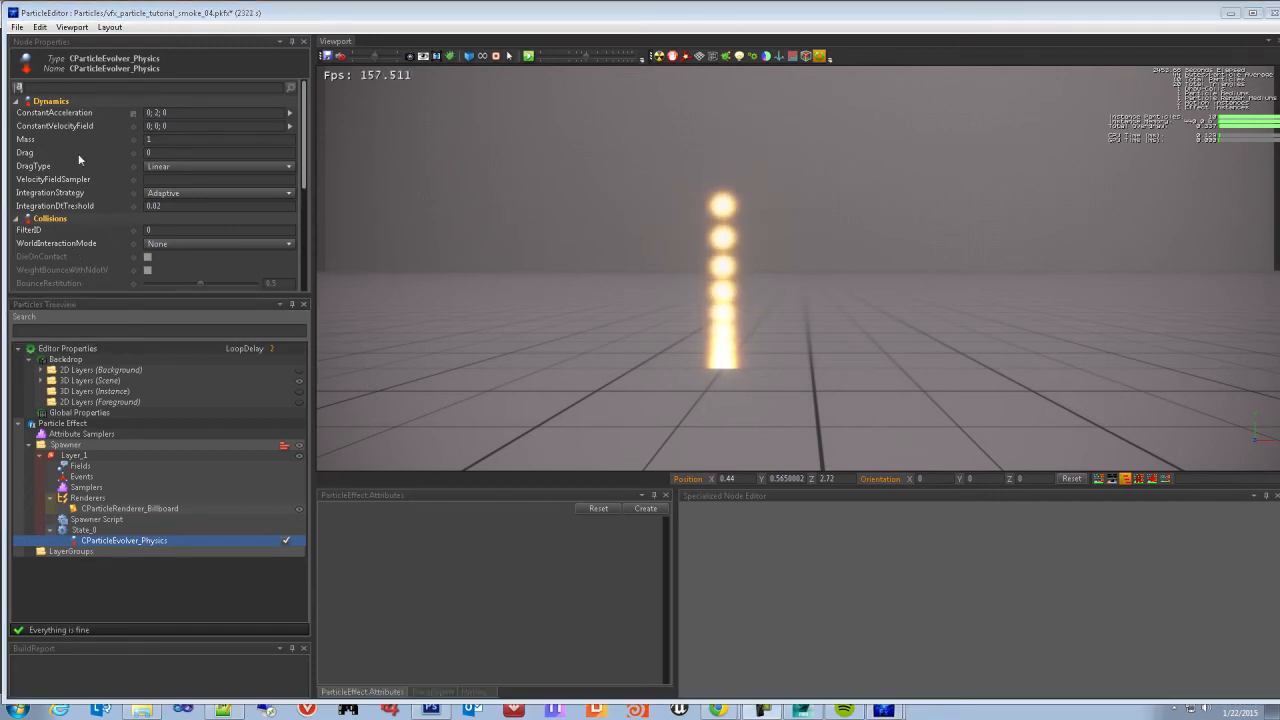
pyautogui.click(108, 542)
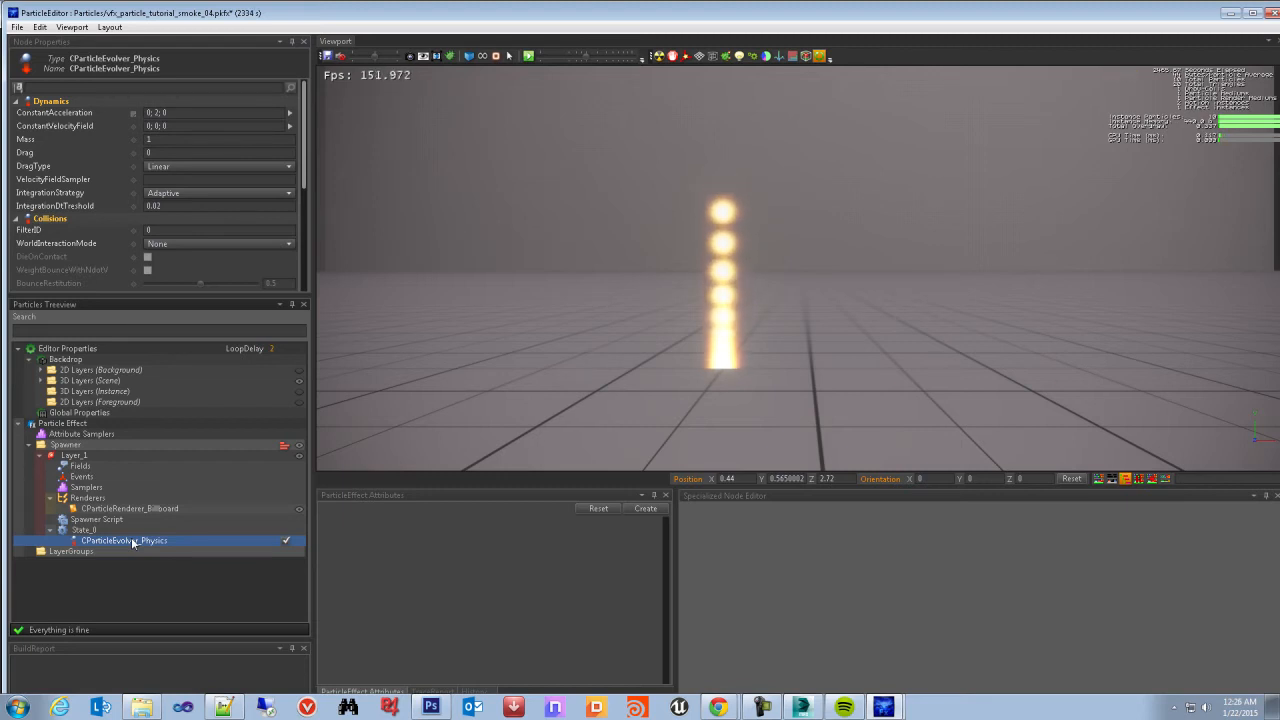
pyautogui.click(86, 531)
pyautogui.click(90, 541)
pyautogui.click(86, 532)
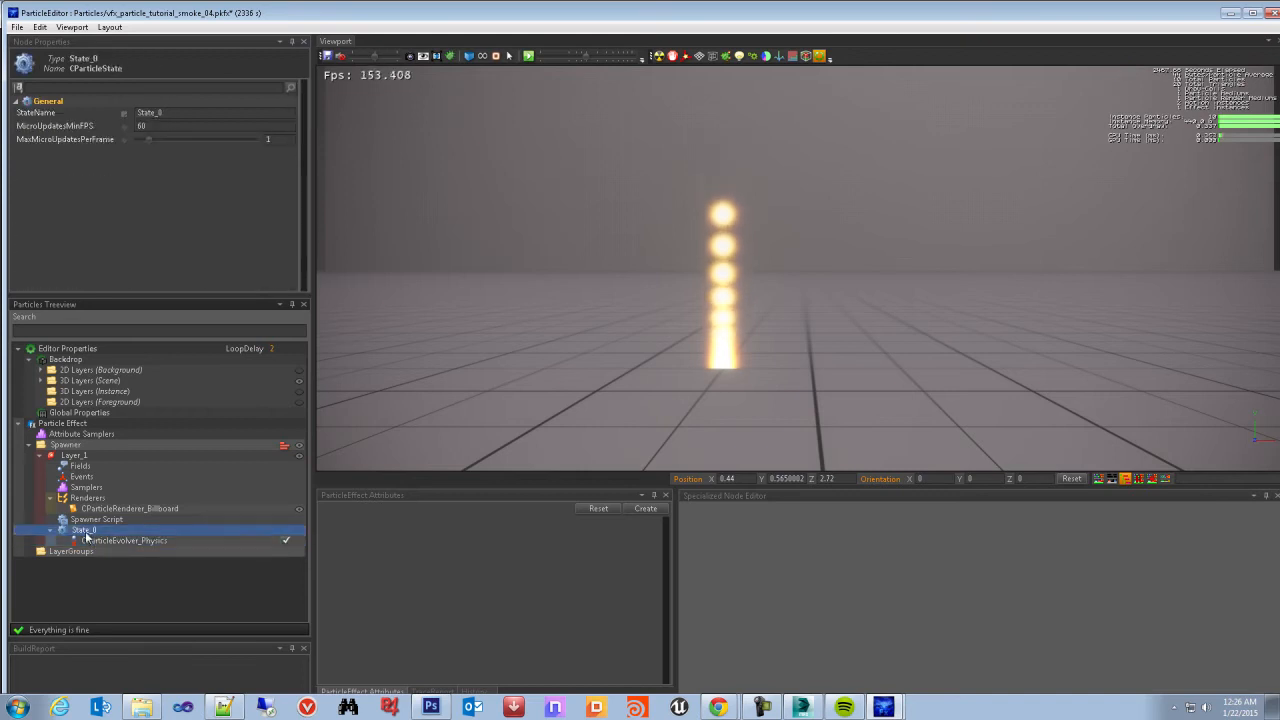
# Review the list of new evolver types available for State_0, such as Field, Script, Rotation and Physics
pyautogui.rightClick(86, 537)
pyautogui.moveTo(162, 619)
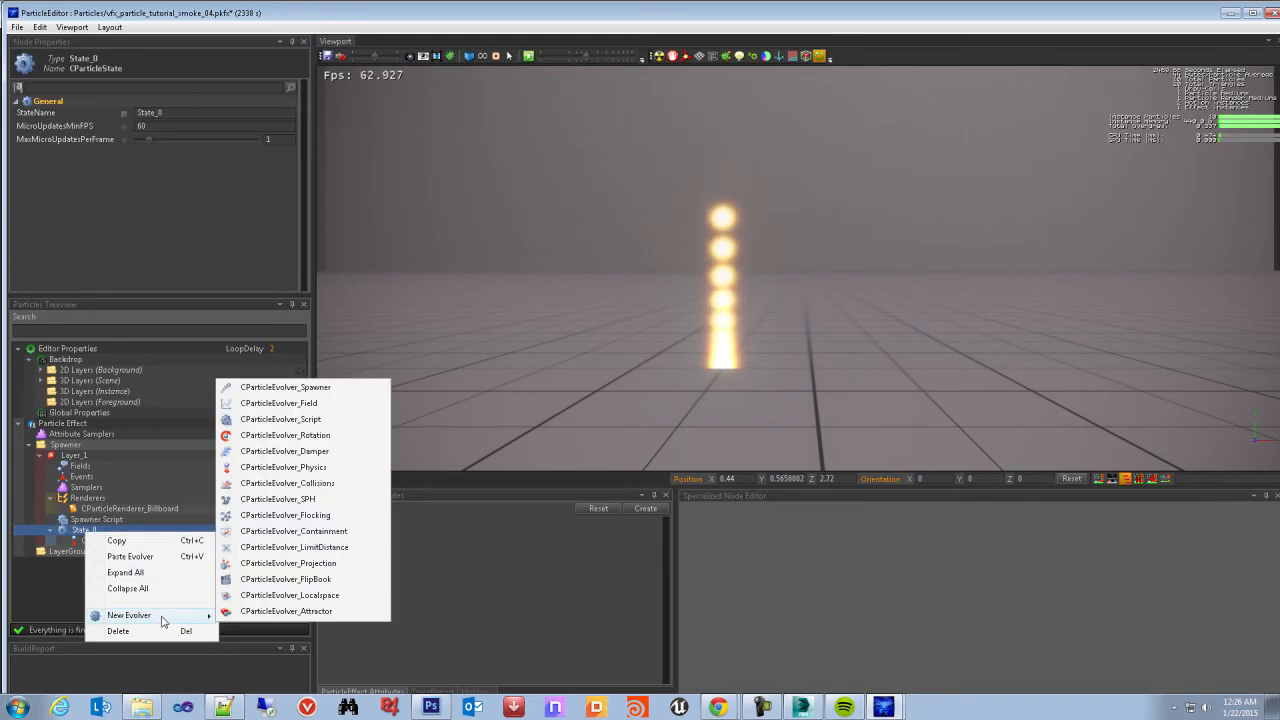
pyautogui.click(82, 530)
pyautogui.rightClick(81, 528)
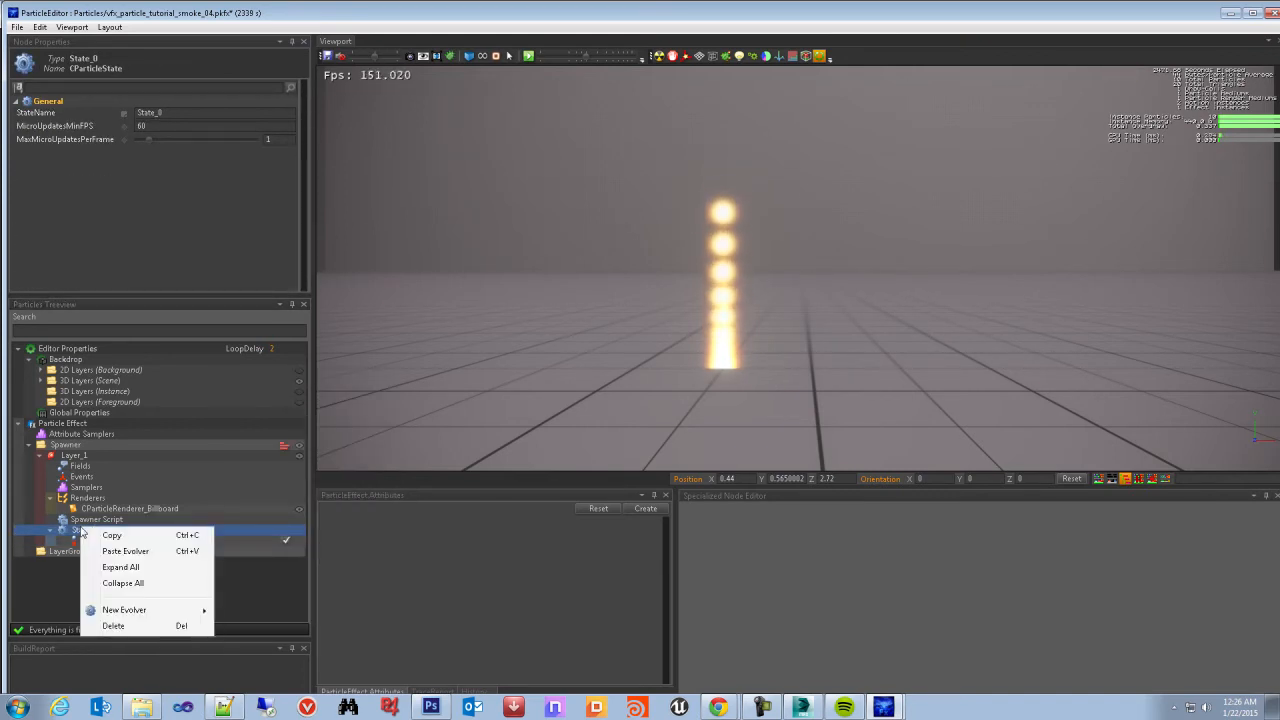
pyautogui.moveTo(135, 612)
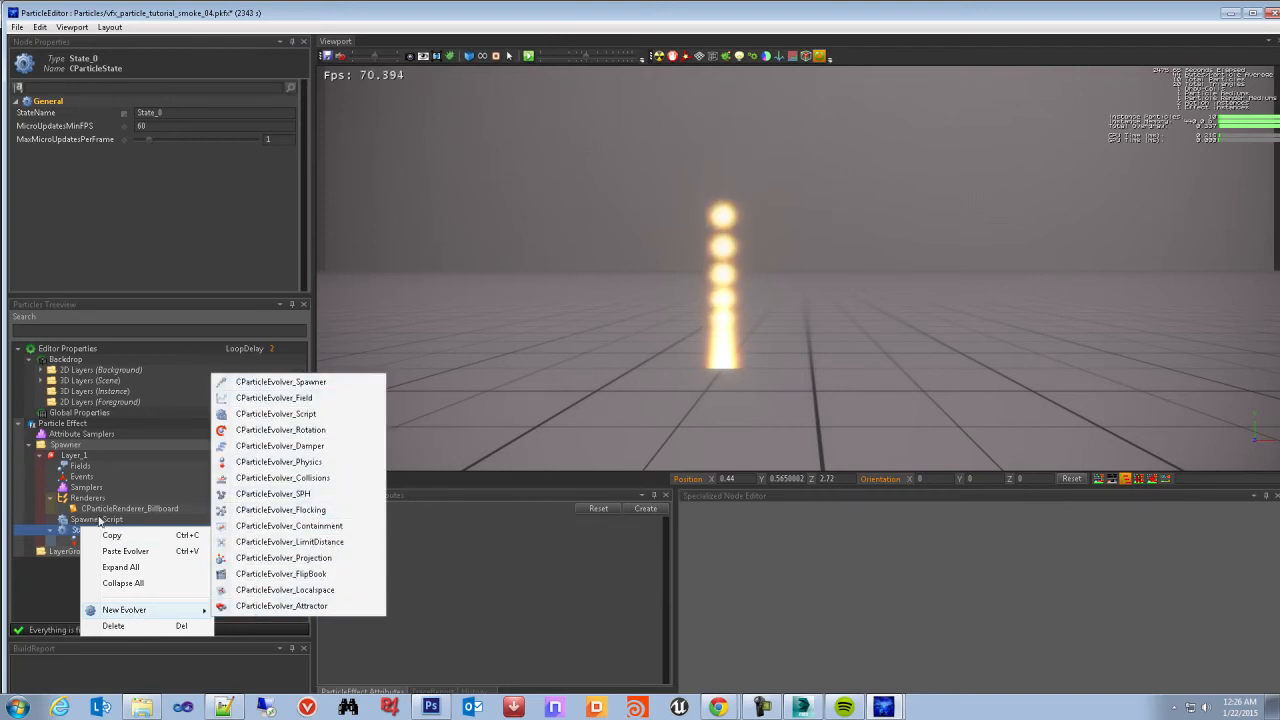
pyautogui.click(279, 461)
pyautogui.click(92, 540)
pyautogui.click(88, 530)
pyautogui.click(90, 540)
pyautogui.rightClick(92, 540)
pyautogui.click(91, 530)
pyautogui.rightClick(91, 530)
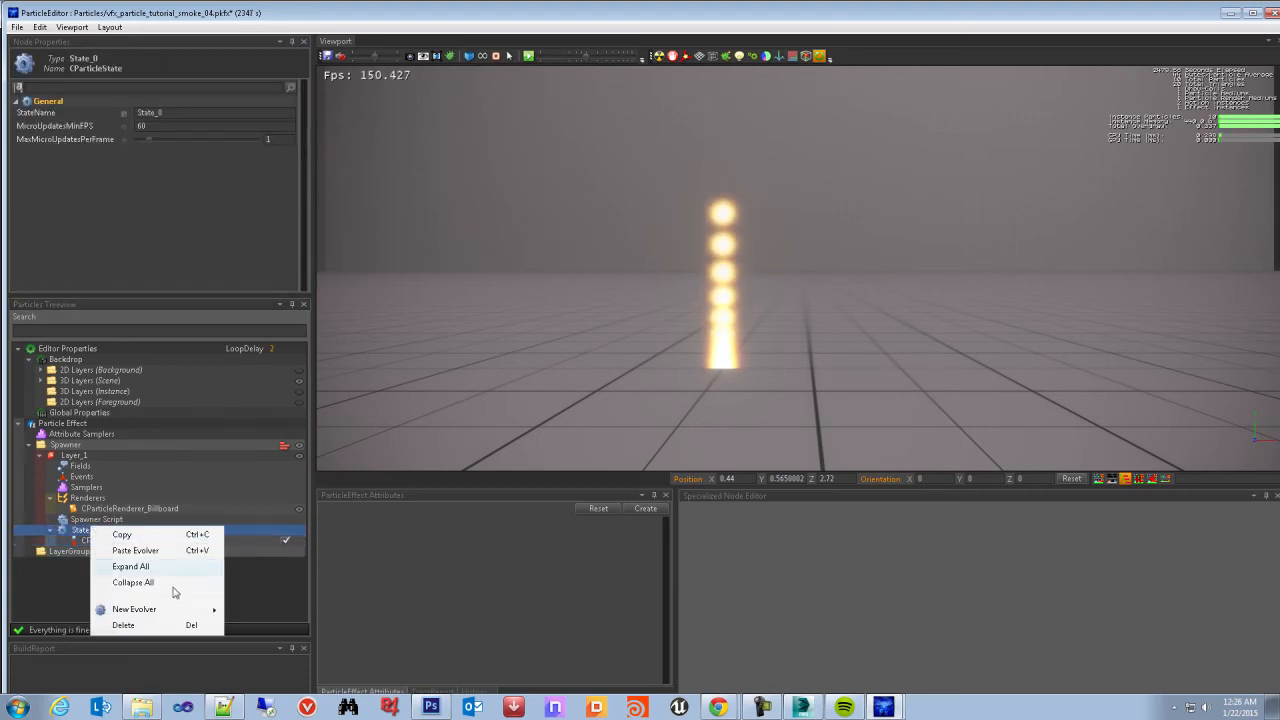
pyautogui.moveTo(185, 609)
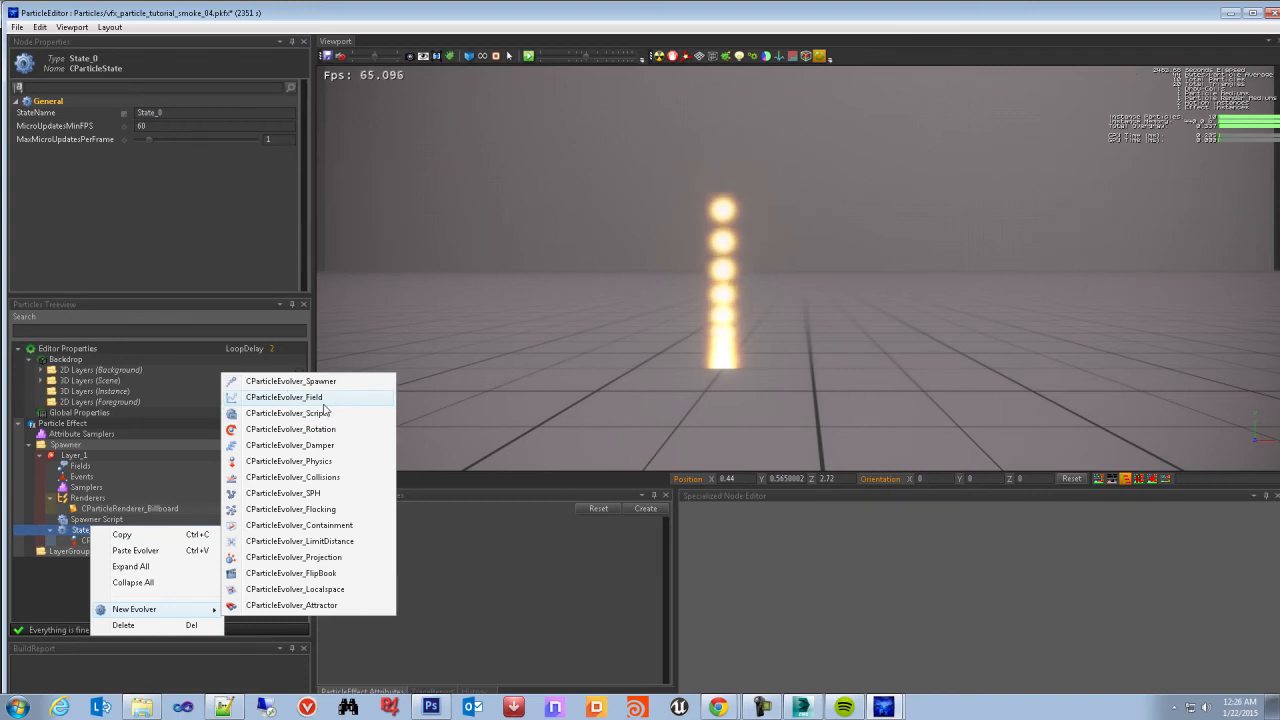
pyautogui.click(114, 551)
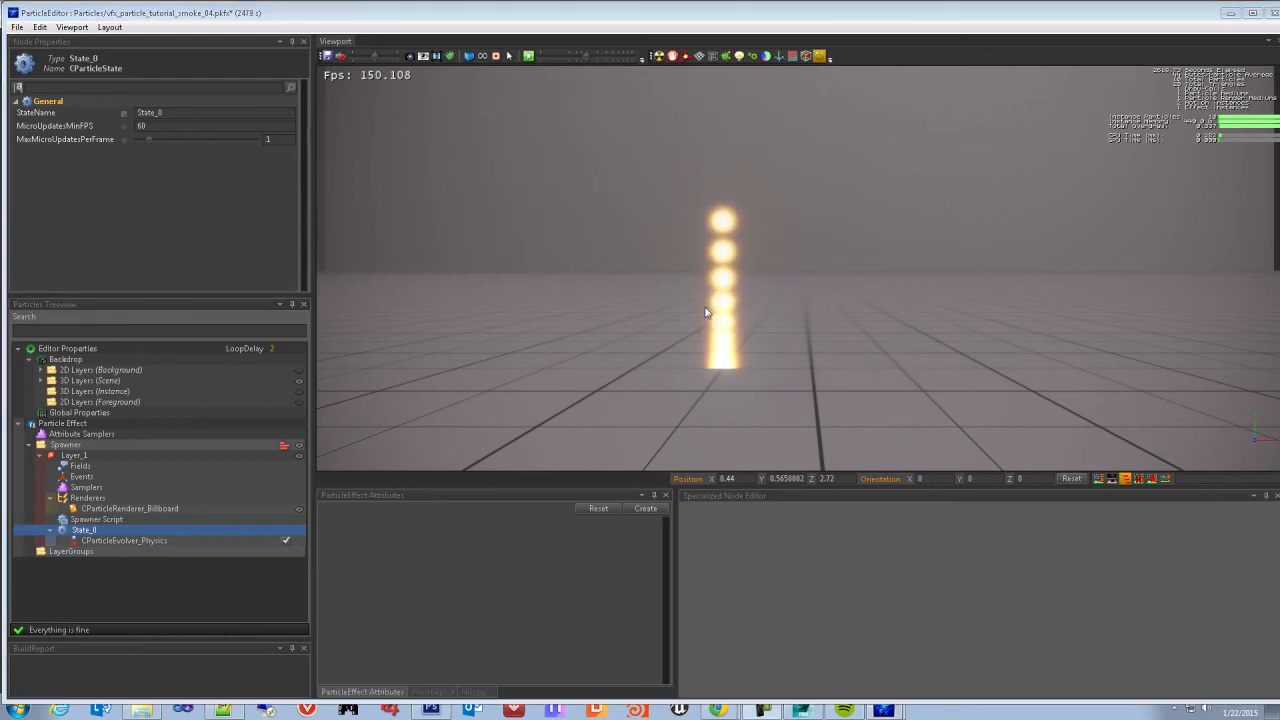
# Enlarge the node properties area for the billboard renderer and set its BillboardingMaterial to AlphaBlend_Additive_Soft
pyautogui.click(92, 498)
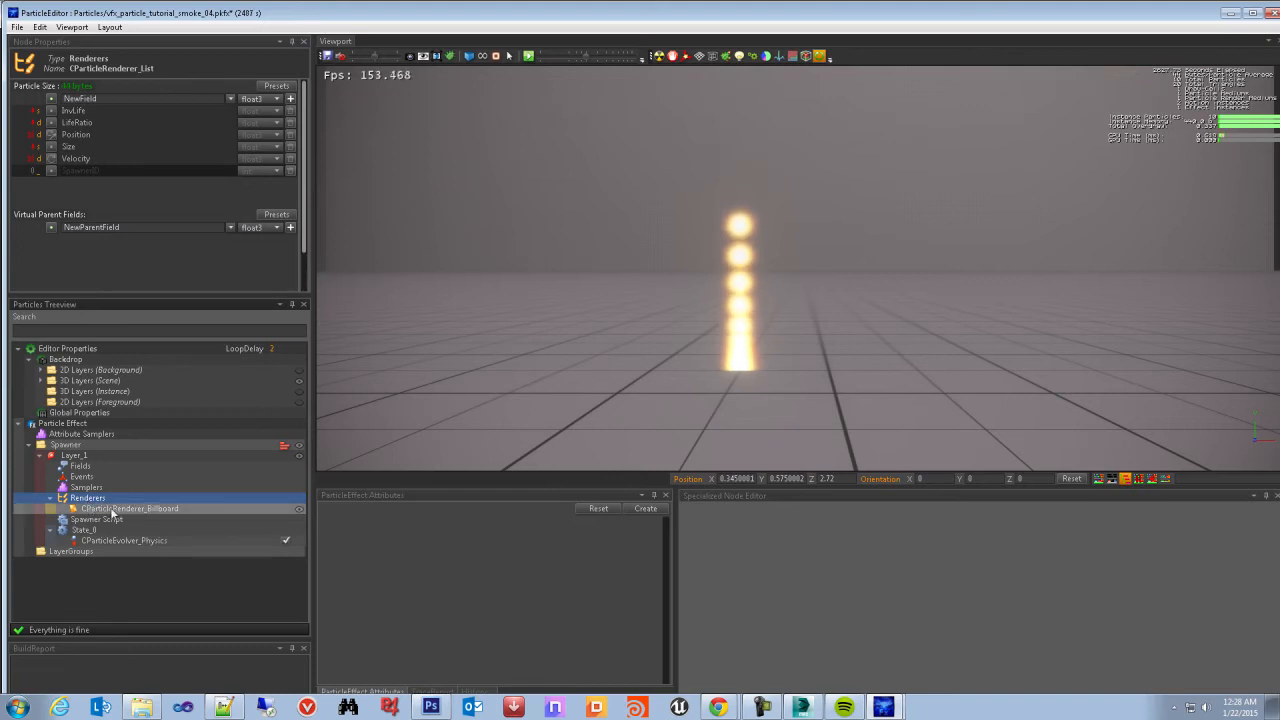
pyautogui.click(125, 509)
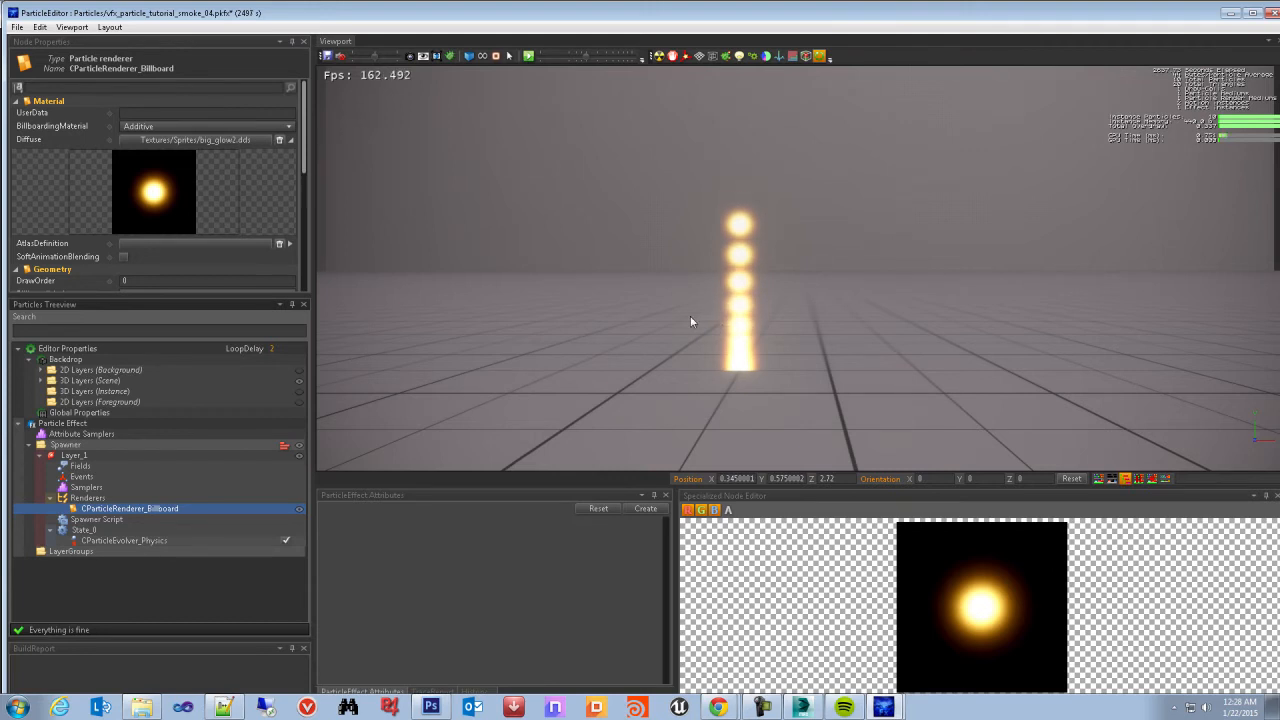
pyautogui.moveTo(691, 317); pyautogui.dragTo(697, 319, button='middle')
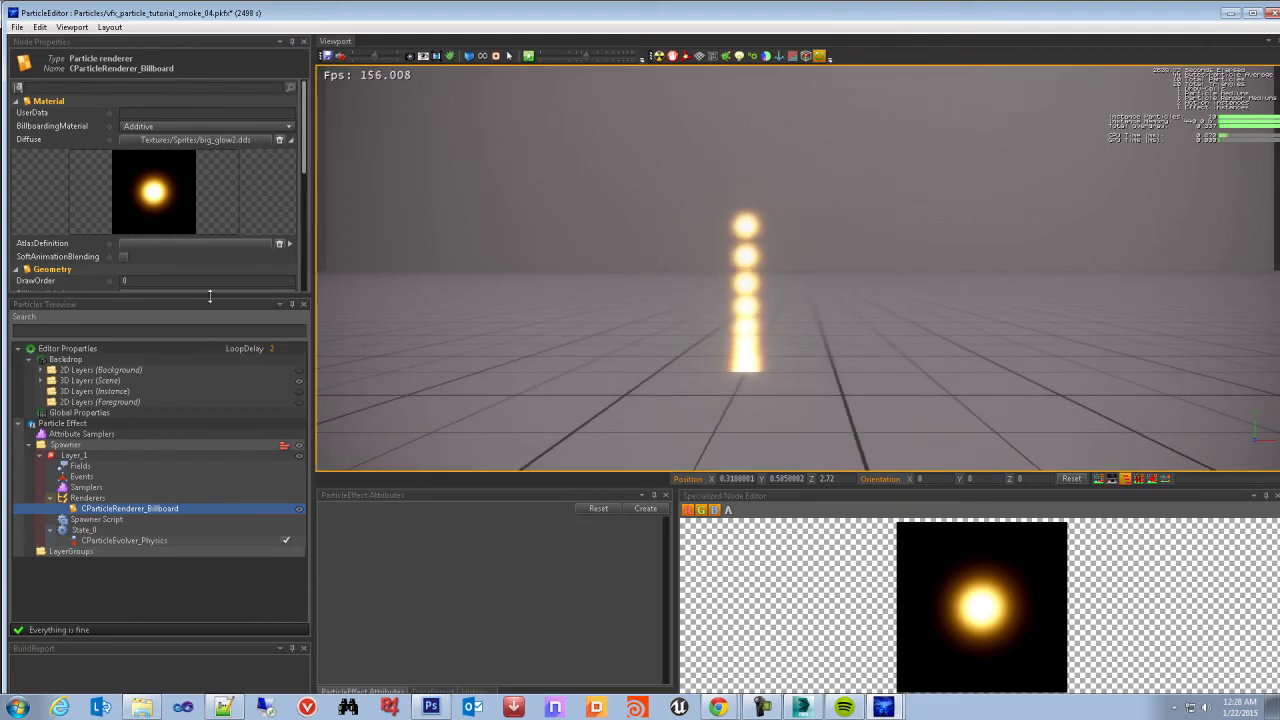
pyautogui.moveTo(209, 367); pyautogui.dragTo(208, 366)
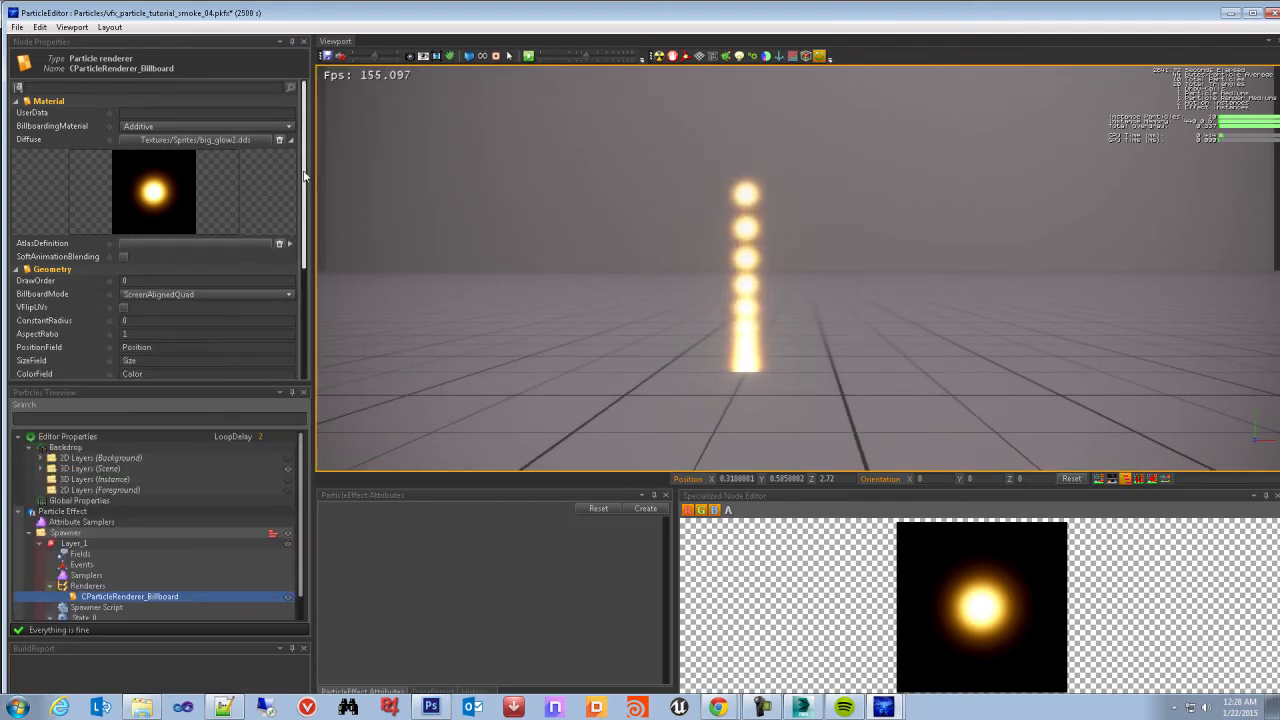
pyautogui.click(165, 127)
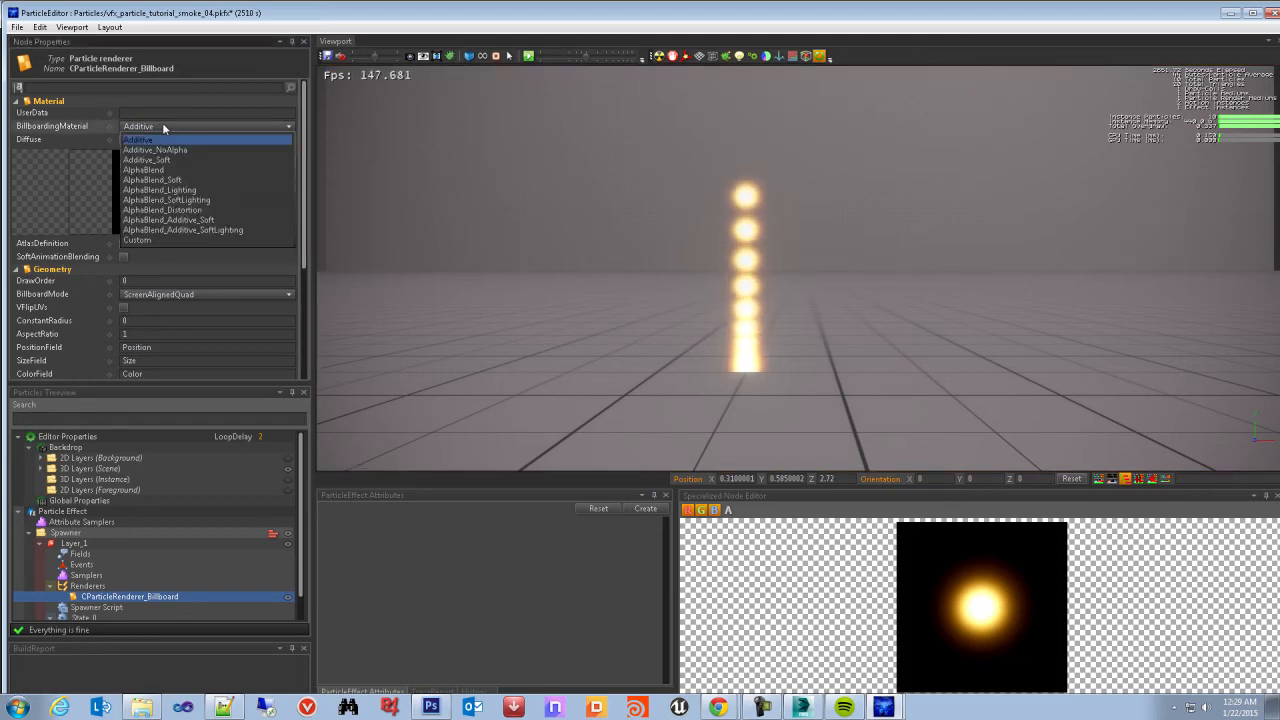
pyautogui.click(197, 220)
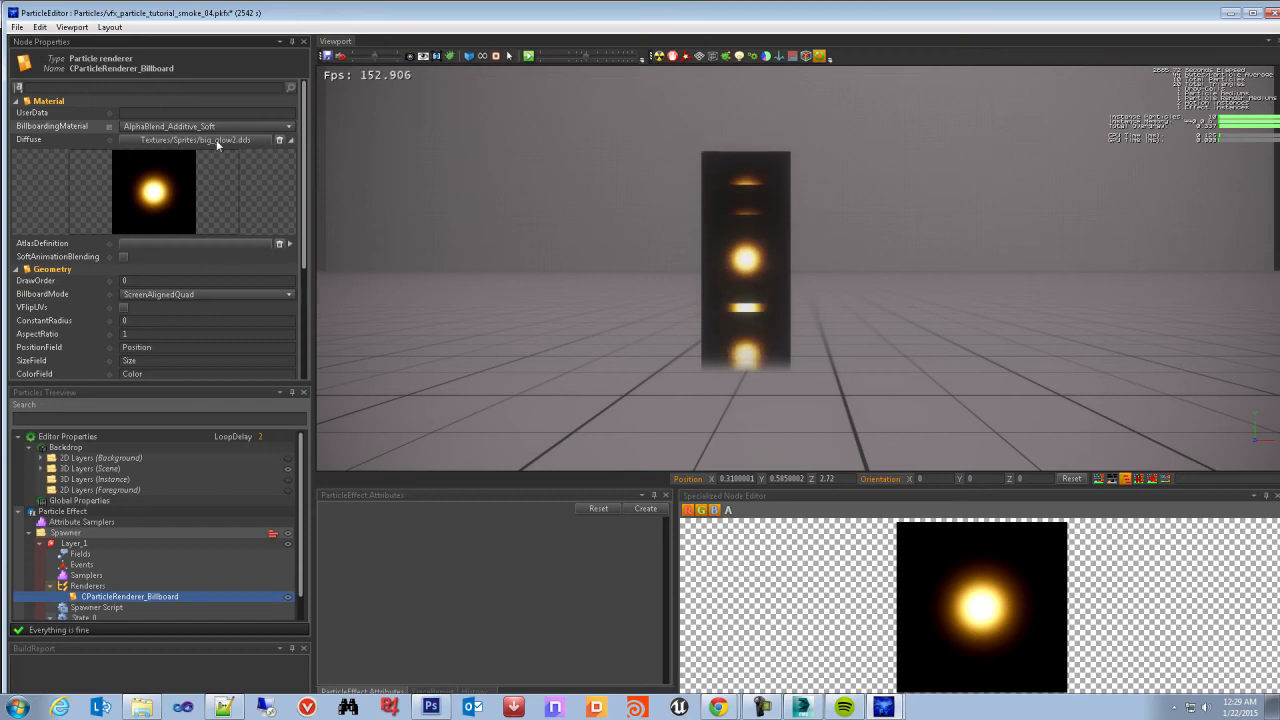
# Replace the billboard renderer's Diffuse texture with BlastPack_Extended.dds from the Textures folder
pyautogui.moveTo(219, 144)
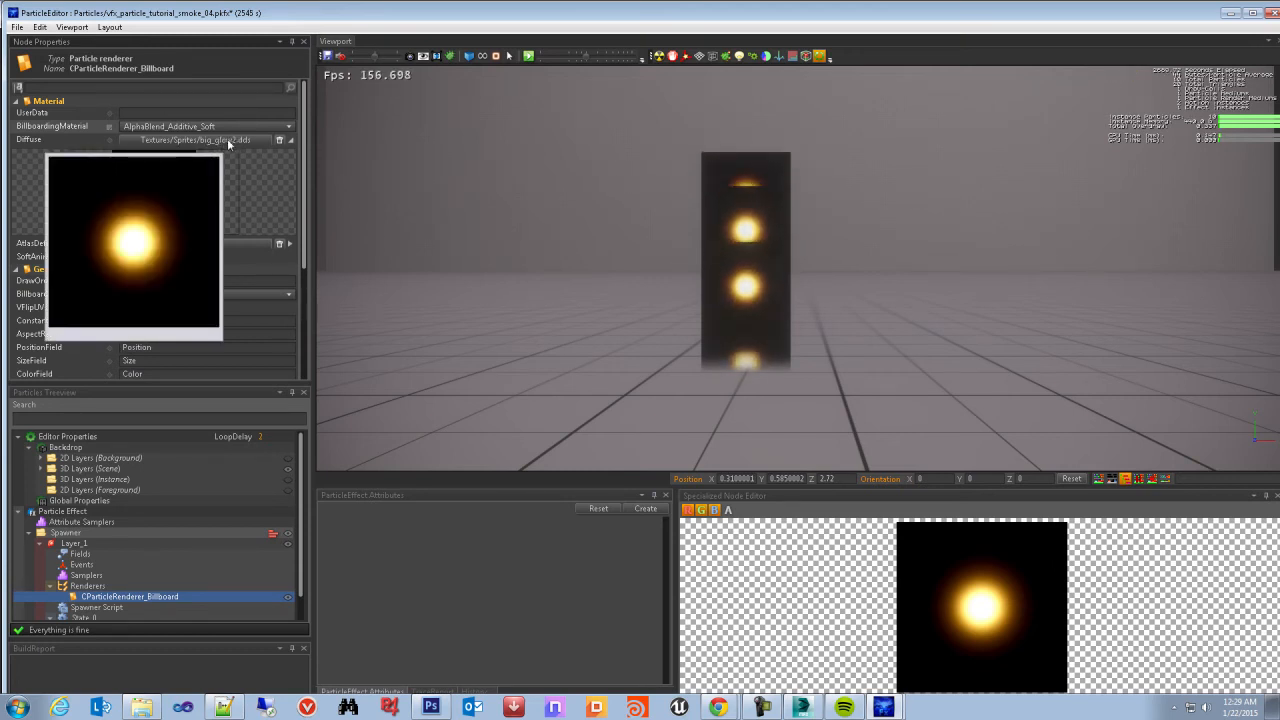
pyautogui.click(230, 144)
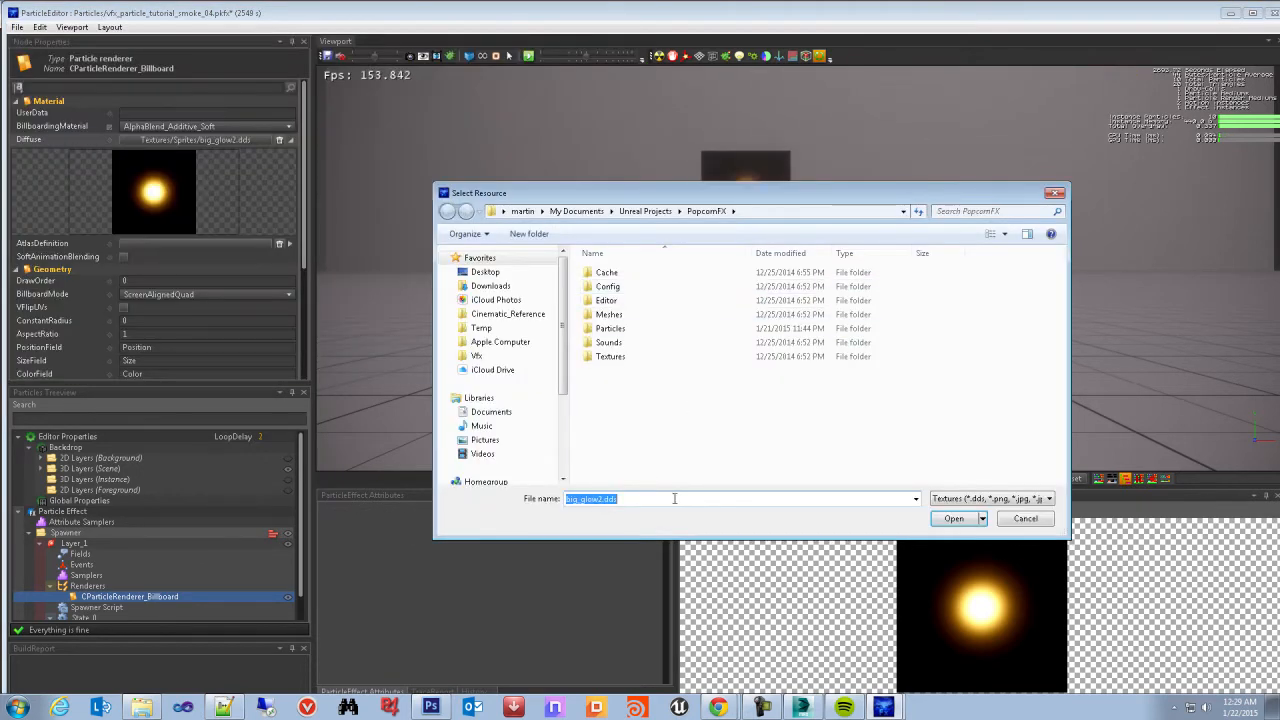
pyautogui.moveTo(697, 535); pyautogui.dragTo(697, 599)
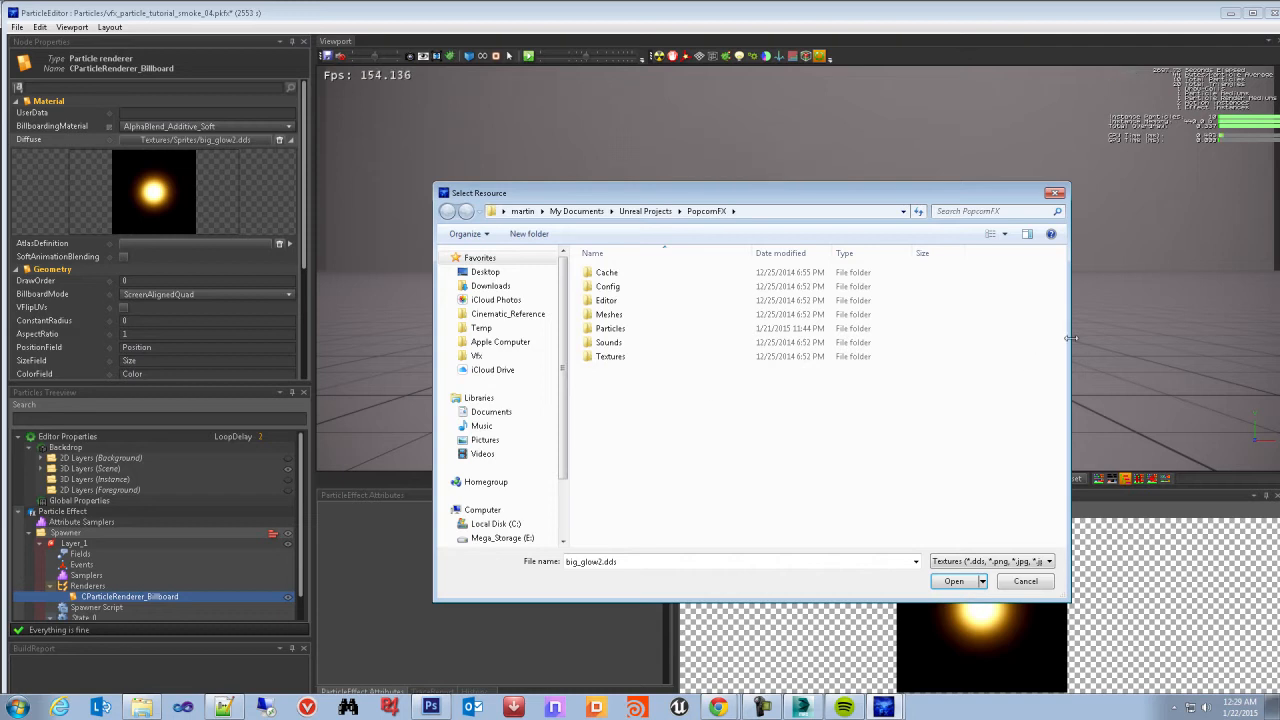
pyautogui.moveTo(1070, 338); pyautogui.dragTo(1000, 340)
pyautogui.moveTo(824, 196); pyautogui.dragTo(883, 181)
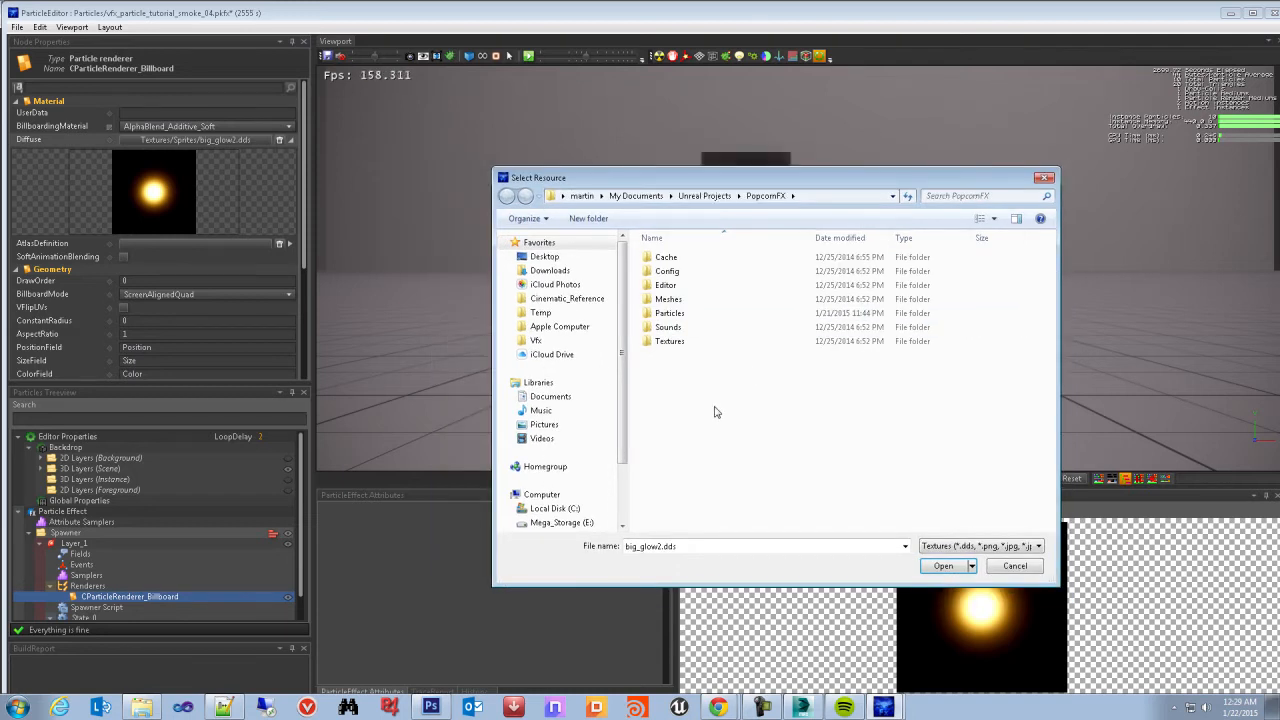
pyautogui.doubleClick(670, 343)
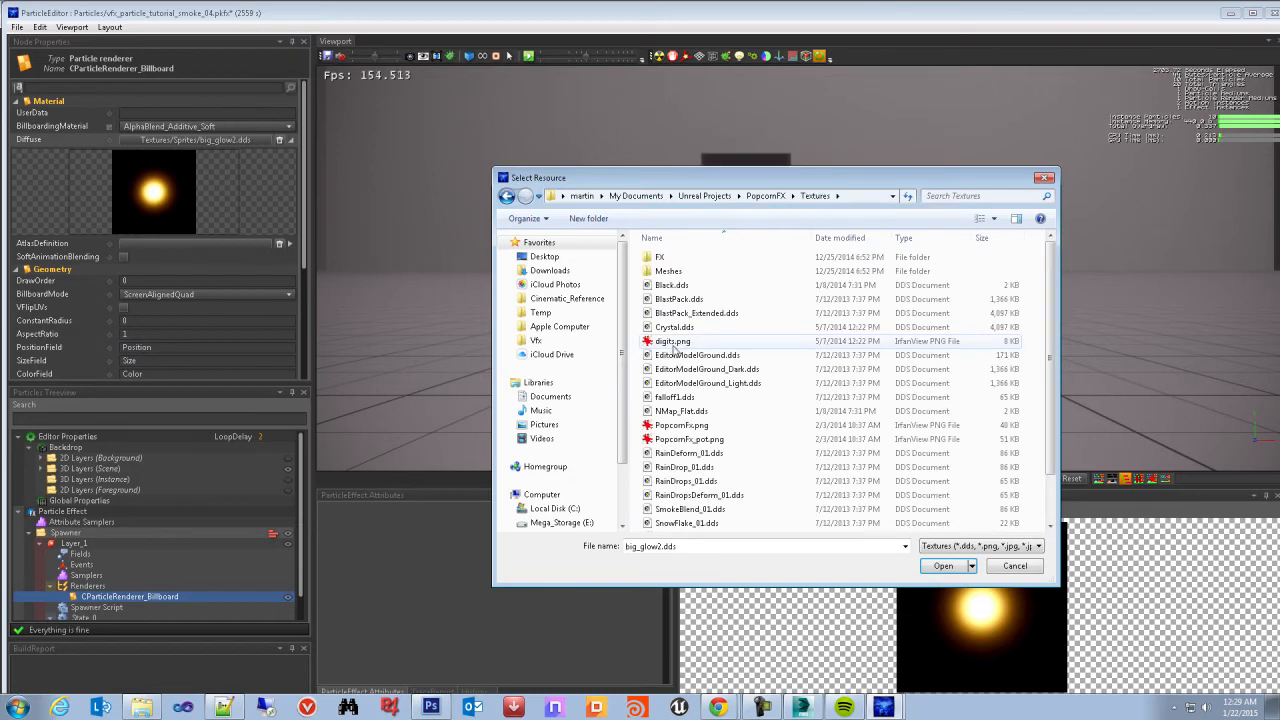
pyautogui.moveTo(809, 181); pyautogui.dragTo(793, 176)
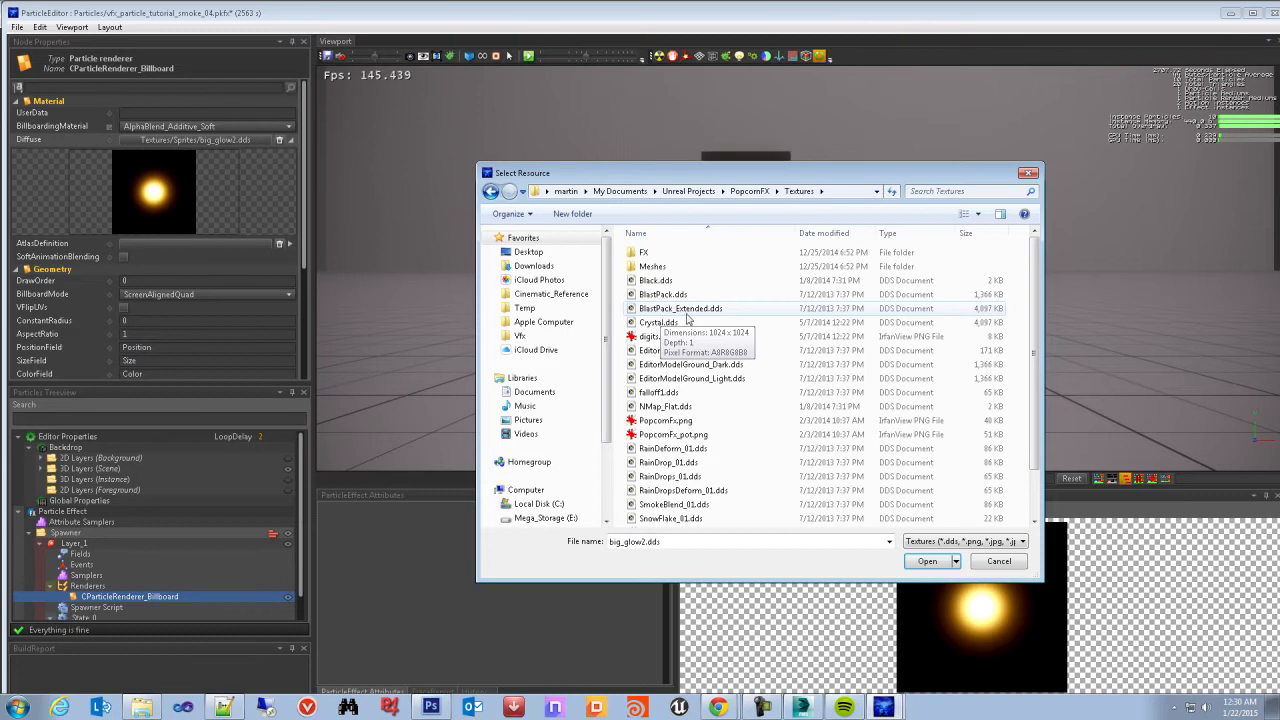
pyautogui.click(690, 312)
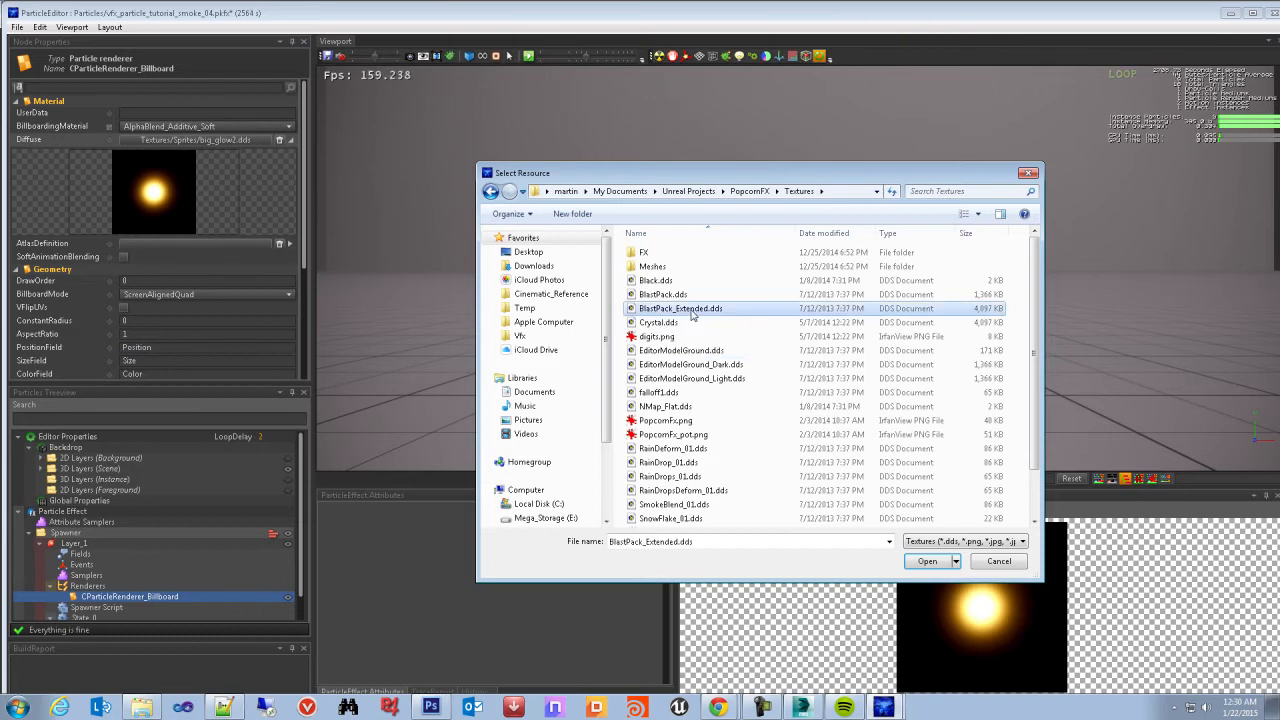
pyautogui.click(928, 561)
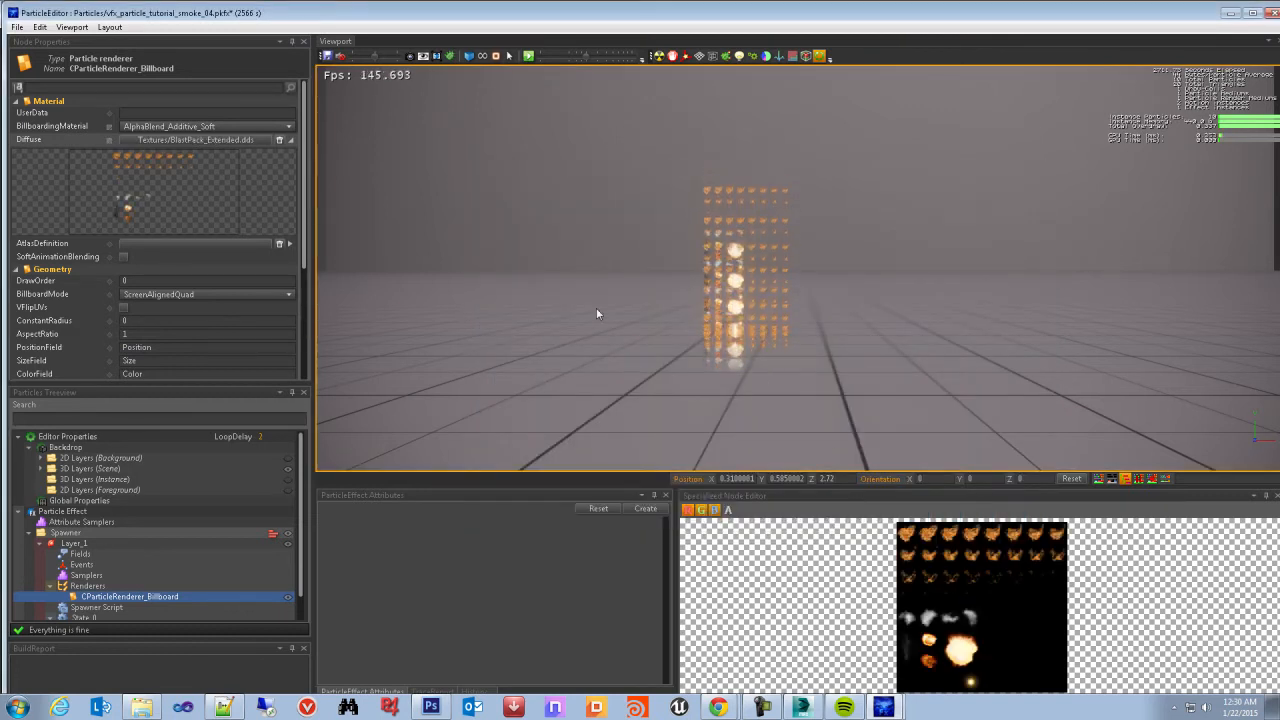
pyautogui.moveTo(606, 293); pyautogui.dragTo(616, 238, button='right')
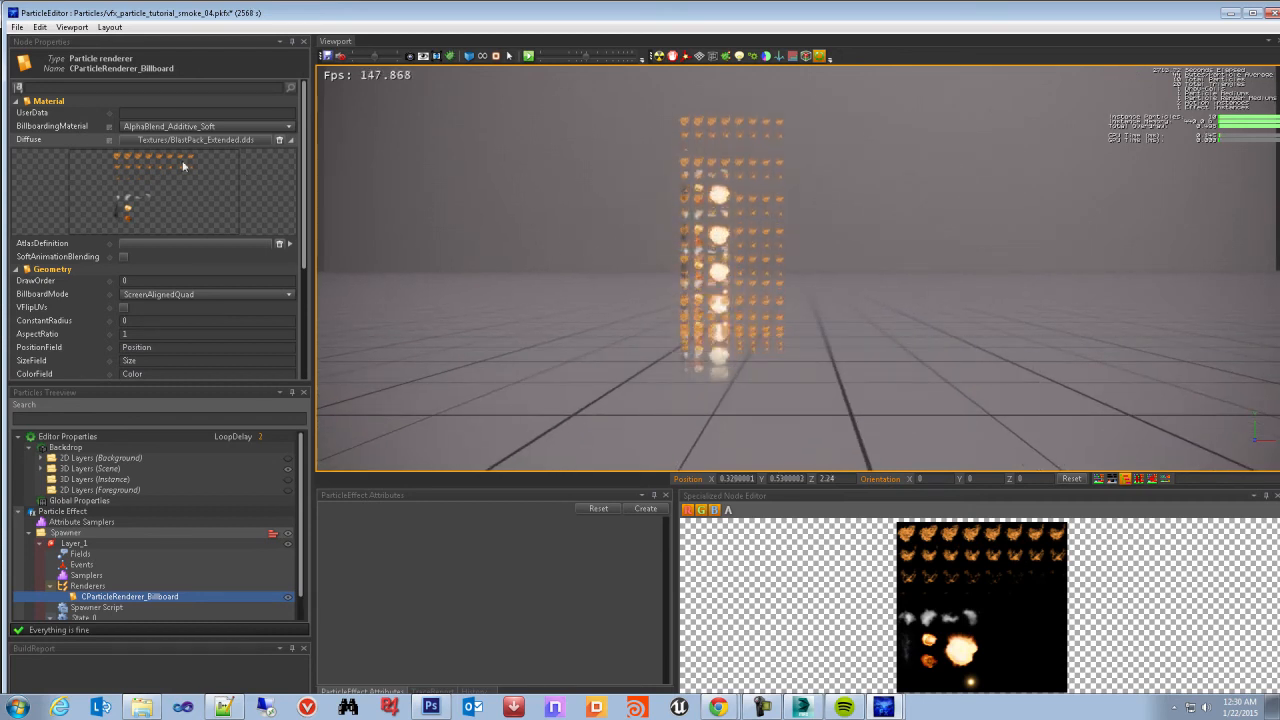
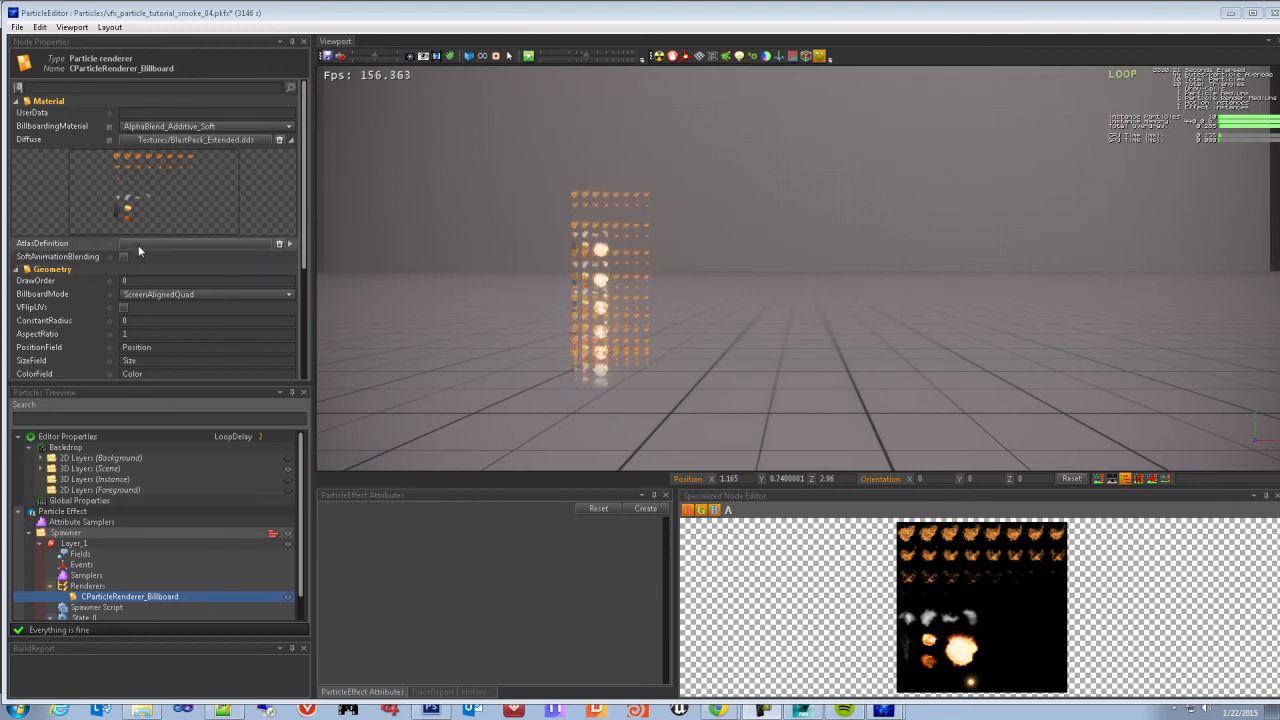
# Assign BlastPack_Extended.pkat from the Textures folder as the billboard renderer's AtlasDefinition
pyautogui.moveTo(200, 244)
pyautogui.doubleClick(194, 241)
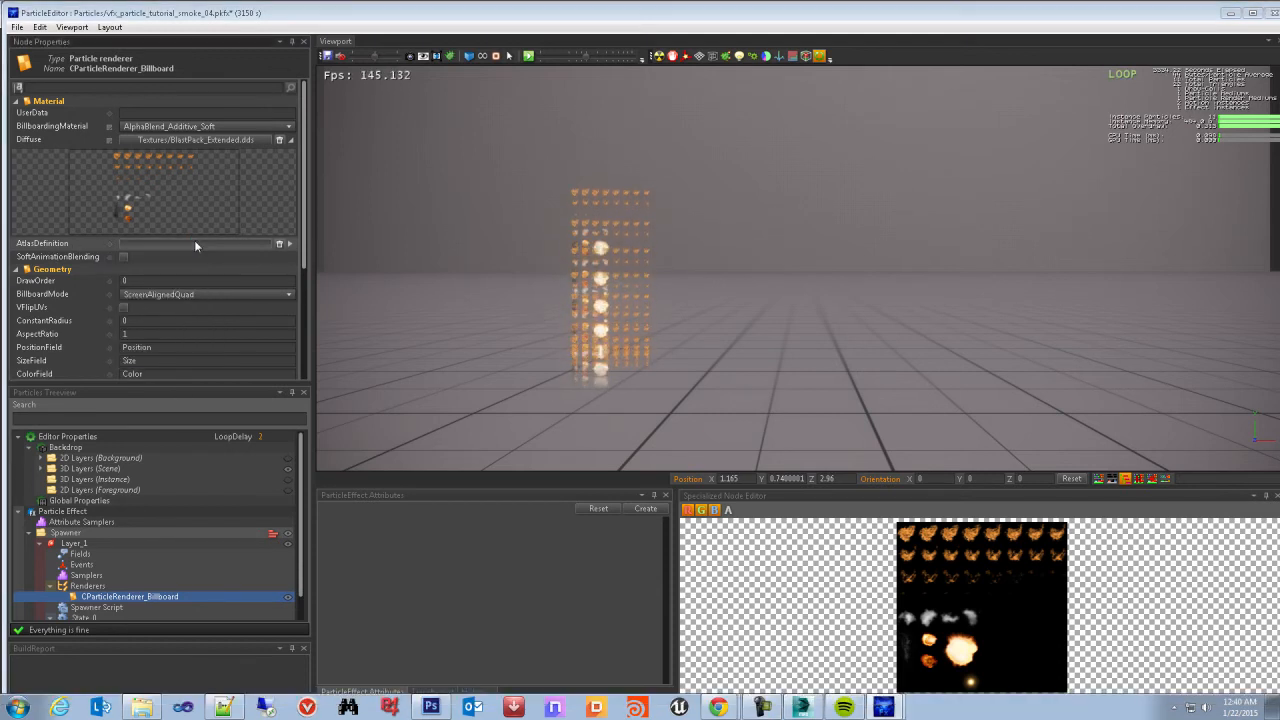
pyautogui.moveTo(627, 155); pyautogui.dragTo(736, 158)
pyautogui.click(628, 283)
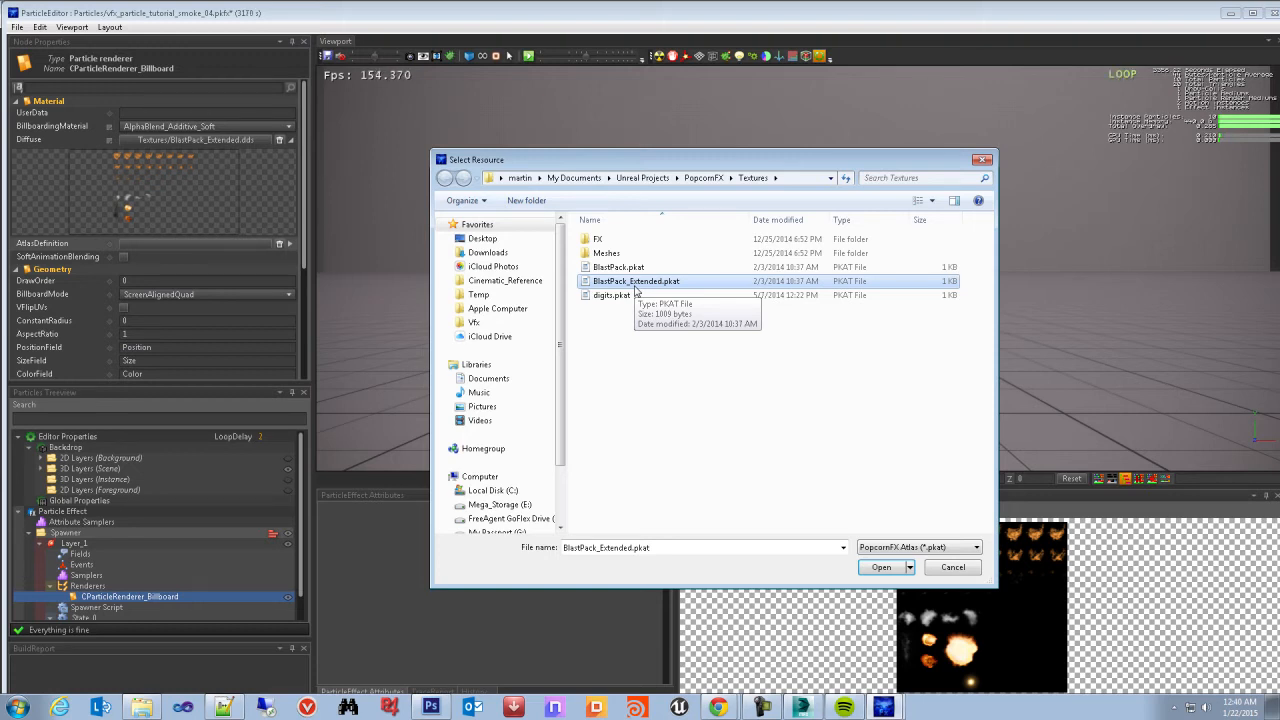
pyautogui.moveTo(725, 167); pyautogui.dragTo(693, 154)
pyautogui.click(593, 269)
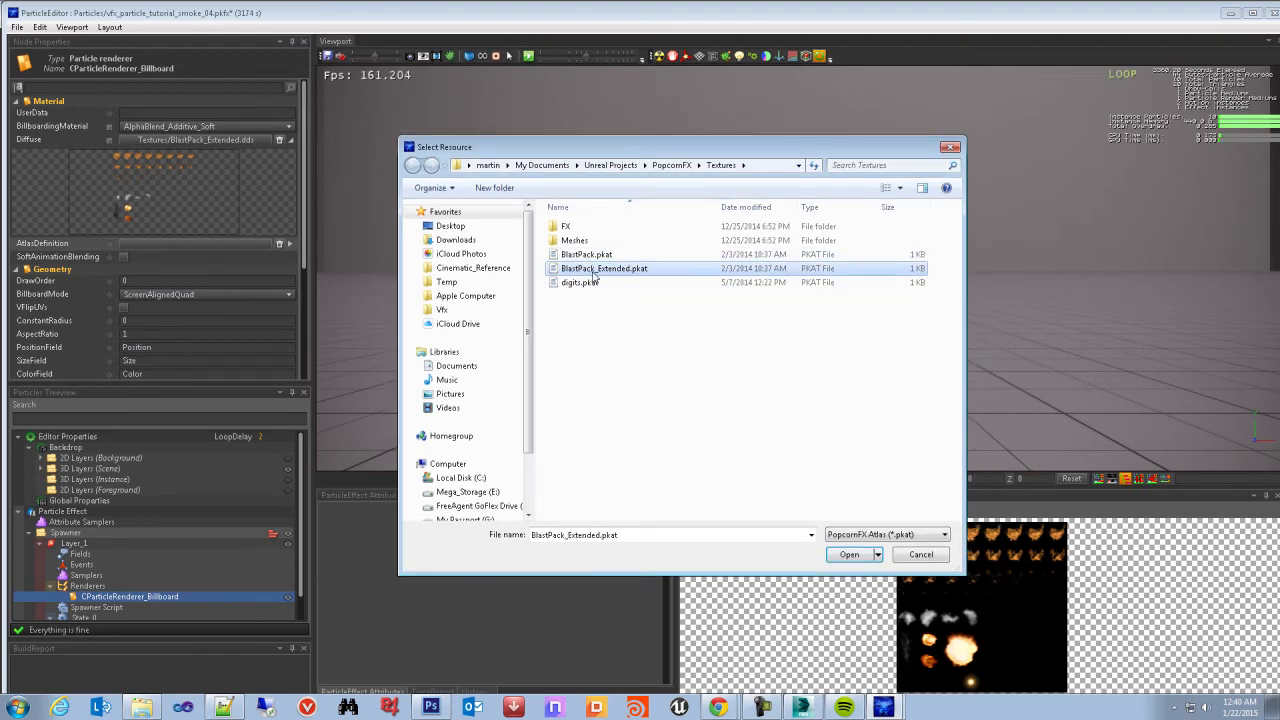
pyautogui.click(849, 555)
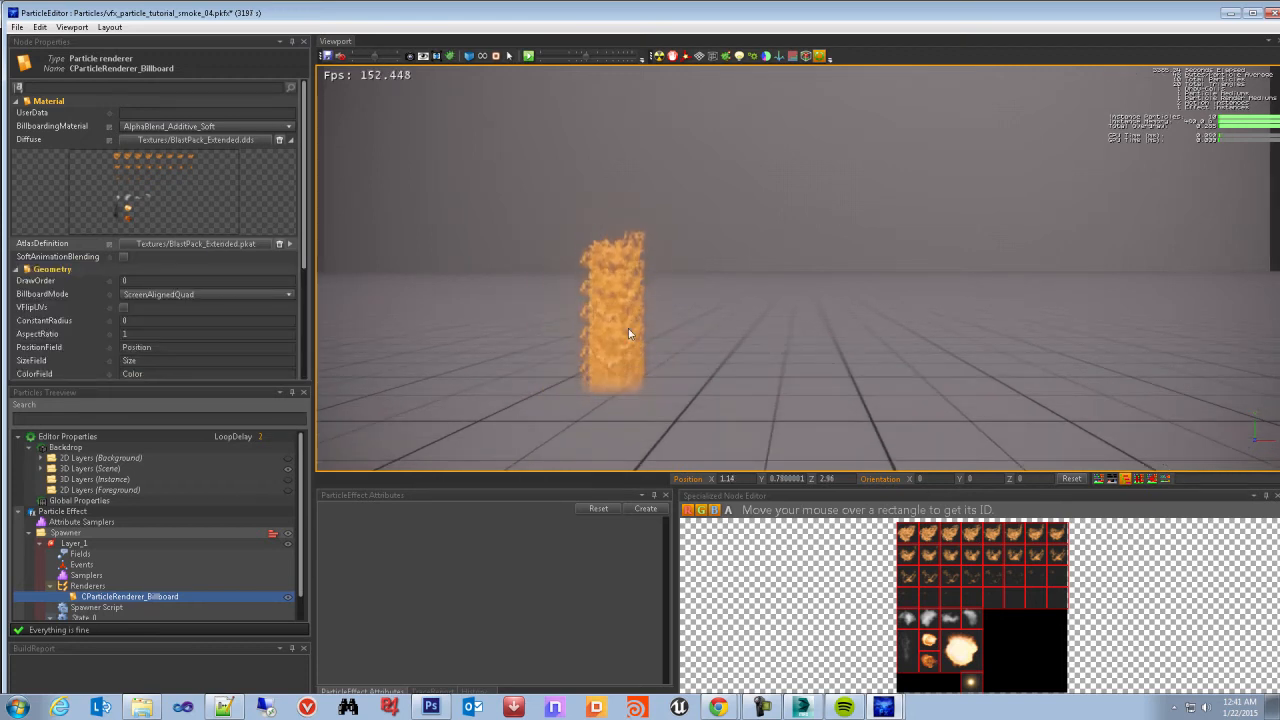
# Examine the flame particles in the viewport alongside the rectangle IDs of the BlastPack_Extended atlas and the SoftAnimationBlending option
pyautogui.moveTo(631, 323); pyautogui.dragTo(600, 322, button='middle')
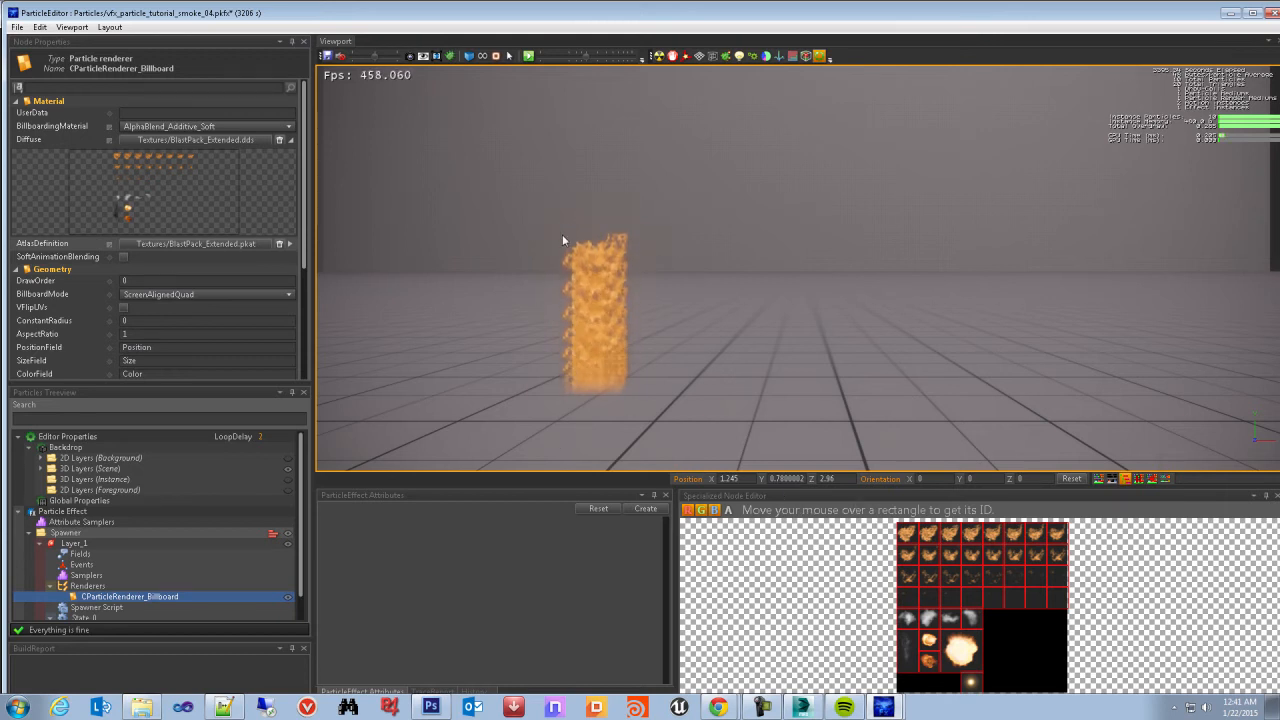
pyautogui.scroll(1, 587, 280)
pyautogui.scroll(1, 582, 314)
pyautogui.scroll(-1, 582, 314)
pyautogui.moveTo(582, 314); pyautogui.dragTo(627, 311, button='middle')
pyautogui.scroll(2, 615, 316)
pyautogui.scroll(-1, 615, 316)
pyautogui.scroll(2, 670, 315)
pyautogui.scroll(-2, 670, 315)
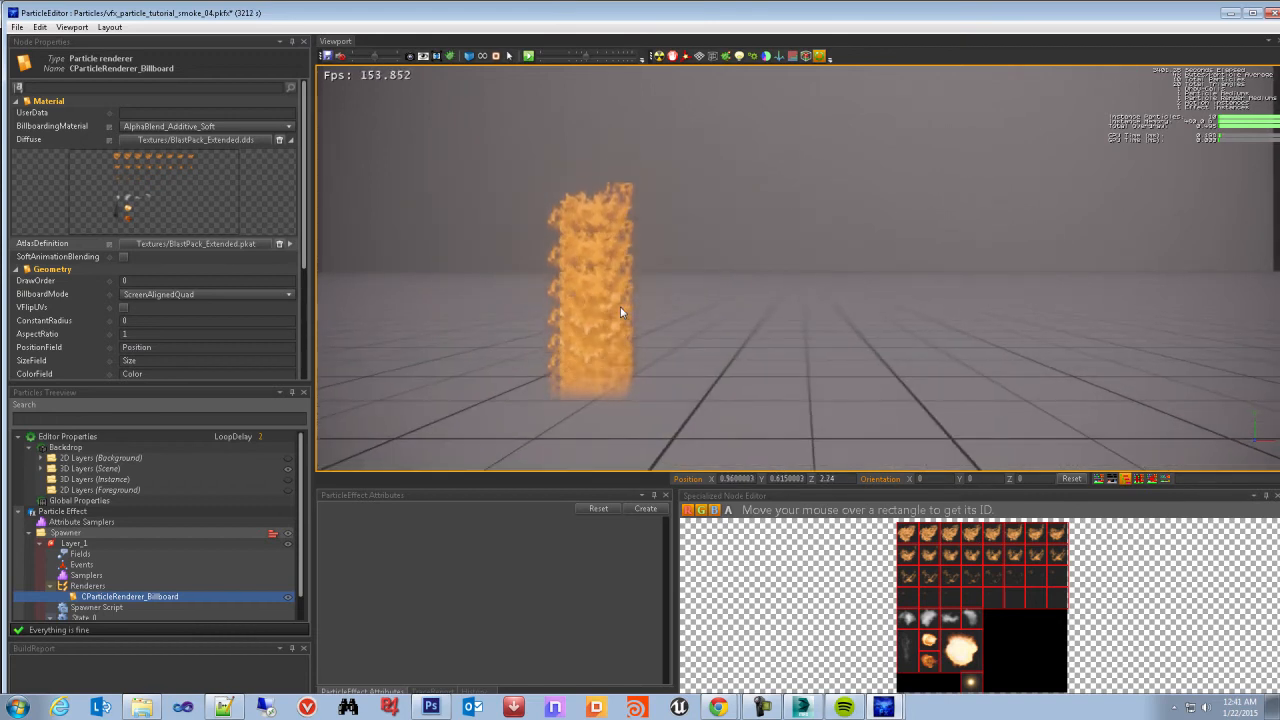
pyautogui.moveTo(905, 535)
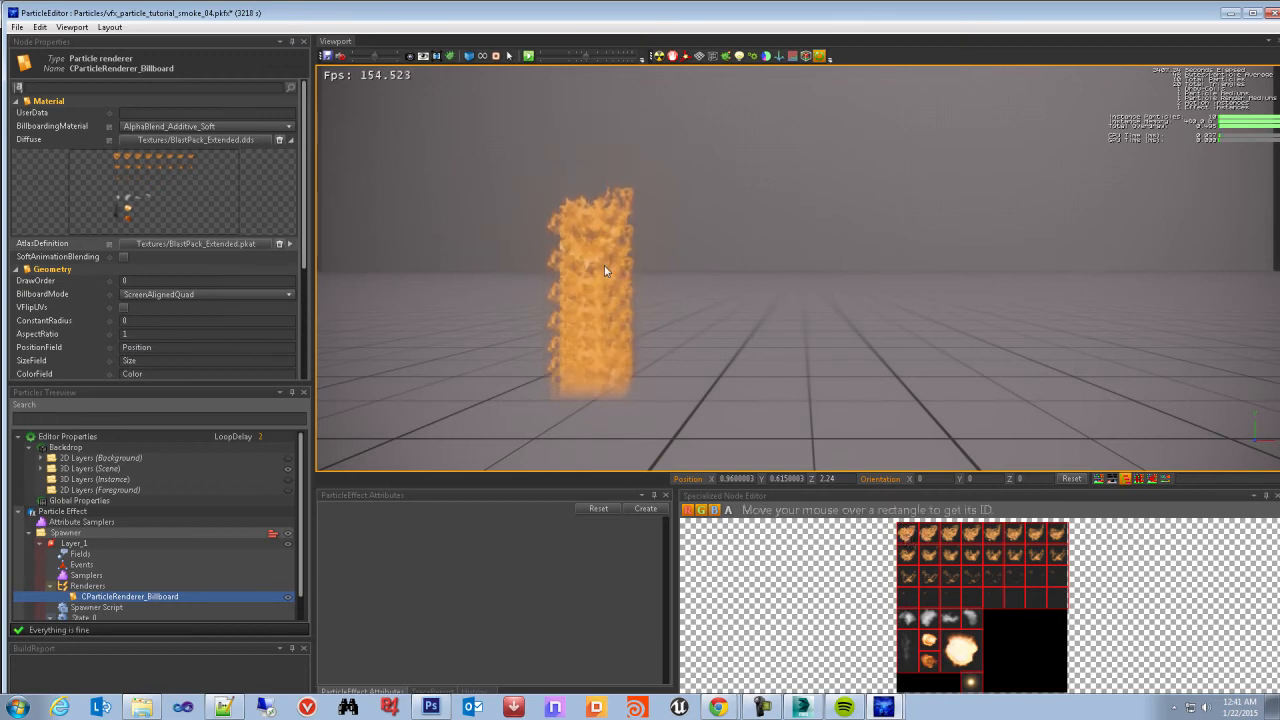
pyautogui.moveTo(620, 319); pyautogui.dragTo(610, 324, button='middle')
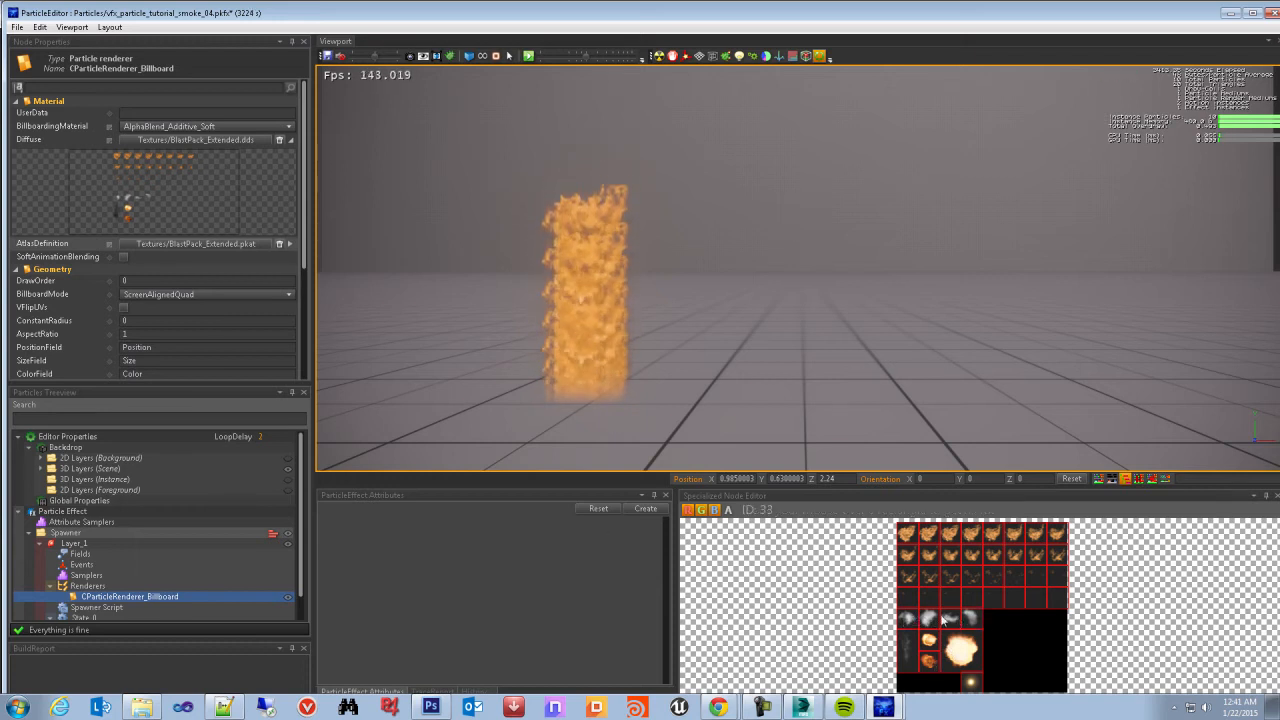
pyautogui.moveTo(977, 626)
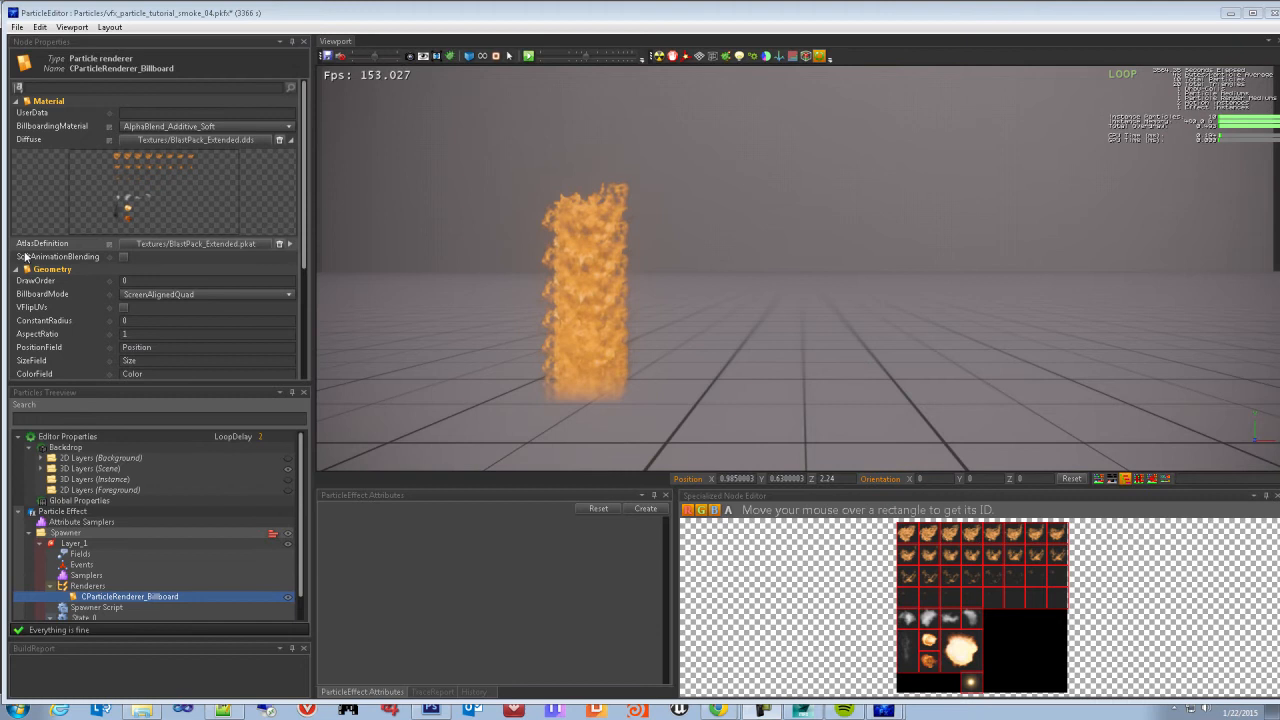
pyautogui.moveTo(63, 260)
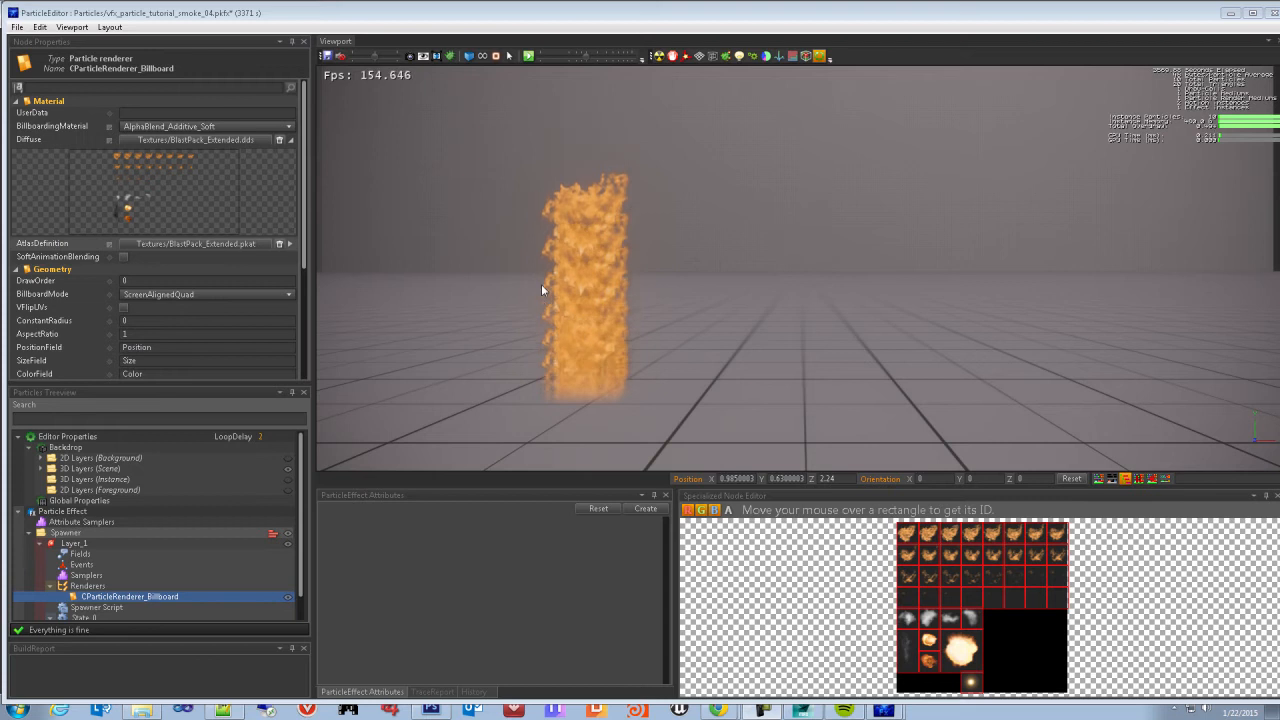
# Examine the flame particles, the BlastPack_Extended atlas rectangle IDs and the TextureID entry among Layer_1's fields
pyautogui.moveTo(607, 272); pyautogui.dragTo(625, 256, button='middle')
pyautogui.scroll(1, 632, 332)
pyautogui.moveTo(632, 334); pyautogui.dragTo(650, 360, button='middle')
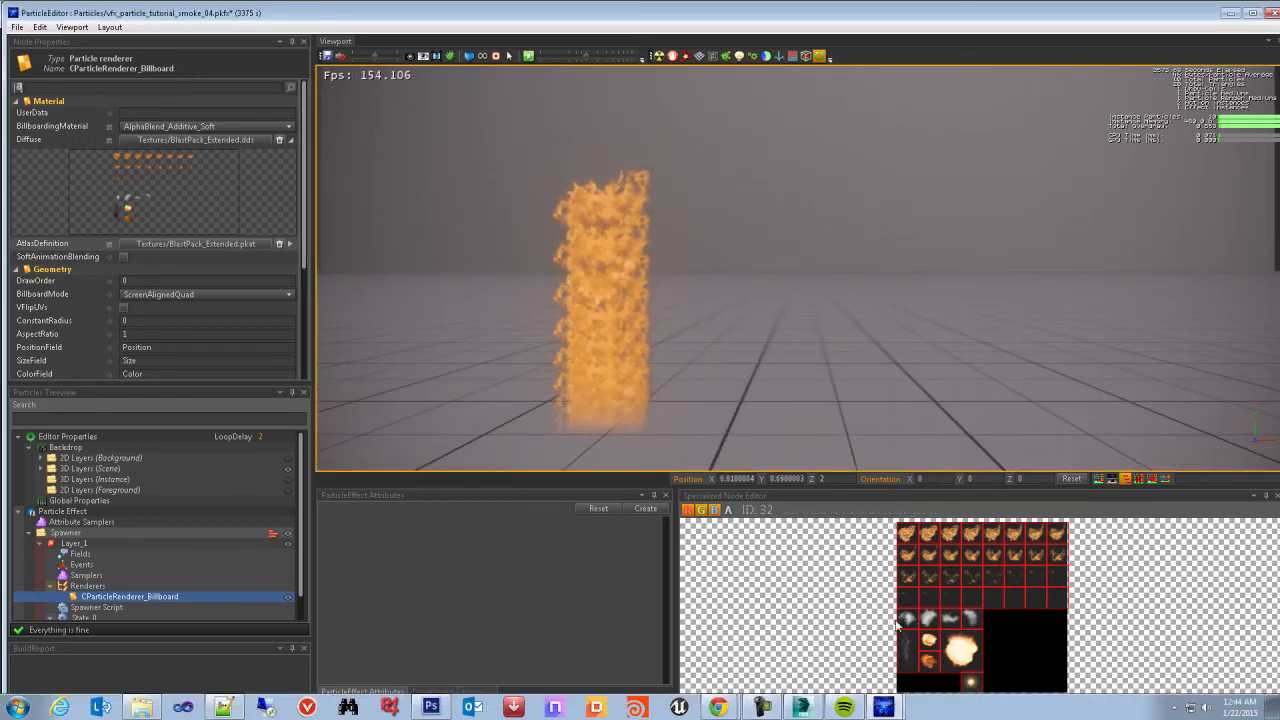
pyautogui.moveTo(952, 622)
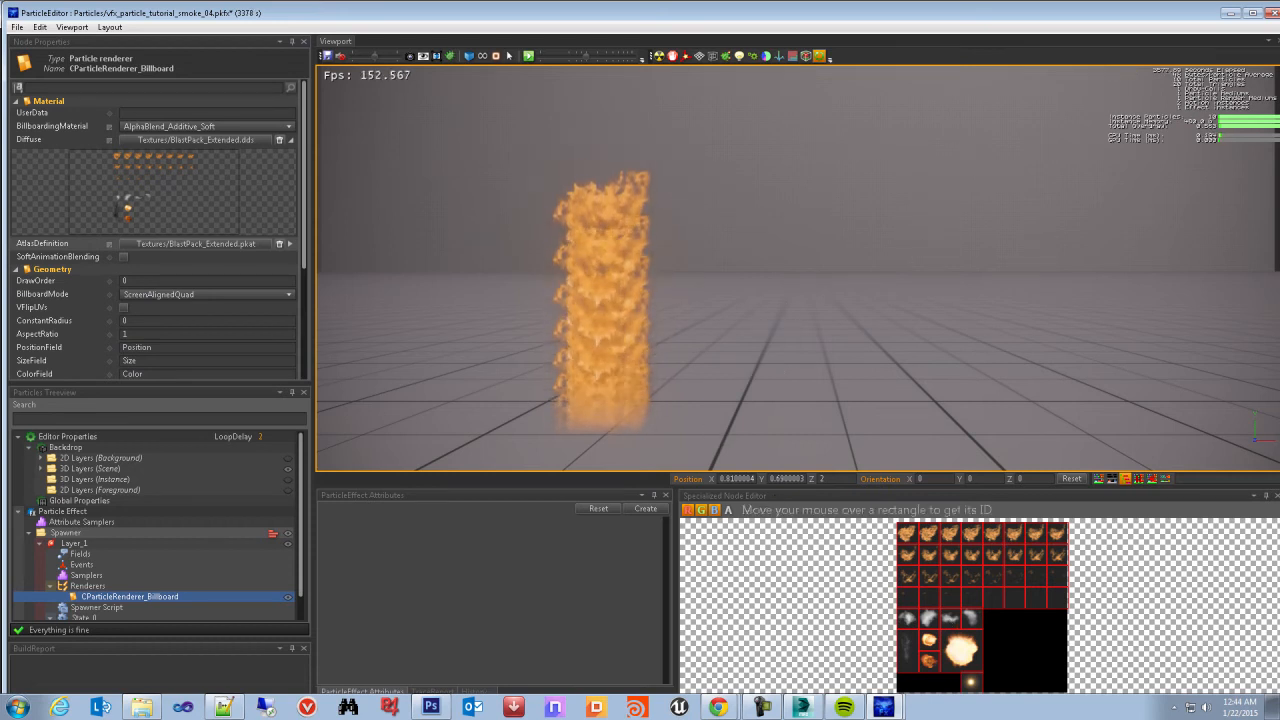
pyautogui.moveTo(540, 289); pyautogui.dragTo(545, 285, button='middle')
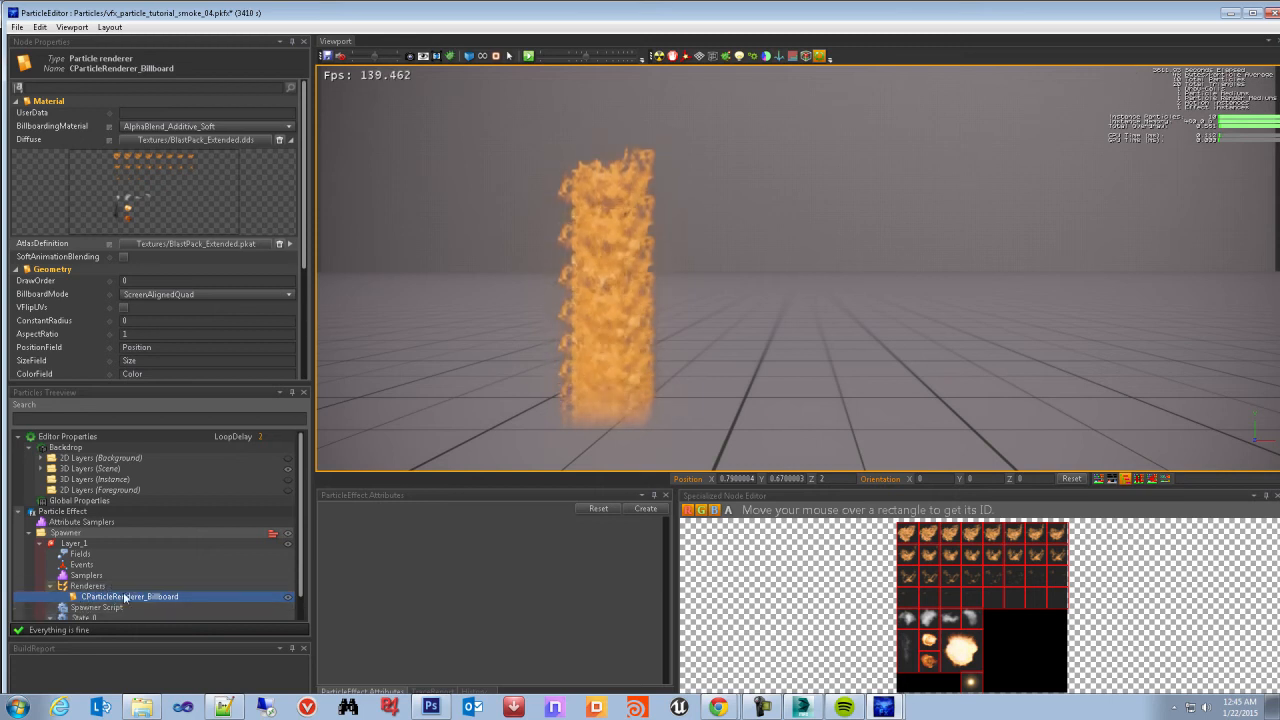
pyautogui.click(86, 557)
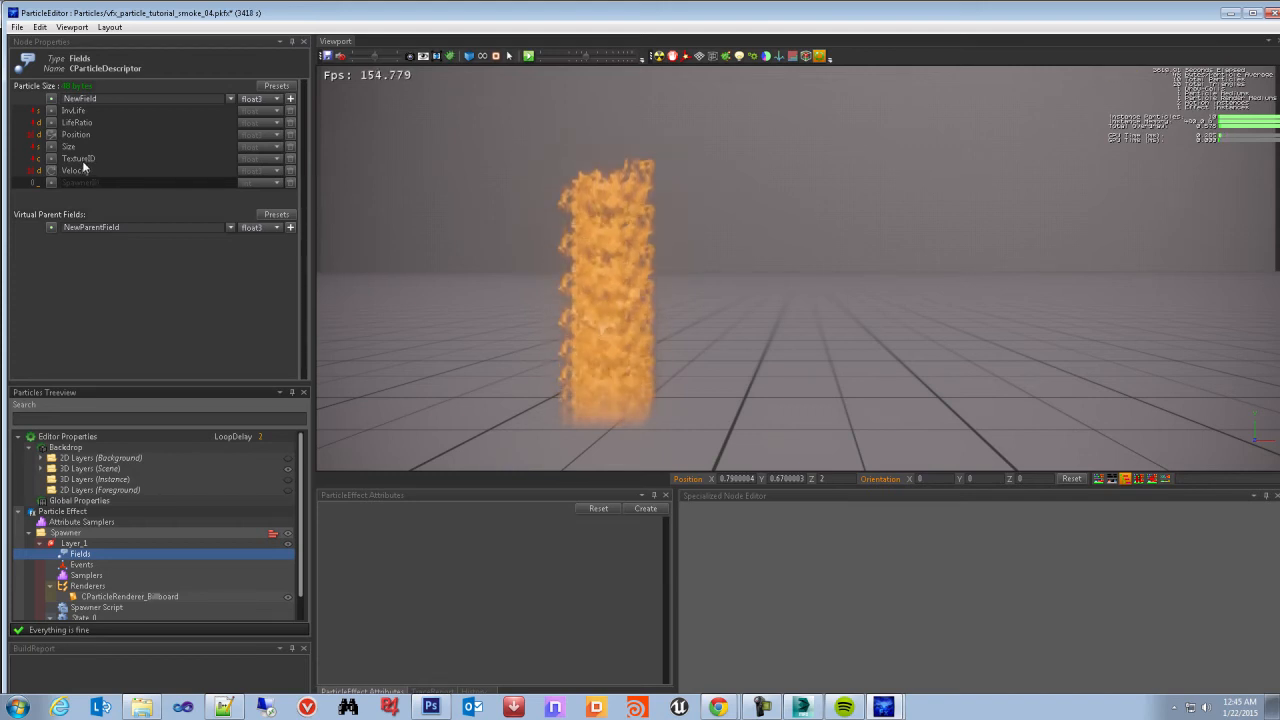
pyautogui.click(133, 596)
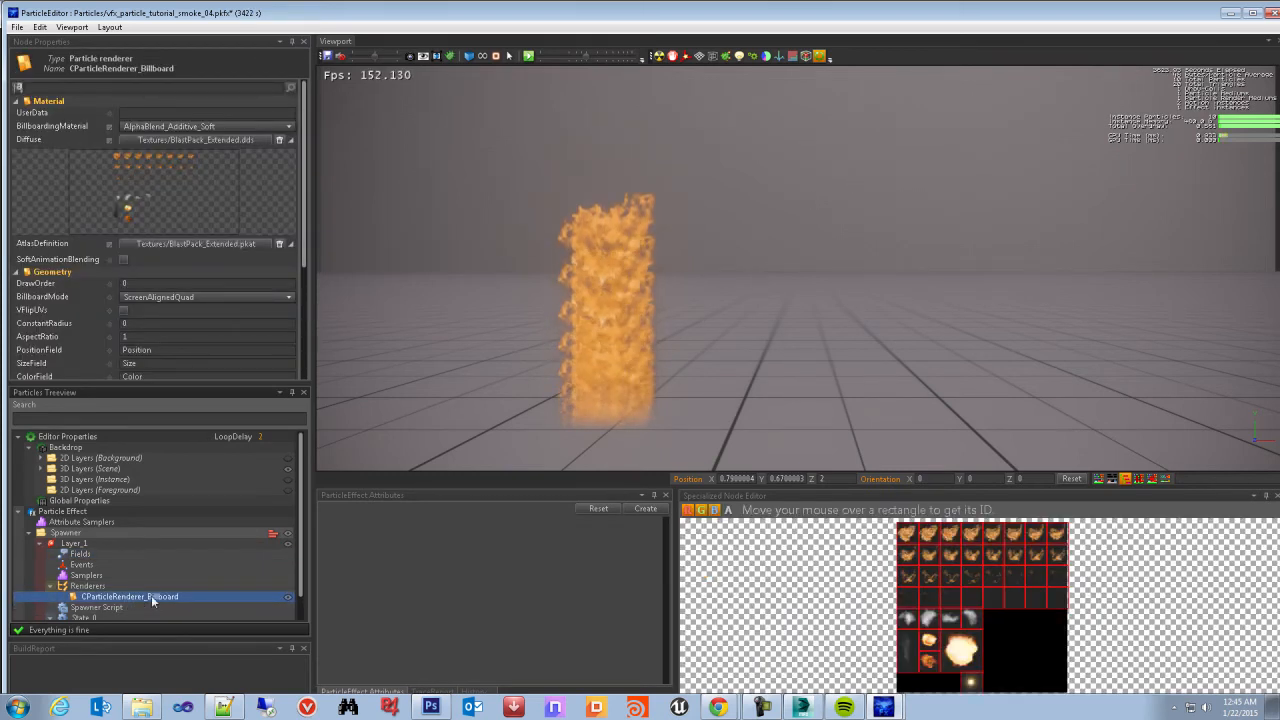
# Clear the billboard renderer's AtlasDefinition, inspect the particles in the viewport and review Layer_1's fields without the atlas
pyautogui.click(110, 245)
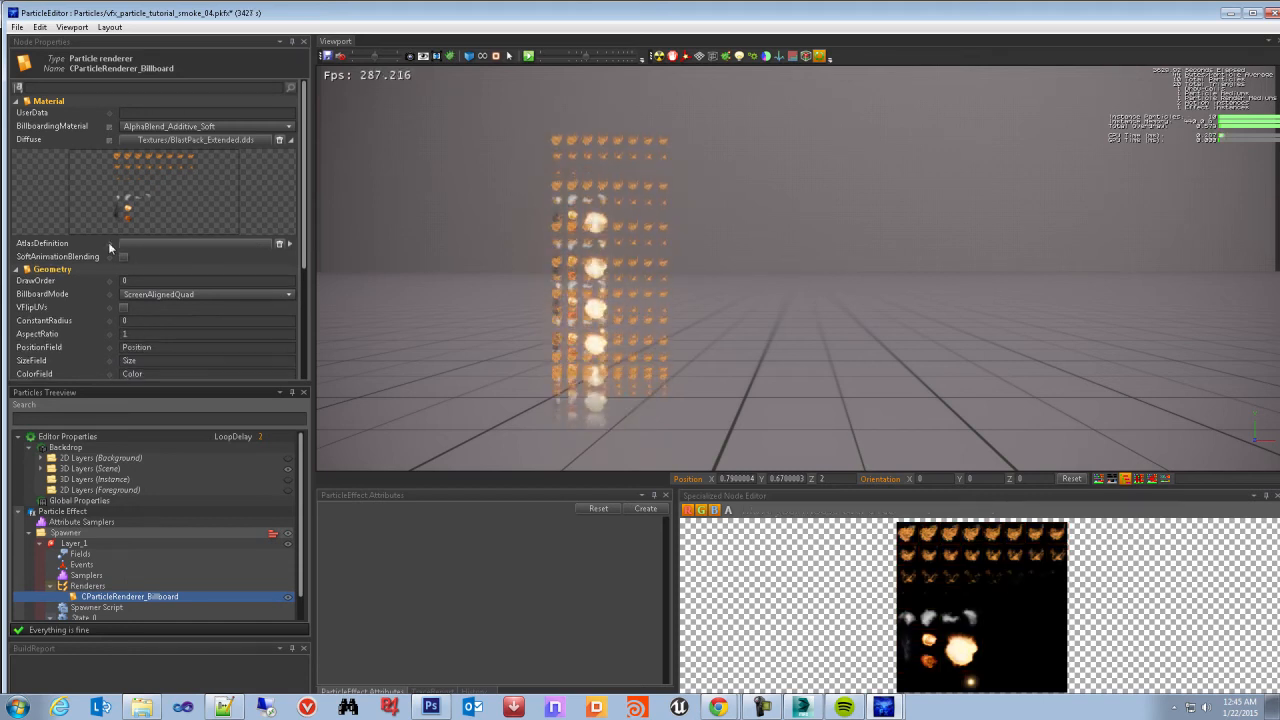
pyautogui.scroll(-2, 636, 314)
pyautogui.moveTo(632, 312); pyautogui.dragTo(638, 327, button='middle')
pyautogui.scroll(2, 638, 326)
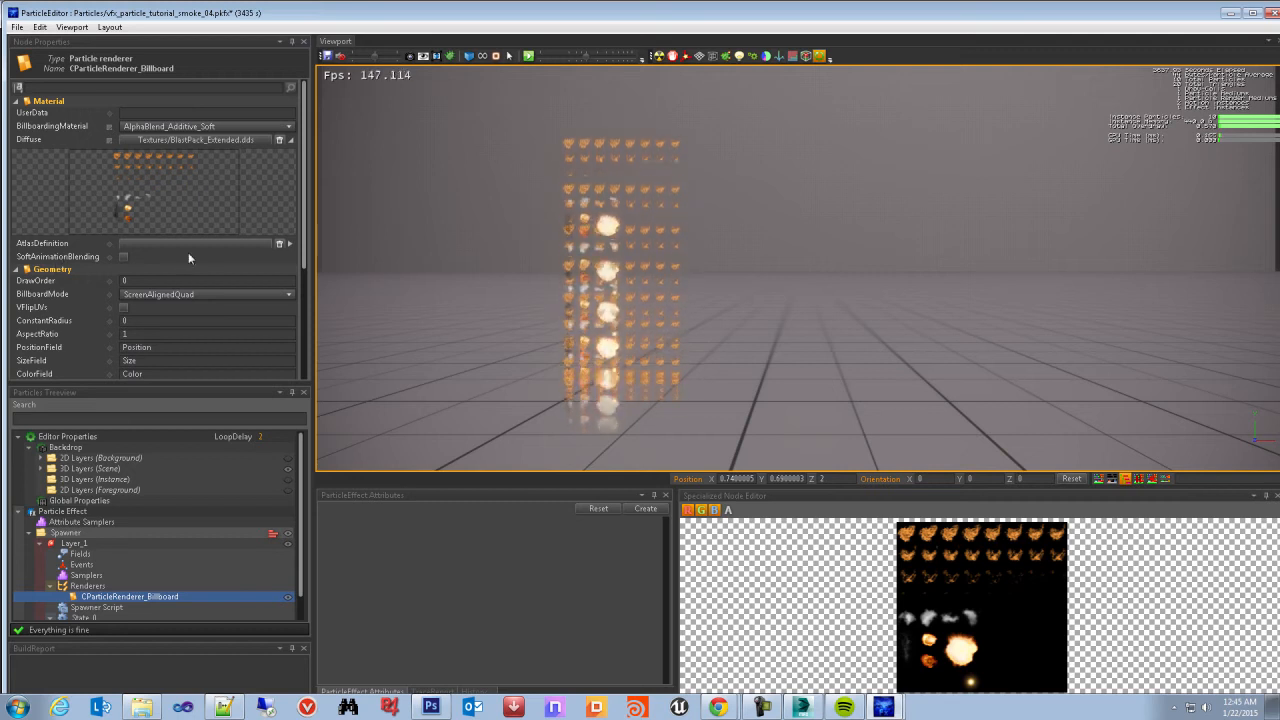
pyautogui.click(82, 555)
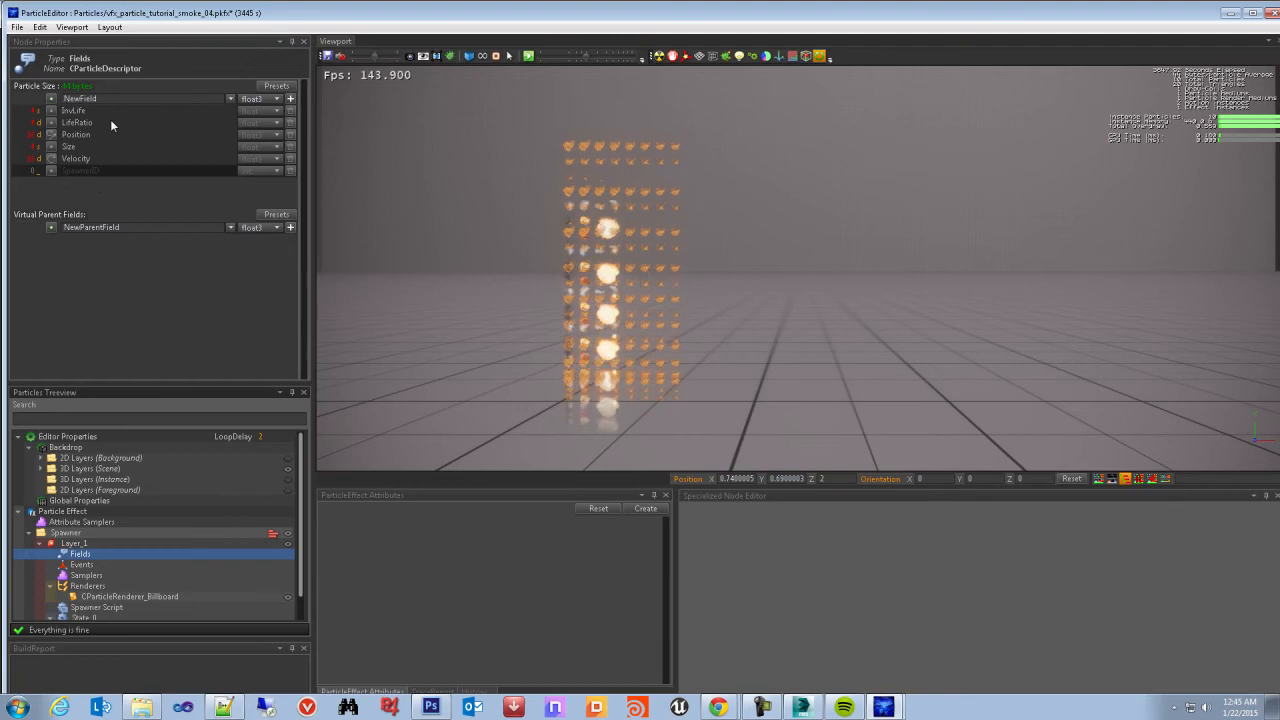
pyautogui.click(128, 597)
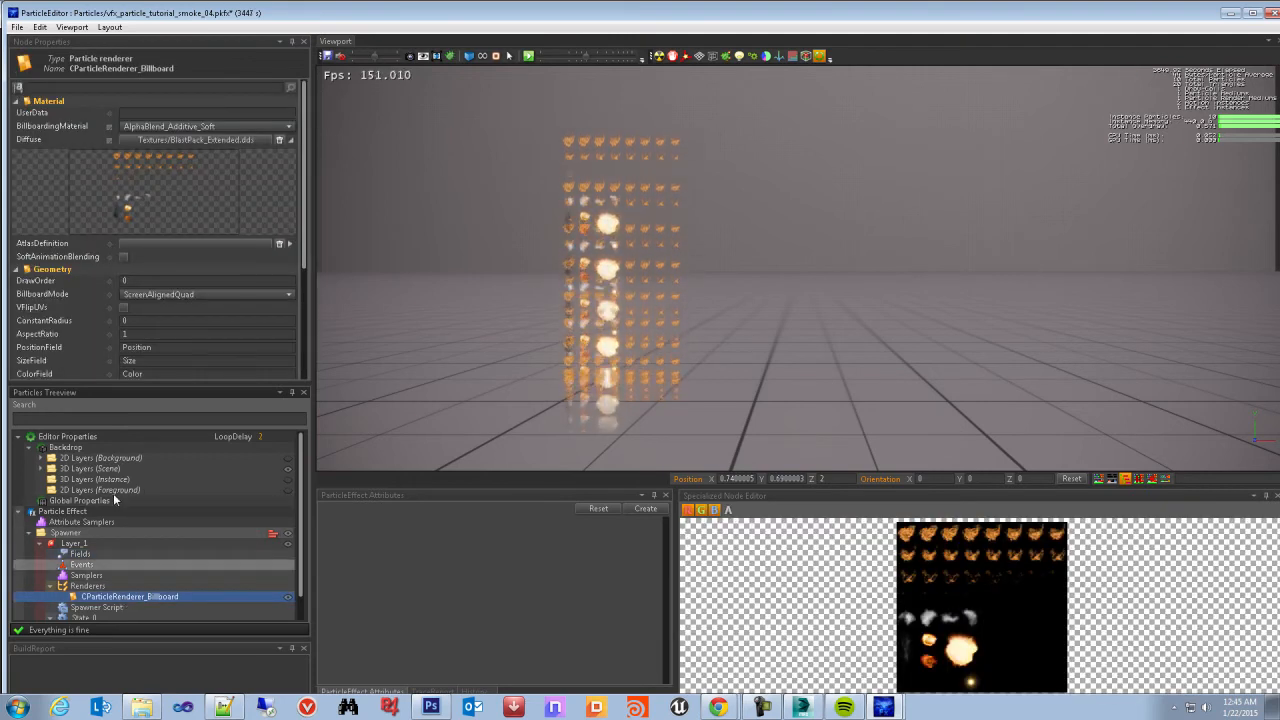
# Reassign BlastPack_Extended.pkat as the billboard renderer's AtlasDefinition and recheck Layer_1's fields
pyautogui.doubleClick(176, 242)
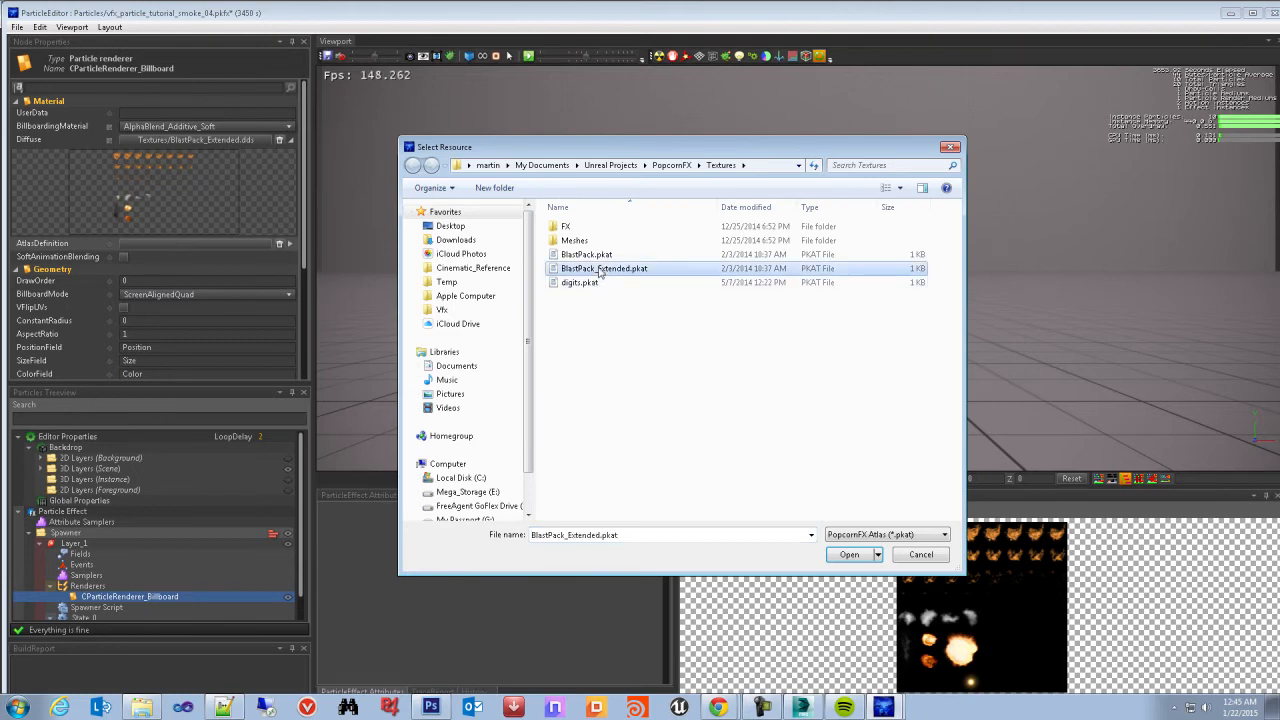
pyautogui.click(852, 555)
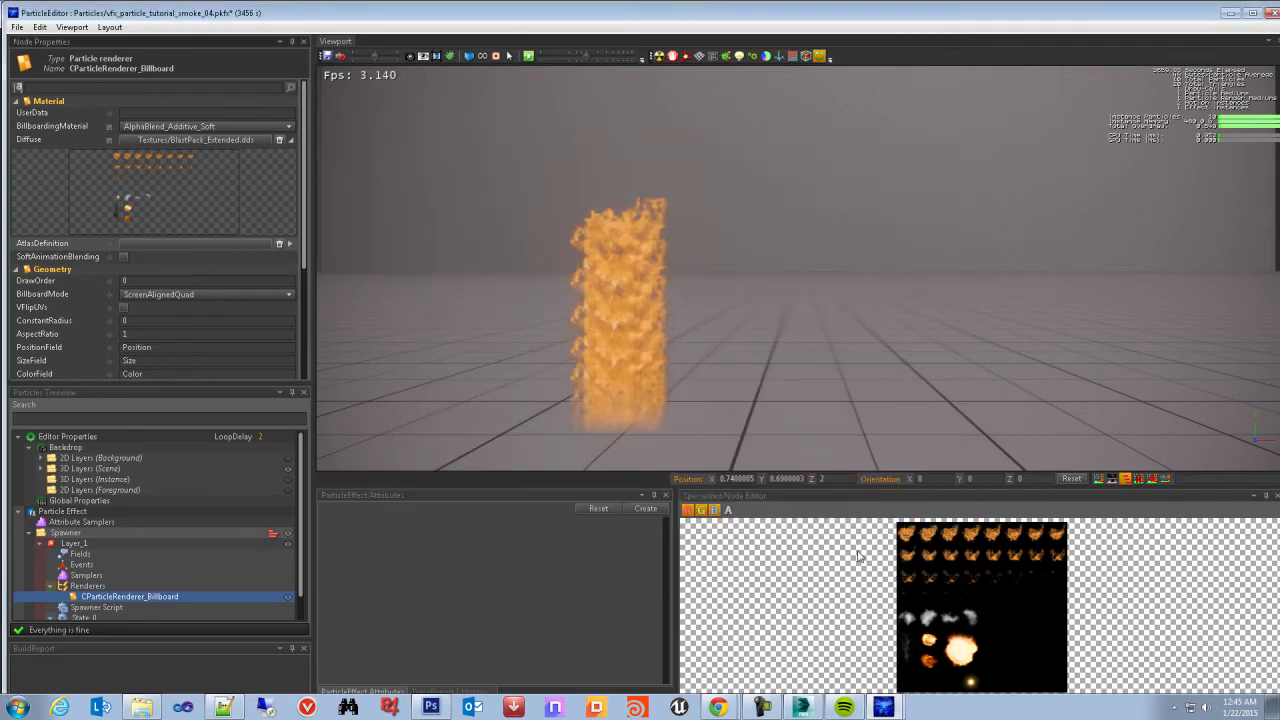
pyautogui.click(82, 555)
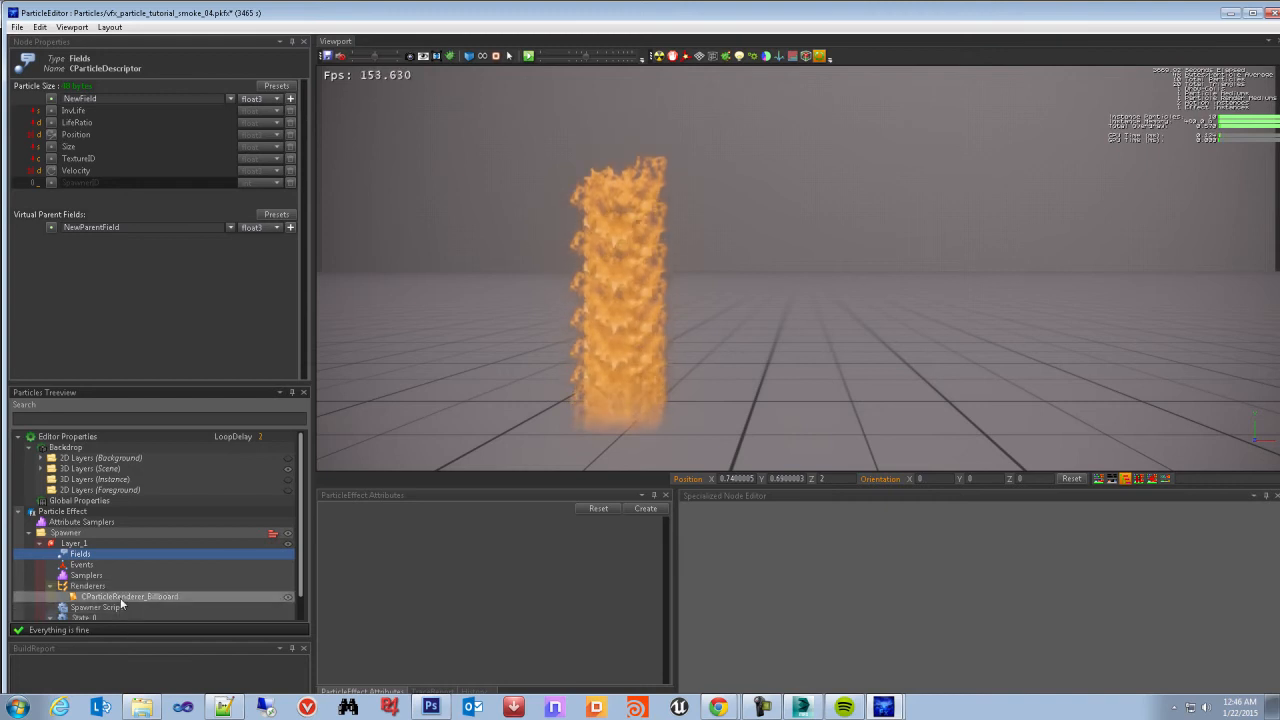
pyautogui.click(154, 597)
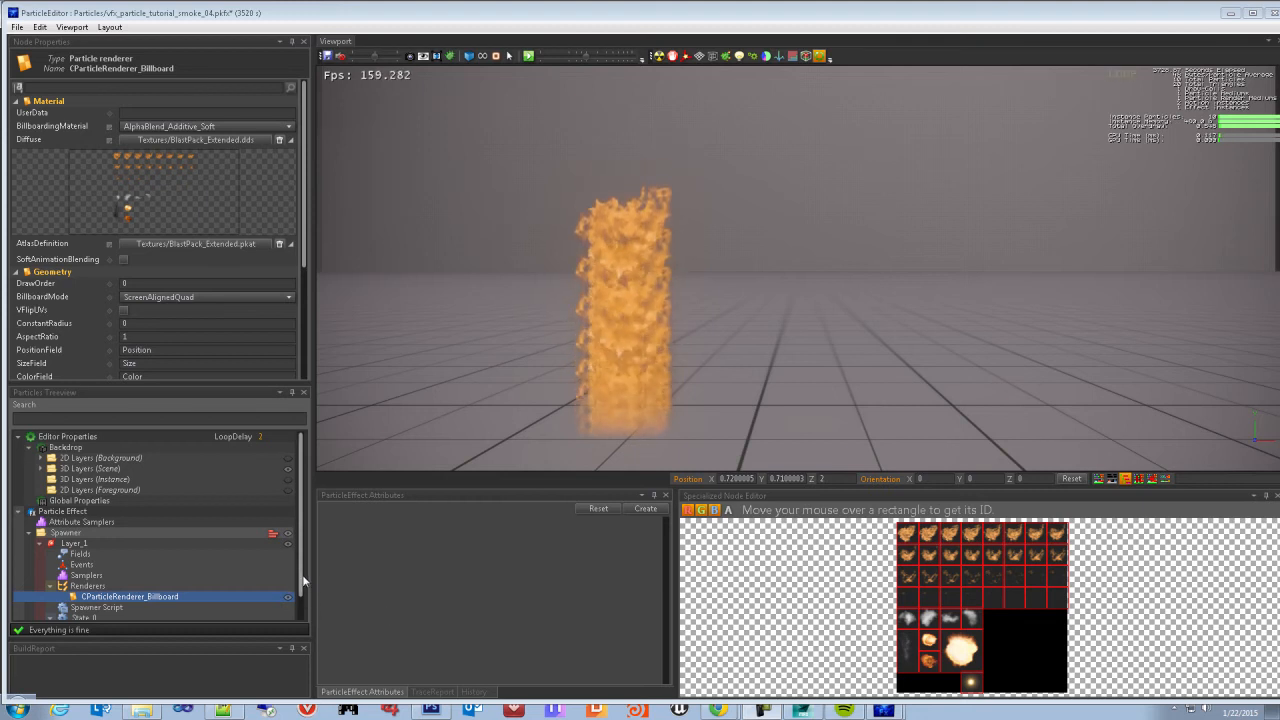
# Add the line "TextureID = 33;" below the Size line in Layer_1's Spawner Script and compile the script
pyautogui.scroll(-1, 301, 567)
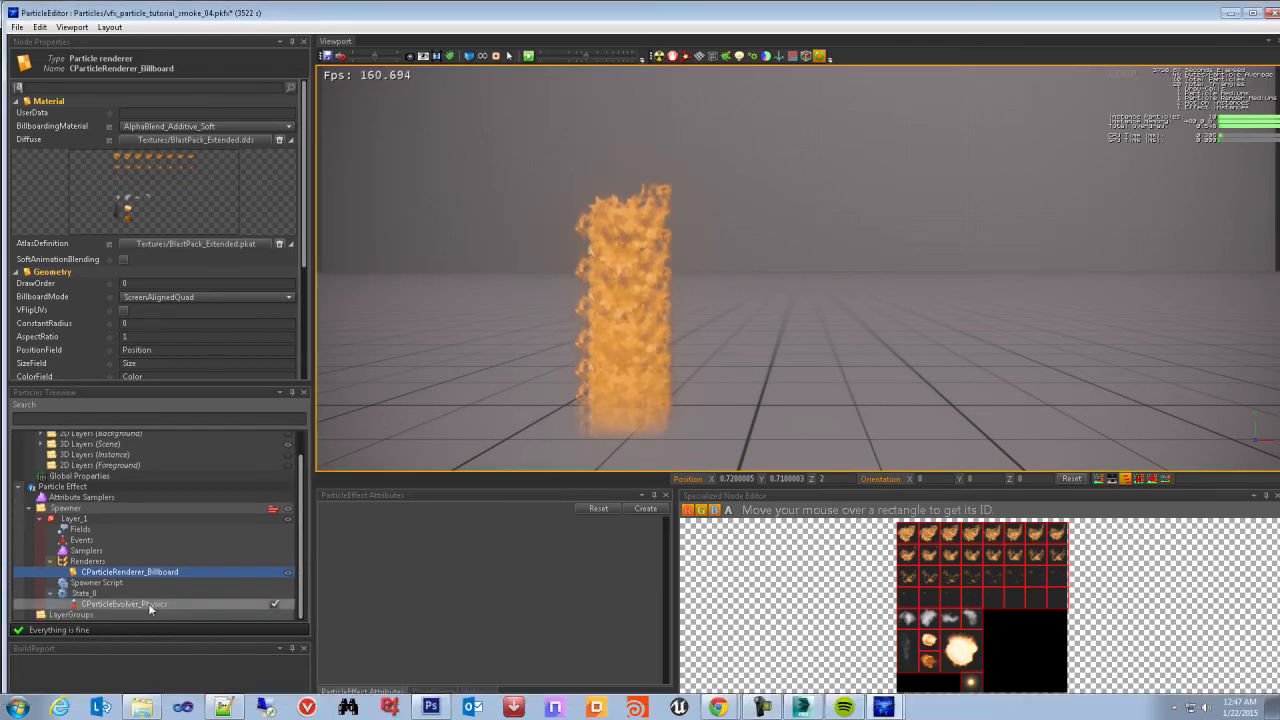
pyautogui.click(96, 583)
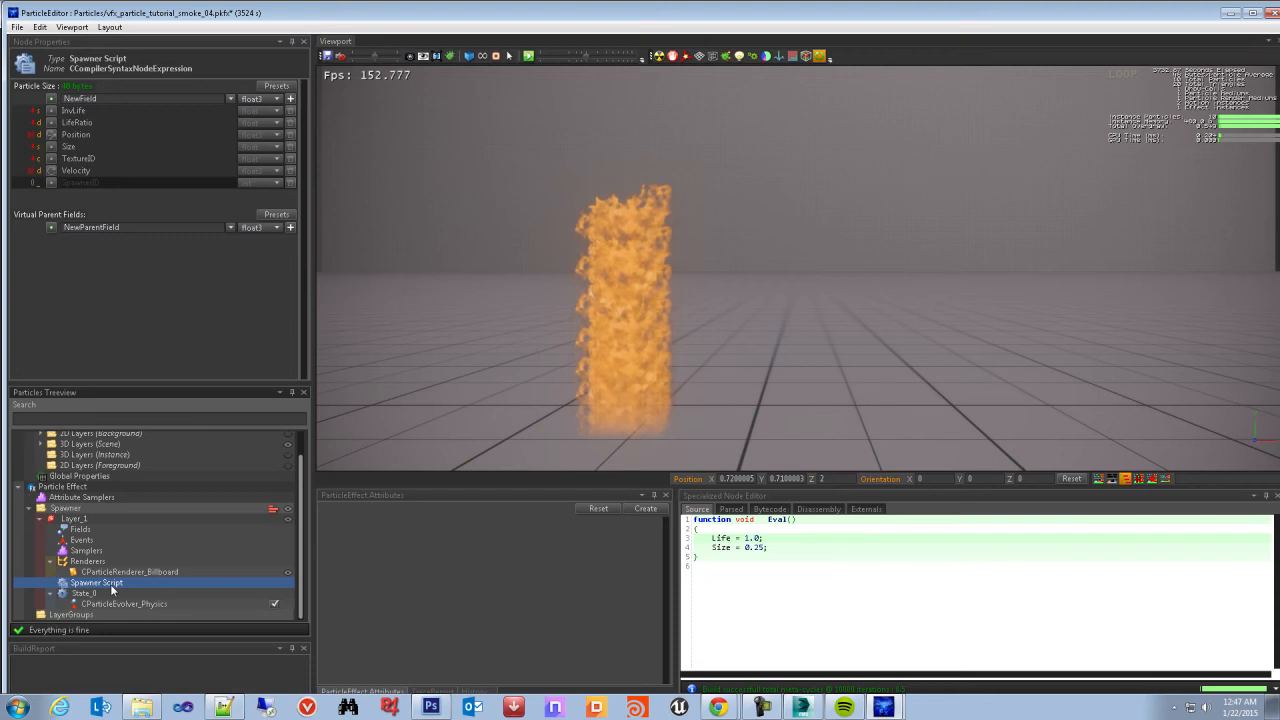
pyautogui.click(778, 549)
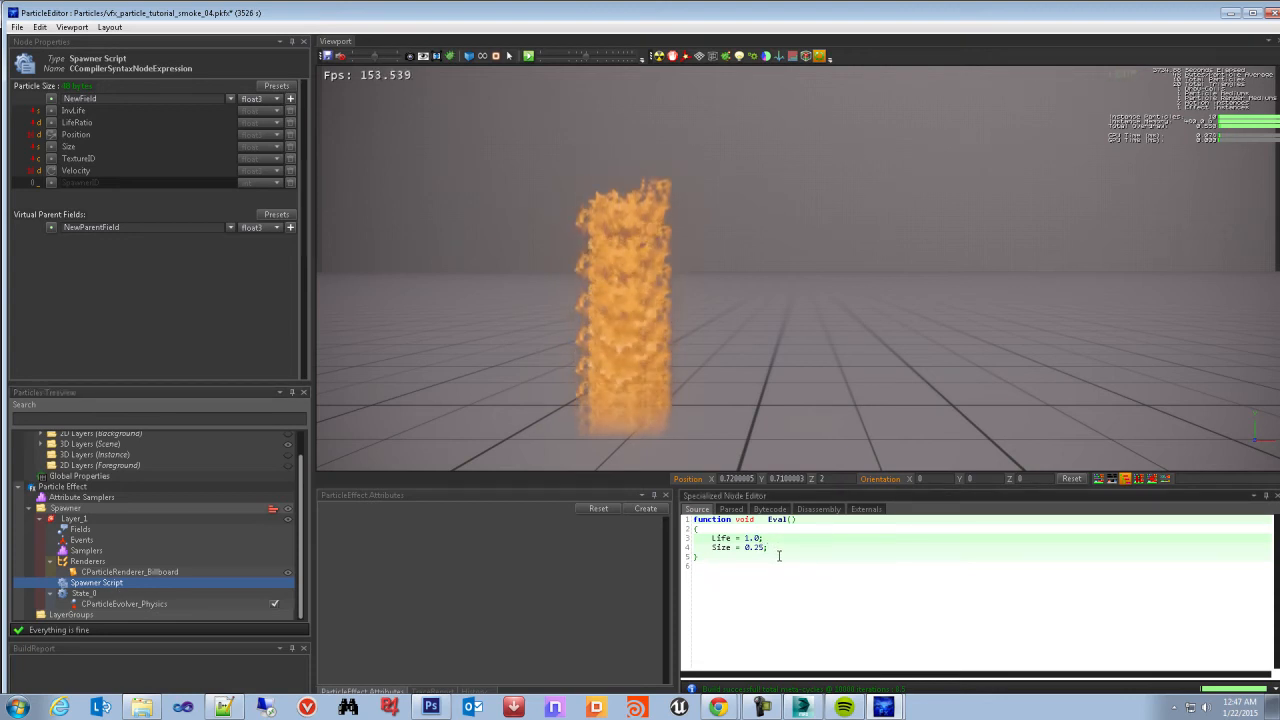
pyautogui.press('Return')
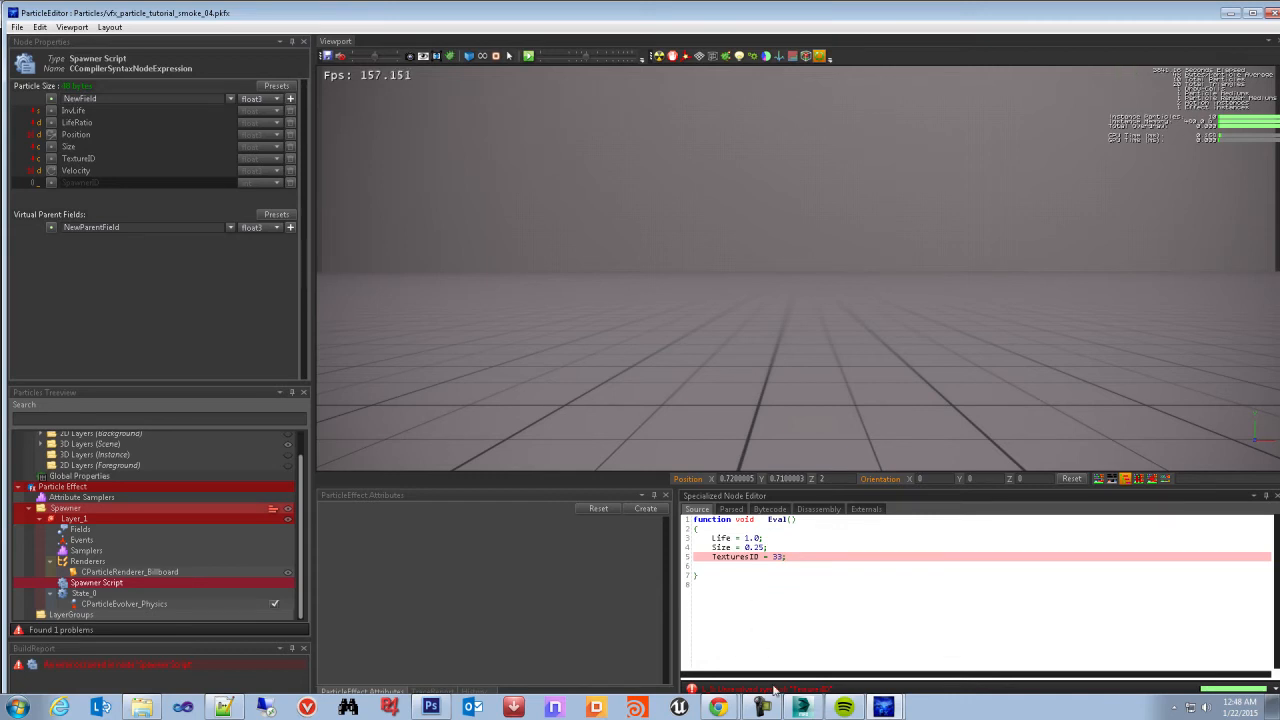
pyautogui.click(807, 690)
pyautogui.press('BackSpace')
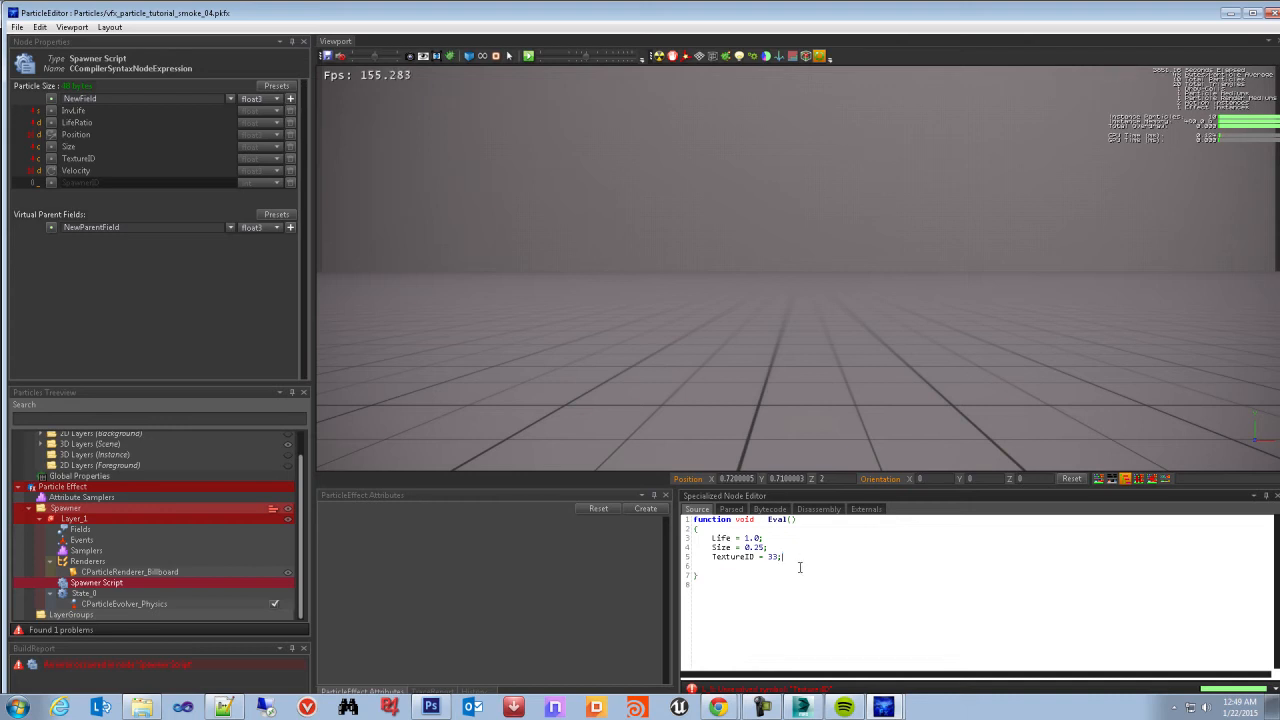
pyautogui.press('F7')
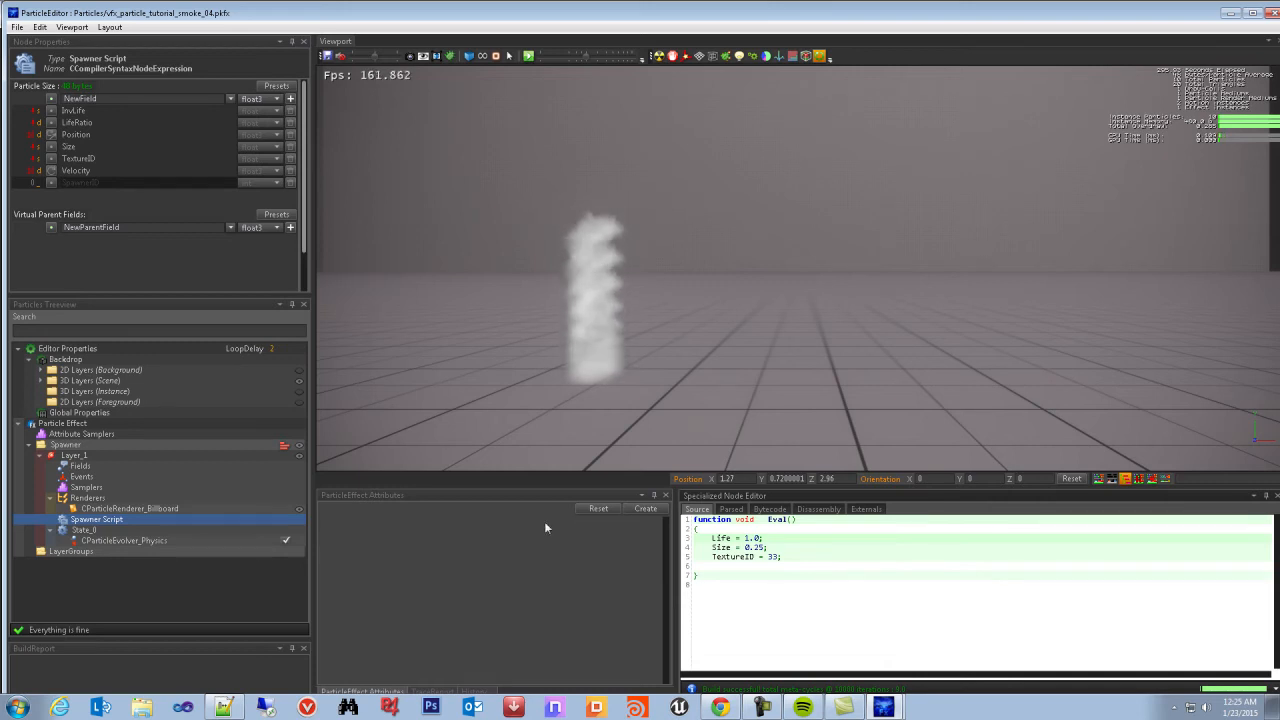
pyautogui.click(827, 559)
pyautogui.click(812, 568)
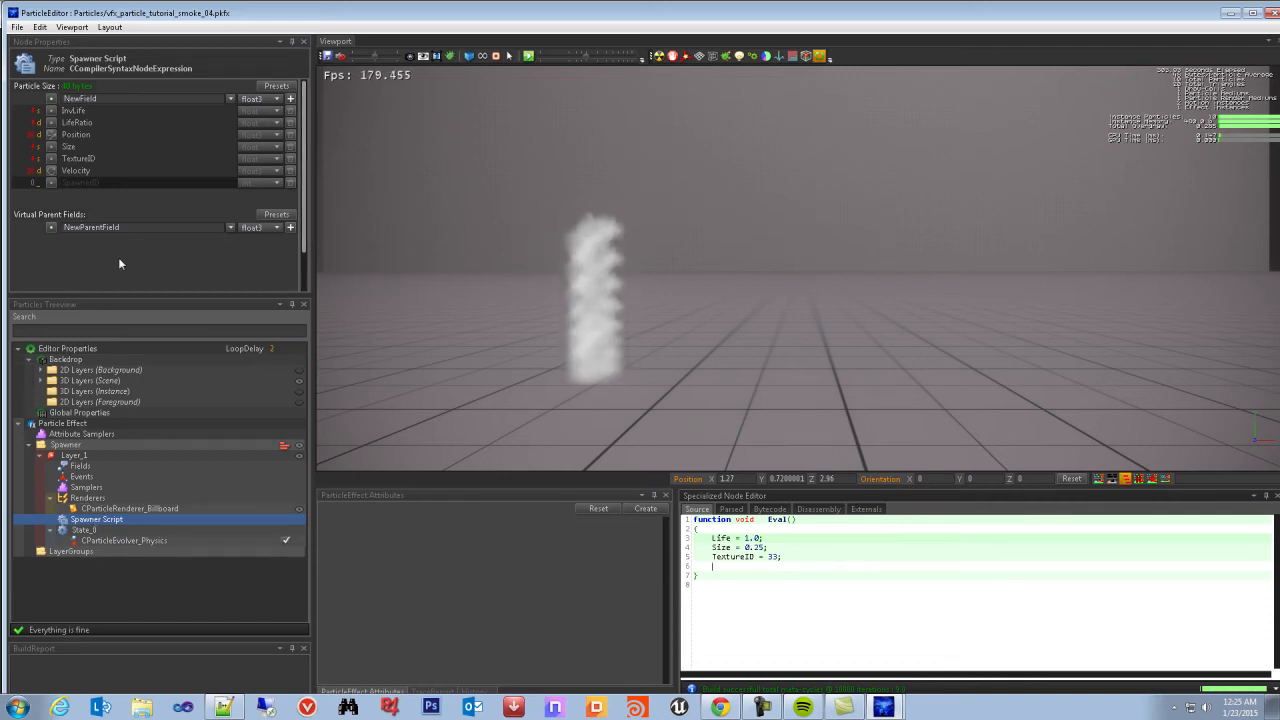
pyautogui.click(821, 554)
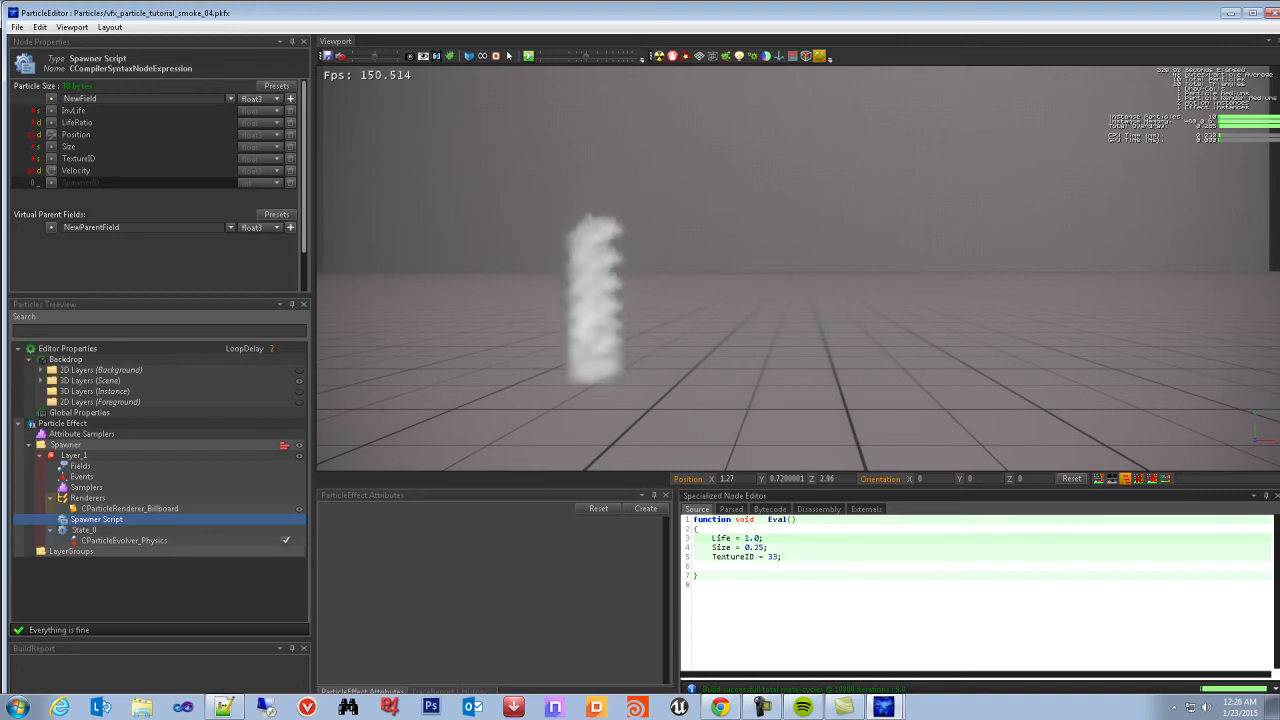
pyautogui.click(875, 564)
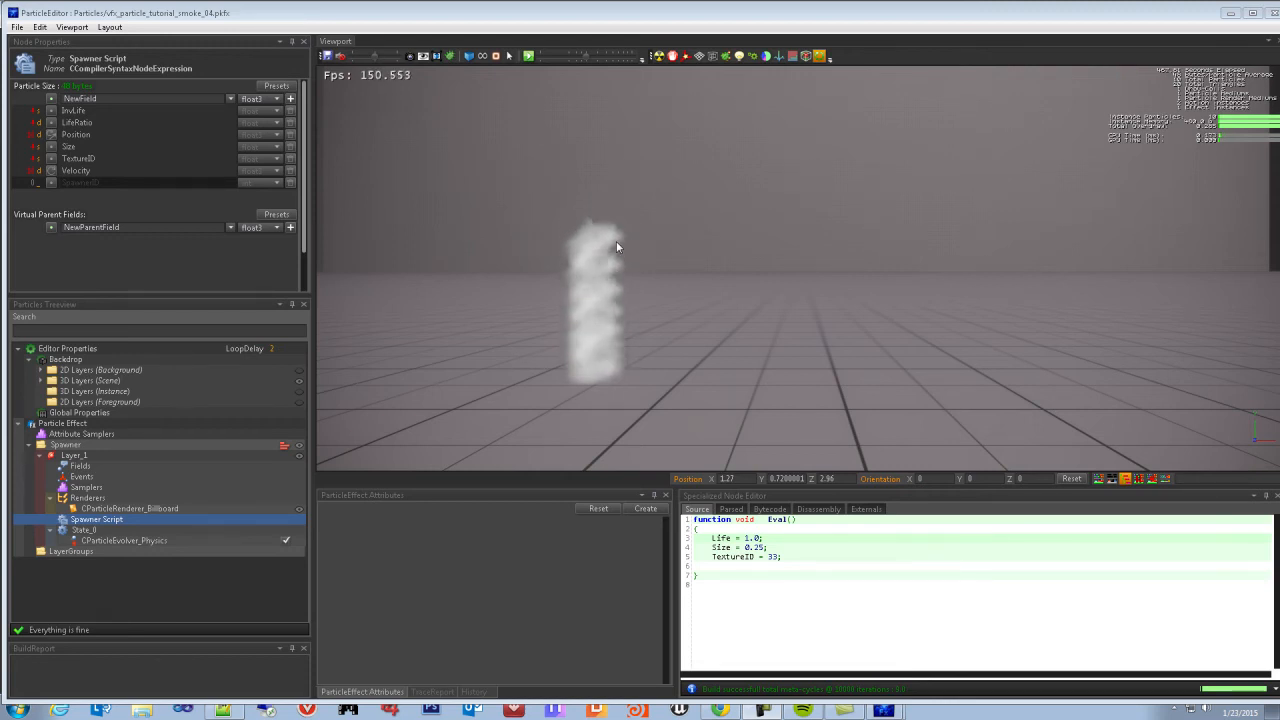
pyautogui.click(775, 567)
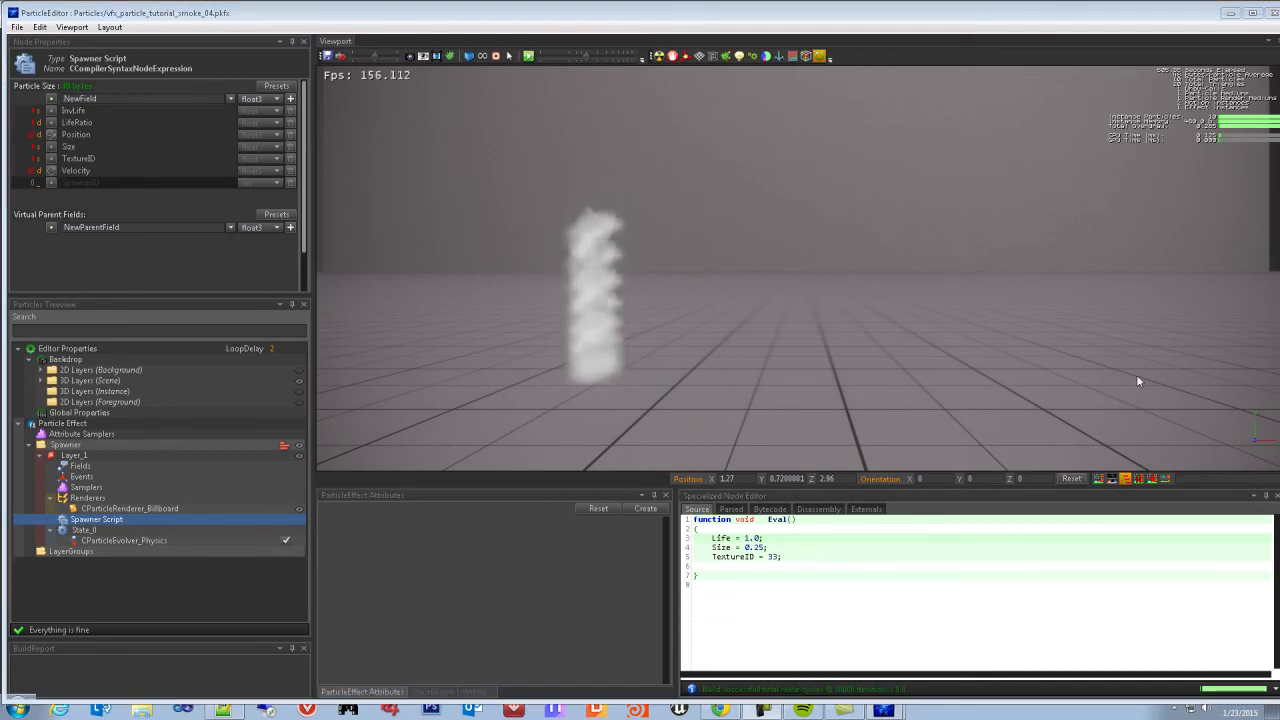
# Add "Velocity = float3(0, 0.5, 0);" to the Spawner Script, set Life to 3.0 and save the effect
pyautogui.click(798, 561)
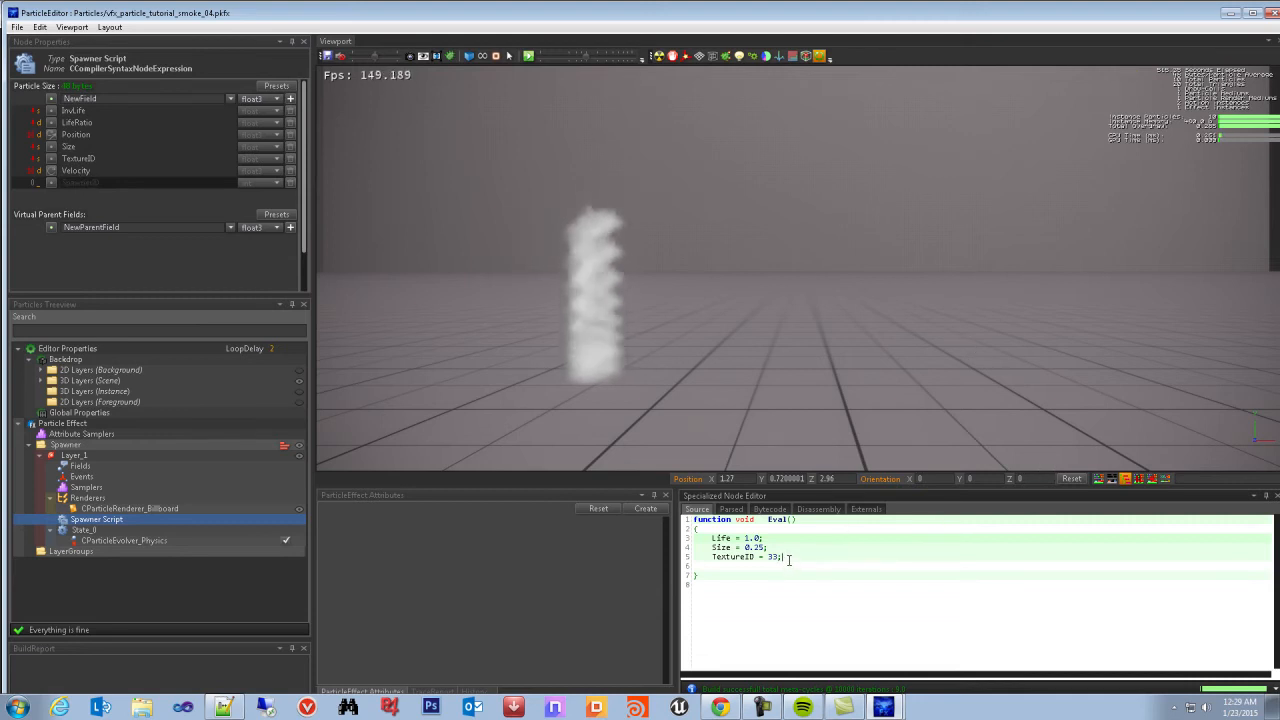
pyautogui.press('Return')
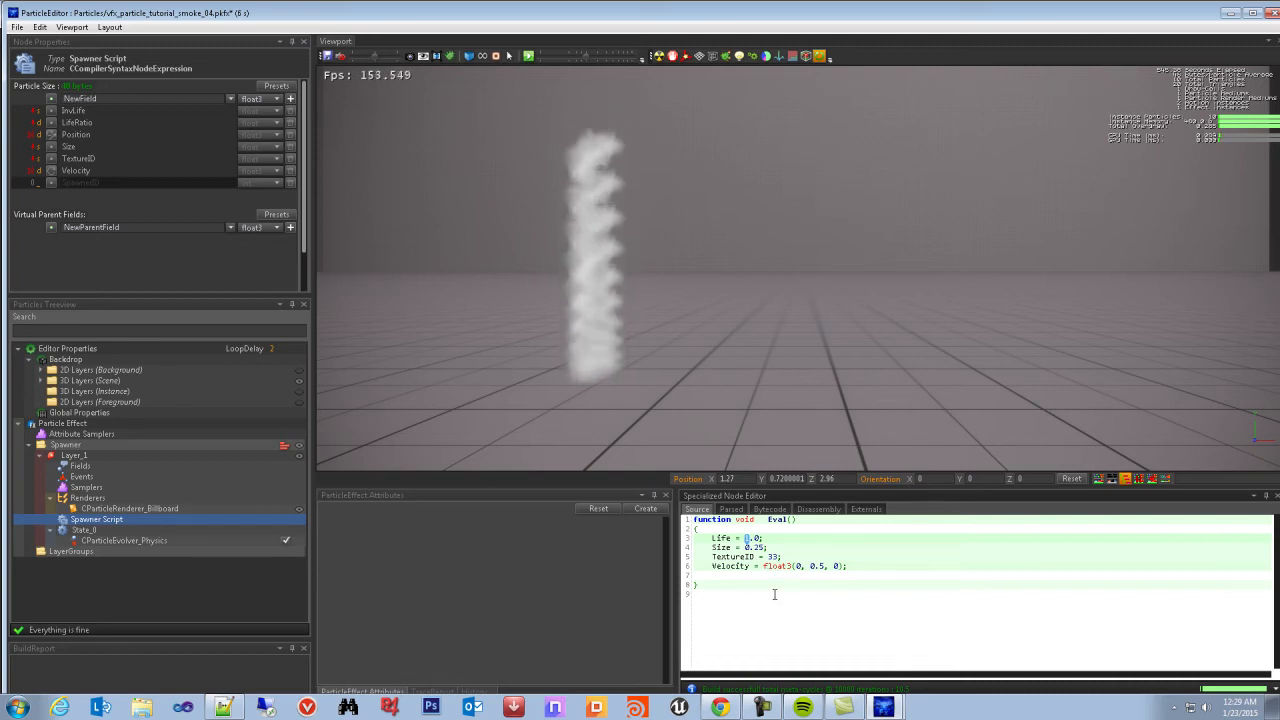
pyautogui.write('3')
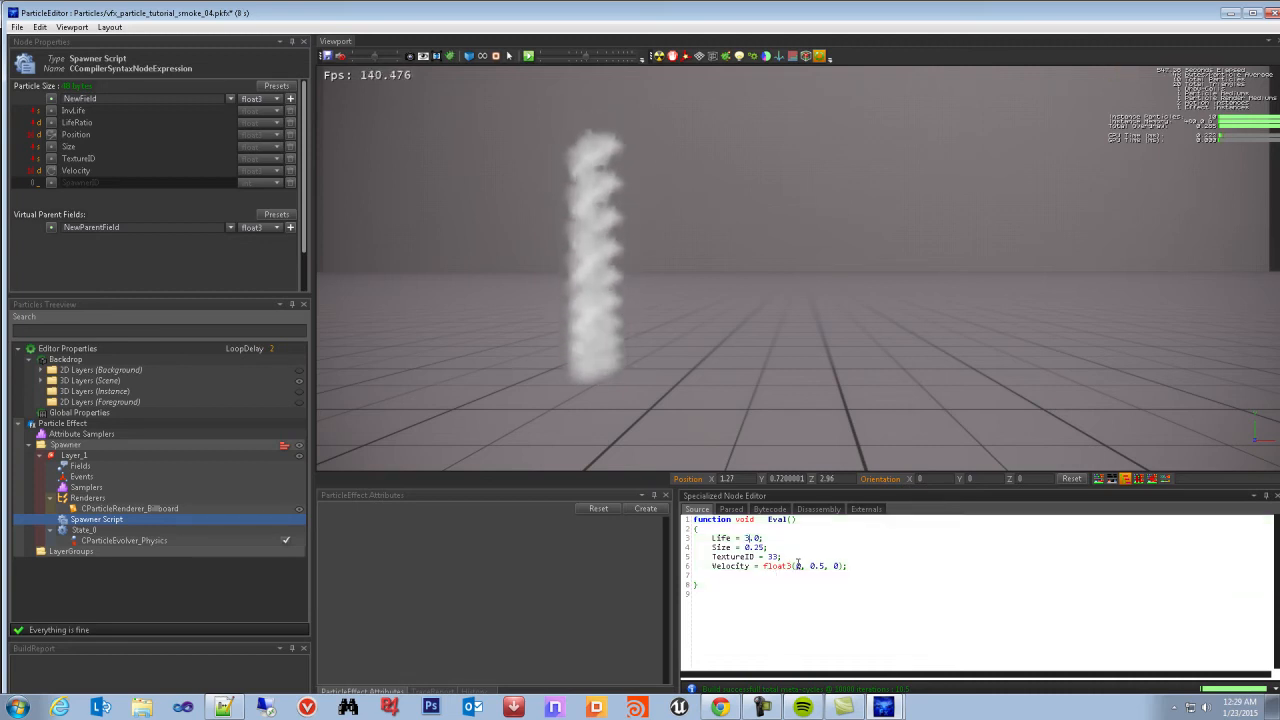
pyautogui.click(806, 551)
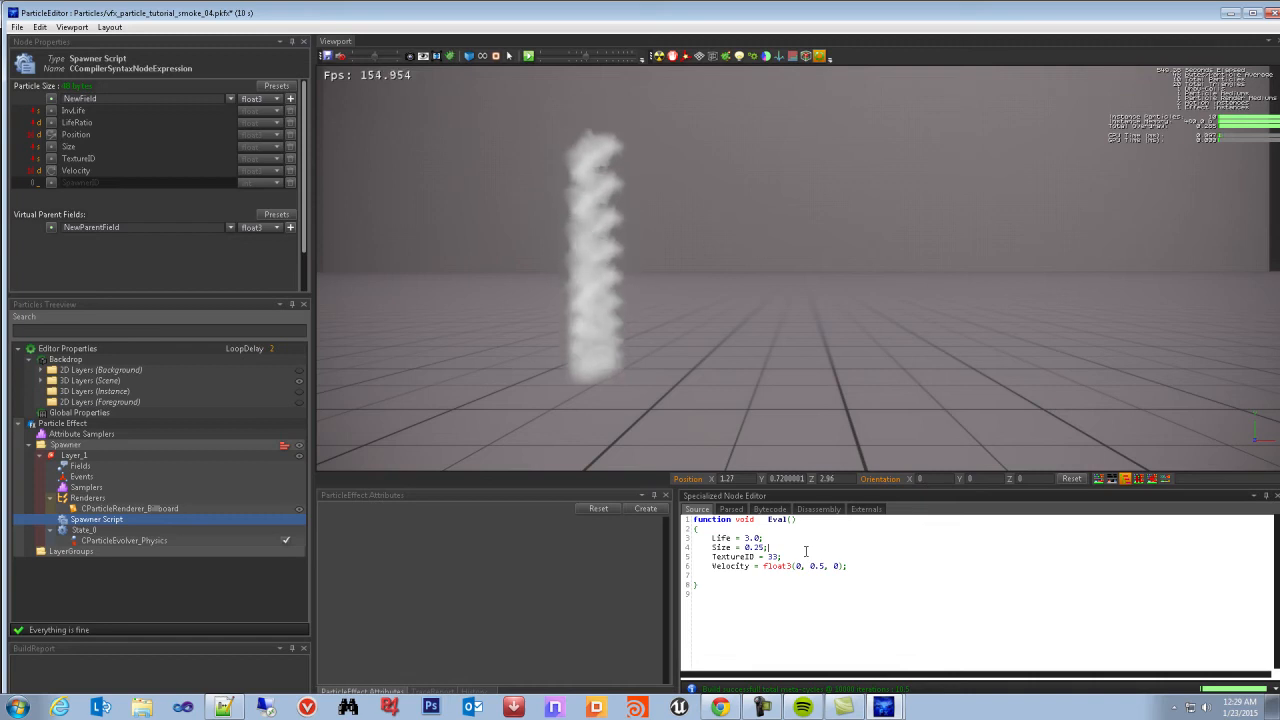
pyautogui.hotkey('ctrl', 's')
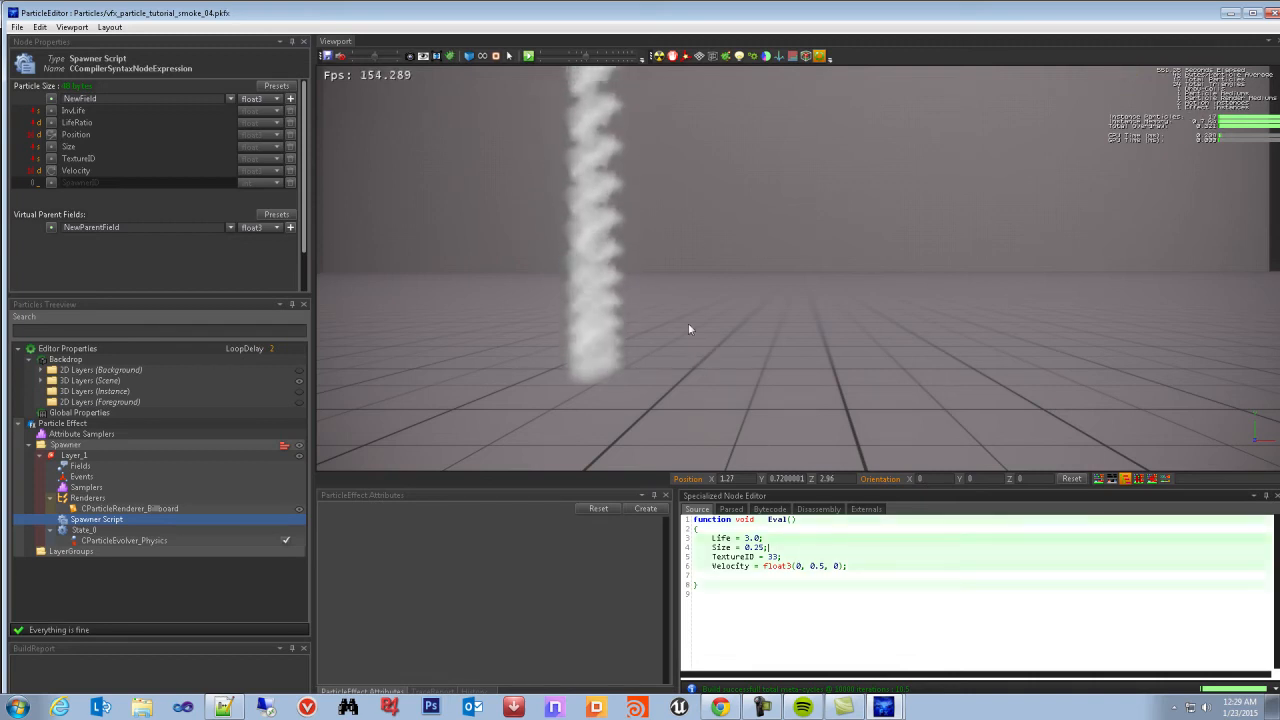
# Examine the full height of the rising smoke column in the viewport and how its particles are spaced and oriented
pyautogui.scroll(-3, 625, 361)
pyautogui.moveTo(625, 361); pyautogui.dragTo(566, 395, button='middle')
pyautogui.scroll(-2, 606, 377)
pyautogui.scroll(-1, 566, 395)
pyautogui.scroll(-1, 635, 388)
pyautogui.moveTo(653, 372); pyautogui.dragTo(634, 400, button='middle')
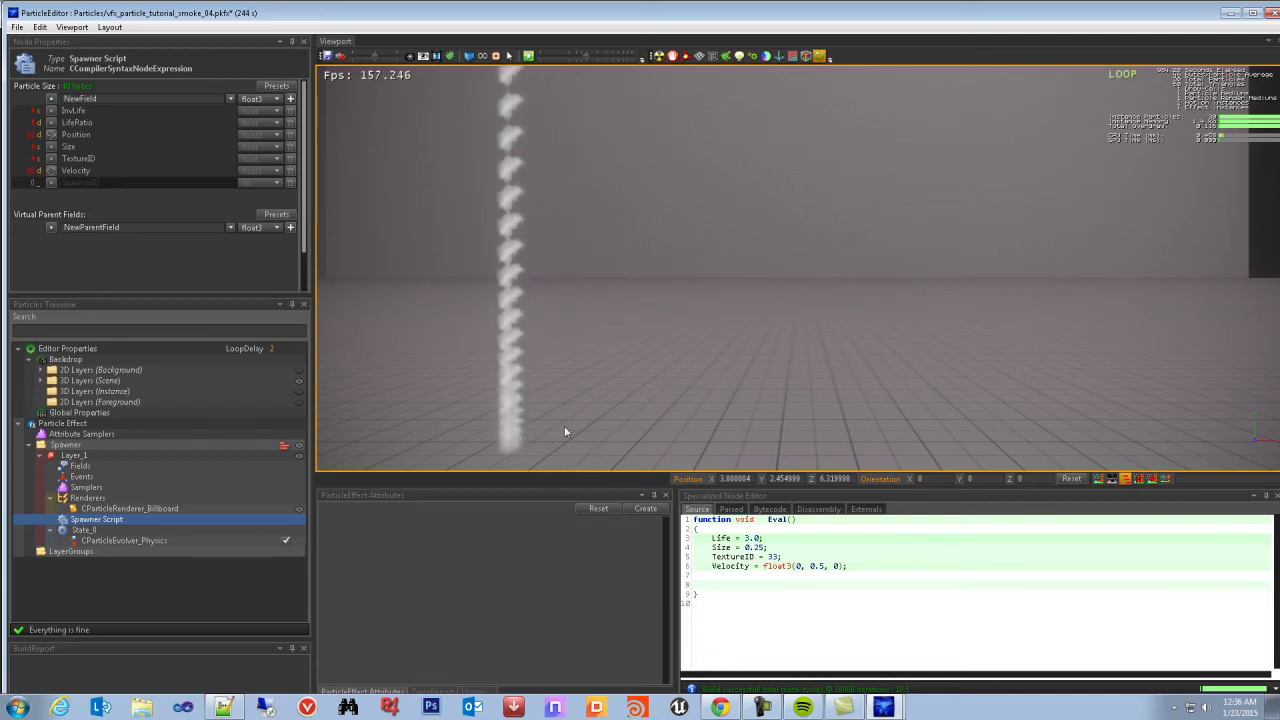
pyautogui.scroll(2, 490, 236)
pyautogui.scroll(-2, 493, 240)
pyautogui.moveTo(510, 219); pyautogui.dragTo(504, 269, button='middle')
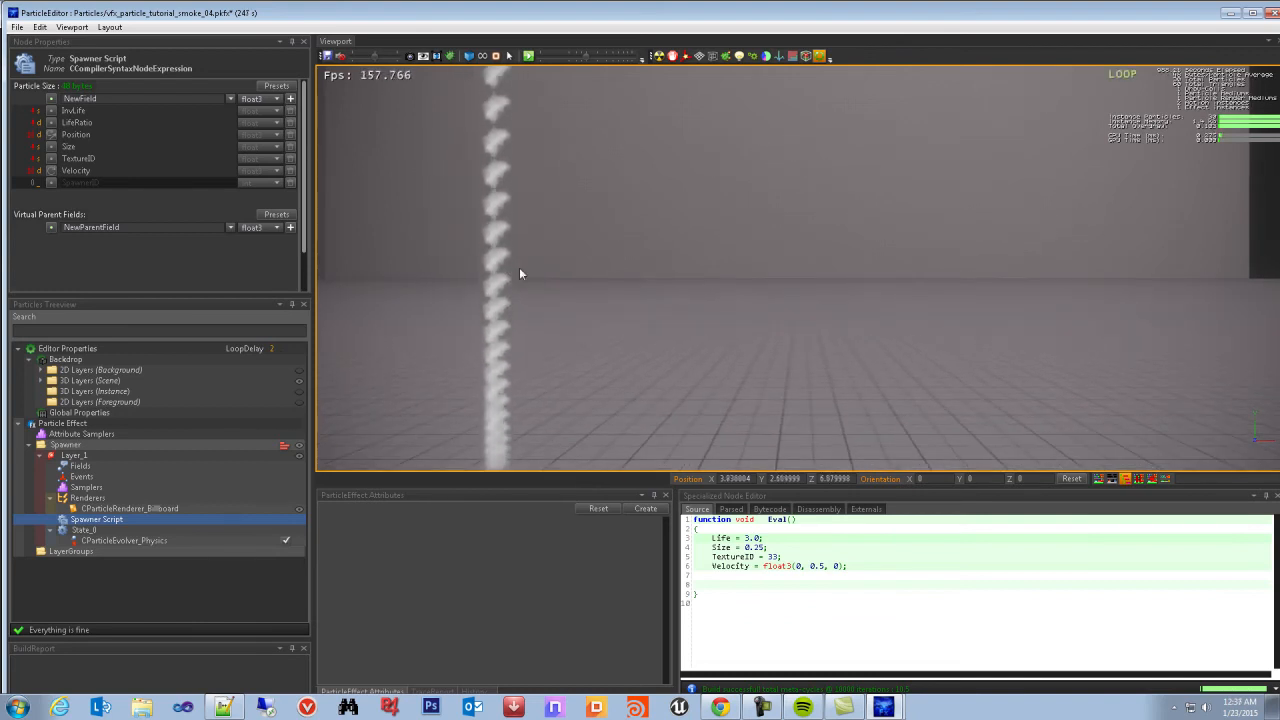
pyautogui.moveTo(537, 337); pyautogui.dragTo(540, 294, button='middle')
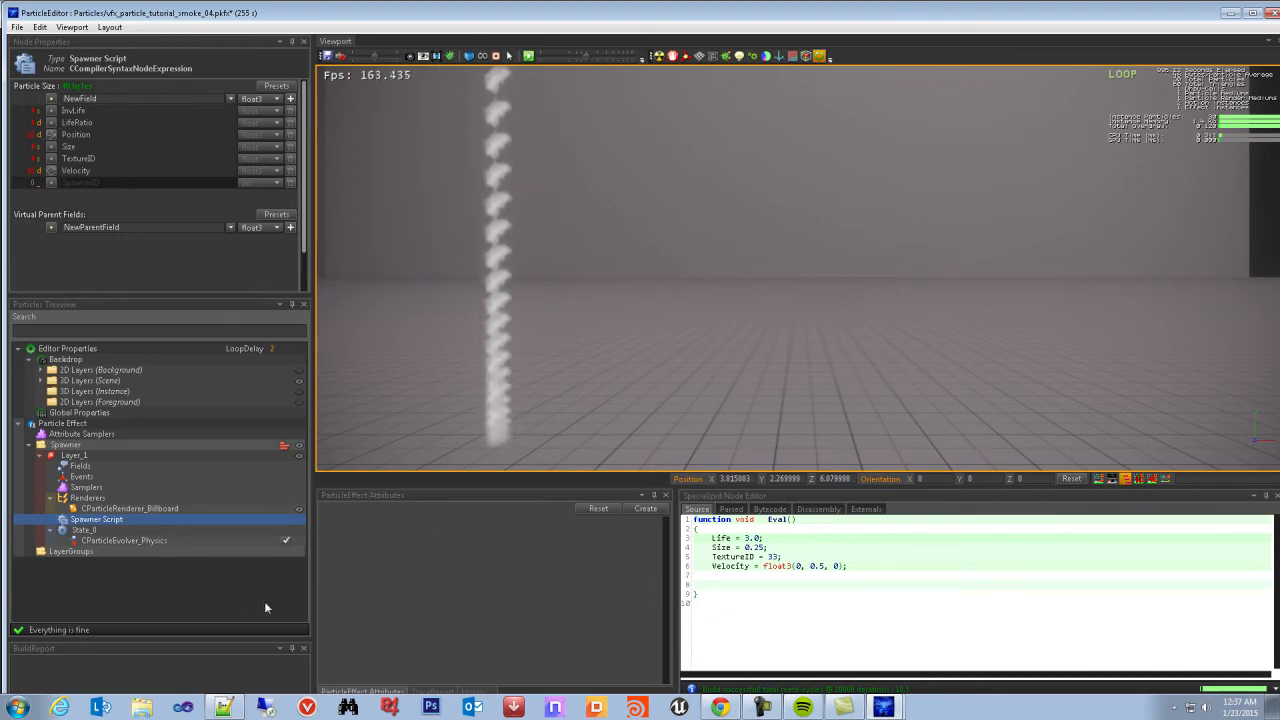
# Add a CParticleEvolver_Rotation evolver to State_0 and check Layer_1's fields for the rotation entries
pyautogui.click(86, 530)
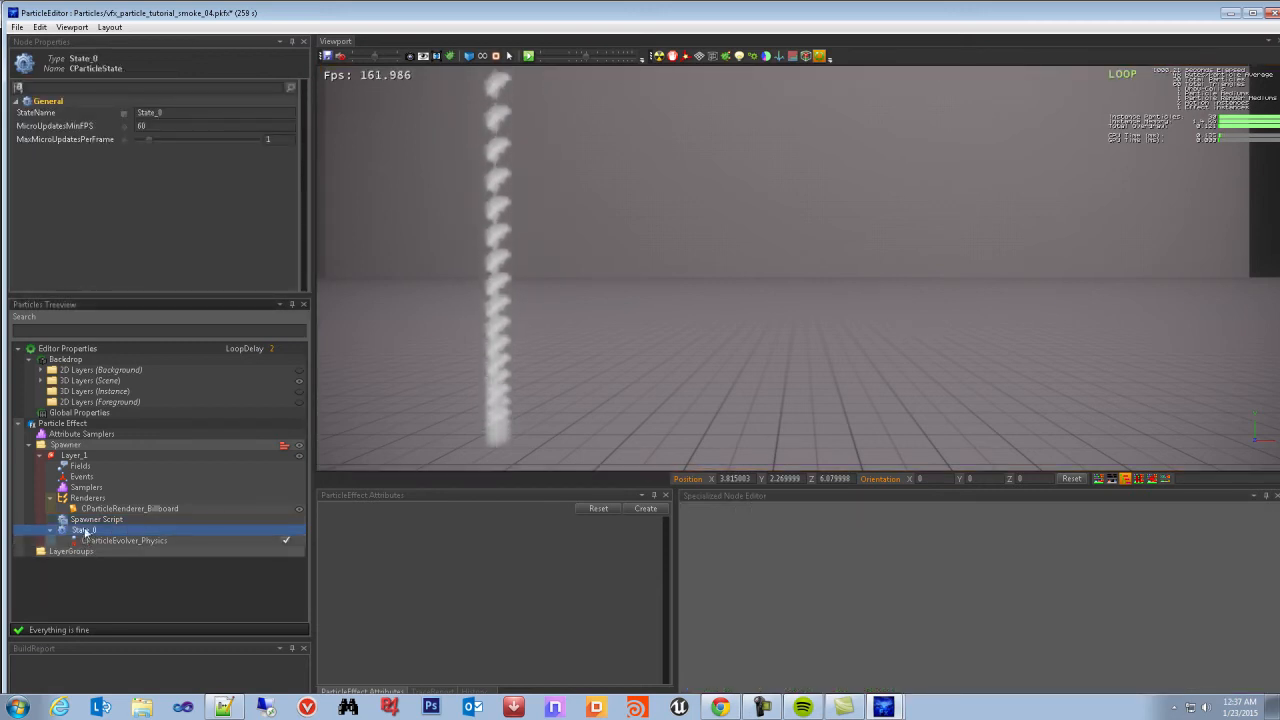
pyautogui.rightClick(86, 532)
pyautogui.moveTo(165, 612)
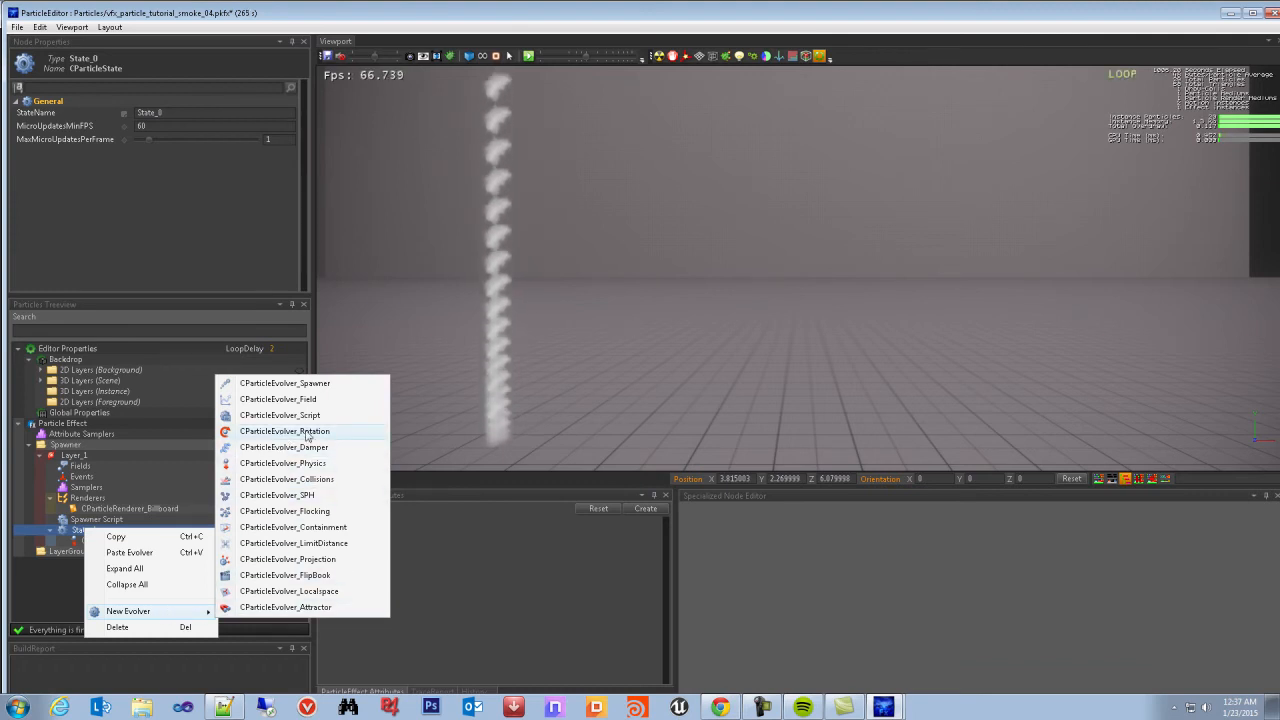
pyautogui.click(306, 432)
pyautogui.click(125, 540)
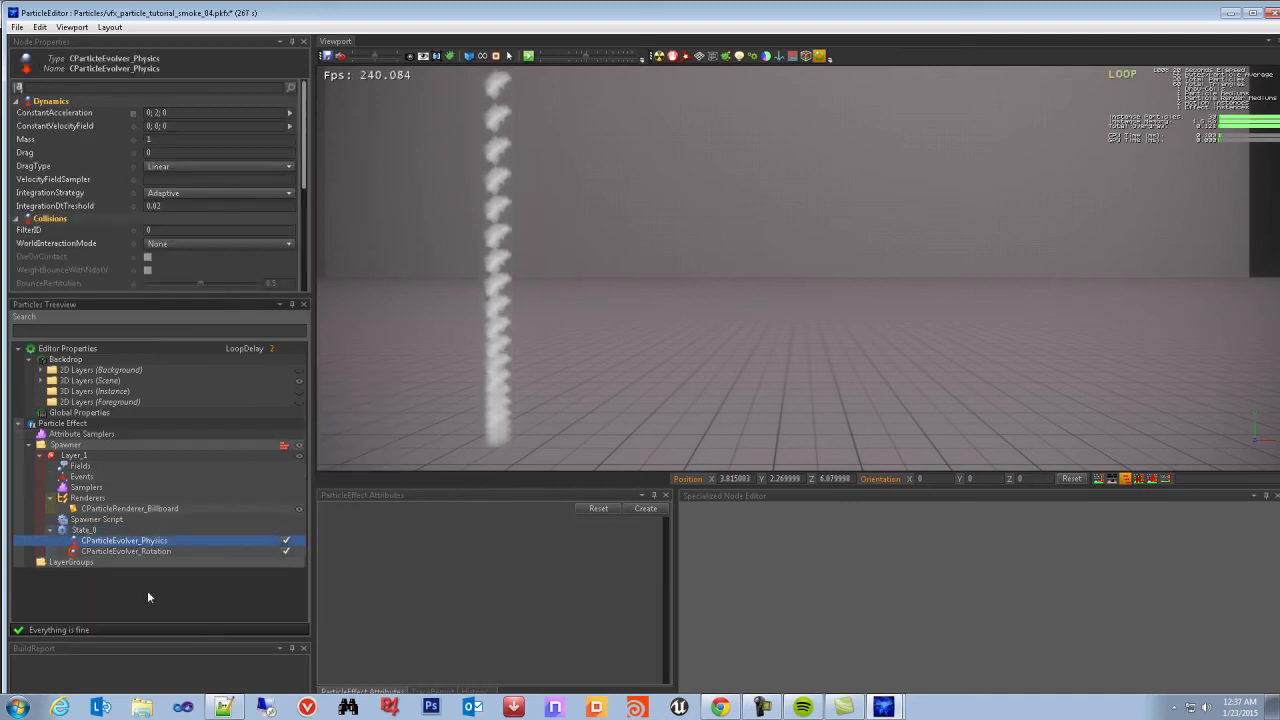
pyautogui.click(79, 466)
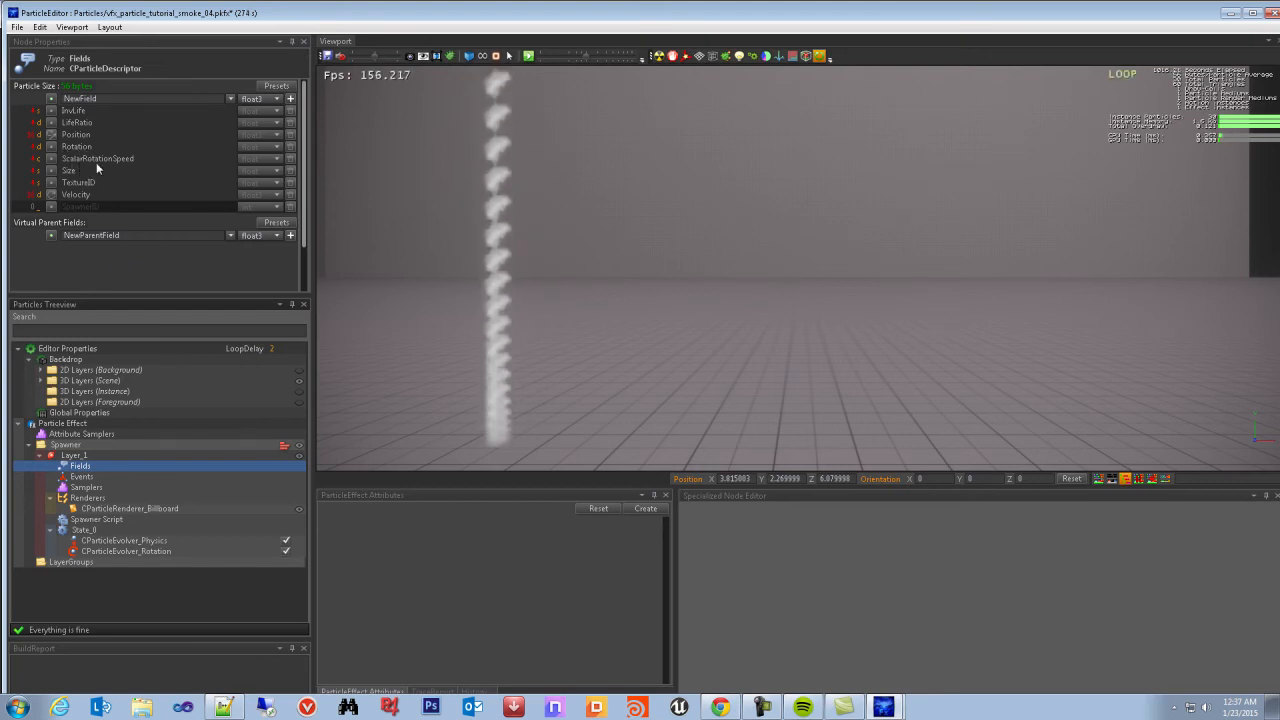
# Delete the CParticleEvolver_Rotation evolver from State_0 and check Layer_1's Spawner Script and field list
pyautogui.click(118, 551)
pyautogui.click(122, 530)
pyautogui.click(127, 544)
pyautogui.rightClick(128, 551)
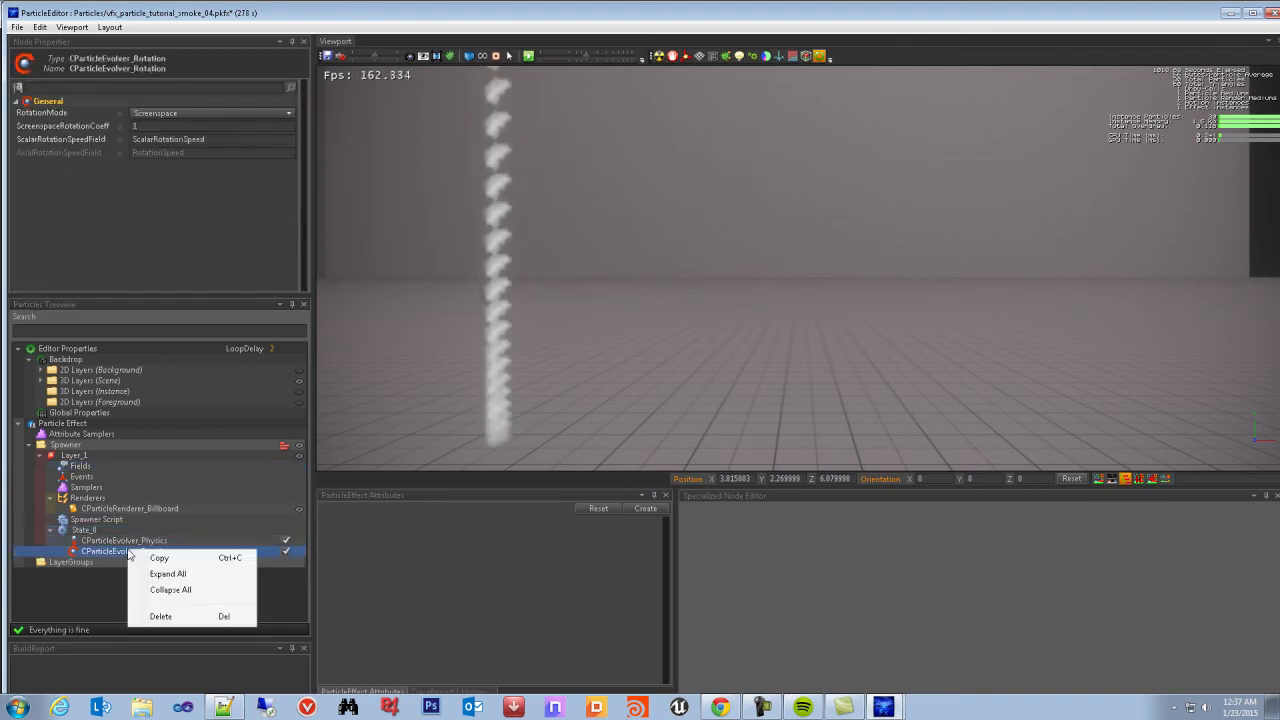
pyautogui.click(162, 617)
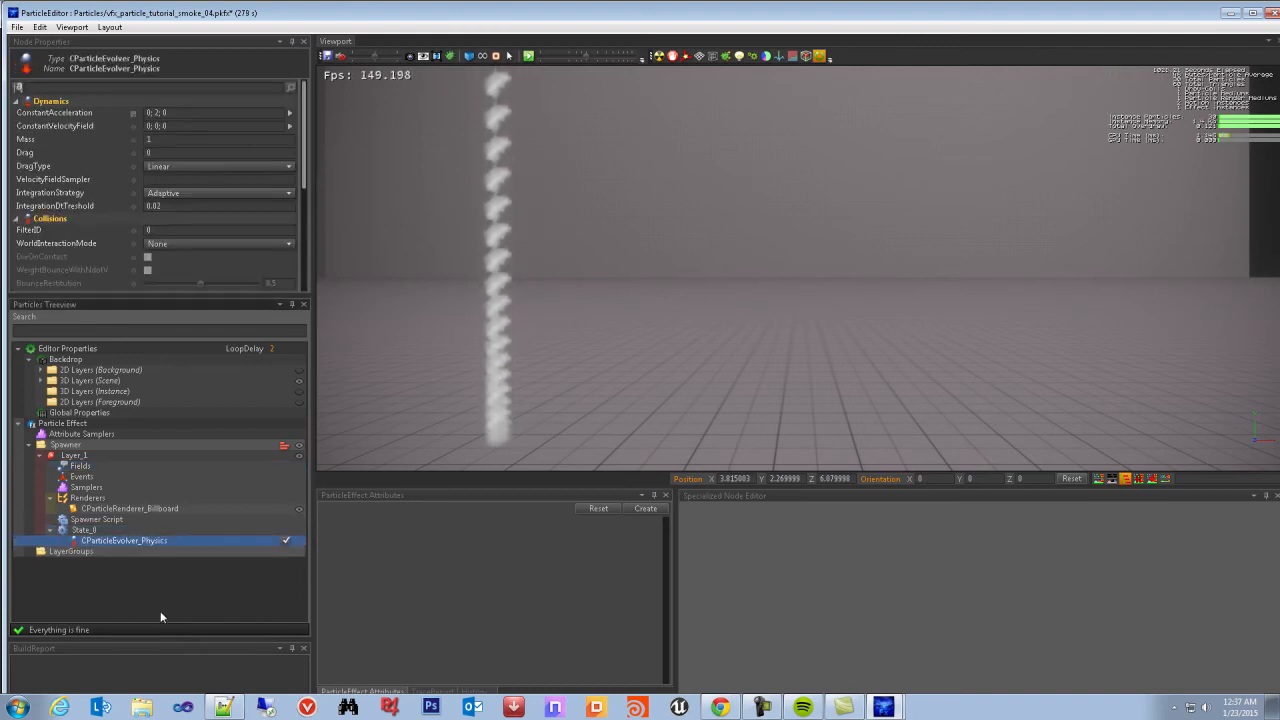
pyautogui.click(100, 519)
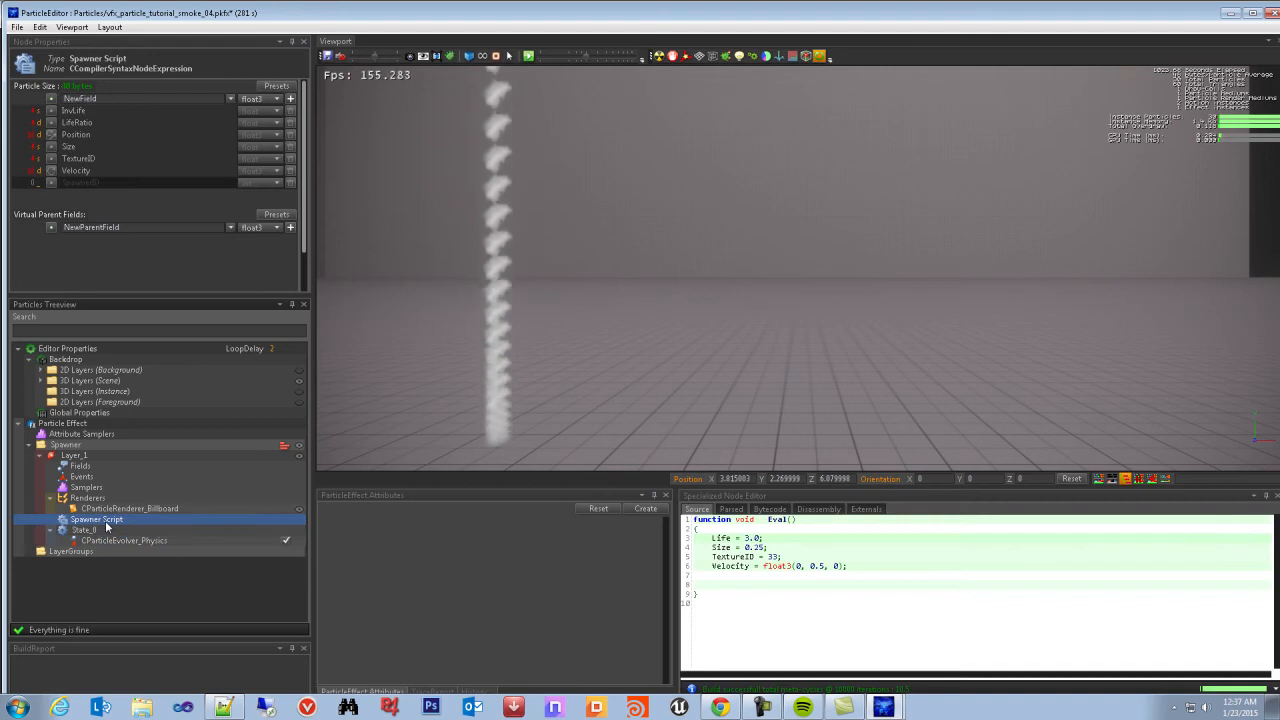
pyautogui.click(82, 467)
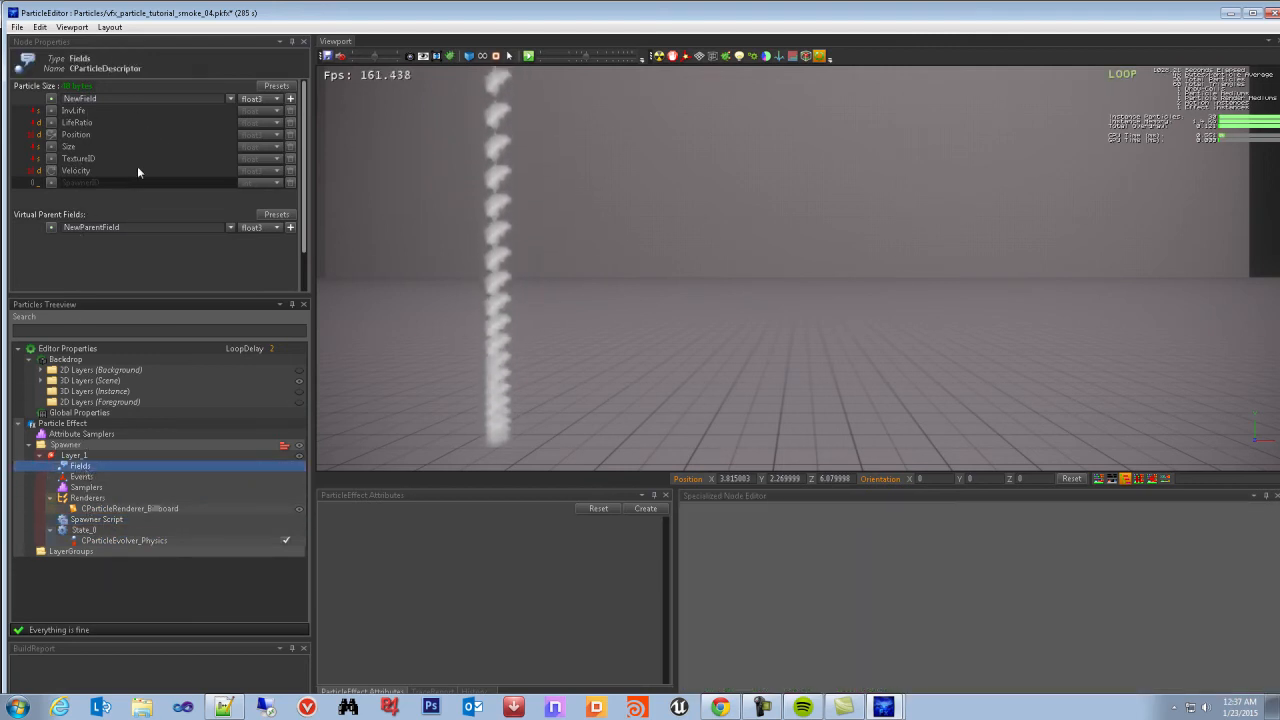
# Look through the evolver types that can be added to State_0
pyautogui.click(84, 530)
pyautogui.rightClick(83, 538)
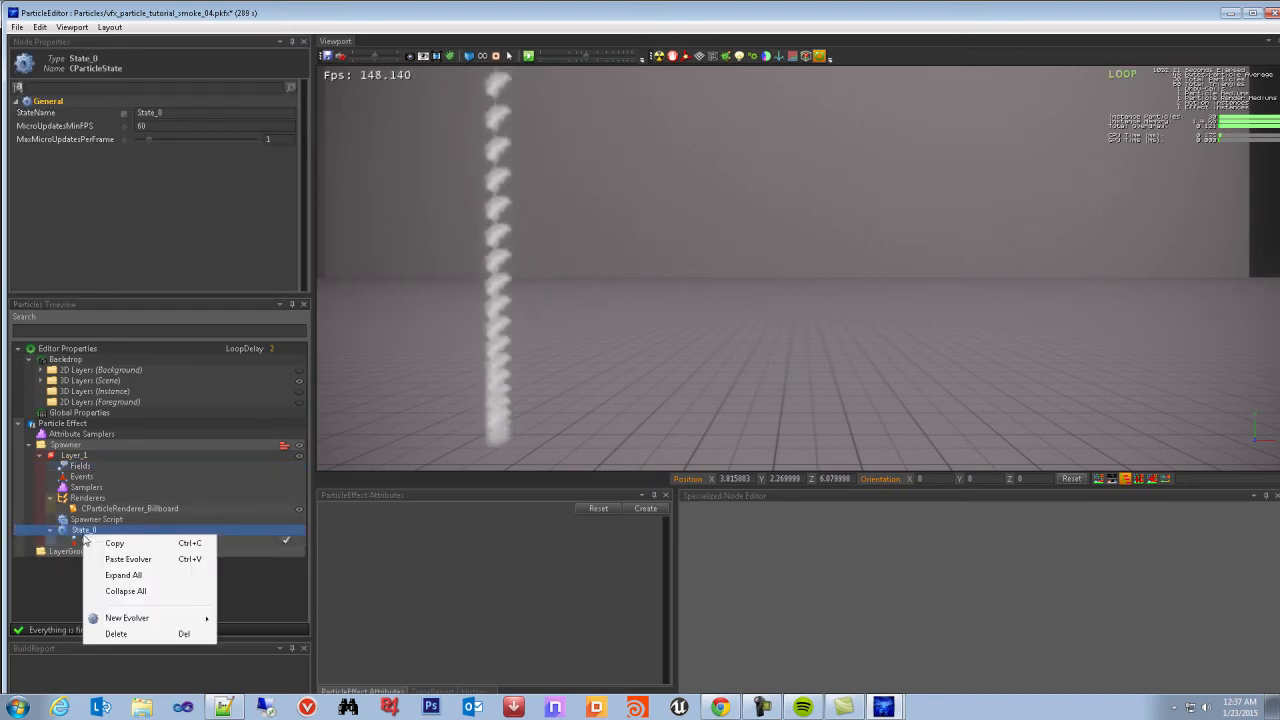
pyautogui.moveTo(181, 620)
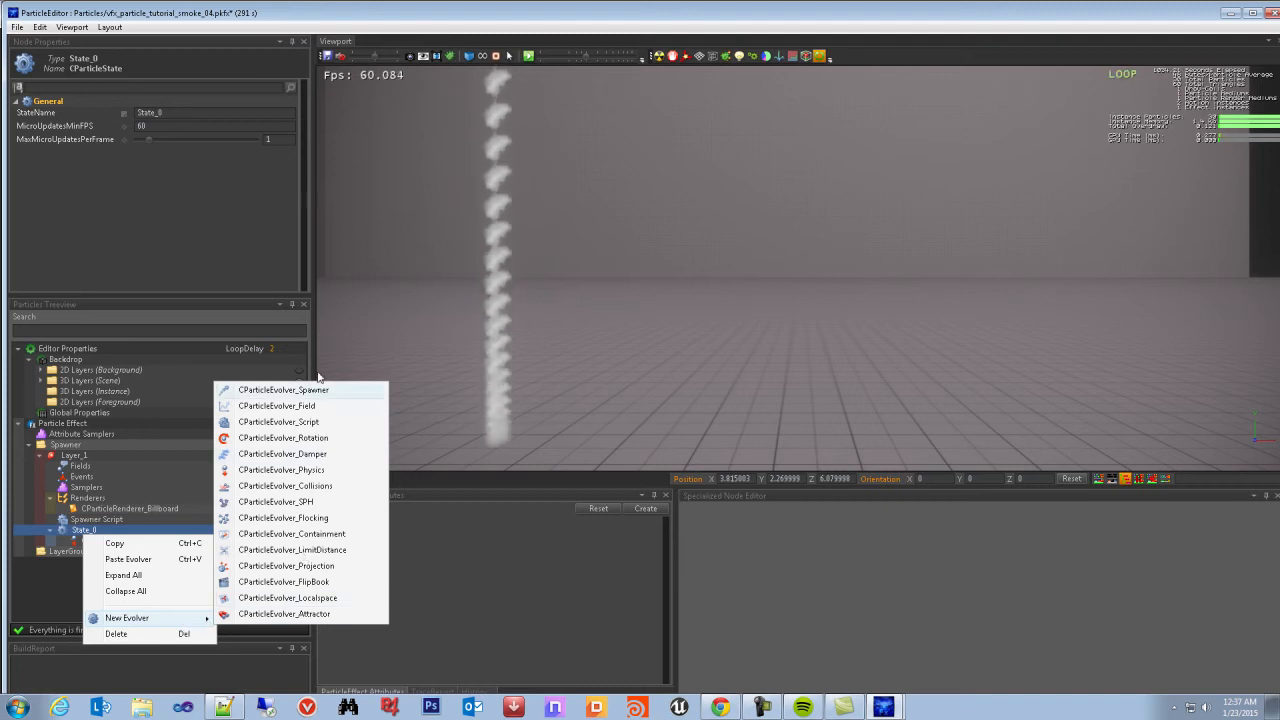
pyautogui.click(285, 469)
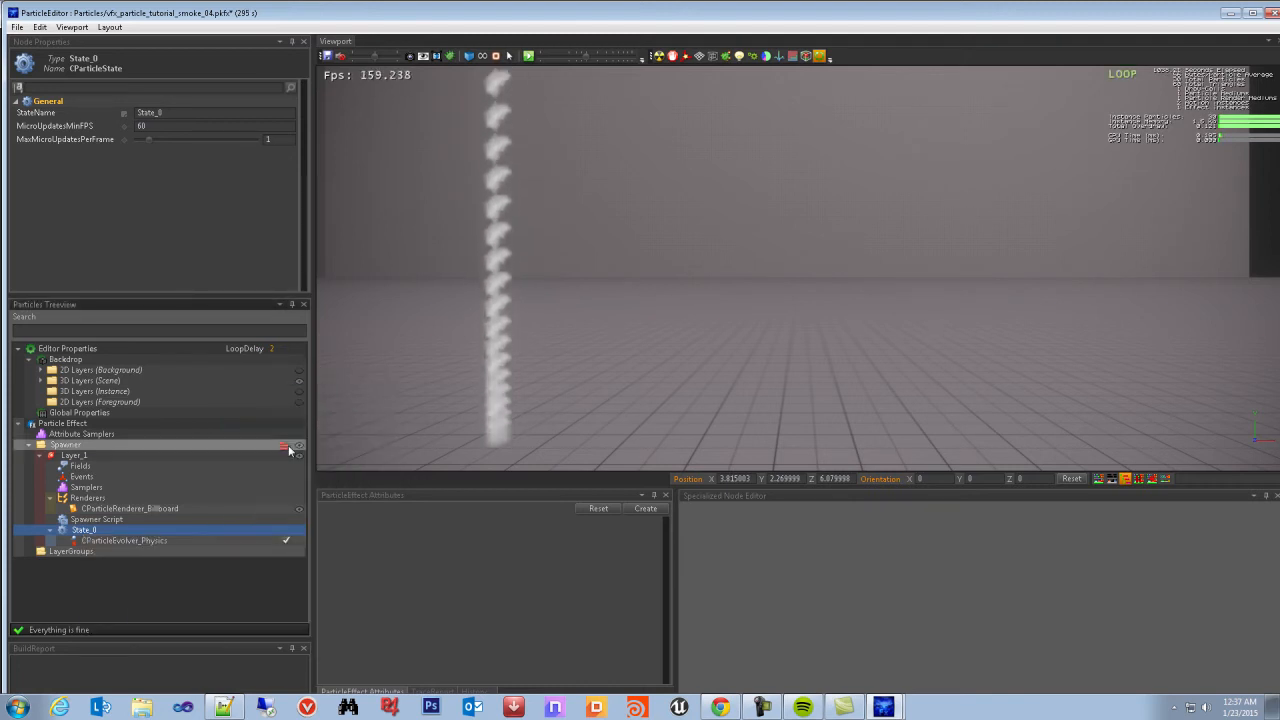
# Add the line "Rotation = rand(-pi, pi);" below the Velocity line in Layer_1's Spawner Script
pyautogui.click(80, 466)
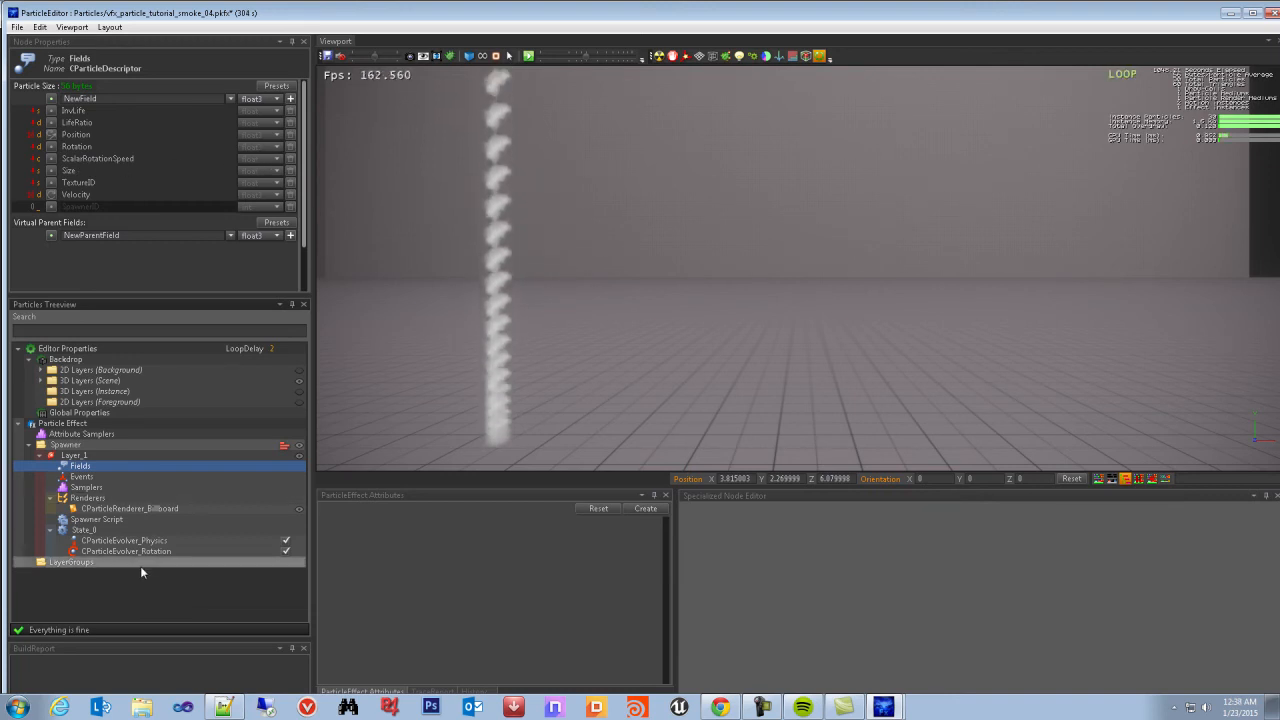
pyautogui.click(84, 532)
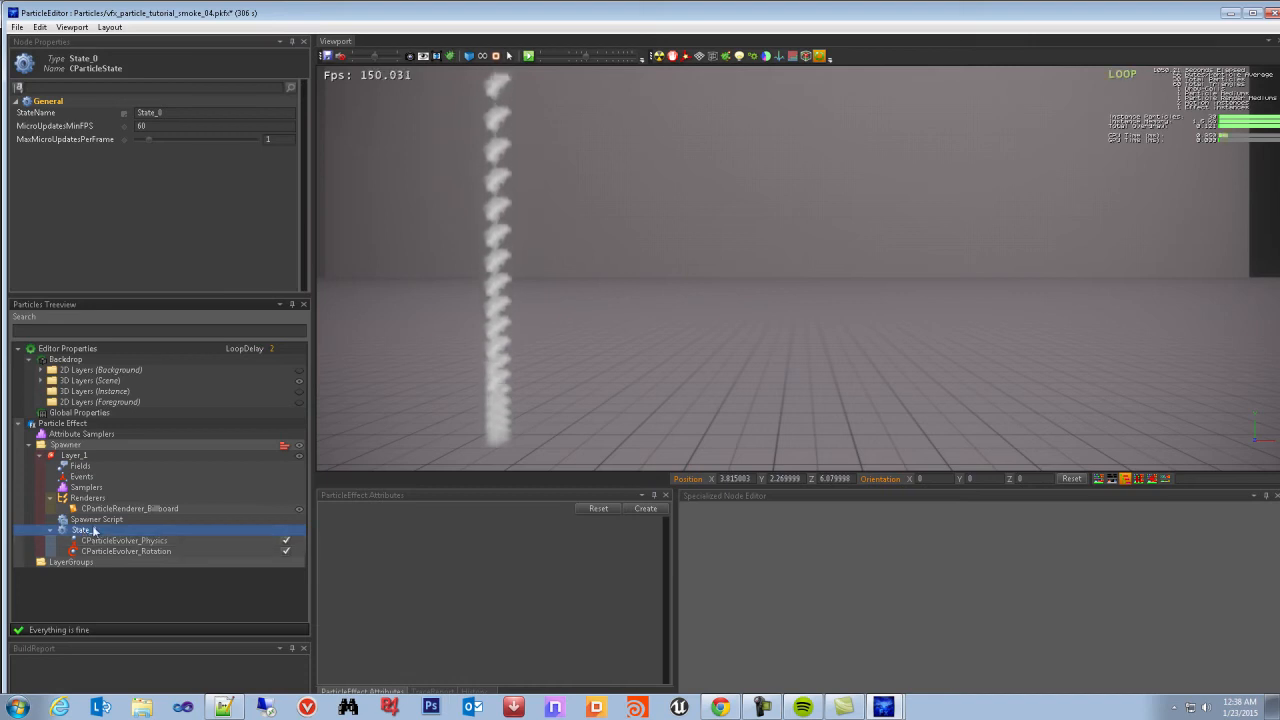
pyautogui.click(96, 520)
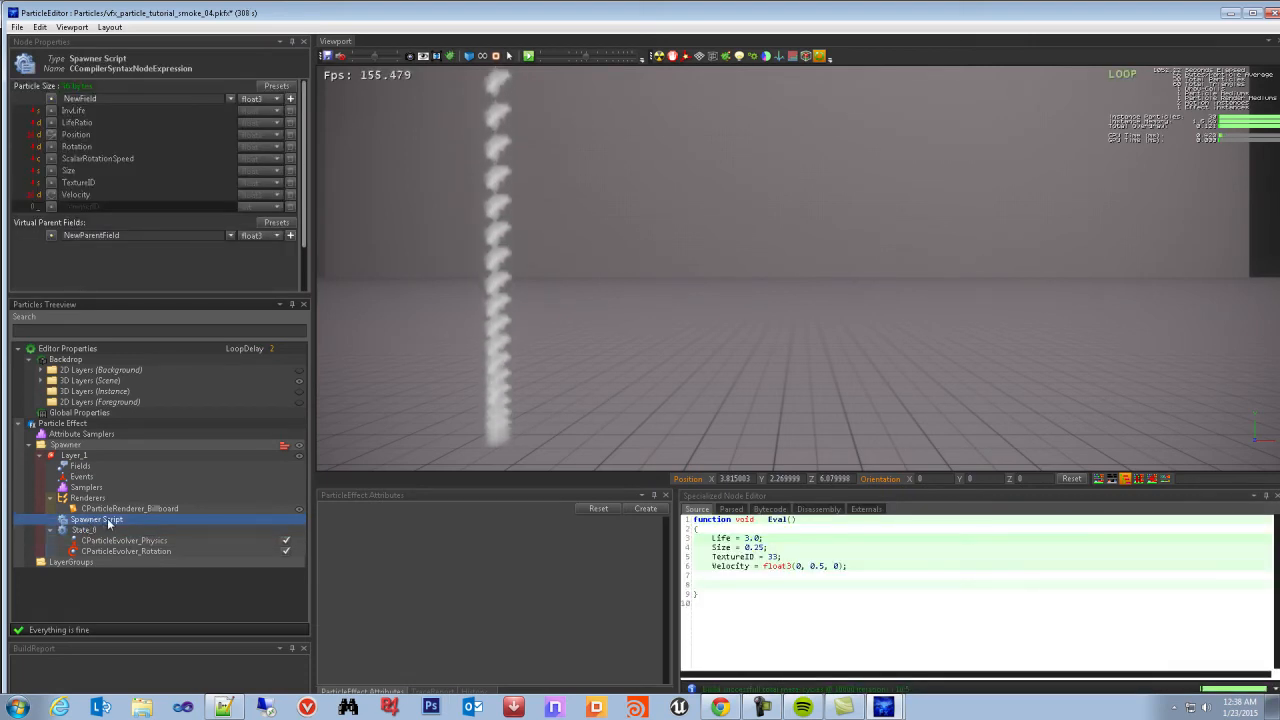
pyautogui.click(848, 570)
pyautogui.press('Return')
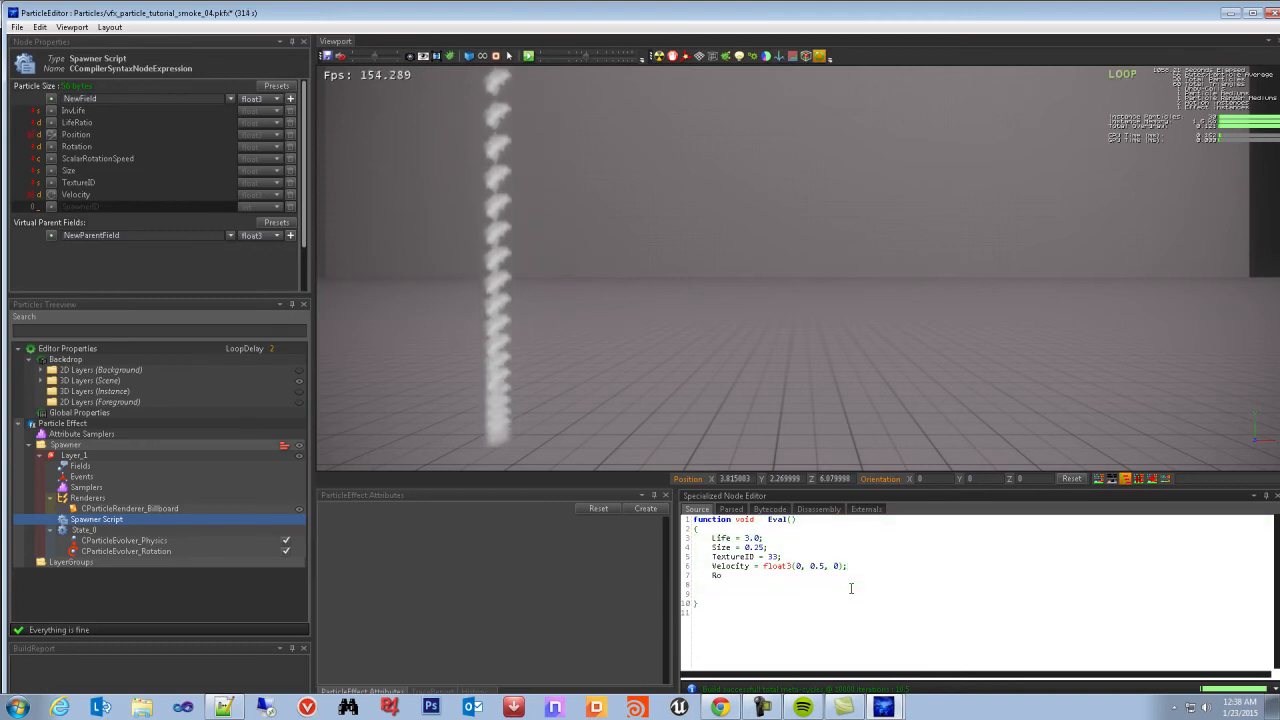
pyautogui.write('Rotato')
pyautogui.write('on = ')
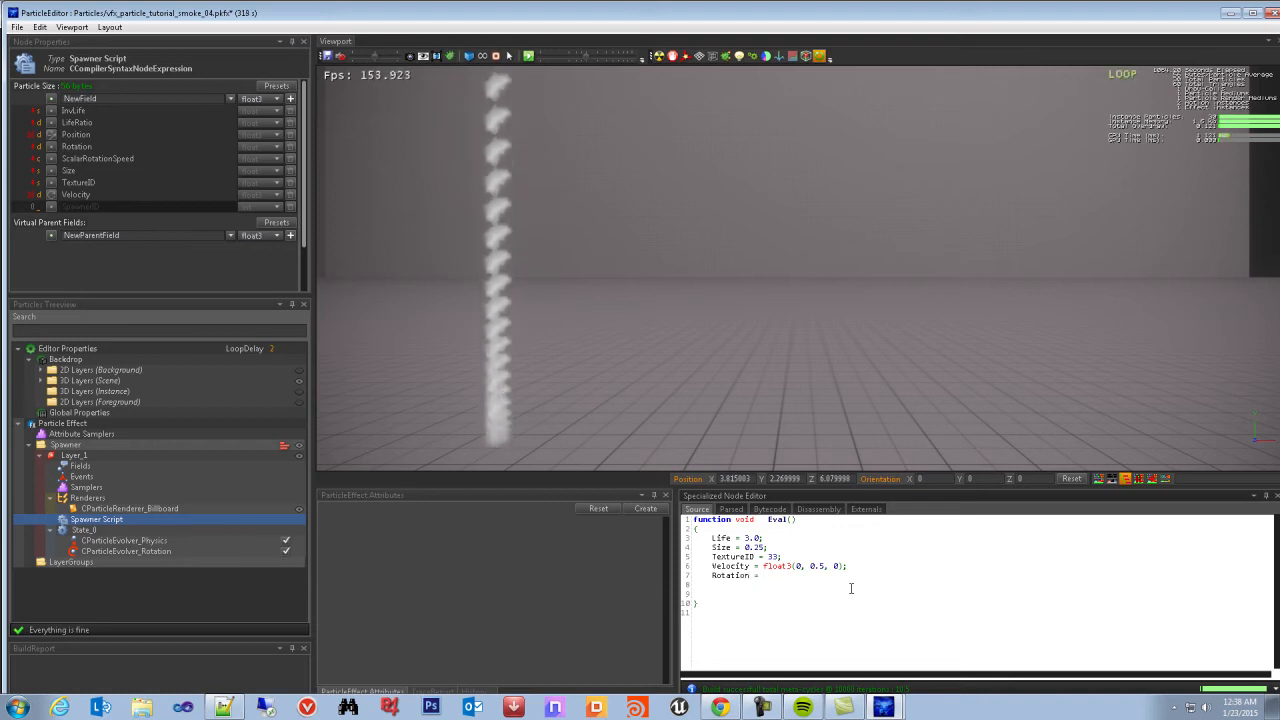
pyautogui.write('()')
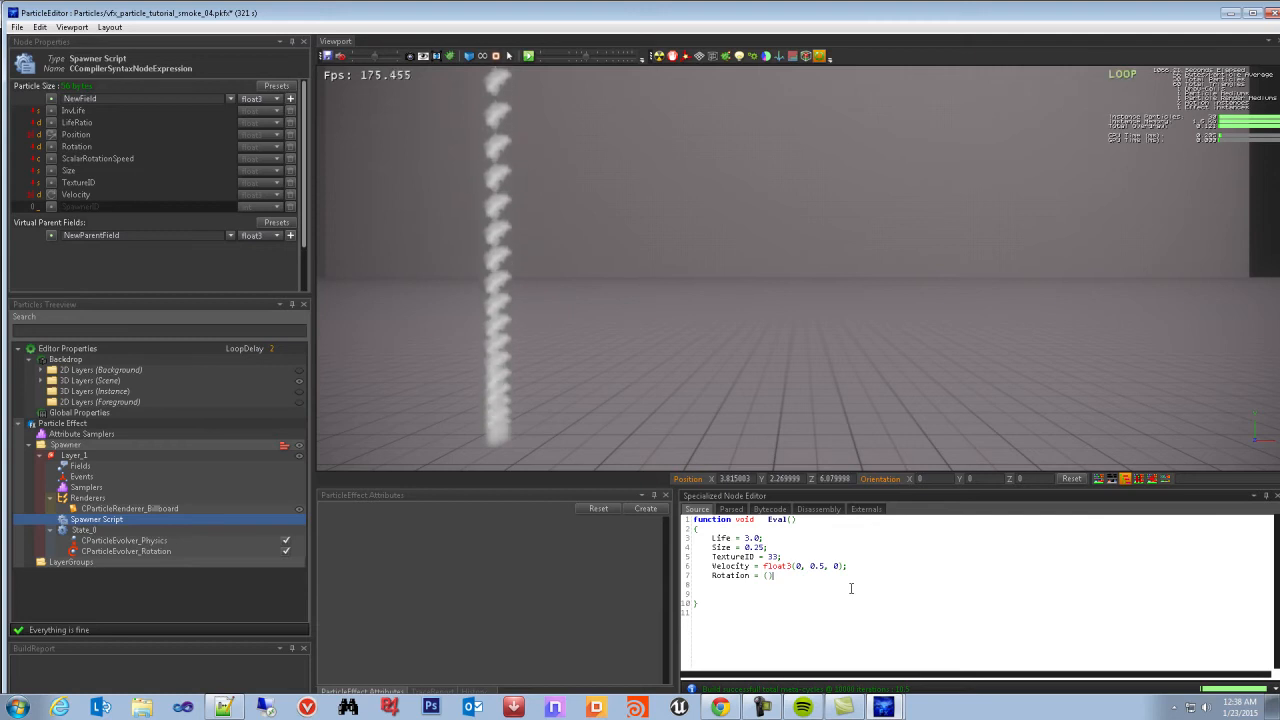
pyautogui.write('rand')
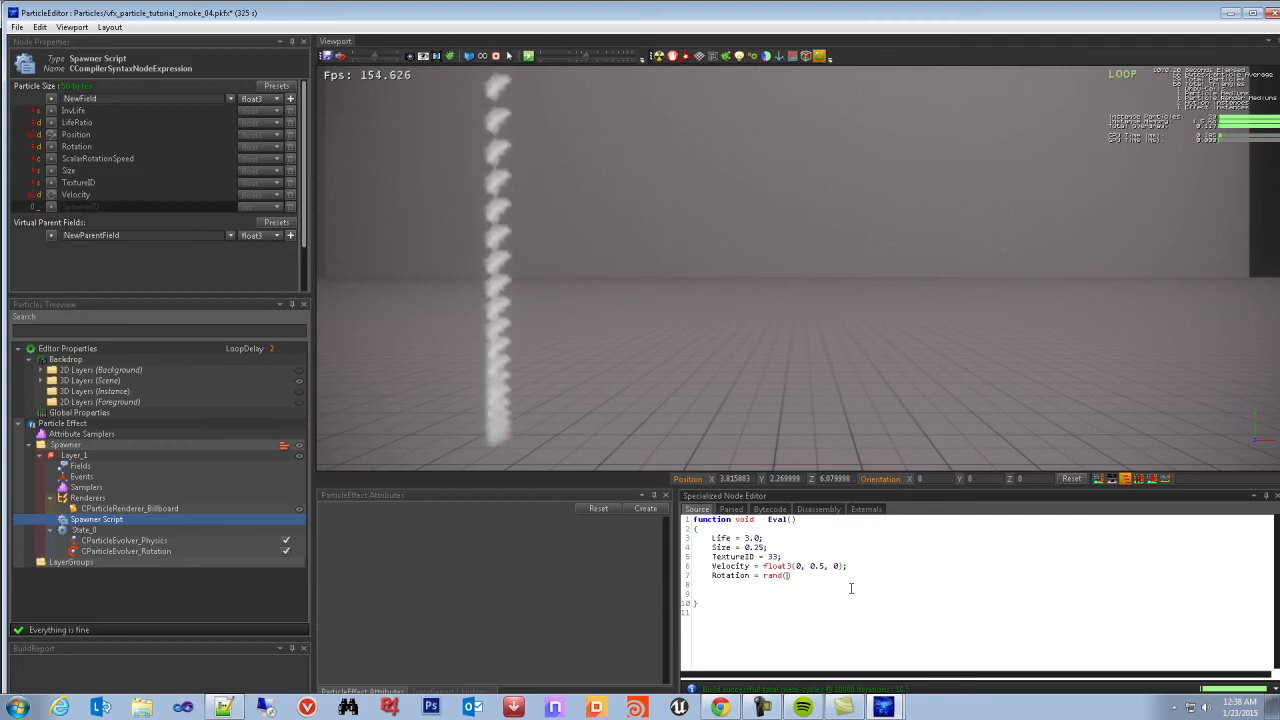
pyautogui.write('-pi, and')
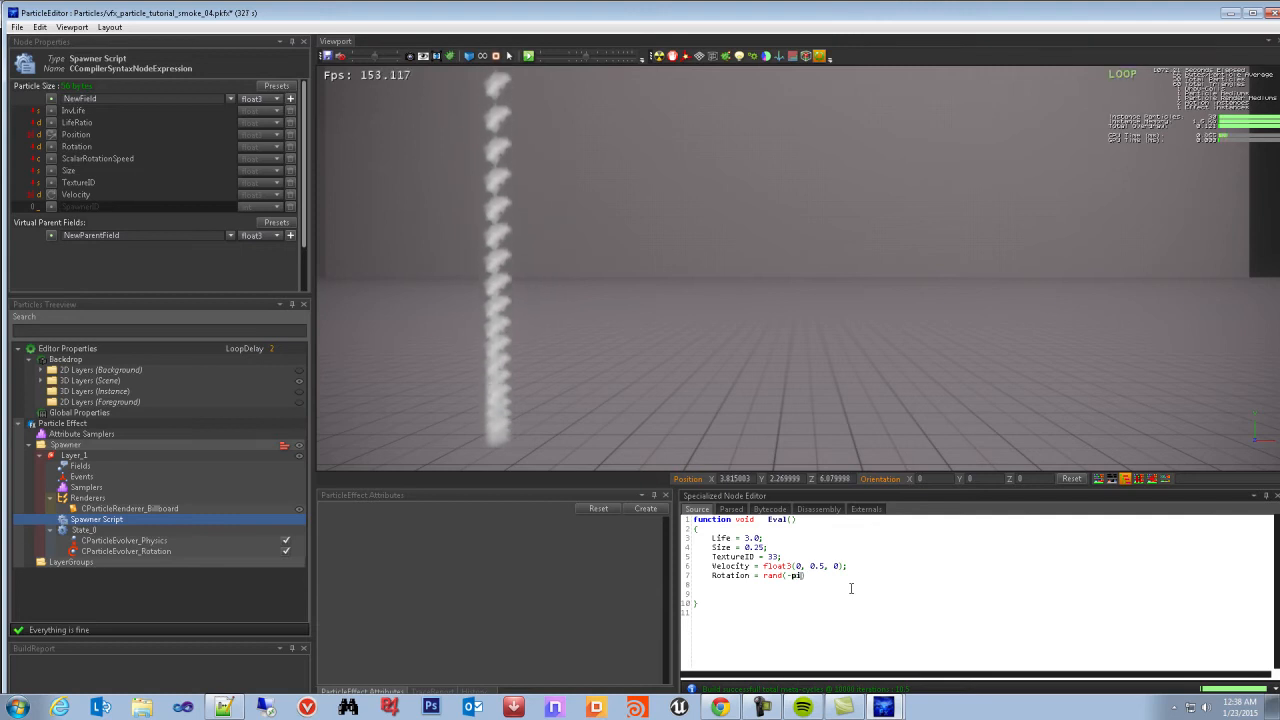
pyautogui.press('BackSpace')
pyautogui.press('BackSpace')
pyautogui.press('BackSpace')
pyautogui.write('pi);')
# Remove the surplus blank line below the Rotation line and save the particle effect
pyautogui.click(735, 586)
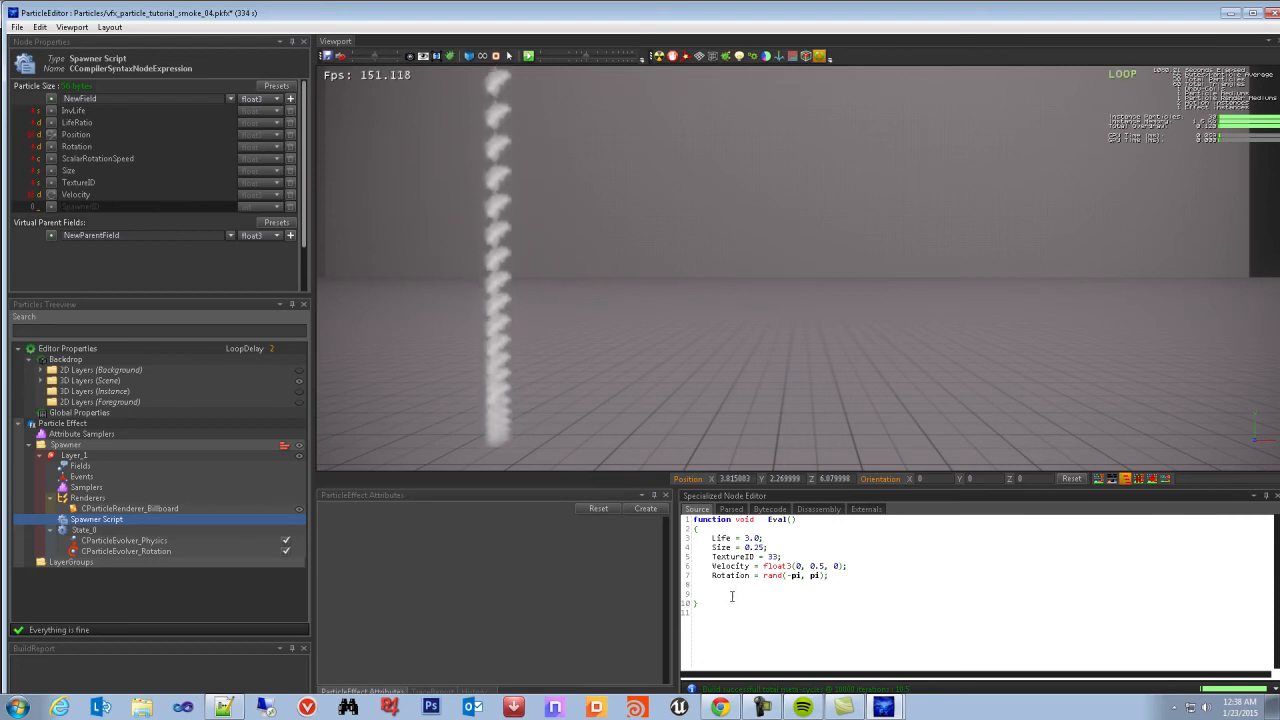
pyautogui.doubleClick(740, 595)
pyautogui.press('BackSpace')
pyautogui.press('BackSpace')
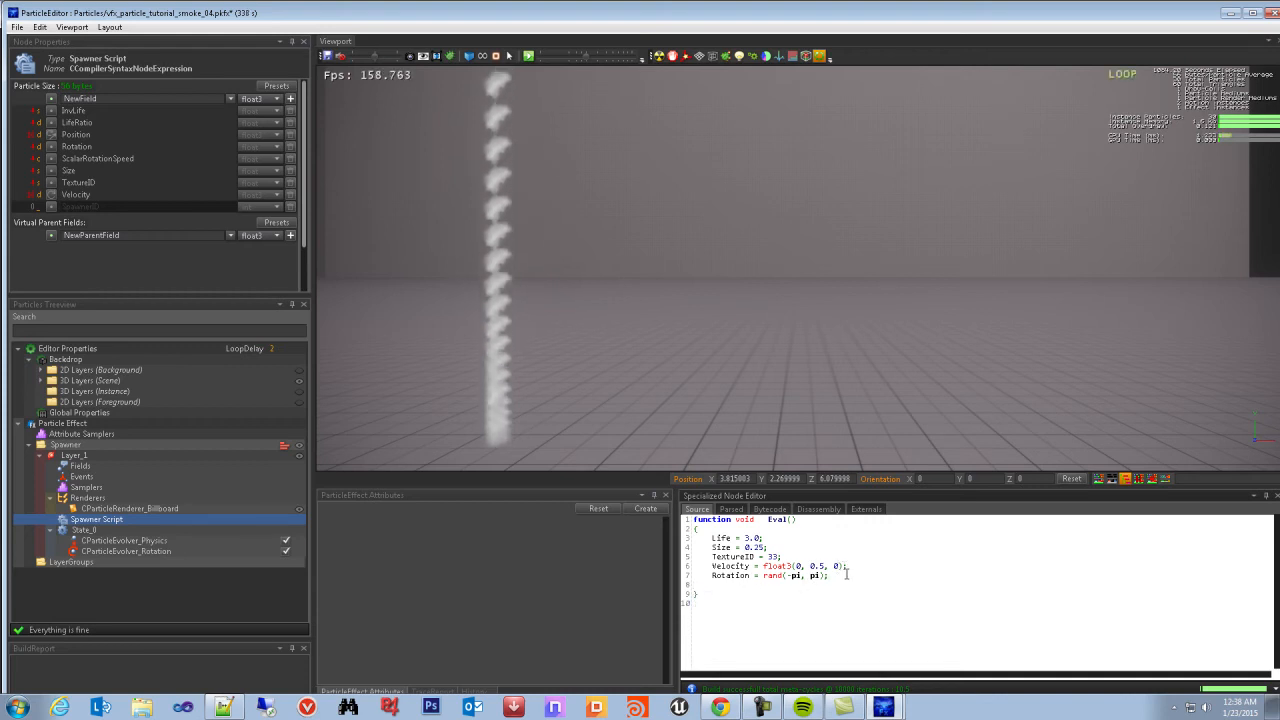
pyautogui.hotkey('ctrl', 's')
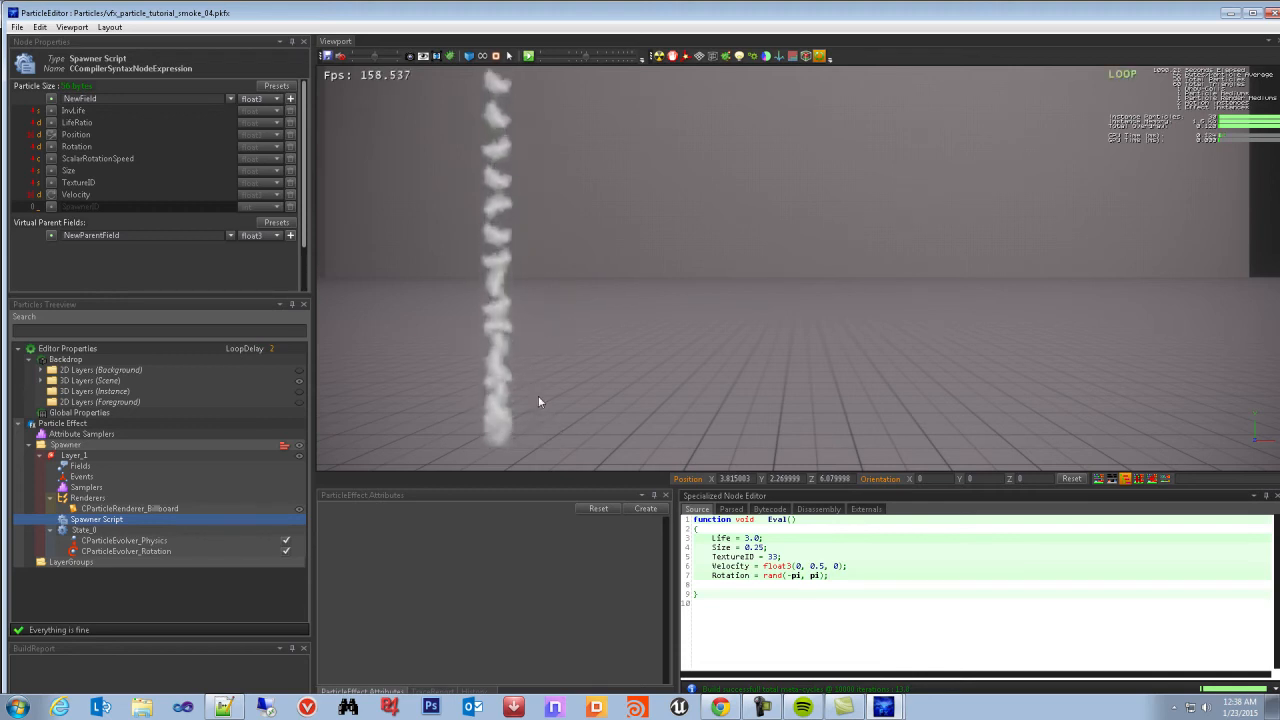
# Examine the smoke column up close and the rand function with its -pi and pi arguments in the Rotation line
pyautogui.scroll(2, 539, 394)
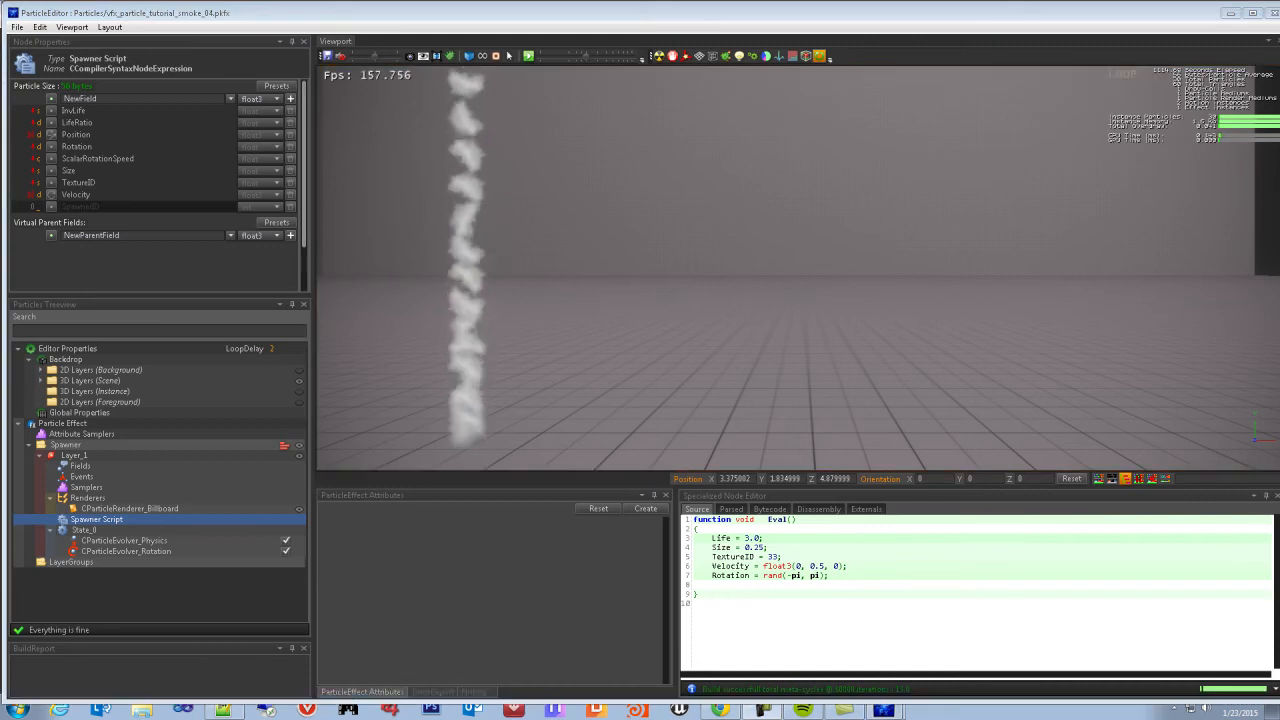
pyautogui.click(773, 585)
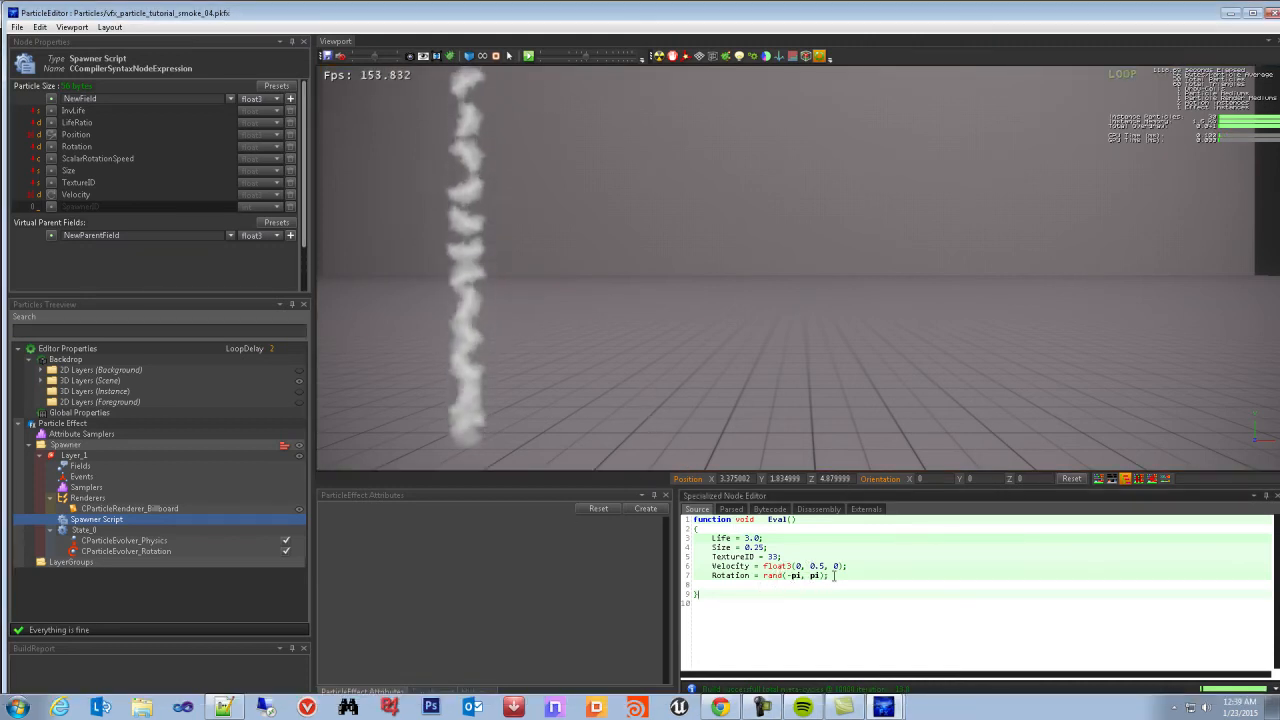
pyautogui.moveTo(830, 576); pyautogui.dragTo(714, 576)
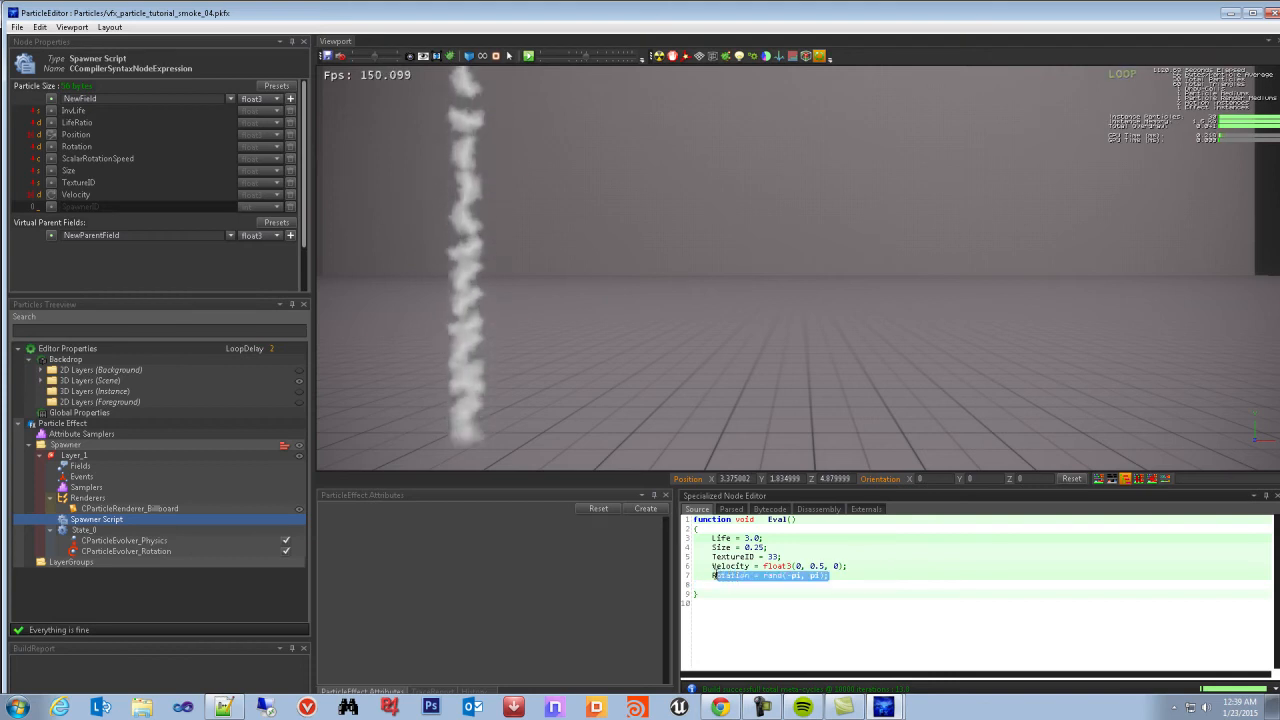
pyautogui.moveTo(830, 576); pyautogui.dragTo(713, 578)
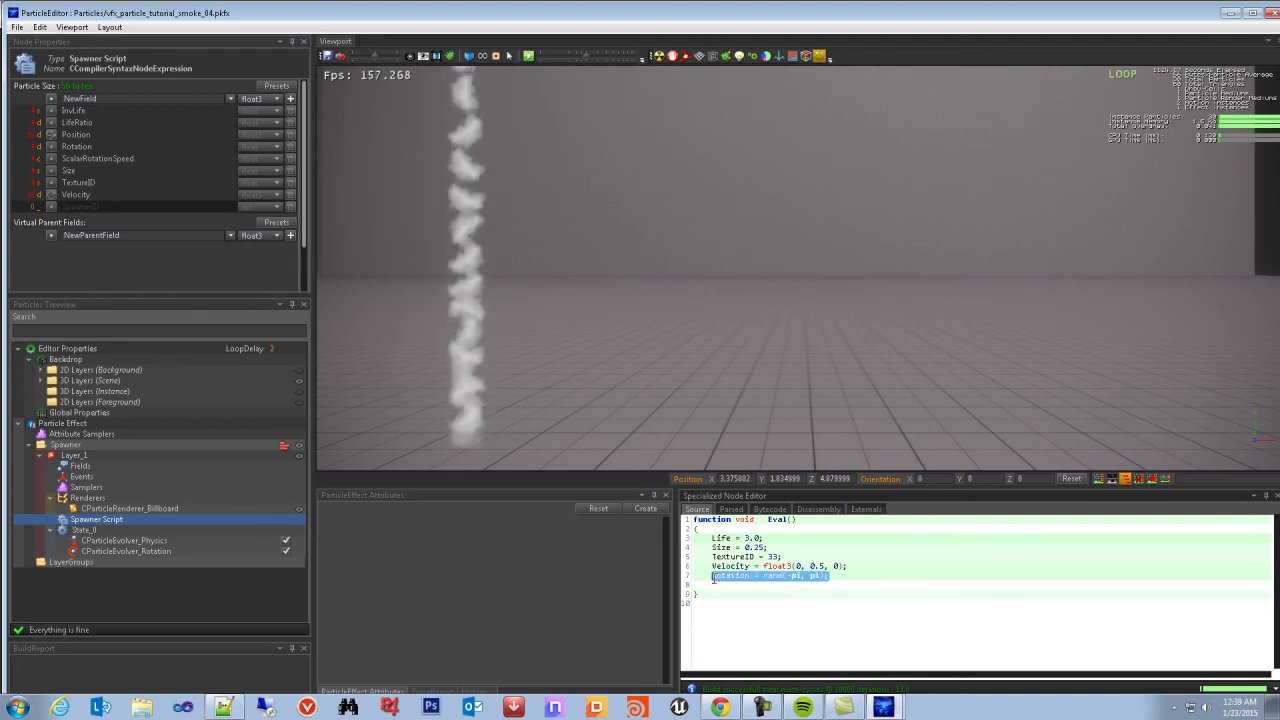
pyautogui.click(831, 576)
pyautogui.moveTo(831, 576); pyautogui.dragTo(721, 576)
pyautogui.click(764, 575)
pyautogui.doubleClick(773, 576)
pyautogui.click(782, 576)
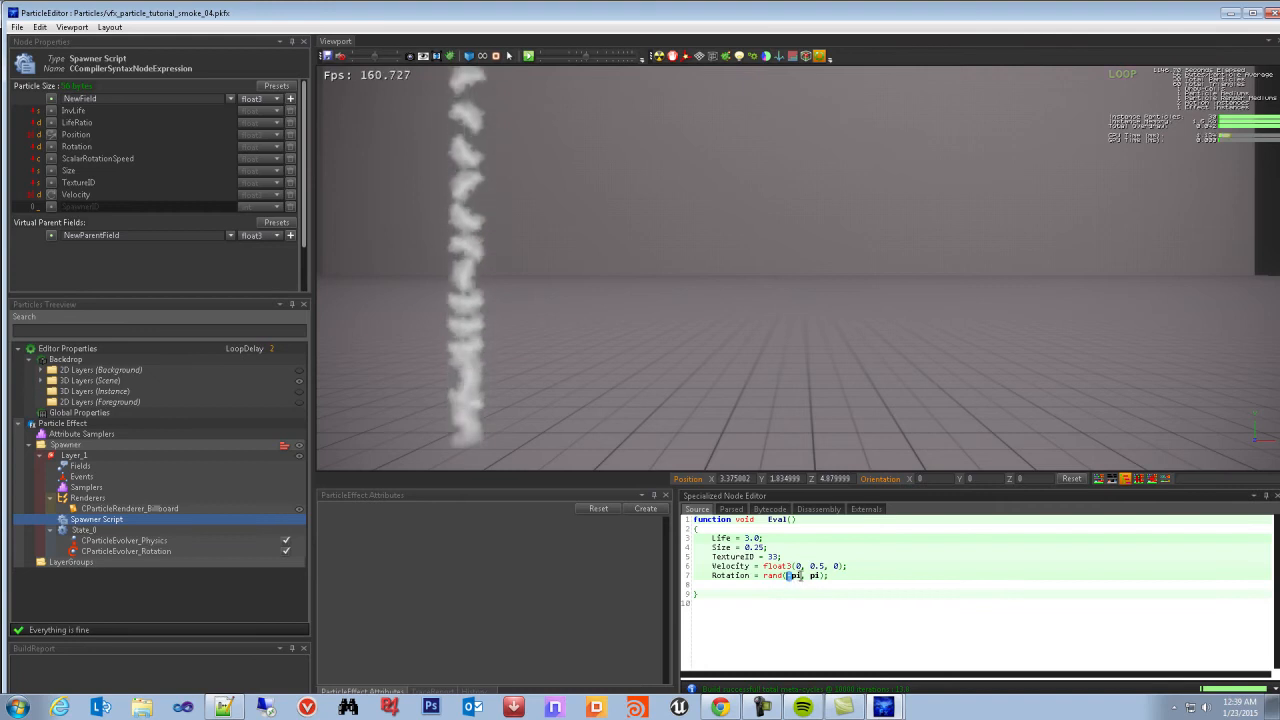
pyautogui.doubleClick(816, 576)
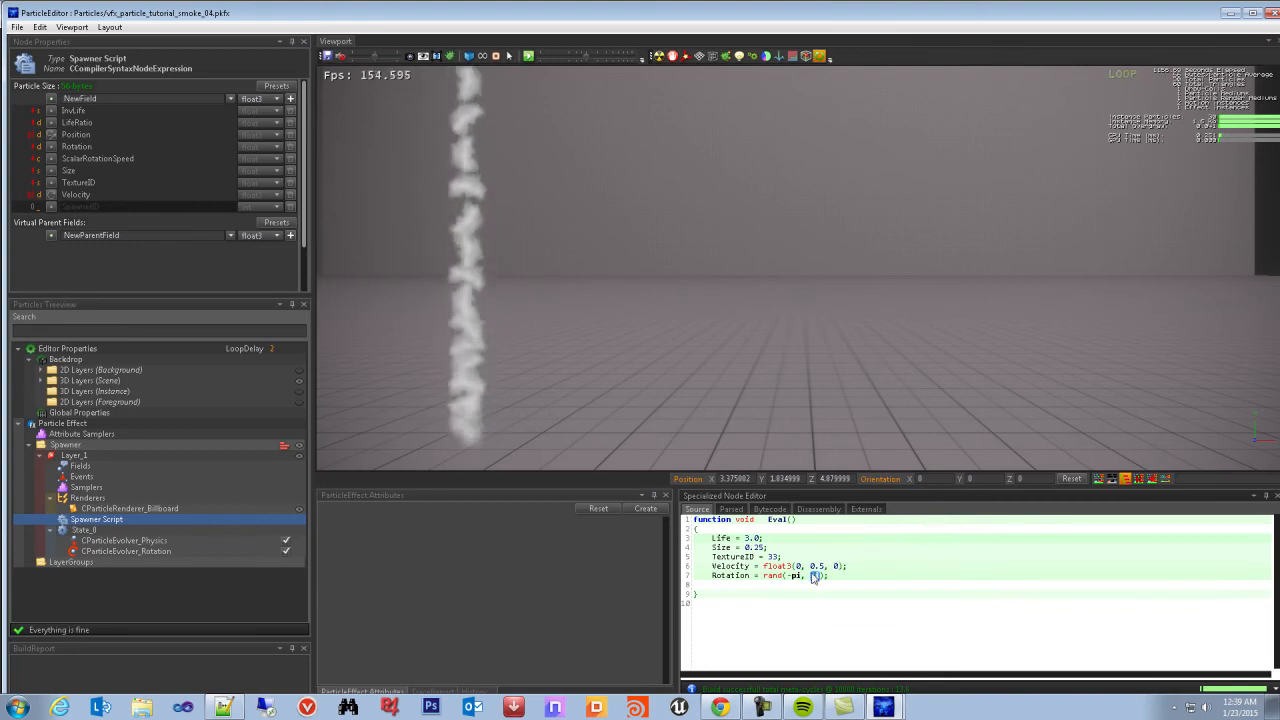
pyautogui.write('pi')
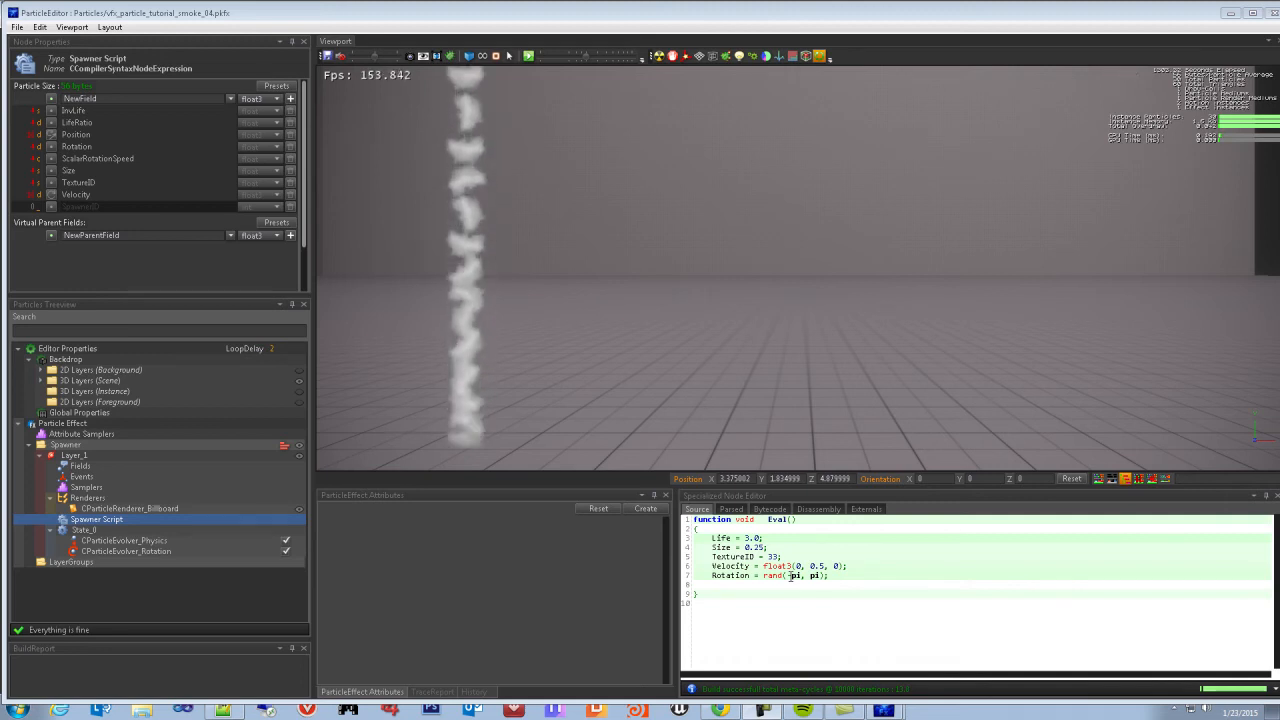
pyautogui.click(843, 598)
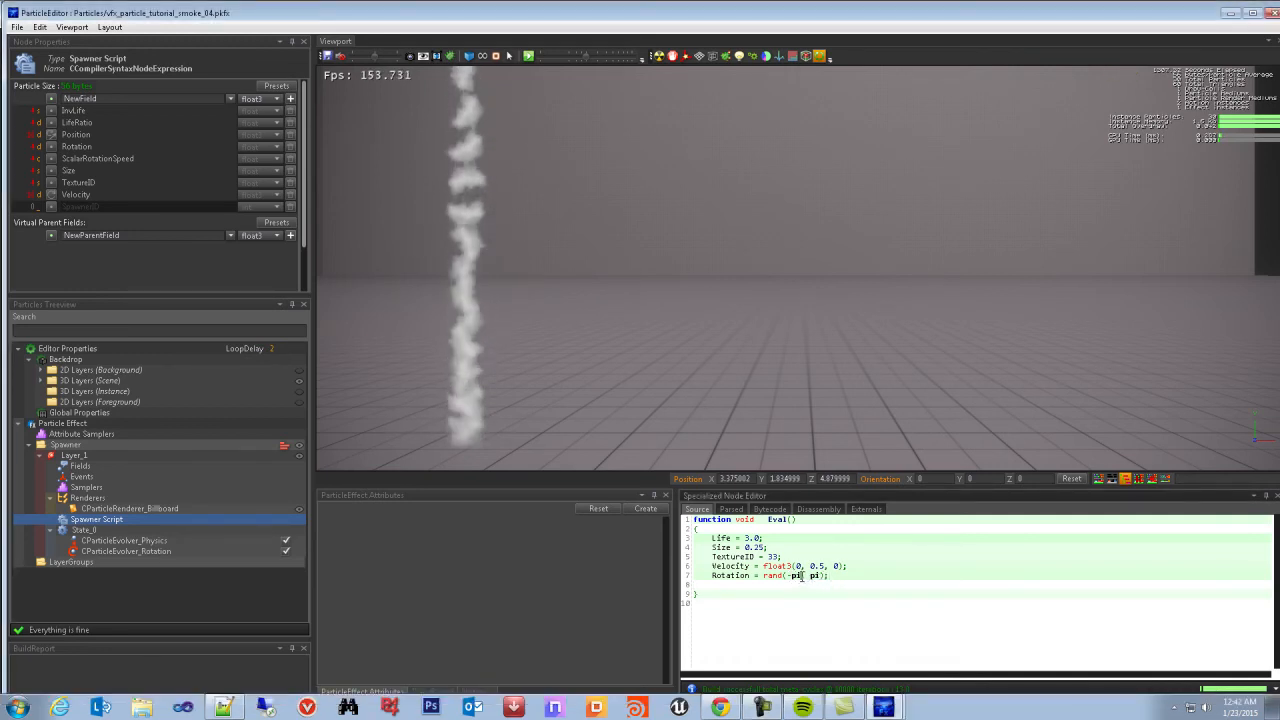
# Replace both pi constants in the Rotation line with the number, giving rand(-3.14159265359, 3.14159265359)
pyautogui.click(890, 584)
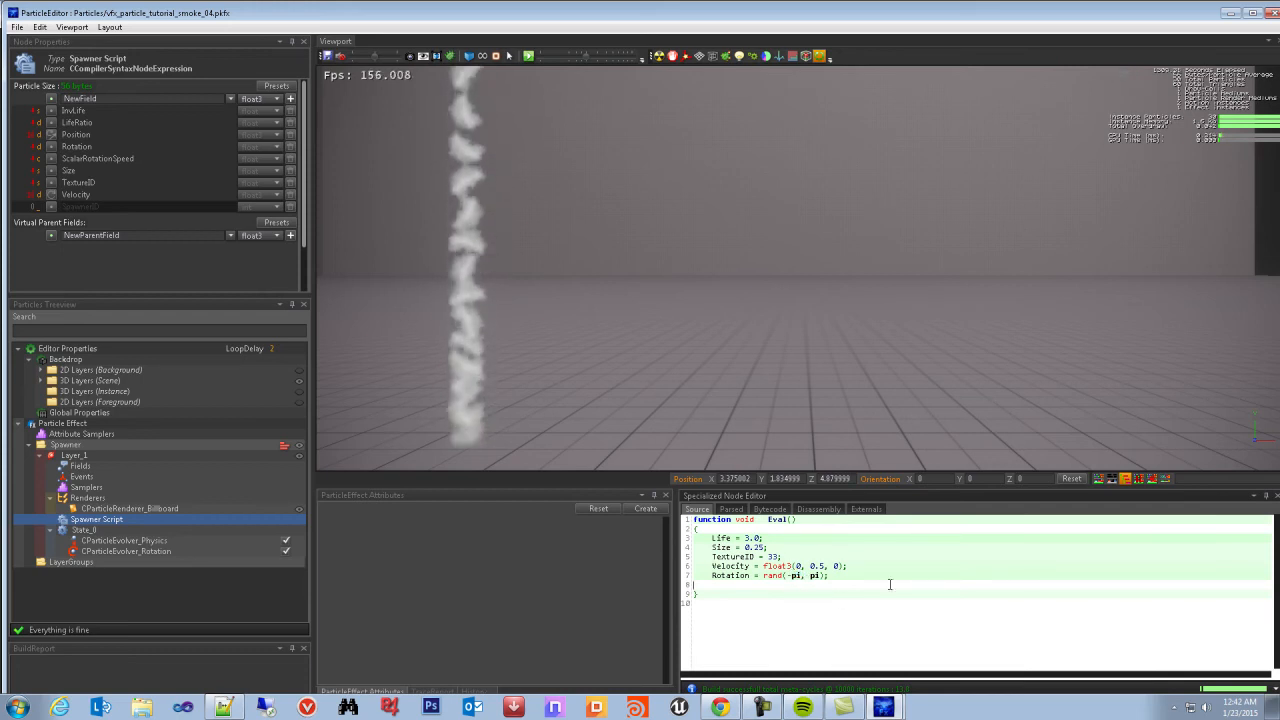
pyautogui.press('Return')
pyautogui.write('3.14159265359')
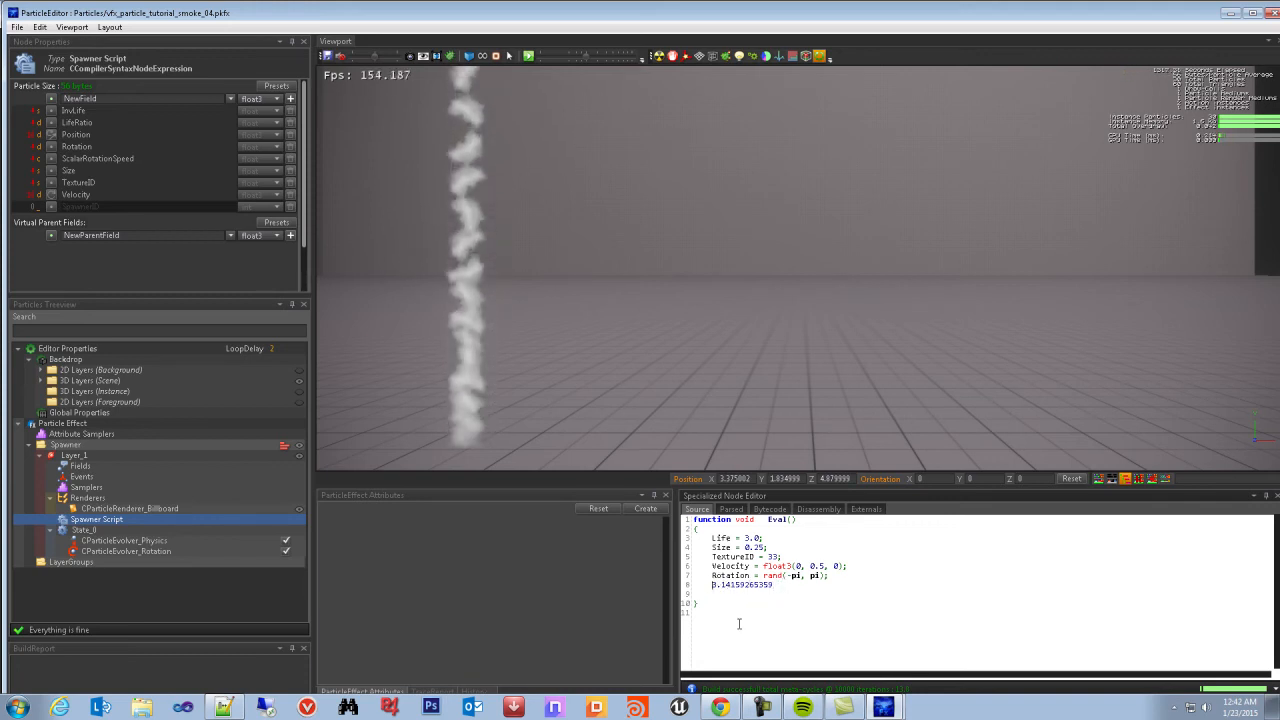
pyautogui.write('-')
pyautogui.moveTo(777, 584); pyautogui.dragTo(713, 585)
pyautogui.hotkey('ctrl', 'x')
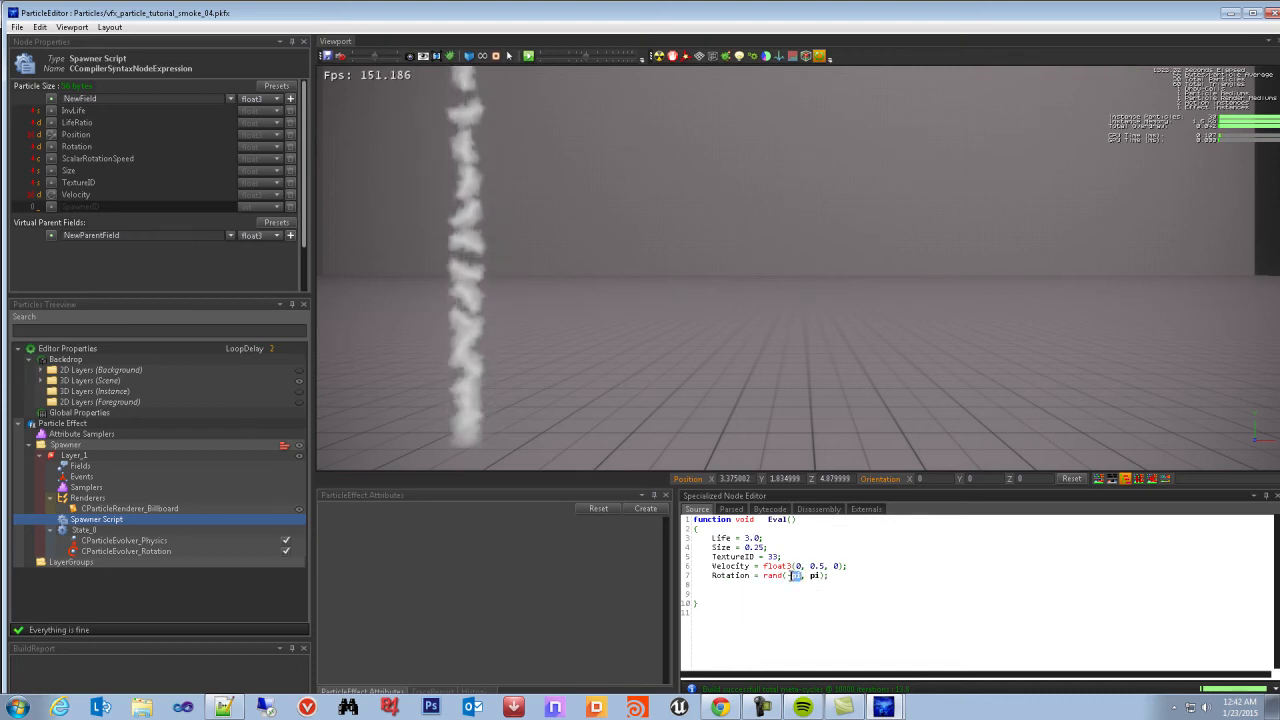
pyautogui.hotkey('ctrl', 'v')
pyautogui.doubleClick(866, 576)
pyautogui.hotkey('ctrl', 'v')
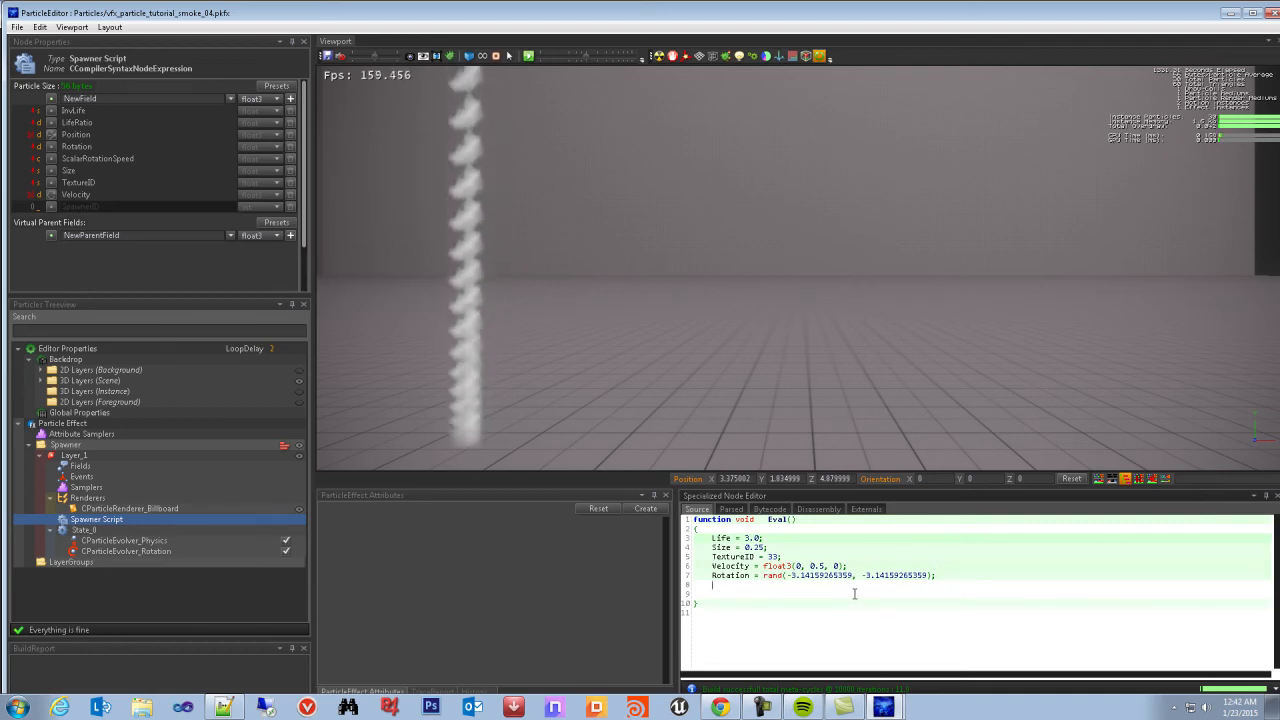
pyautogui.press('BackSpace')
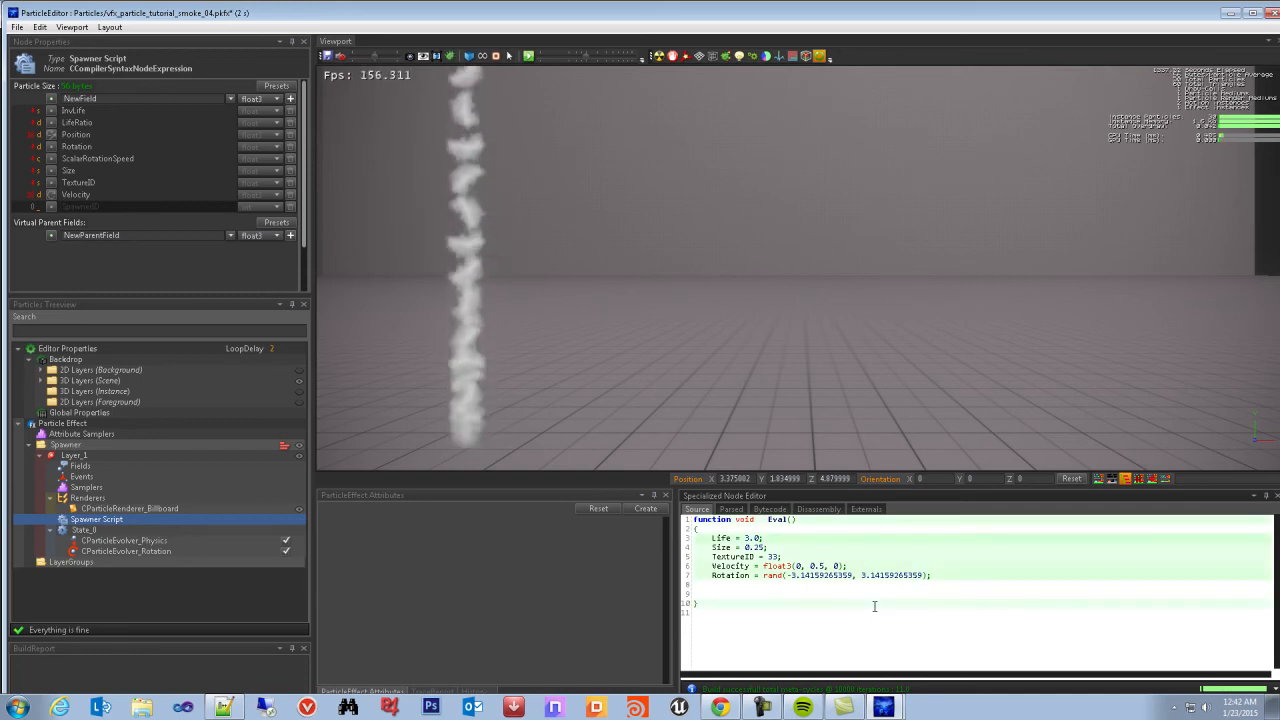
# Restore the Rotation line to rand(-pi, pi) and save the particle effect
pyautogui.moveTo(852, 575); pyautogui.dragTo(791, 575)
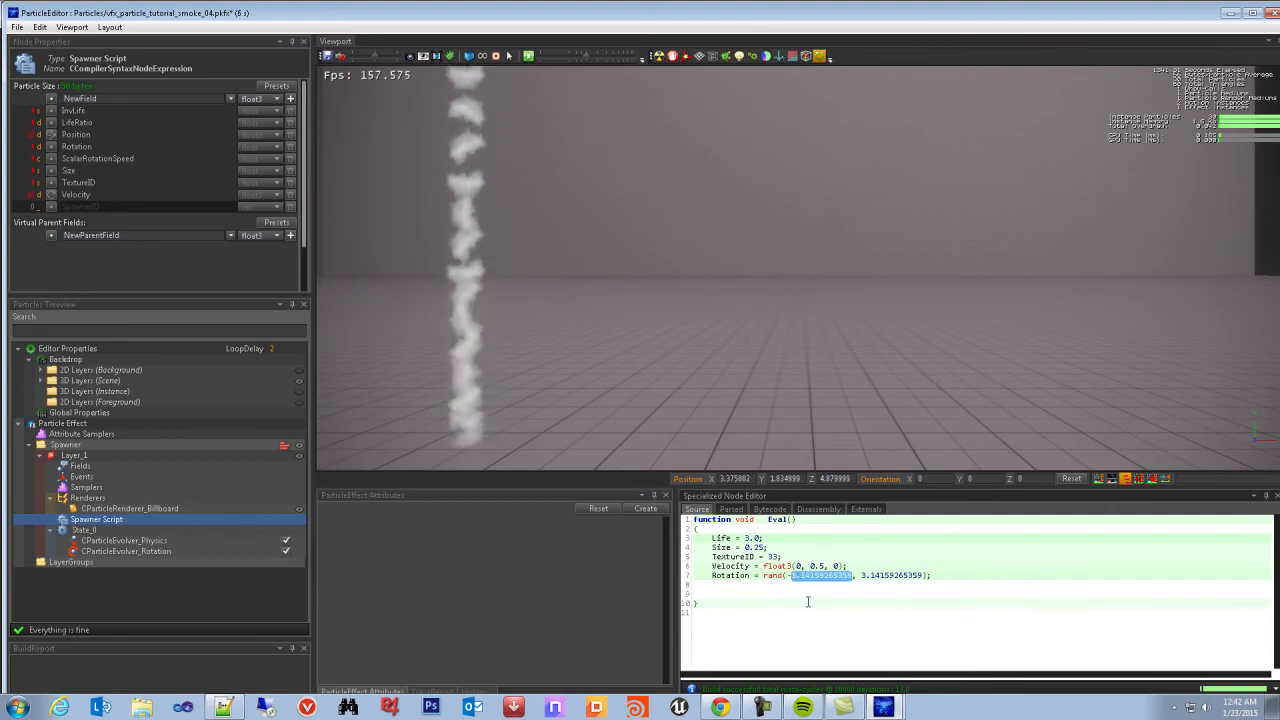
pyautogui.write('pi')
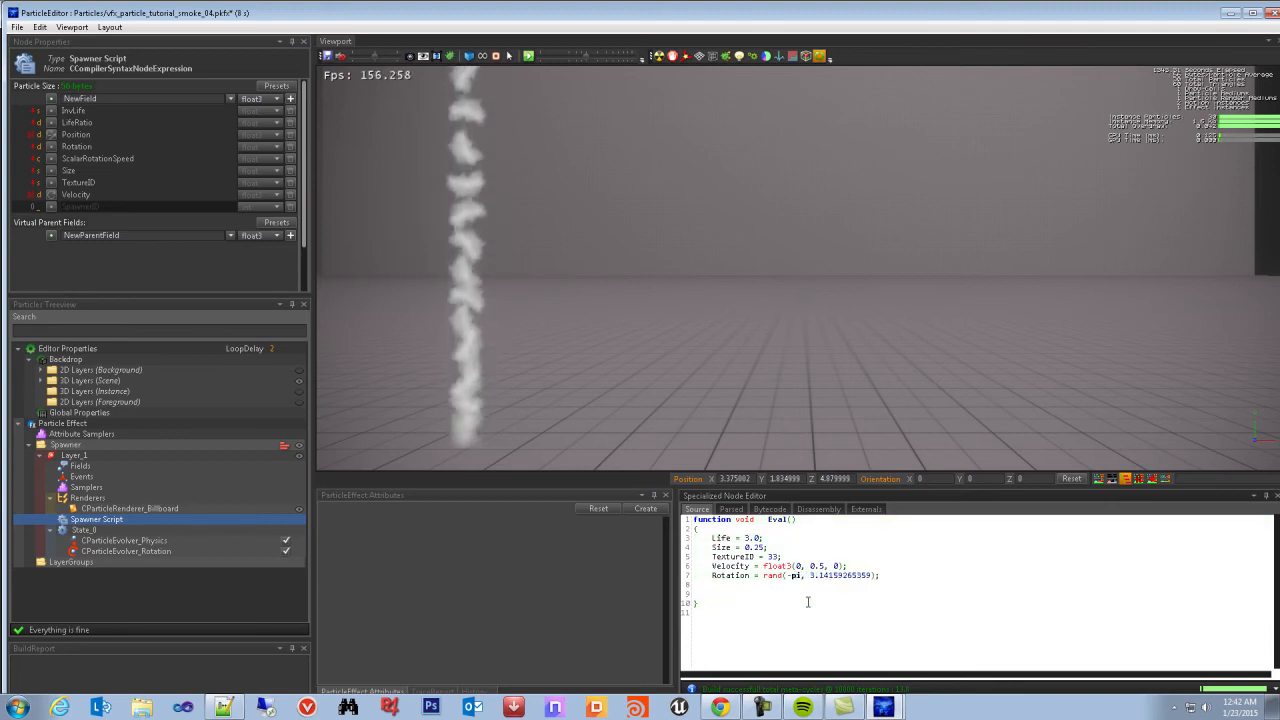
pyautogui.doubleClick(850, 577)
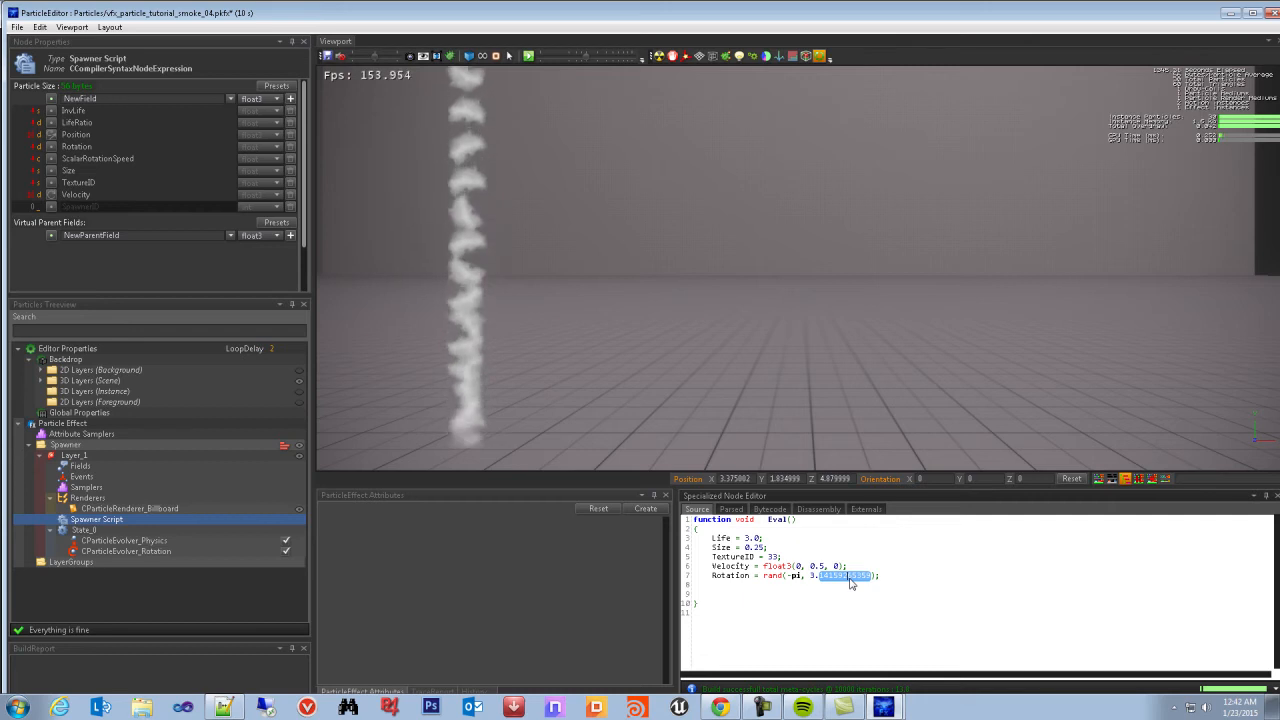
pyautogui.press('BackSpace')
pyautogui.press('BackSpace')
pyautogui.press('BackSpace')
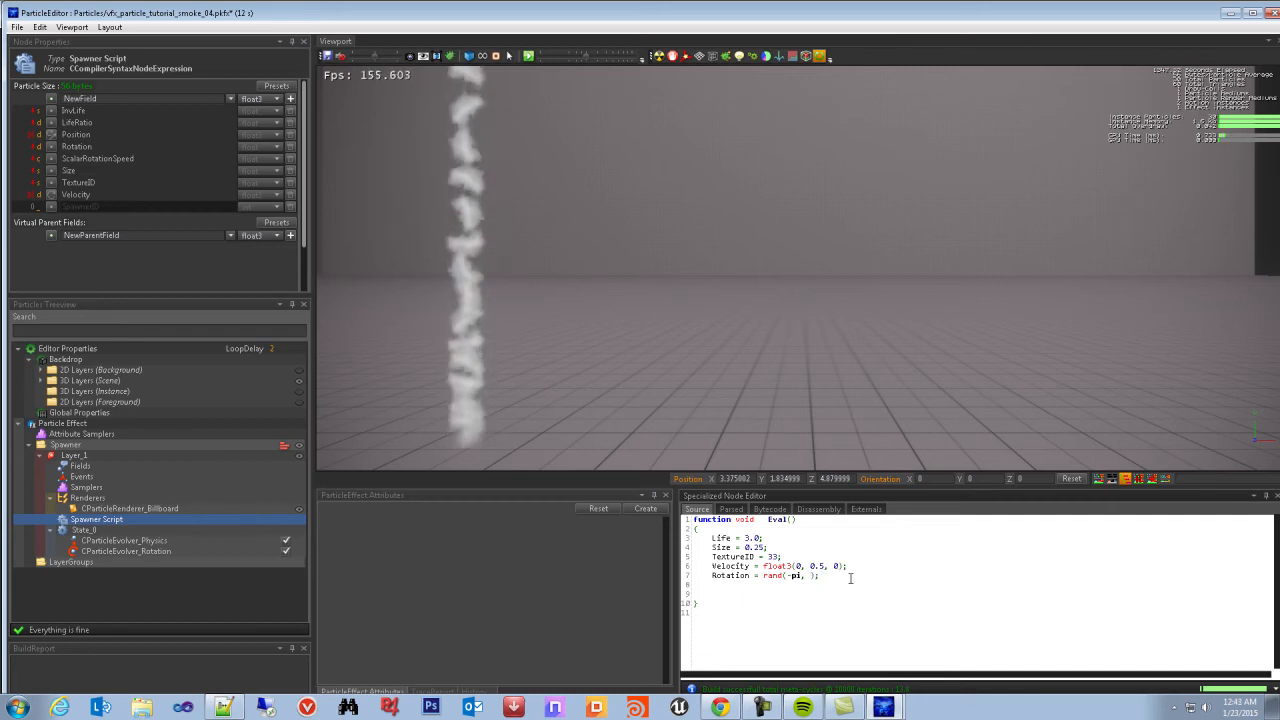
pyautogui.write('pi')
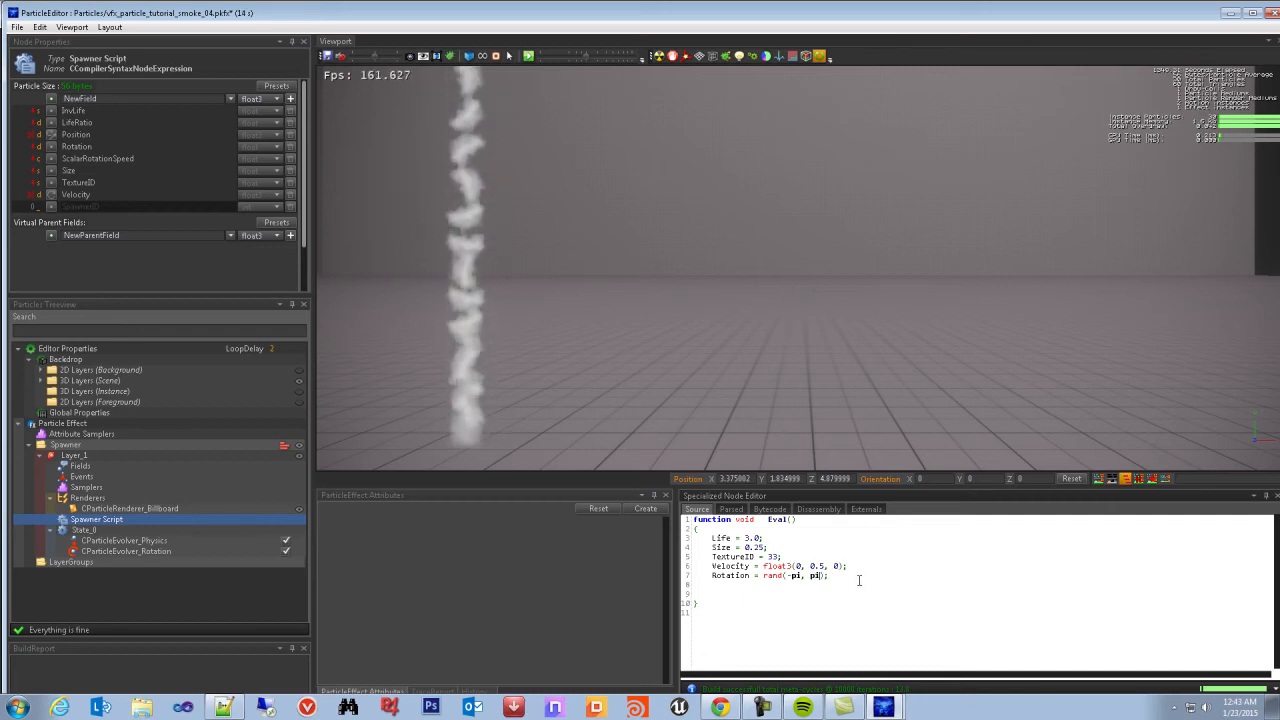
pyautogui.press('Down')
pyautogui.hotkey('ctrl', 's')
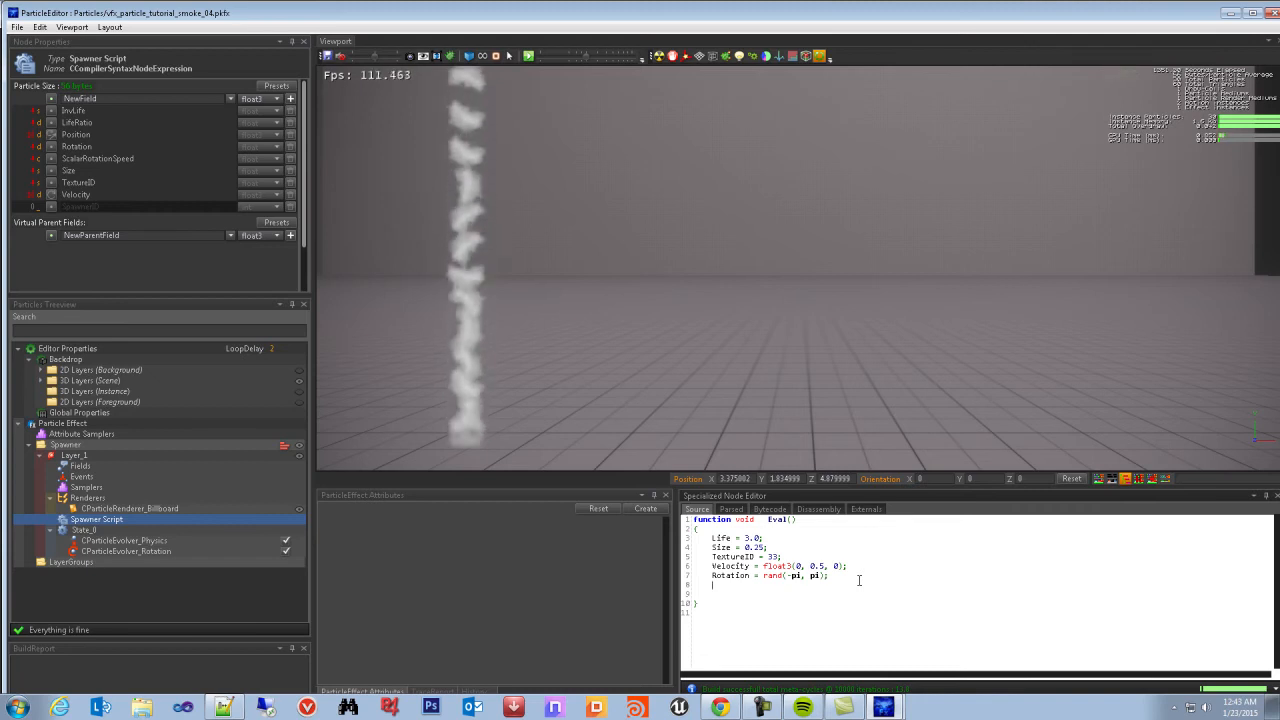
# Check the Rotation evolver's properties and Layer_1's particle fields, and return to the Spawner Script
pyautogui.click(840, 580)
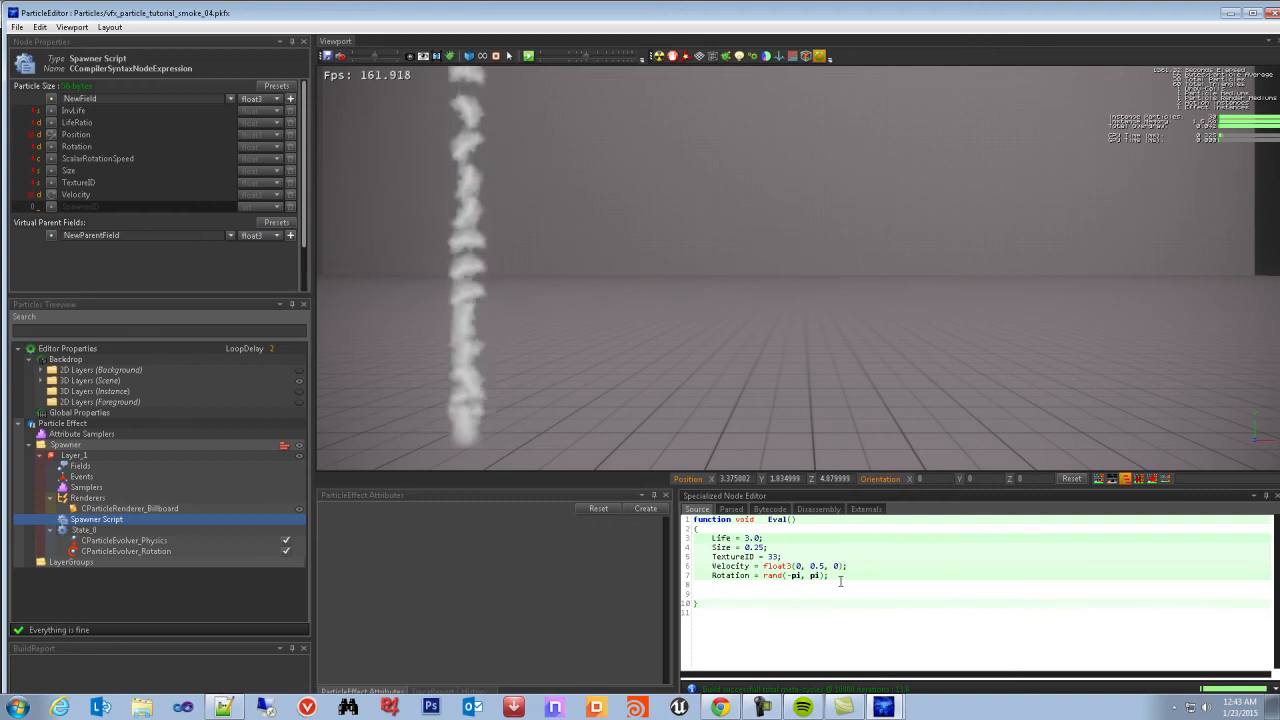
pyautogui.click(126, 552)
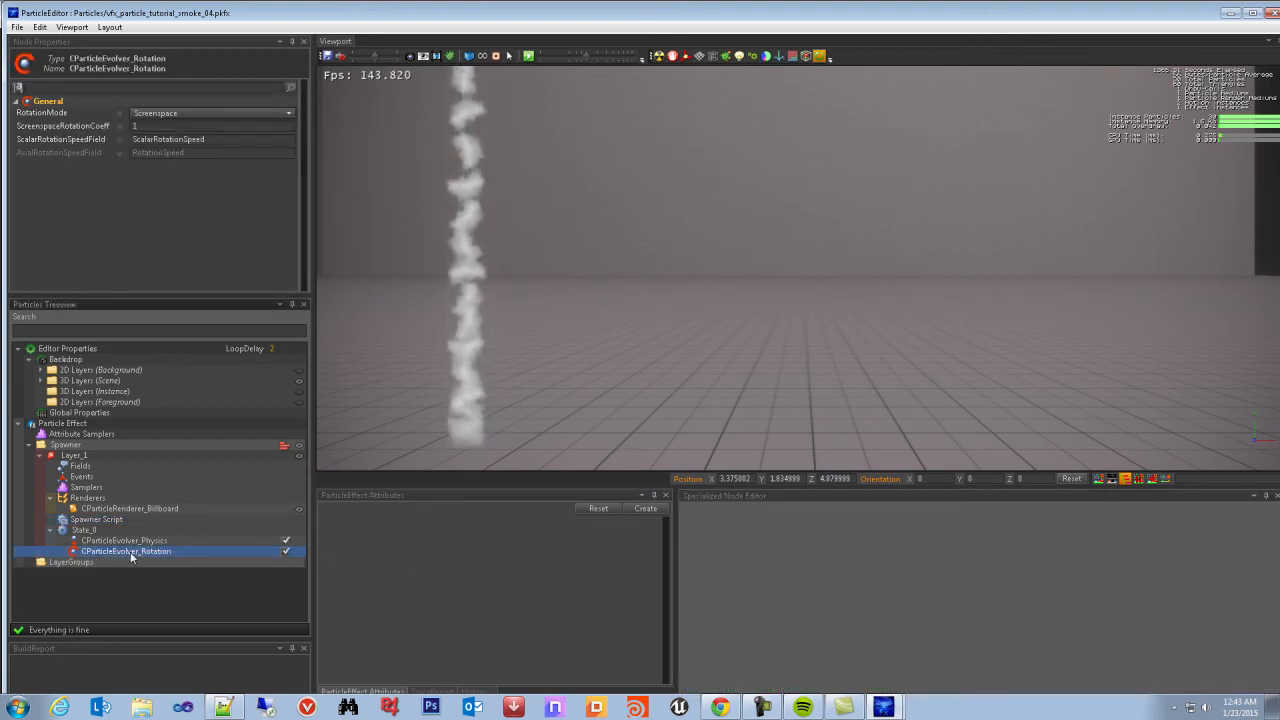
pyautogui.click(108, 520)
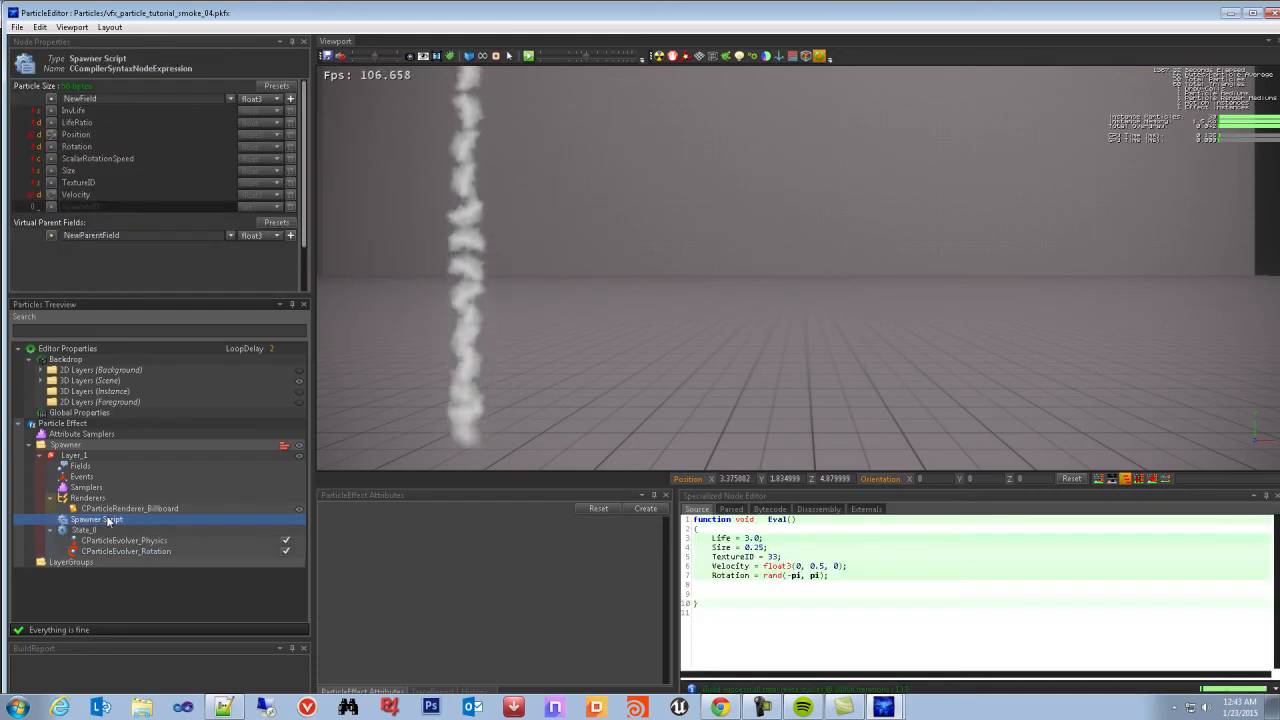
pyautogui.click(74, 466)
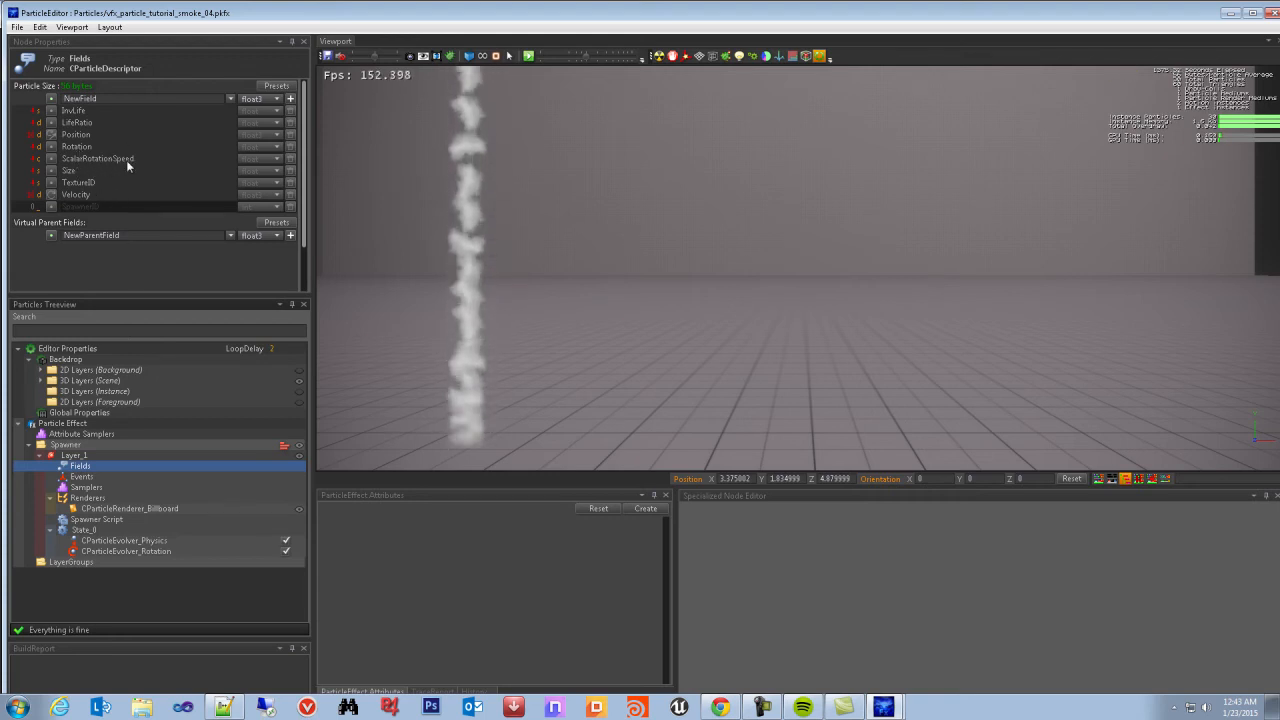
pyautogui.click(96, 521)
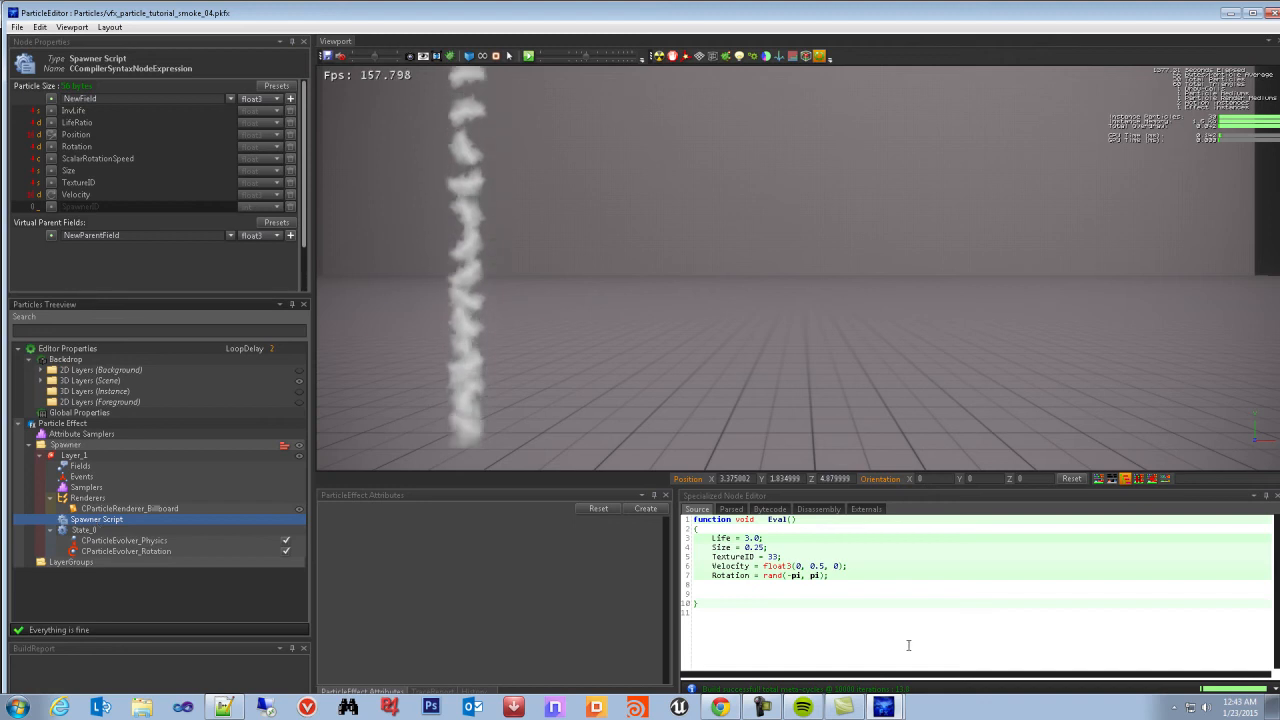
# Add the line ScalarRotationSpeed = rand(-1.5, 1.5); below the Rotation line in the Spawner Script and save the effect
pyautogui.click(837, 582)
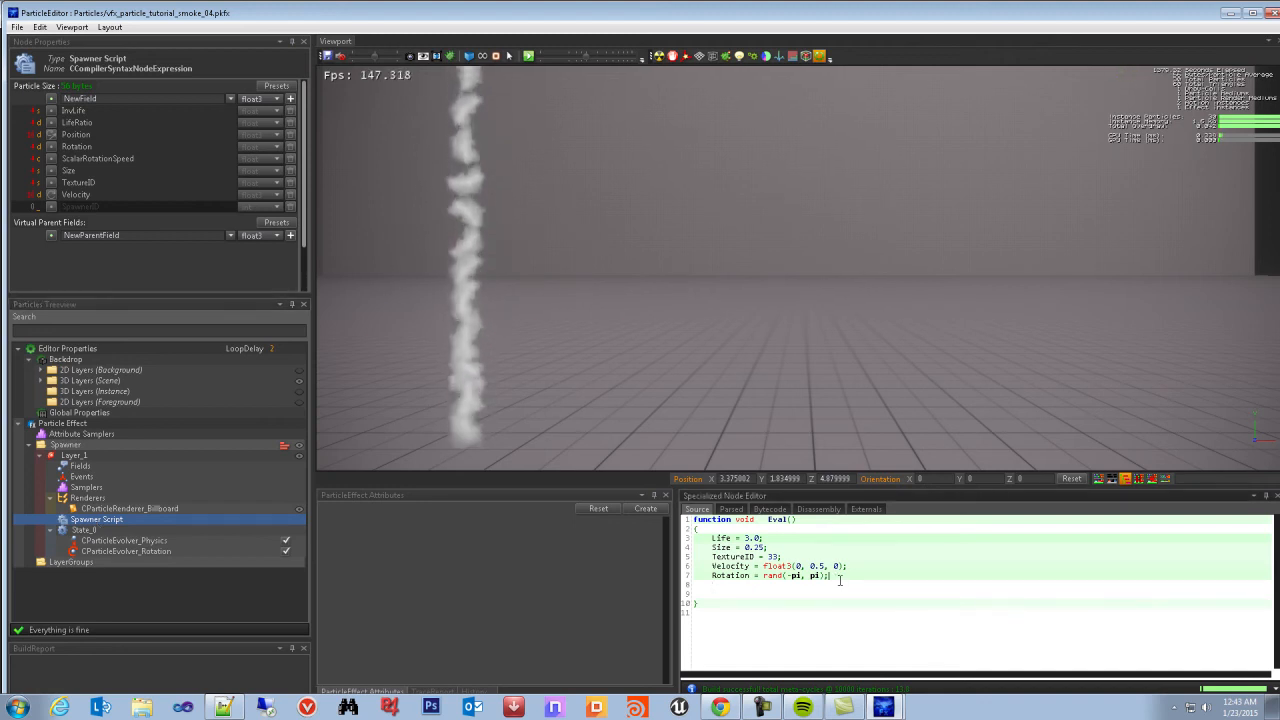
pyautogui.press('Return')
pyautogui.write('ScalarRoat')
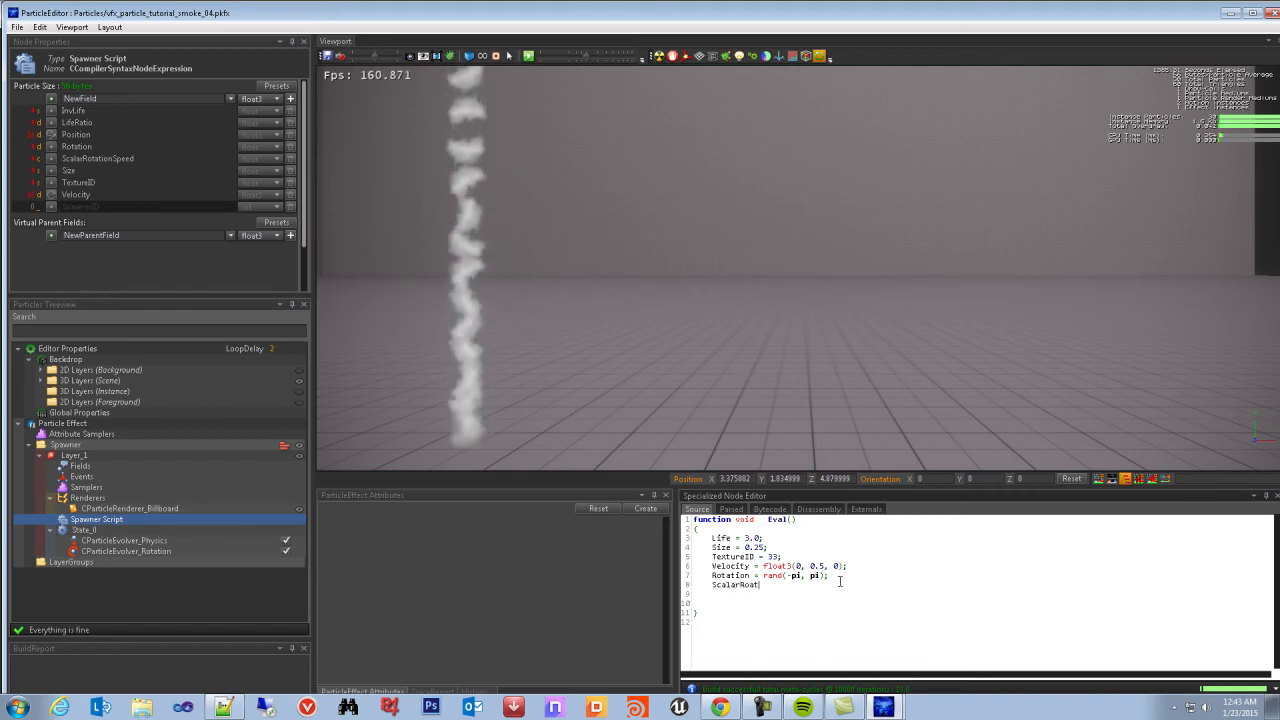
pyautogui.press('BackSpace')
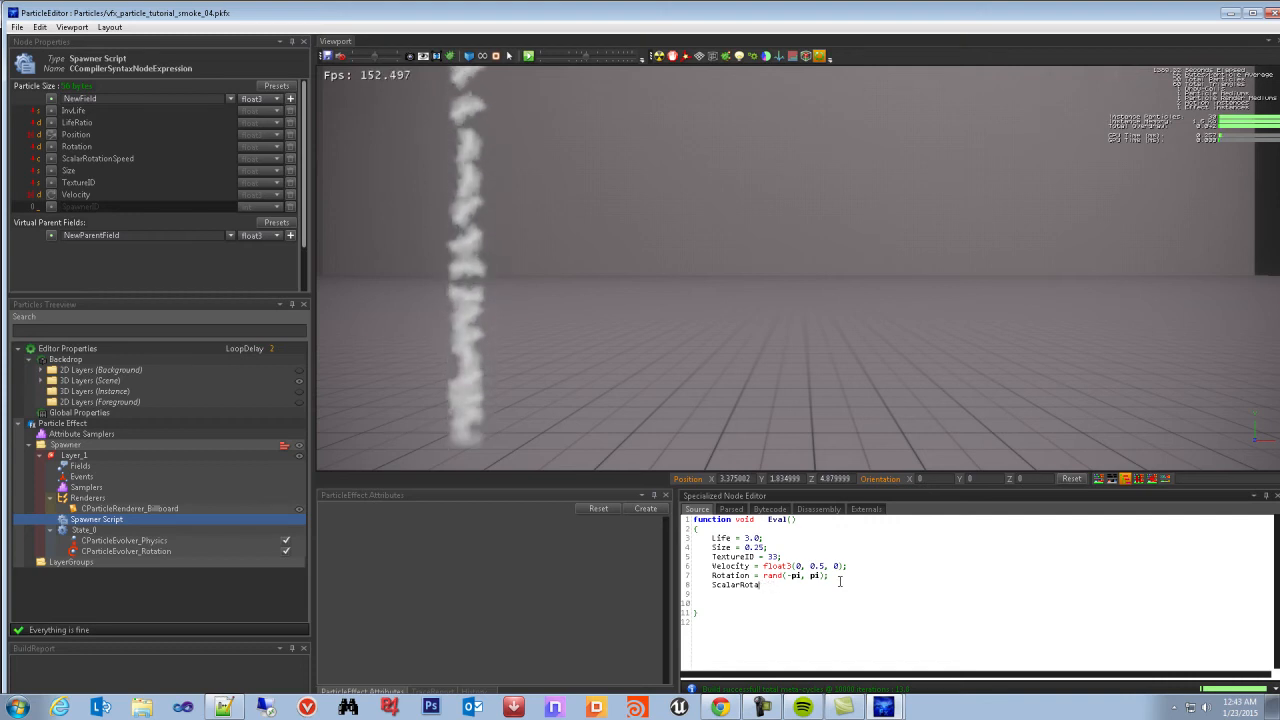
pyautogui.write('tionSpeed =')
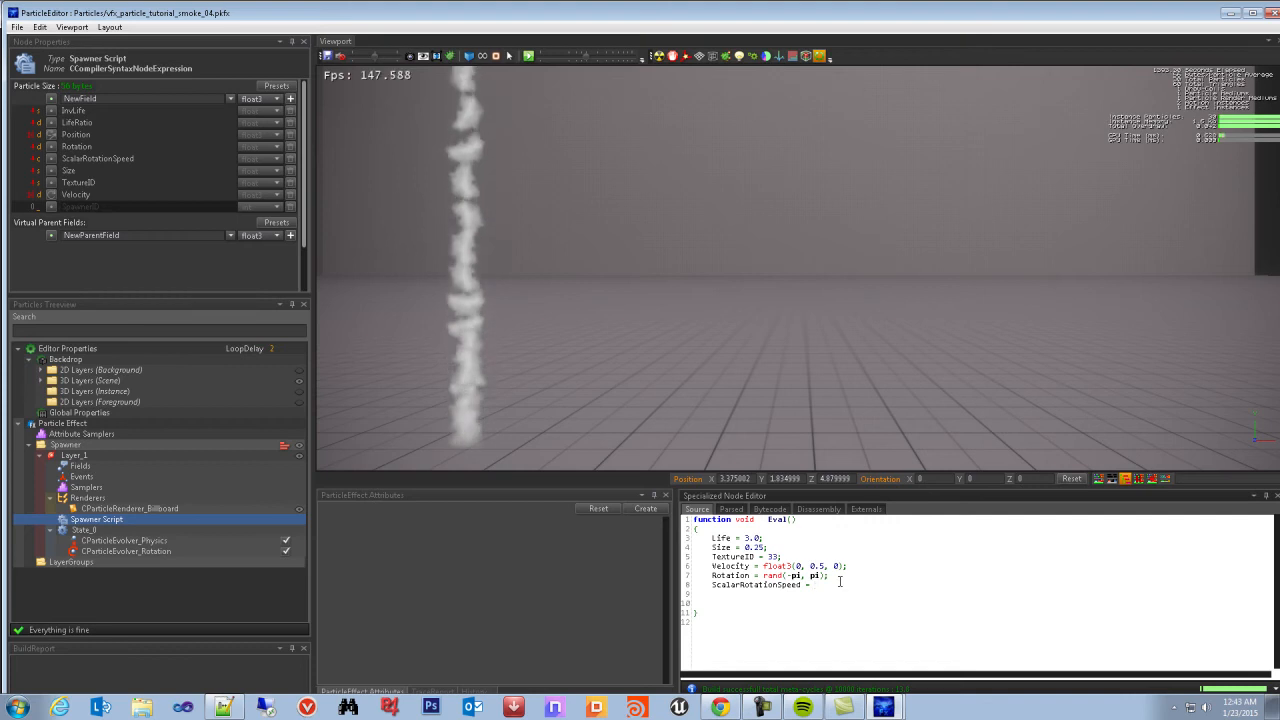
pyautogui.write(' rand')
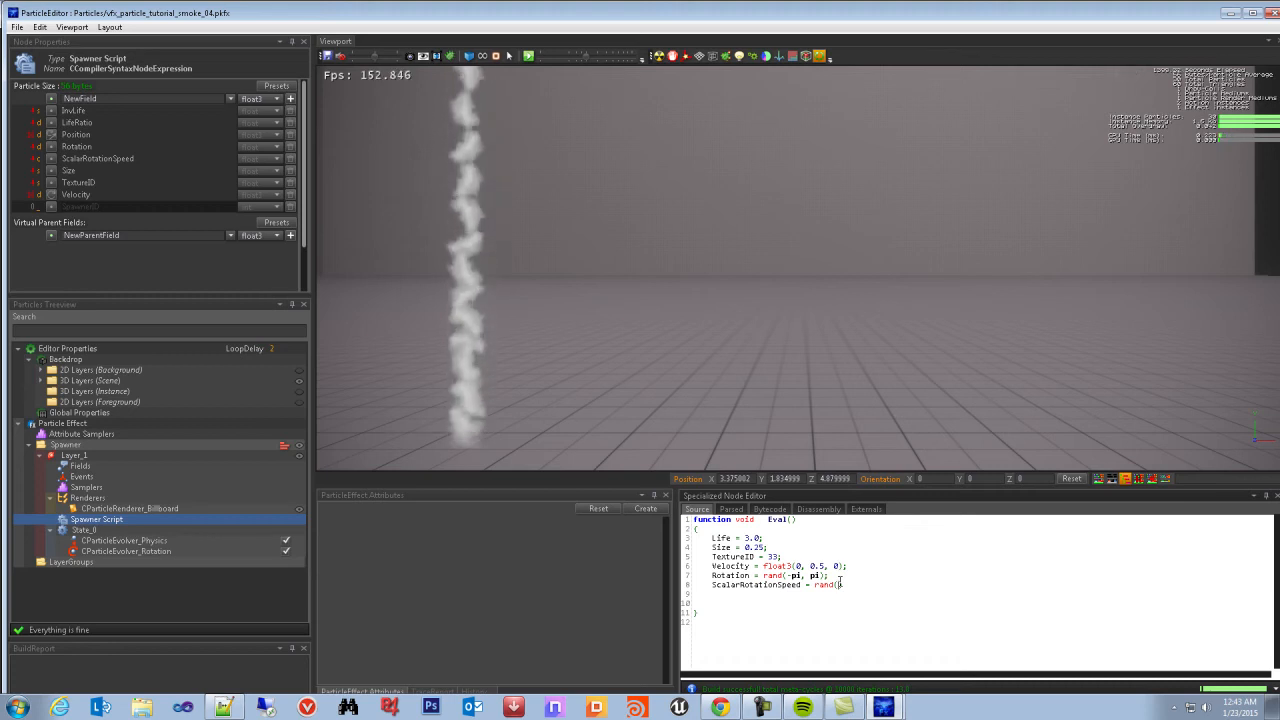
pyautogui.write('(1.5, ')
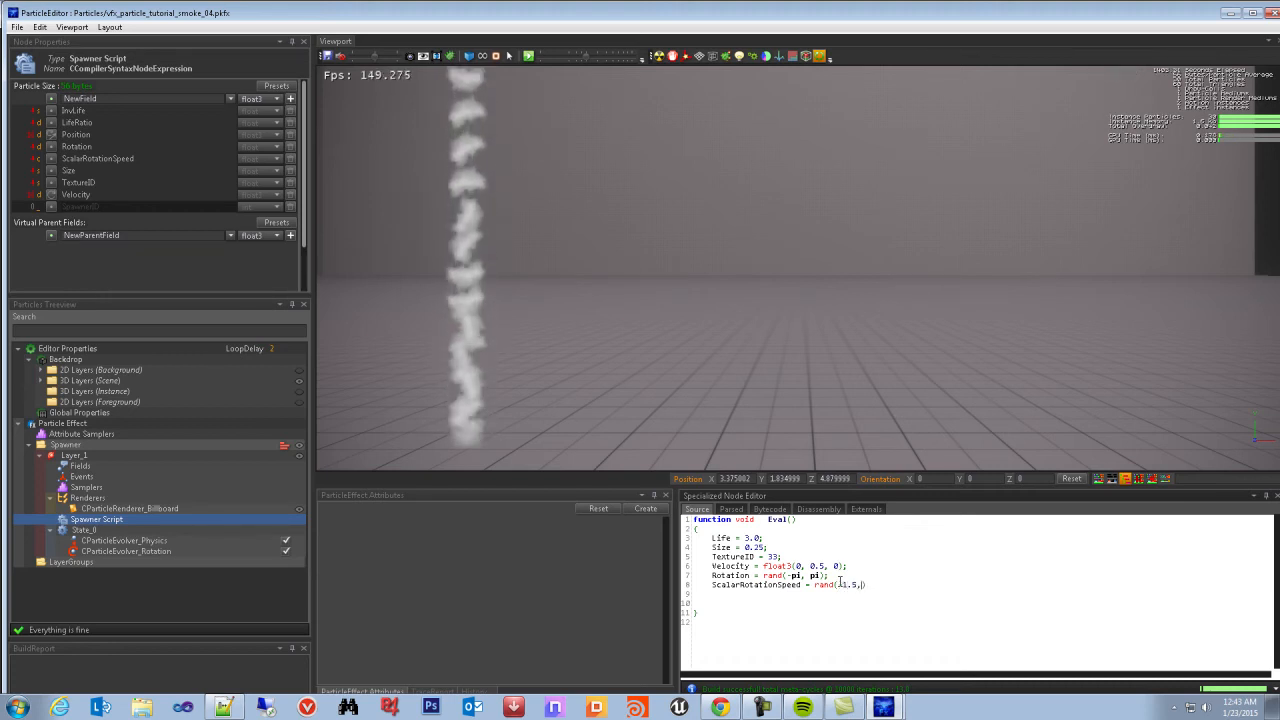
pyautogui.write('1.5)')
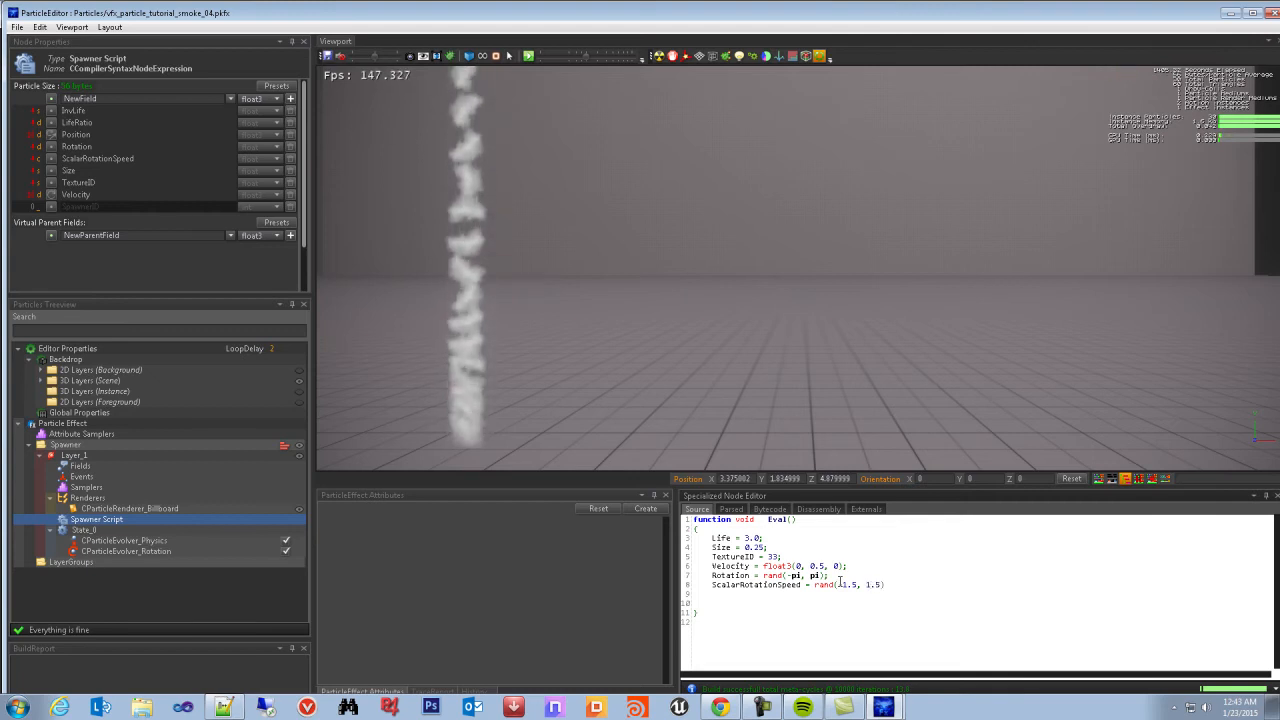
pyautogui.write(';')
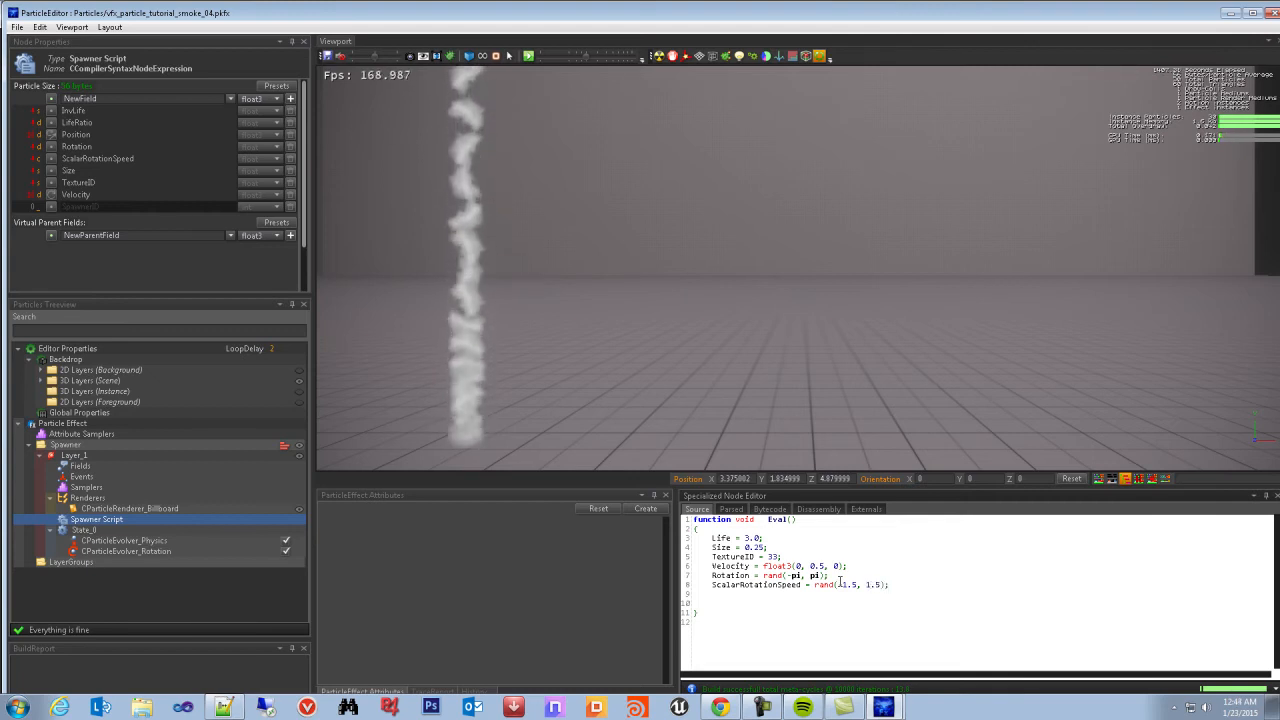
pyautogui.hotkey('ctrl', 's')
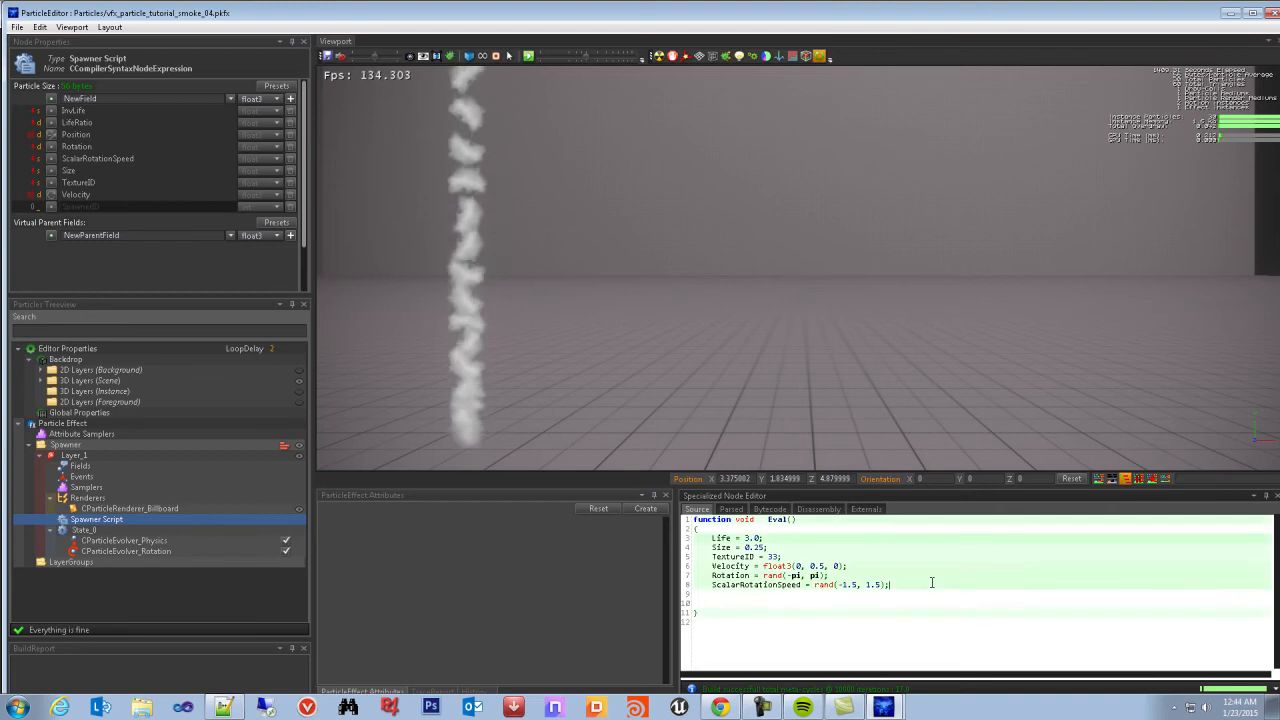
pyautogui.click(943, 596)
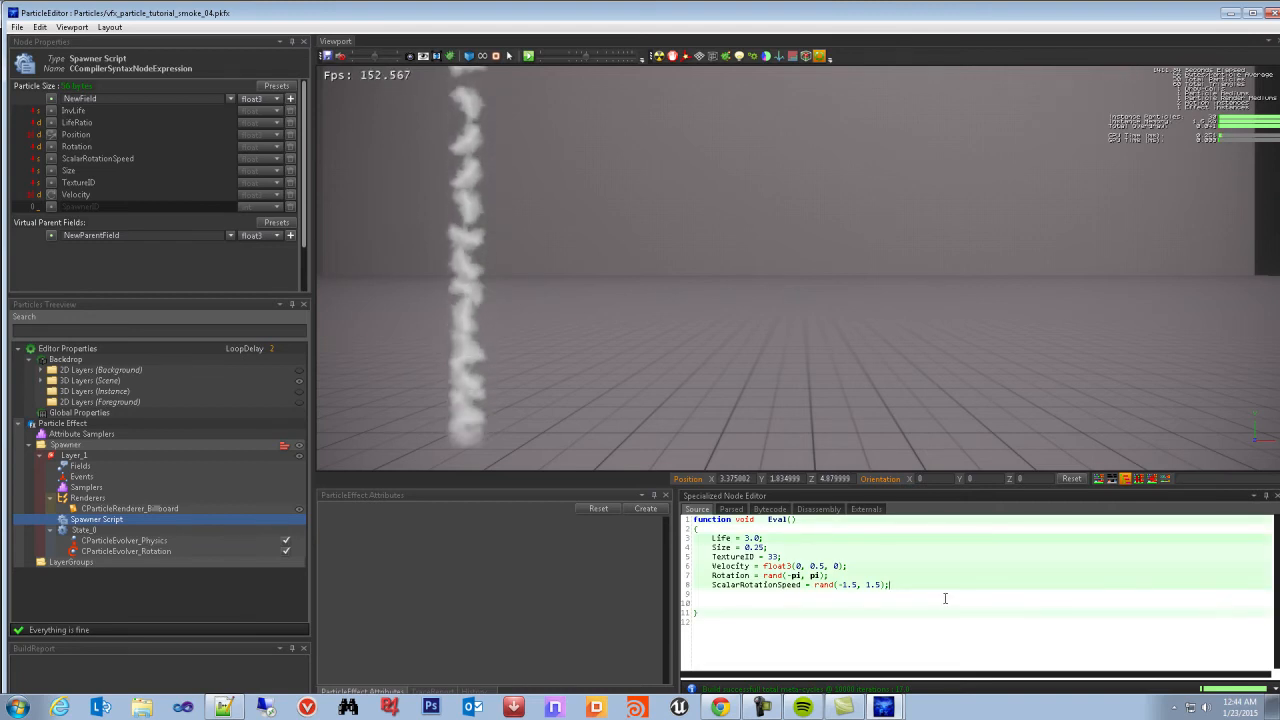
# Widen the ScalarRotationSpeed range to rand(-4.5, 4.5)
pyautogui.doubleClick(845, 585)
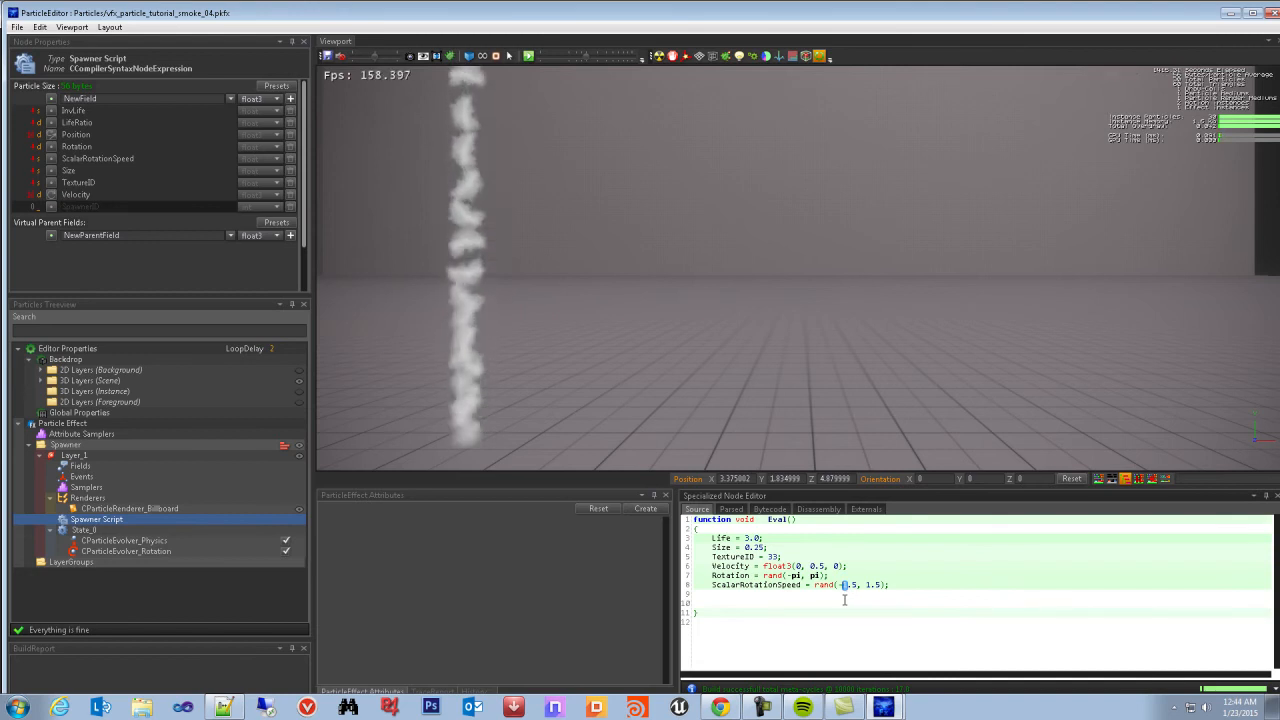
pyautogui.write('4')
pyautogui.doubleClick(869, 585)
pyautogui.write('4')
pyautogui.click(905, 587)
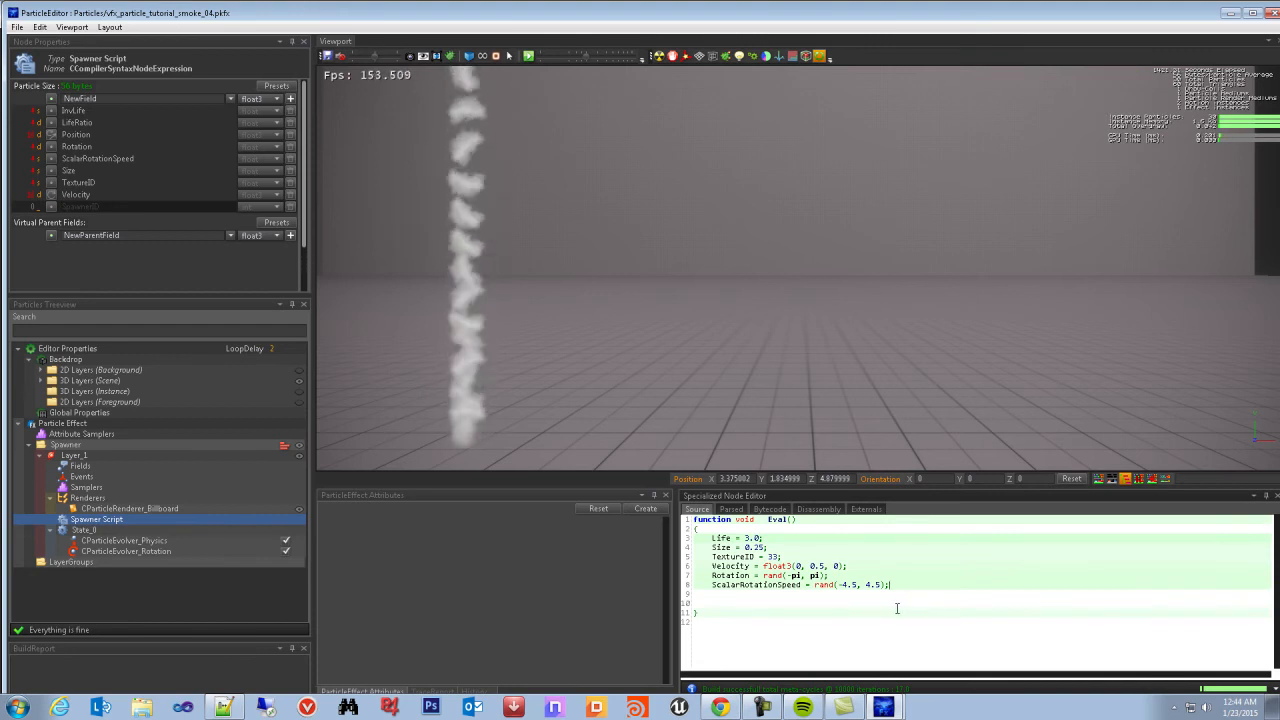
# Examine the spinning smoke column up close and the Rotation line that sets each billboard's starting angle
pyautogui.click(499, 372)
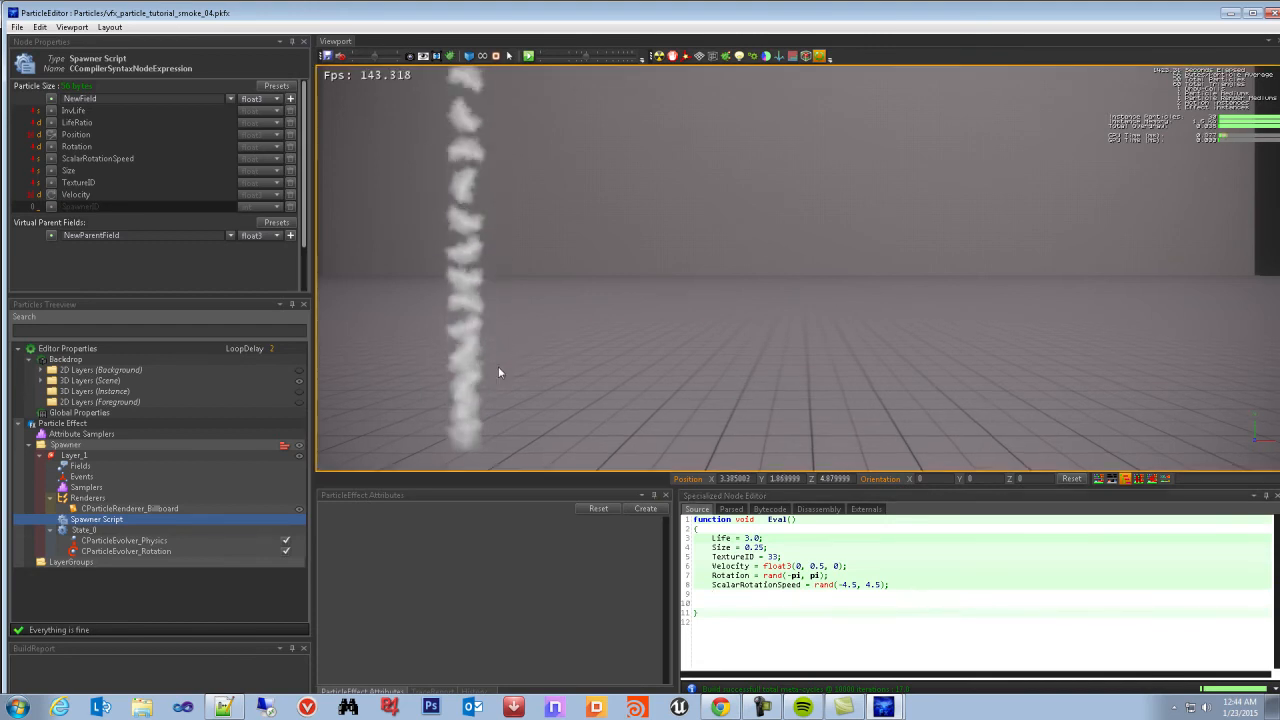
pyautogui.scroll(2, 495, 367)
pyautogui.moveTo(489, 367); pyautogui.dragTo(543, 328, button='middle')
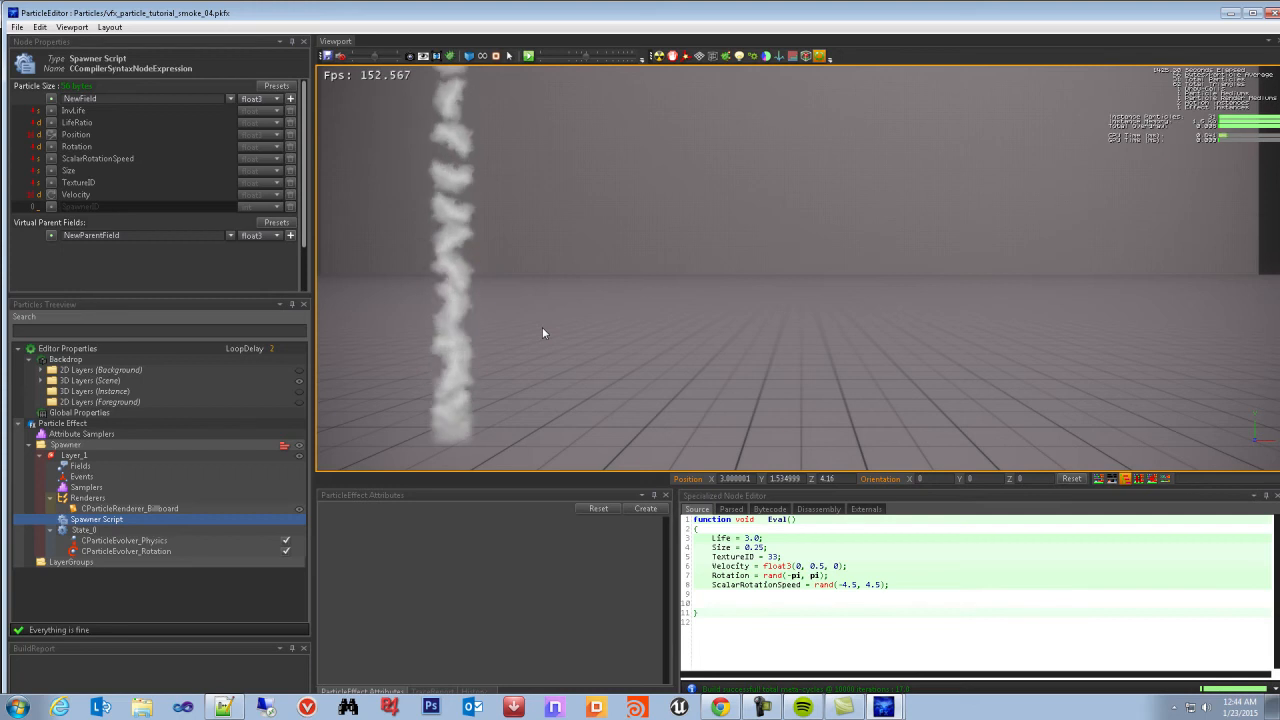
pyautogui.doubleClick(740, 576)
pyautogui.click(786, 576)
pyautogui.moveTo(829, 576); pyautogui.dragTo(719, 576)
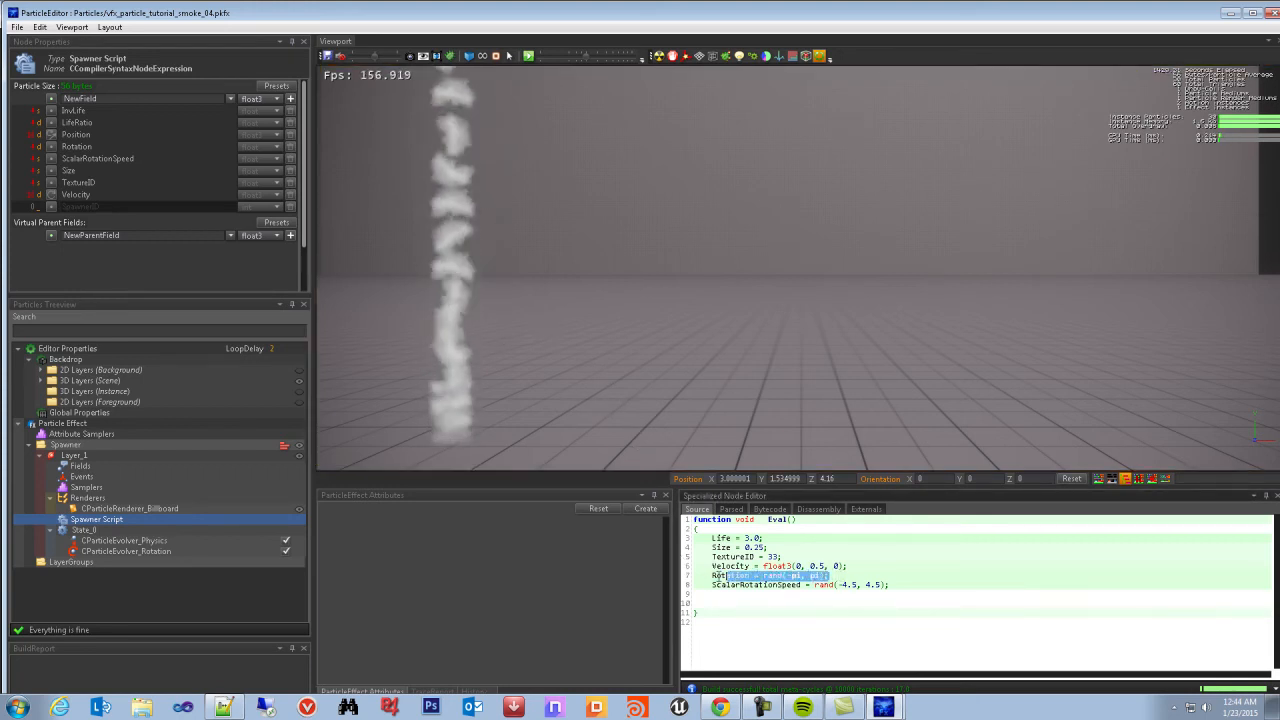
pyautogui.click(745, 582)
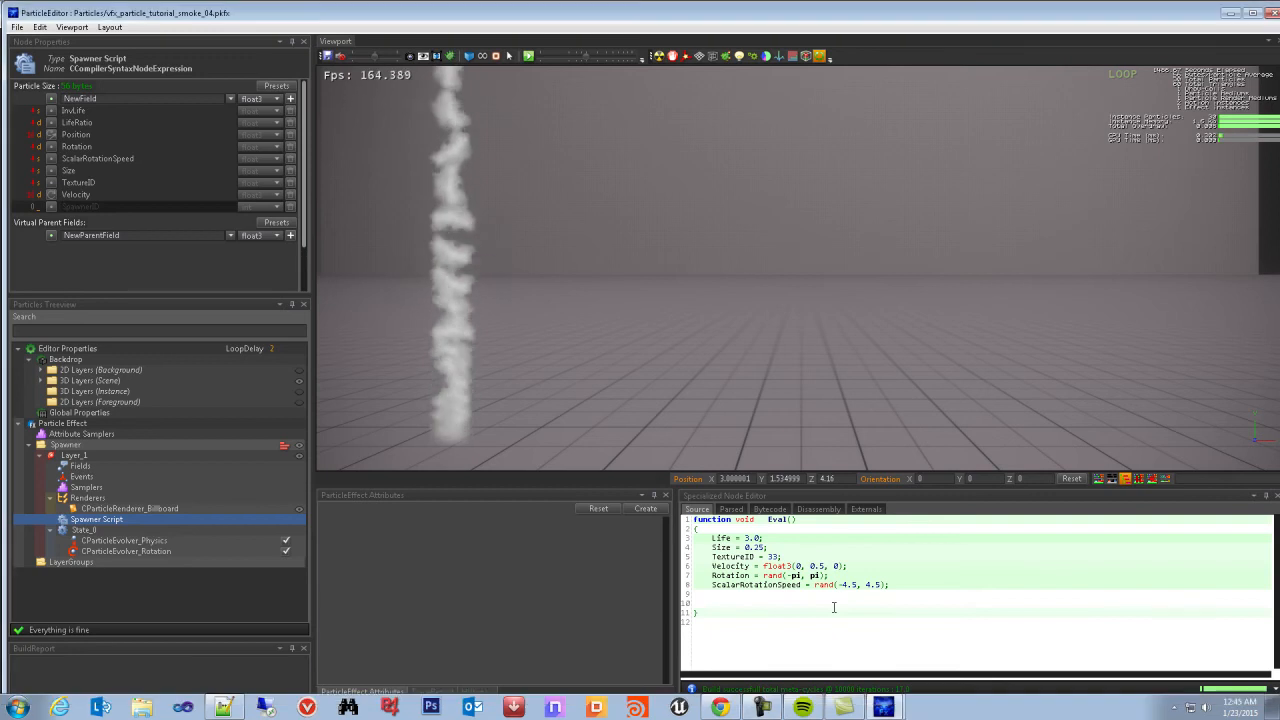
# Restore the ScalarRotationSpeed range to rand(-1.5, 1.5)
pyautogui.moveTo(849, 585); pyautogui.dragTo(842, 585)
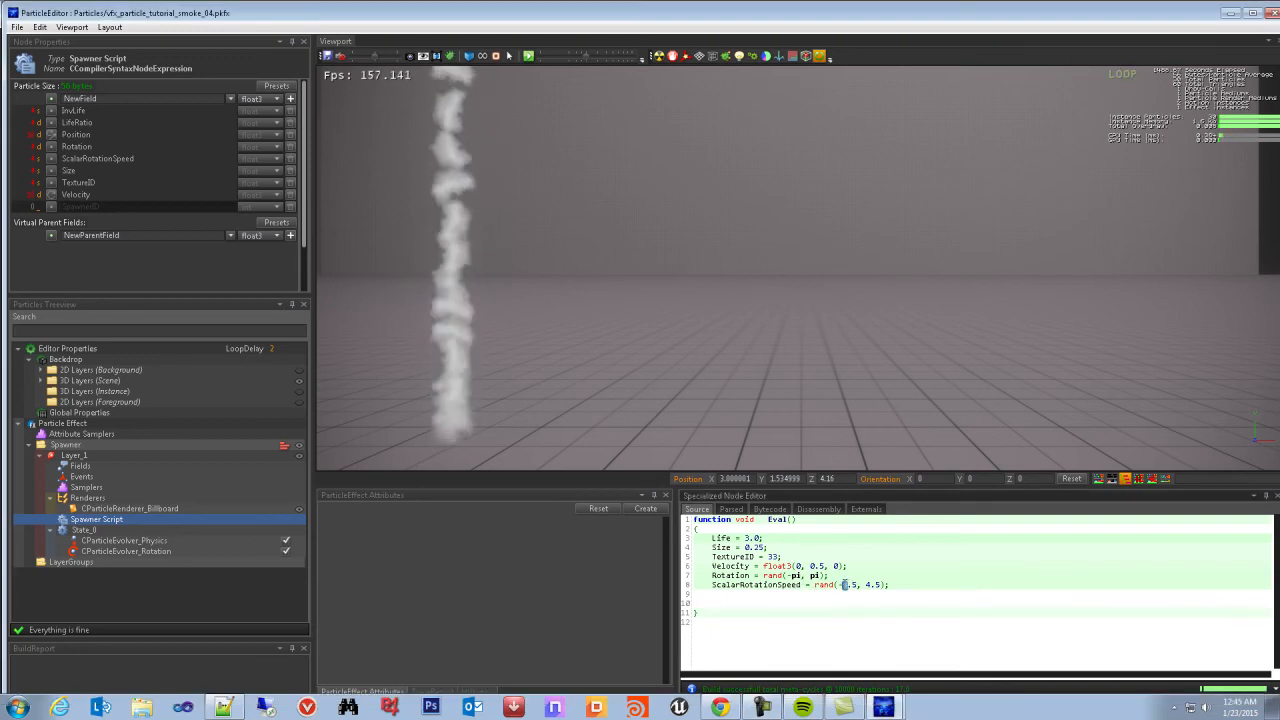
pyautogui.write('1')
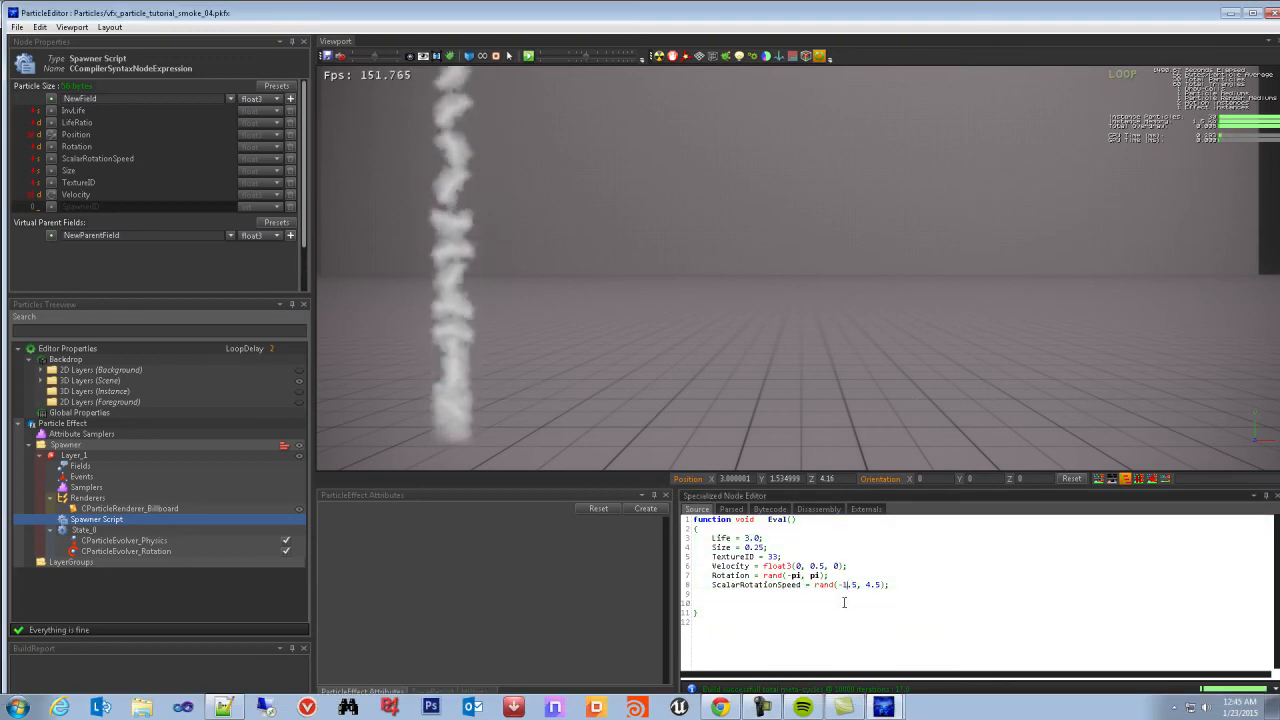
pyautogui.moveTo(872, 585); pyautogui.dragTo(866, 585)
pyautogui.write('1')
pyautogui.click(915, 590)
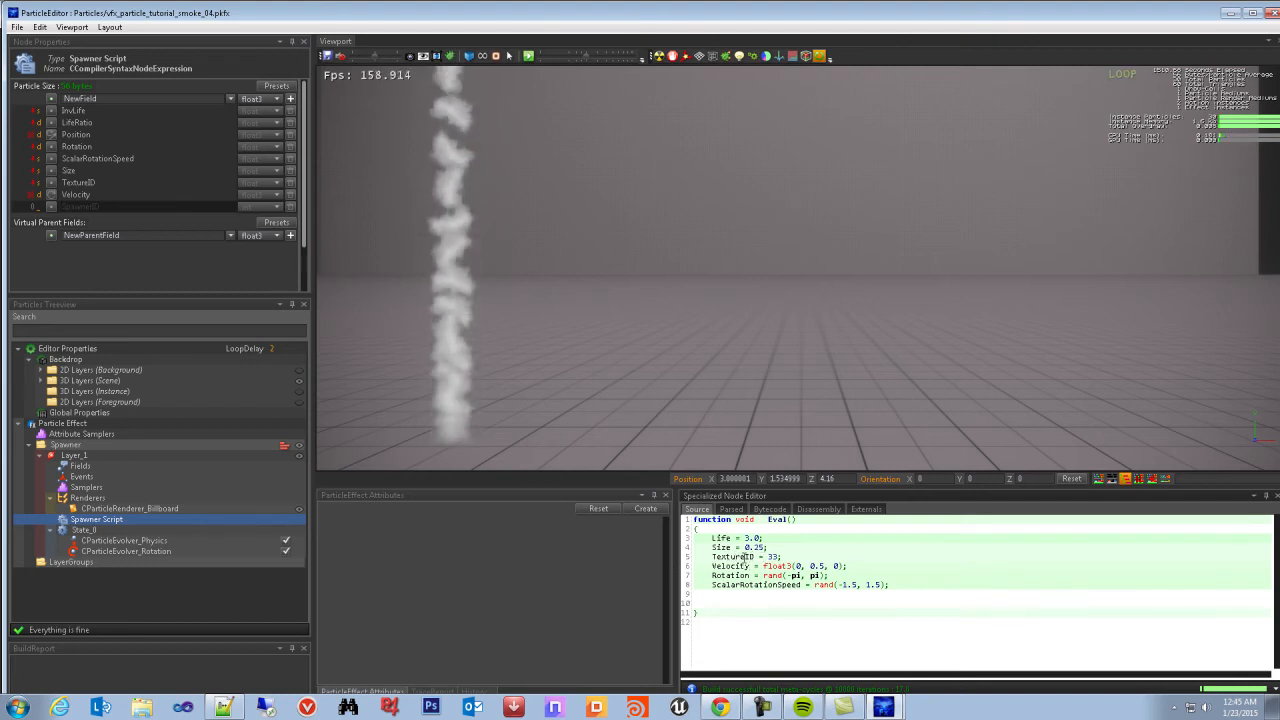
# Check the smoke frame IDs in the billboard renderer's texture atlas, and comment out the Spawner Script's TextureID = 33 line, removing trailing blank lines
pyautogui.click(114, 510)
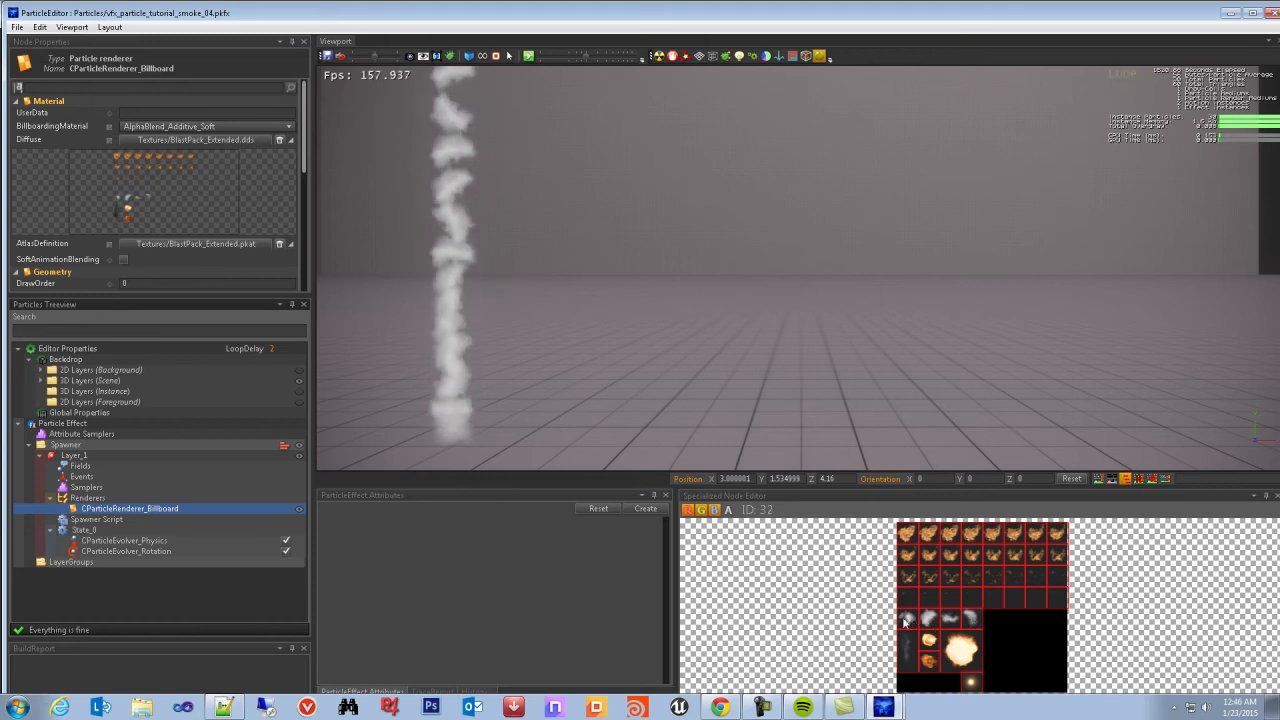
pyautogui.click(101, 519)
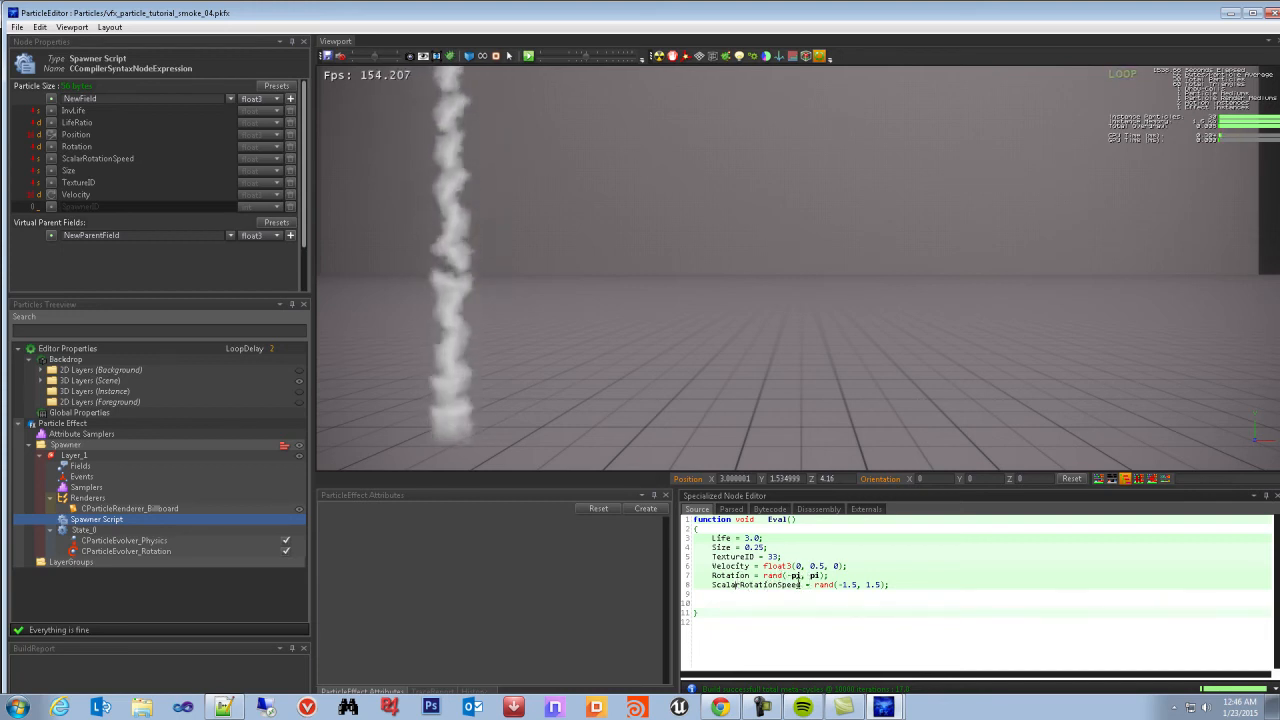
pyautogui.click(725, 596)
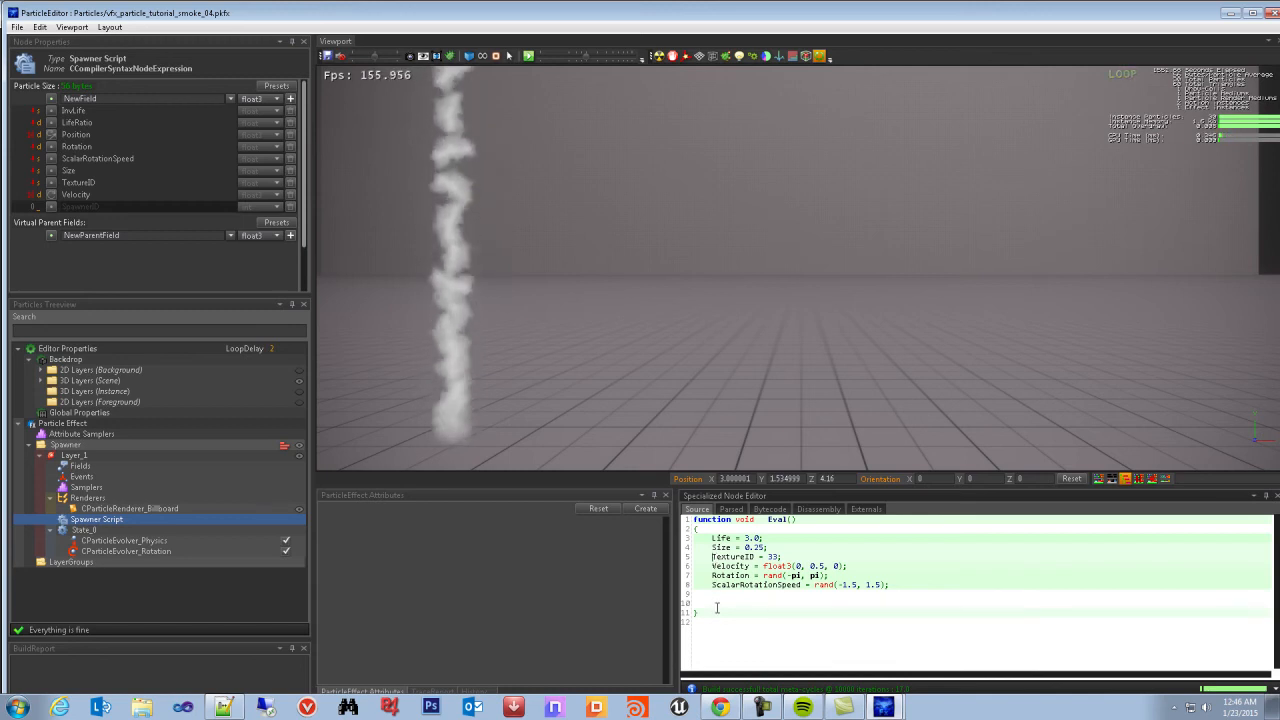
pyautogui.write('//')
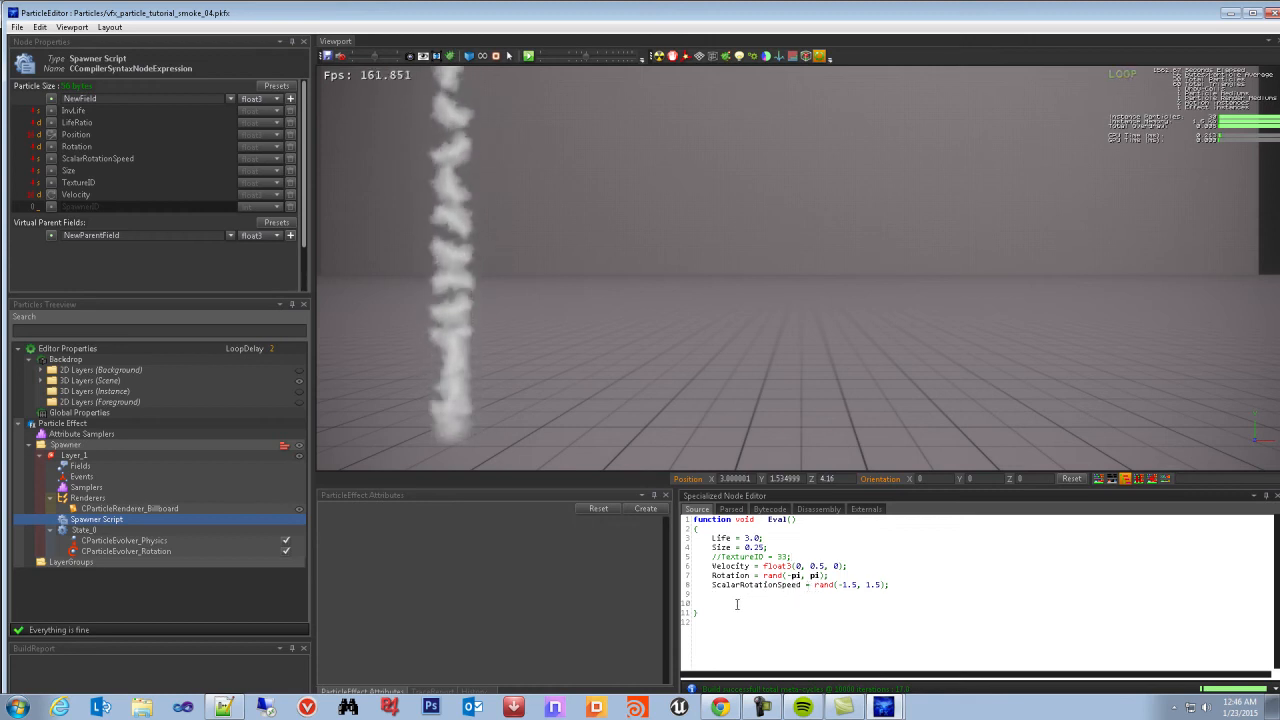
pyautogui.press('BackSpace')
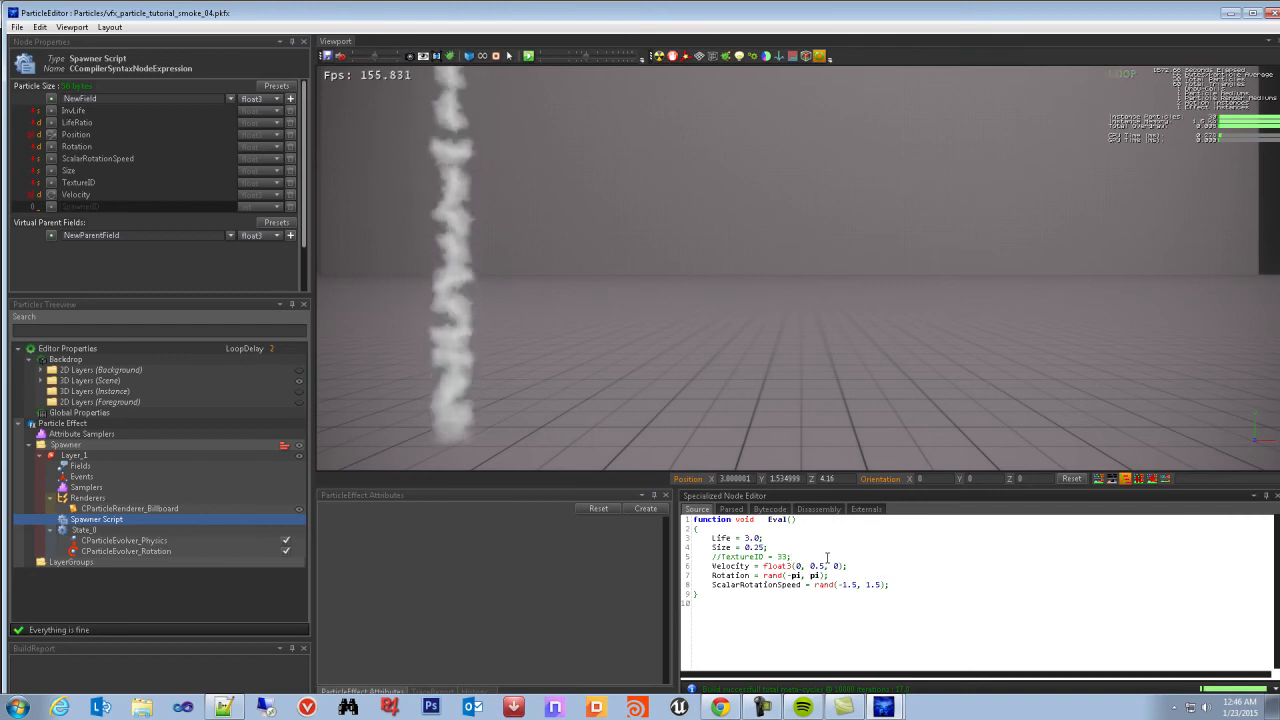
# Add the line TextureID = rand(32, 35); below the commented-out TextureID line and build the script
pyautogui.press('Return')
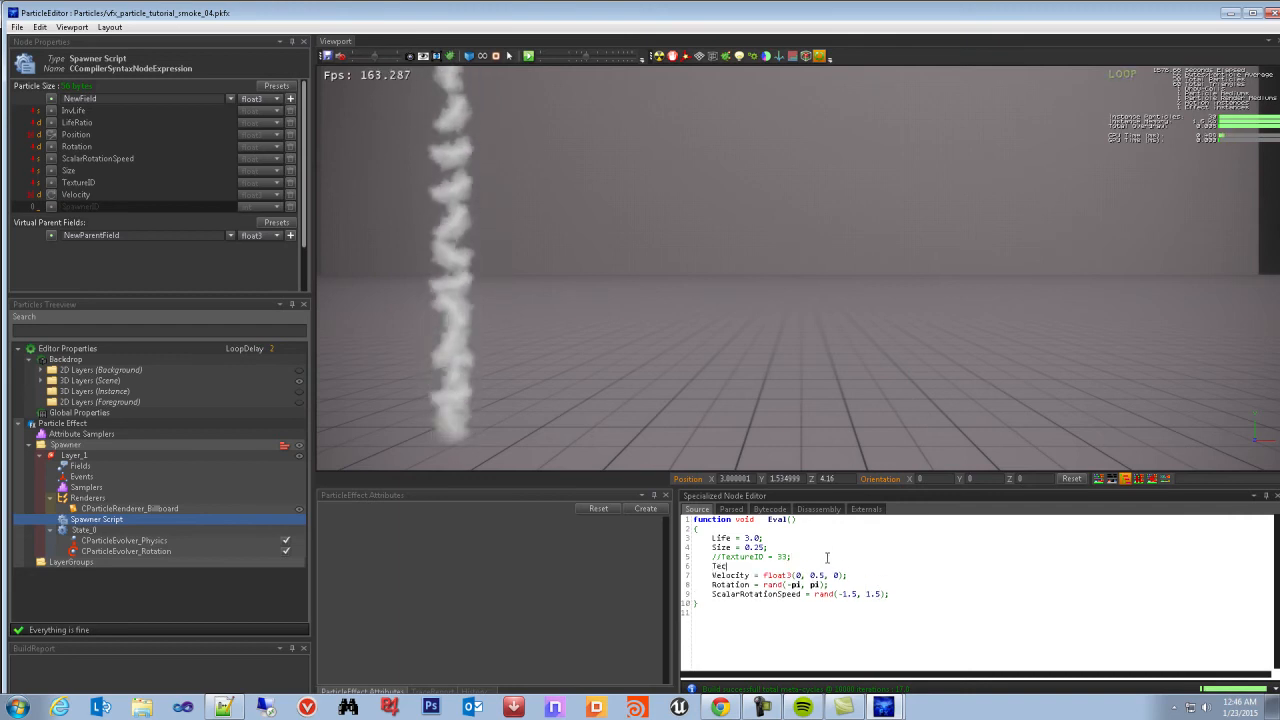
pyautogui.write('Textures')
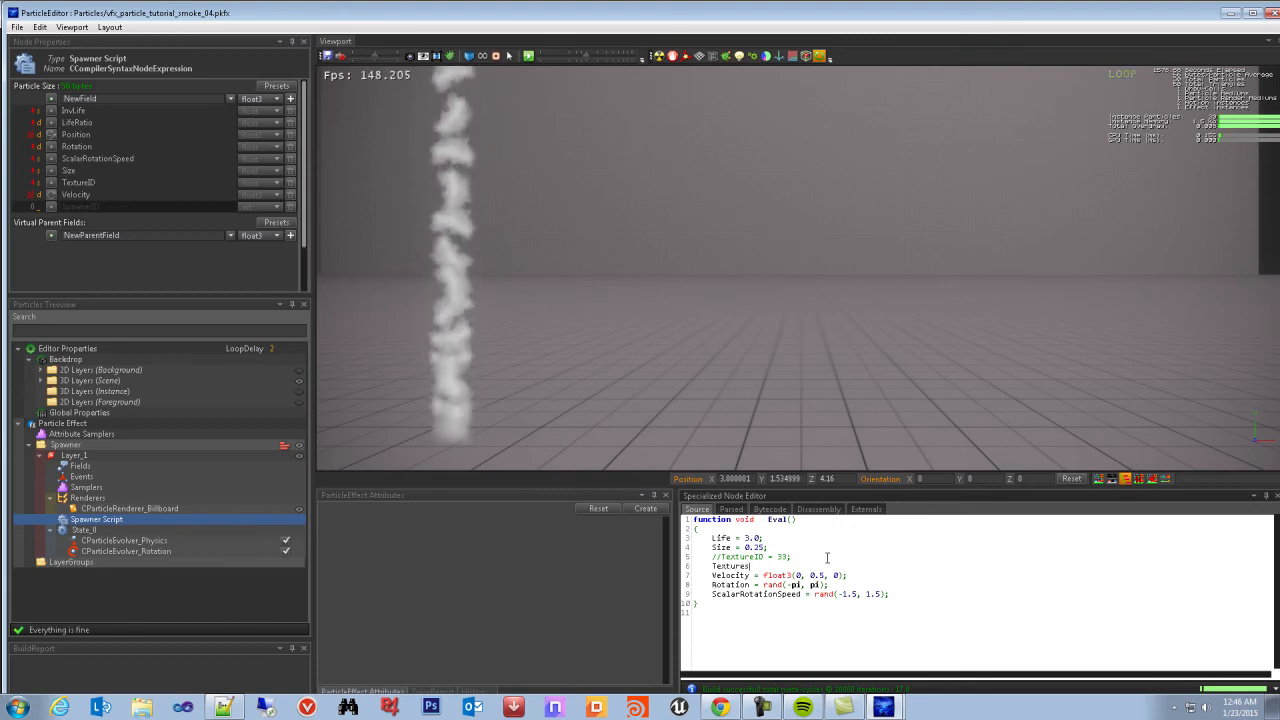
pyautogui.press('BackSpace')
pyautogui.press('BackSpace')
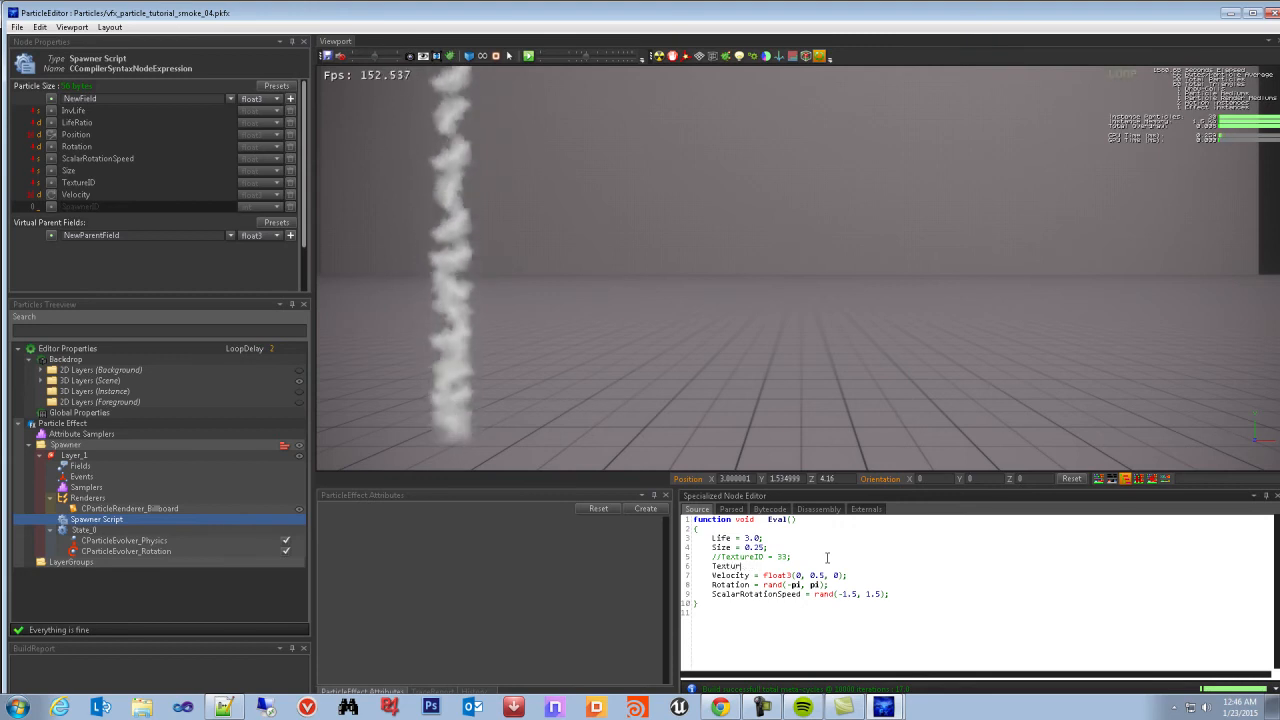
pyautogui.press('BackSpace')
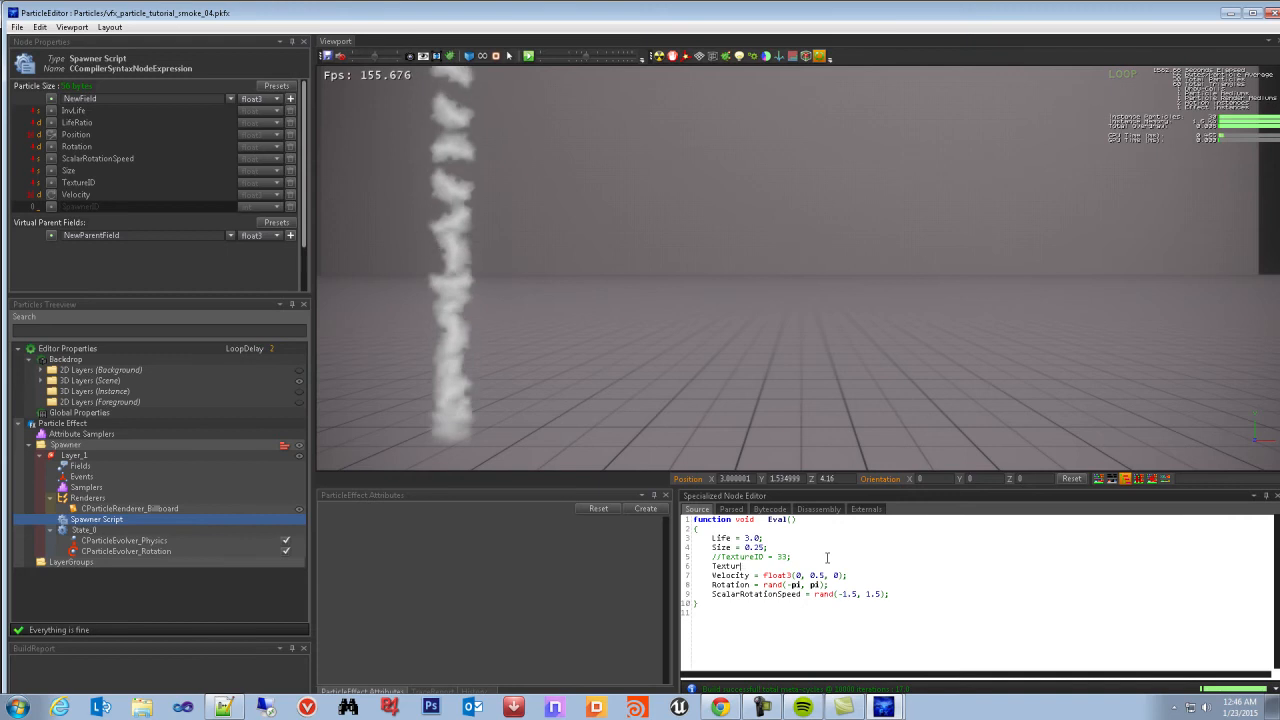
pyautogui.write('eID')
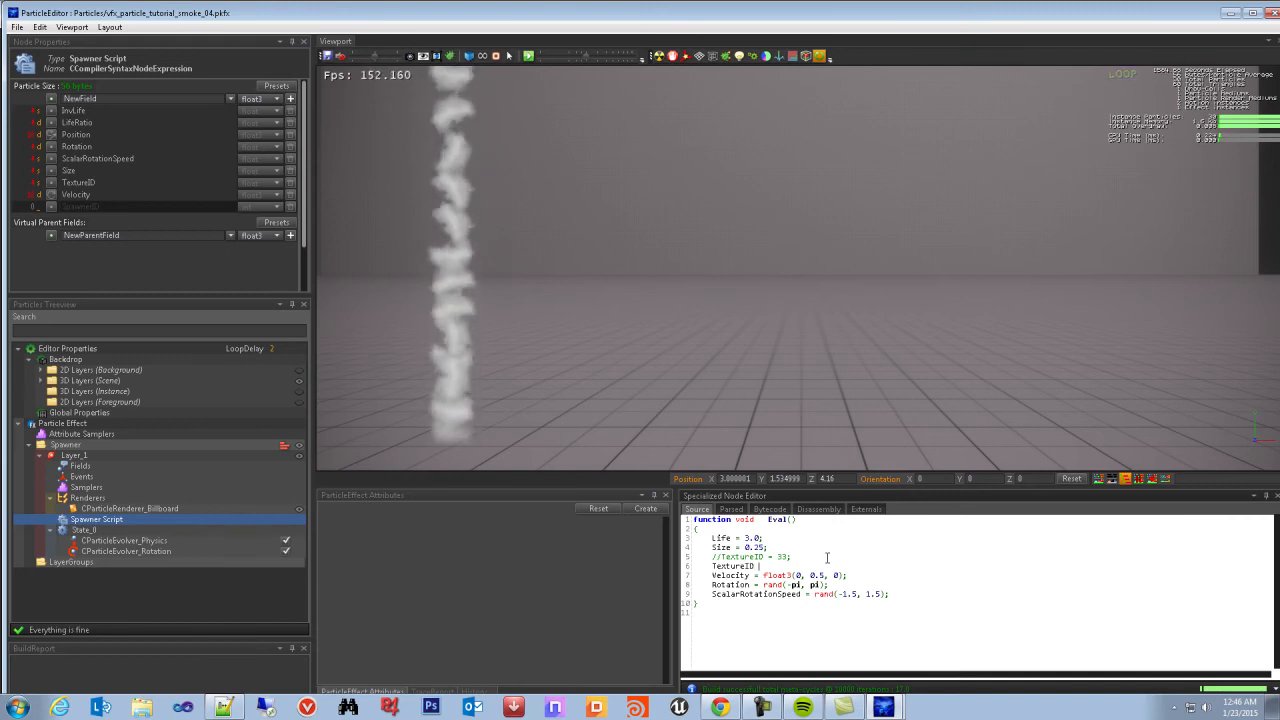
pyautogui.write(' = rand(')
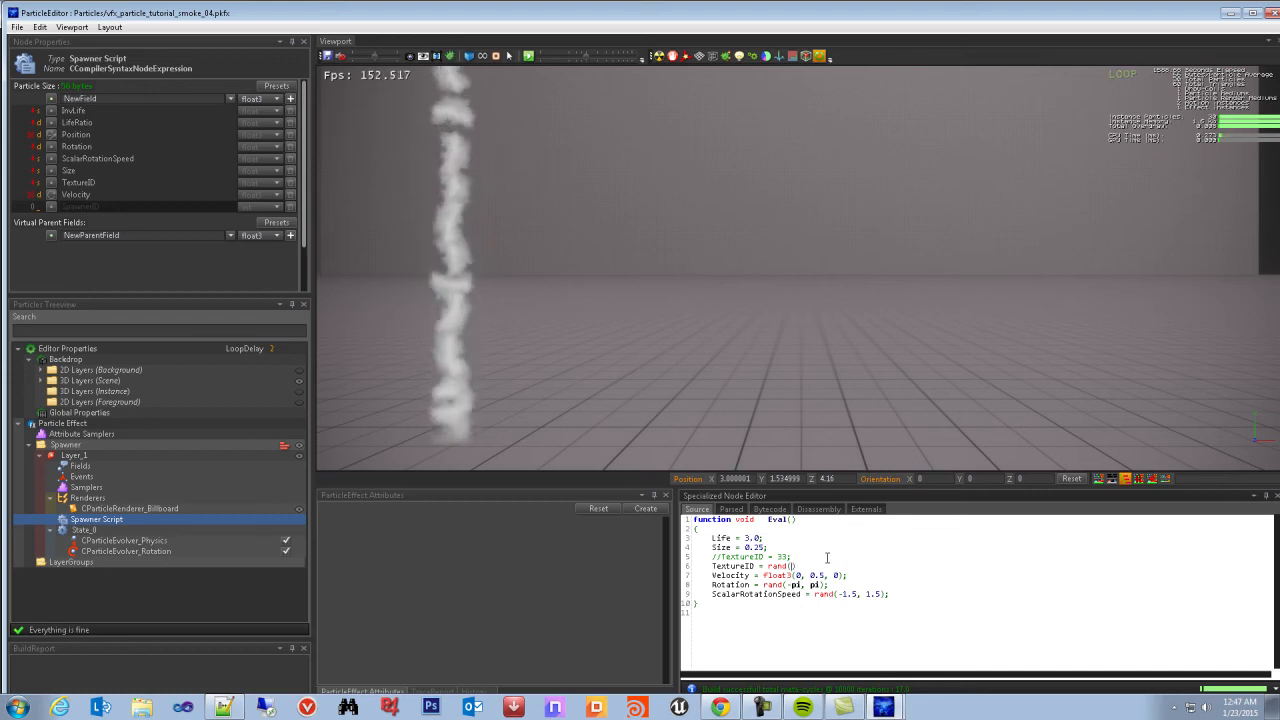
pyautogui.write('32')
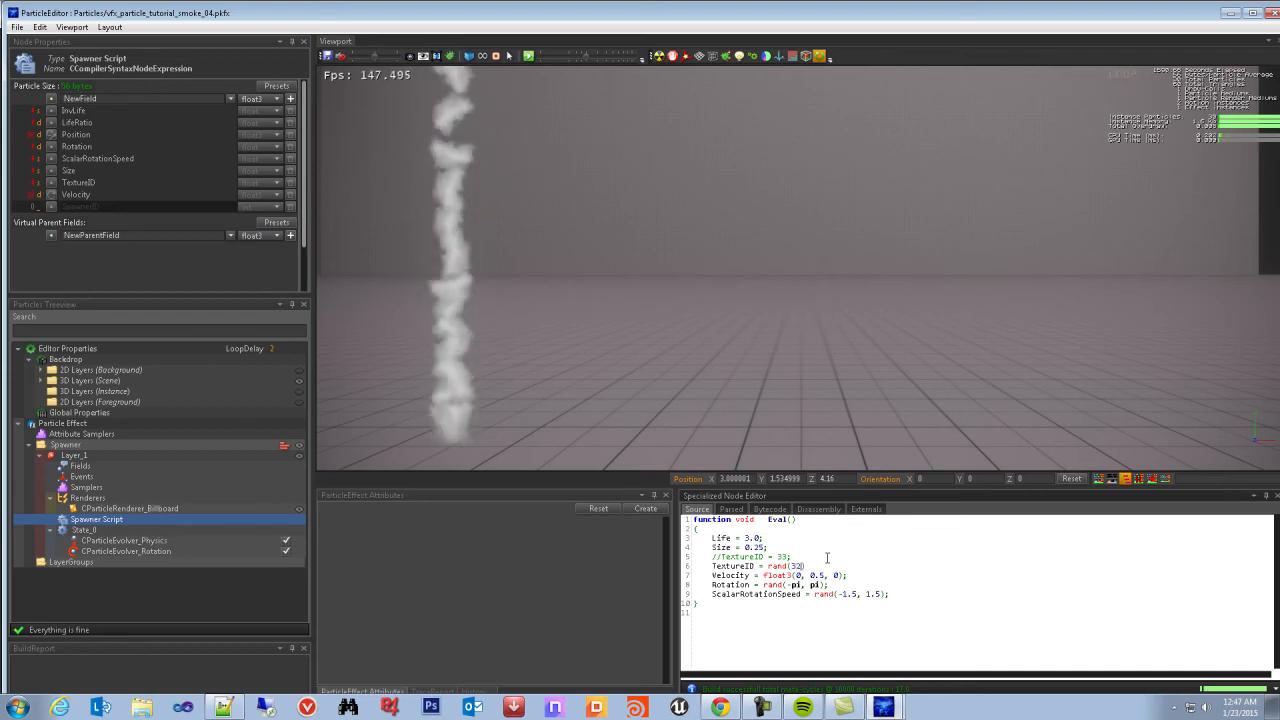
pyautogui.write(', ')
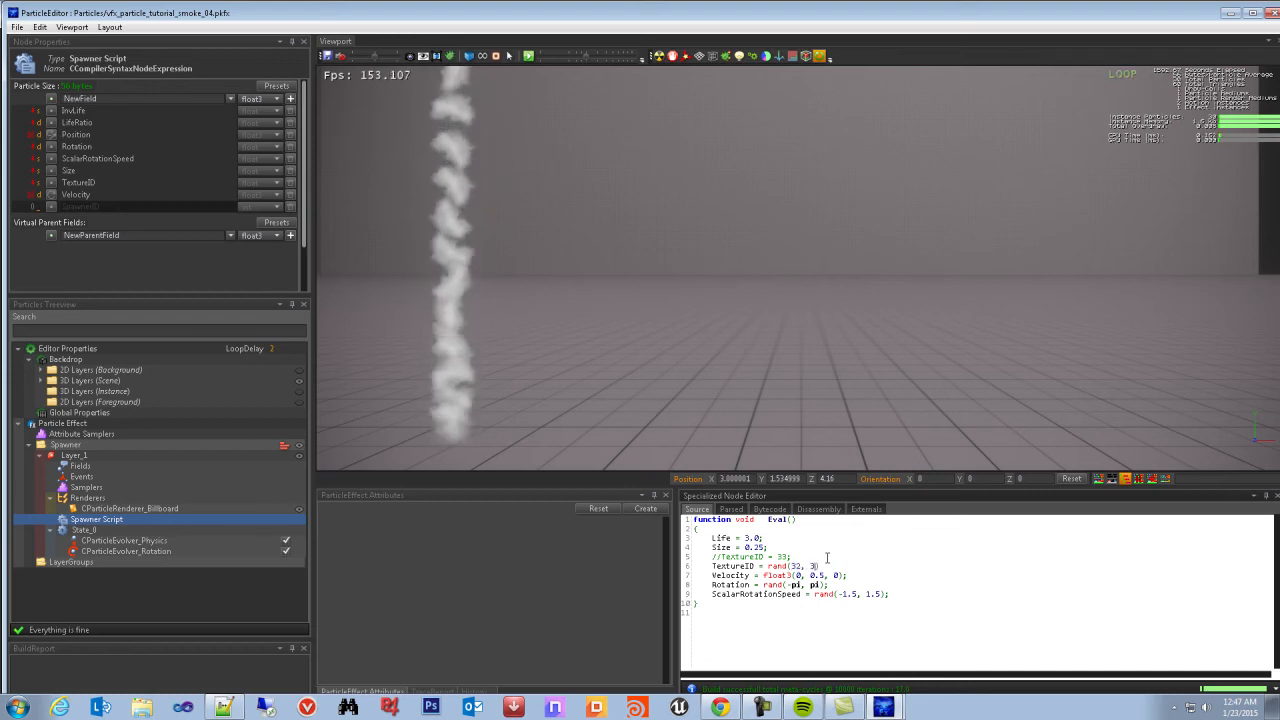
pyautogui.write('35);')
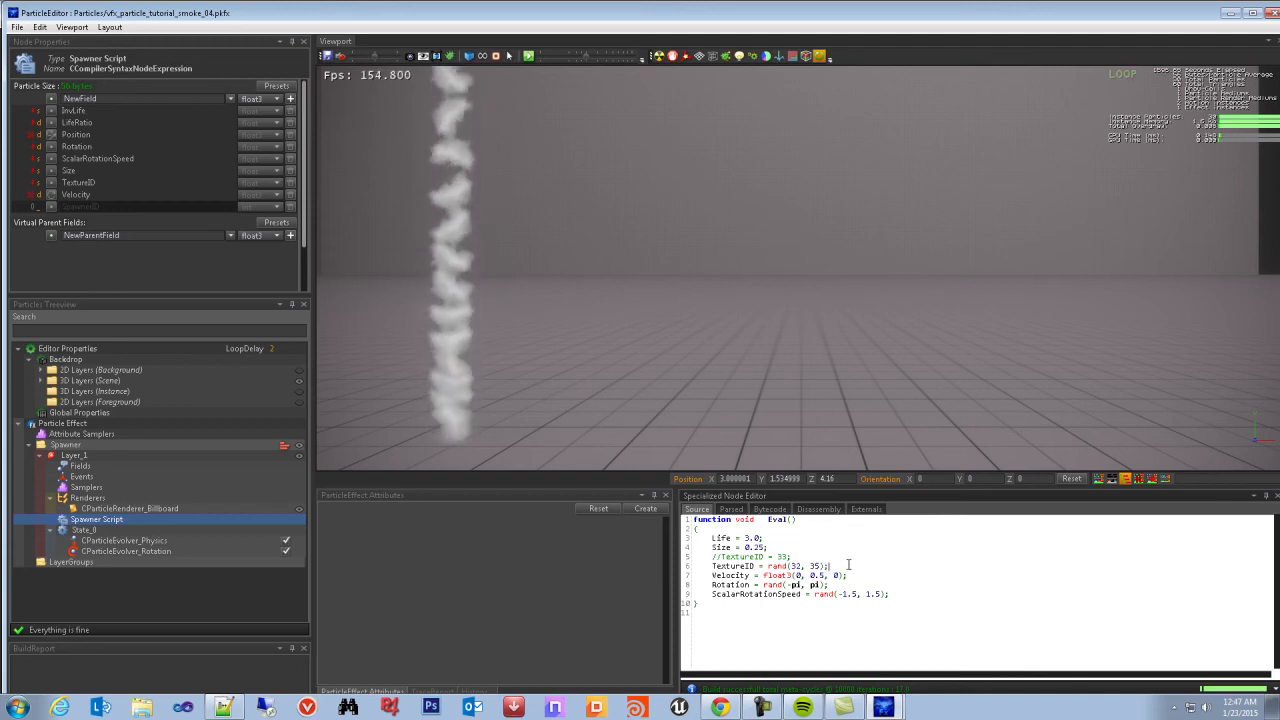
pyautogui.press('F7')
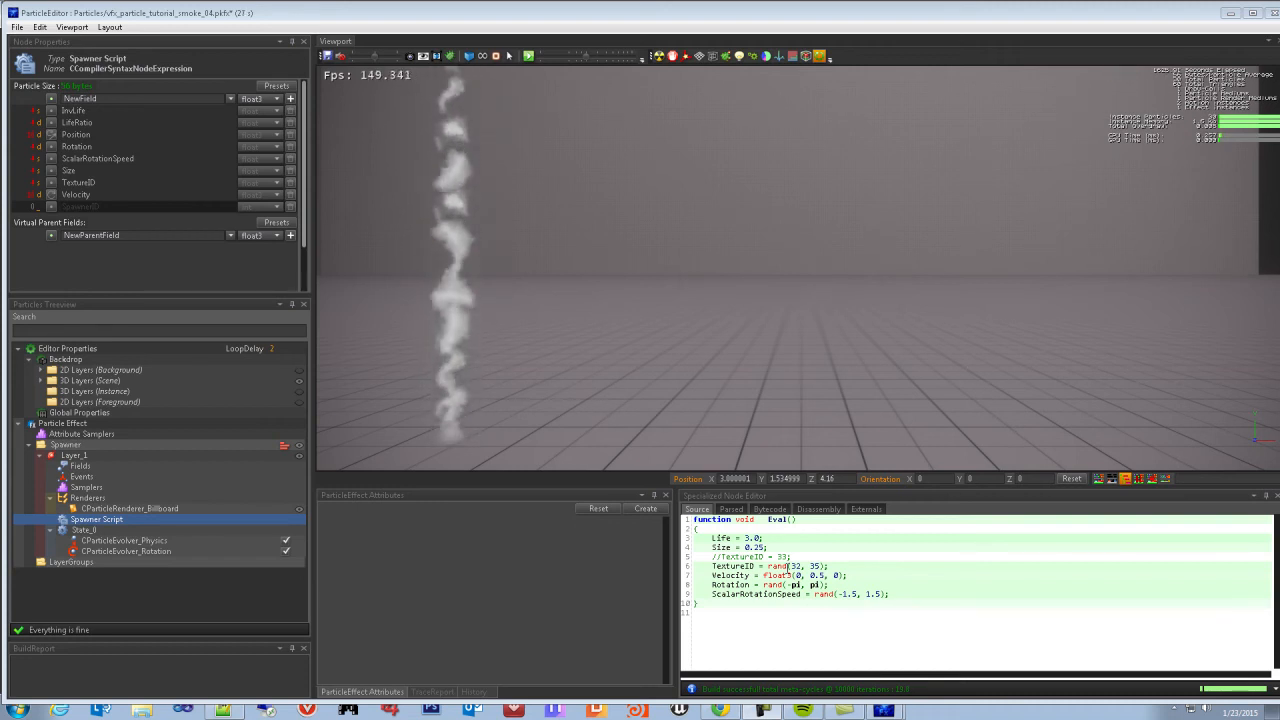
pyautogui.doubleClick(815, 566)
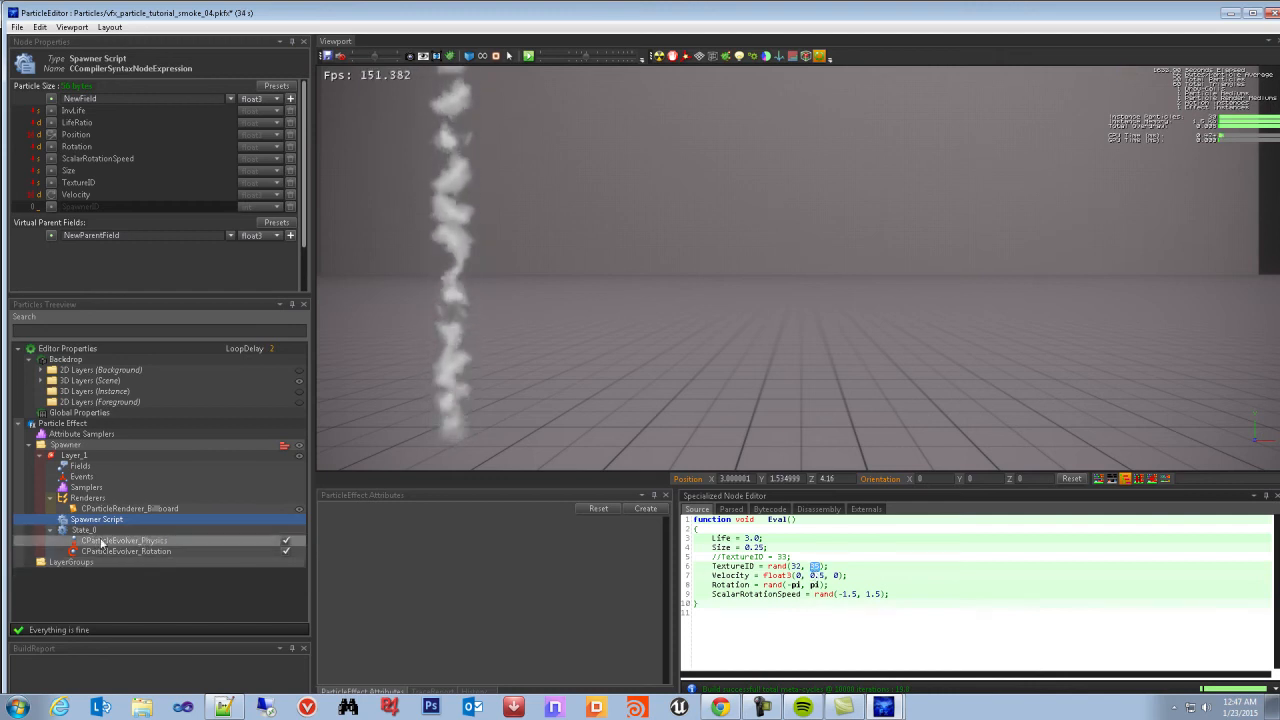
# Check the last smoke frame's ID in the billboard renderer's texture atlas against the Spawner Script's TextureID range
pyautogui.click(140, 508)
pyautogui.moveTo(912, 592)
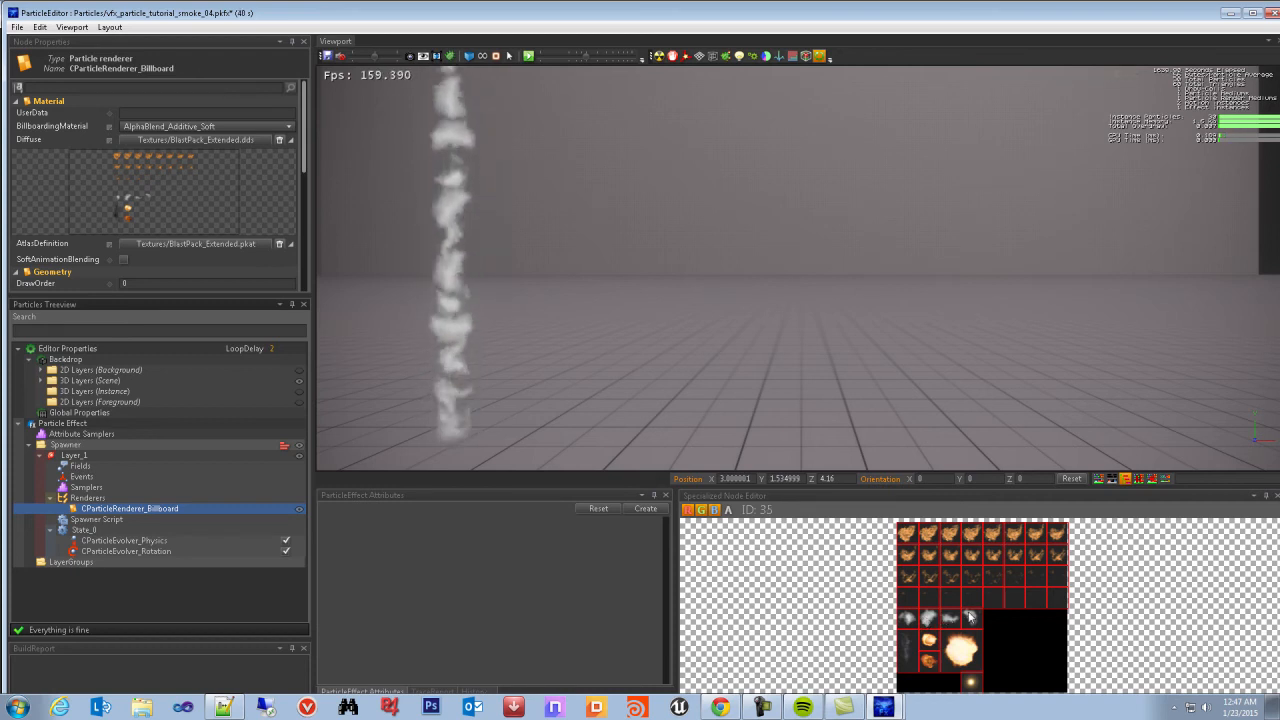
pyautogui.click(96, 519)
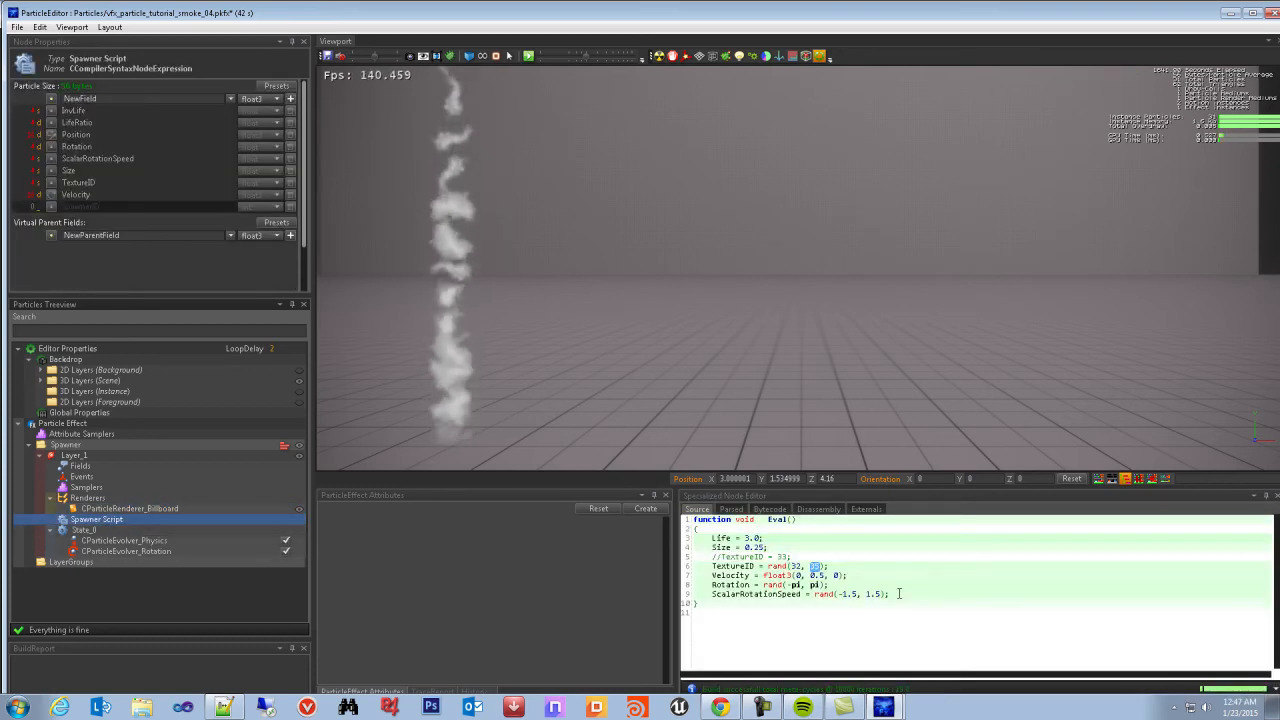
pyautogui.click(836, 567)
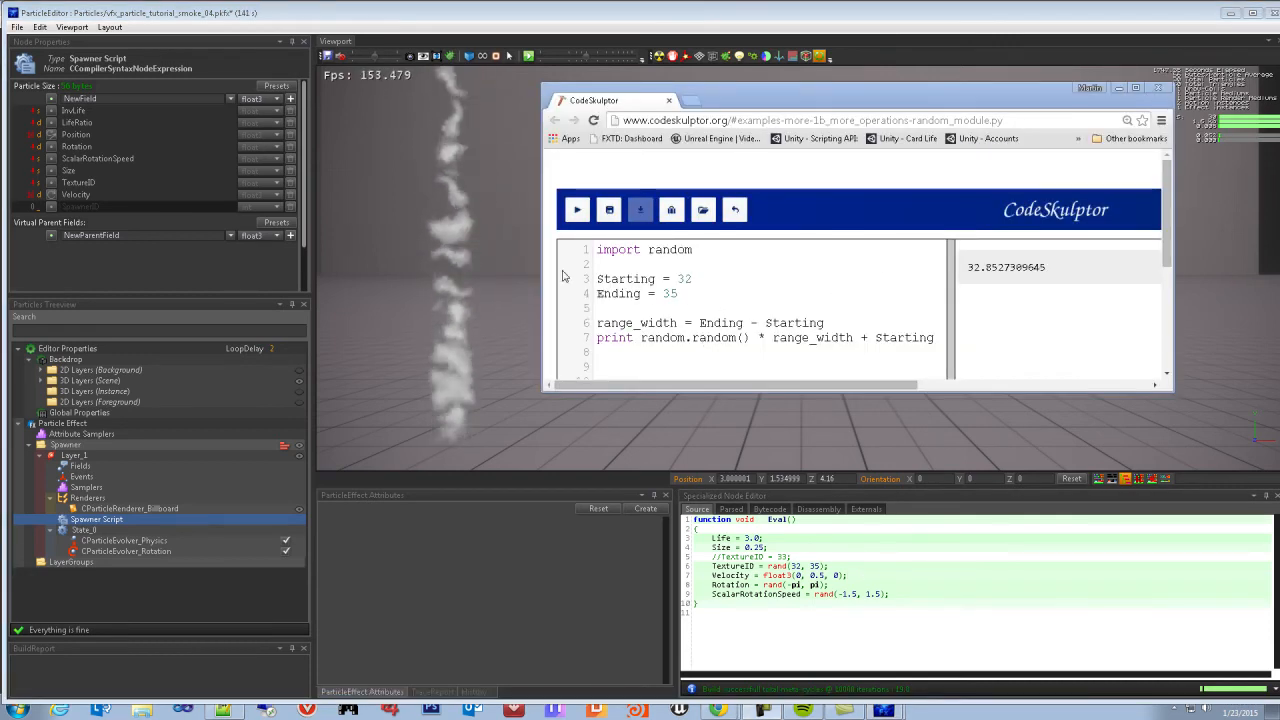
# In the CodeSkulptor browser window, sample random values between 32 and 35 and compare them with the billboard renderer's atlas frames
pyautogui.moveTo(806, 112); pyautogui.dragTo(800, 100)
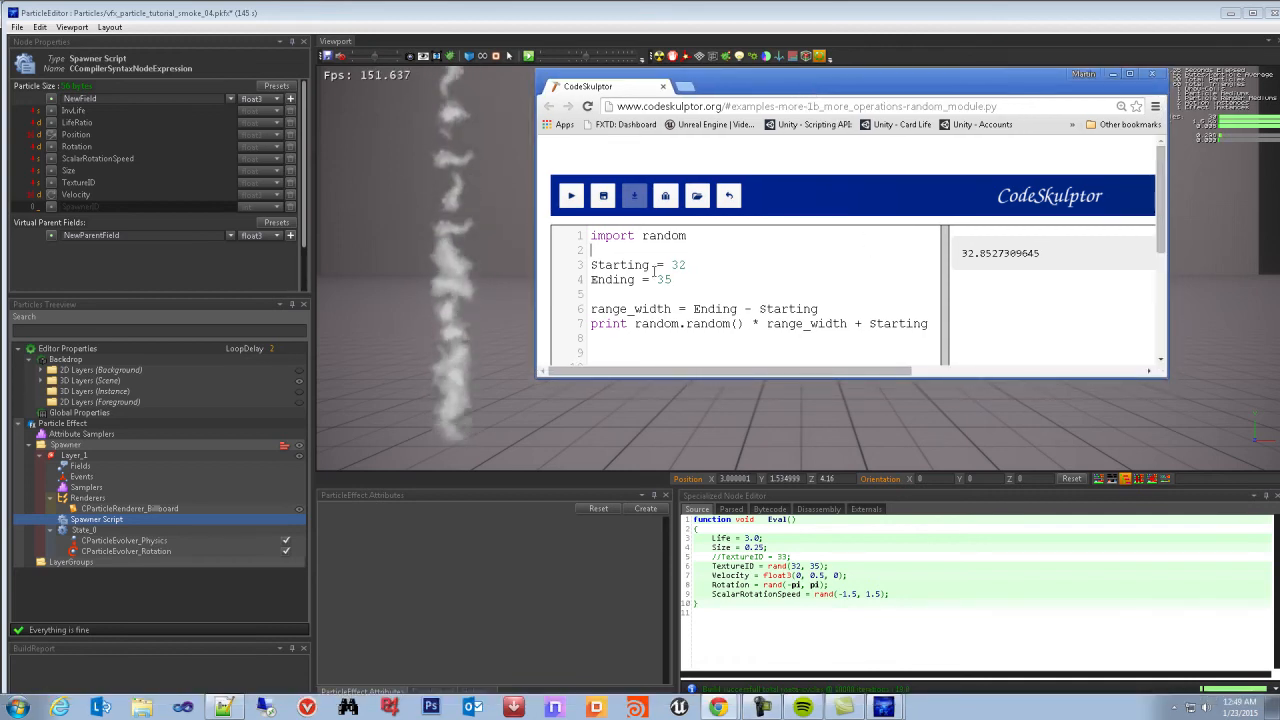
pyautogui.moveTo(735, 379); pyautogui.dragTo(735, 399)
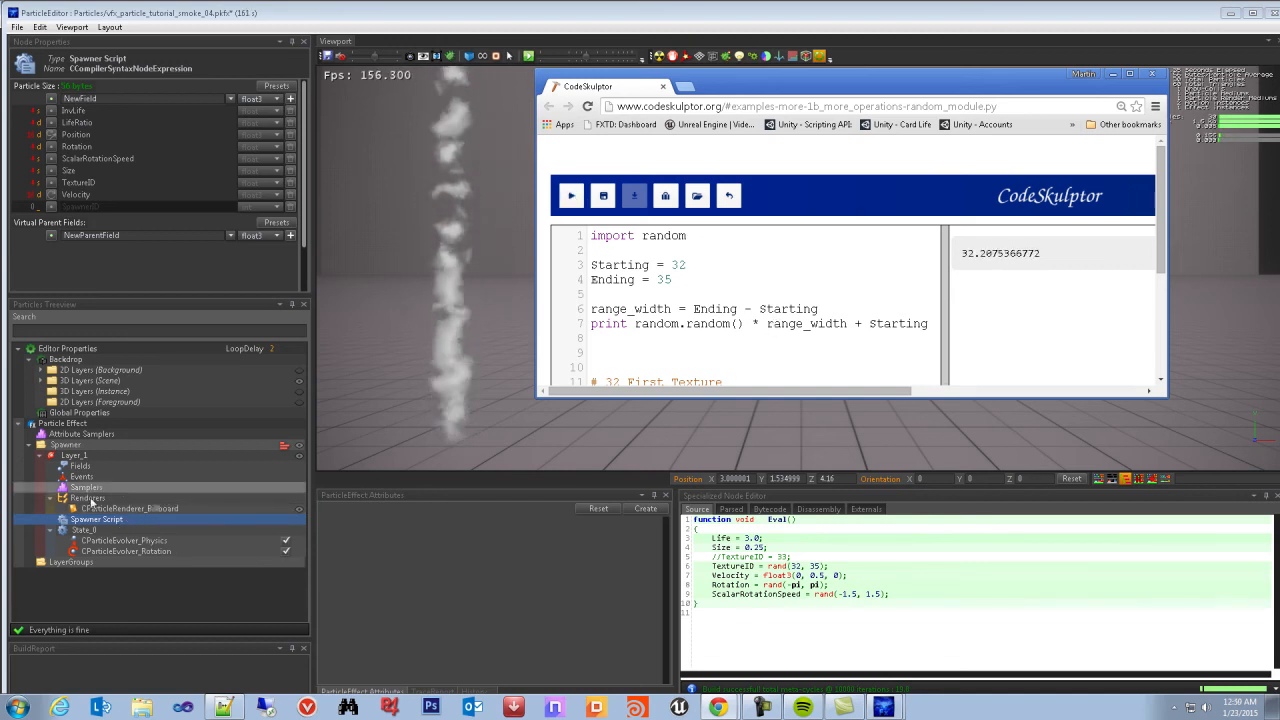
pyautogui.click(107, 510)
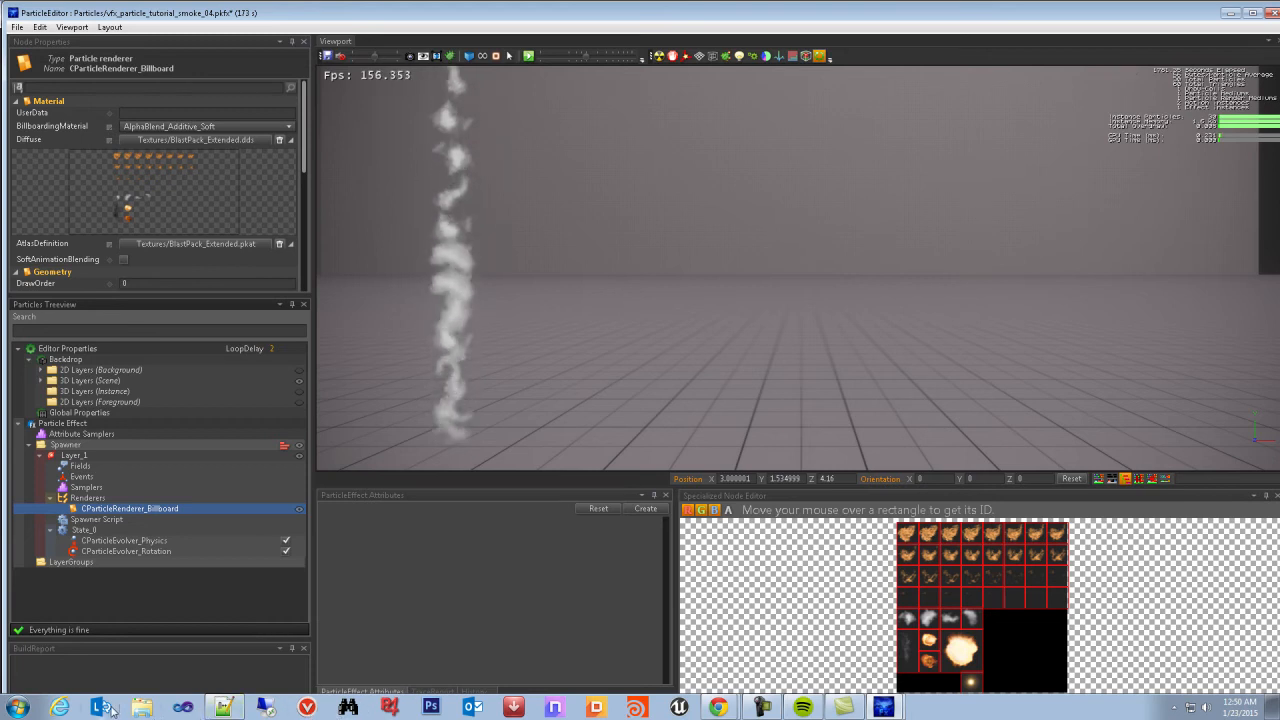
pyautogui.moveTo(727, 708)
pyautogui.click(705, 677)
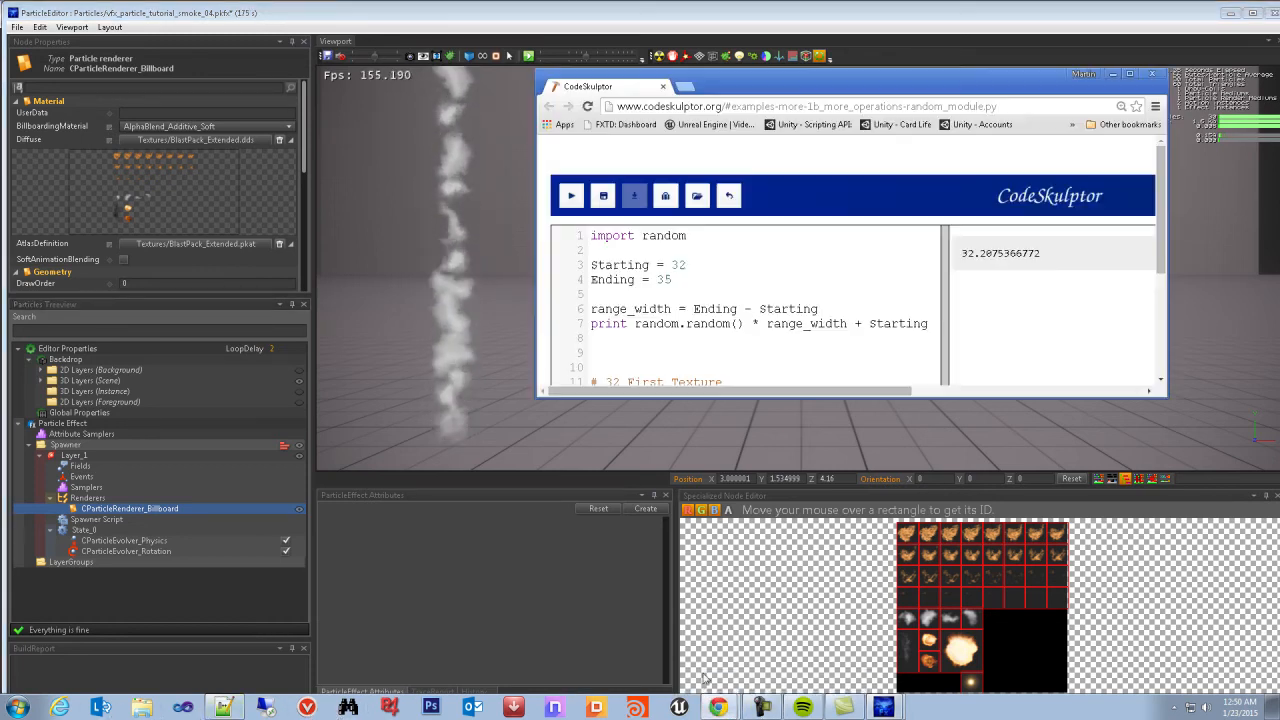
pyautogui.moveTo(750, 84); pyautogui.dragTo(770, 63)
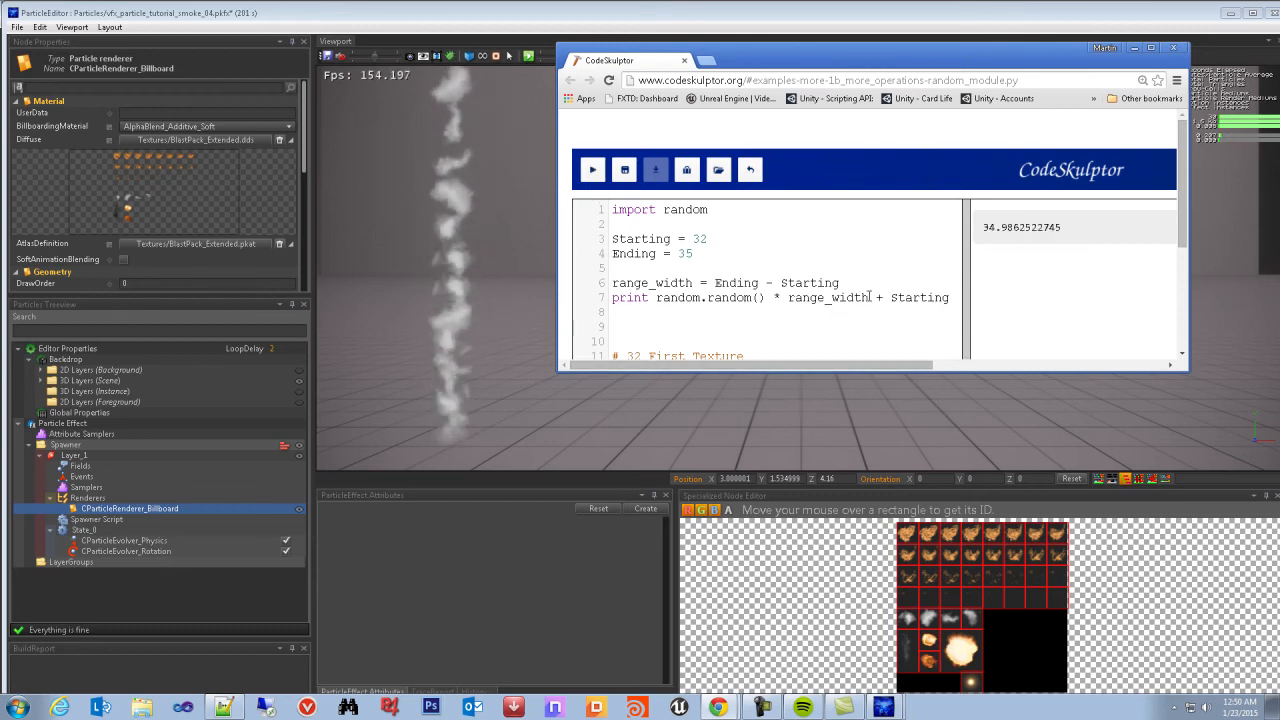
pyautogui.click(1135, 48)
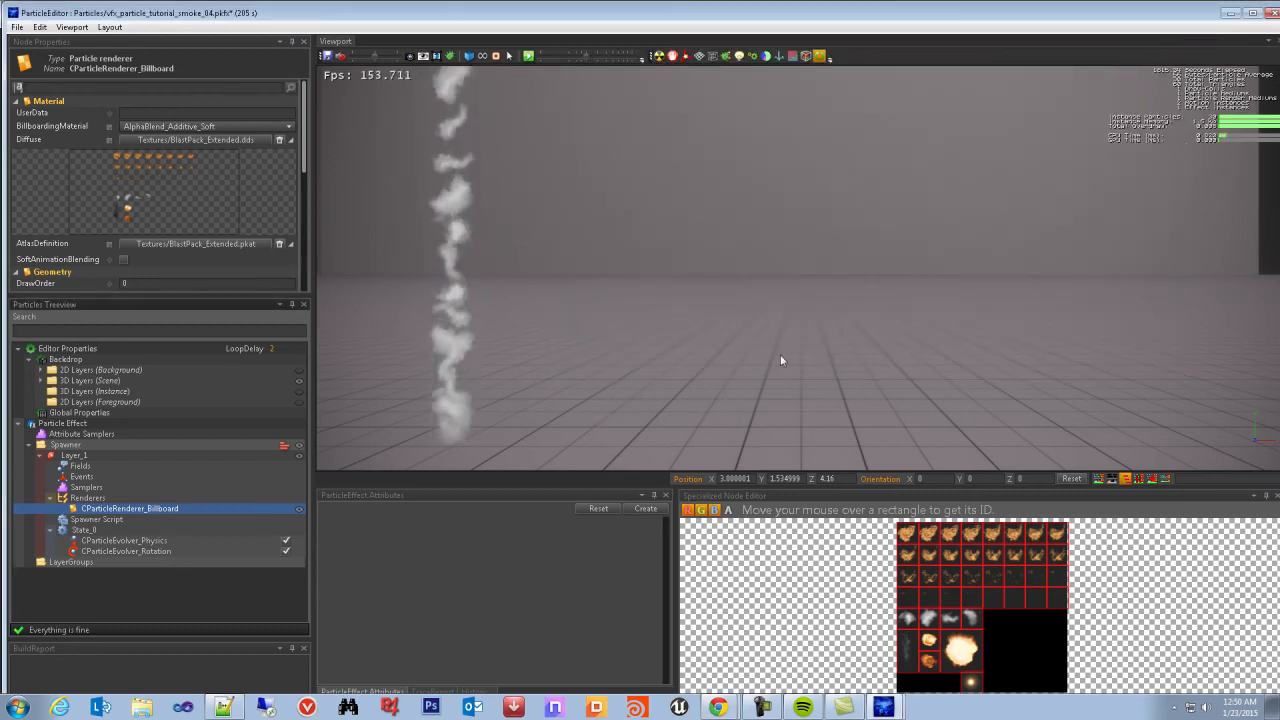
# Change the Spawner Script's texture line to TextureID = rand(32, 35.999999); and save the effect
pyautogui.click(90, 498)
pyautogui.click(100, 508)
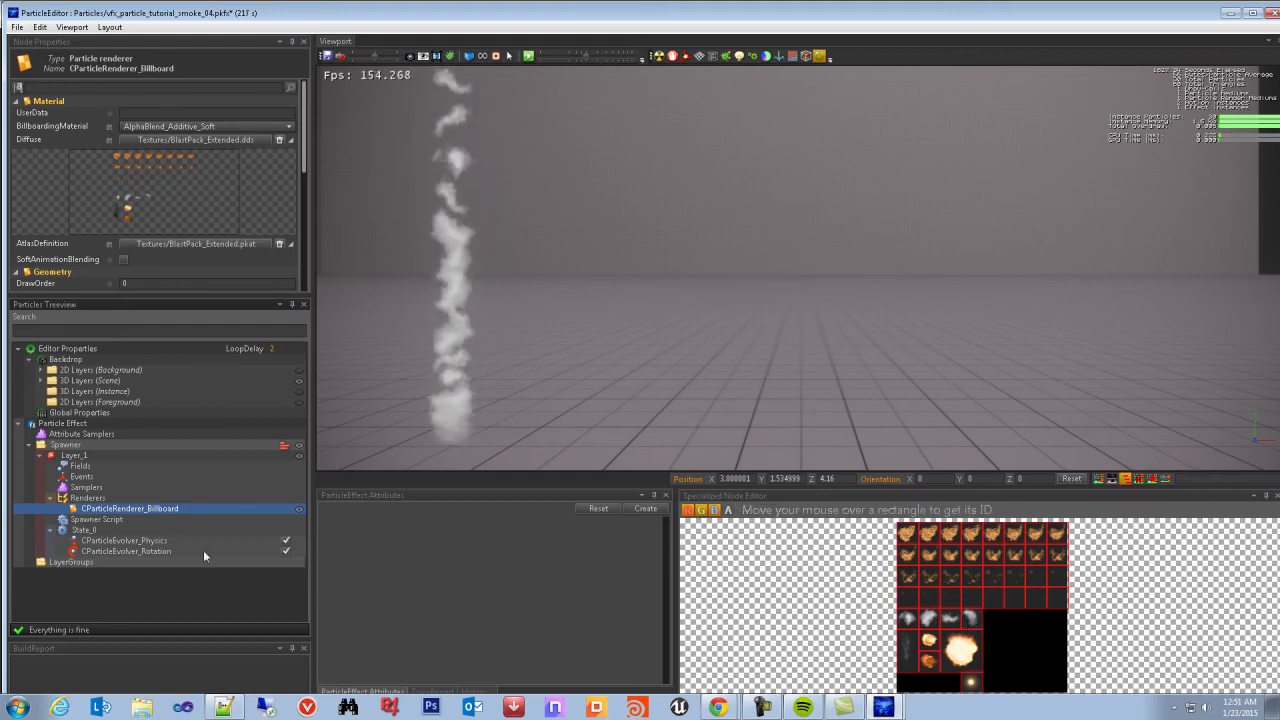
pyautogui.click(106, 520)
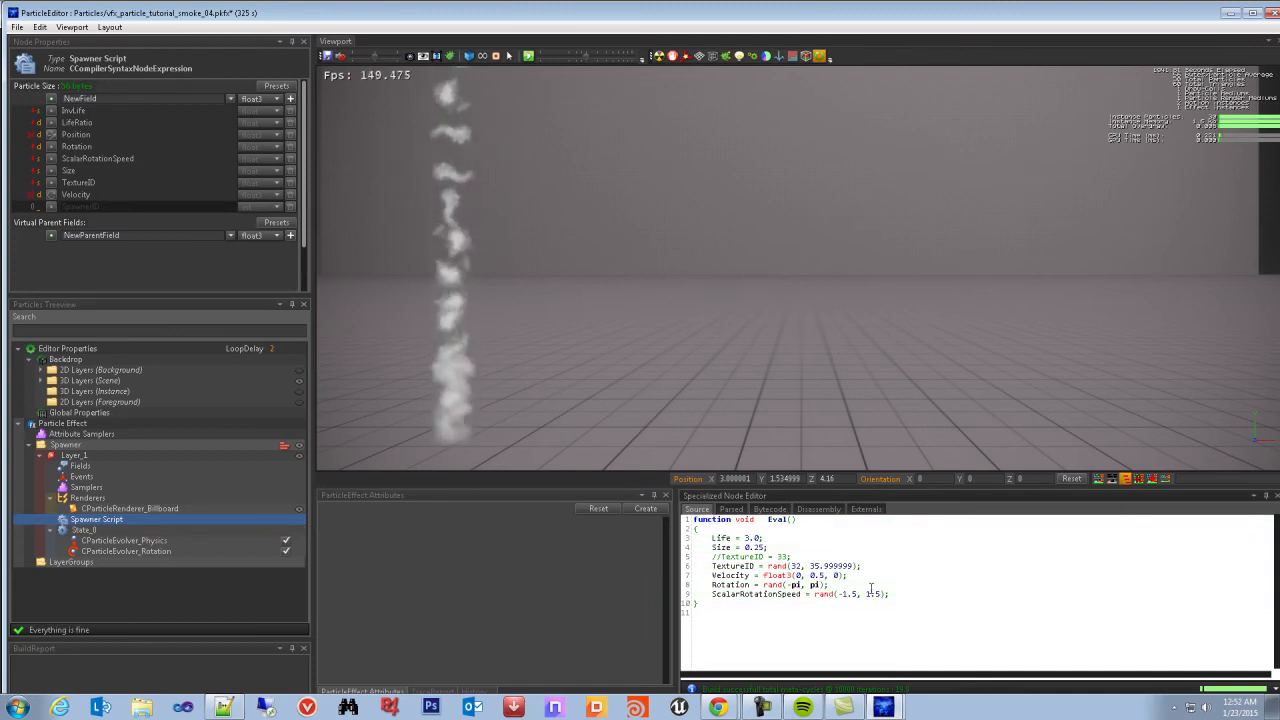
pyautogui.hotkey('ctrl', 's')
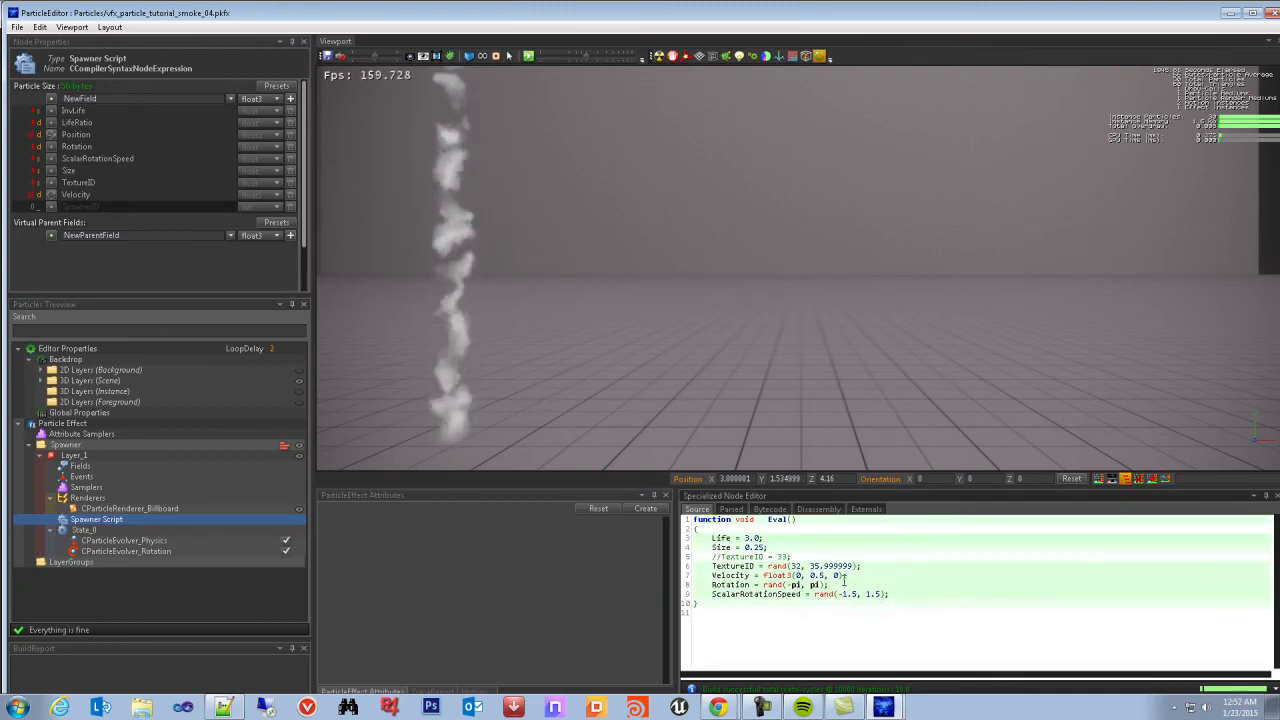
# In CodeSkulptor, set Ending to 35.999999 and run the random script repeatedly to sample the wider range
pyautogui.click(719, 707)
pyautogui.click(731, 677)
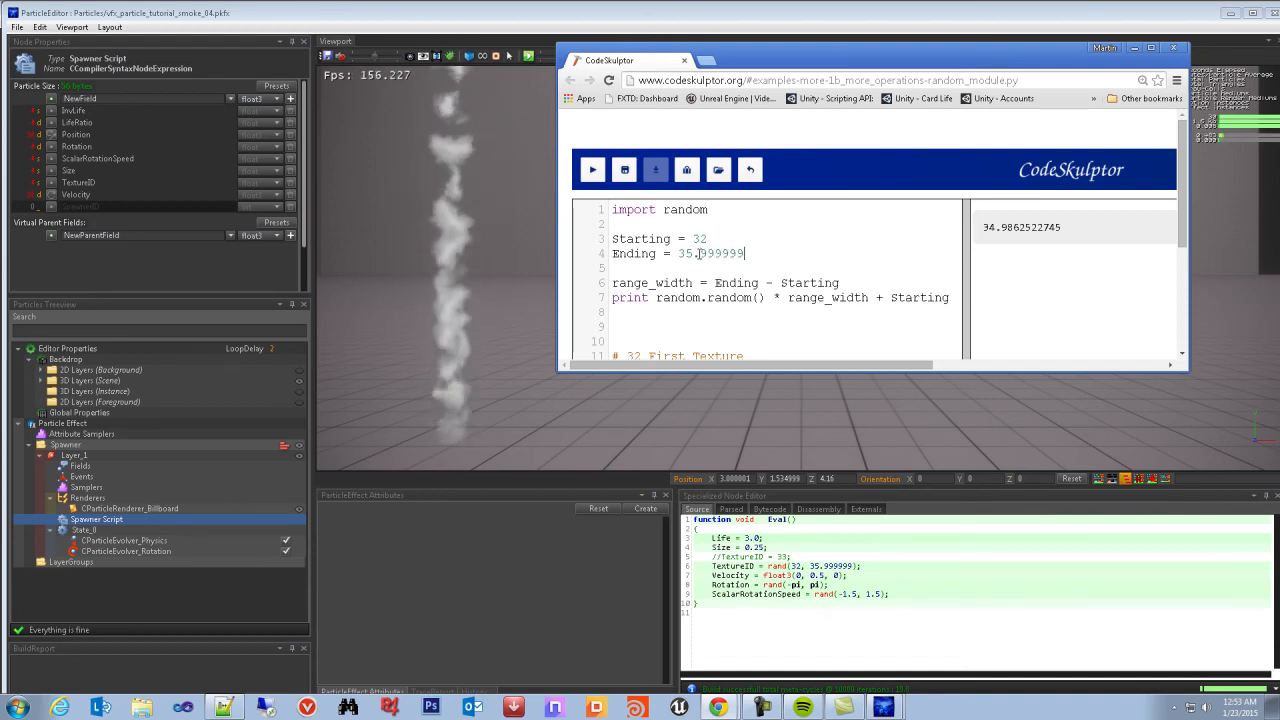
pyautogui.click(591, 170)
pyautogui.click(591, 170)
pyautogui.click(591, 171)
pyautogui.click(590, 171)
pyautogui.click(590, 171)
pyautogui.click(593, 172)
pyautogui.click(594, 173)
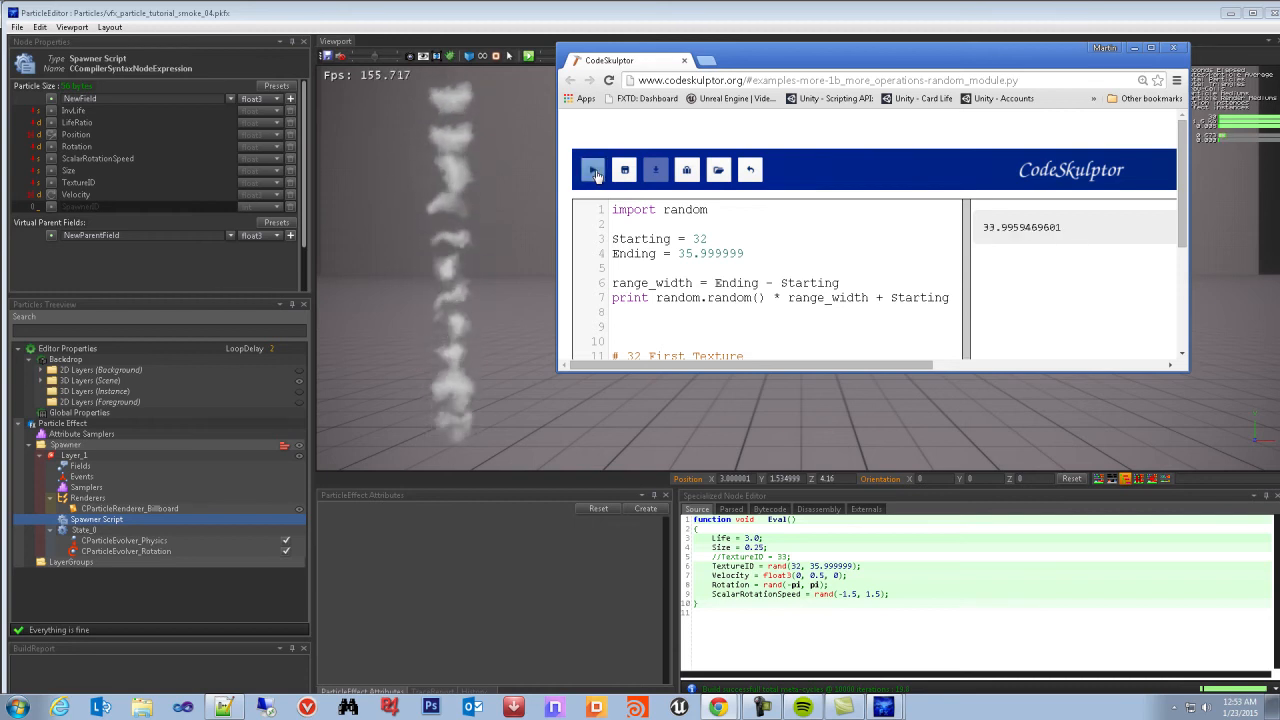
pyautogui.click(594, 173)
pyautogui.click(594, 173)
pyautogui.click(594, 173)
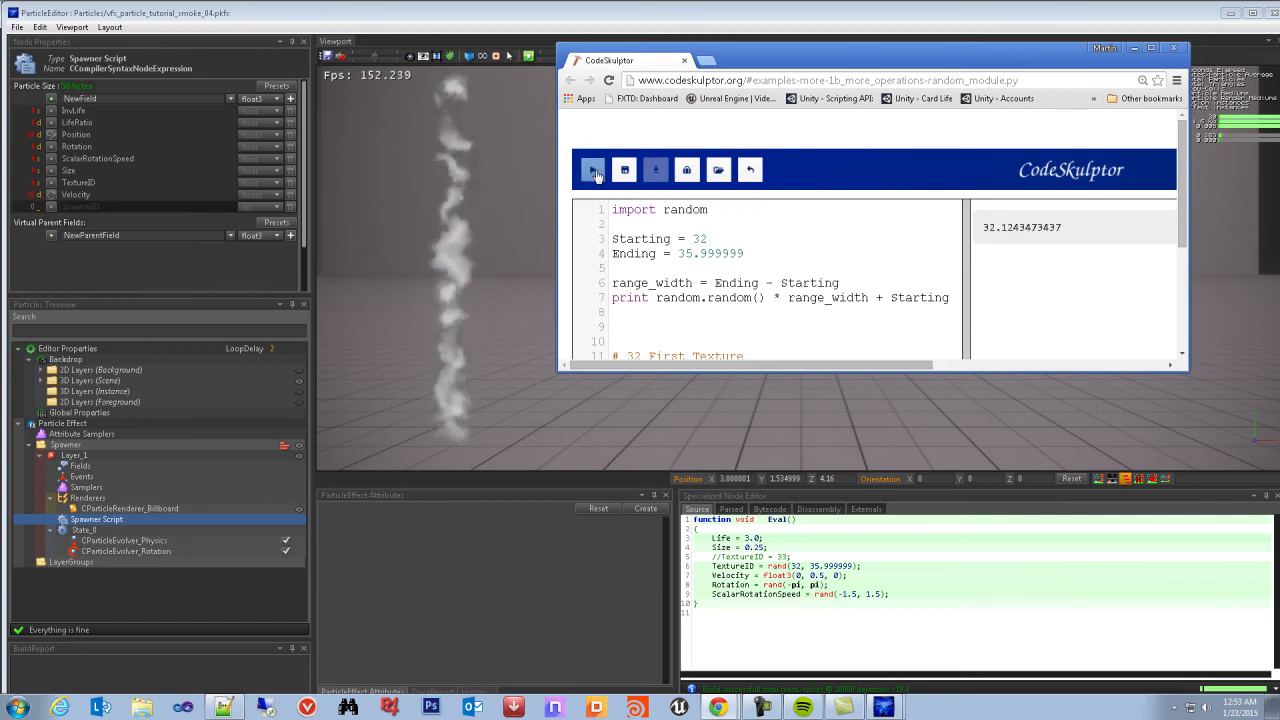
pyautogui.click(594, 173)
pyautogui.click(594, 173)
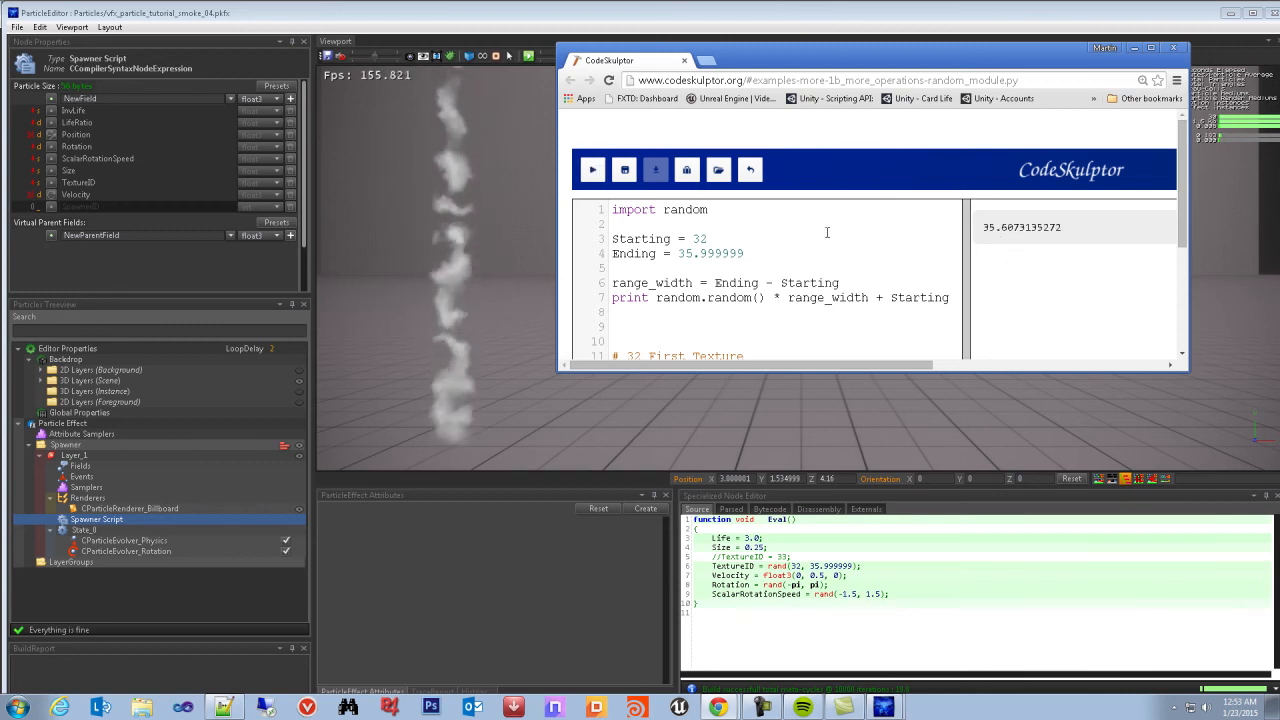
pyautogui.click(594, 173)
pyautogui.click(594, 173)
pyautogui.click(594, 173)
pyautogui.click(594, 173)
pyautogui.click(771, 274)
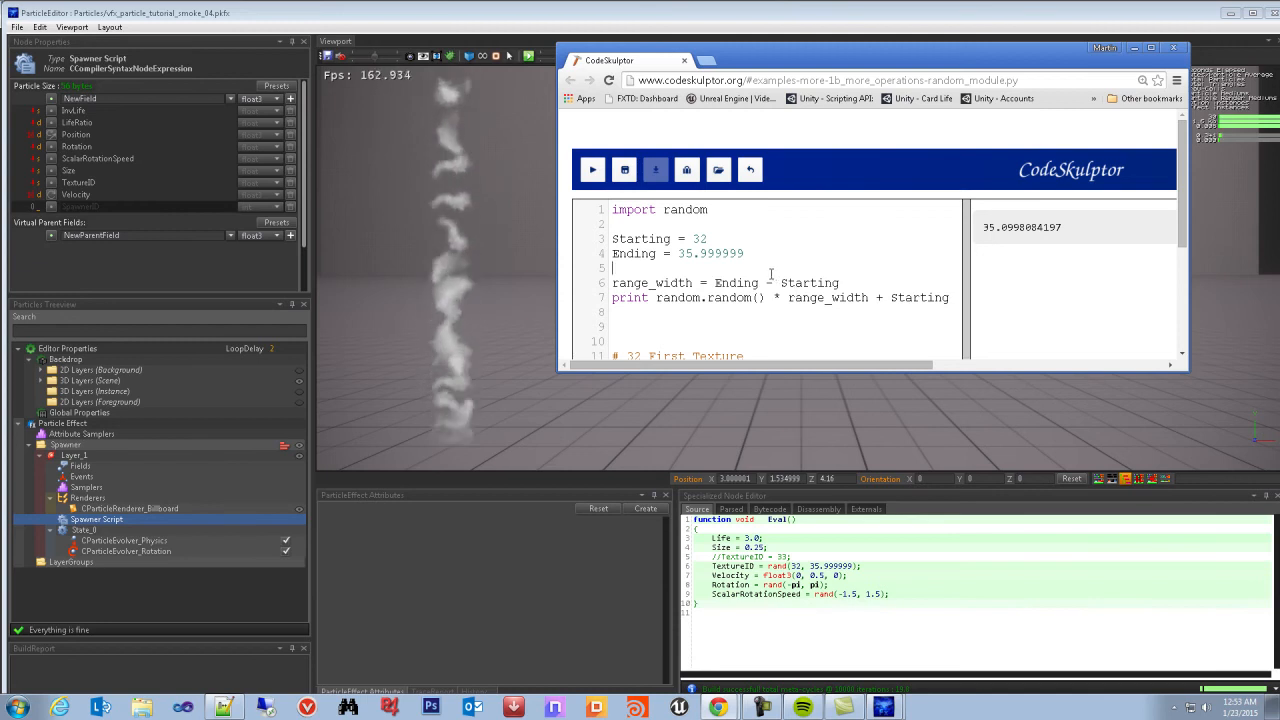
# Set Ending back to 35, run the random script repeatedly to compare its outputs, and return to the particle editor
pyautogui.press('BackSpace')
pyautogui.press('BackSpace')
pyautogui.press('BackSpace')
pyautogui.press('BackSpace')
pyautogui.click(588, 172)
pyautogui.click(588, 172)
pyautogui.click(588, 172)
pyautogui.click(588, 172)
pyautogui.click(588, 172)
pyautogui.click(590, 173)
pyautogui.click(590, 173)
pyautogui.click(590, 173)
pyautogui.click(590, 173)
pyautogui.click(590, 173)
pyautogui.click(590, 173)
pyautogui.click(590, 173)
pyautogui.click(590, 173)
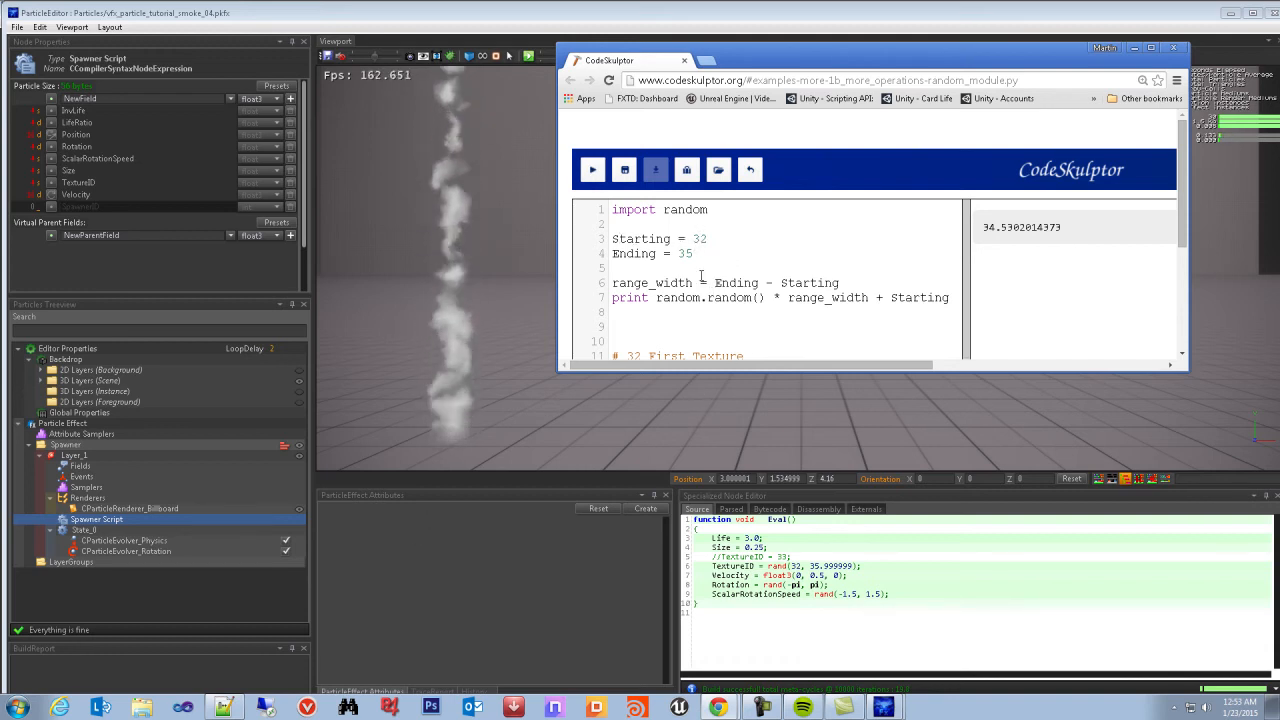
pyautogui.click(737, 254)
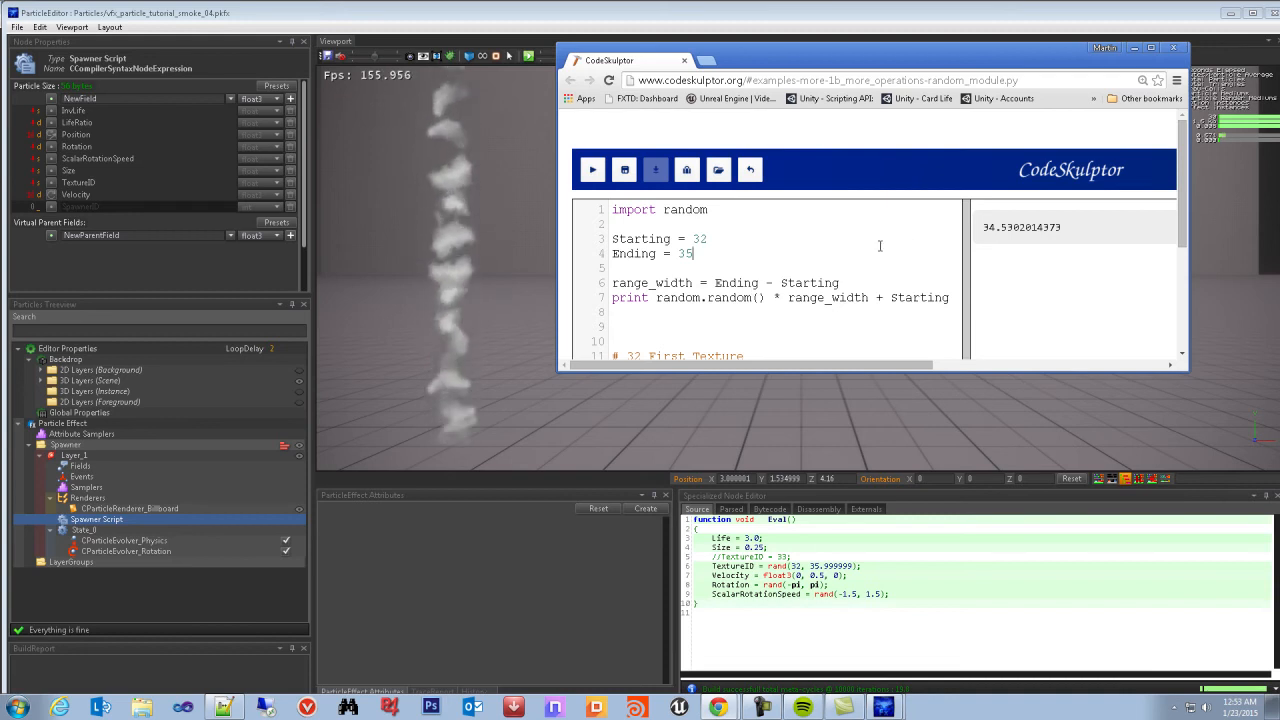
pyautogui.click(1136, 48)
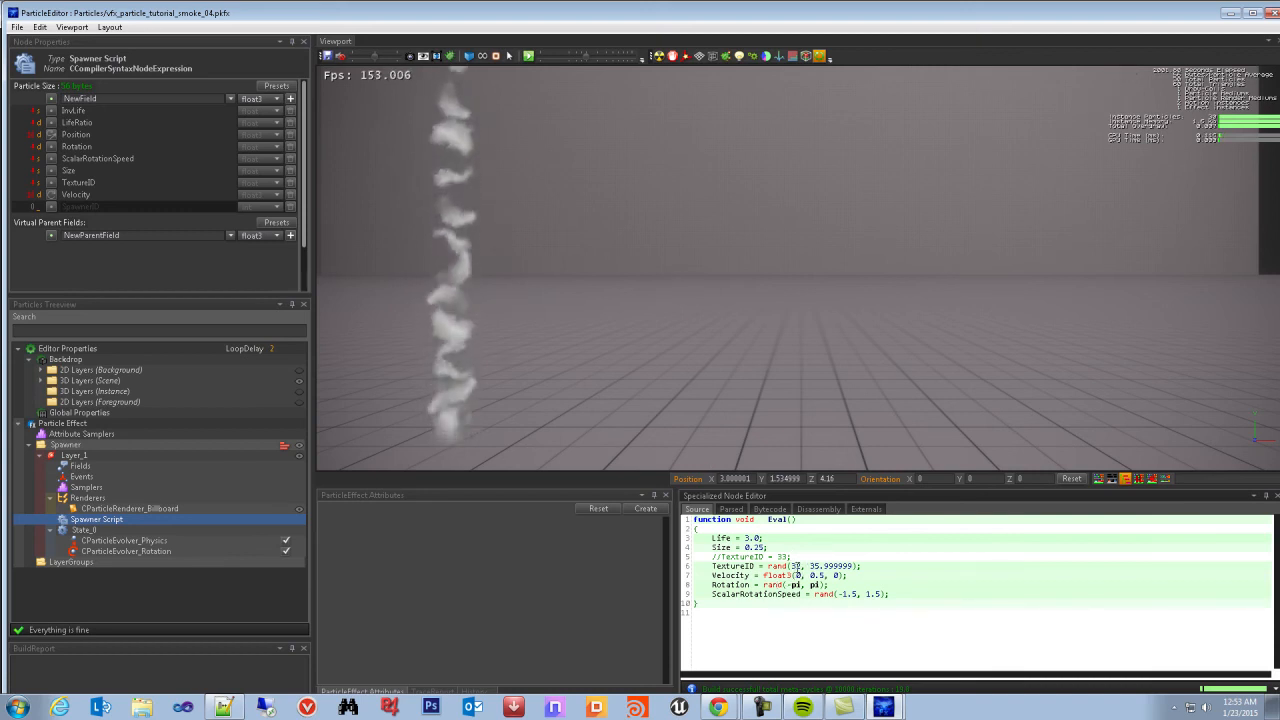
# Review the lower and upper limits of rand in the Spawner Script's TextureID line
pyautogui.doubleClick(797, 566)
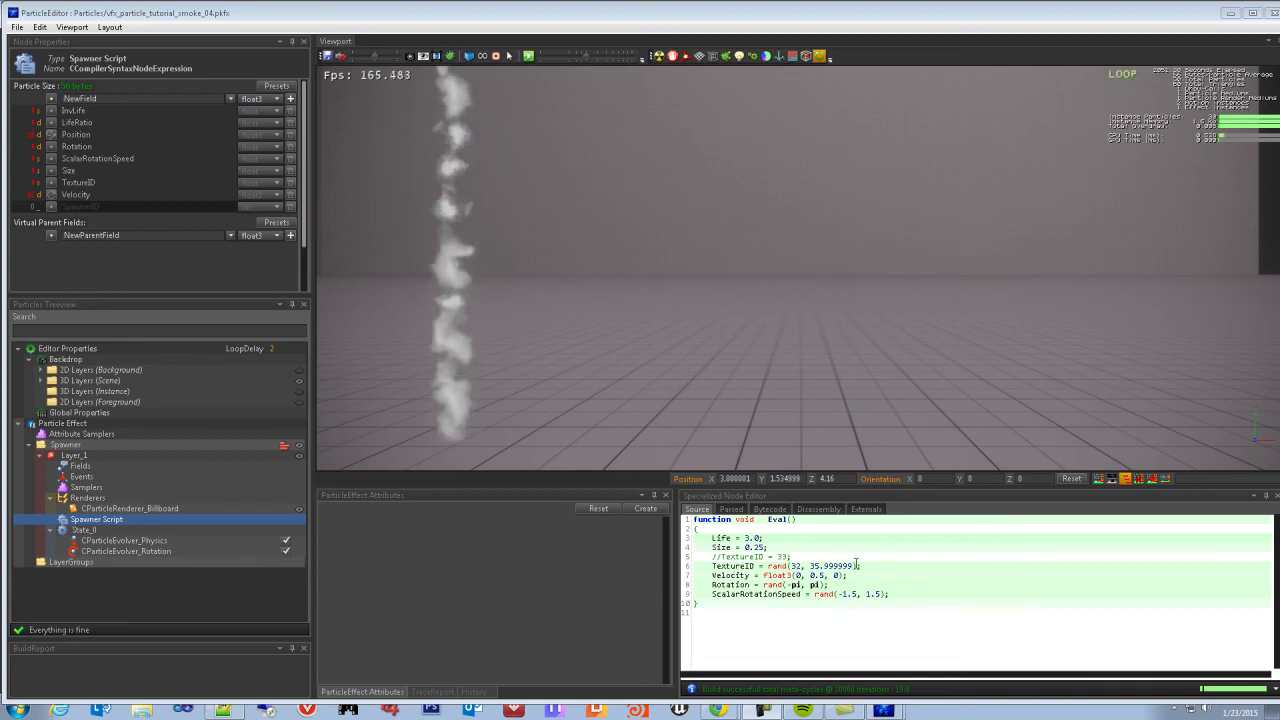
pyautogui.moveTo(866, 566); pyautogui.dragTo(737, 577)
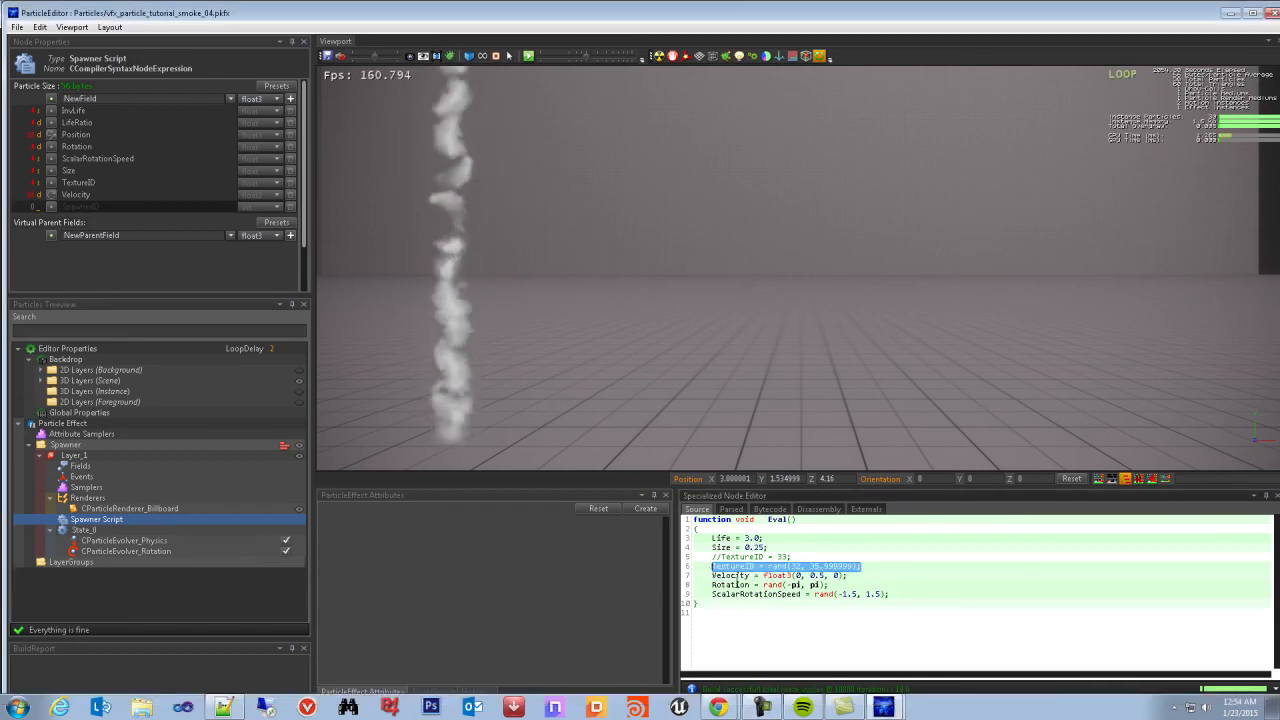
pyautogui.click(779, 567)
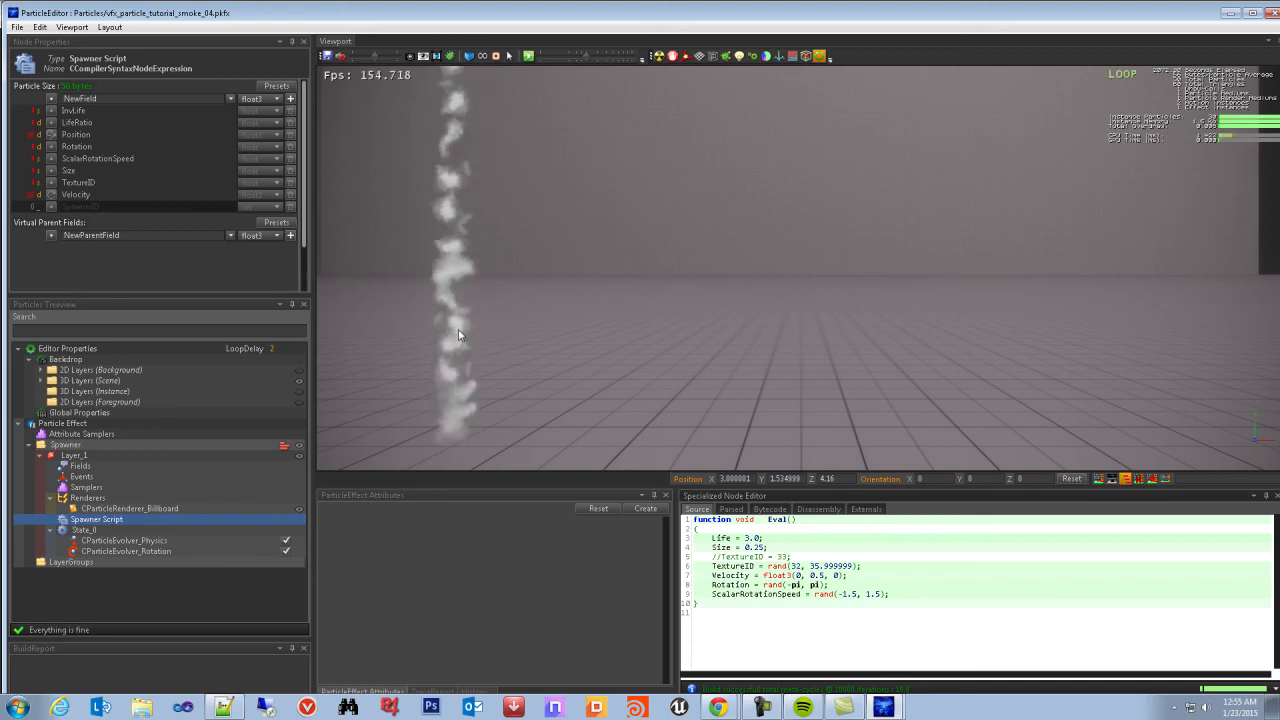
# Add a CParticleEvolver_Field to State_0 and assign it to the Size field
pyautogui.click(88, 540)
pyautogui.click(82, 530)
pyautogui.click(100, 540)
pyautogui.click(100, 551)
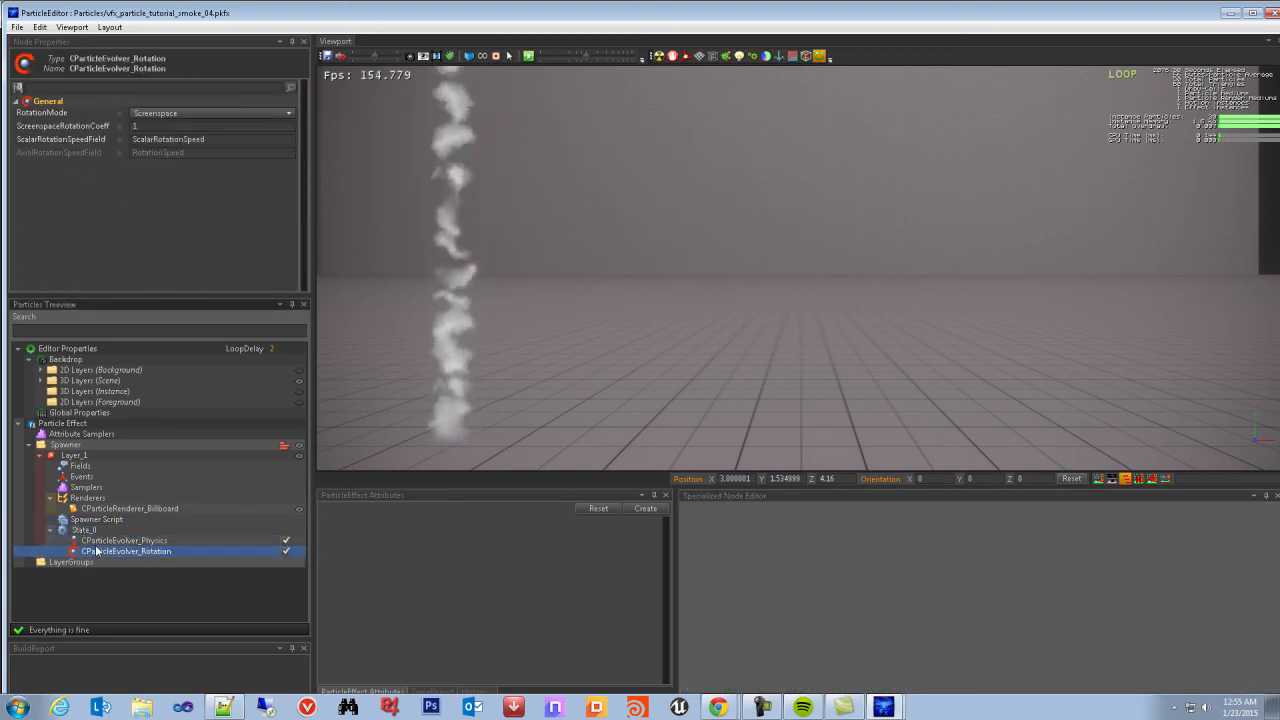
pyautogui.click(88, 531)
pyautogui.rightClick(90, 535)
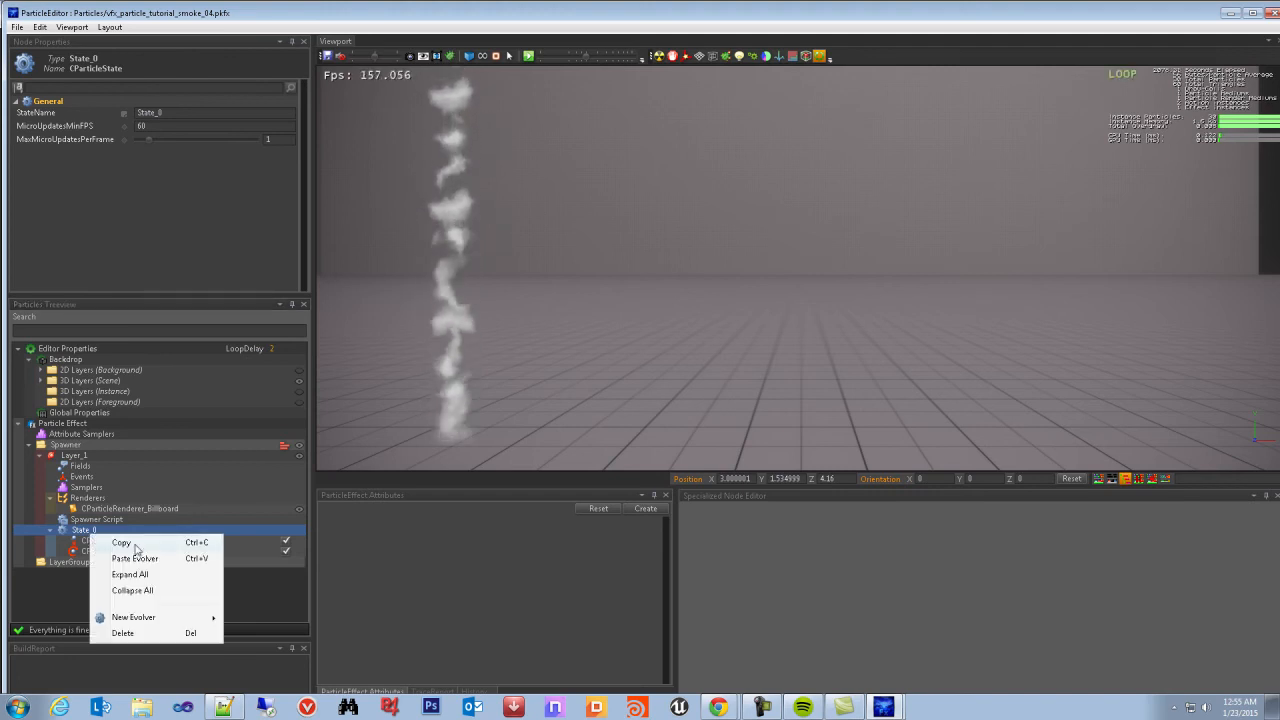
pyautogui.moveTo(174, 619)
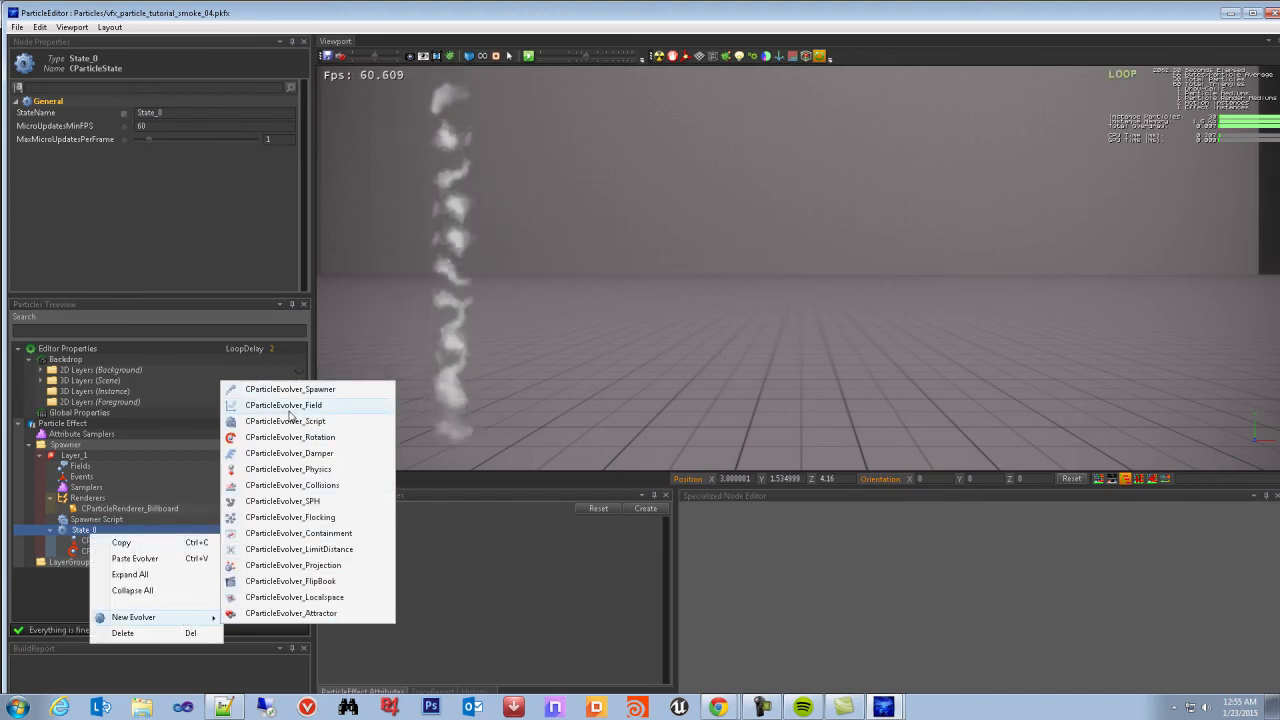
pyautogui.click(293, 406)
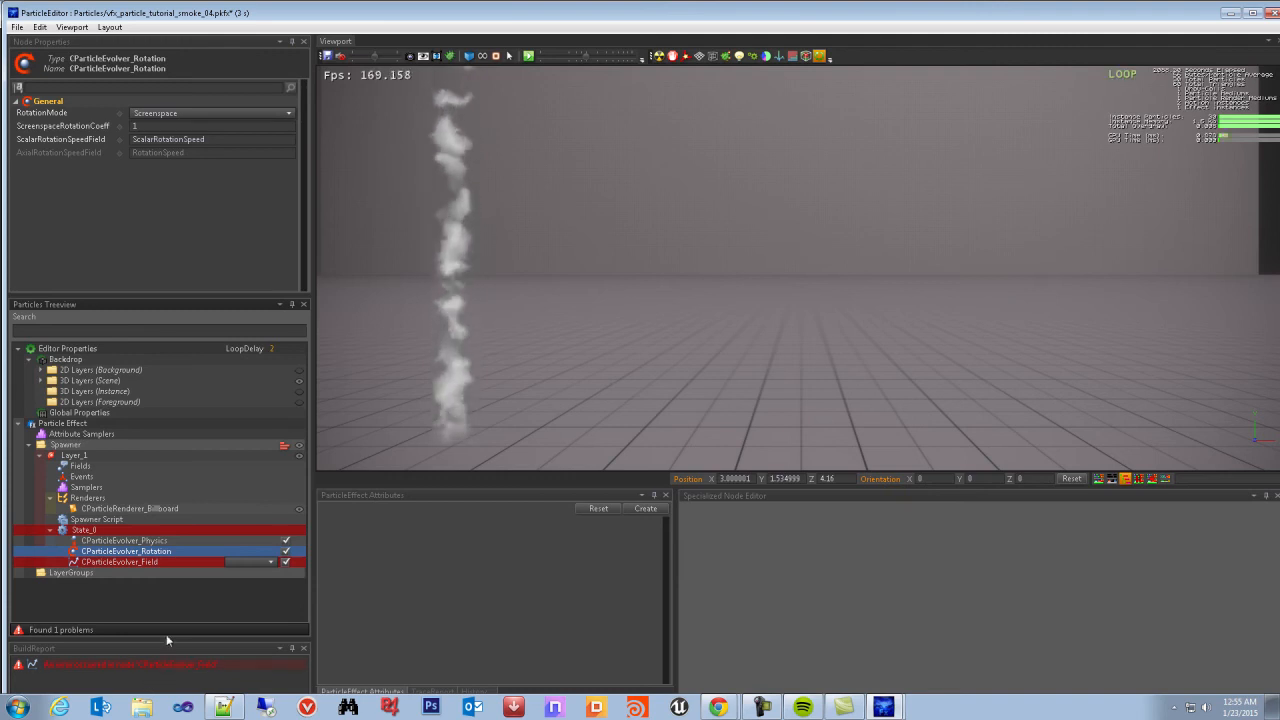
pyautogui.click(271, 563)
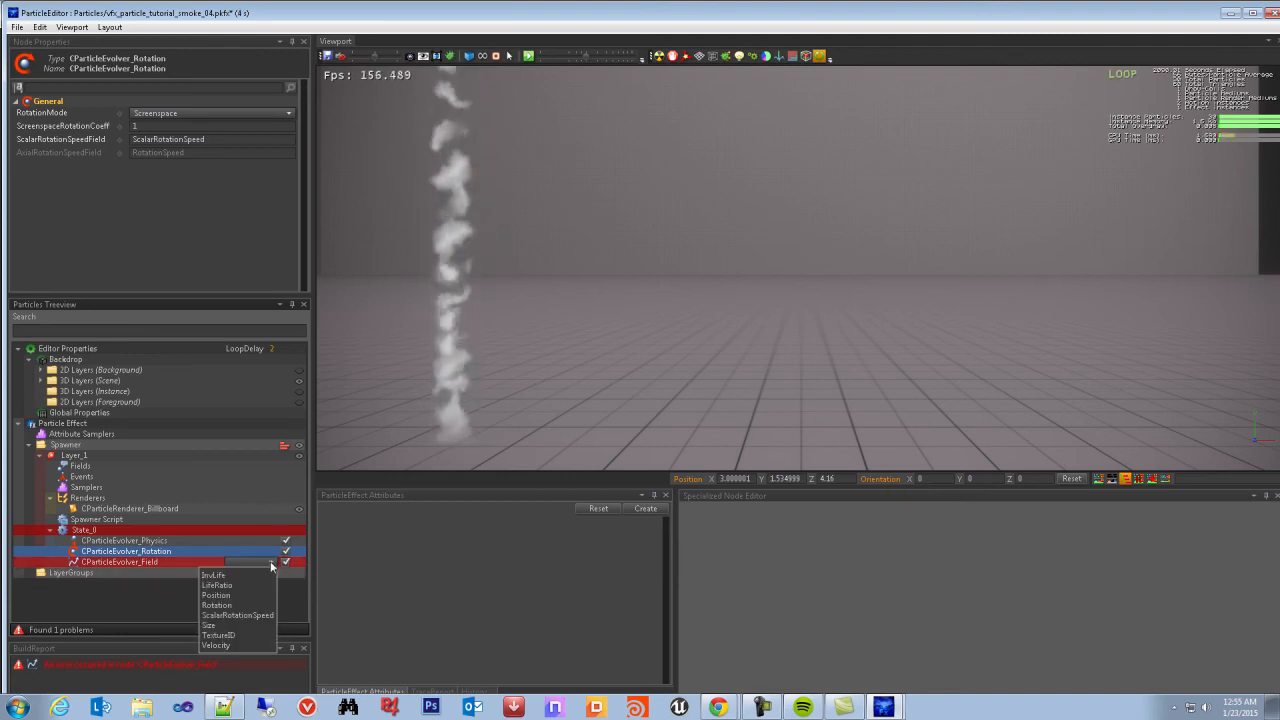
pyautogui.click(211, 626)
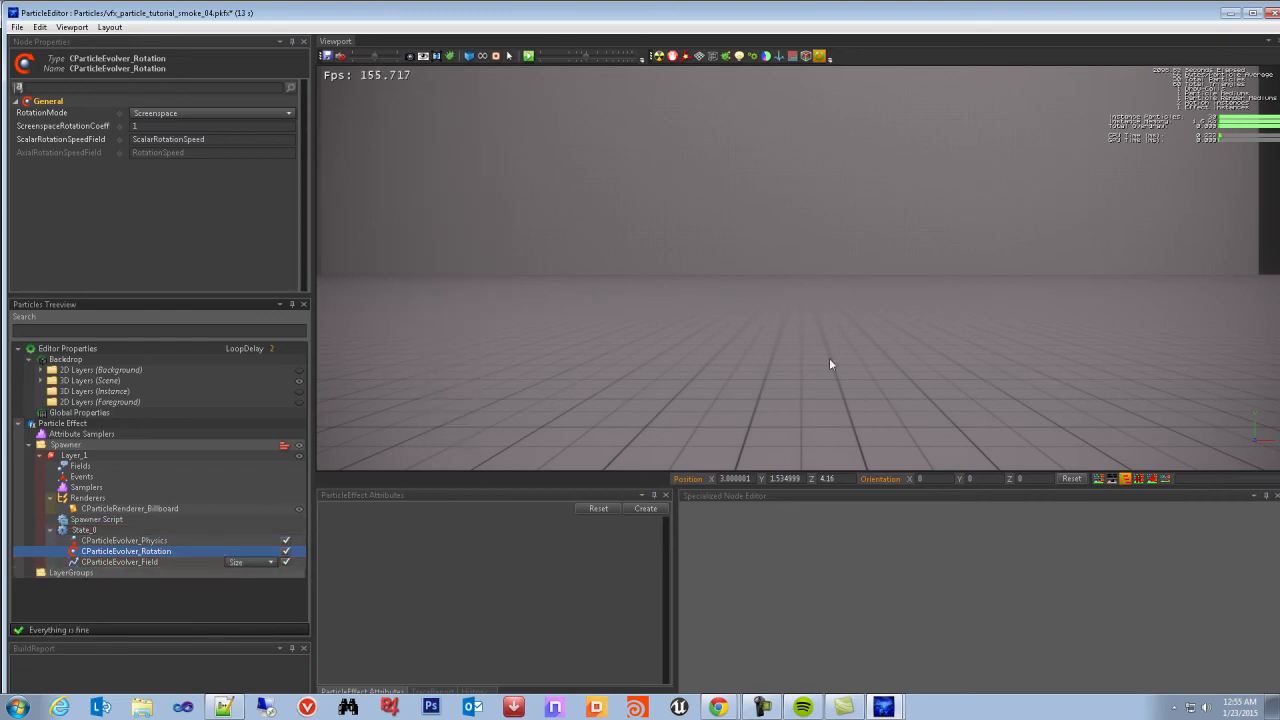
# Open the Field evolver's Size curve and examine its start and end keys
pyautogui.click(131, 563)
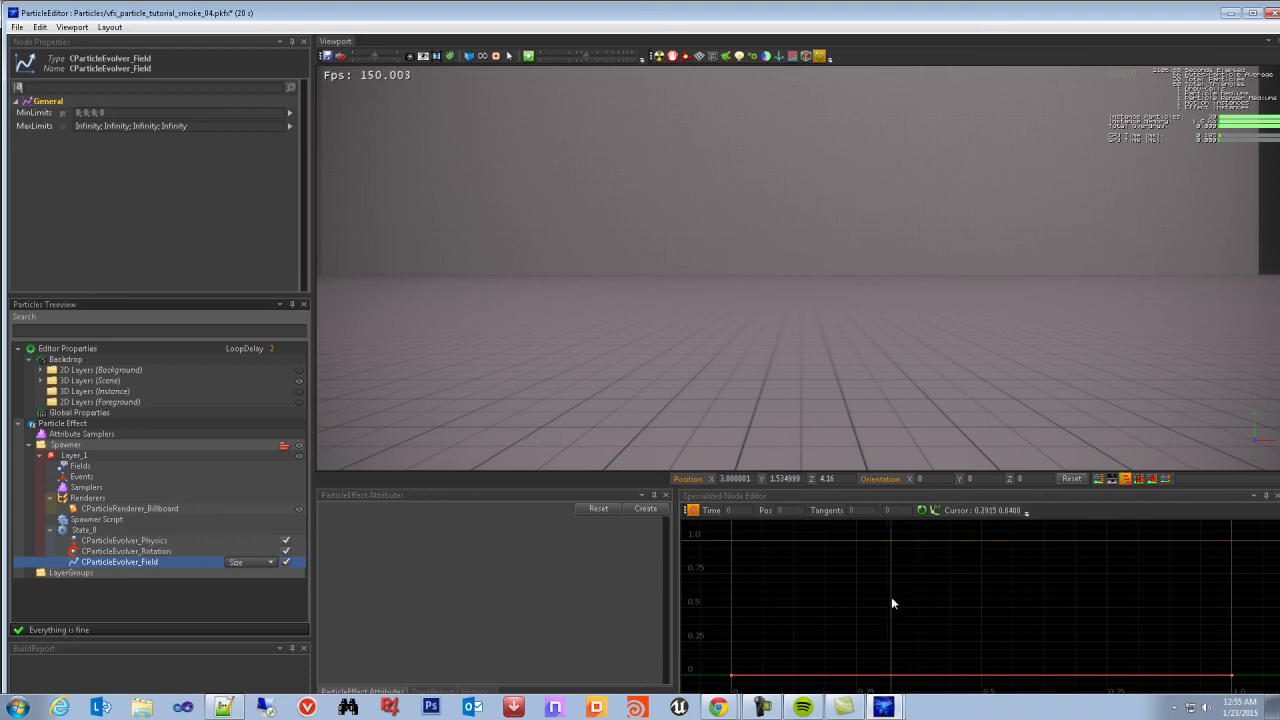
pyautogui.moveTo(915, 582); pyautogui.dragTo(902, 536, button='middle')
pyautogui.scroll(-2, 841, 566)
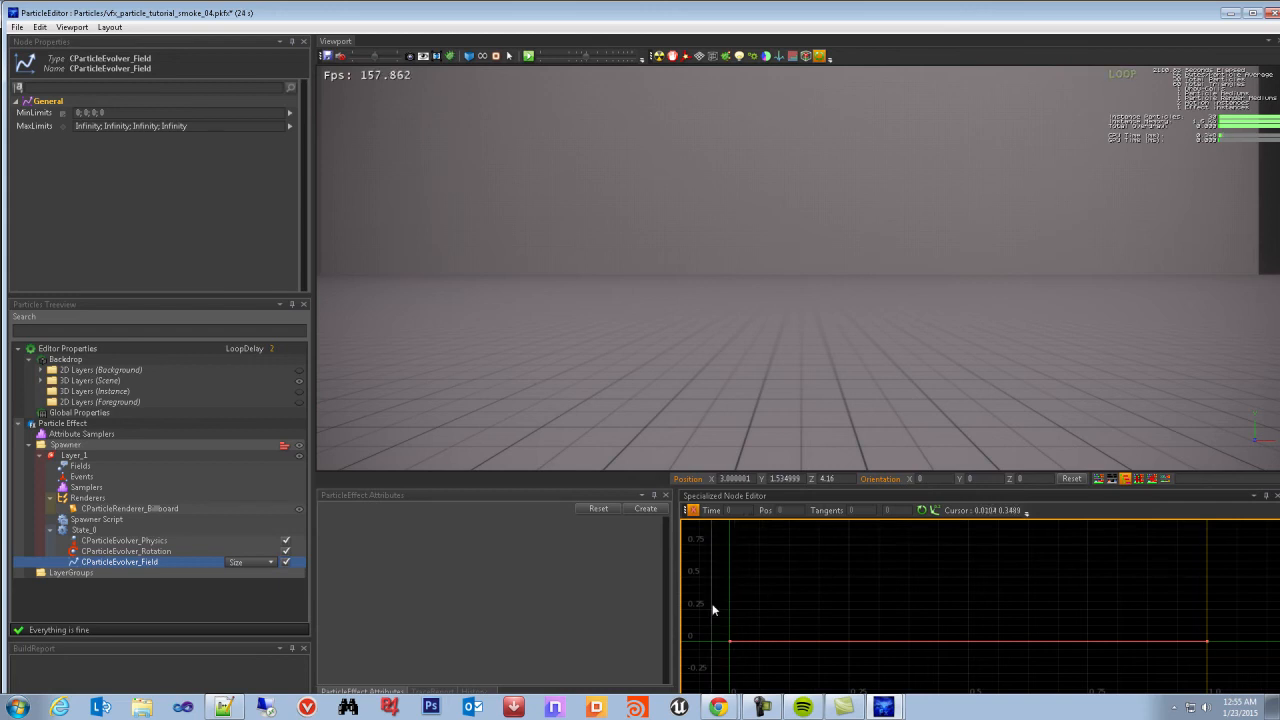
pyautogui.moveTo(720, 614); pyautogui.dragTo(736, 650)
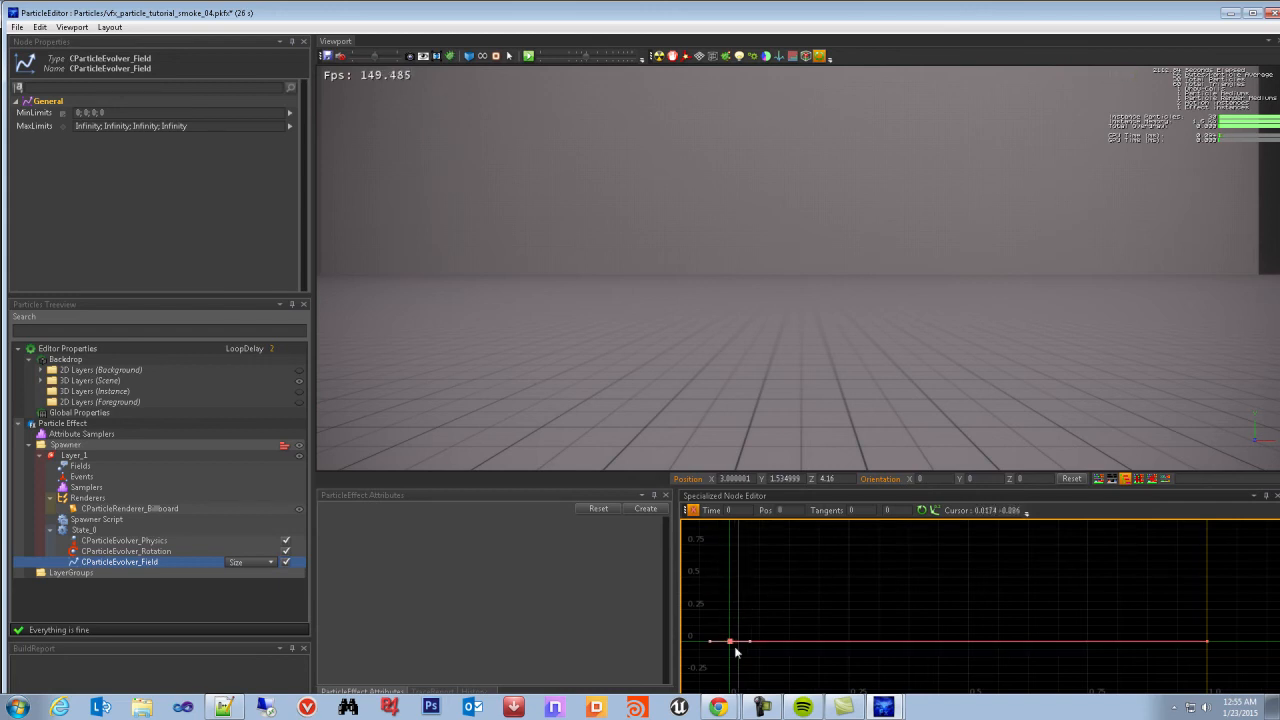
pyautogui.moveTo(1195, 606); pyautogui.dragTo(1227, 680)
pyautogui.moveTo(1240, 668); pyautogui.dragTo(1234, 646, button='middle')
pyautogui.moveTo(1146, 665); pyautogui.dragTo(1151, 675, button='middle')
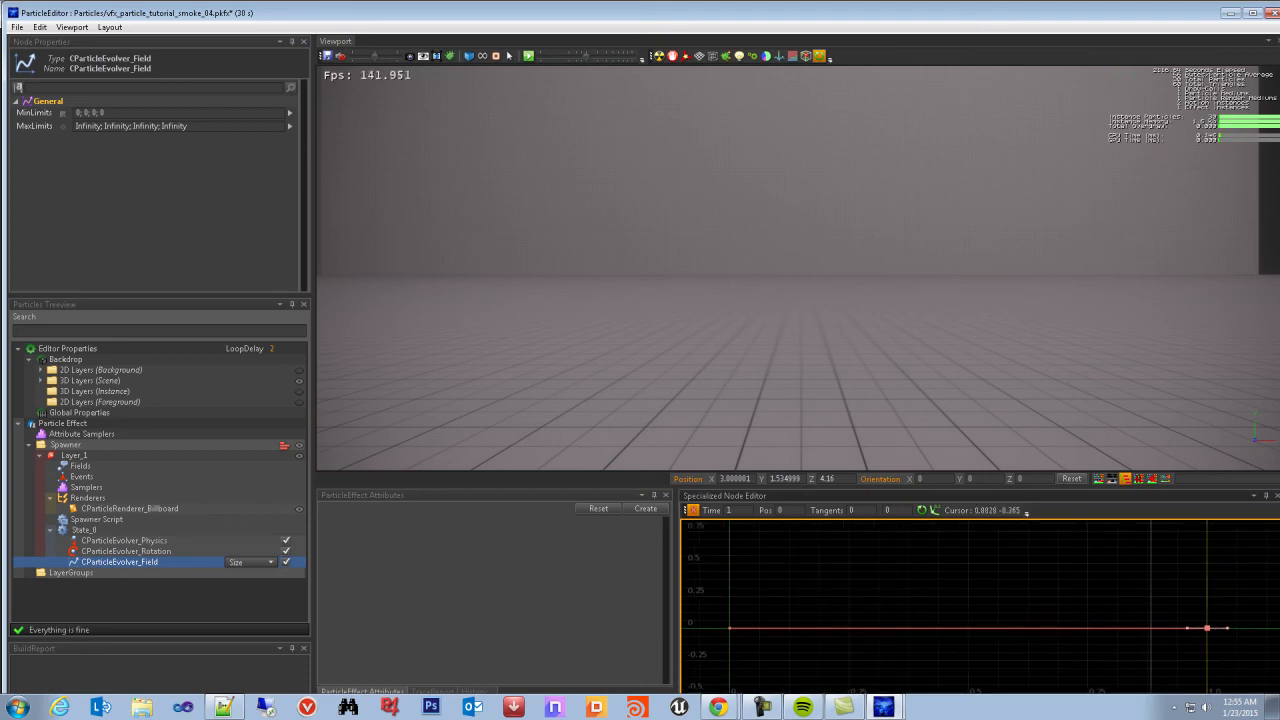
# Raise the end key of the Size curve to about 1.02 at a time of about 0.99
pyautogui.moveTo(941, 590); pyautogui.dragTo(986, 627, button='middle')
pyautogui.scroll(-1, 933, 610)
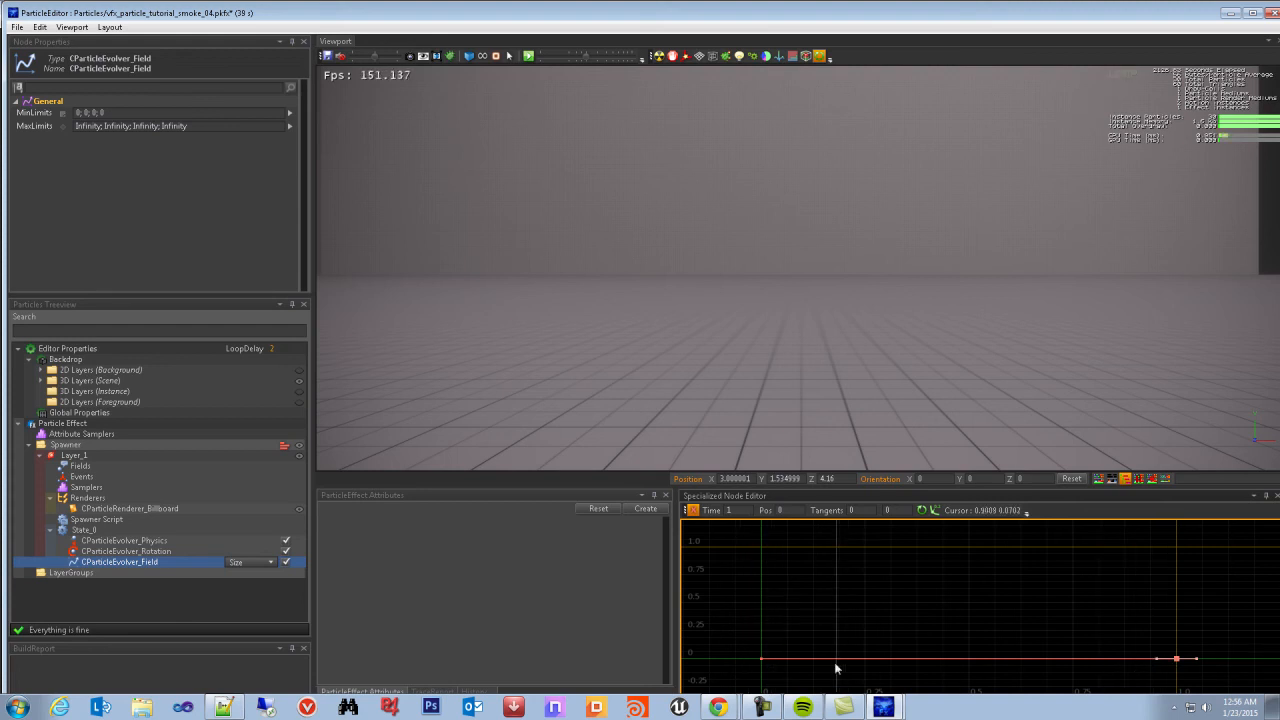
pyautogui.moveTo(741, 632); pyautogui.dragTo(815, 685)
pyautogui.moveTo(1176, 658); pyautogui.dragTo(1176, 545)
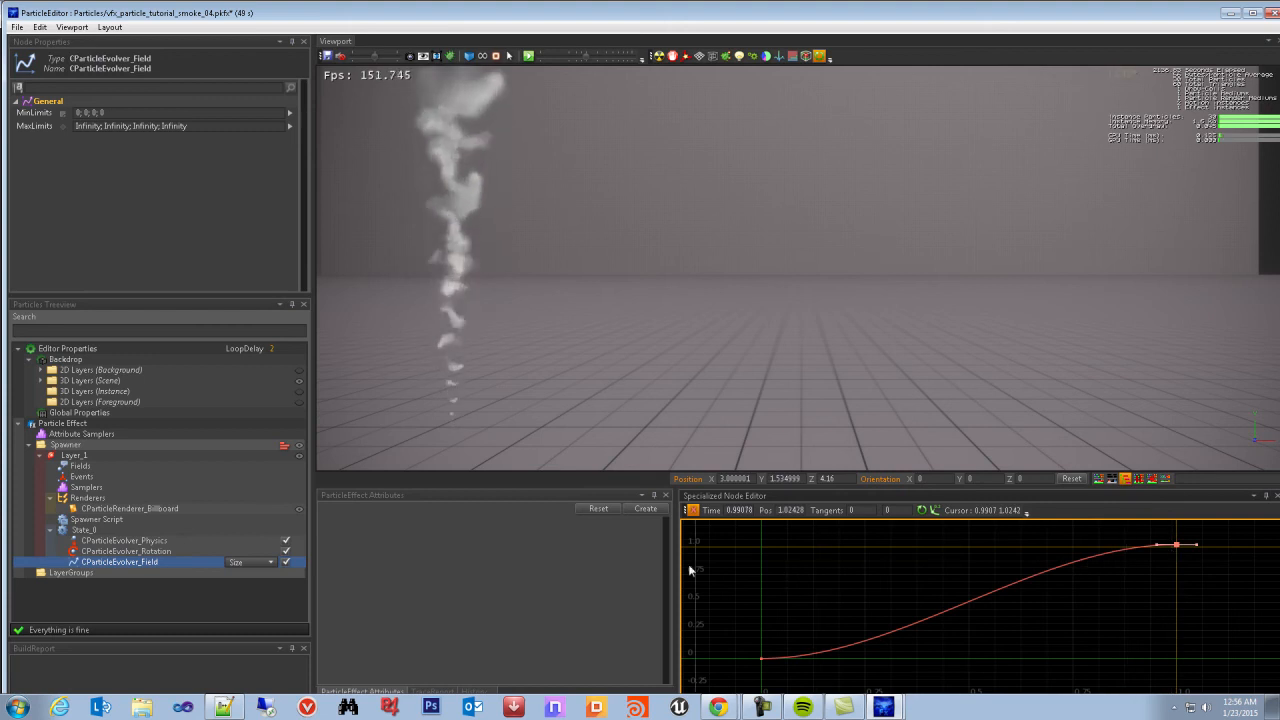
# Raise the start key of the Size curve to about 0.16 and set the end key to about 0.94 at time 1
pyautogui.click(1176, 541)
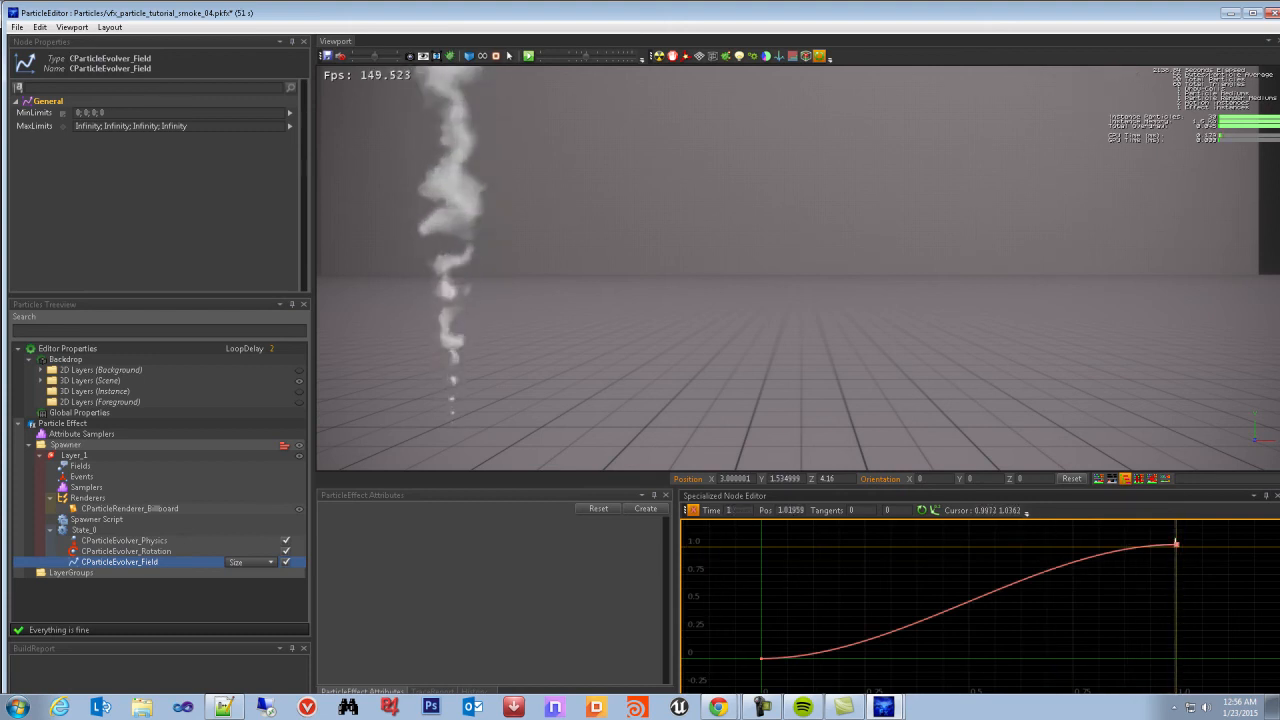
pyautogui.moveTo(1175, 547); pyautogui.dragTo(1175, 554)
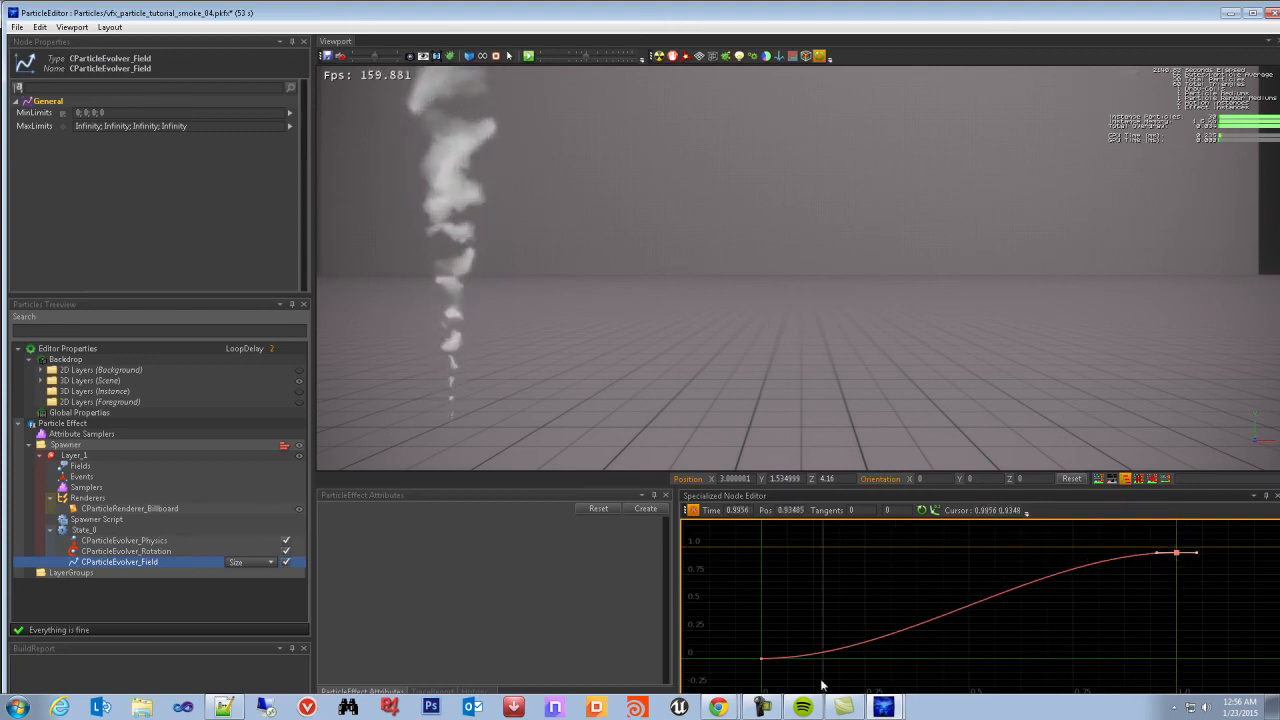
pyautogui.click(763, 657)
pyautogui.moveTo(763, 657); pyautogui.dragTo(761, 640)
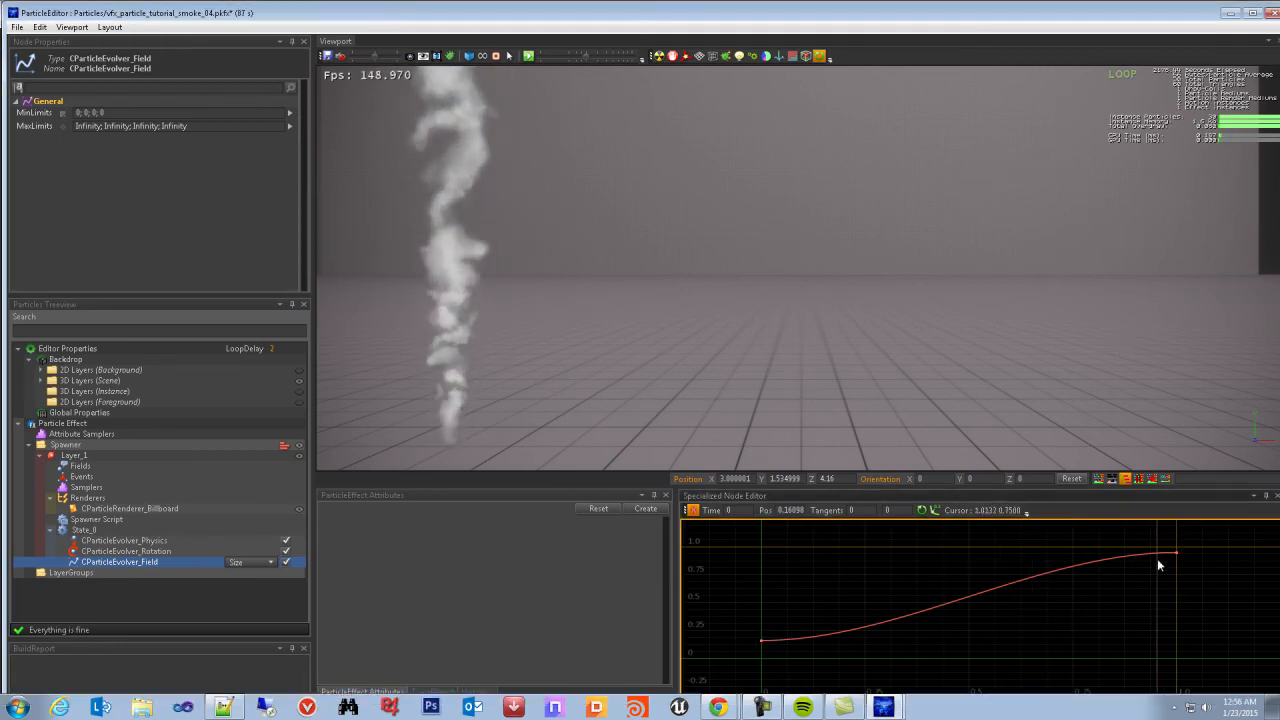
pyautogui.moveTo(1163, 543)
pyautogui.mouseDown()
pyautogui.moveTo(1189, 568)
pyautogui.moveTo(1175, 556)
pyautogui.mouseUp()
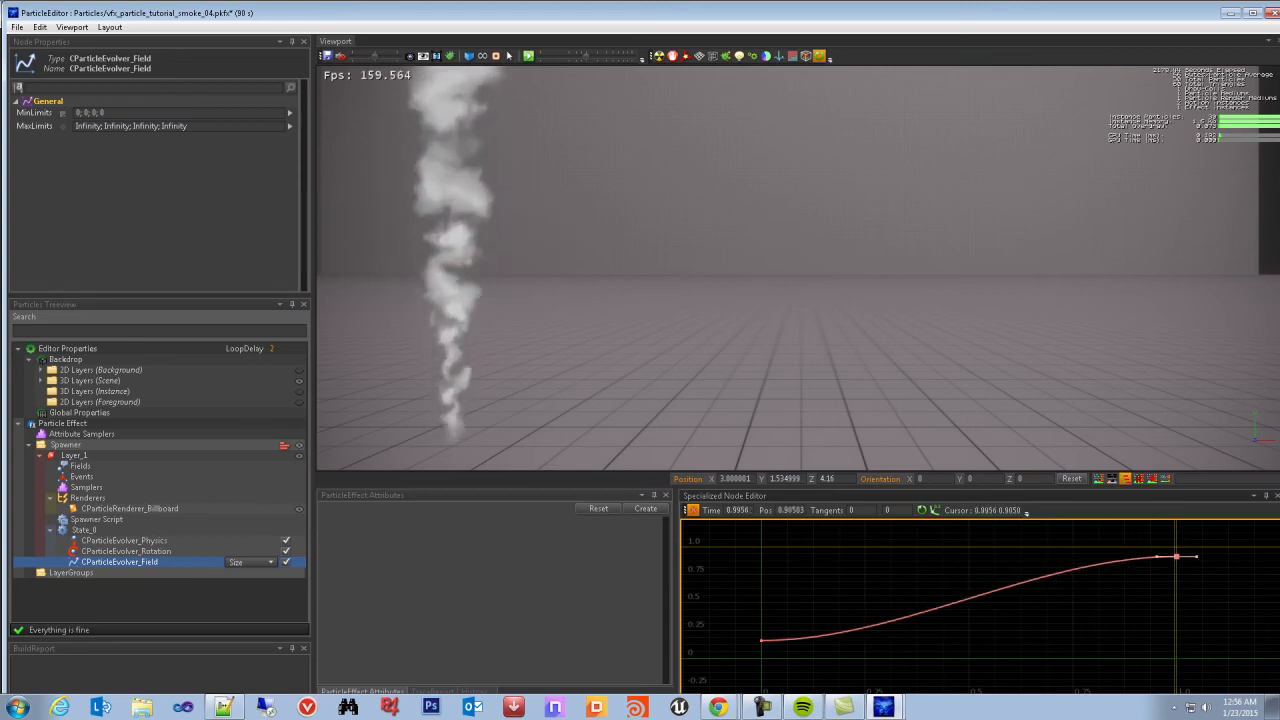
pyautogui.click(896, 636)
pyautogui.moveTo(757, 622); pyautogui.dragTo(809, 648)
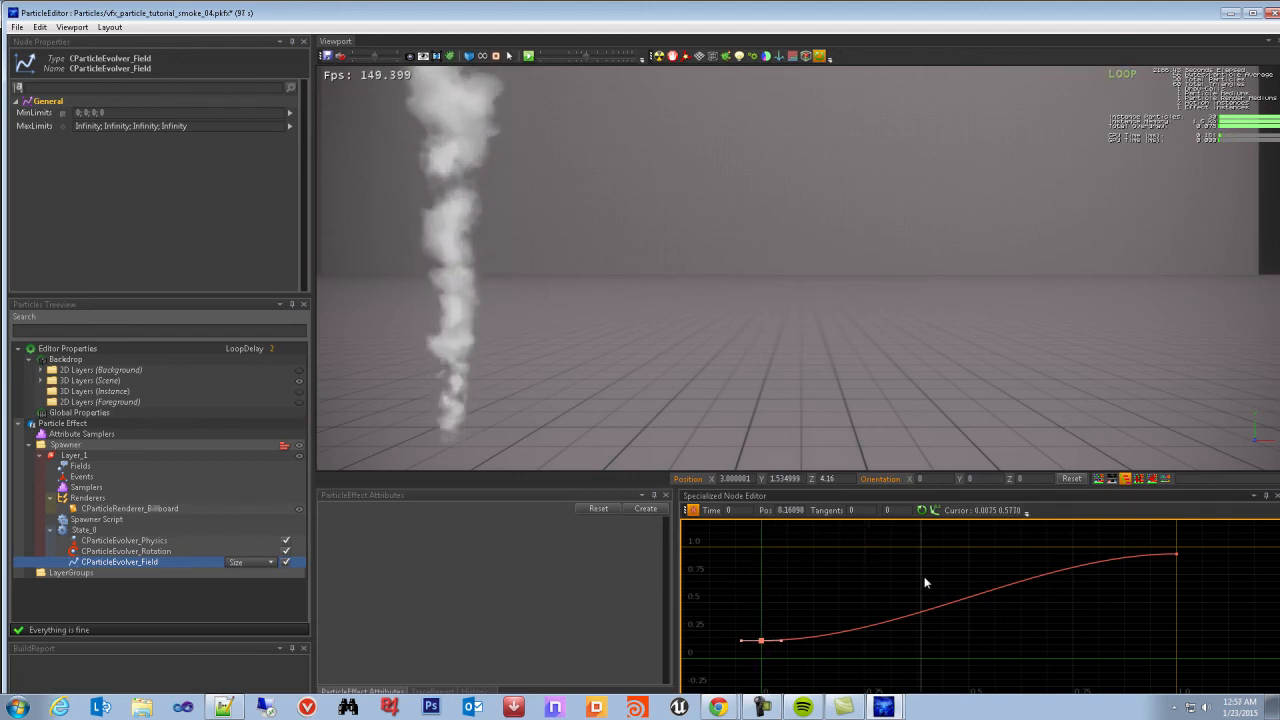
# Examine the shape of the Size curve between its two keys at different scales
pyautogui.scroll(-2, 926, 585)
pyautogui.moveTo(959, 564)
pyautogui.mouseDown(button='middle')
pyautogui.moveTo(929, 576)
pyautogui.moveTo(971, 561)
pyautogui.mouseUp(button='middle')
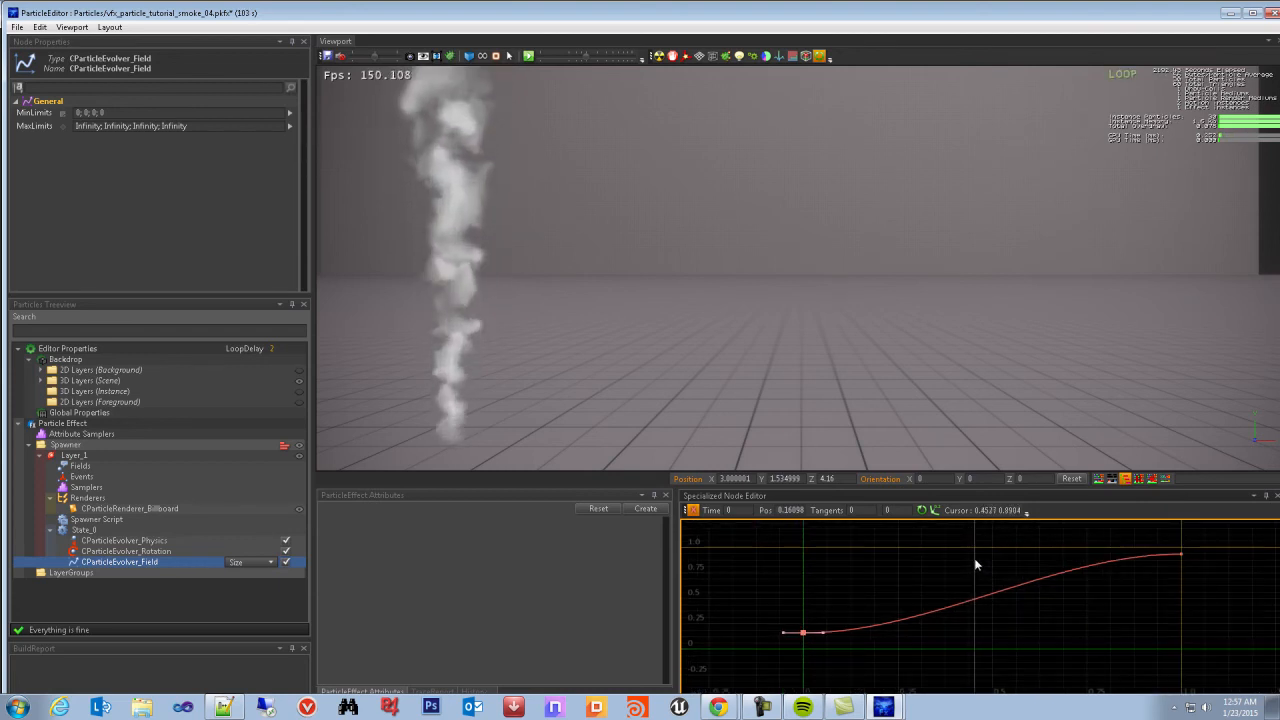
pyautogui.moveTo(976, 565); pyautogui.dragTo(967, 569, button='middle')
pyautogui.scroll(1, 970, 569)
pyautogui.scroll(-1, 971, 569)
pyautogui.scroll(-4, 971, 569)
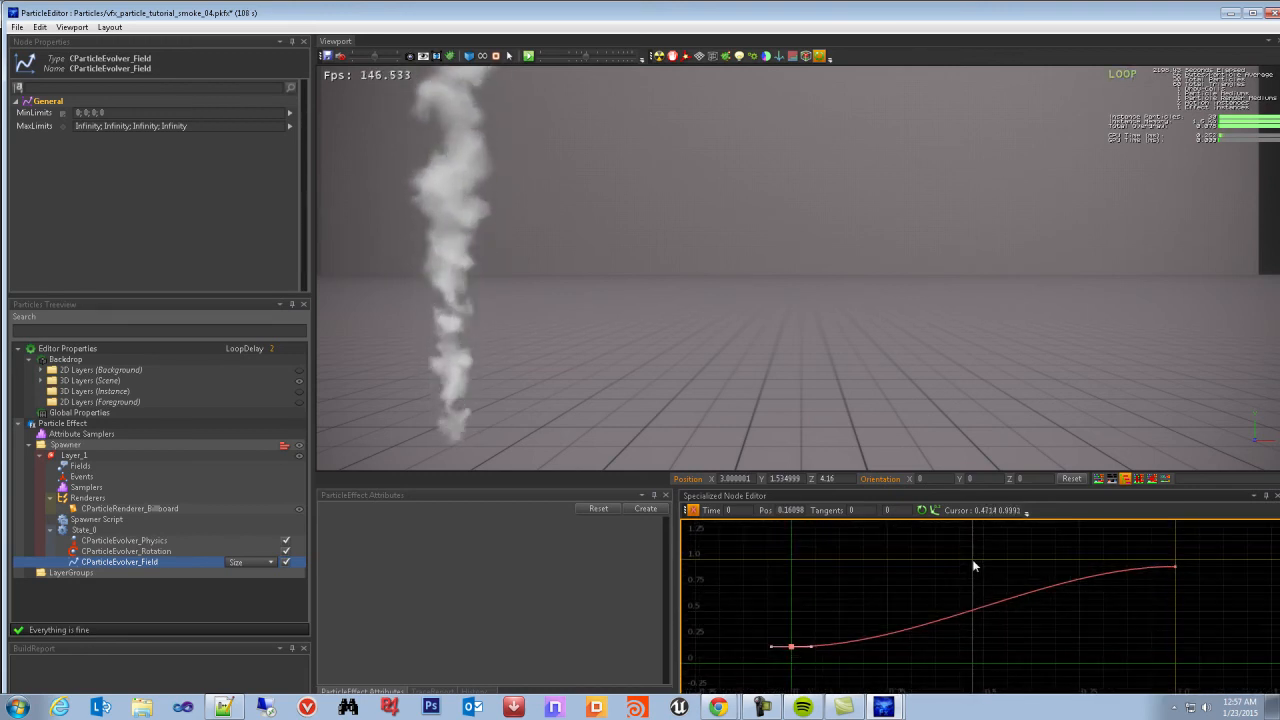
pyautogui.scroll(5, 978, 562)
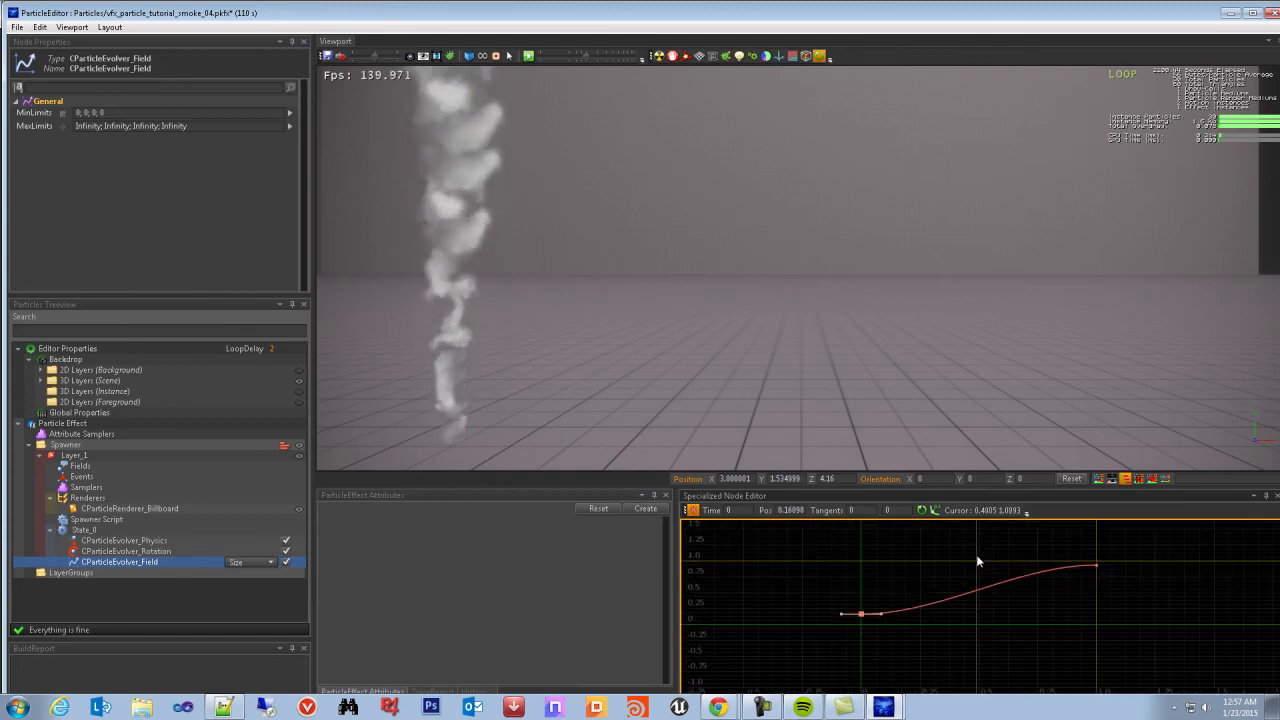
pyautogui.scroll(-1, 989, 574)
pyautogui.scroll(-1, 957, 584)
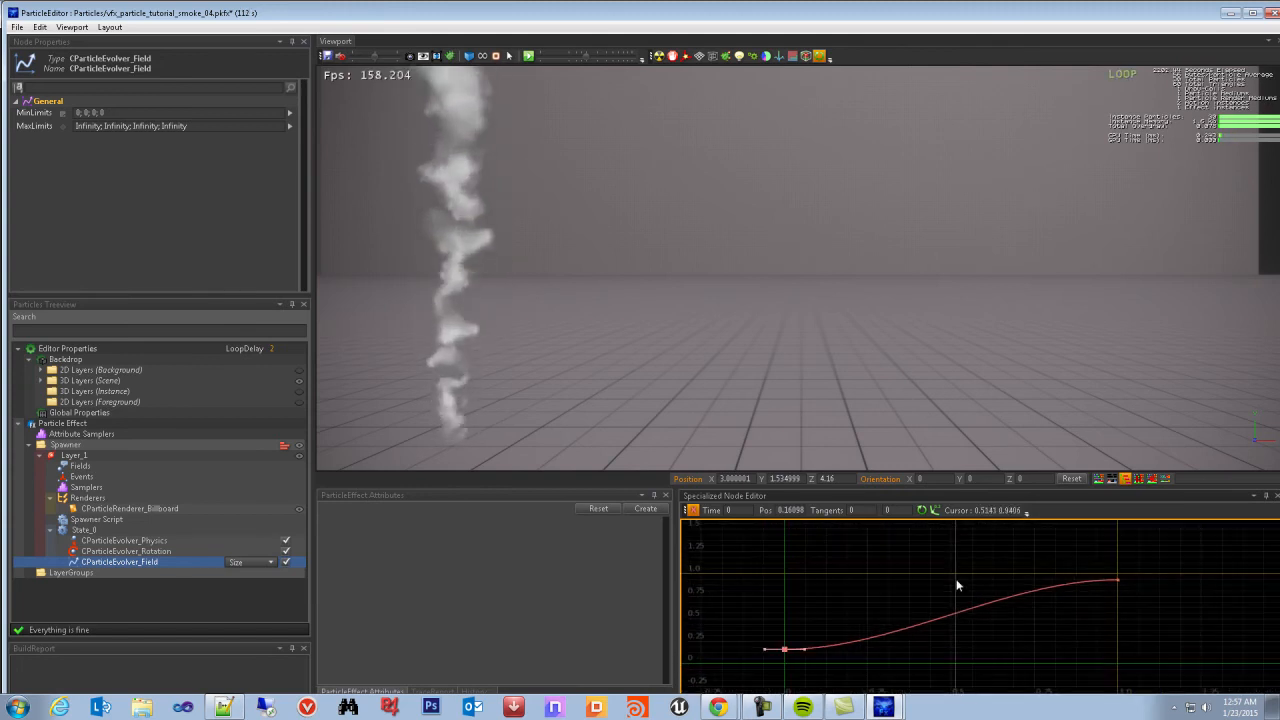
pyautogui.scroll(2, 965, 582)
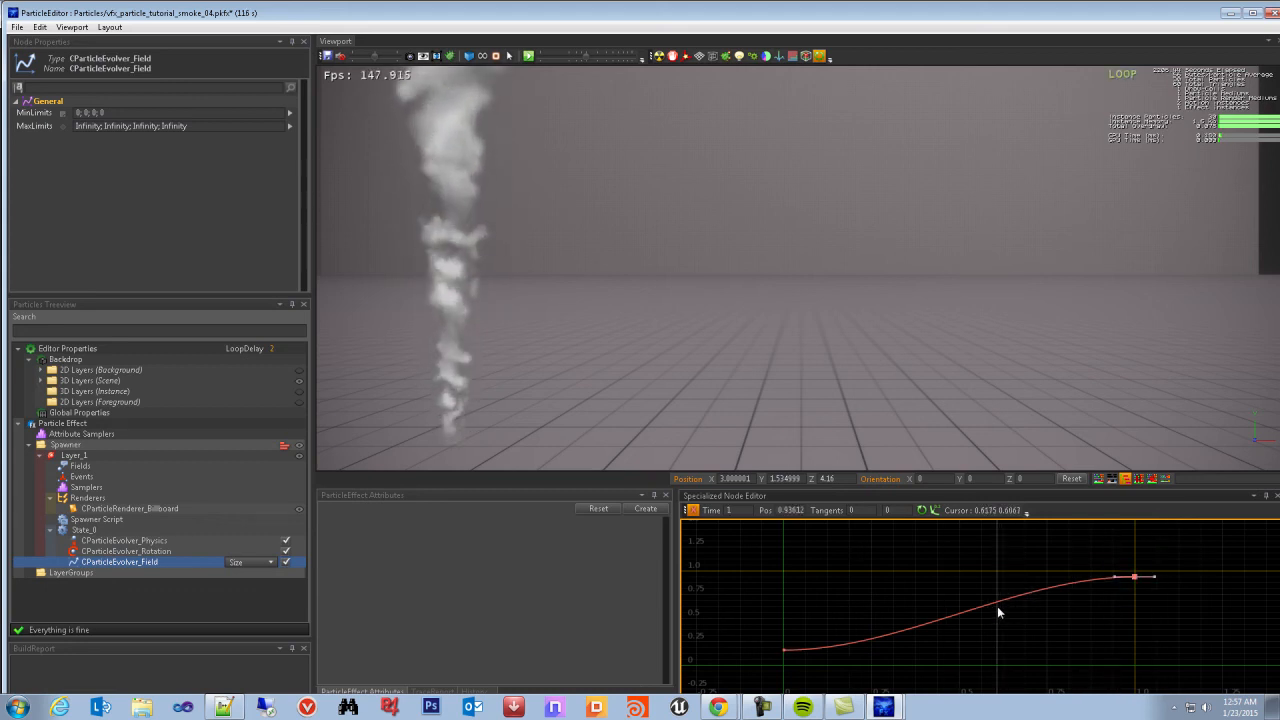
# Raise the end key of the Size curve to about 1.15 at time 1
pyautogui.moveTo(1133, 578); pyautogui.dragTo(1137, 527)
pyautogui.scroll(-3, 1015, 628)
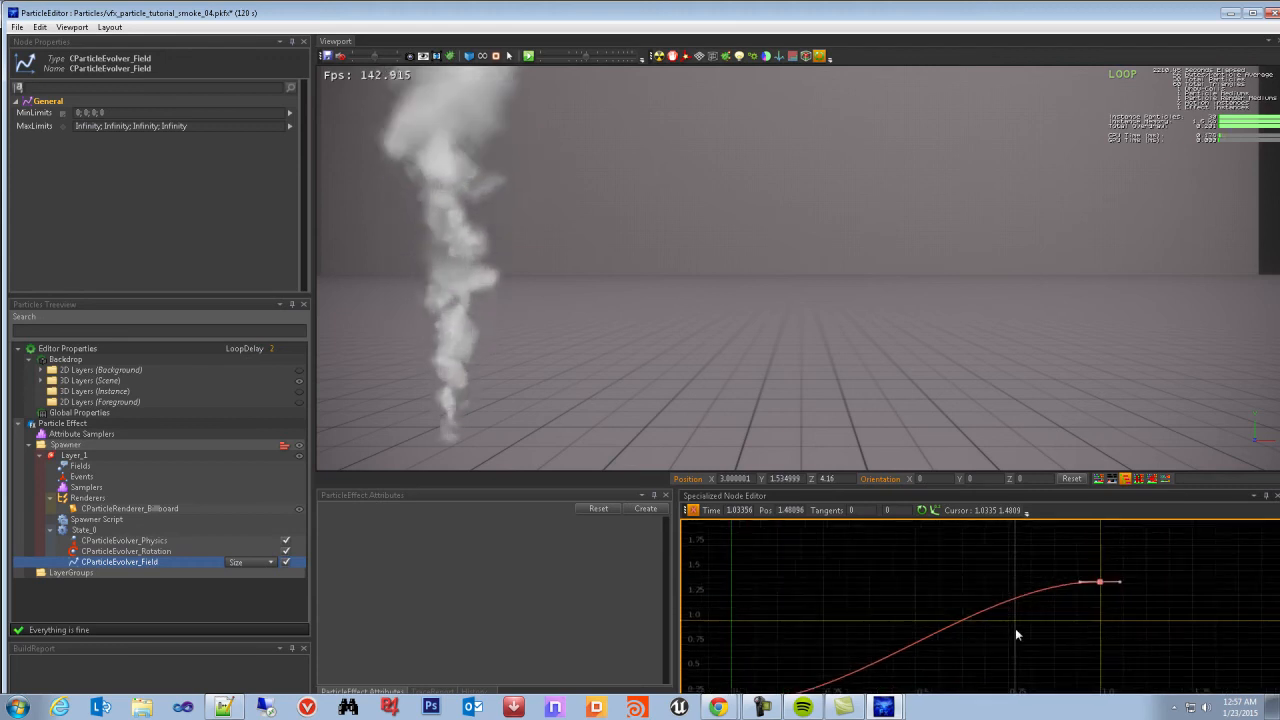
pyautogui.moveTo(1060, 590)
pyautogui.mouseDown()
pyautogui.moveTo(1058, 529)
pyautogui.moveTo(1078, 526)
pyautogui.moveTo(1059, 607)
pyautogui.moveTo(1062, 596)
pyautogui.mouseUp()
pyautogui.moveTo(1034, 636); pyautogui.dragTo(1070, 574, button='middle')
pyautogui.scroll(1, 1038, 572)
pyautogui.scroll(2, 1118, 546)
pyautogui.scroll(-1, 1073, 590)
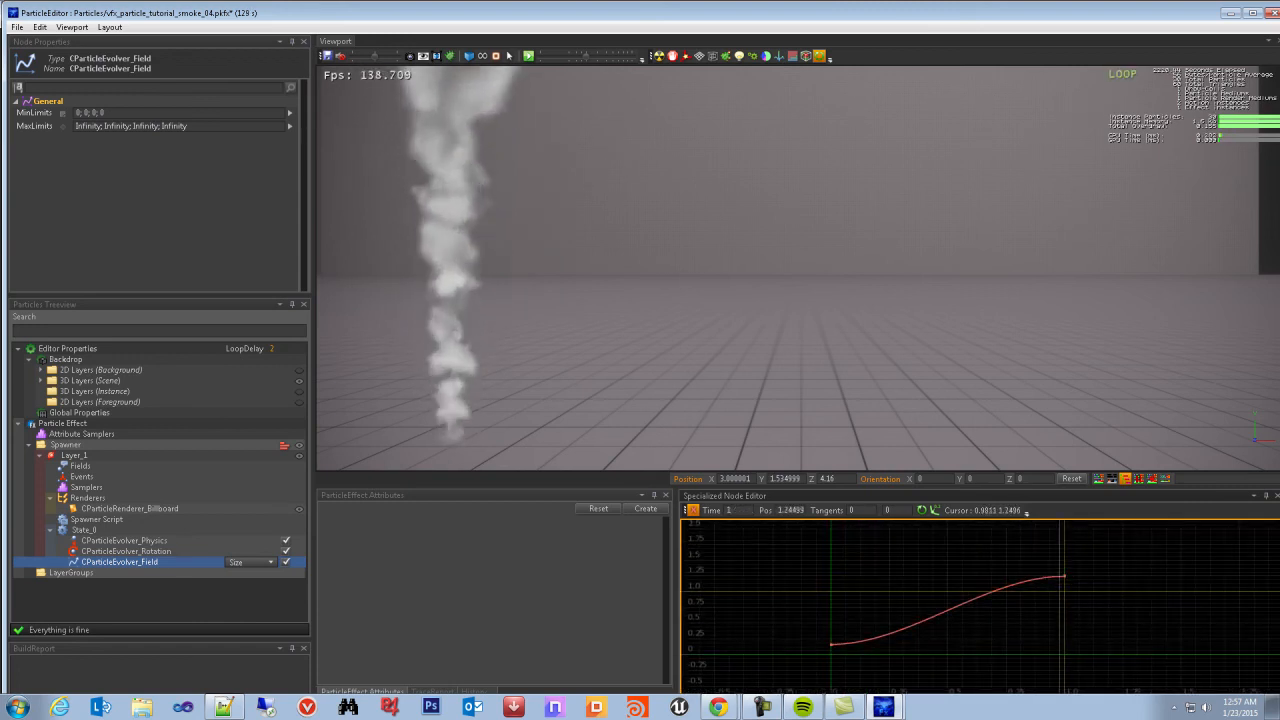
pyautogui.moveTo(1066, 577); pyautogui.dragTo(1064, 582)
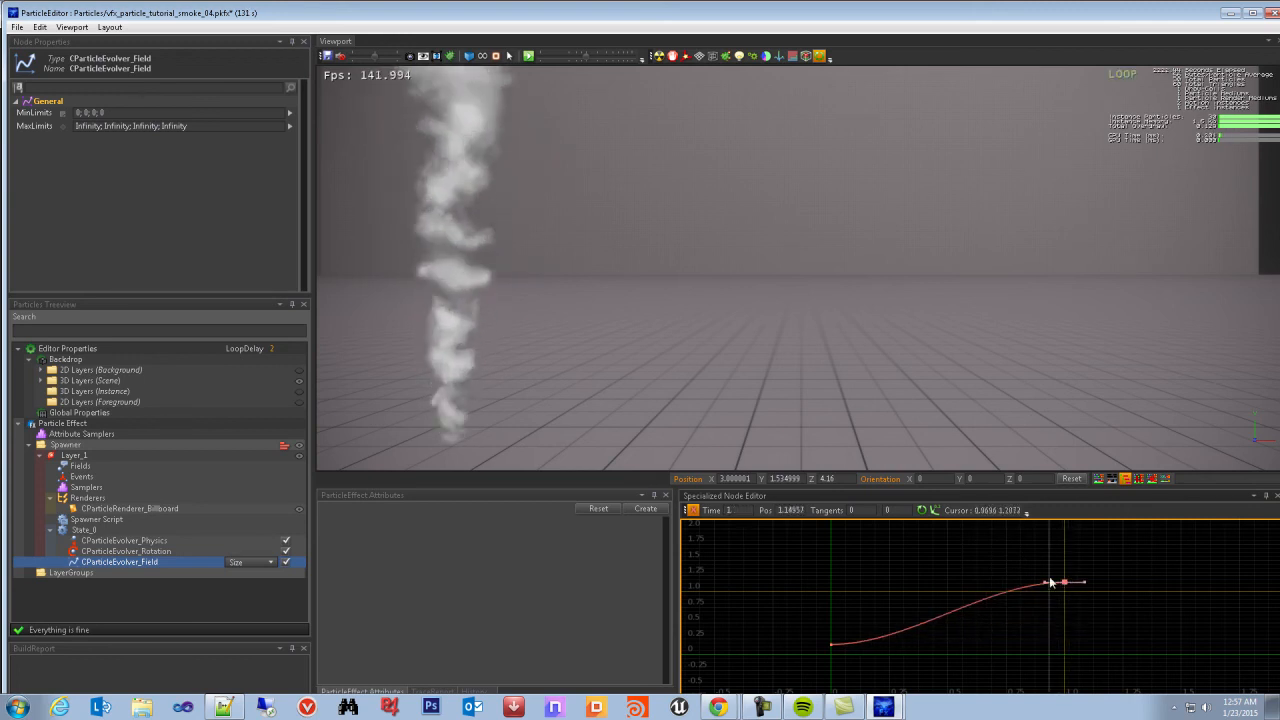
# Change the Size curve's interpolator to Linear and select both of its keys
pyautogui.rightClick(1065, 582)
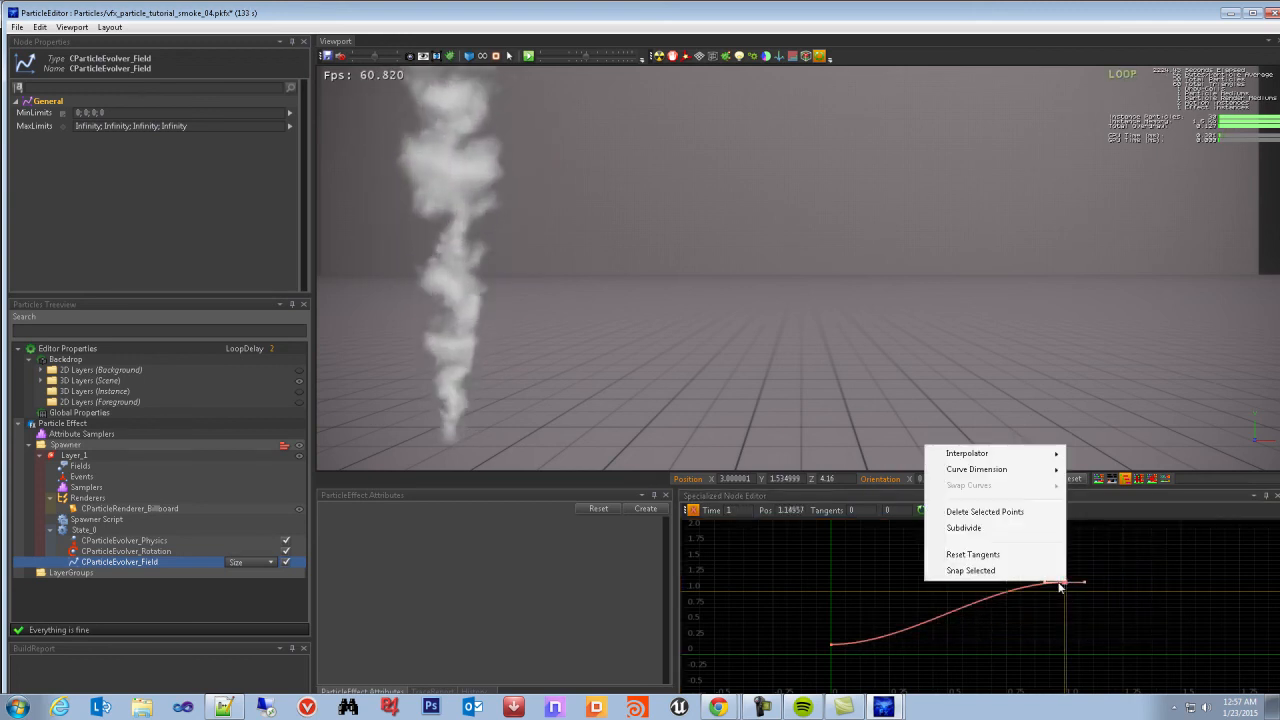
pyautogui.moveTo(1019, 458)
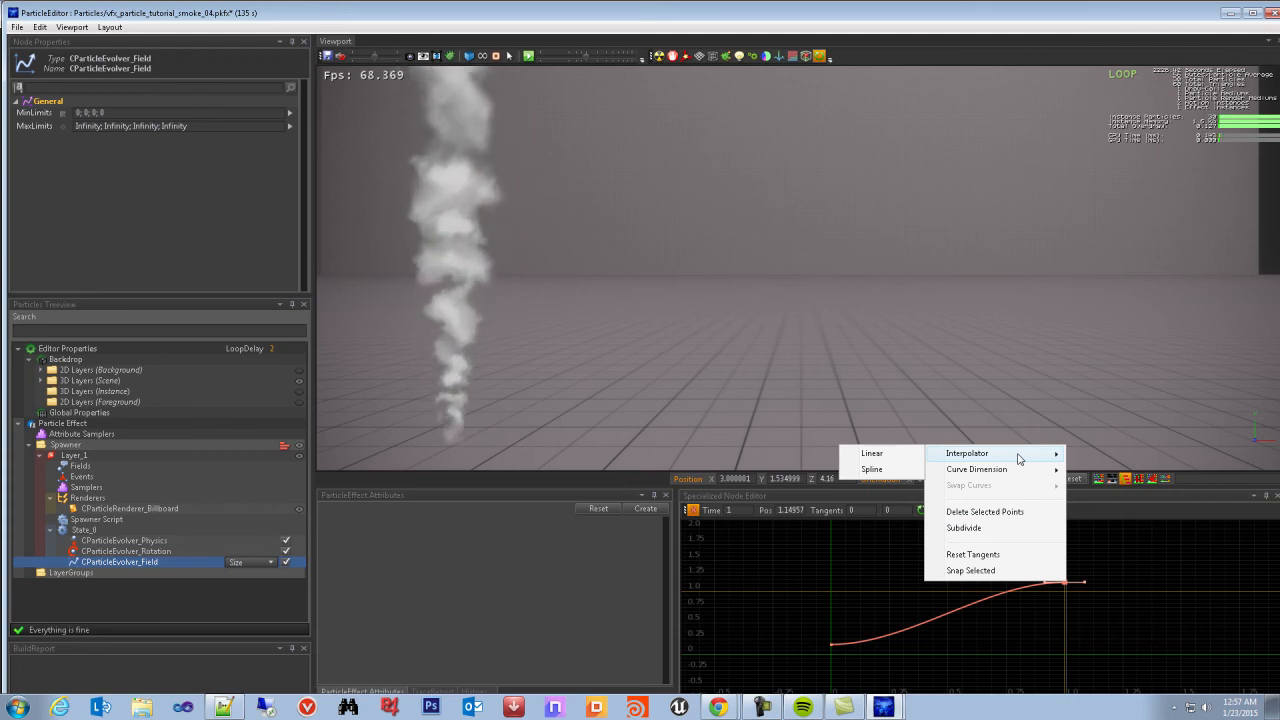
pyautogui.click(872, 454)
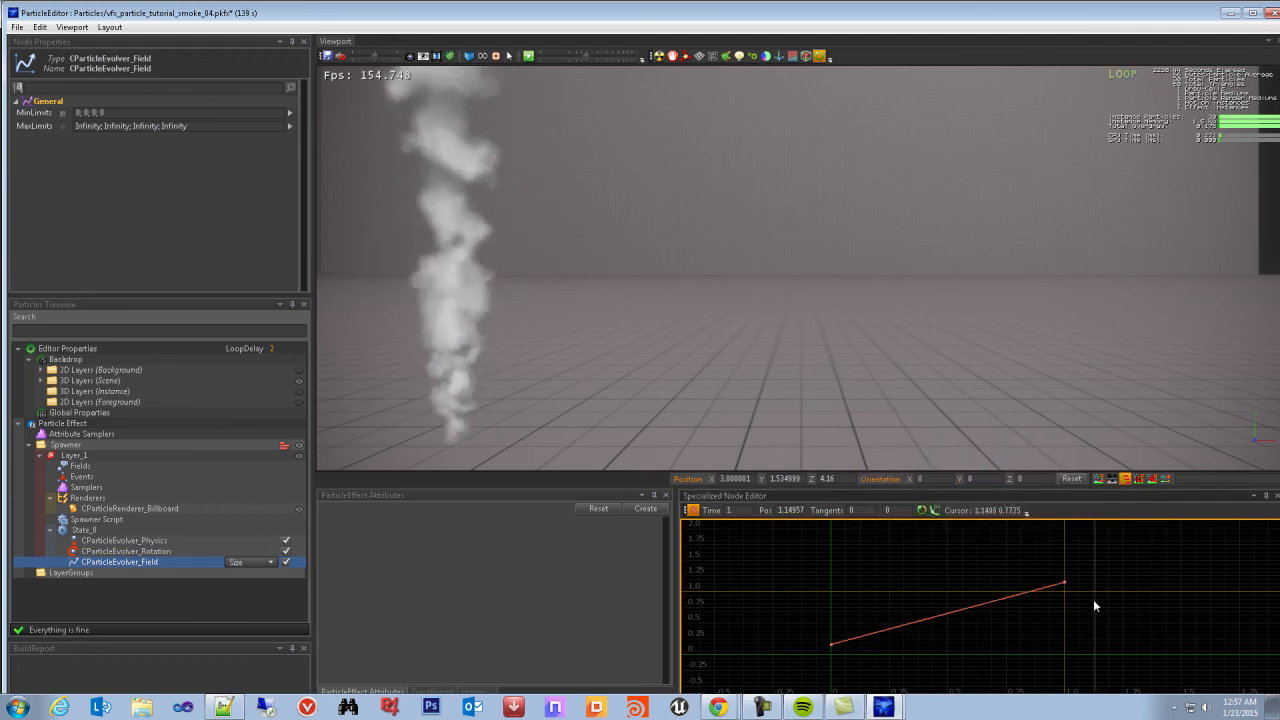
pyautogui.moveTo(796, 570); pyautogui.dragTo(1180, 687)
pyautogui.click(1067, 582)
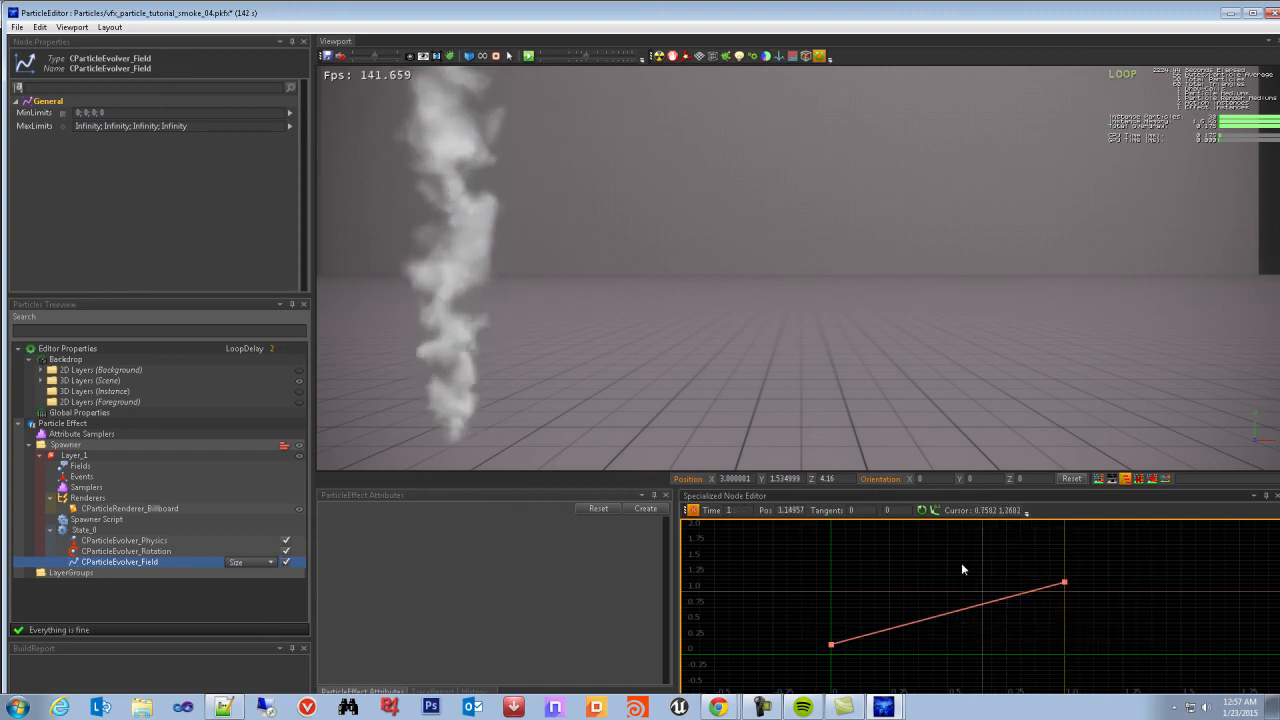
pyautogui.click(692, 511)
pyautogui.click(692, 512)
pyautogui.click(692, 512)
pyautogui.click(692, 512)
pyautogui.click(692, 512)
pyautogui.click(692, 512)
pyautogui.click(692, 512)
pyautogui.click(693, 512)
pyautogui.click(693, 512)
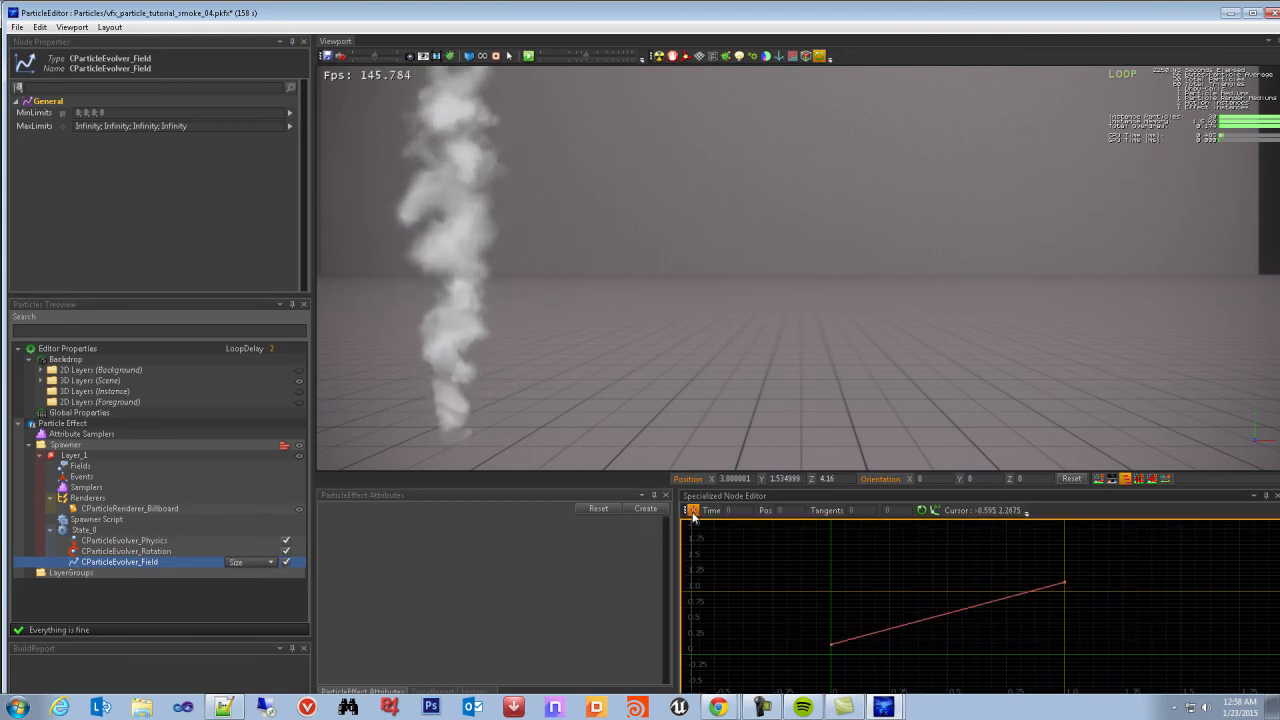
# Raise the Size curve's end key to about 1.28 at time 1 and lower its start key slightly
pyautogui.click(1065, 583)
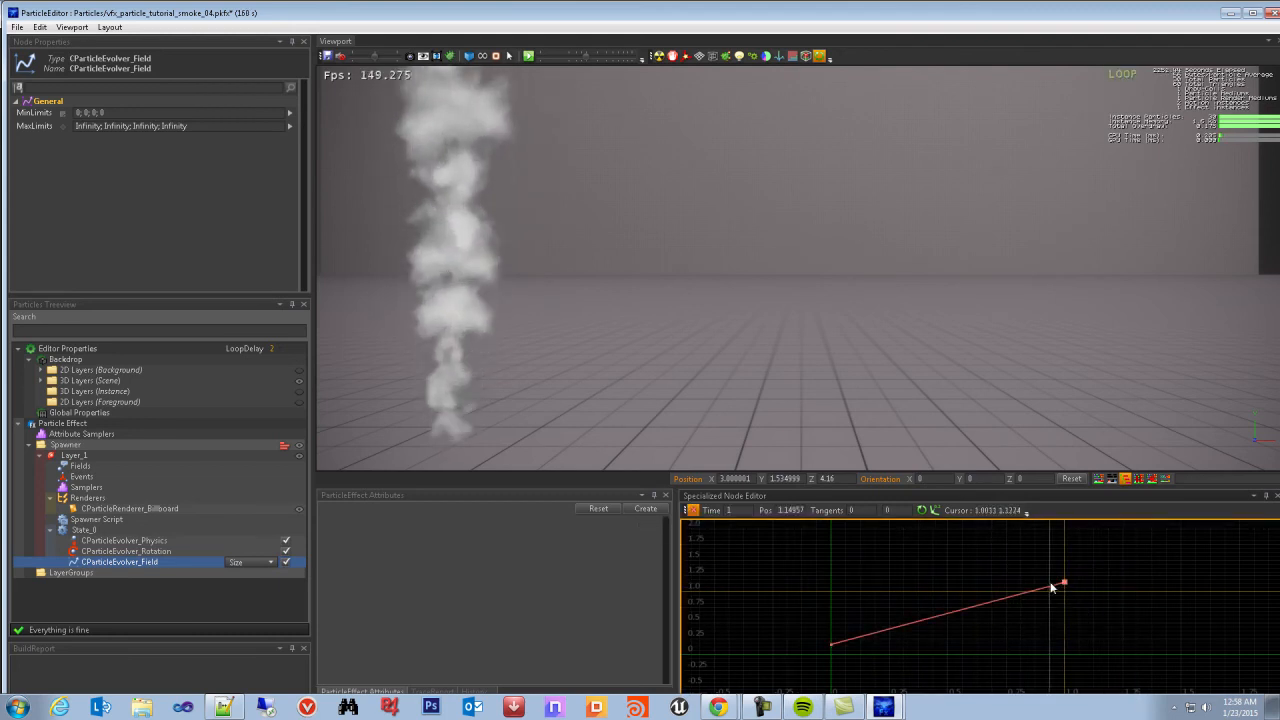
pyautogui.moveTo(1064, 583)
pyautogui.mouseDown()
pyautogui.moveTo(1069, 563)
pyautogui.moveTo(1046, 590)
pyautogui.mouseUp()
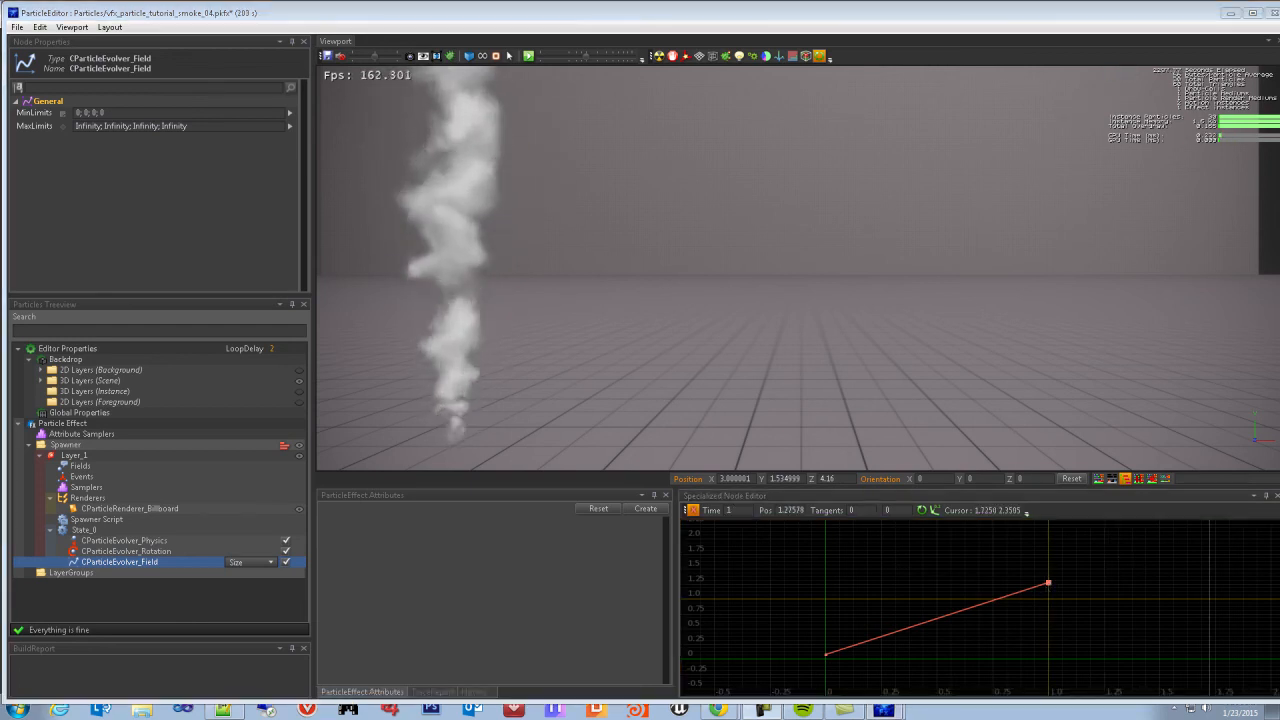
pyautogui.click(998, 566)
# Examine the growing smoke plume from farther back and compare it with the linear Size curve
pyautogui.scroll(-1, 991, 597)
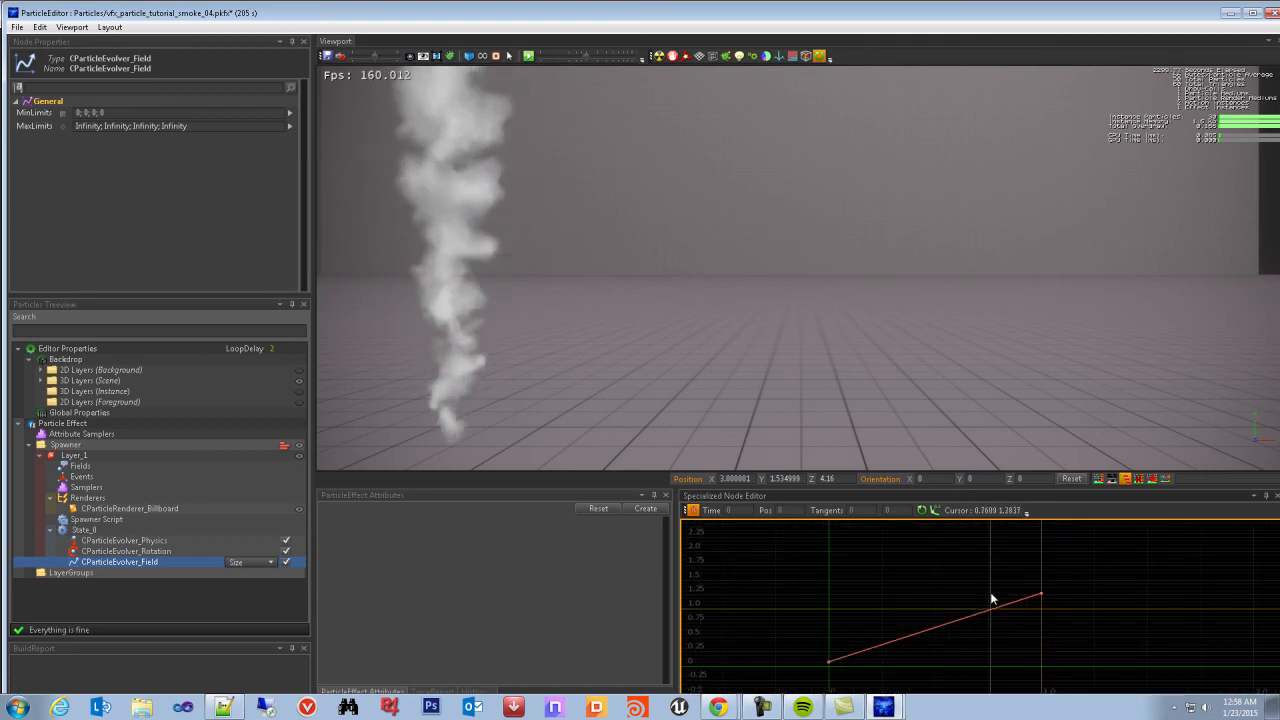
pyautogui.scroll(1, 1000, 597)
pyautogui.moveTo(1000, 597); pyautogui.dragTo(1004, 585, button='middle')
pyautogui.scroll(-3, 504, 356)
pyautogui.moveTo(532, 393); pyautogui.dragTo(651, 351, button='middle')
pyautogui.scroll(3, 554, 390)
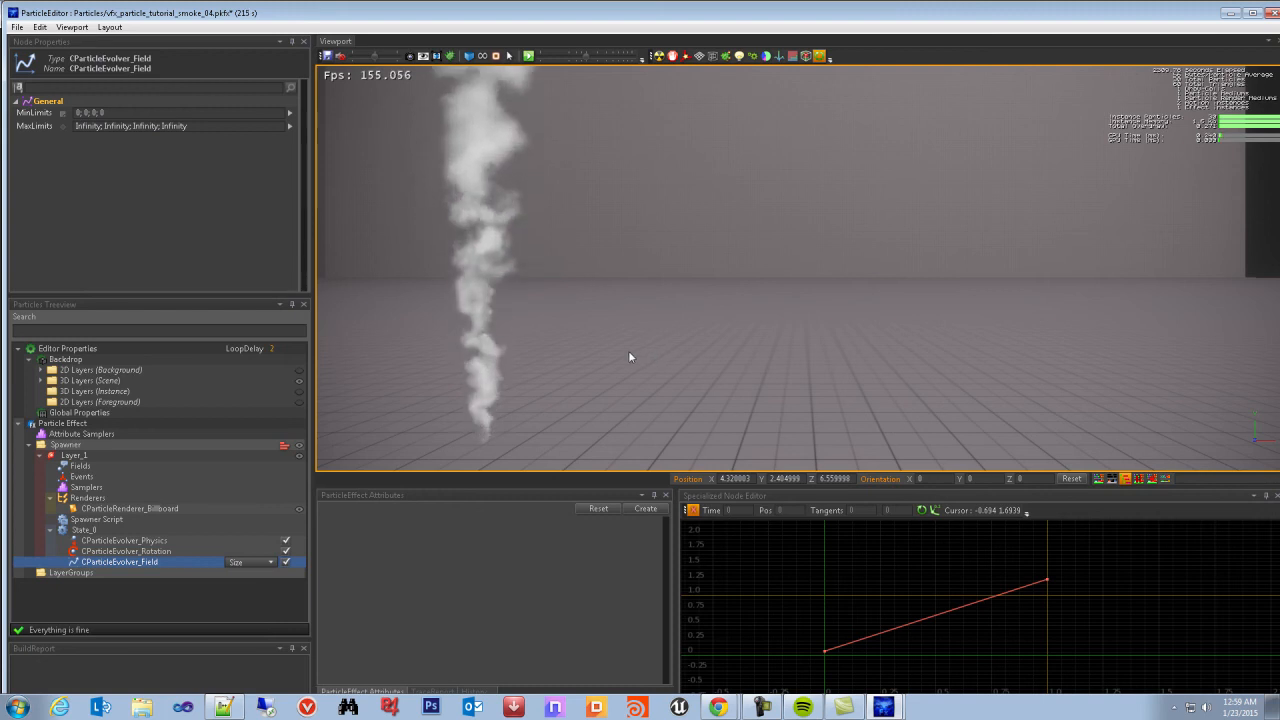
pyautogui.scroll(-5, 585, 331)
pyautogui.moveTo(766, 278); pyautogui.dragTo(646, 387, button='middle')
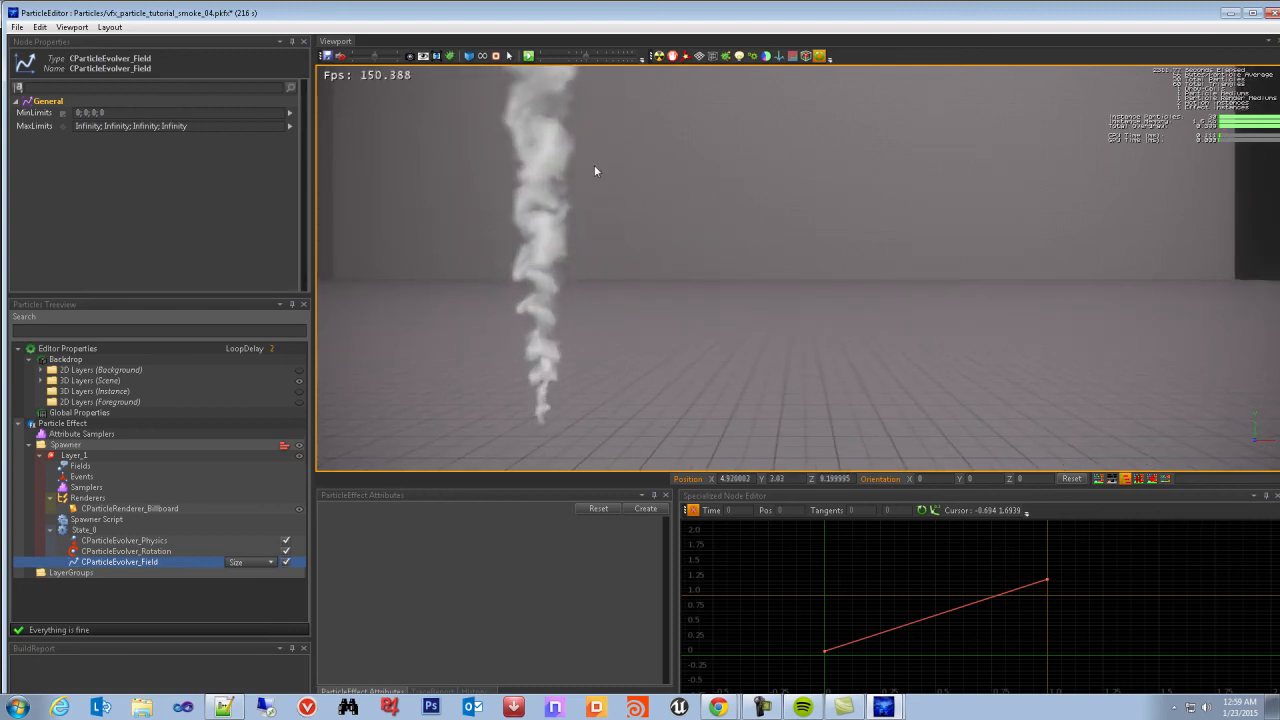
pyautogui.click(1047, 580)
pyautogui.moveTo(1036, 618); pyautogui.dragTo(1002, 583, button='middle')
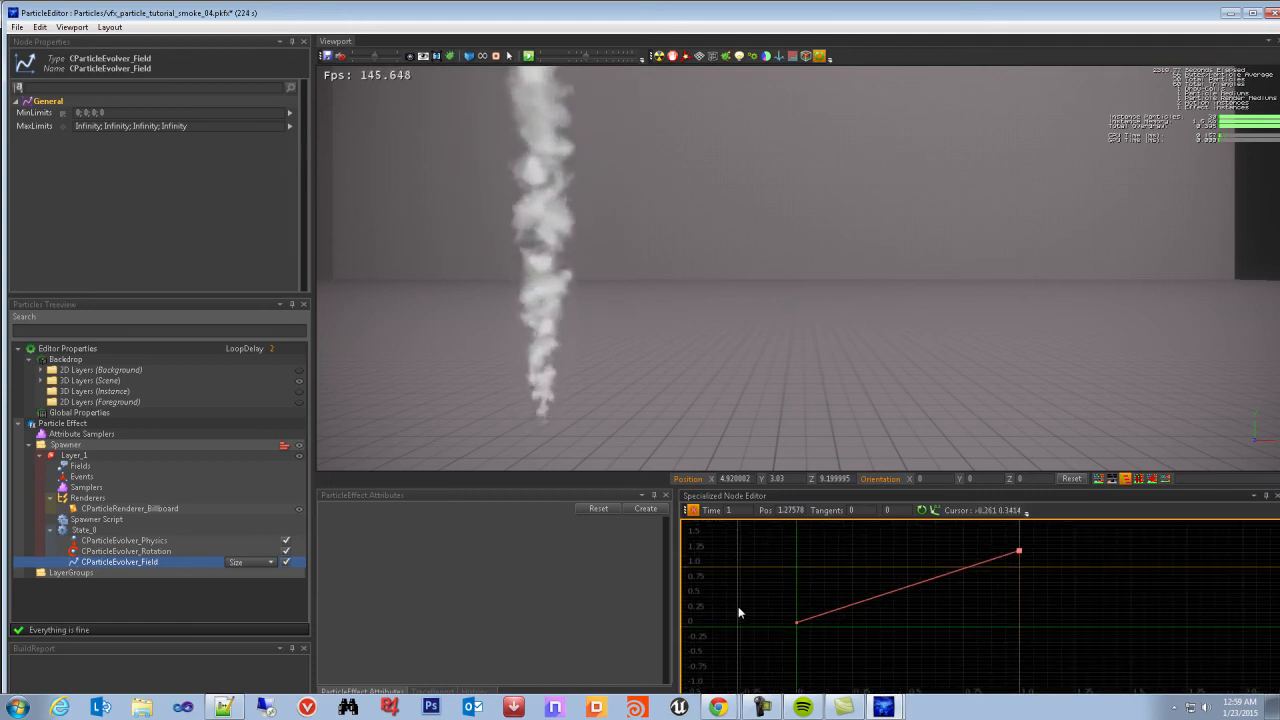
pyautogui.click(84, 530)
pyautogui.rightClick(84, 531)
pyautogui.moveTo(162, 620)
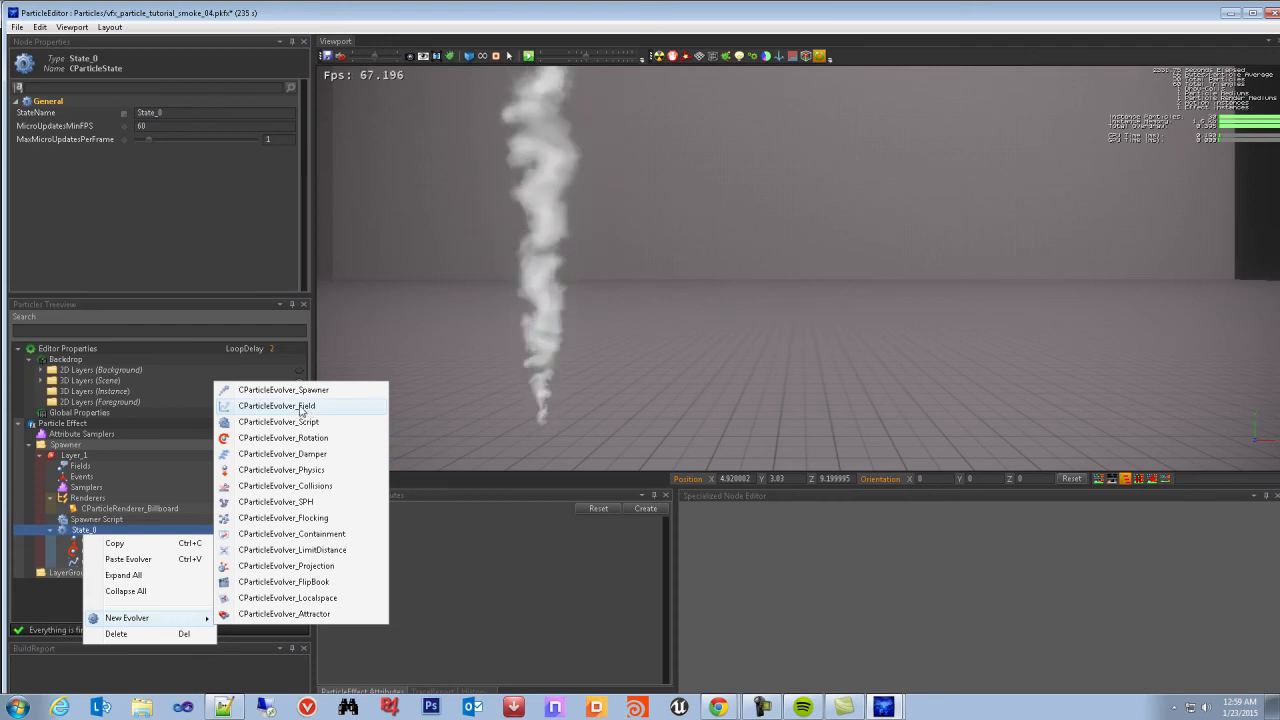
pyautogui.click(309, 407)
# Review the Spawner Script, the Rotation evolver and the list of particle fields on Layer_1
pyautogui.click(100, 519)
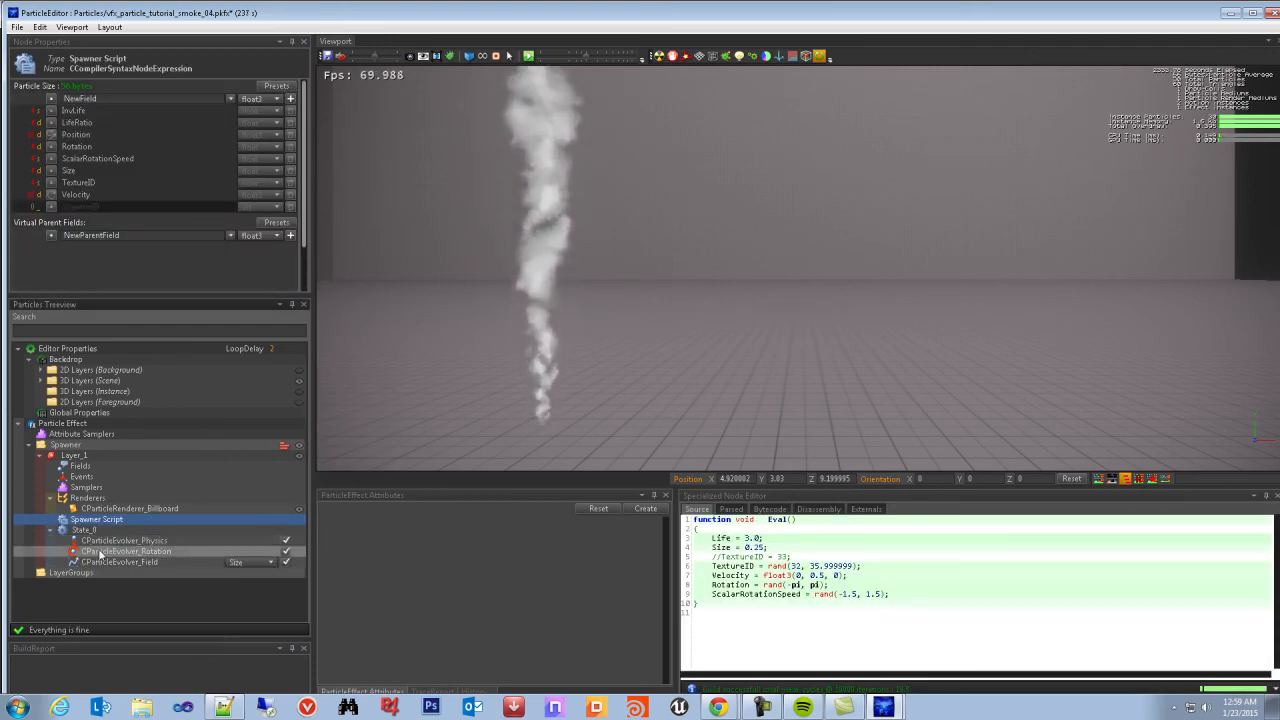
pyautogui.click(107, 551)
pyautogui.click(102, 466)
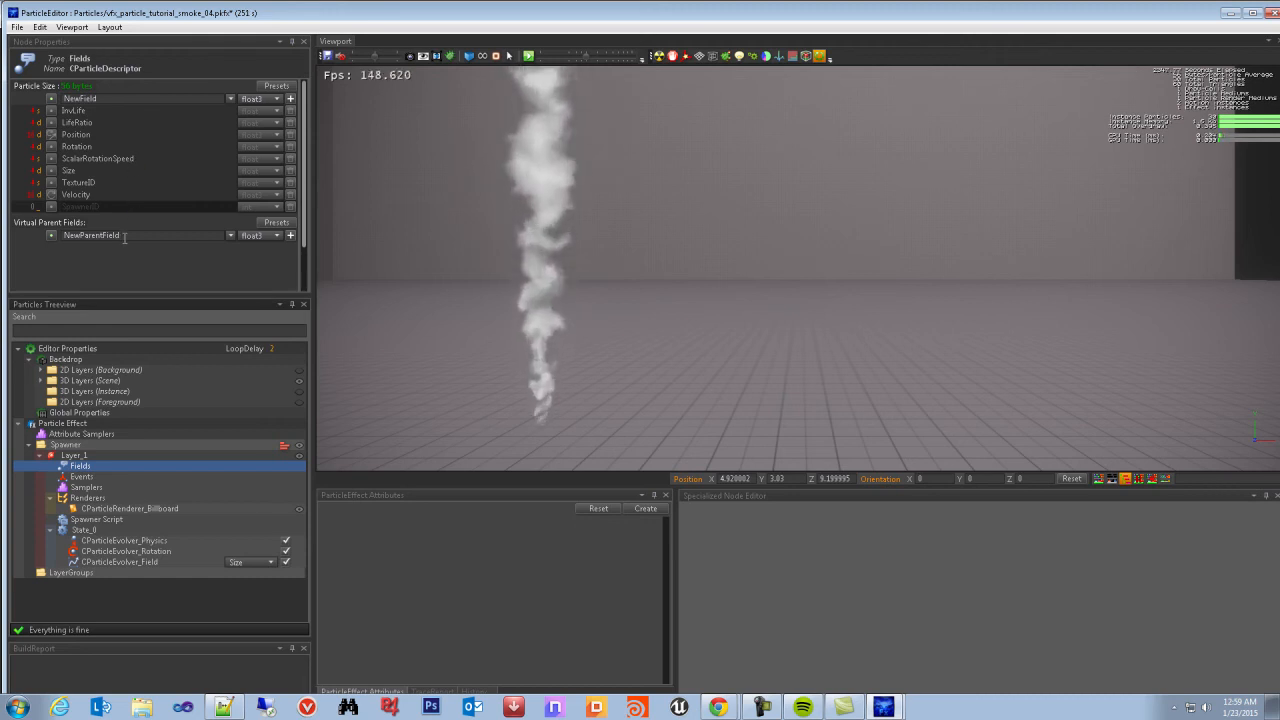
# Add a second CParticleEvolver_Field to State_0 and check which particle fields it can be assigned to
pyautogui.click(90, 531)
pyautogui.rightClick(95, 533)
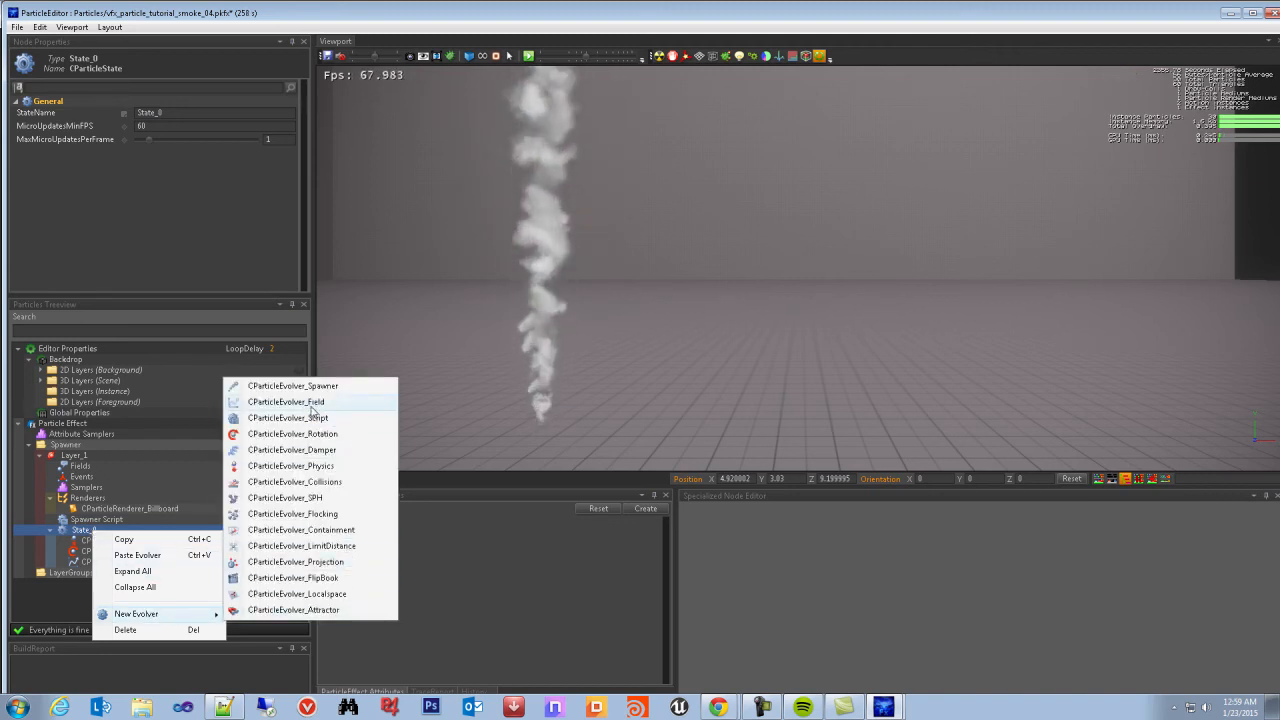
pyautogui.click(311, 404)
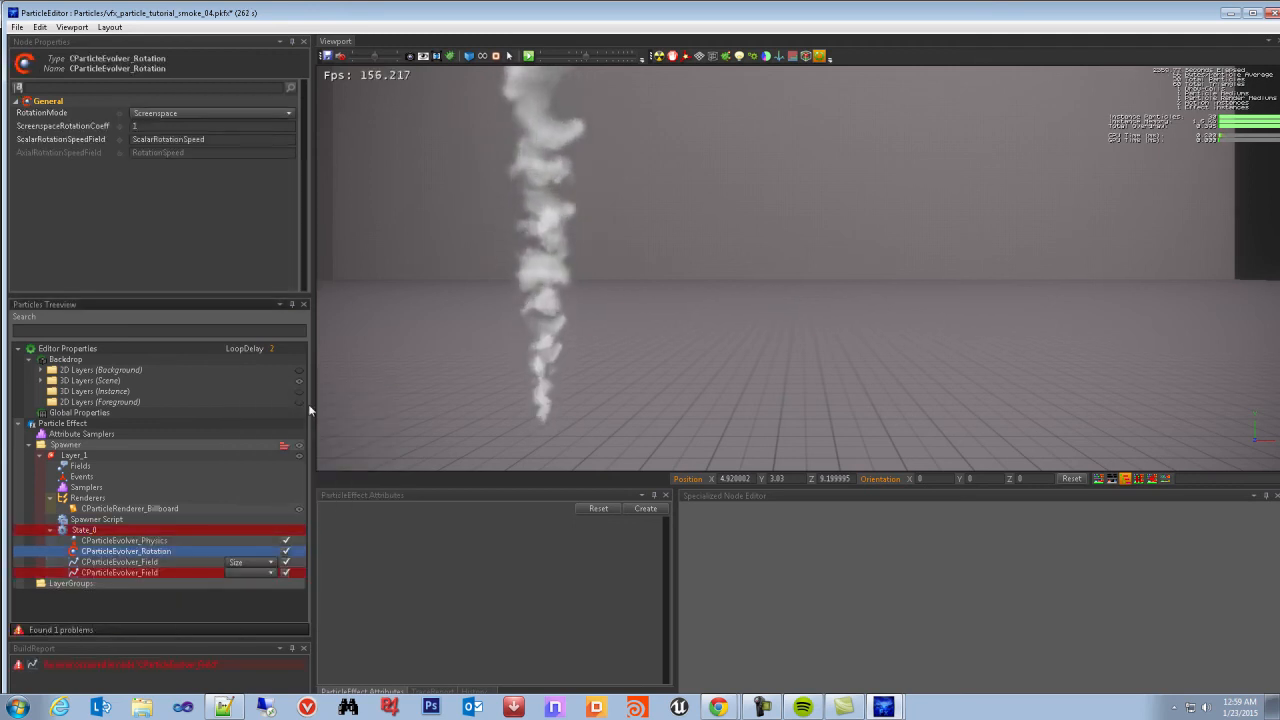
pyautogui.click(257, 573)
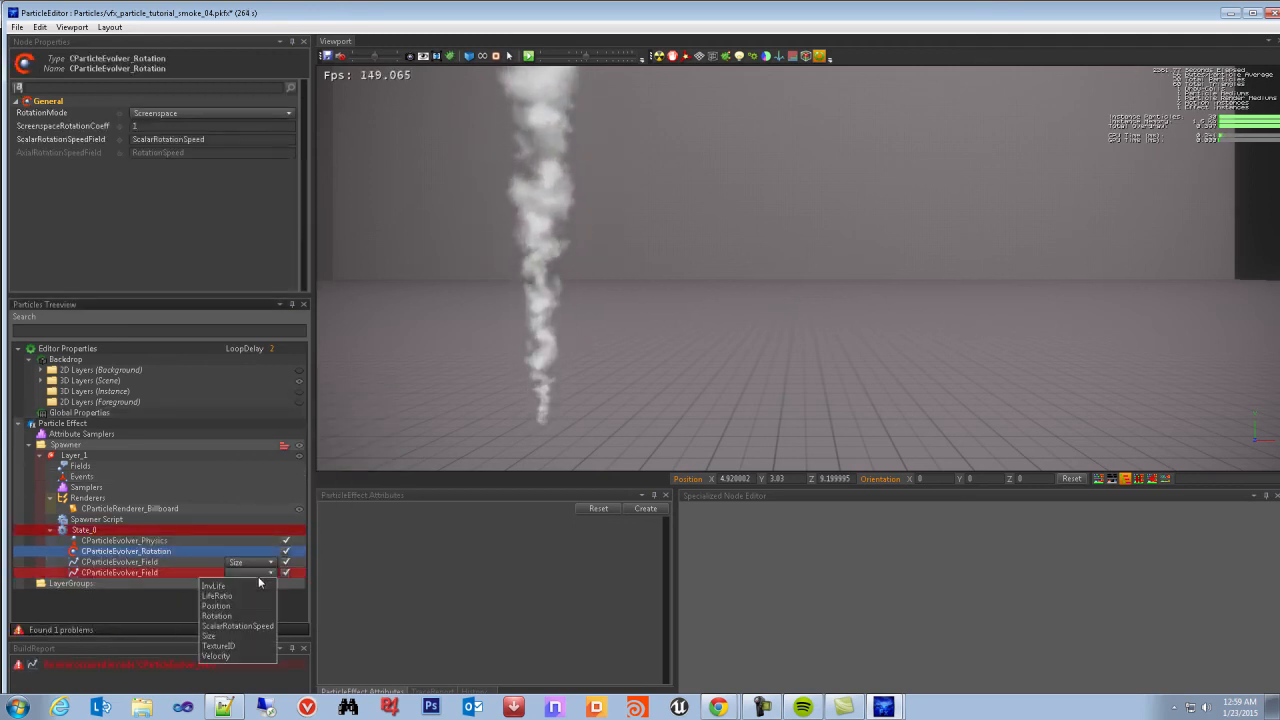
pyautogui.click(258, 576)
pyautogui.click(255, 573)
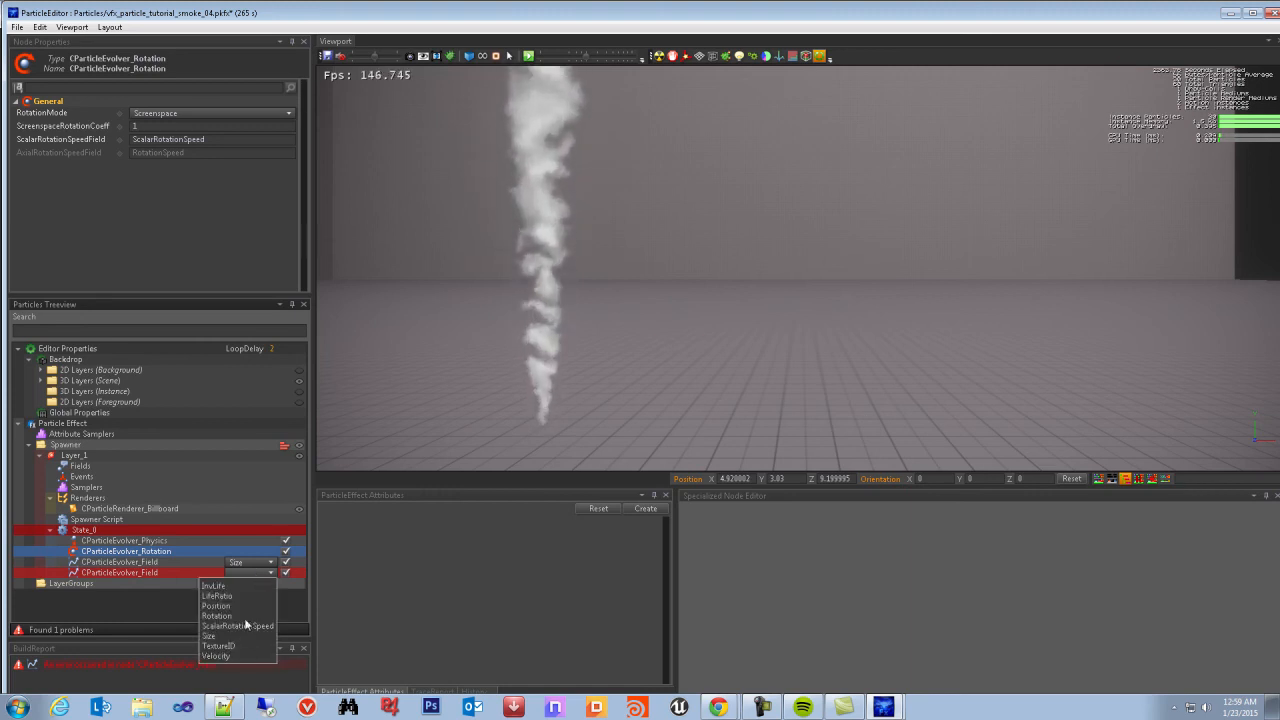
pyautogui.click(141, 572)
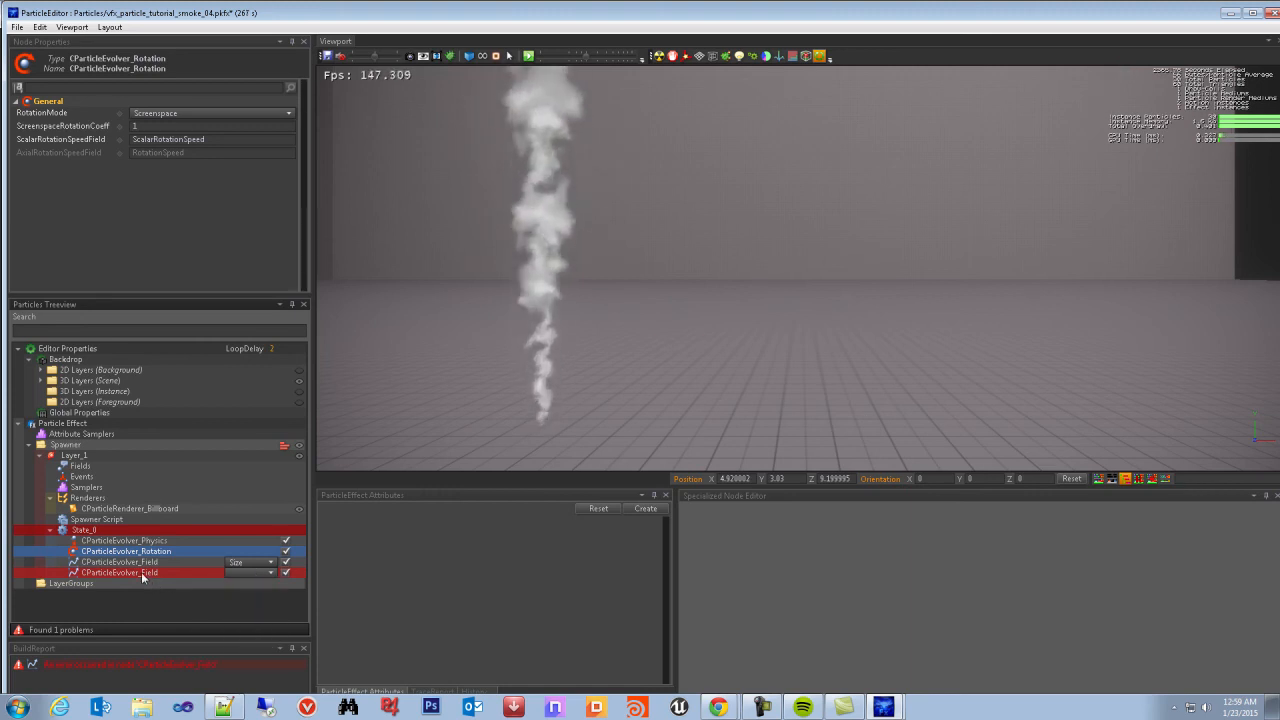
# Add a Color particle field of type float4 with no transform filter to Layer_1
pyautogui.click(82, 467)
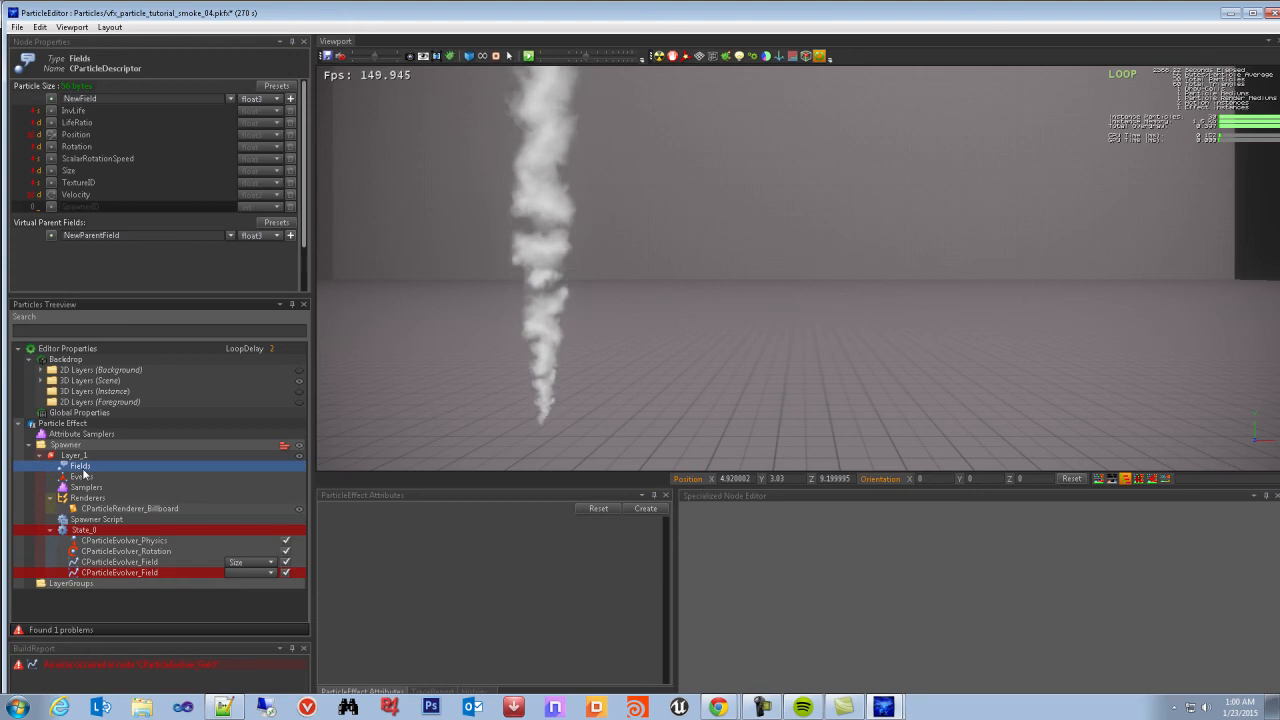
pyautogui.click(290, 98)
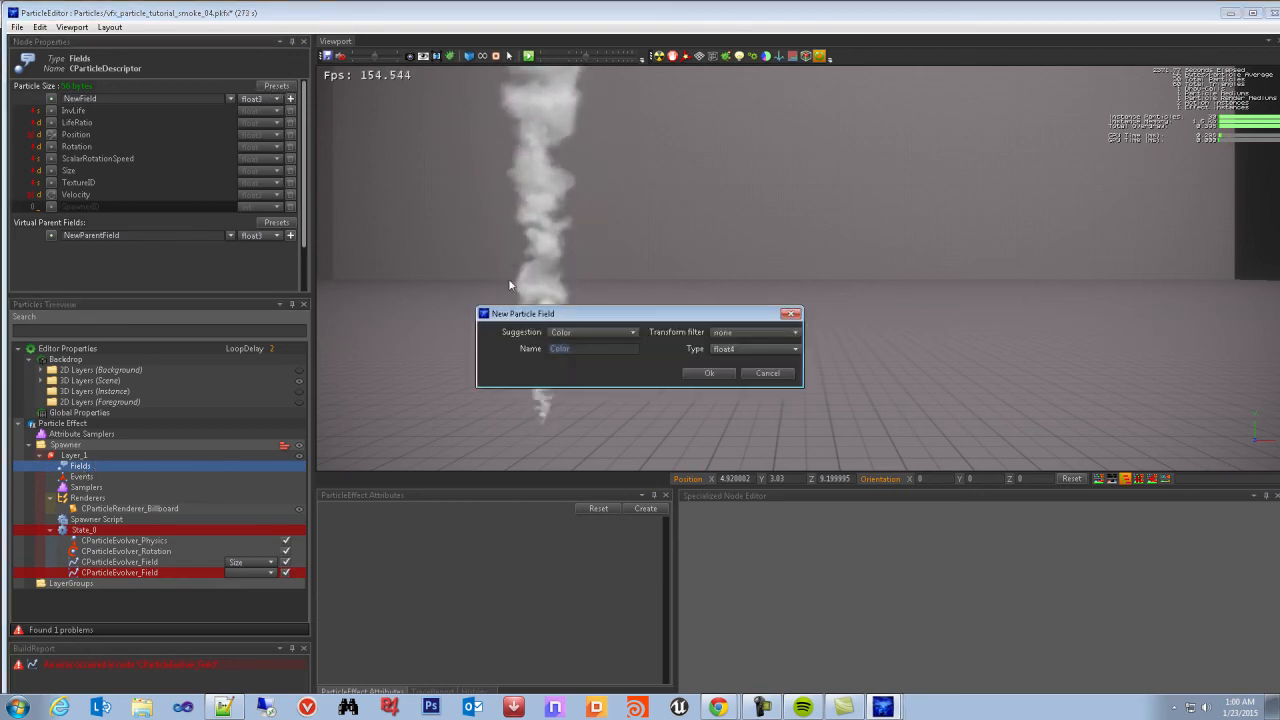
pyautogui.moveTo(587, 318); pyautogui.dragTo(459, 248)
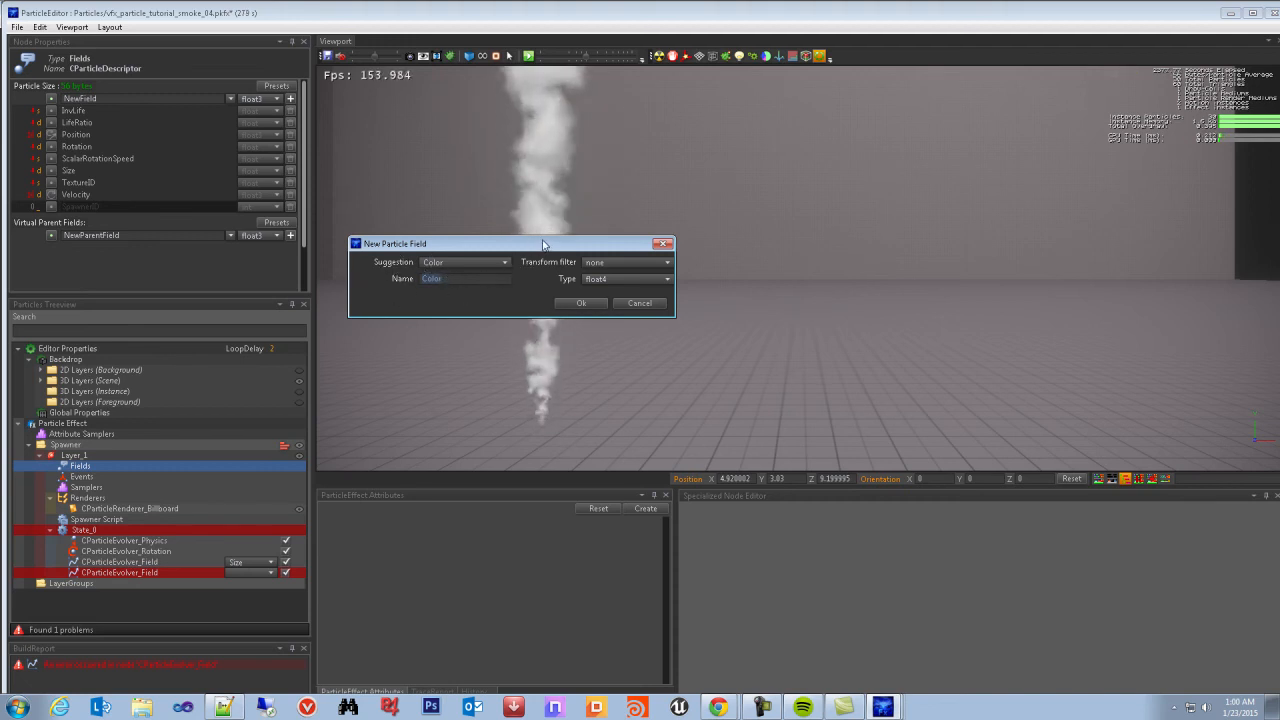
pyautogui.moveTo(542, 248); pyautogui.dragTo(534, 244)
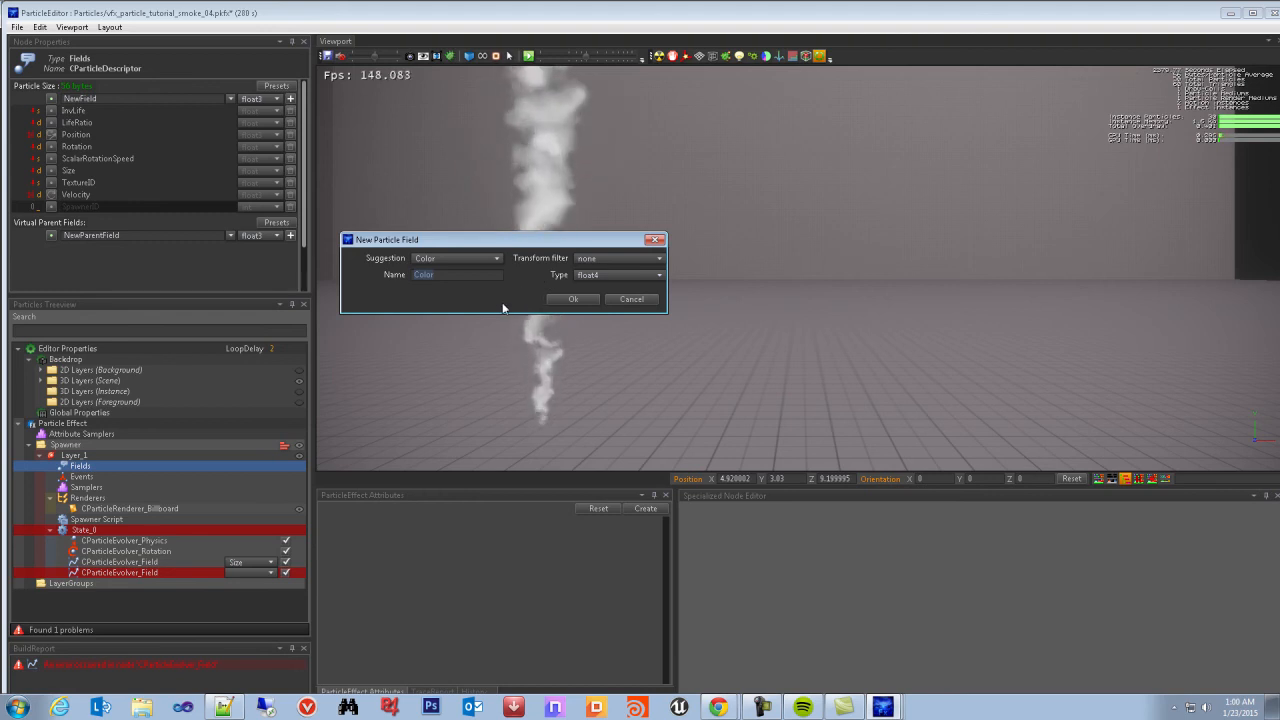
pyautogui.click(567, 300)
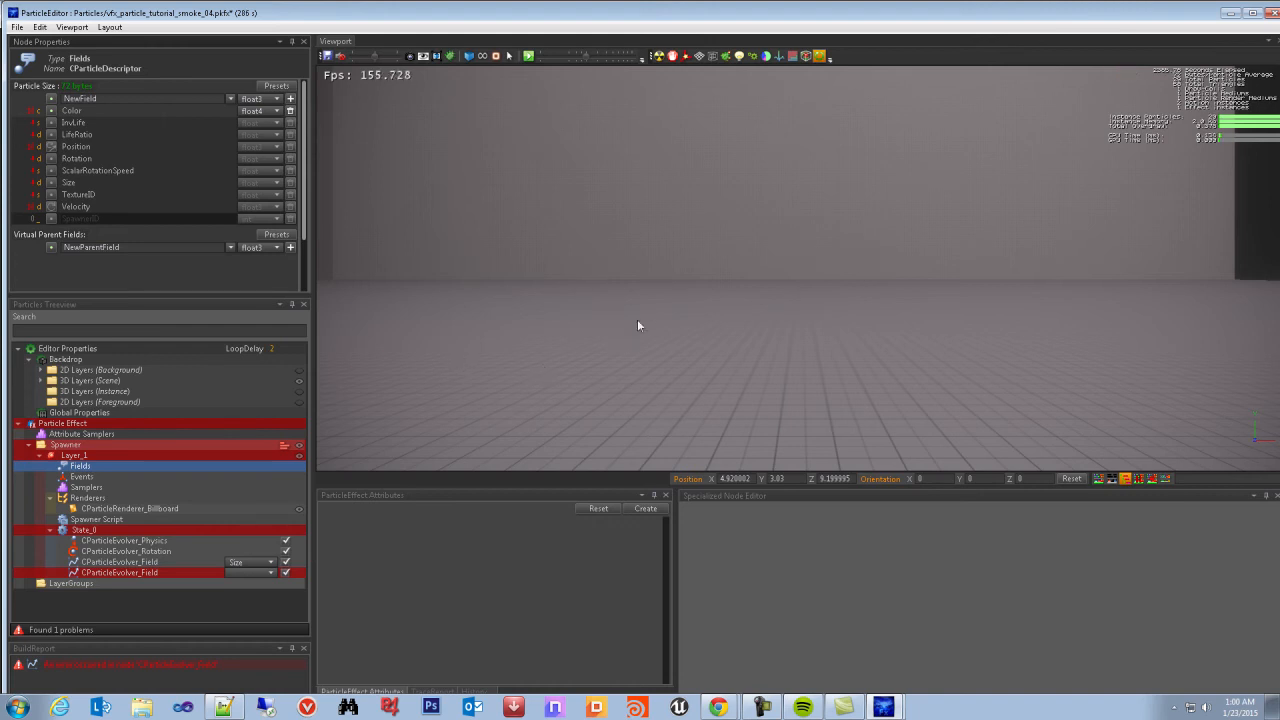
# Assign the second CParticleEvolver_Field in State_0 to the Color field
pyautogui.click(151, 565)
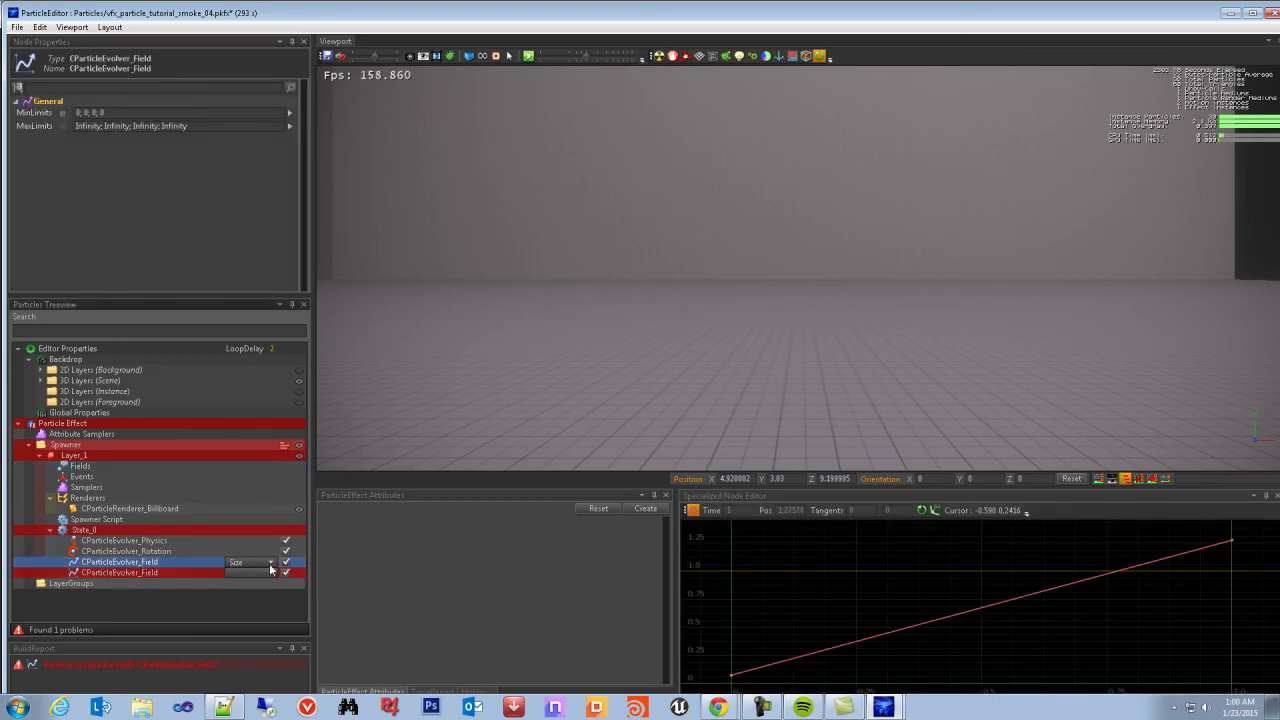
pyautogui.click(228, 572)
pyautogui.click(252, 566)
pyautogui.click(152, 574)
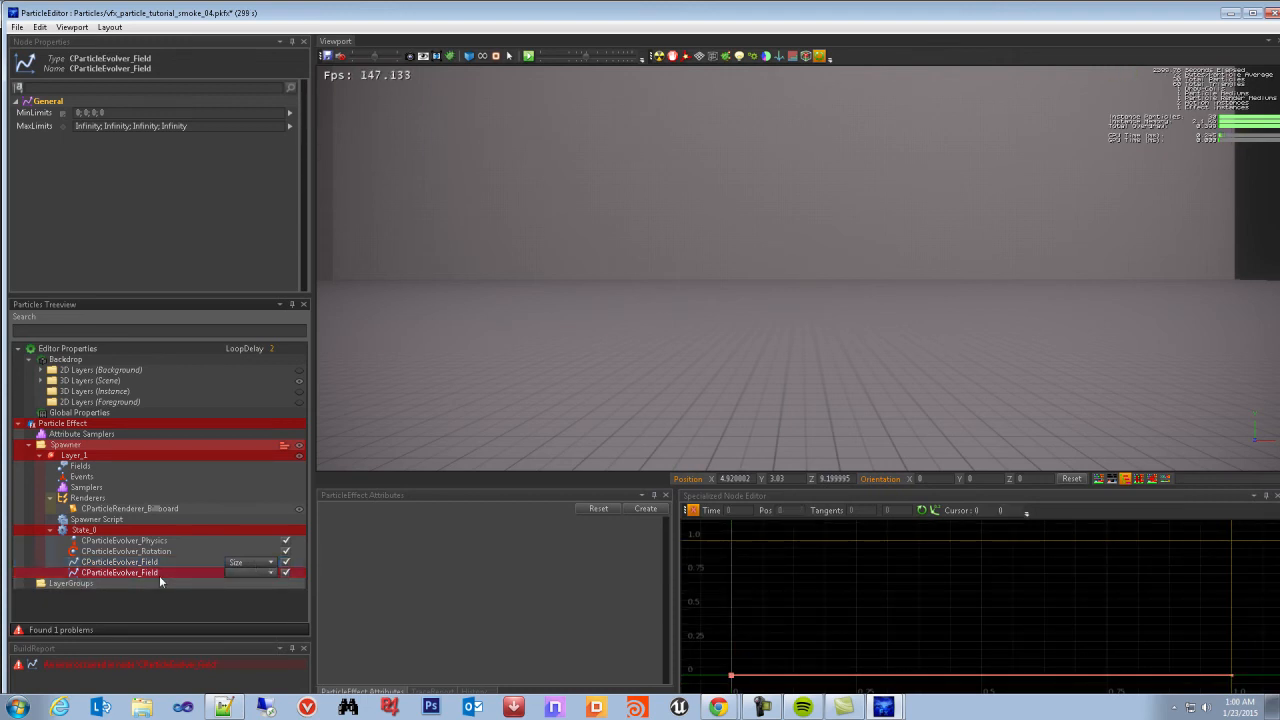
pyautogui.click(253, 573)
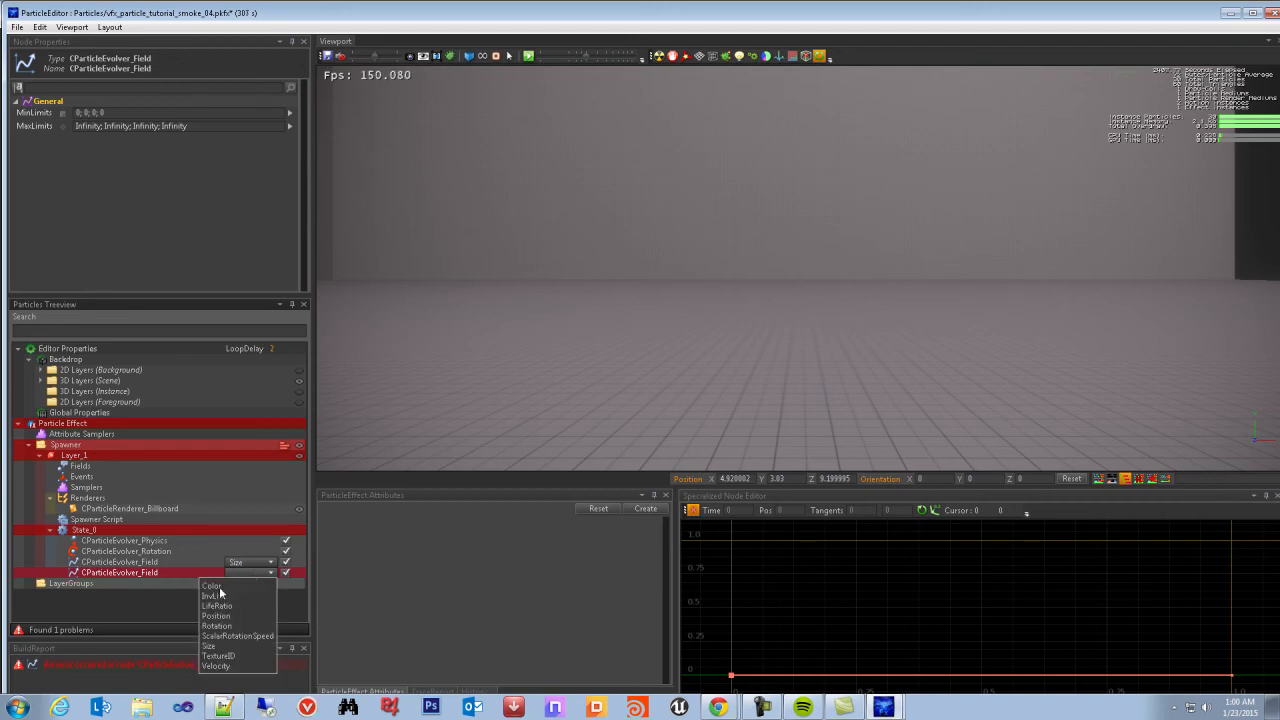
pyautogui.click(219, 586)
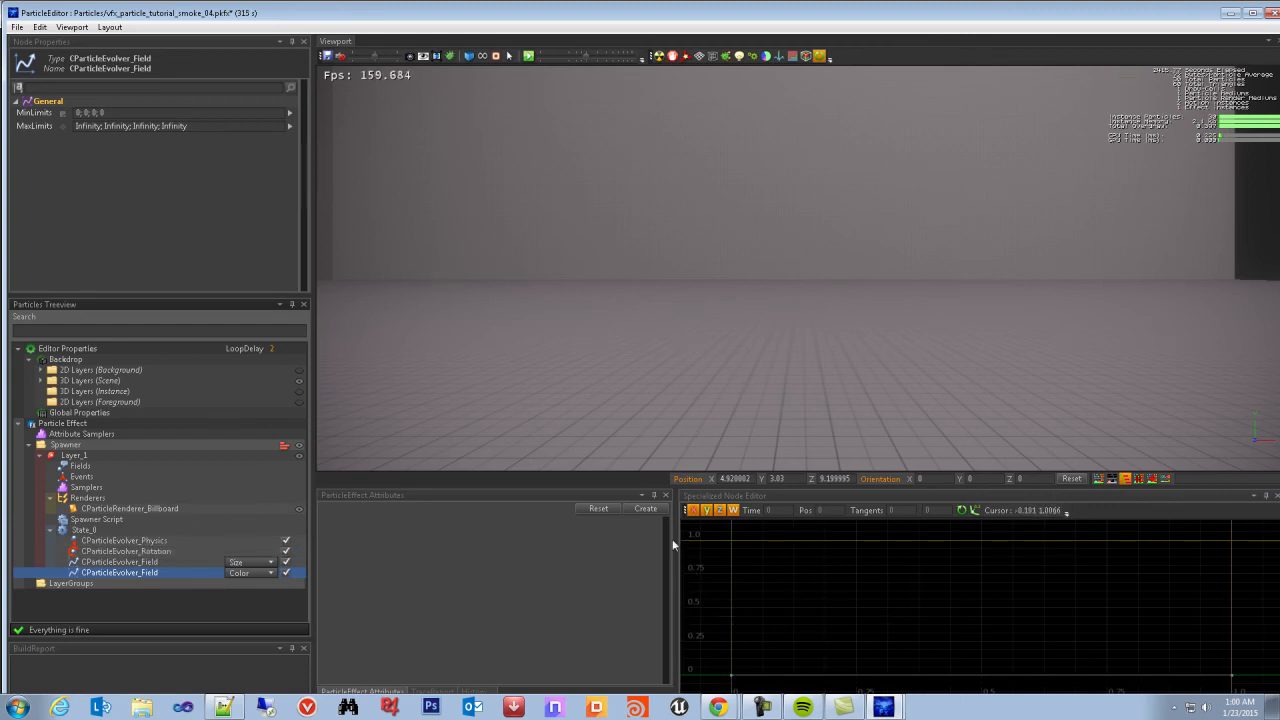
# Widen the curve editor and compare the Color evolver's curve channels with the Color field's type on Layer_1
pyautogui.moveTo(668, 540); pyautogui.dragTo(601, 545)
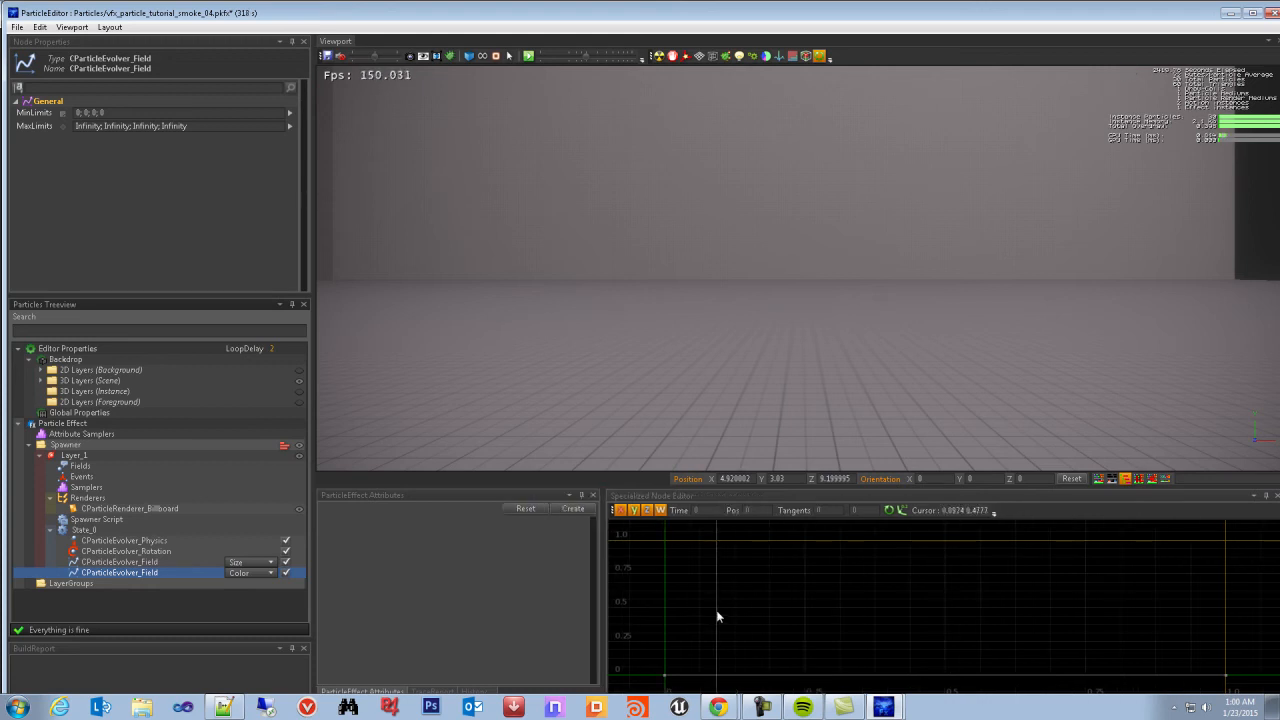
pyautogui.moveTo(970, 628); pyautogui.dragTo(966, 614, button='middle')
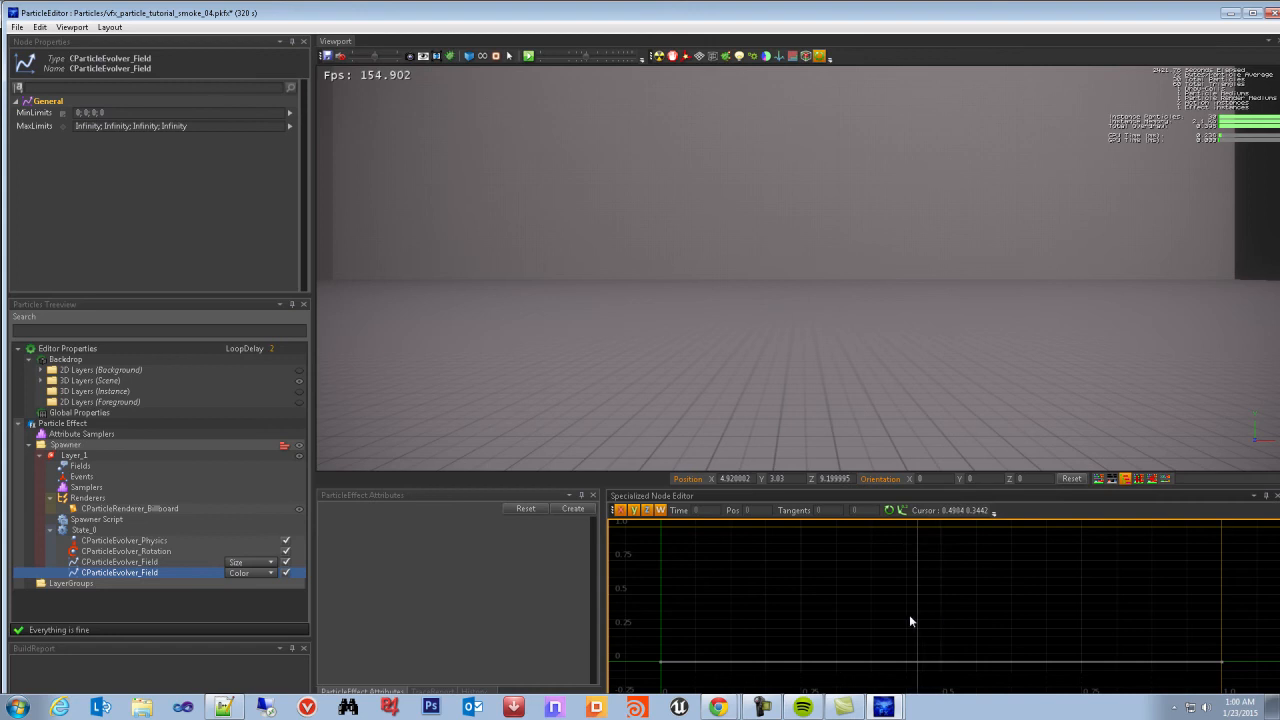
pyautogui.scroll(-1, 840, 623)
pyautogui.moveTo(858, 620); pyautogui.dragTo(853, 593, button='middle')
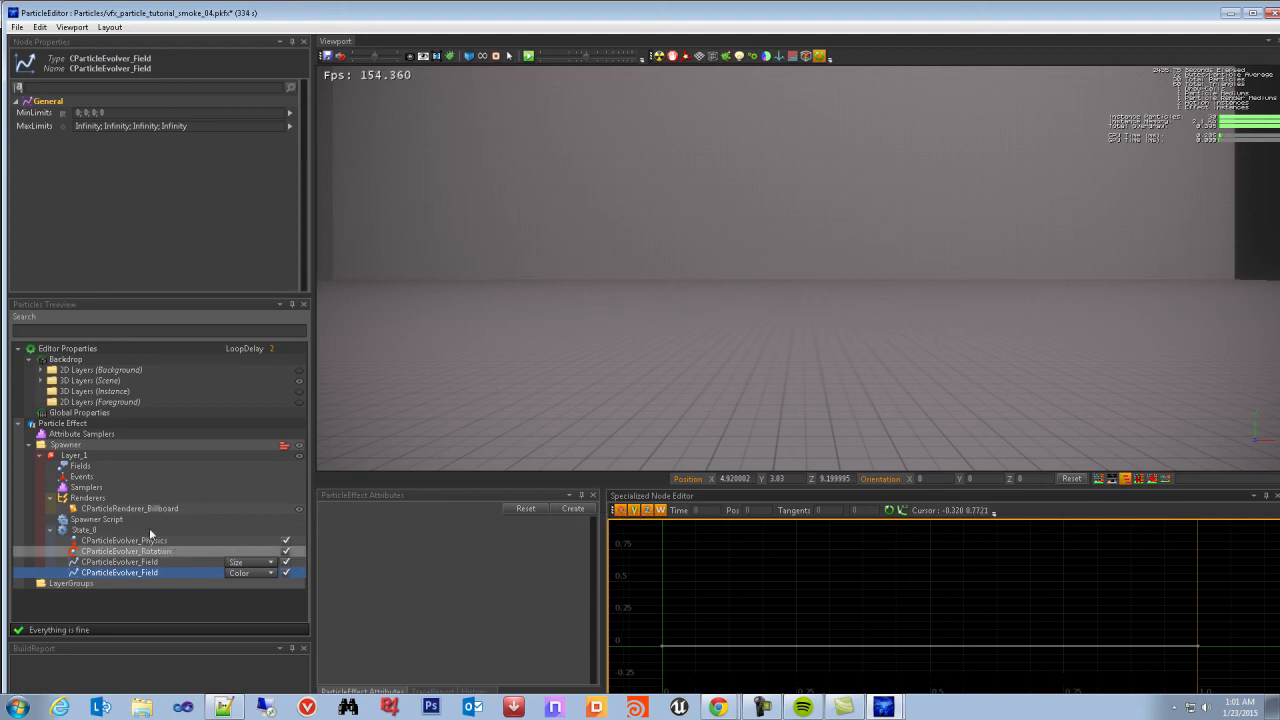
pyautogui.click(80, 466)
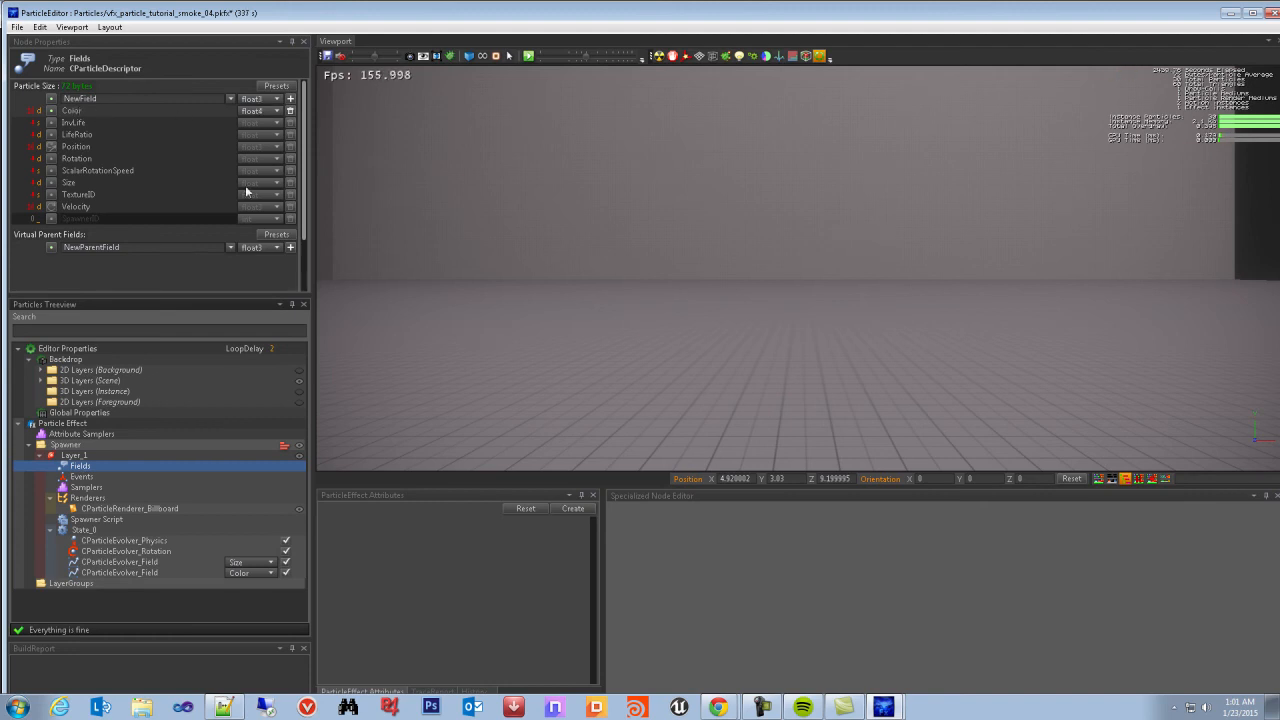
pyautogui.click(150, 573)
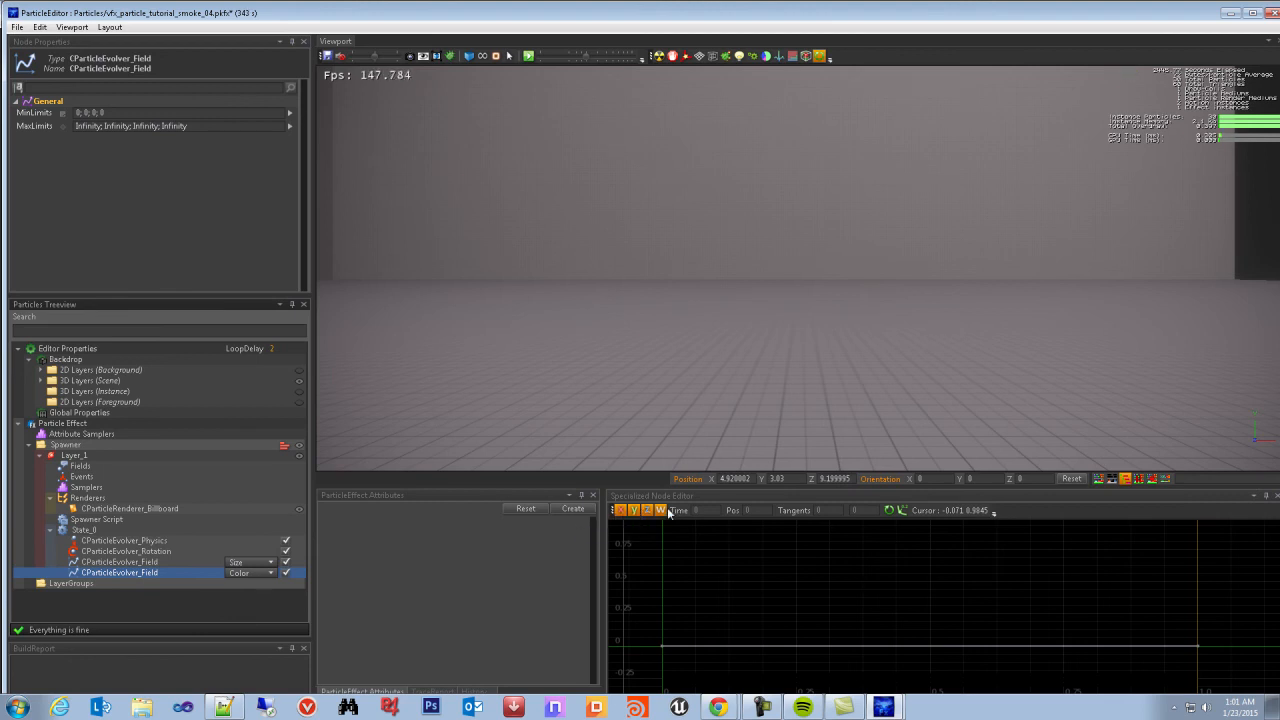
# Raise the start and end keys of all four Color channels together to about 0.28
pyautogui.moveTo(653, 612); pyautogui.dragTo(1238, 672)
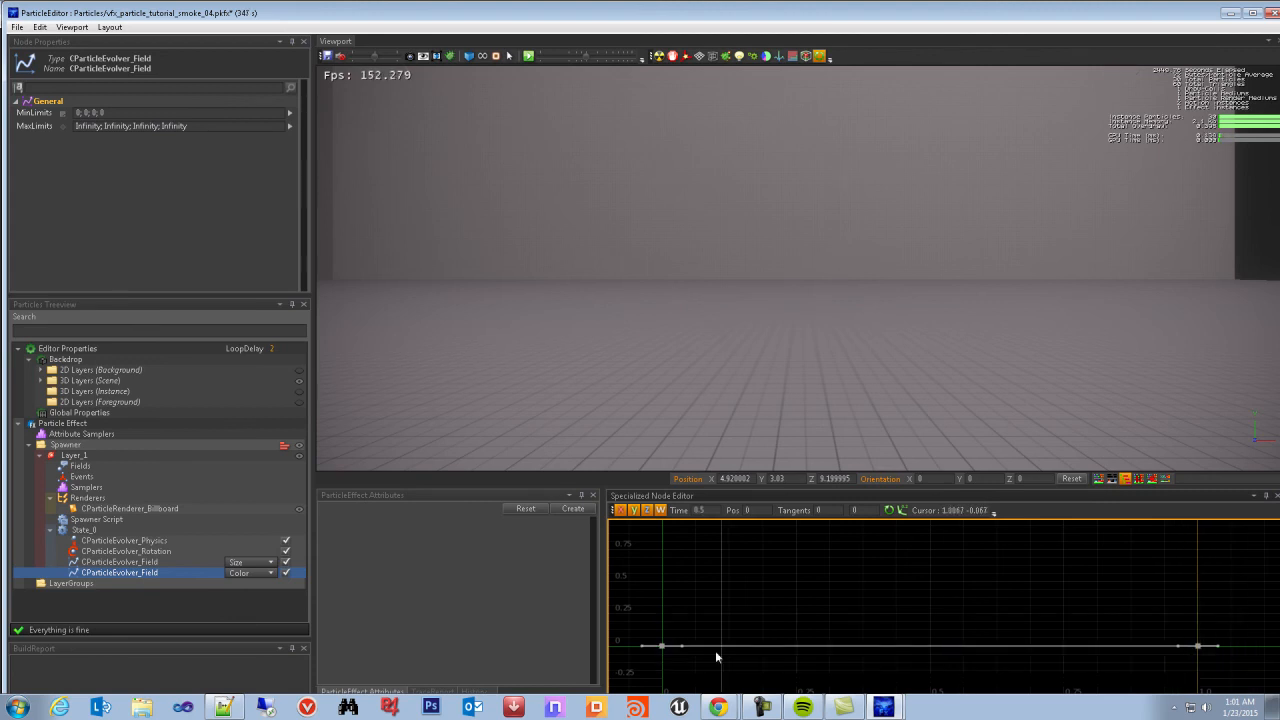
pyautogui.click(720, 606)
pyautogui.scroll(1, 900, 568)
pyautogui.scroll(-1, 857, 620)
pyautogui.scroll(-1, 976, 622)
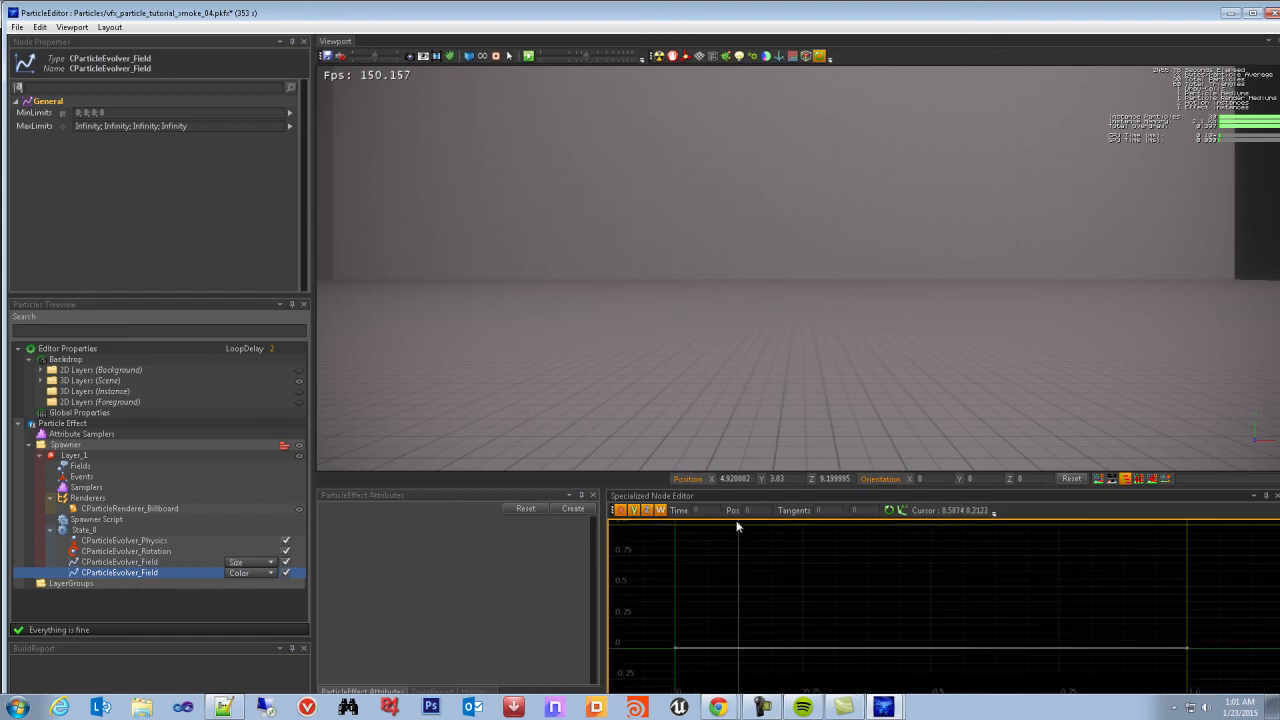
pyautogui.moveTo(661, 615); pyautogui.dragTo(1040, 648)
pyautogui.moveTo(662, 655); pyautogui.dragTo(1220, 598)
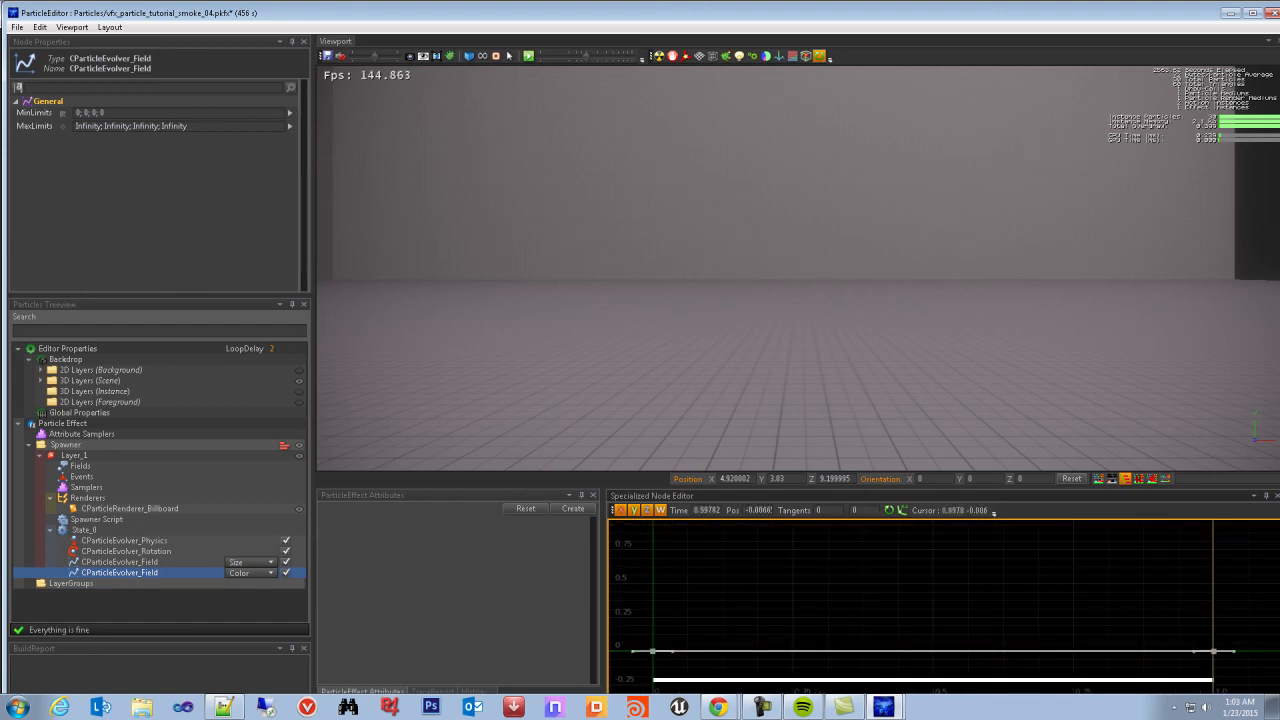
pyautogui.moveTo(1213, 651); pyautogui.dragTo(1195, 613)
pyautogui.moveTo(635, 585); pyautogui.dragTo(1236, 632)
# Recolor the selected Color keys to a bright orange, #47E64B0F, with the color picker
pyautogui.doubleClick(950, 616)
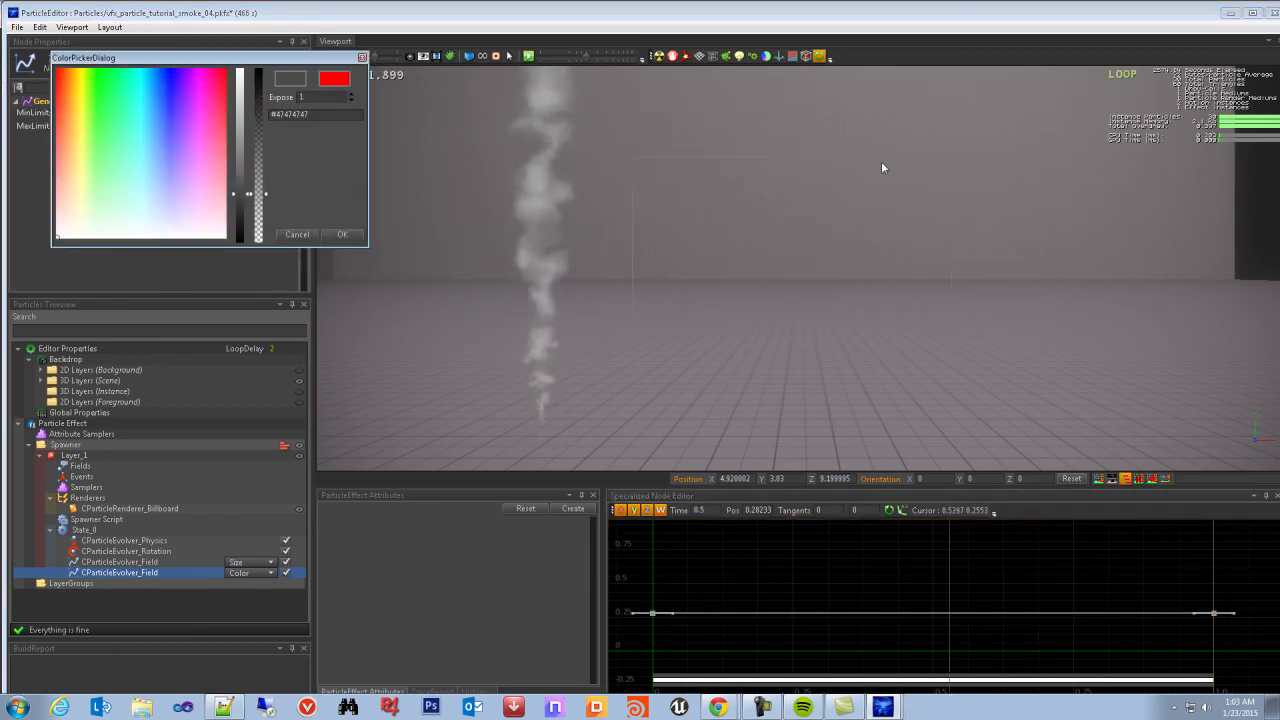
pyautogui.moveTo(636, 164); pyautogui.dragTo(641, 143)
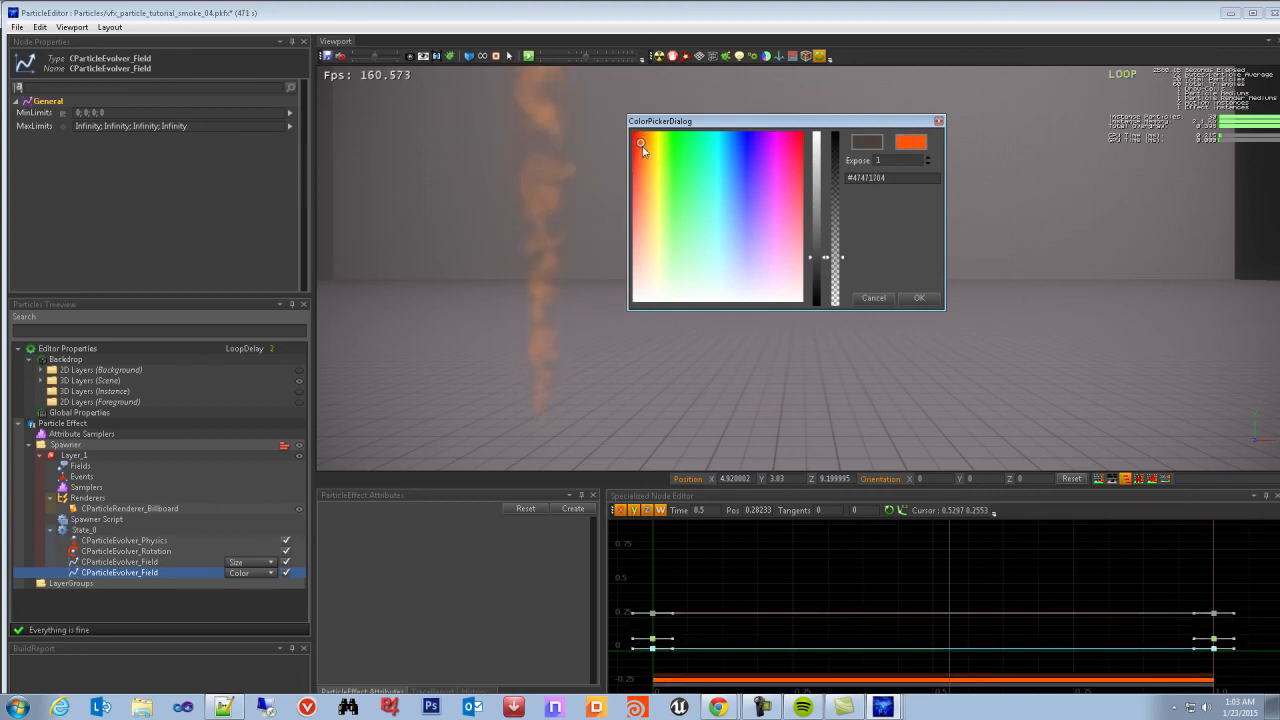
pyautogui.moveTo(818, 258); pyautogui.dragTo(805, 152)
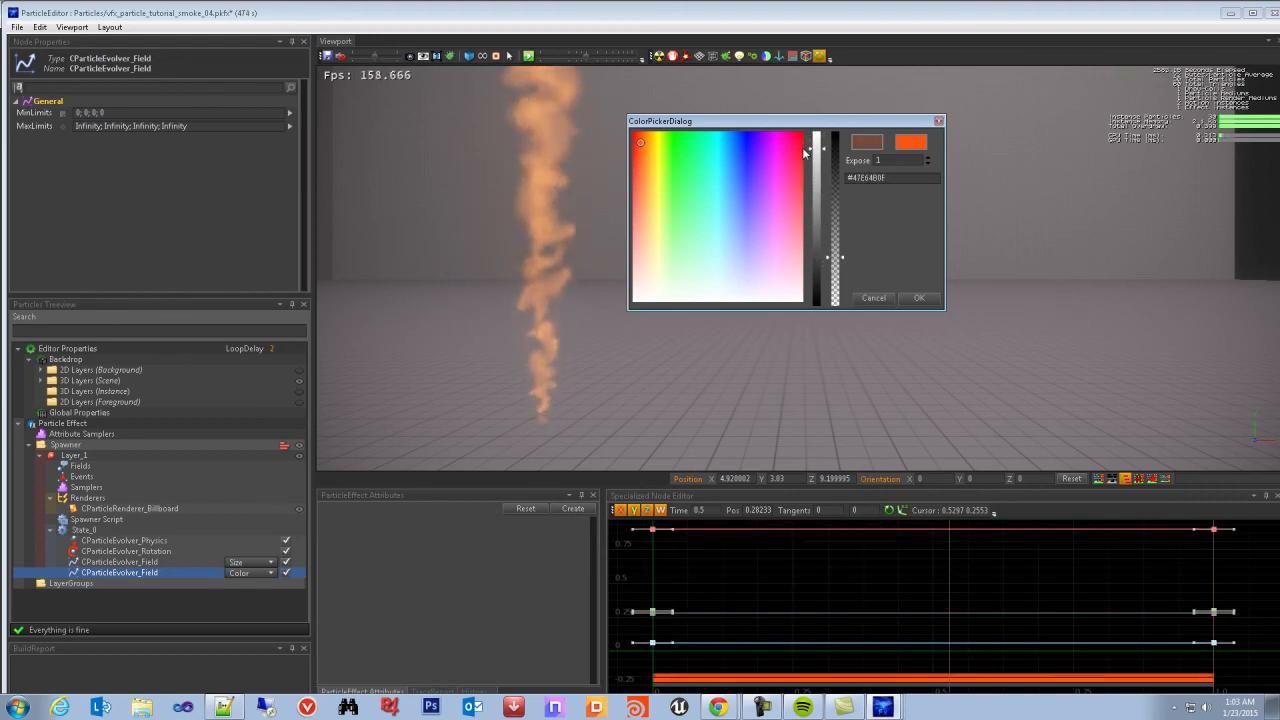
pyautogui.click(920, 300)
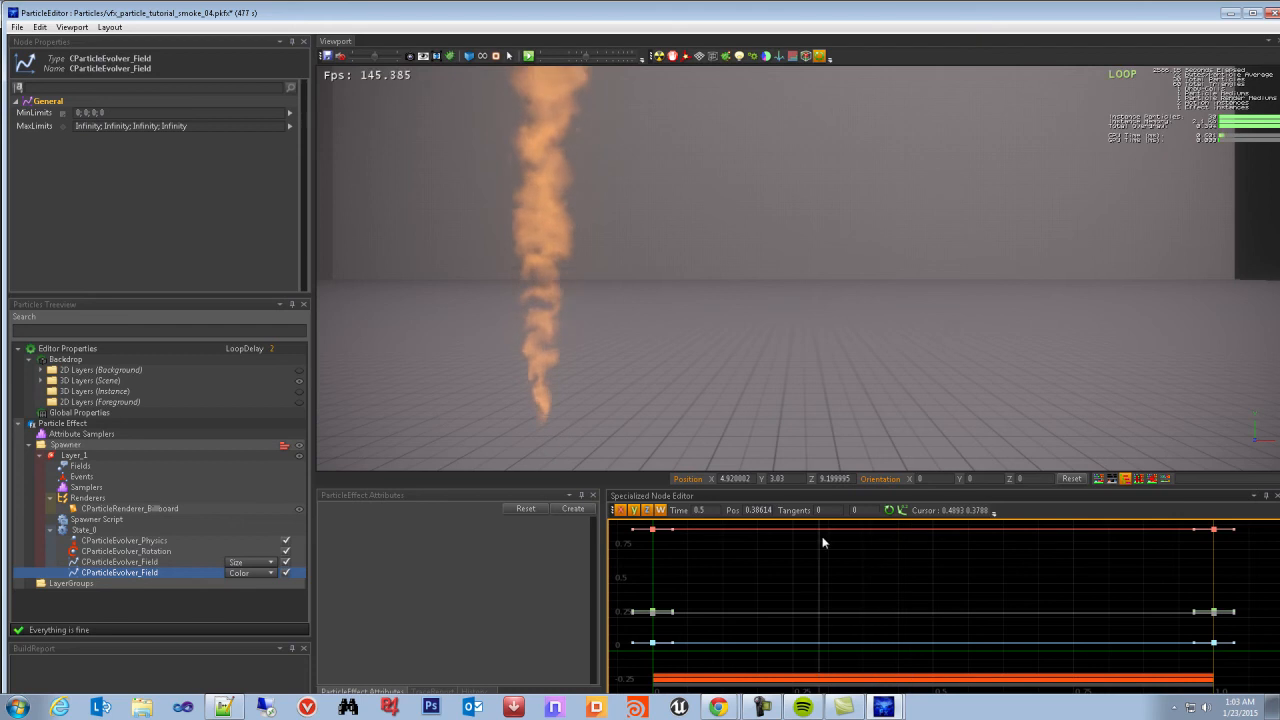
# Enlarge the curve editor and examine the orange smoke plume from farther back
pyautogui.moveTo(605, 522); pyautogui.dragTo(528, 522)
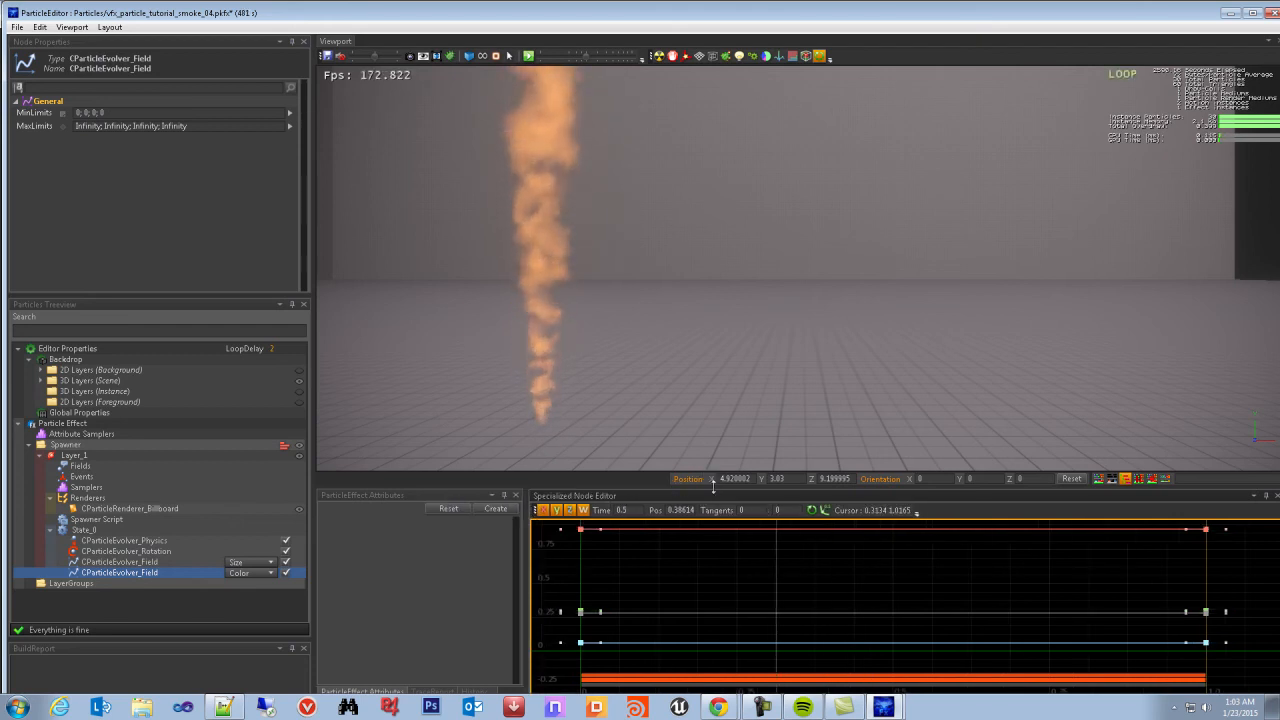
pyautogui.moveTo(713, 487); pyautogui.dragTo(730, 392)
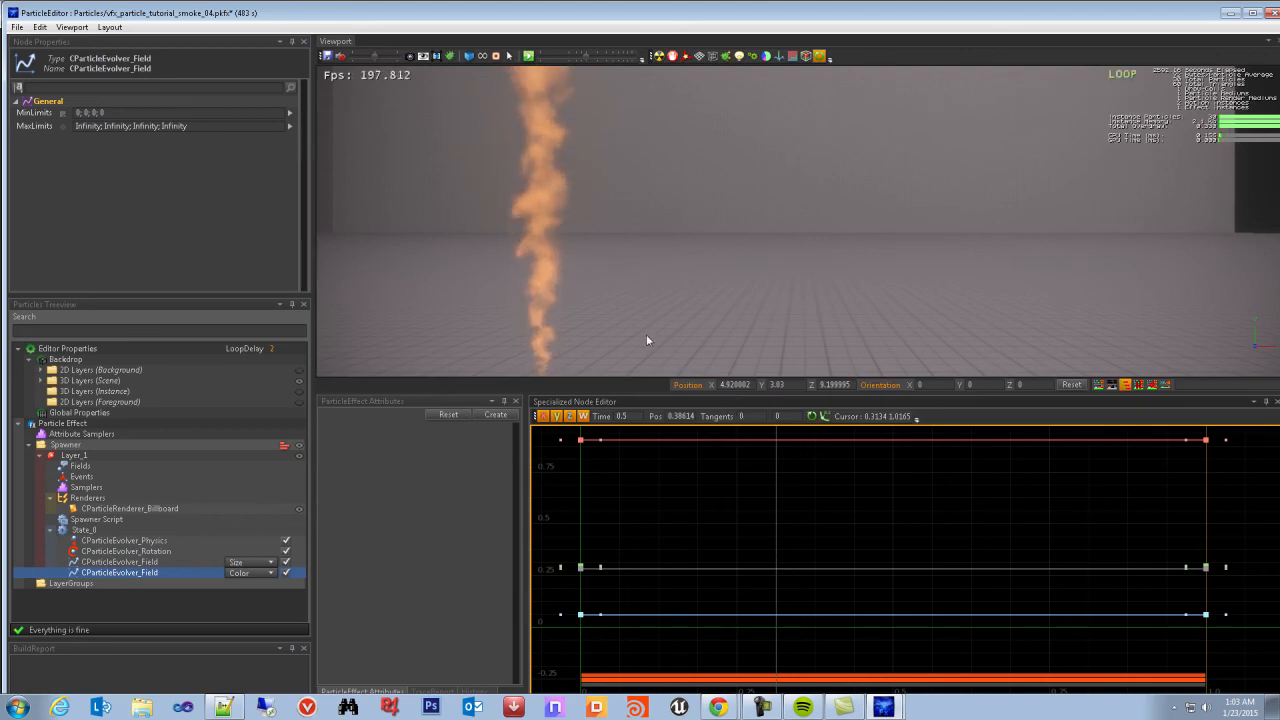
pyautogui.scroll(-4, 603, 273)
pyautogui.scroll(2, 640, 284)
pyautogui.scroll(-1, 661, 284)
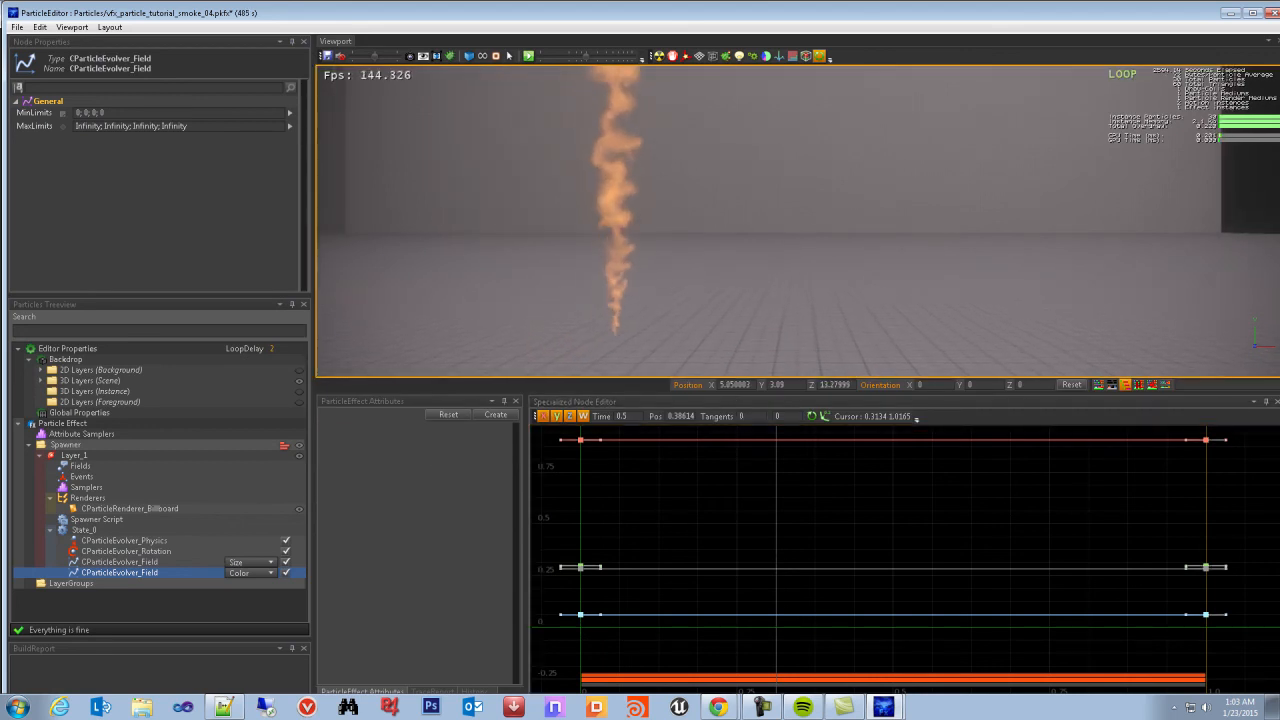
pyautogui.scroll(-2, 661, 284)
pyautogui.moveTo(764, 254); pyautogui.dragTo(630, 316, button='middle')
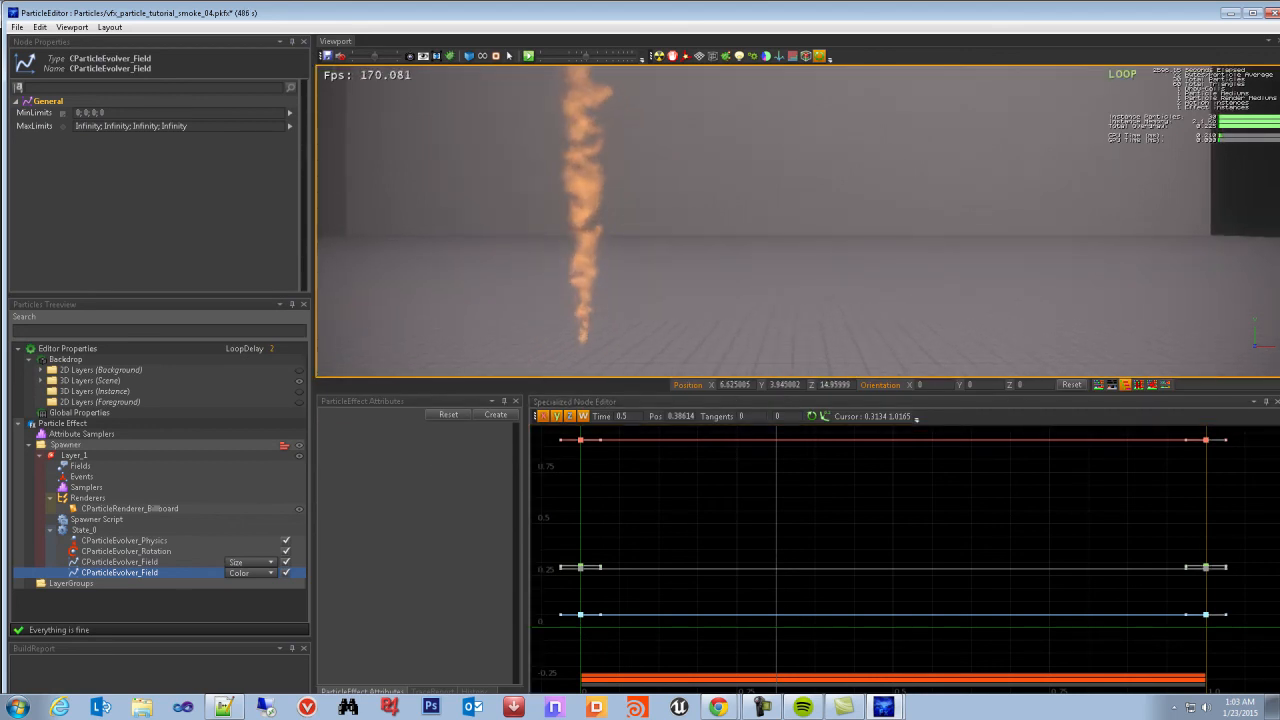
pyautogui.moveTo(680, 258); pyautogui.dragTo(438, 313, button='middle')
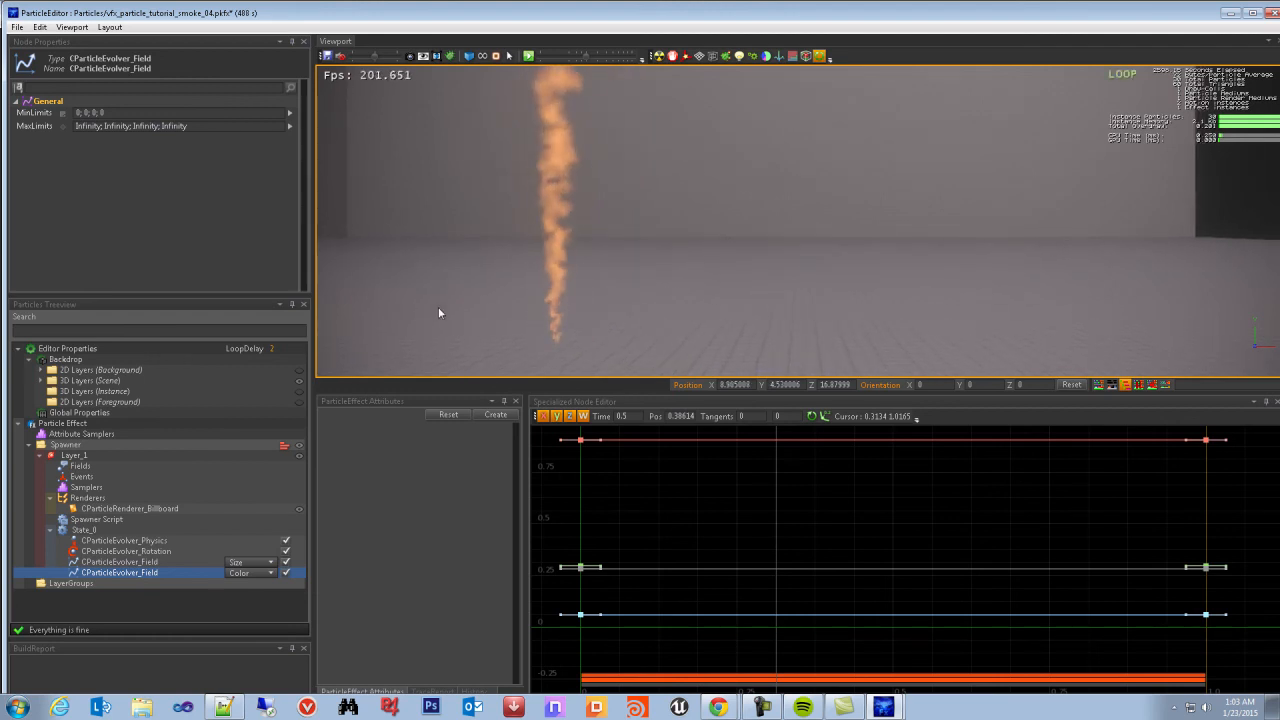
pyautogui.moveTo(574, 313); pyautogui.dragTo(543, 319, button='middle')
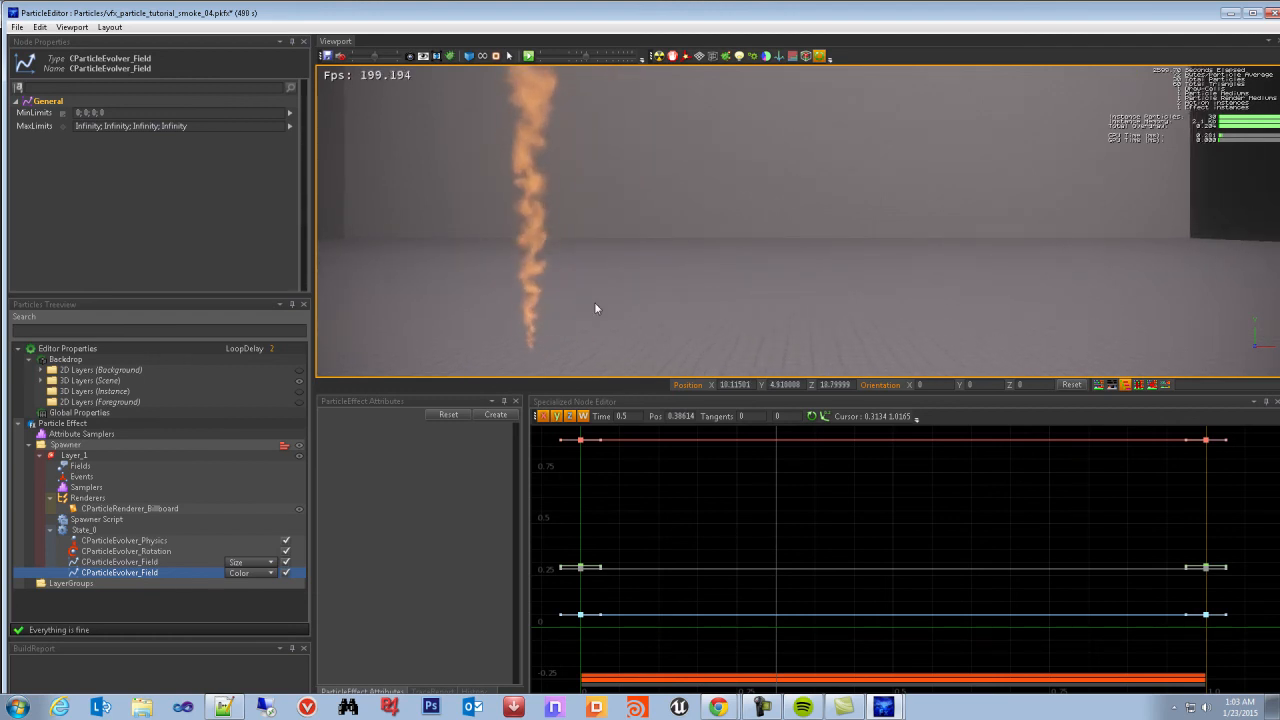
pyautogui.scroll(2, 595, 308)
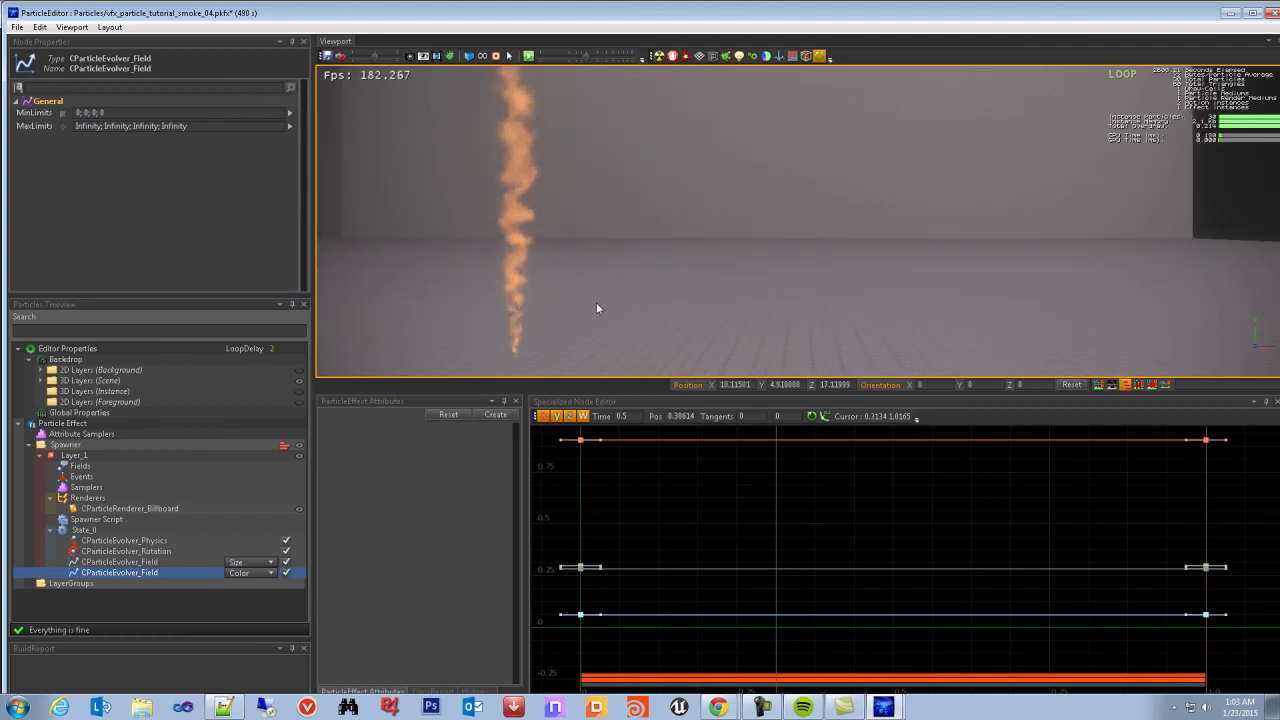
pyautogui.scroll(-2, 875, 511)
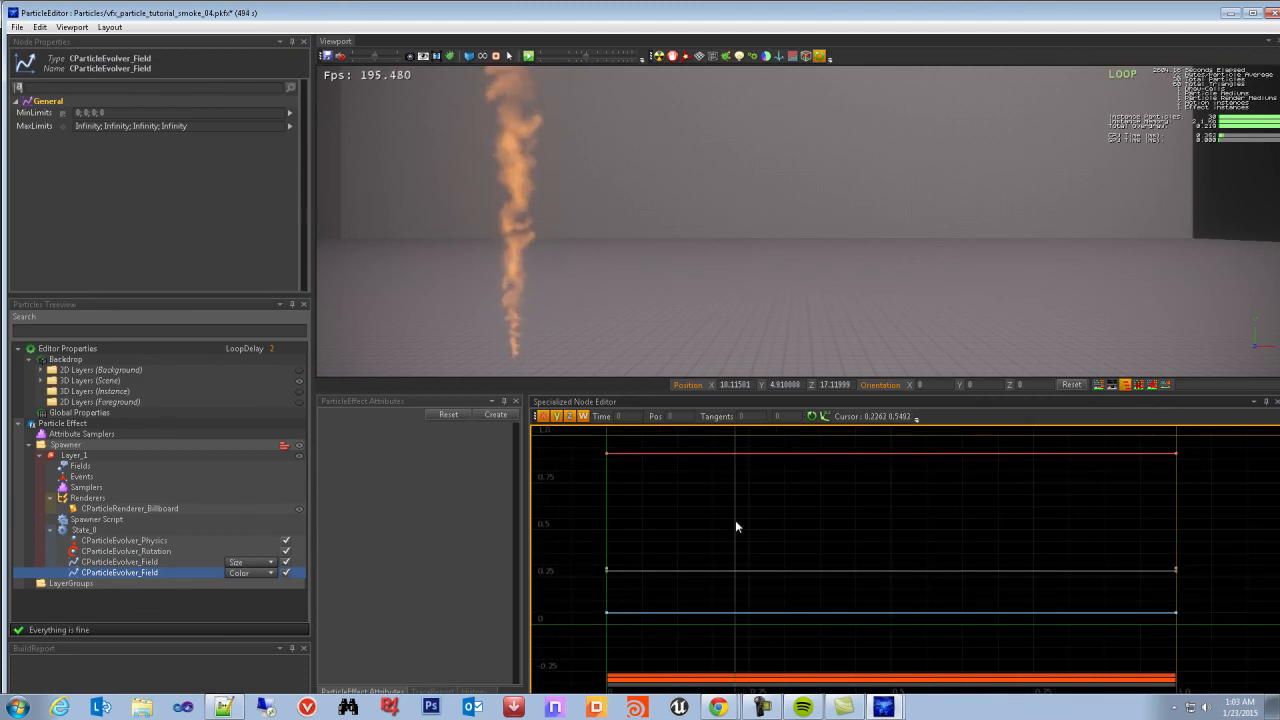
# Lower the red Color curve's end key to about 0.59 and its start key to about 0.55
pyautogui.moveTo(594, 429); pyautogui.dragTo(686, 525)
pyautogui.moveTo(1136, 522); pyautogui.dragTo(1134, 540, button='middle')
pyautogui.scroll(-1, 877, 552)
pyautogui.moveTo(586, 428); pyautogui.dragTo(620, 461)
pyautogui.click(1161, 475)
pyautogui.moveTo(1161, 475); pyautogui.dragTo(1169, 525)
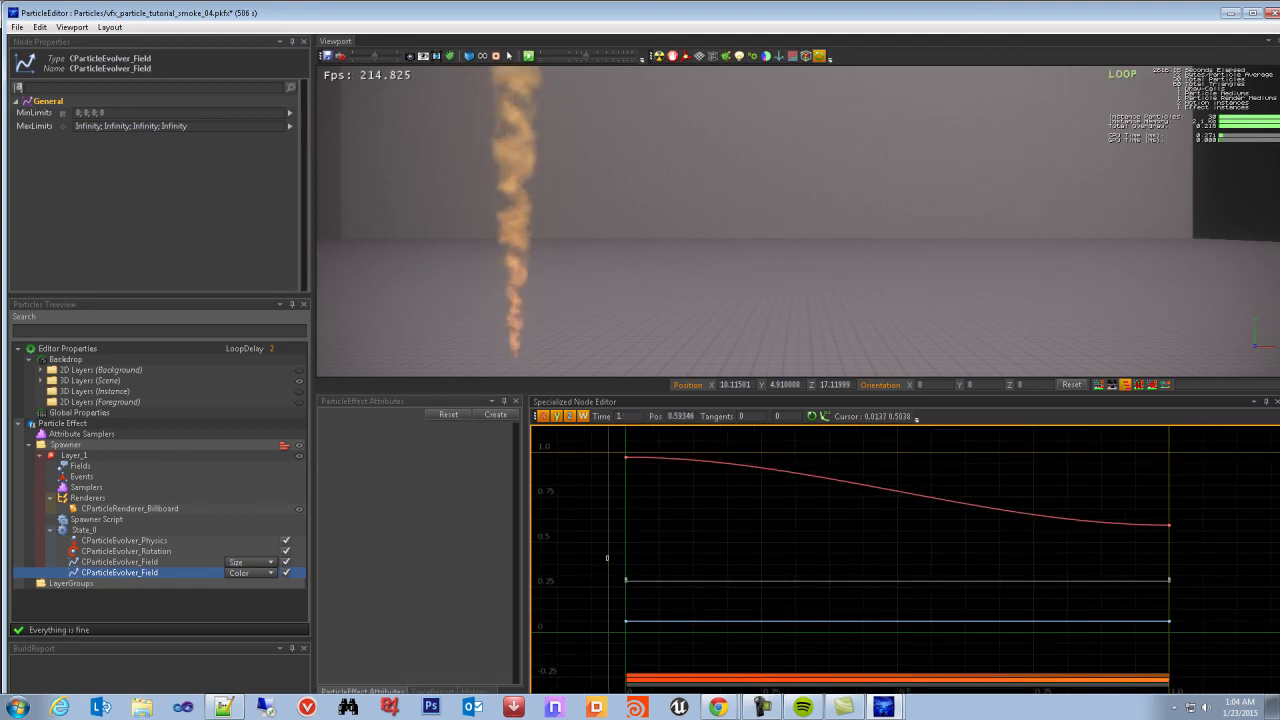
pyautogui.click(613, 467)
pyautogui.moveTo(613, 467); pyautogui.dragTo(613, 541)
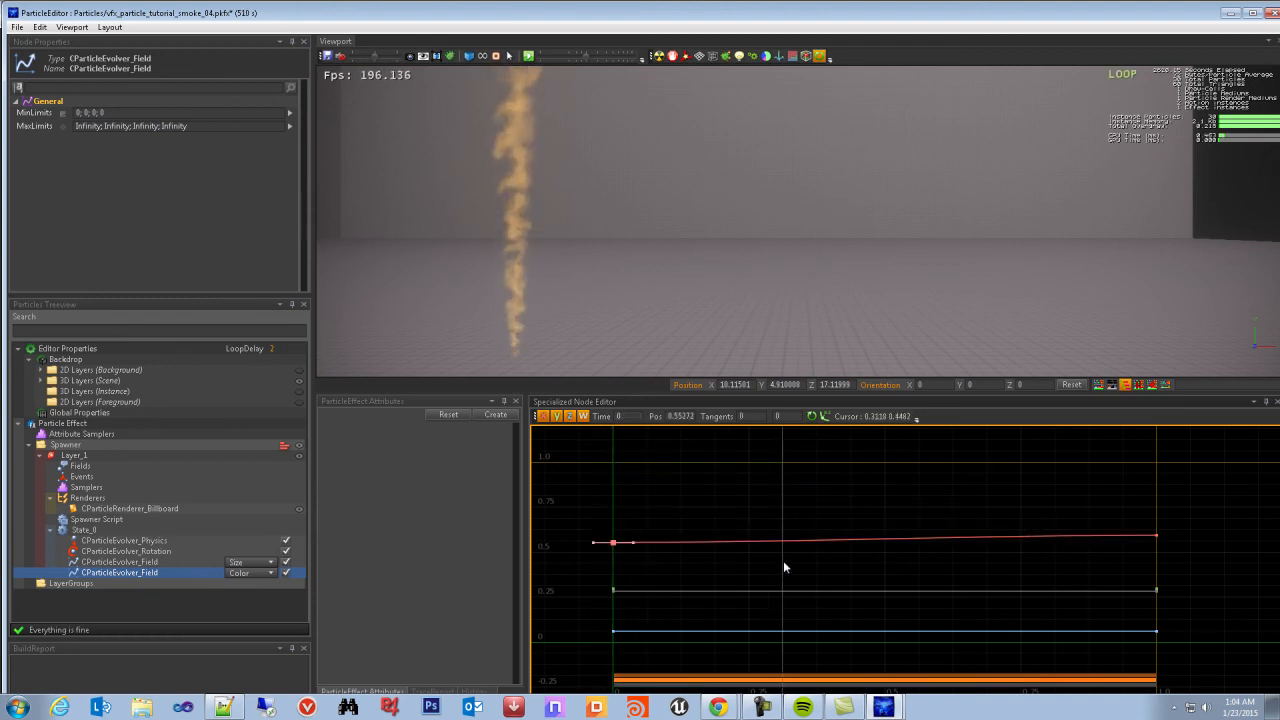
# Hide the W channel of the Color curves and remove the trial key placed midway along them
pyautogui.doubleClick(836, 538)
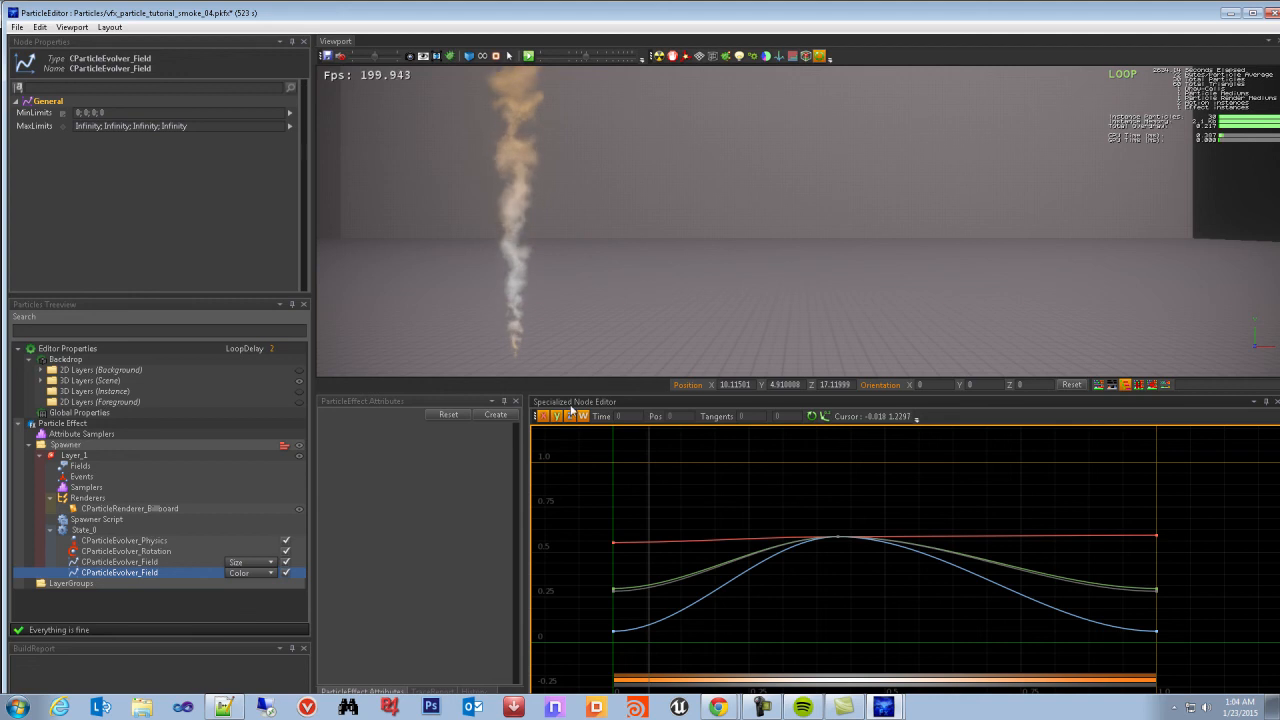
pyautogui.click(584, 417)
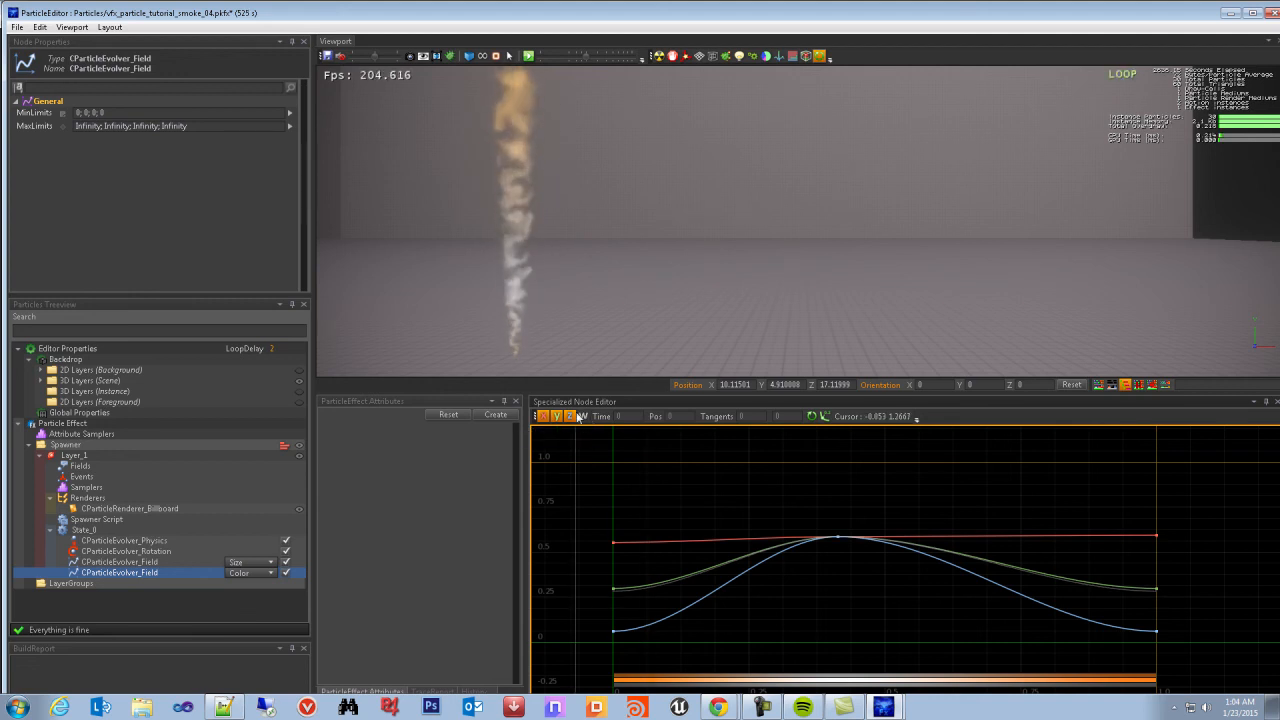
pyautogui.press('Delete')
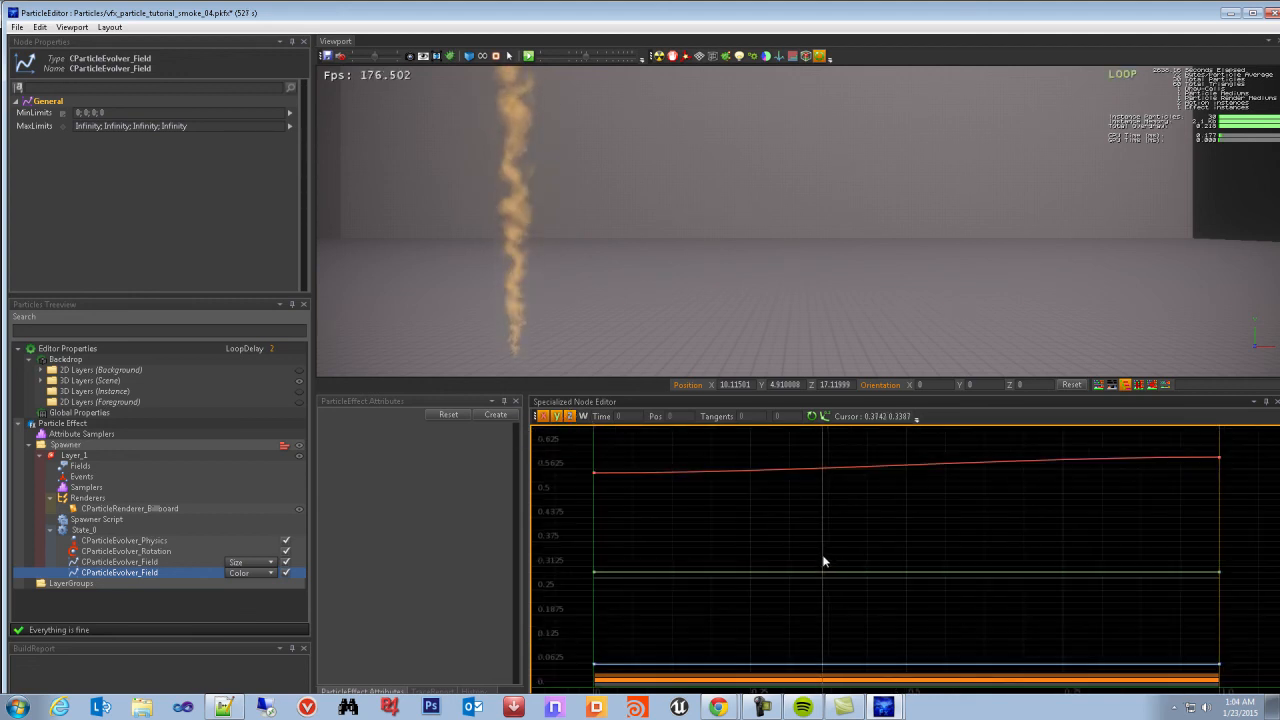
pyautogui.scroll(-2, 812, 547)
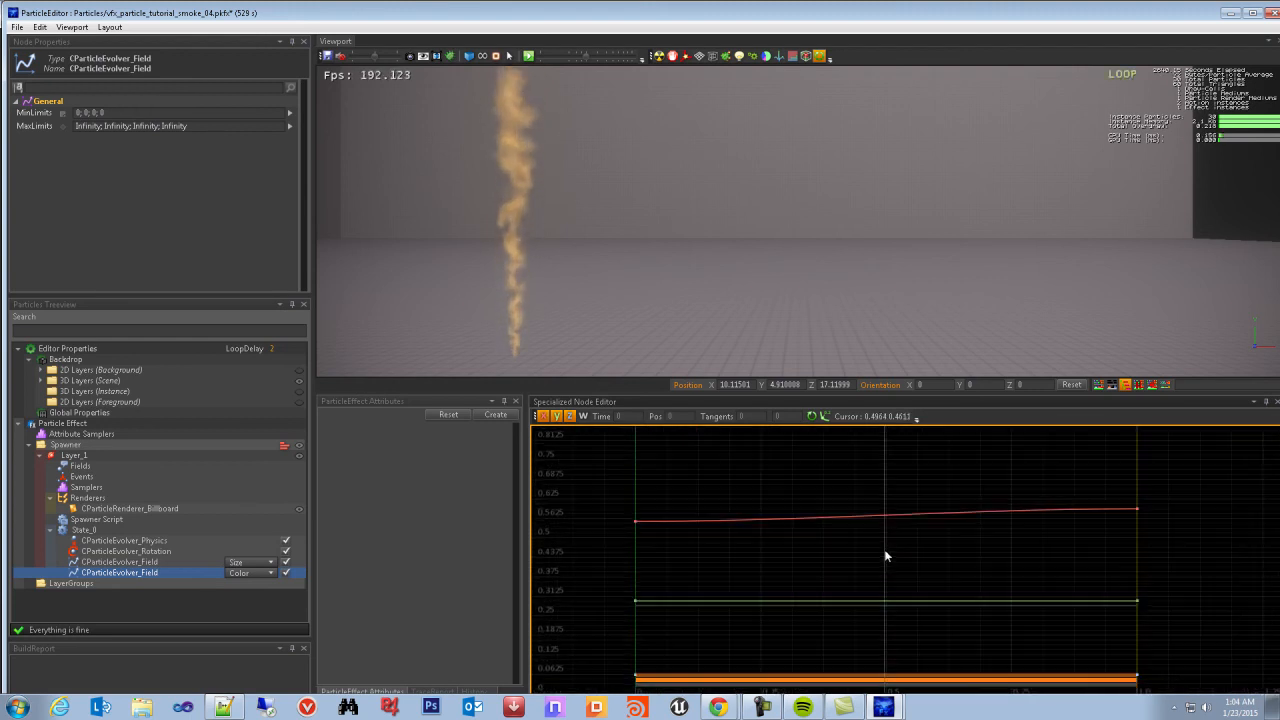
# Show only the red Color curve and add an early key at about time 0.12, value 0.84
pyautogui.click(569, 416)
pyautogui.click(557, 416)
pyautogui.moveTo(787, 555); pyautogui.dragTo(795, 541, button='middle')
pyautogui.scroll(-1, 786, 541)
pyautogui.moveTo(1022, 530); pyautogui.dragTo(923, 538, button='middle')
pyautogui.moveTo(738, 501); pyautogui.dragTo(847, 494, button='middle')
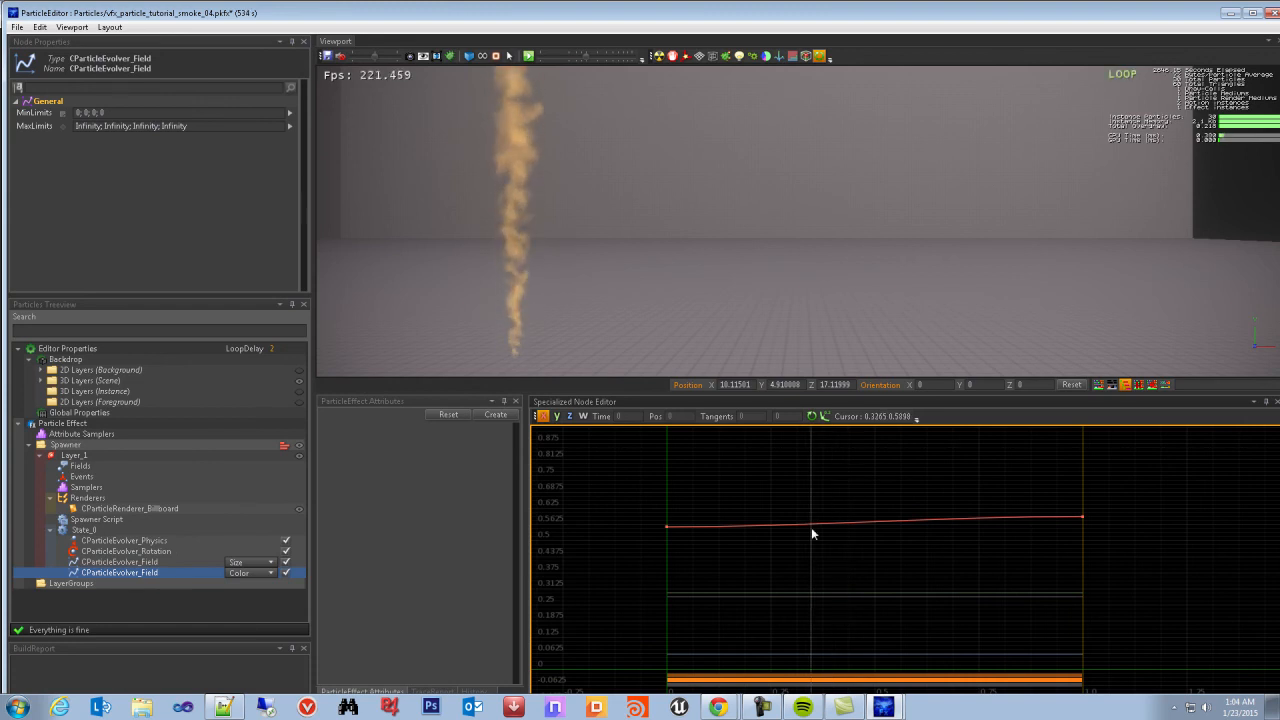
pyautogui.doubleClick(819, 524)
pyautogui.moveTo(818, 521); pyautogui.dragTo(719, 454)
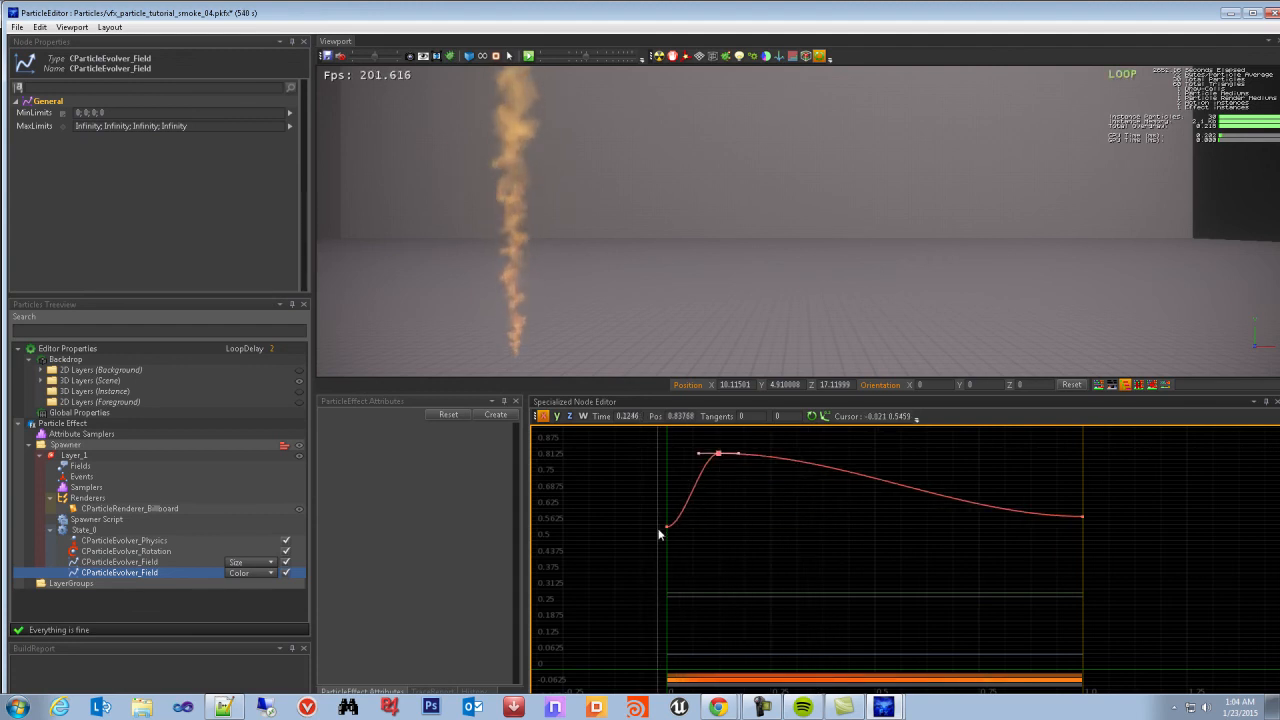
# Lower the red Color curve's start and end keys to about 0.02 and shift its early peak closer to the start
pyautogui.moveTo(666, 574); pyautogui.dragTo(666, 649)
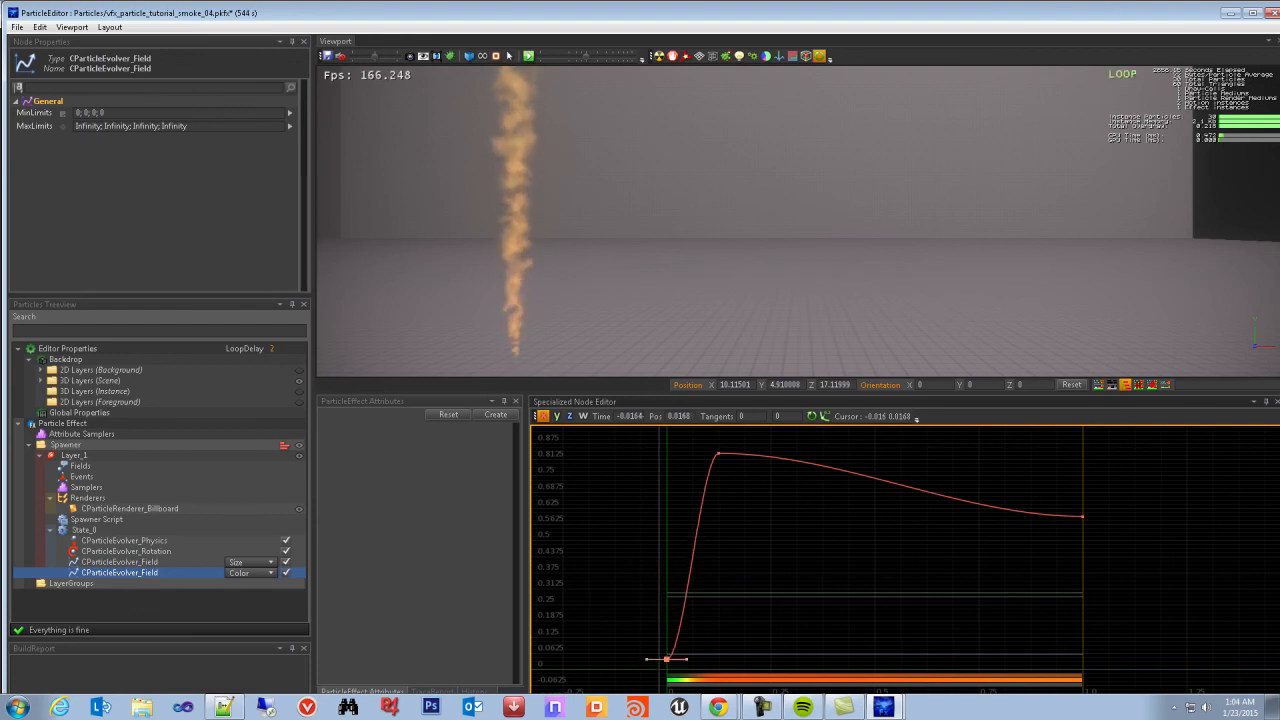
pyautogui.moveTo(717, 455); pyautogui.dragTo(688, 450)
pyautogui.moveTo(1080, 519); pyautogui.dragTo(1083, 663)
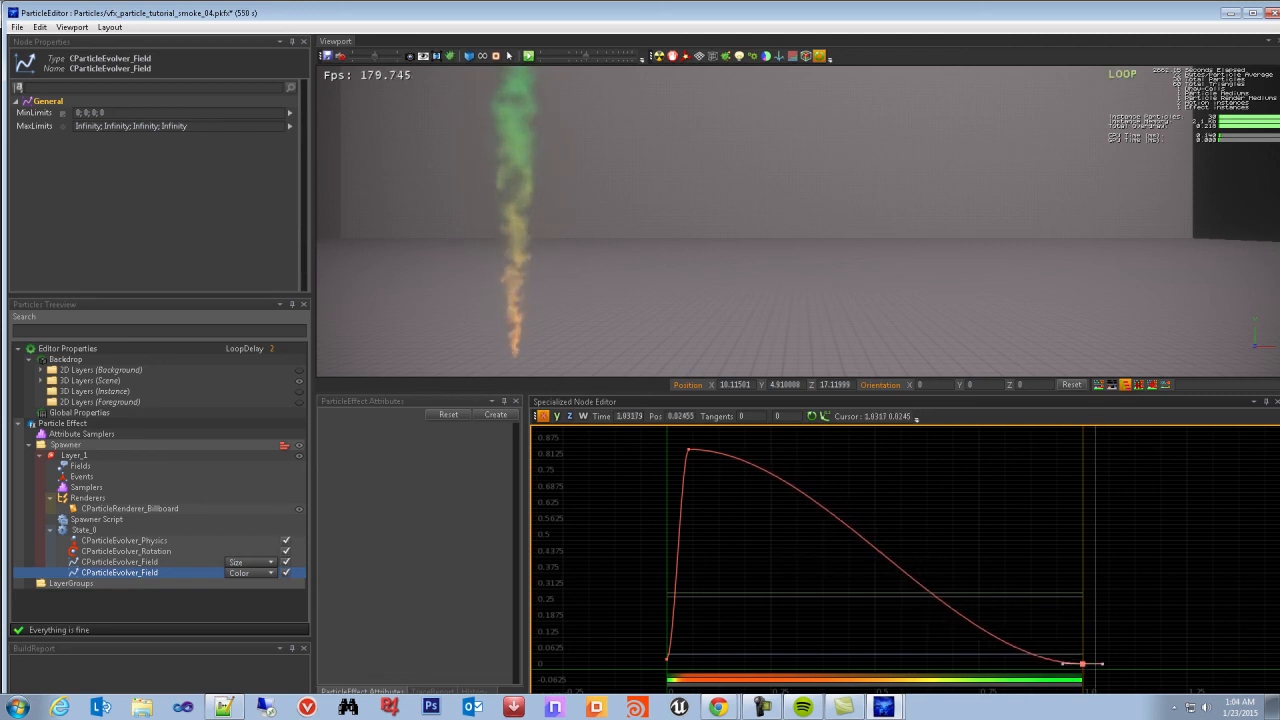
# Raise the red curve's peak to about 0.91 at time 0.05 and add a key at about time 0.28, value 0.24
pyautogui.click(688, 452)
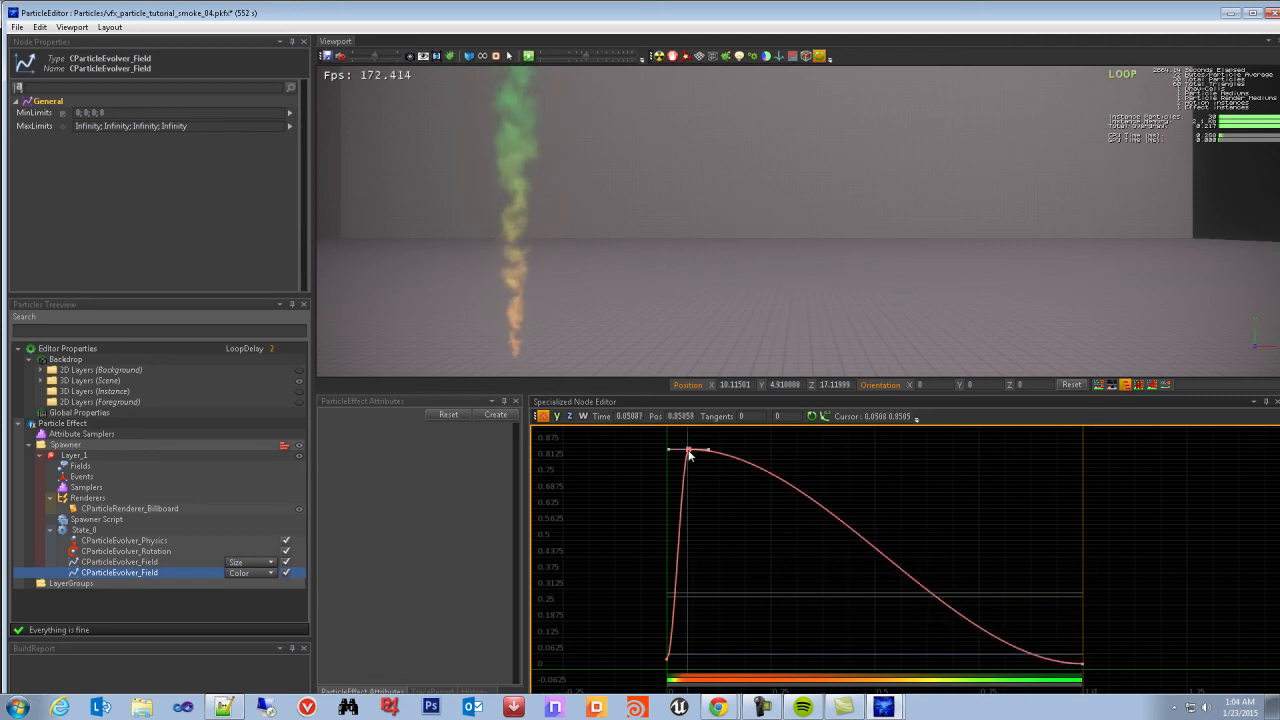
pyautogui.moveTo(692, 456)
pyautogui.mouseDown()
pyautogui.moveTo(690, 503)
pyautogui.moveTo(685, 439)
pyautogui.mouseUp()
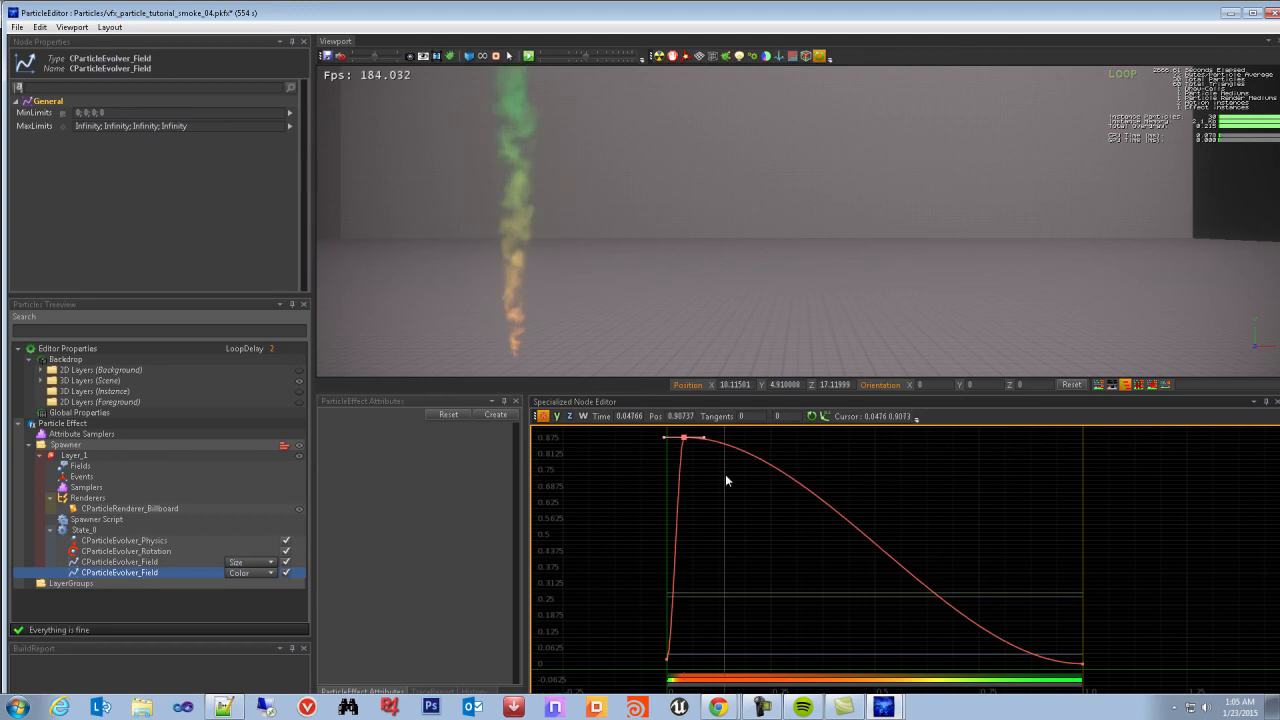
pyautogui.doubleClick(789, 475)
pyautogui.moveTo(790, 476); pyautogui.dragTo(784, 622)
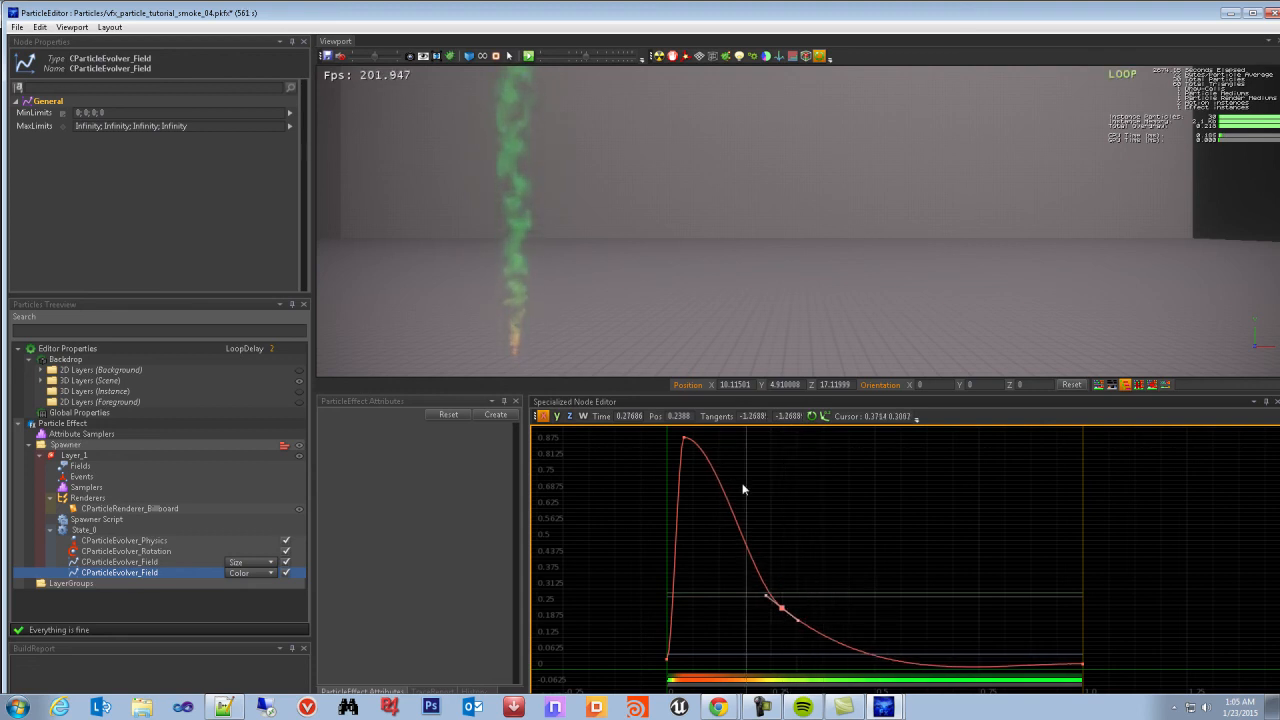
# Show only the green Color curve, form an early peak of about 0.75, and lower its end key to nearly zero
pyautogui.click(555, 416)
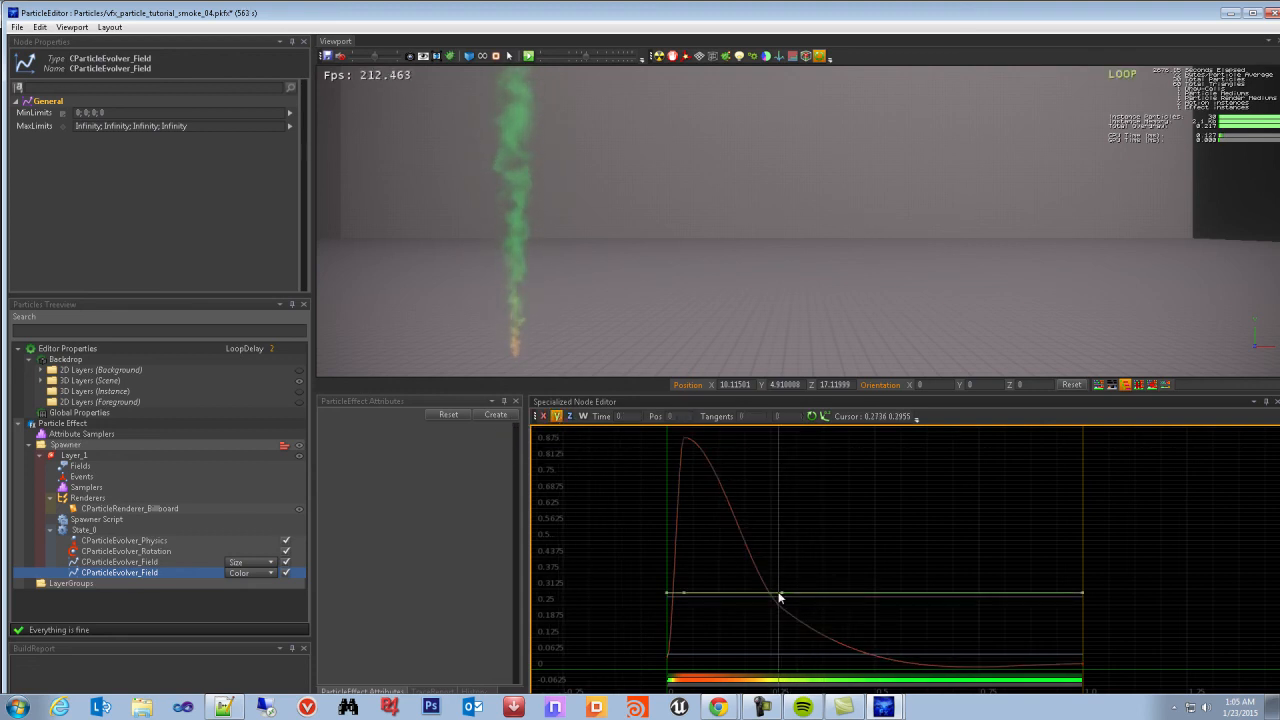
pyautogui.moveTo(784, 595); pyautogui.dragTo(717, 461)
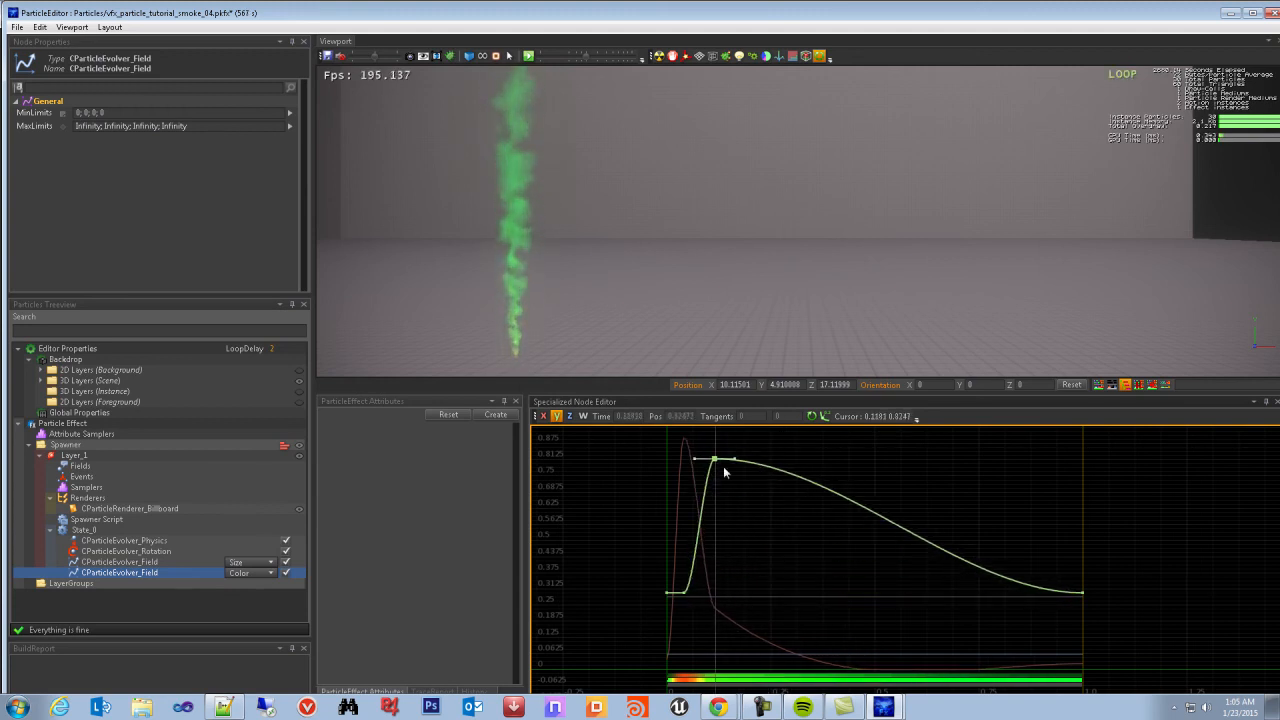
pyautogui.moveTo(1078, 590); pyautogui.dragTo(1082, 668)
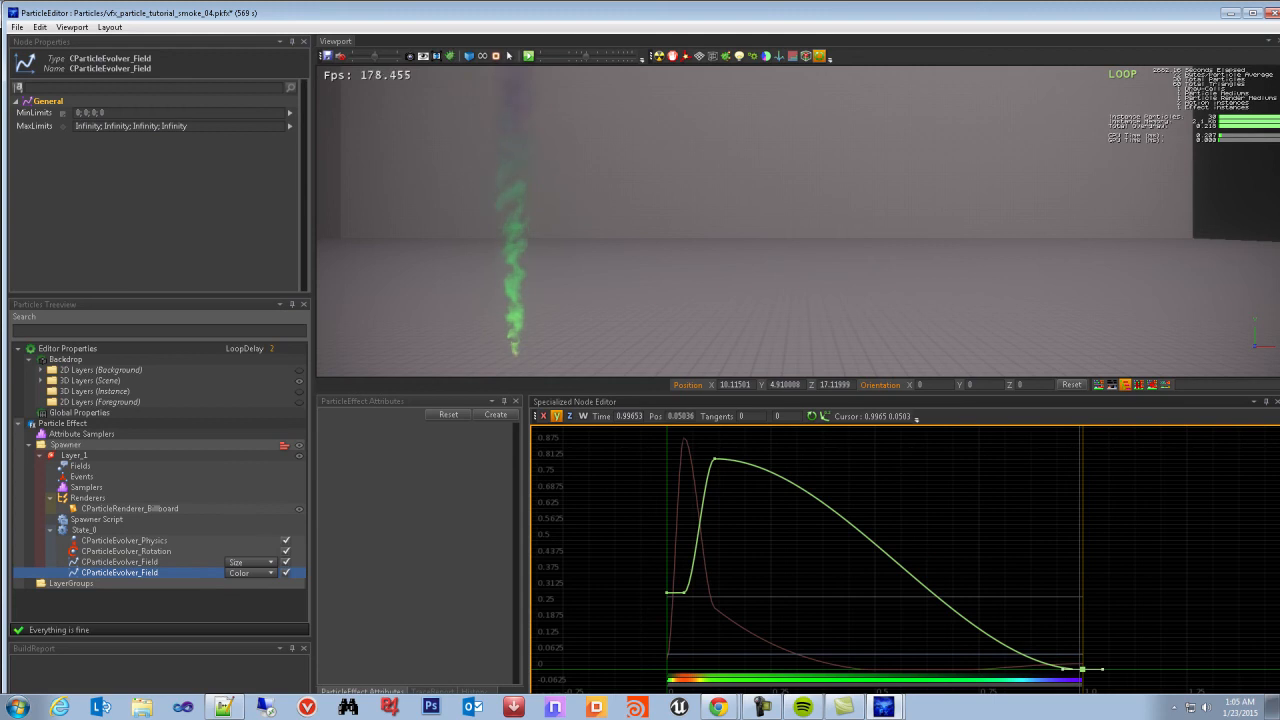
pyautogui.moveTo(714, 459); pyautogui.dragTo(709, 475)
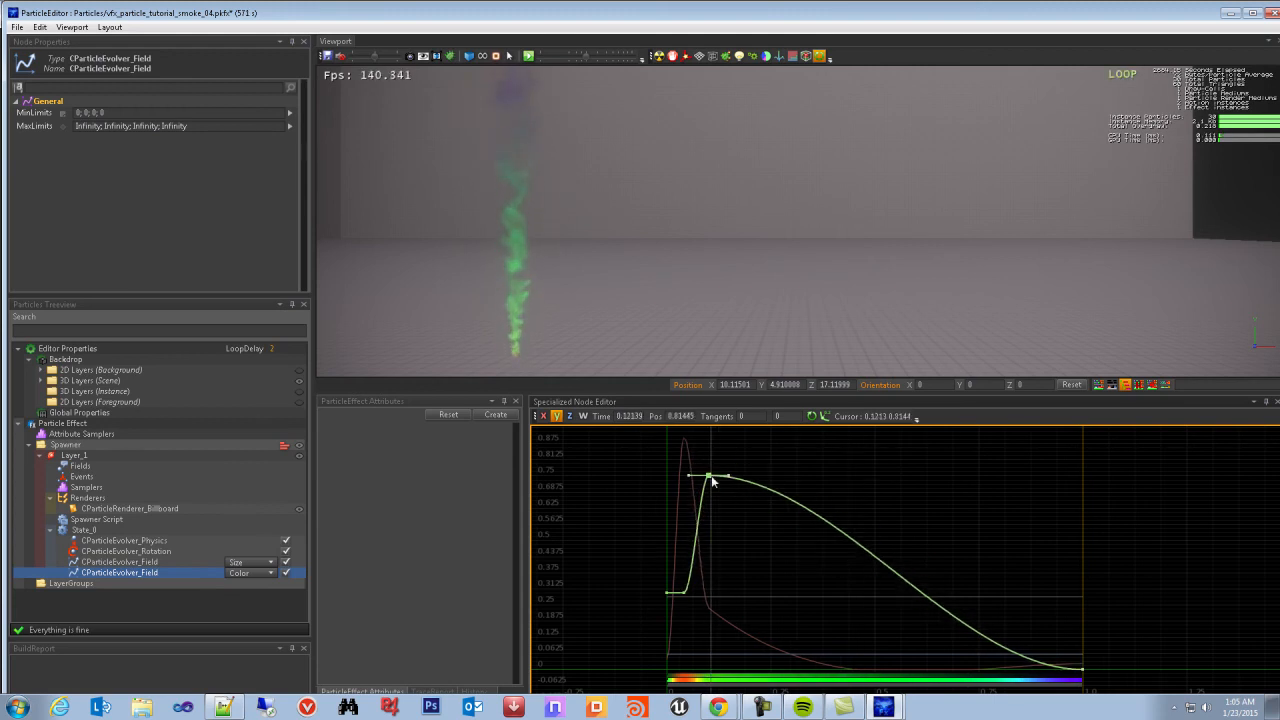
# Delete the low green key just after the start and lower the green curve's start key to nearly zero
pyautogui.moveTo(681, 594); pyautogui.dragTo(690, 641)
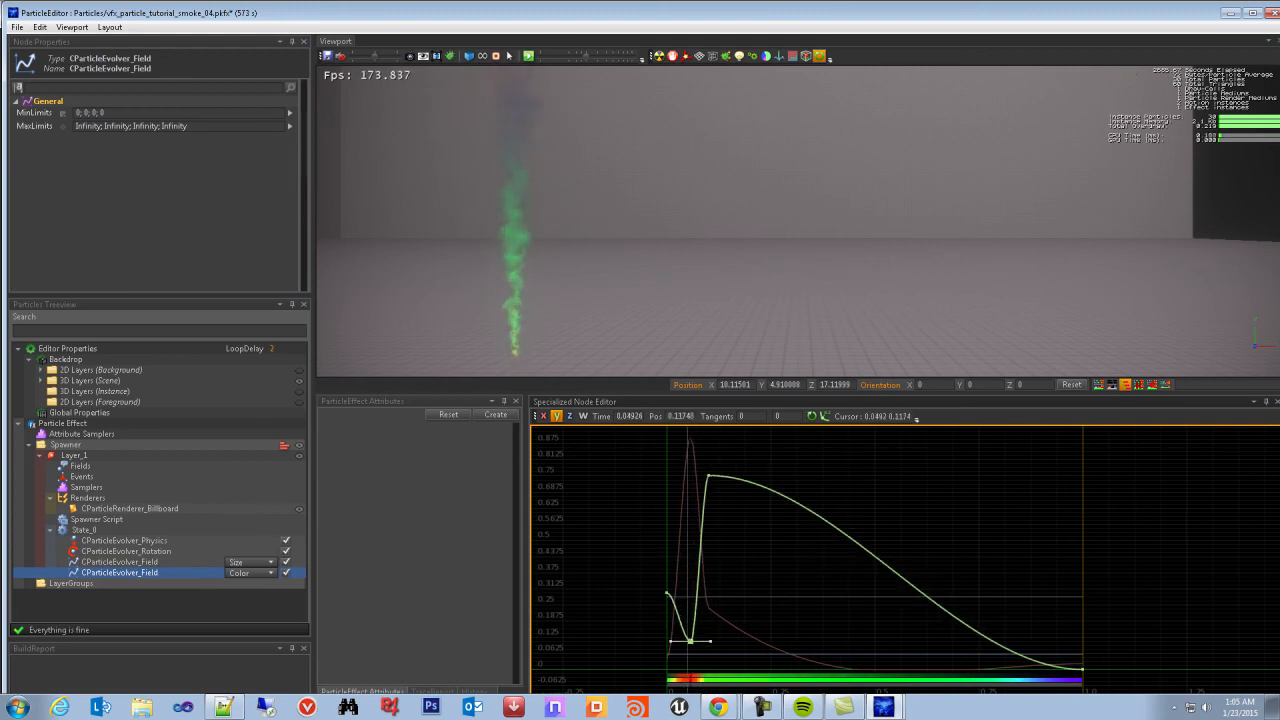
pyautogui.rightClick(688, 645)
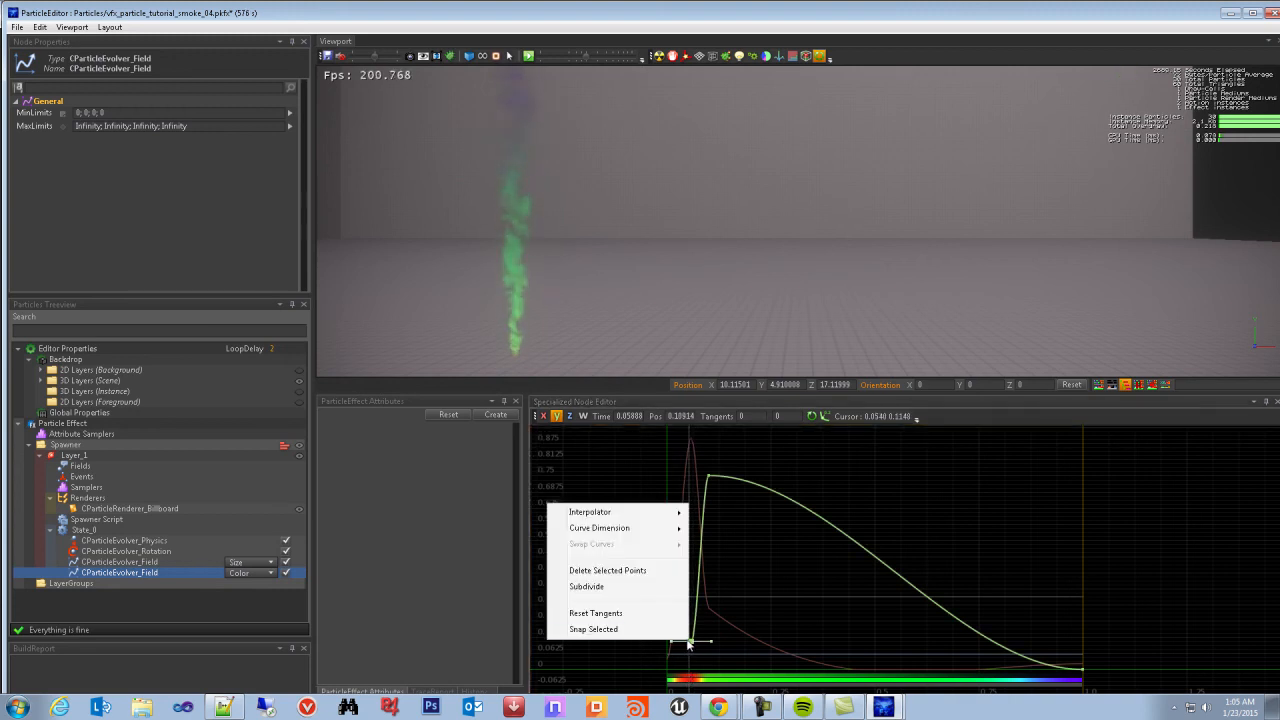
pyautogui.click(622, 571)
pyautogui.moveTo(668, 593); pyautogui.dragTo(666, 663)
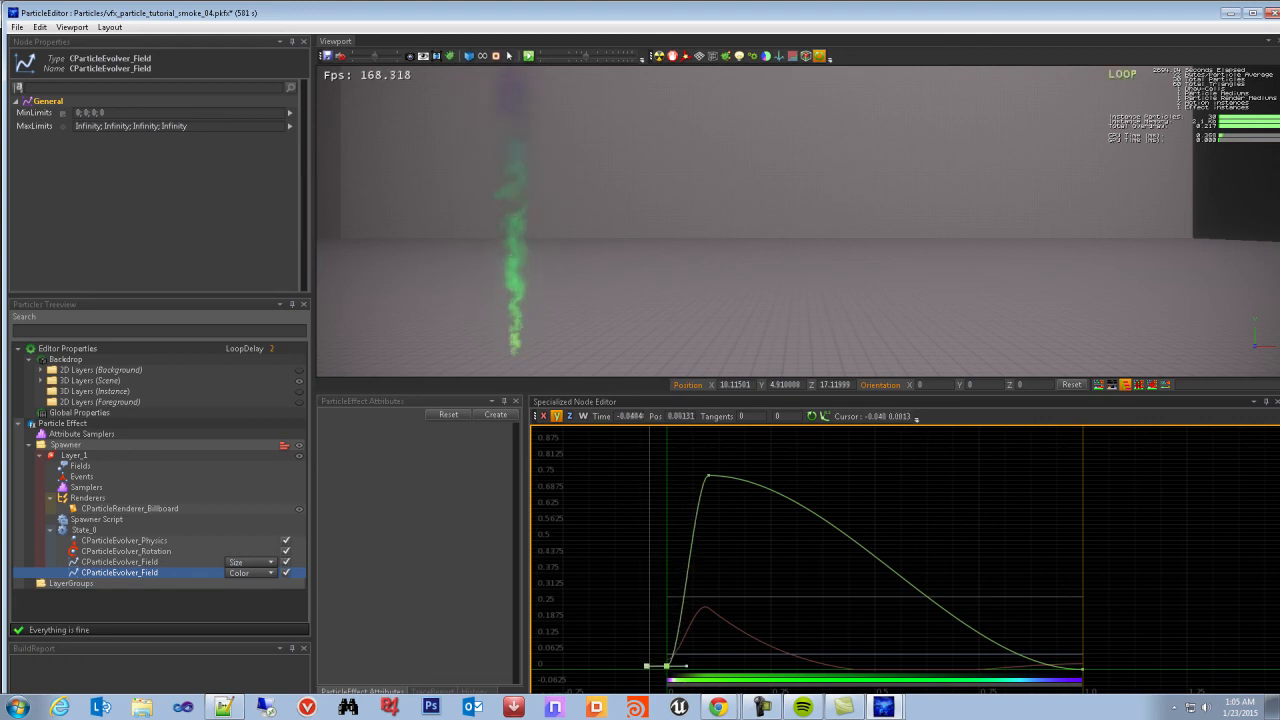
# Lower the green curve's peak to about 0.15 and add a key at about time 0.37, value 0.02
pyautogui.moveTo(711, 486); pyautogui.dragTo(687, 630)
pyautogui.moveTo(742, 625); pyautogui.dragTo(794, 534, button='middle')
pyautogui.scroll(3, 805, 534)
pyautogui.scroll(-1, 784, 551)
pyautogui.scroll(-1, 838, 602)
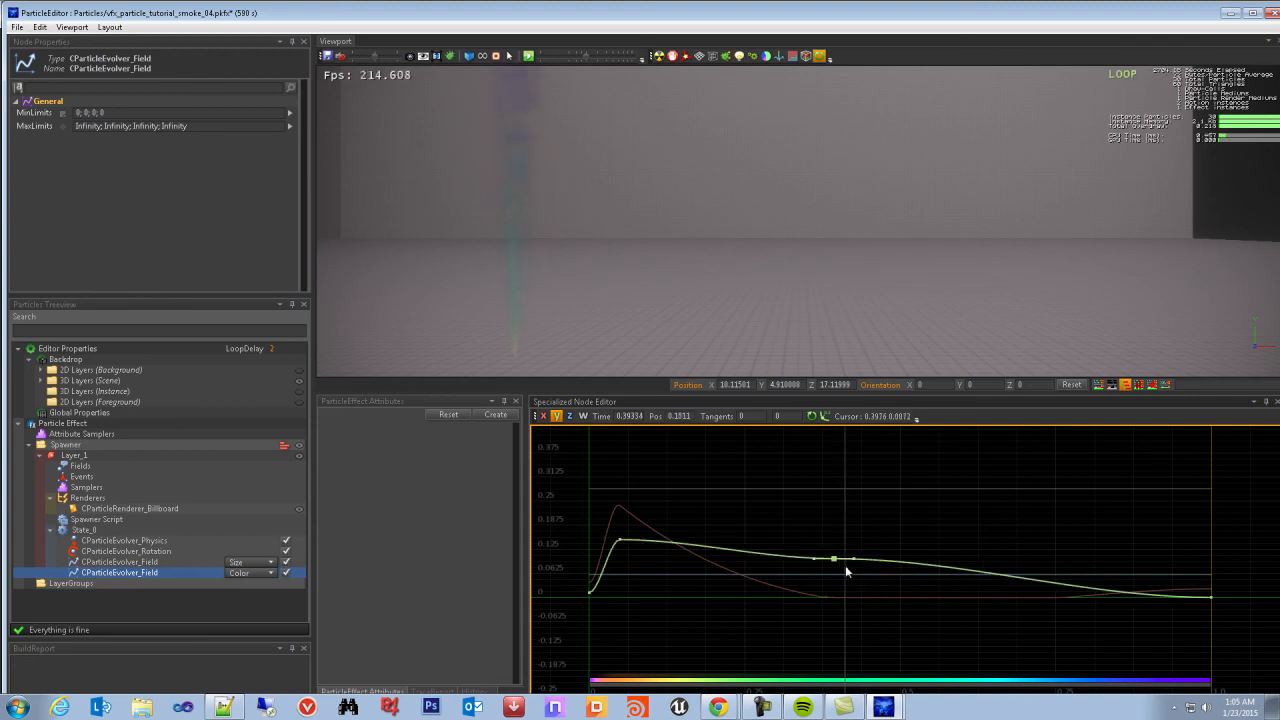
pyautogui.doubleClick(832, 566)
pyautogui.moveTo(831, 566); pyautogui.dragTo(818, 590)
pyautogui.moveTo(795, 532); pyautogui.dragTo(839, 569, button='middle')
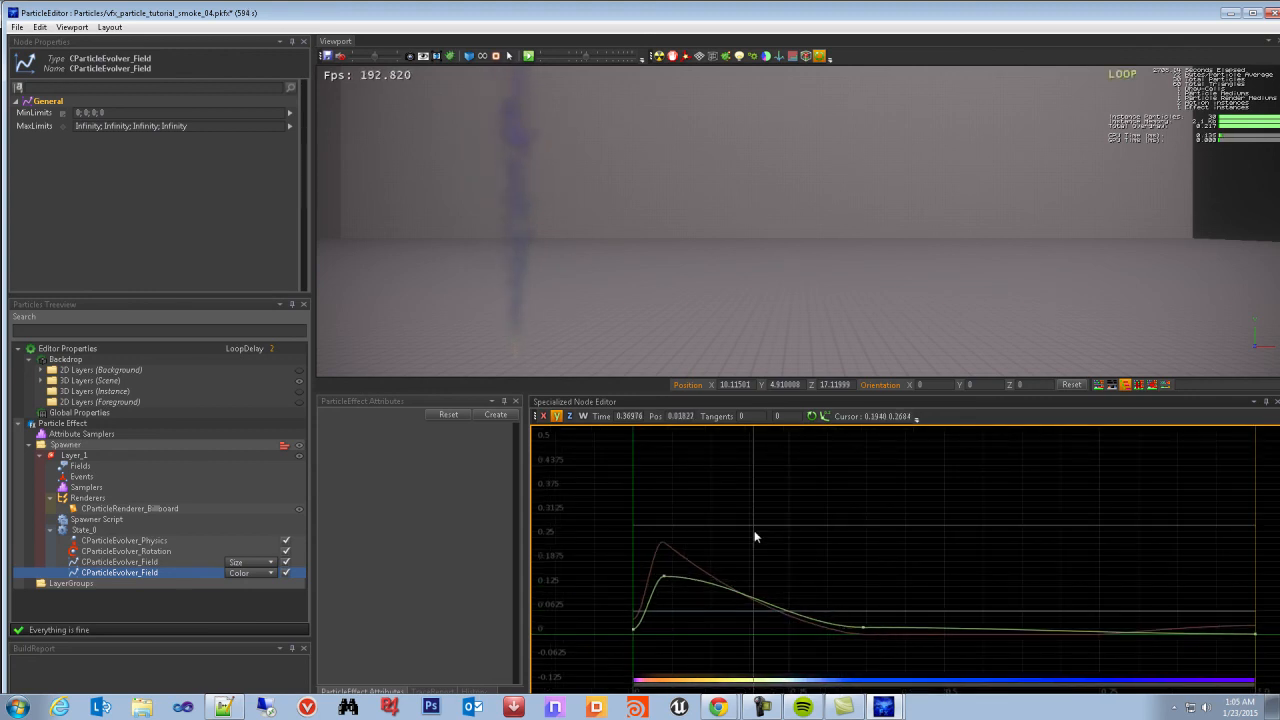
# Reshape the blue Color curve with an early peak of about 0.14, its next key near time 0.06, and the end key near 0.01
pyautogui.moveTo(621, 504); pyautogui.dragTo(958, 560)
pyautogui.click(569, 417)
pyautogui.moveTo(855, 593); pyautogui.dragTo(788, 566, button='middle')
pyautogui.moveTo(866, 565); pyautogui.dragTo(960, 598, button='middle')
pyautogui.moveTo(897, 622); pyautogui.dragTo(703, 619)
pyautogui.moveTo(1029, 619); pyautogui.dragTo(967, 598, button='middle')
pyautogui.moveTo(1228, 598); pyautogui.dragTo(1229, 611)
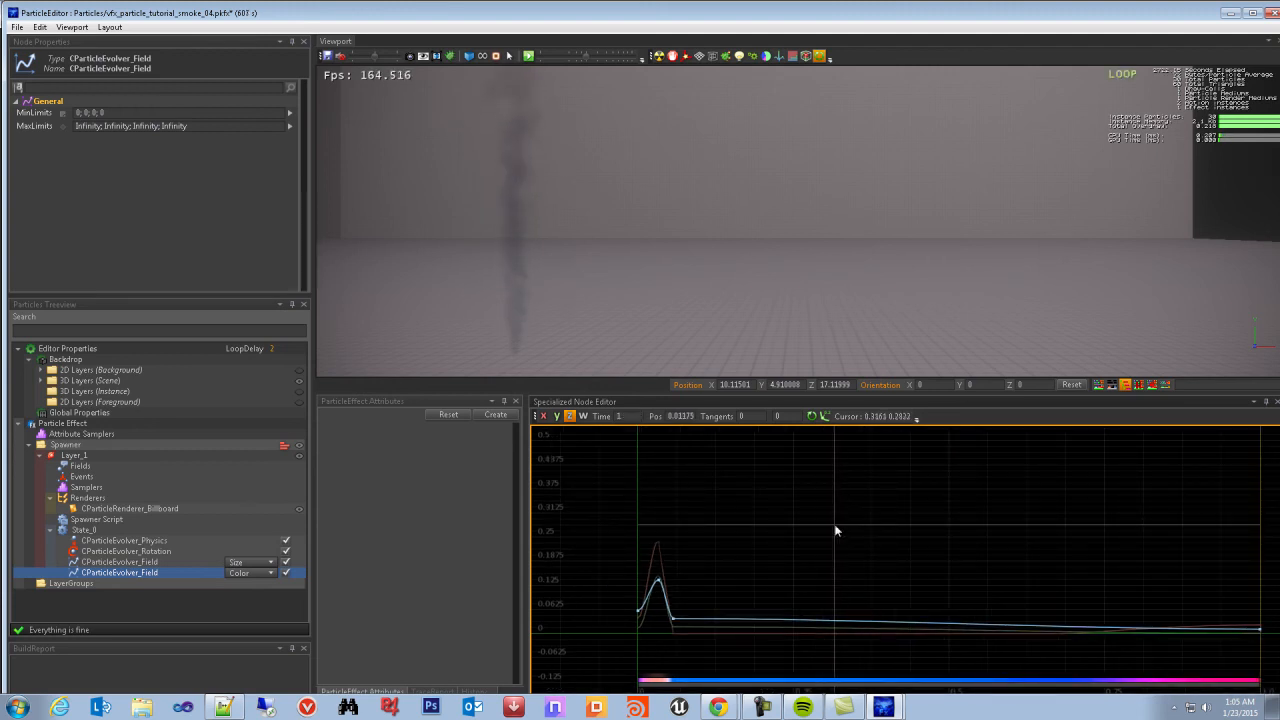
# Show only the W Color curve, raise its two early keys to about 0.44, and lower its end key to about 0.04
pyautogui.click(583, 416)
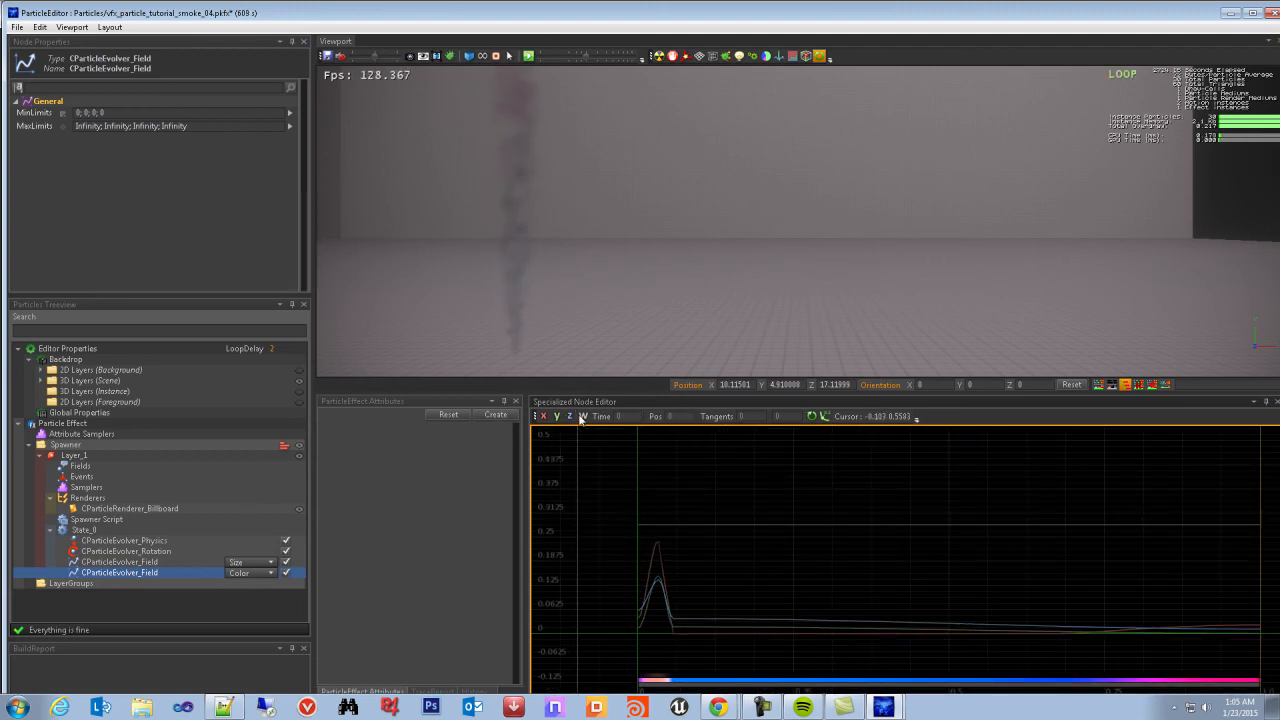
pyautogui.moveTo(652, 527); pyautogui.dragTo(652, 465)
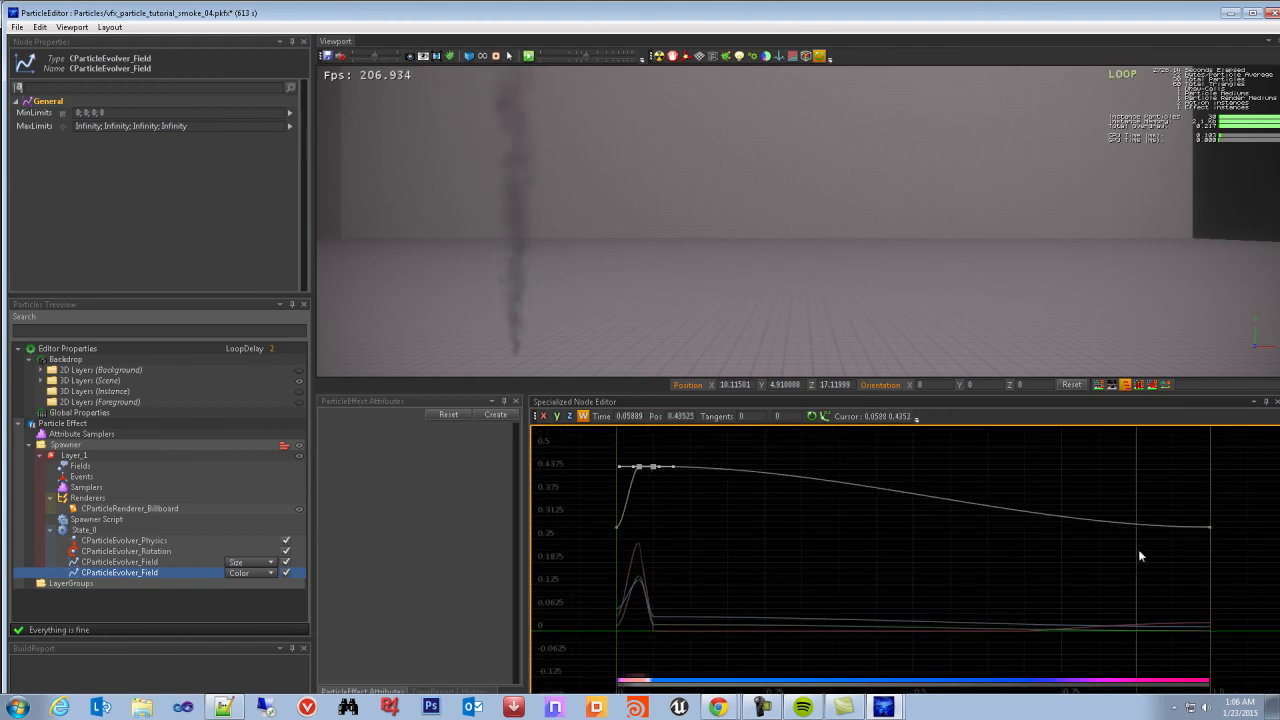
pyautogui.moveTo(1210, 527); pyautogui.dragTo(1210, 618)
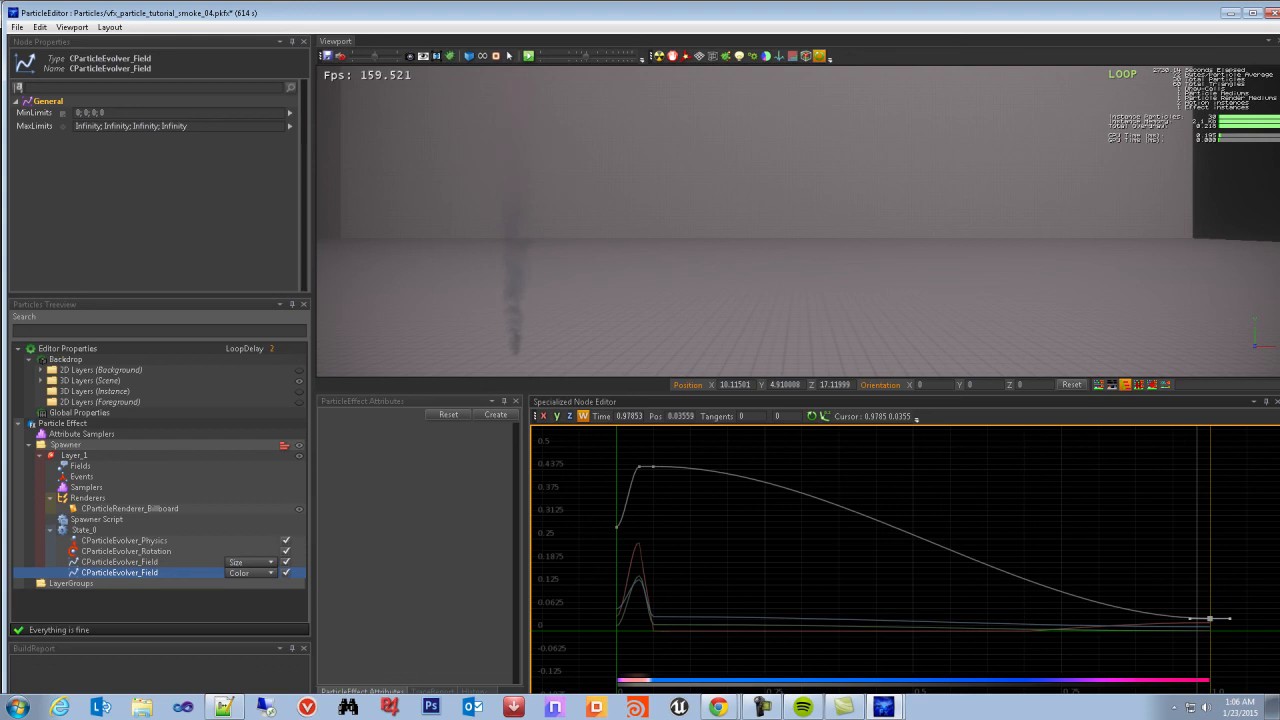
# Add a middle key to the W curve, lower its start key to nearly zero, and move the early key to about time 0.2
pyautogui.moveTo(857, 510); pyautogui.dragTo(883, 466)
pyautogui.moveTo(617, 527); pyautogui.dragTo(617, 622)
pyautogui.moveTo(639, 466); pyautogui.dragTo(733, 455)
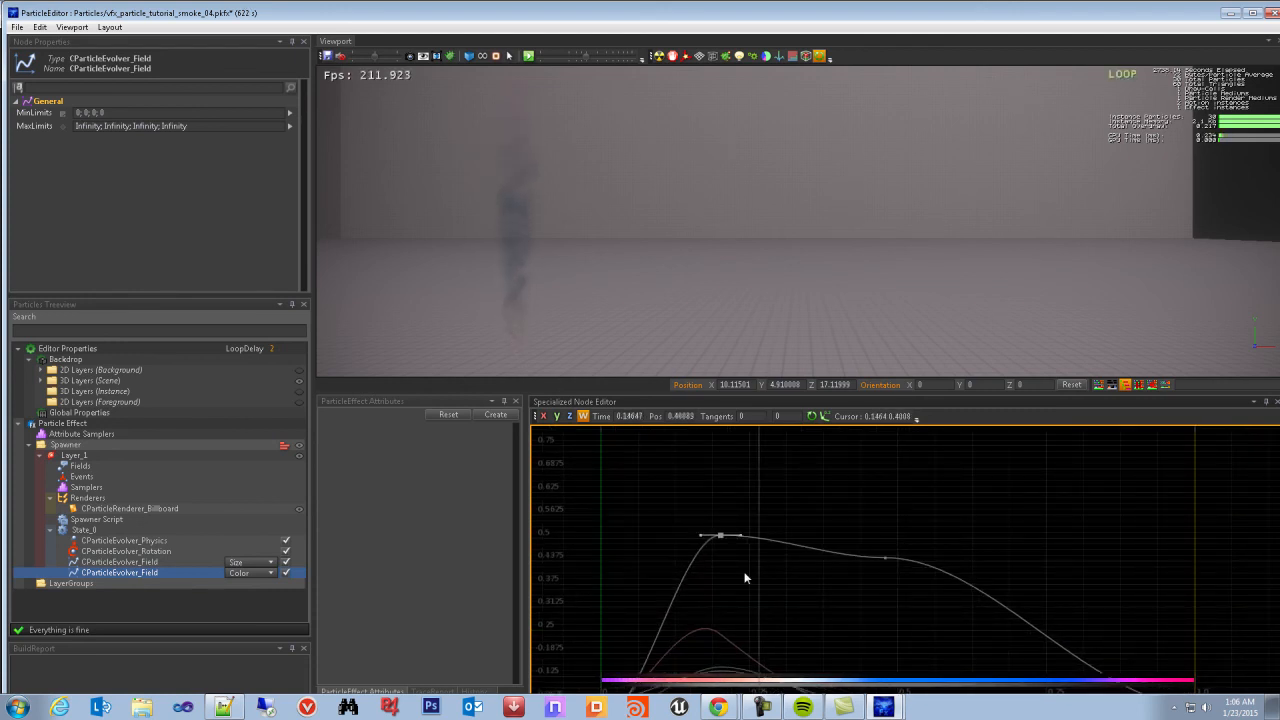
# Raise the W curve's early key to about 0.66 and its middle key to about 0.70 at time 0.5
pyautogui.moveTo(723, 537); pyautogui.dragTo(729, 502)
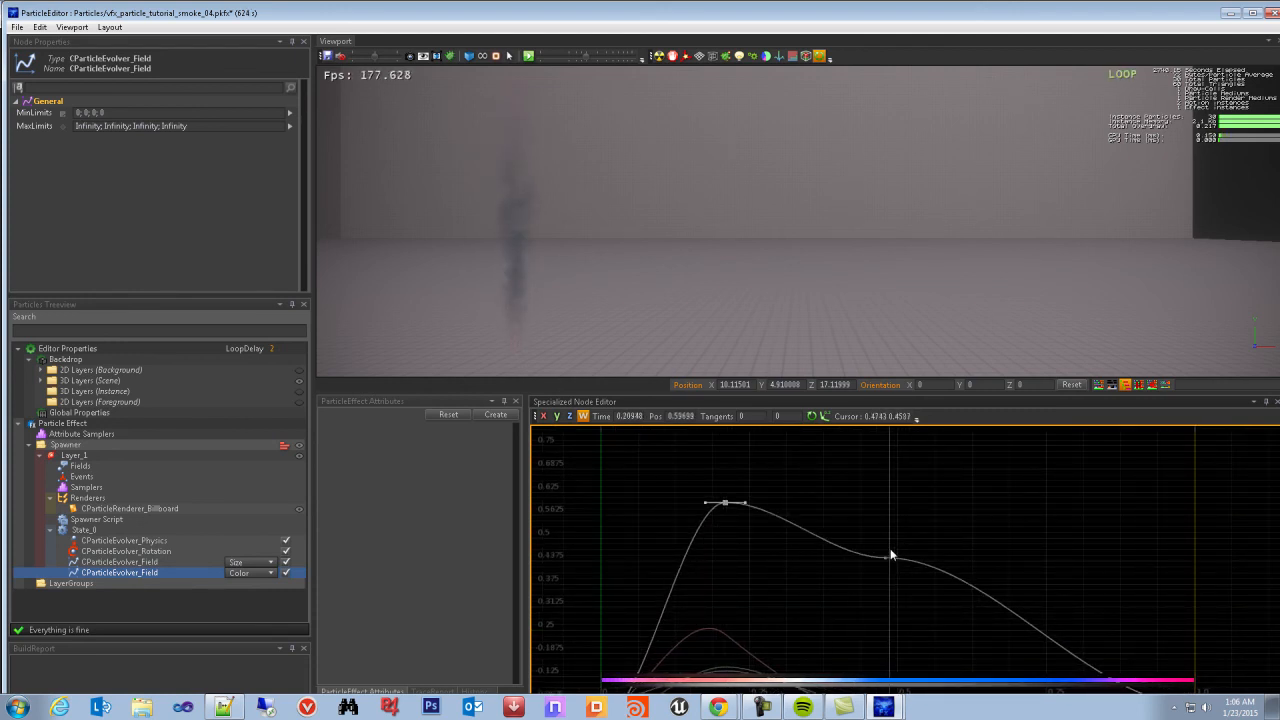
pyautogui.moveTo(888, 558); pyautogui.dragTo(897, 462)
pyautogui.moveTo(726, 503); pyautogui.dragTo(726, 481)
pyautogui.moveTo(896, 462); pyautogui.dragTo(896, 452)
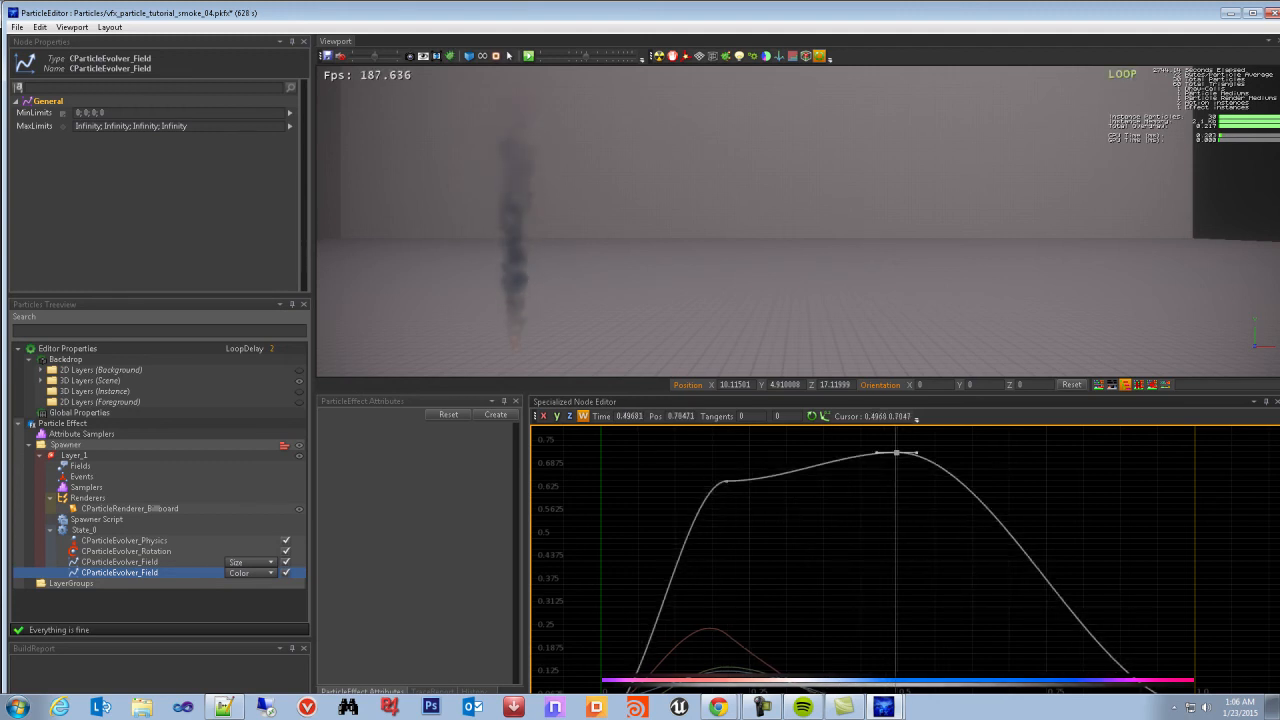
pyautogui.moveTo(726, 481)
pyautogui.mouseDown()
pyautogui.moveTo(746, 469)
pyautogui.moveTo(728, 468)
pyautogui.mouseUp()
pyautogui.click(728, 477)
# Show only the red Color curve and raise its early key to a peak of about 1.20 at time 0.08
pyautogui.moveTo(729, 470); pyautogui.dragTo(736, 443, button='middle')
pyautogui.scroll(-1, 777, 579)
pyautogui.moveTo(777, 580); pyautogui.dragTo(753, 570, button='middle')
pyautogui.click(540, 416)
pyautogui.moveTo(746, 569); pyautogui.dragTo(696, 420)
pyautogui.moveTo(749, 502); pyautogui.dragTo(748, 569, button='middle')
pyautogui.scroll(-2, 755, 550)
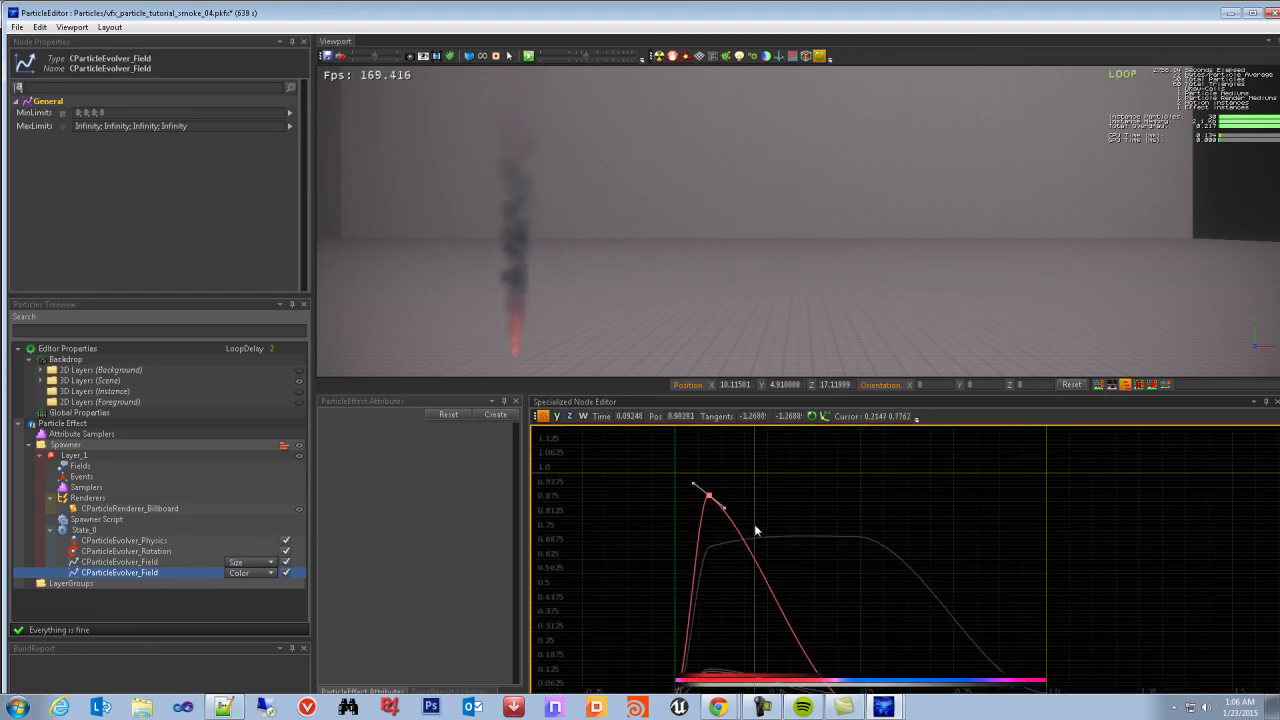
pyautogui.scroll(-1, 755, 525)
pyautogui.moveTo(717, 502); pyautogui.dragTo(740, 439)
pyautogui.moveTo(792, 622); pyautogui.dragTo(846, 621, button='middle')
pyautogui.scroll(1, 798, 559)
pyautogui.scroll(-1, 813, 566)
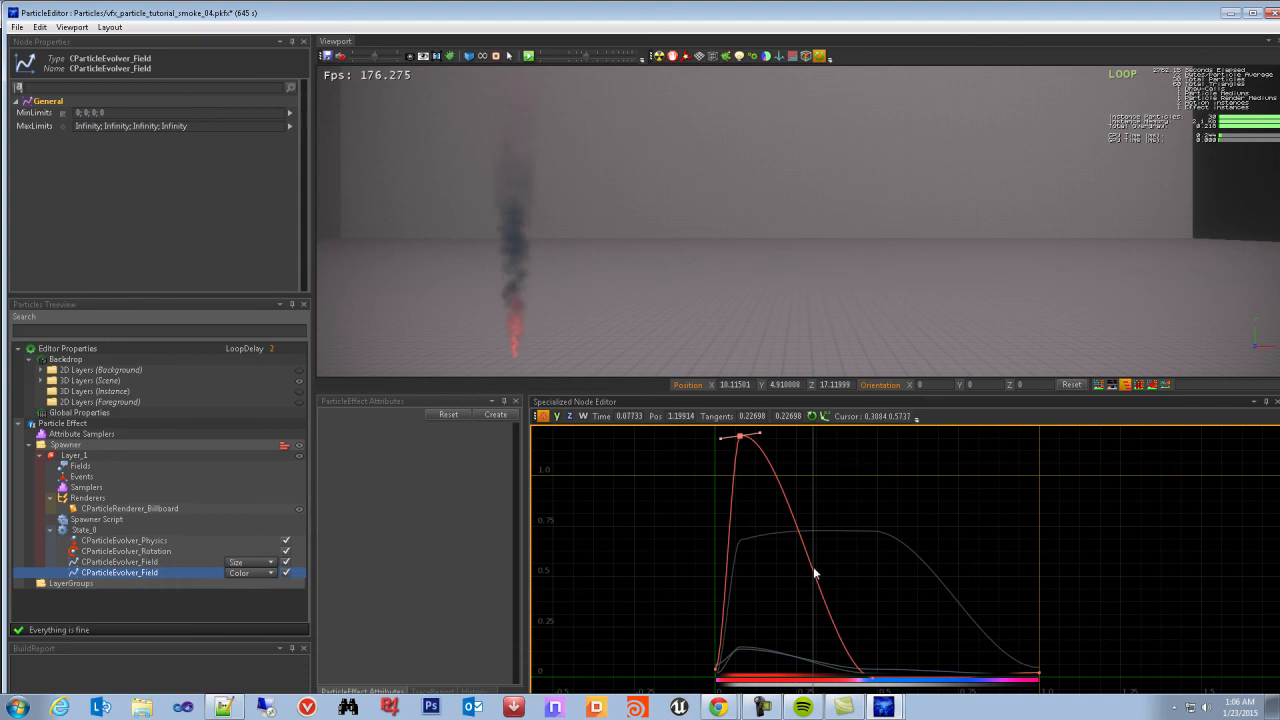
# Tilt the red peak's tangent downward to about -1.43 and move the peak to about time 0.05, value 1.20
pyautogui.moveTo(760, 441); pyautogui.dragTo(752, 470)
pyautogui.moveTo(818, 583); pyautogui.dragTo(848, 622, button='middle')
pyautogui.scroll(1, 847, 589)
pyautogui.click(843, 555)
pyautogui.scroll(1, 833, 600)
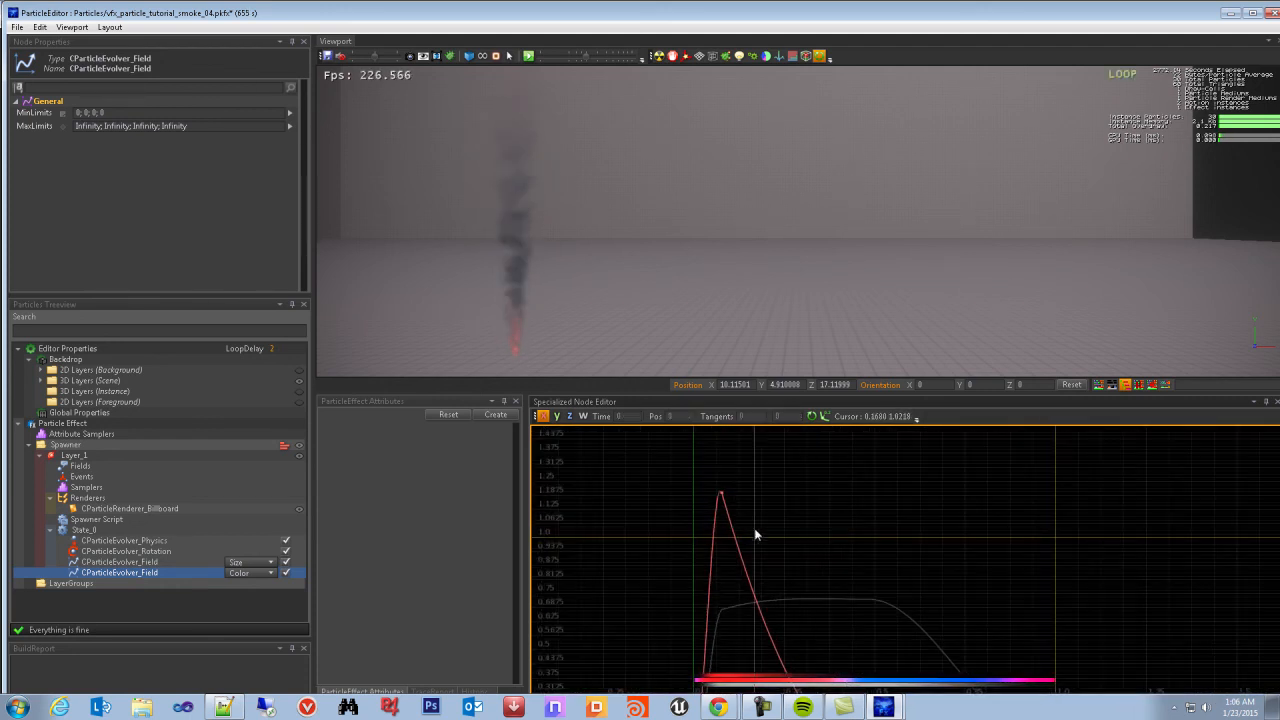
pyautogui.click(720, 492)
pyautogui.moveTo(716, 476)
pyautogui.mouseDown()
pyautogui.moveTo(697, 481)
pyautogui.moveTo(712, 494)
pyautogui.mouseUp()
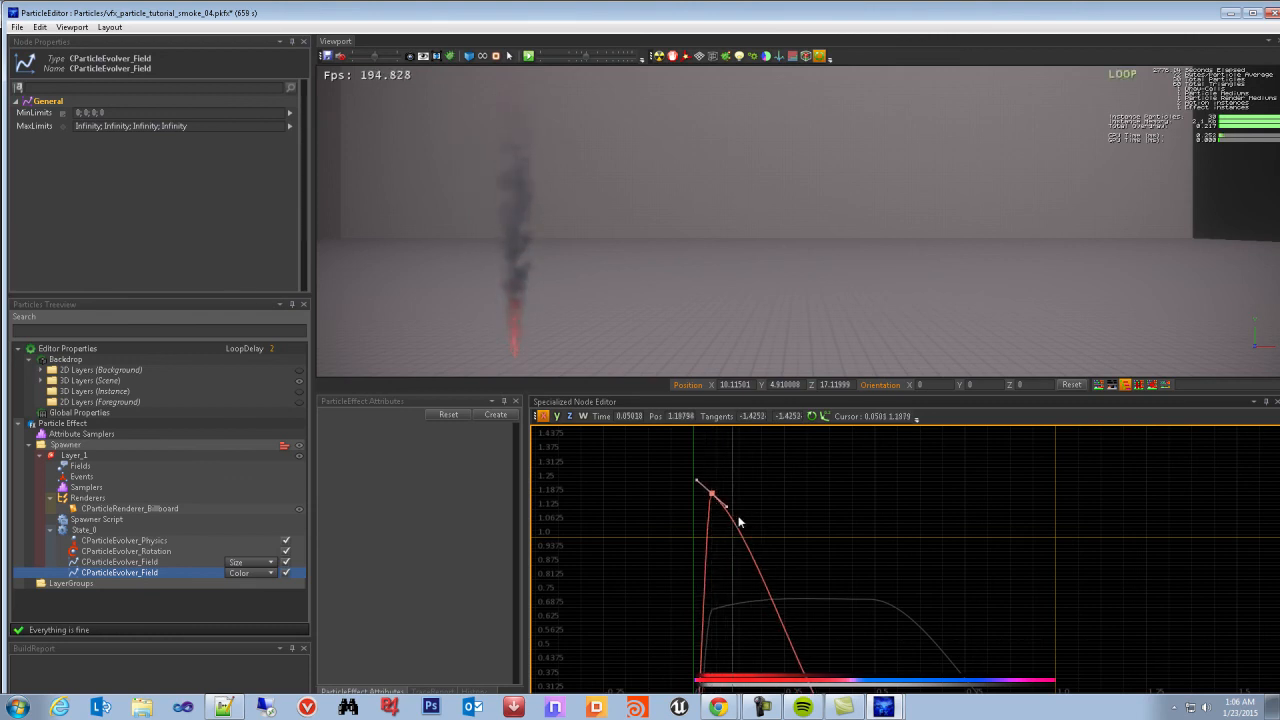
# Examine the red and green Color curves against the smoke plume
pyautogui.moveTo(843, 593); pyautogui.dragTo(804, 507, button='middle')
pyautogui.scroll(-1, 794, 507)
pyautogui.scroll(1, 795, 508)
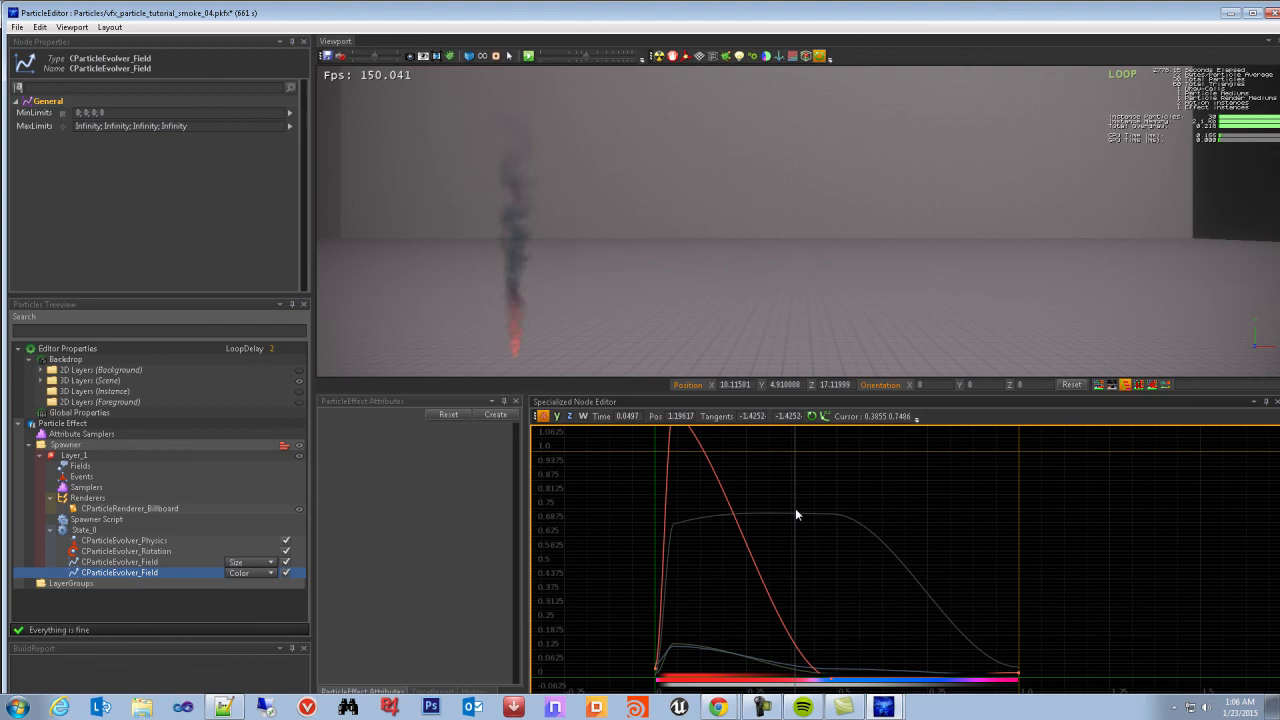
pyautogui.moveTo(793, 558); pyautogui.dragTo(821, 509, button='middle')
pyautogui.scroll(1, 830, 504)
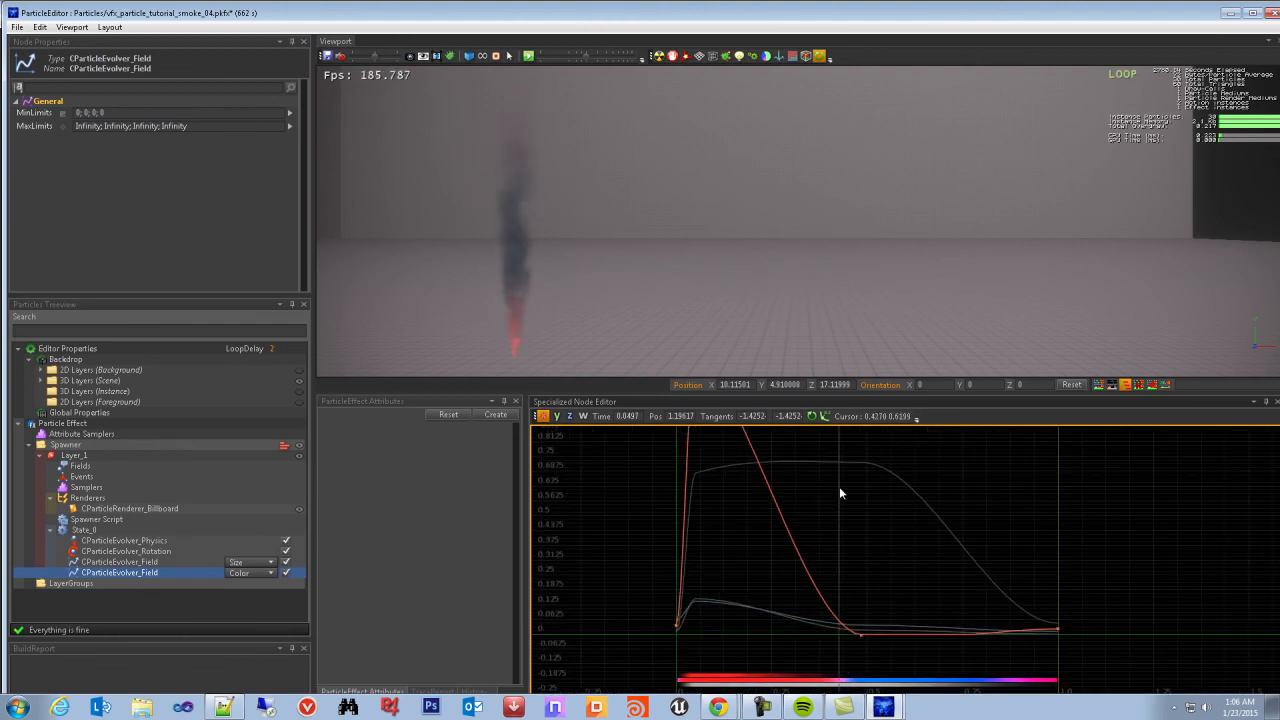
pyautogui.click(557, 416)
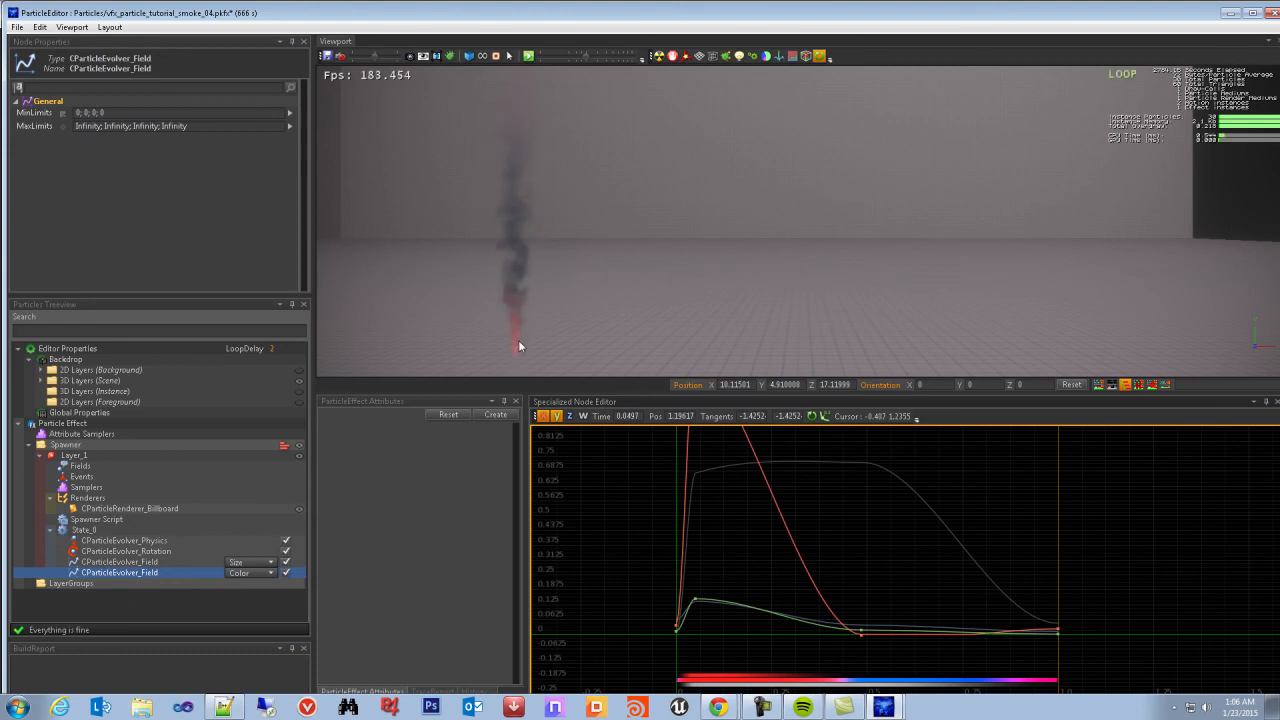
pyautogui.click(557, 417)
pyautogui.click(543, 417)
# Show only the W curve, move its middle key earlier and higher, and raise its early key to about 0.87
pyautogui.click(583, 417)
pyautogui.moveTo(812, 506); pyautogui.dragTo(809, 571, button='middle')
pyautogui.scroll(-1, 809, 571)
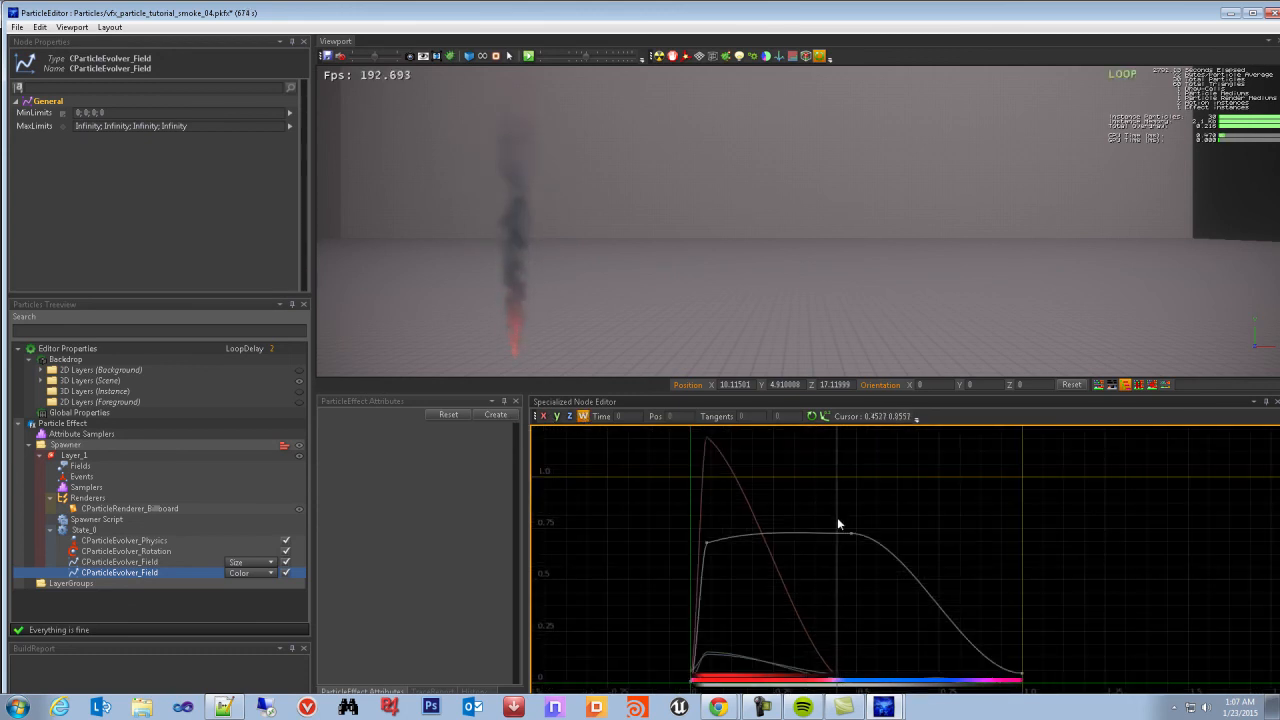
pyautogui.scroll(1, 838, 517)
pyautogui.click(855, 538)
pyautogui.moveTo(855, 538); pyautogui.dragTo(786, 457)
pyautogui.moveTo(686, 546); pyautogui.dragTo(702, 486)
pyautogui.moveTo(702, 486); pyautogui.dragTo(723, 446, button='middle')
pyautogui.keyDown('alt'); pyautogui.moveTo(506, 261); pyautogui.dragTo(527, 267, button='right'); pyautogui.keyUp('alt')
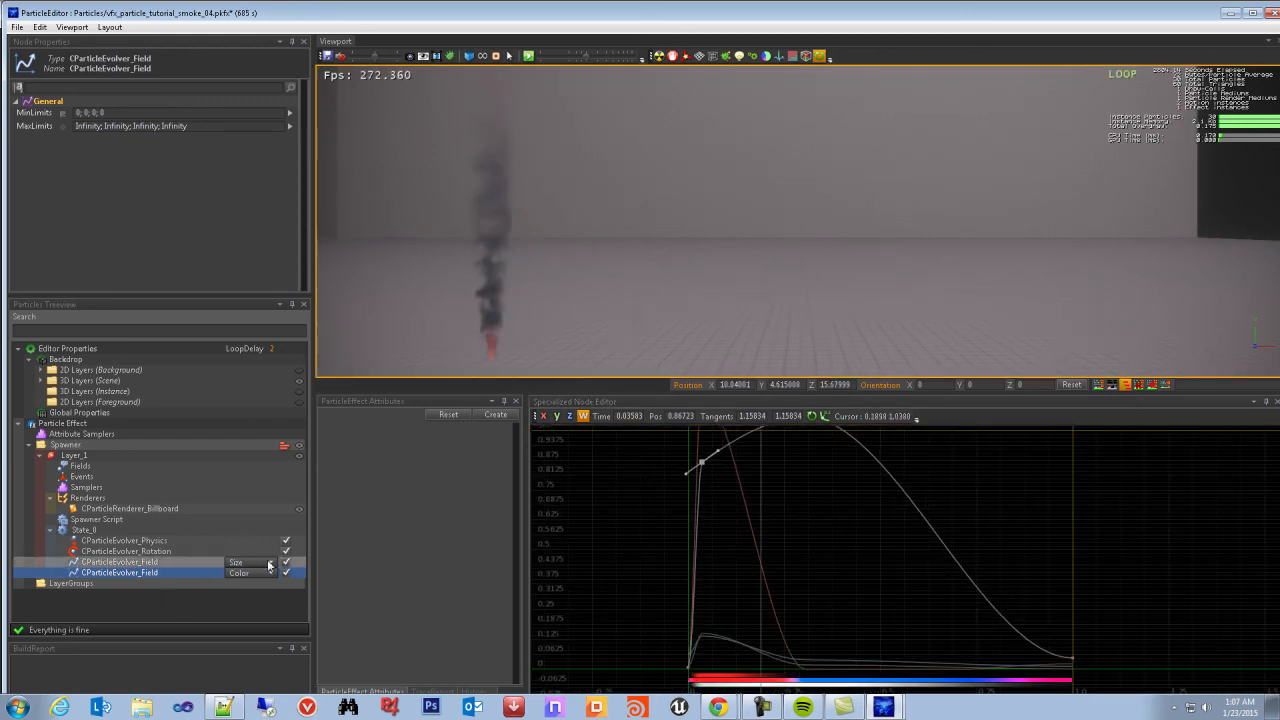
# Add a key to the Size curve at about time 0.30, value 1.24
pyautogui.click(130, 562)
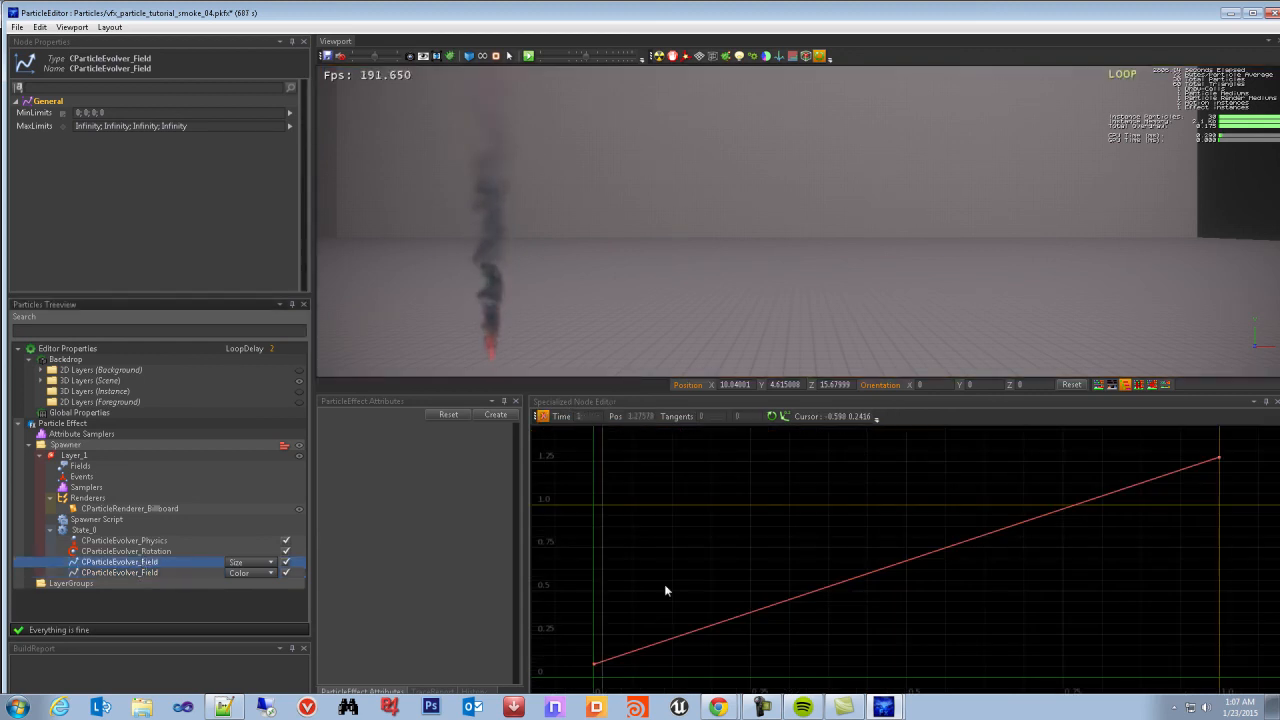
pyautogui.scroll(-3, 1011, 542)
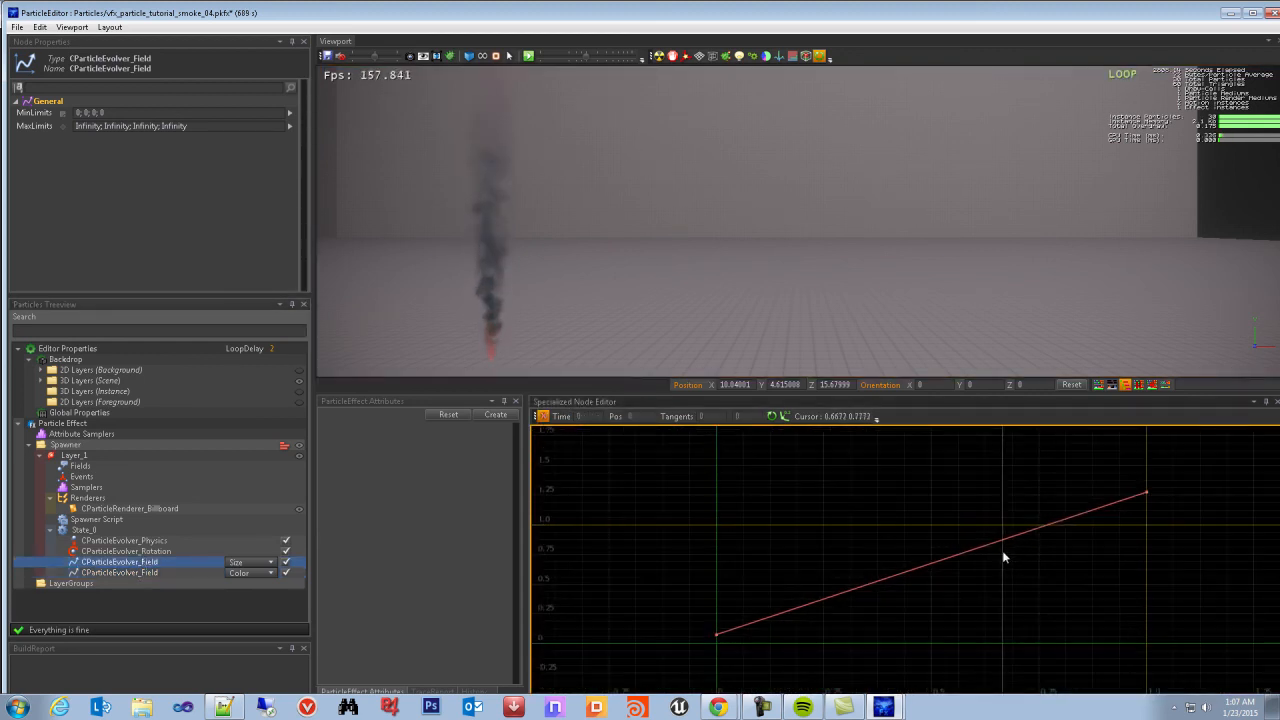
pyautogui.moveTo(949, 562); pyautogui.dragTo(847, 500)
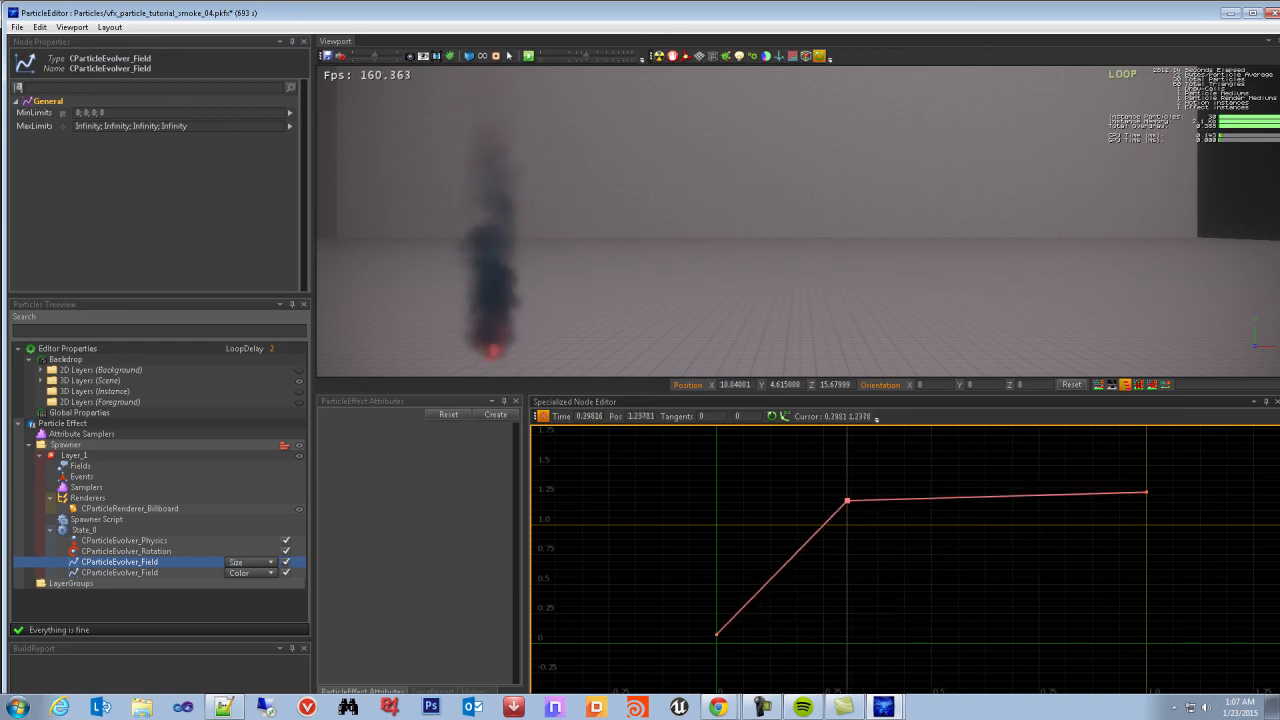
# Select the keys of the Size curve and set their interpolator to Spline
pyautogui.moveTo(680, 460); pyautogui.dragTo(1158, 694)
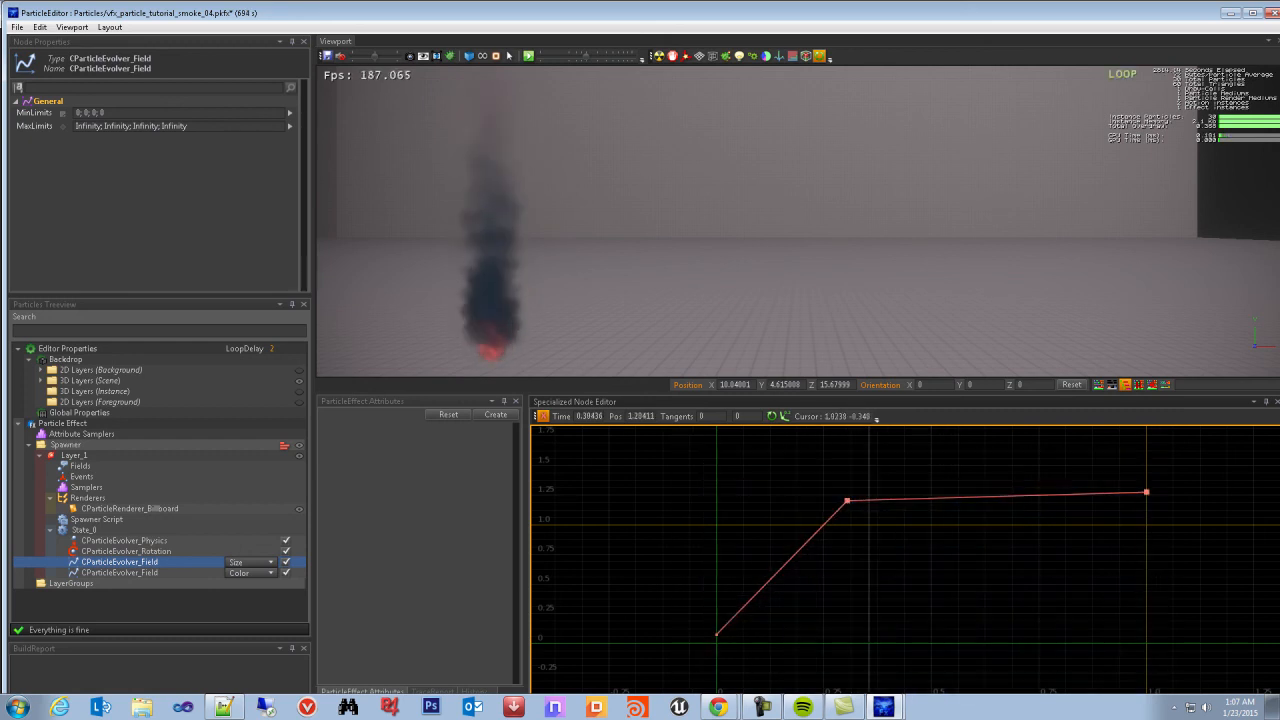
pyautogui.rightClick(705, 477)
pyautogui.moveTo(750, 483)
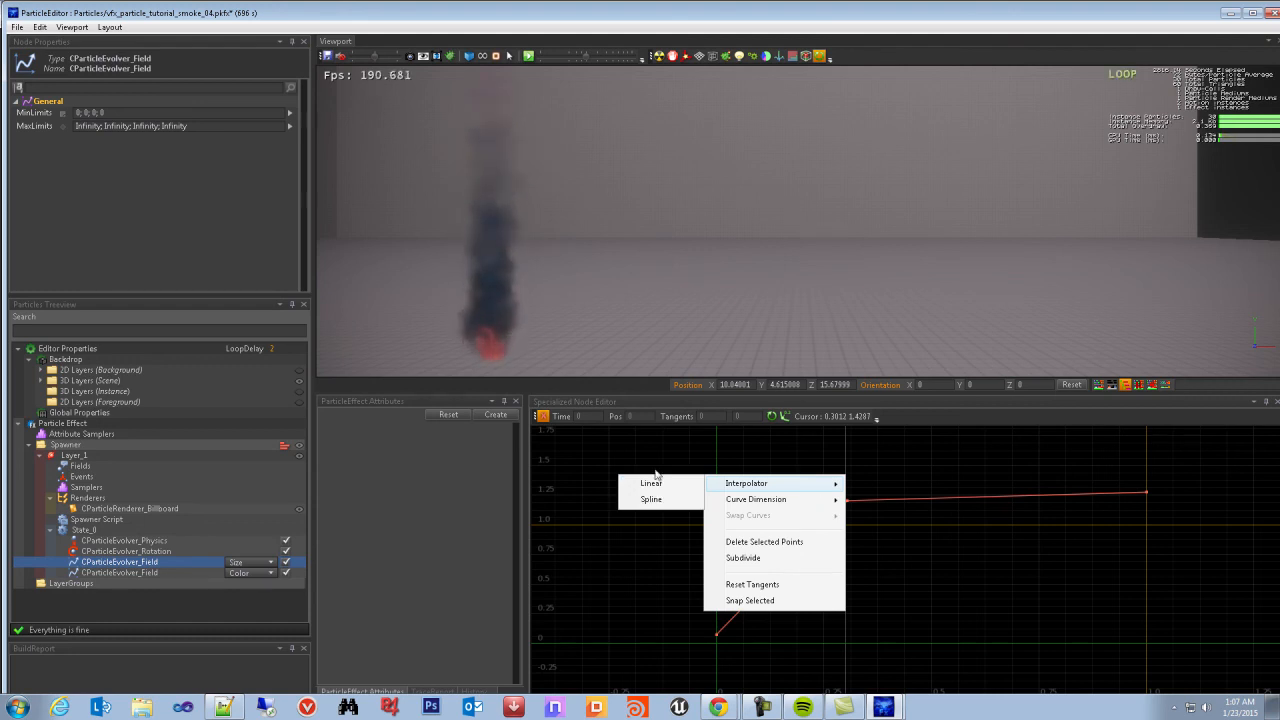
pyautogui.click(652, 499)
pyautogui.moveTo(640, 455); pyautogui.dragTo(1203, 647)
pyautogui.rightClick(849, 504)
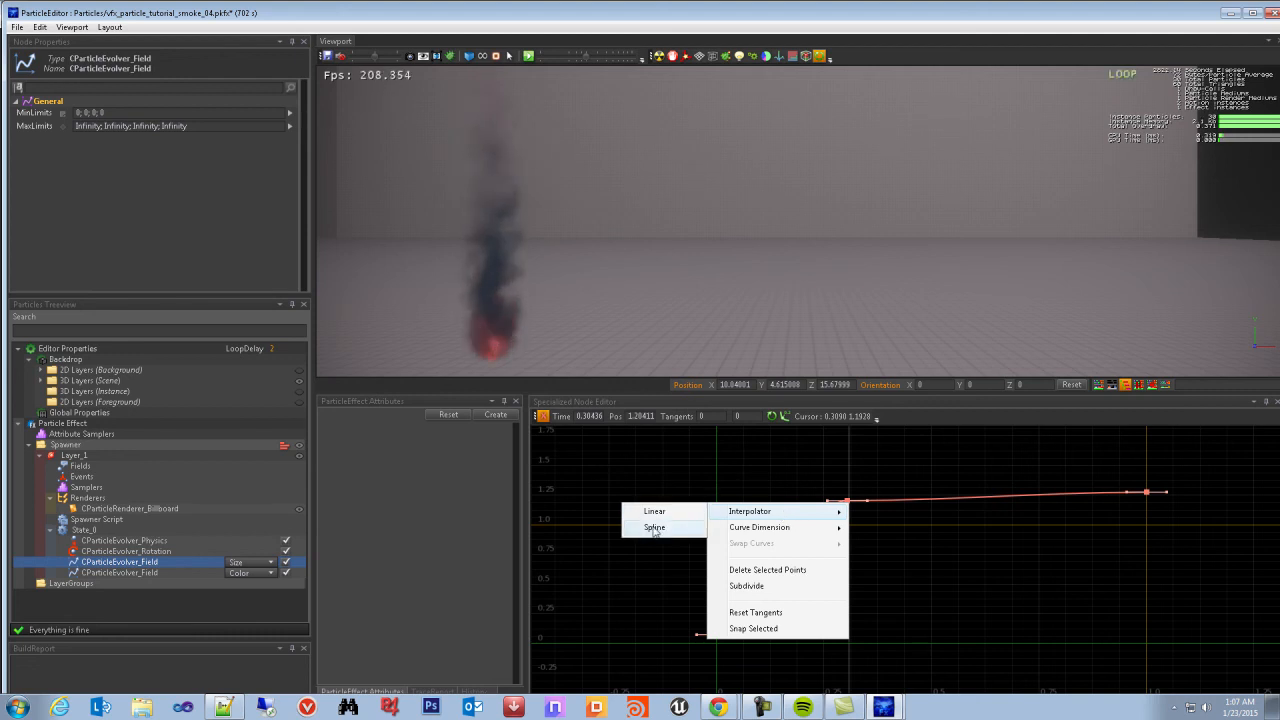
pyautogui.click(654, 527)
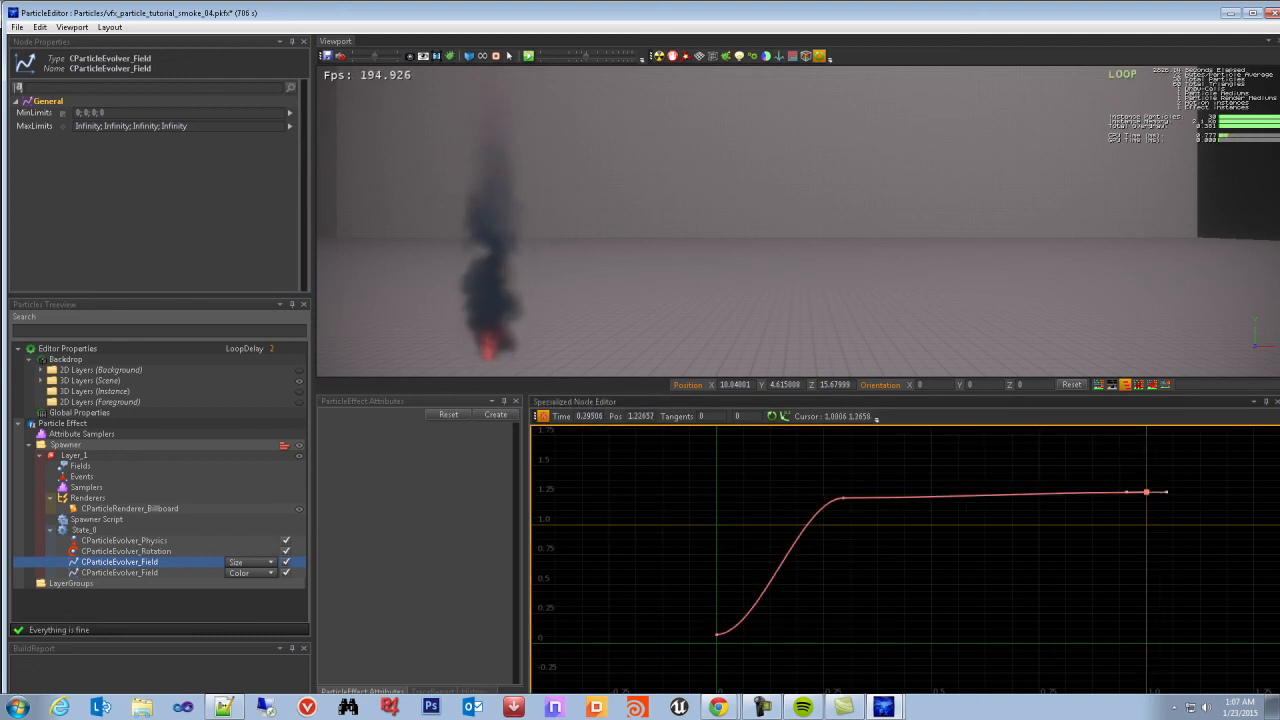
# Raise the Size curve's end key to about 1.5 and place the middle key near time 0.27, value 1.04, with tangents of about 2.23
pyautogui.moveTo(859, 507); pyautogui.dragTo(848, 492)
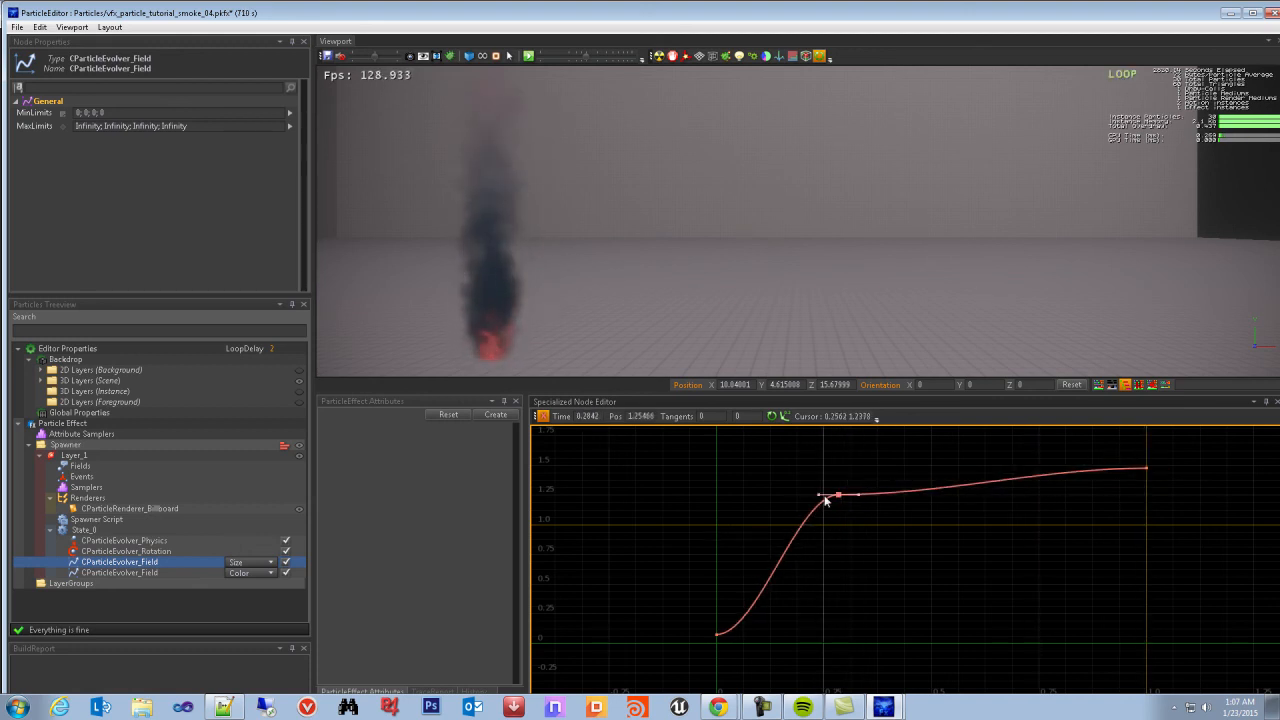
pyautogui.moveTo(838, 498)
pyautogui.mouseDown()
pyautogui.moveTo(799, 556)
pyautogui.moveTo(823, 551)
pyautogui.moveTo(800, 549)
pyautogui.moveTo(823, 543)
pyautogui.moveTo(803, 546)
pyautogui.moveTo(800, 532)
pyautogui.moveTo(815, 535)
pyautogui.moveTo(816, 508)
pyautogui.moveTo(817, 529)
pyautogui.moveTo(834, 520)
pyautogui.mouseUp()
pyautogui.moveTo(961, 530); pyautogui.dragTo(866, 532, button='middle')
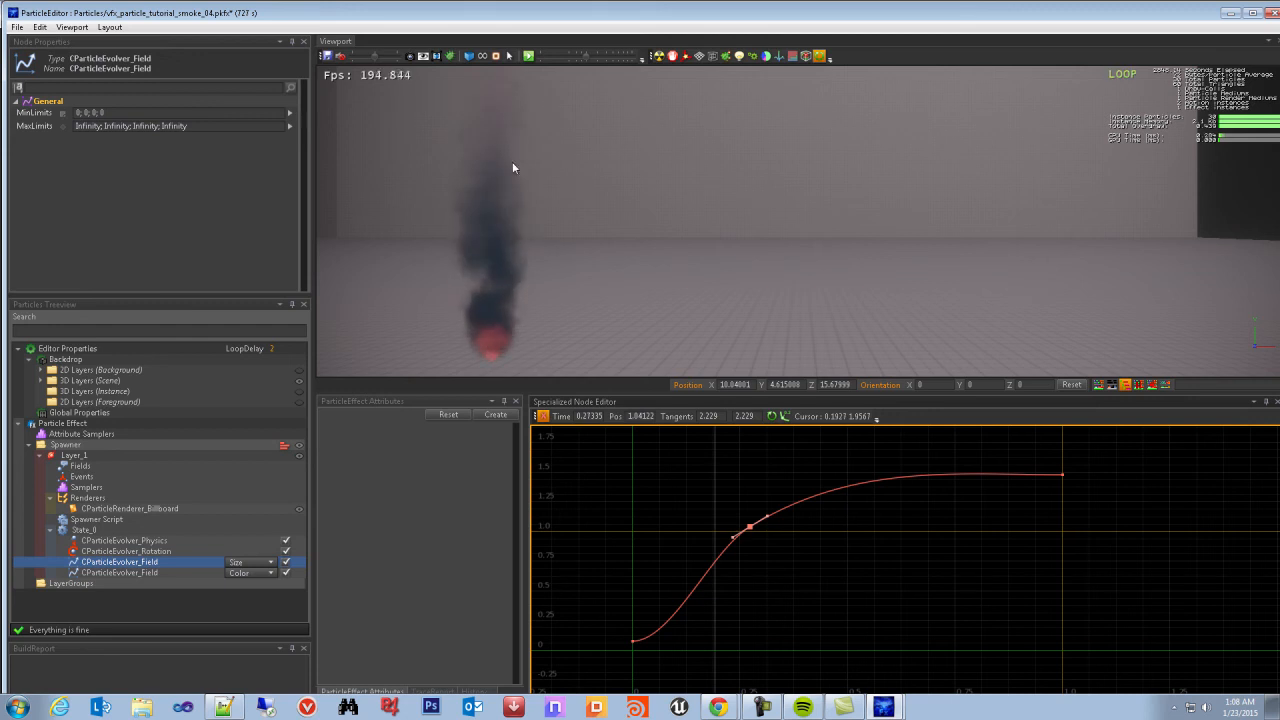
# Reframe the smoke plume and enlarge the viewport by shrinking the curve editor's height
pyautogui.click(495, 282)
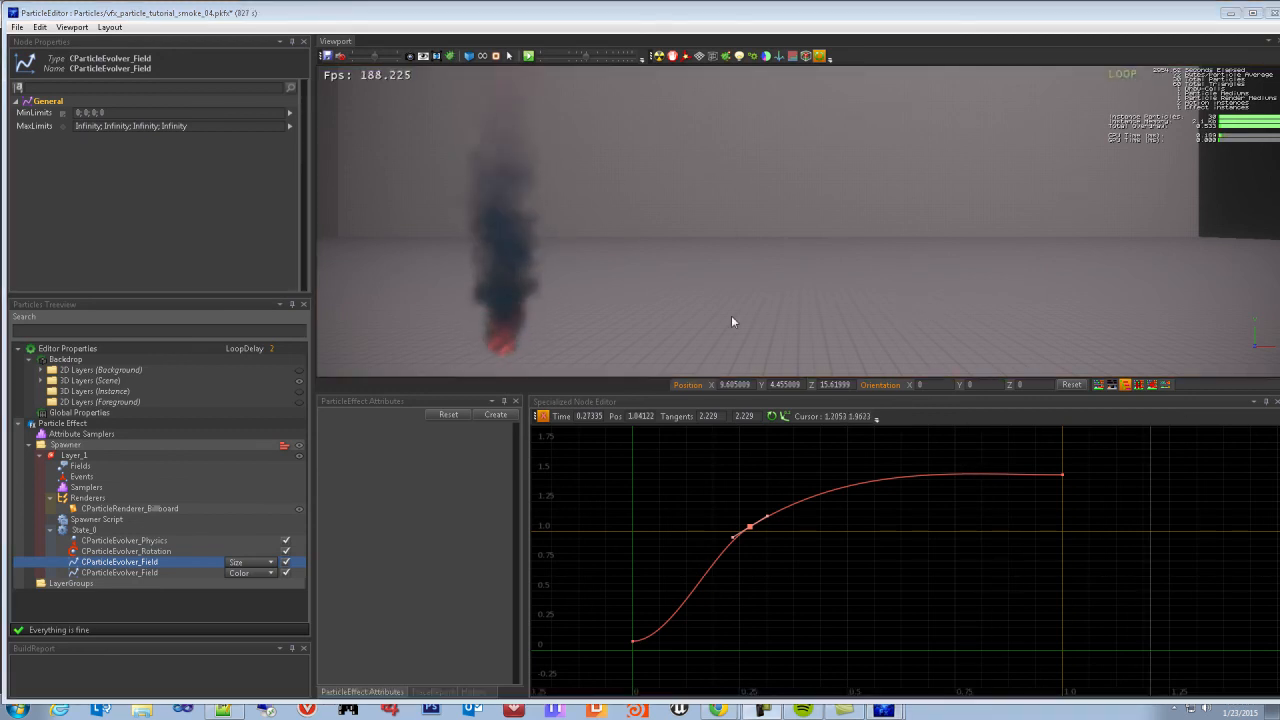
pyautogui.click(614, 288)
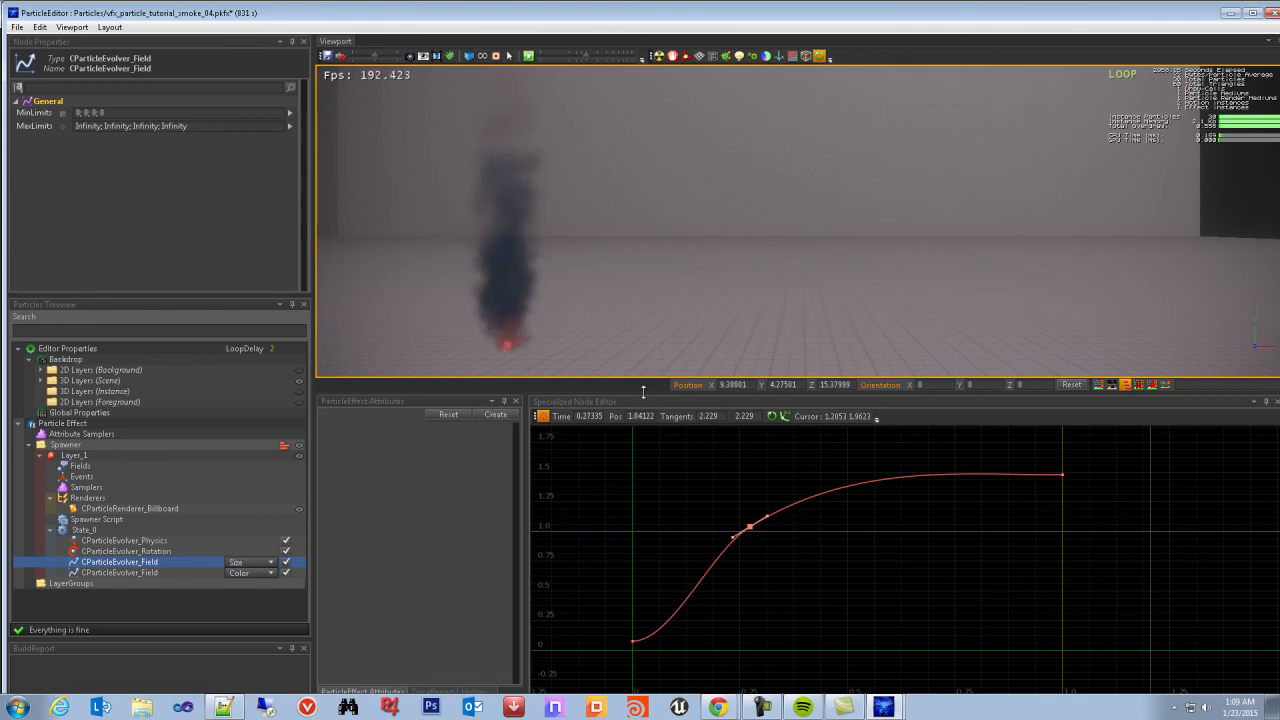
pyautogui.moveTo(622, 511); pyautogui.dragTo(623, 532)
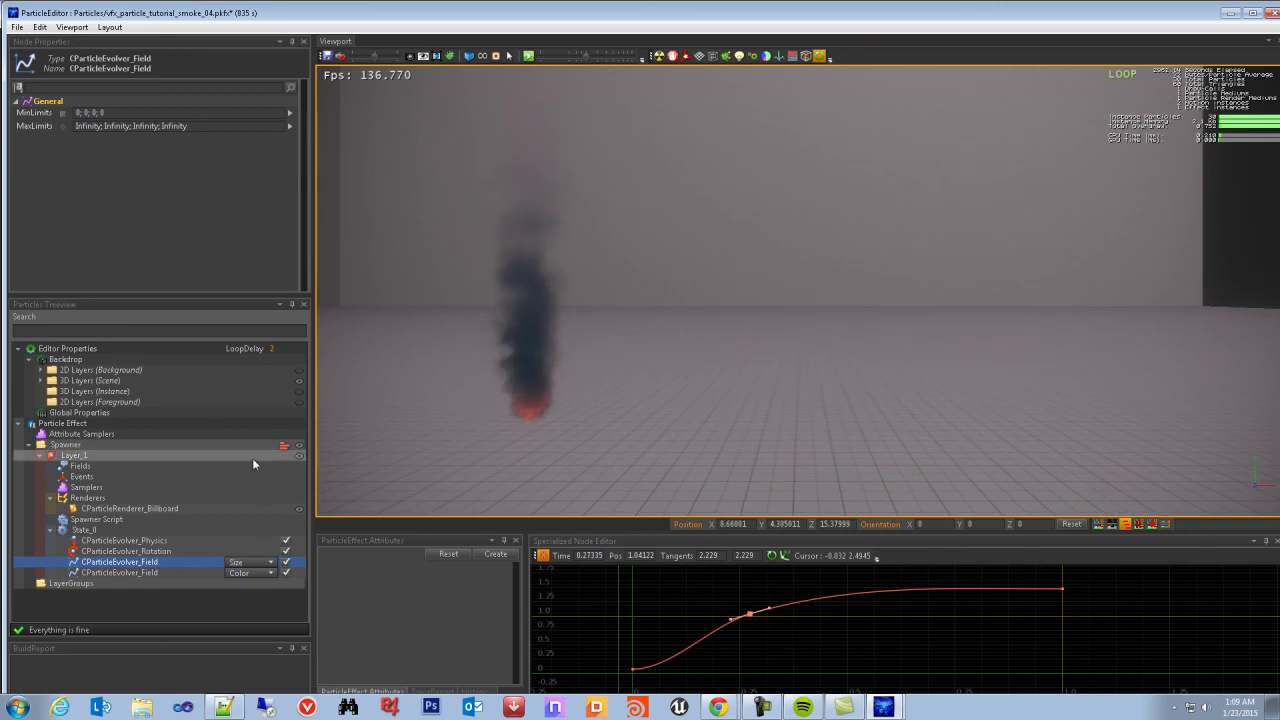
# Look through the evolver, renderer and field nodes of Layer_1, ending on the layer's own properties
pyautogui.click(117, 572)
pyautogui.click(117, 540)
pyautogui.click(106, 509)
pyautogui.click(88, 497)
pyautogui.click(126, 551)
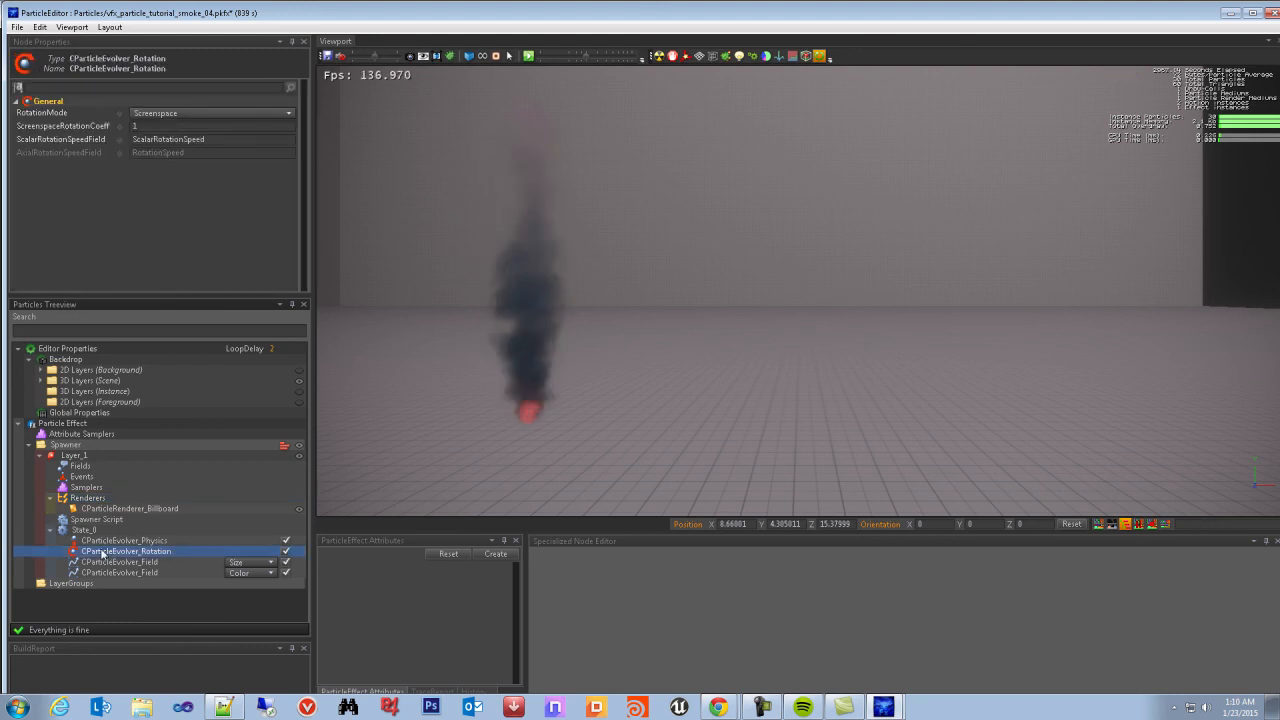
pyautogui.click(75, 455)
pyautogui.click(80, 466)
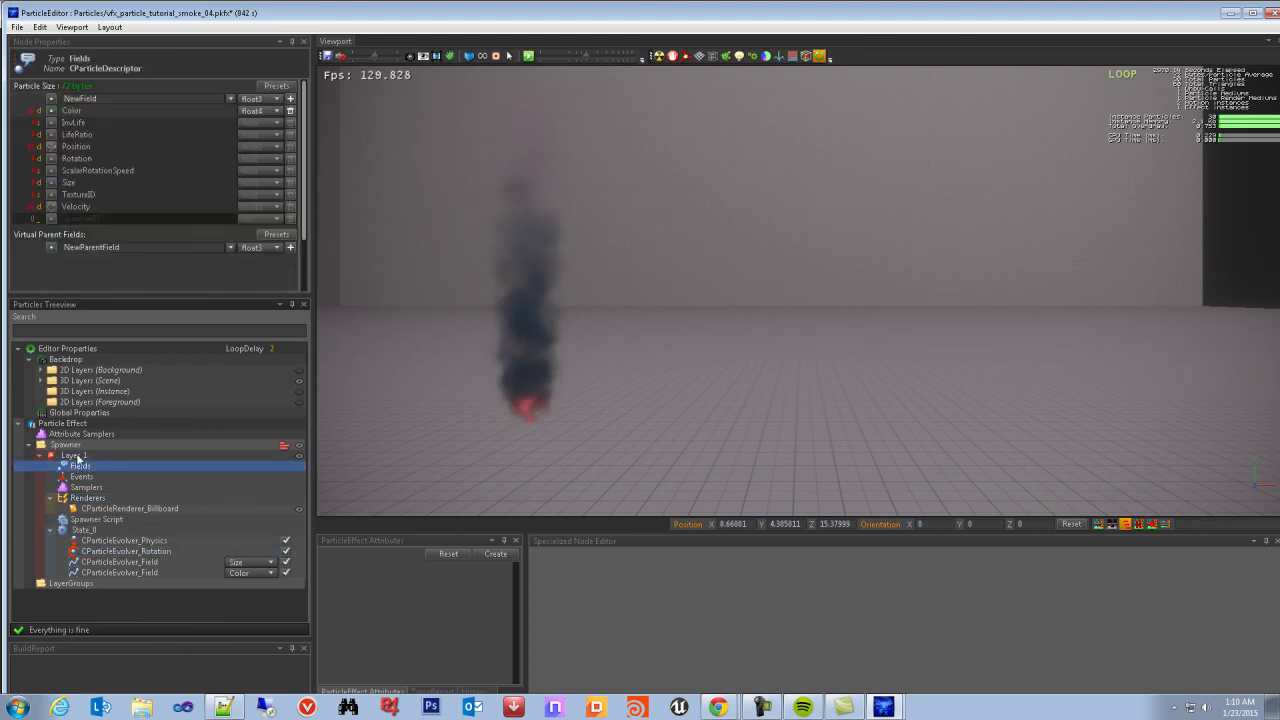
pyautogui.click(80, 456)
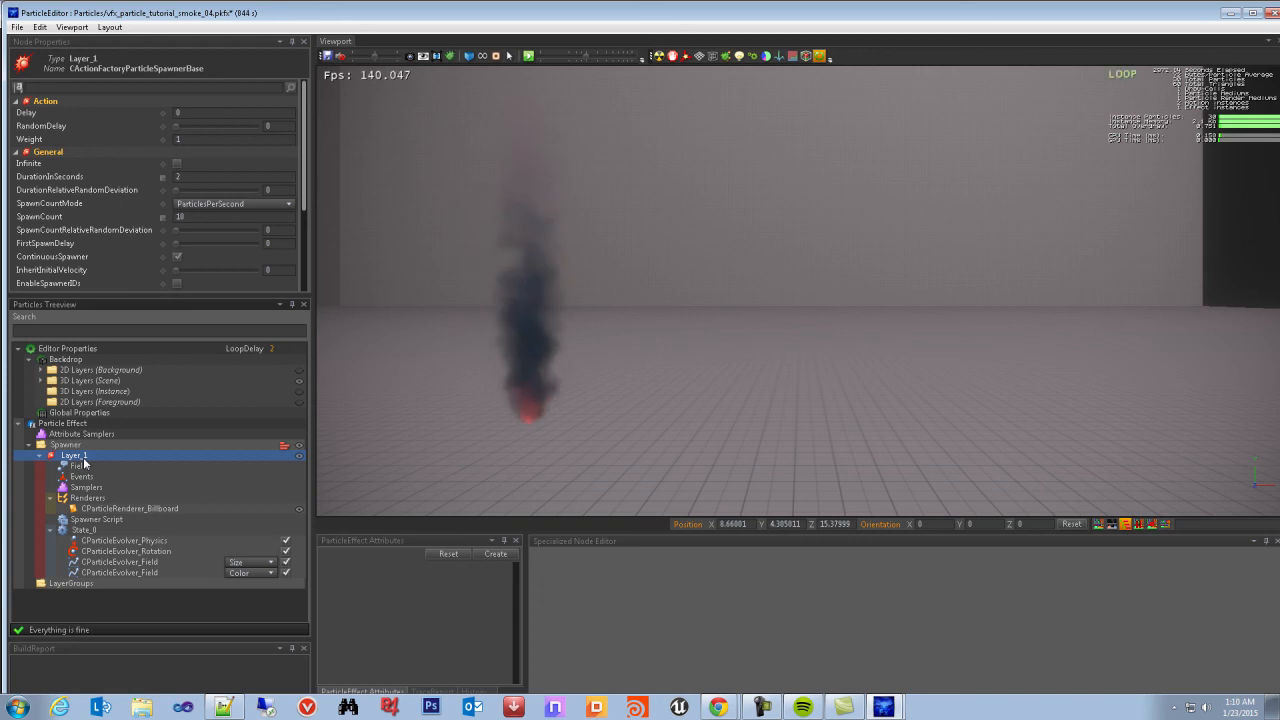
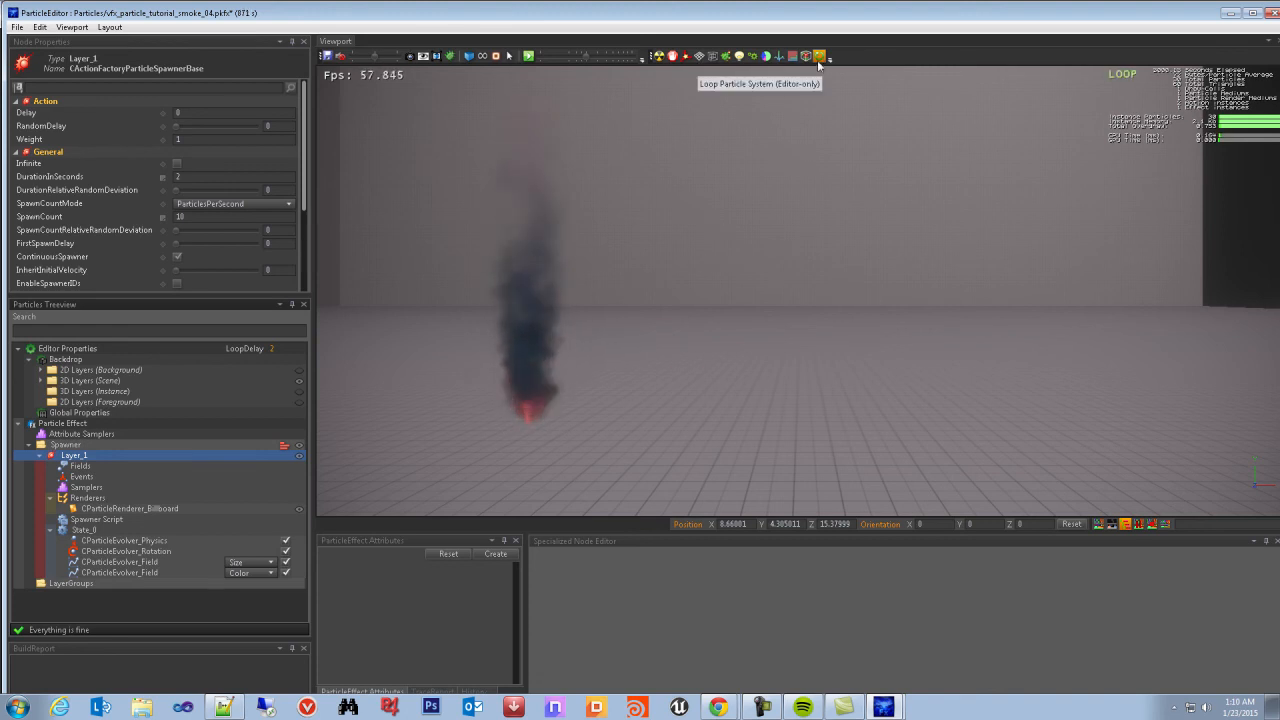
# Review Layer_1's duration and spawn count against the Life value in the Spawner Script and the editor's loop option
pyautogui.click(819, 57)
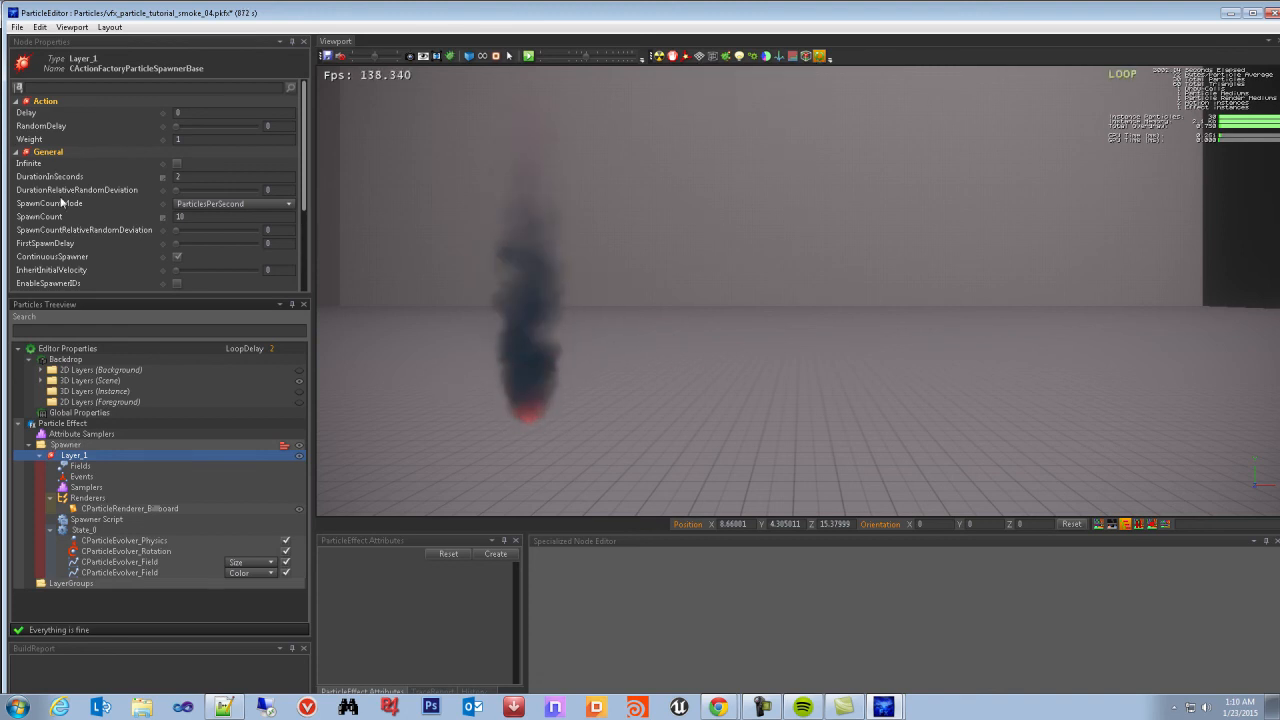
pyautogui.click(193, 177)
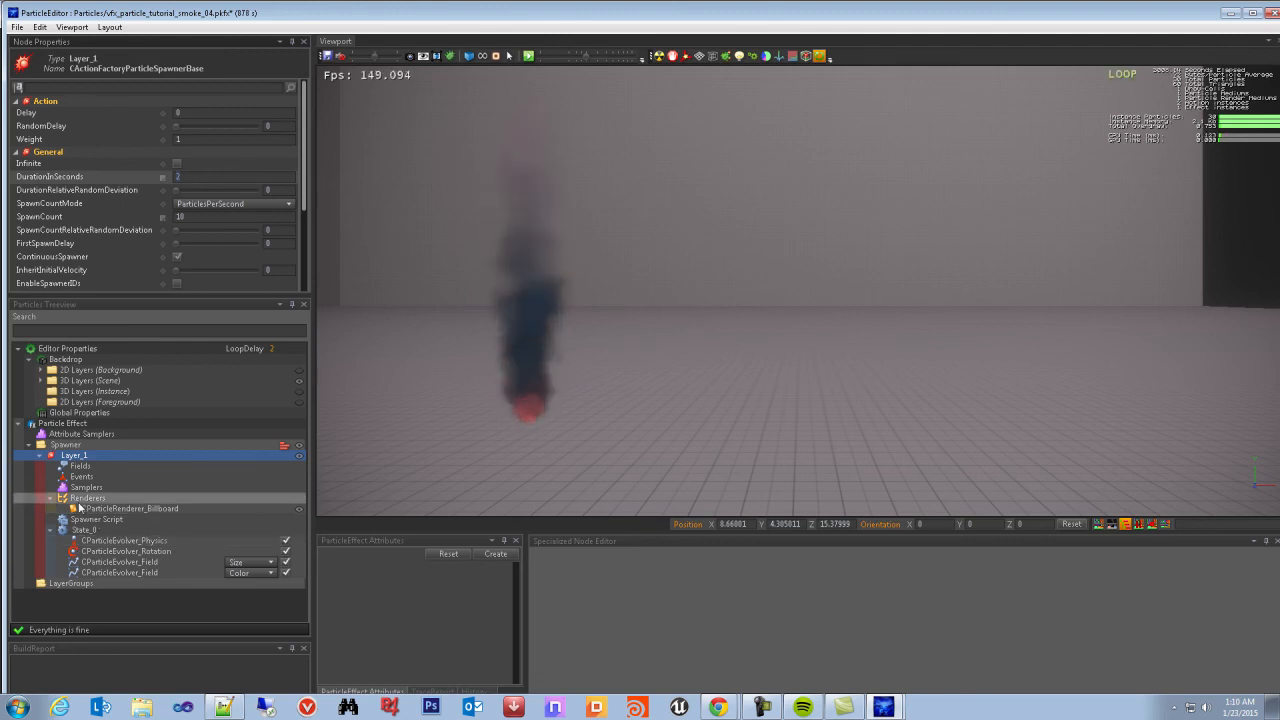
pyautogui.click(110, 509)
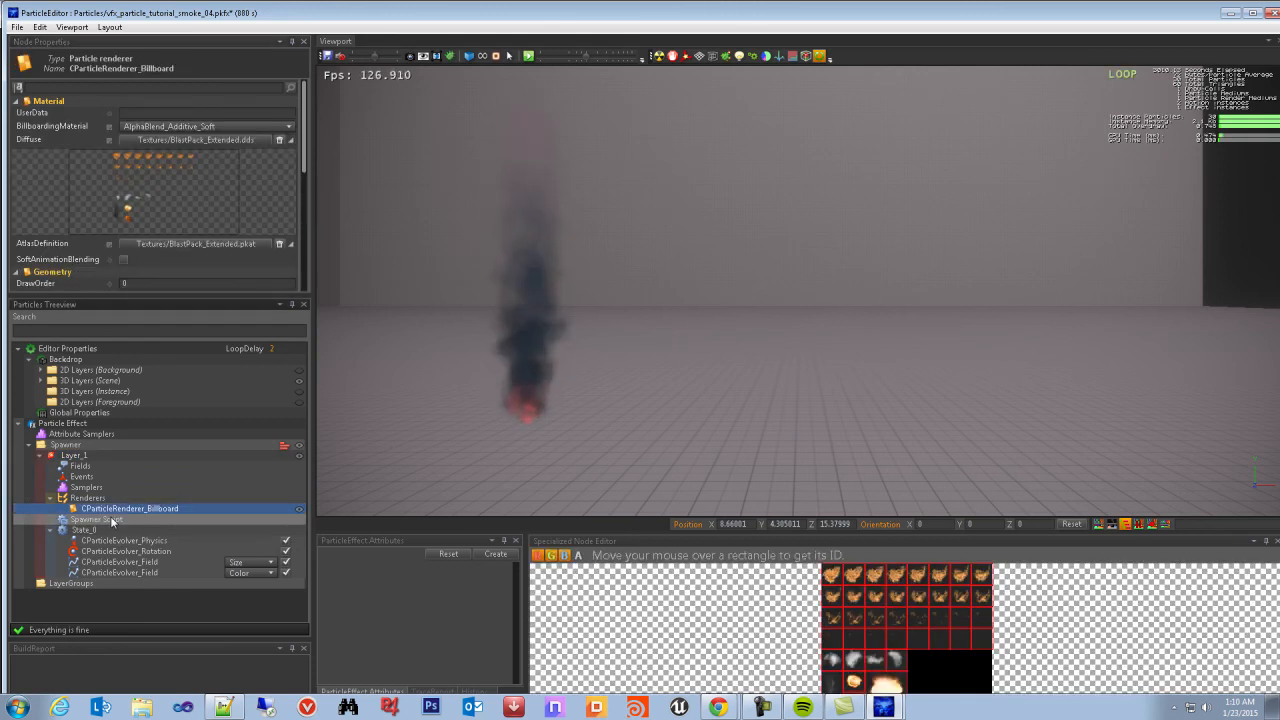
pyautogui.click(110, 519)
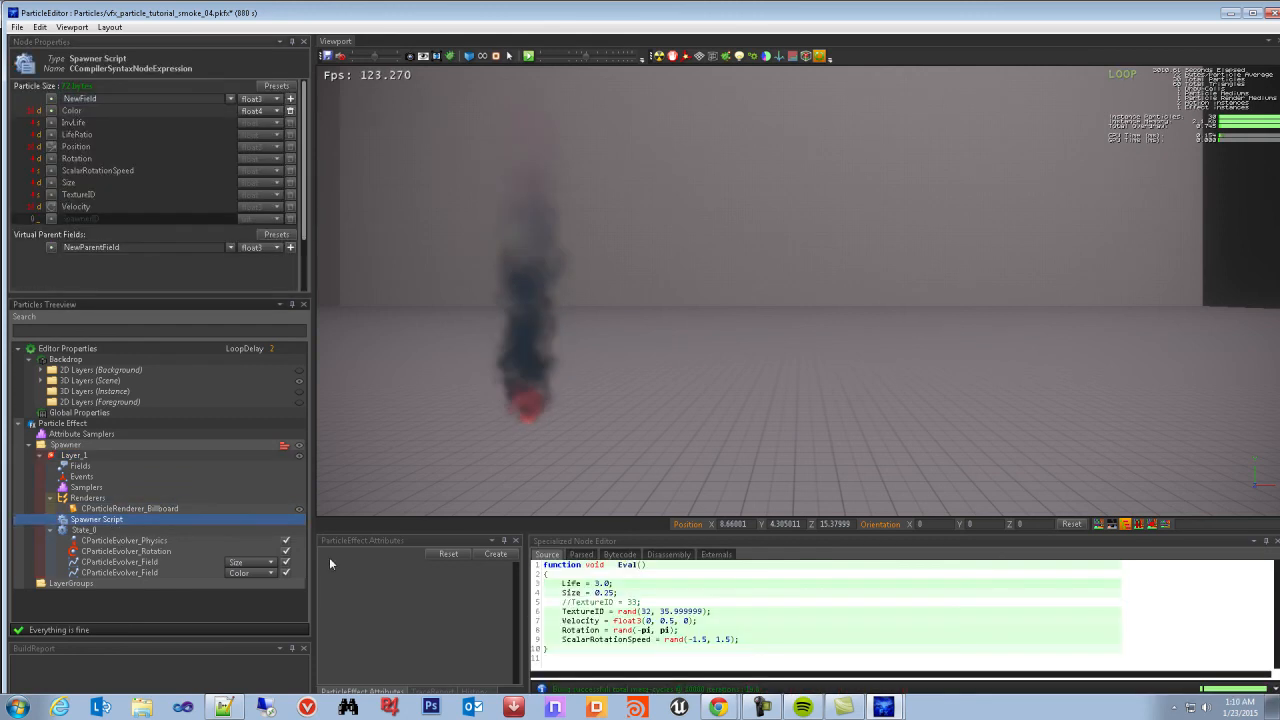
pyautogui.doubleClick(597, 583)
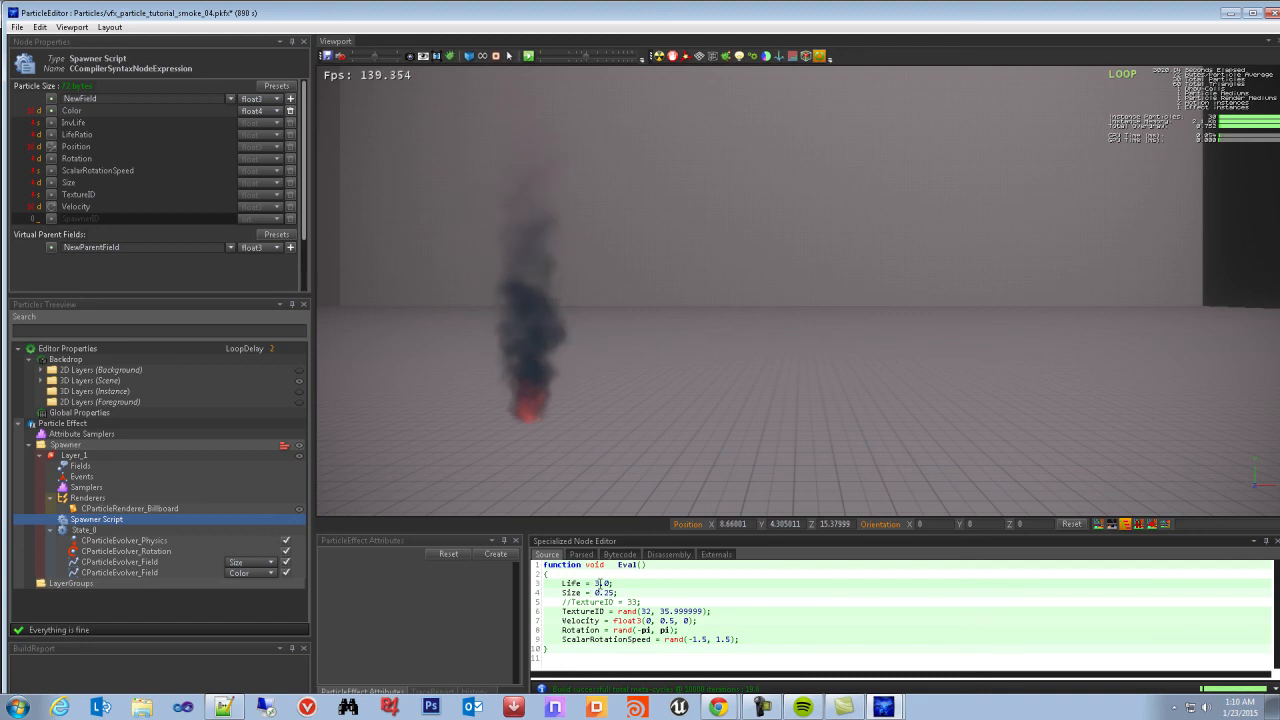
pyautogui.click(72, 445)
pyautogui.click(72, 455)
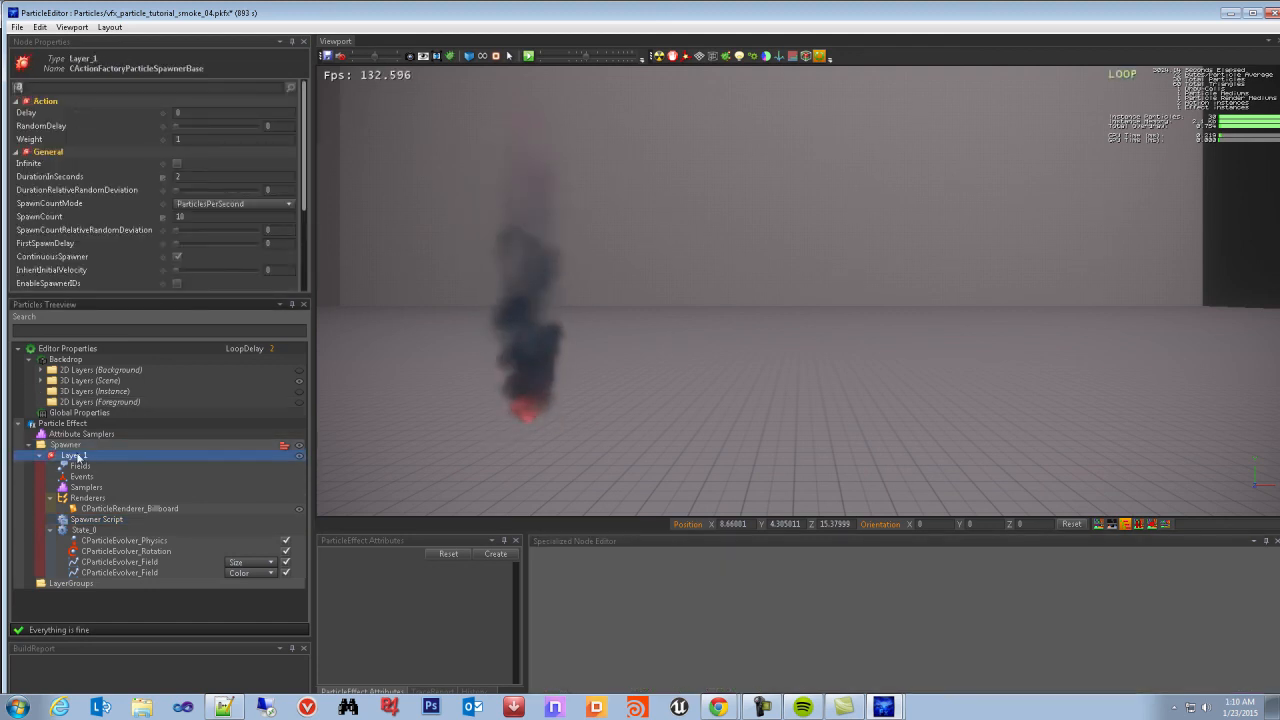
pyautogui.click(203, 177)
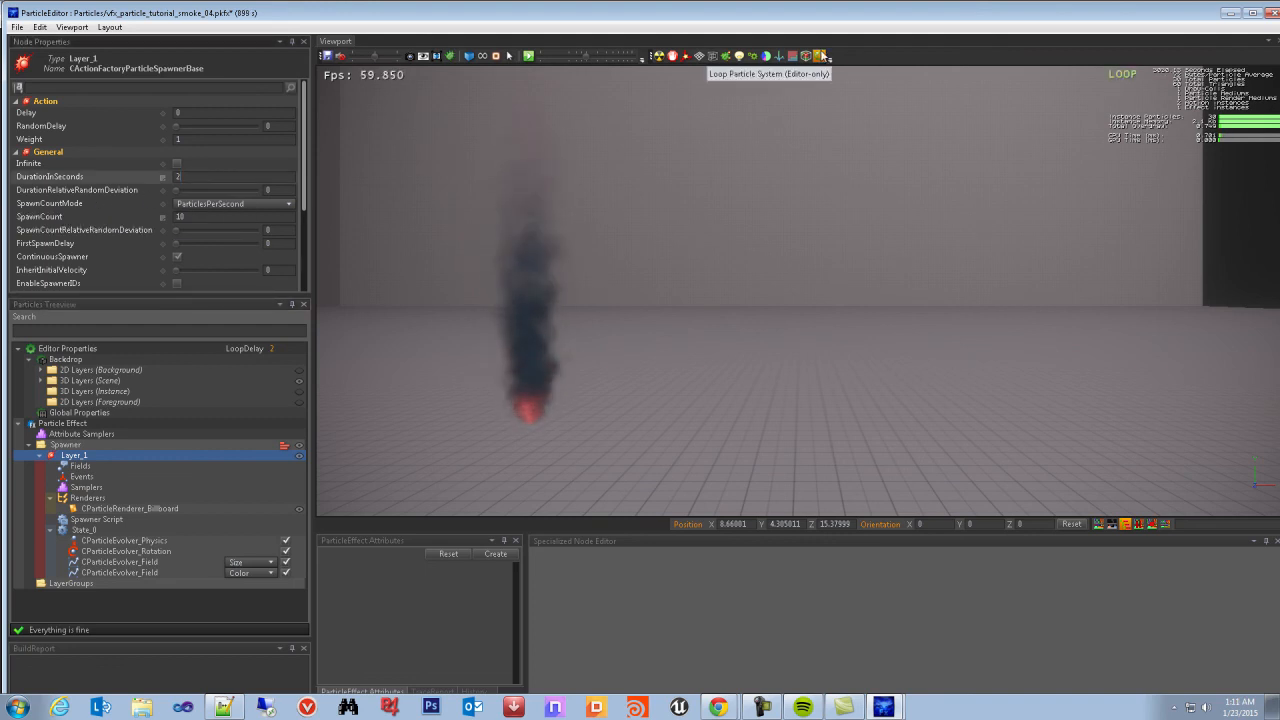
pyautogui.click(820, 56)
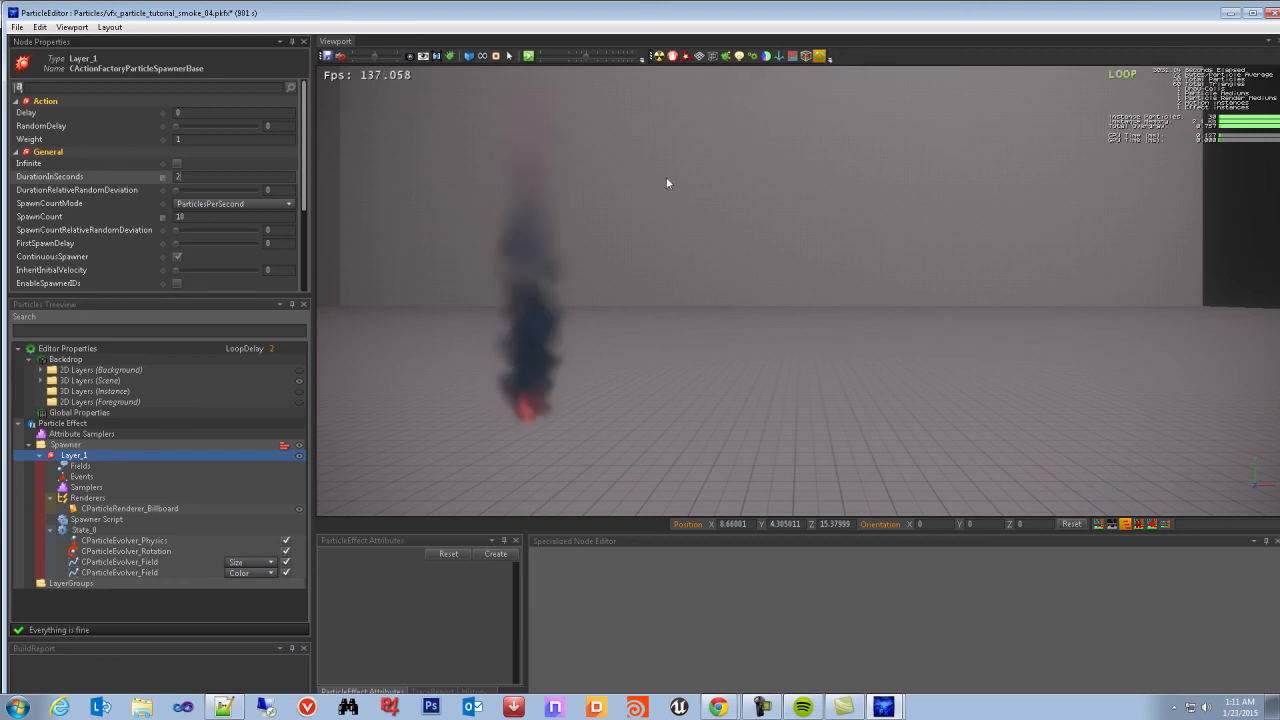
pyautogui.click(198, 216)
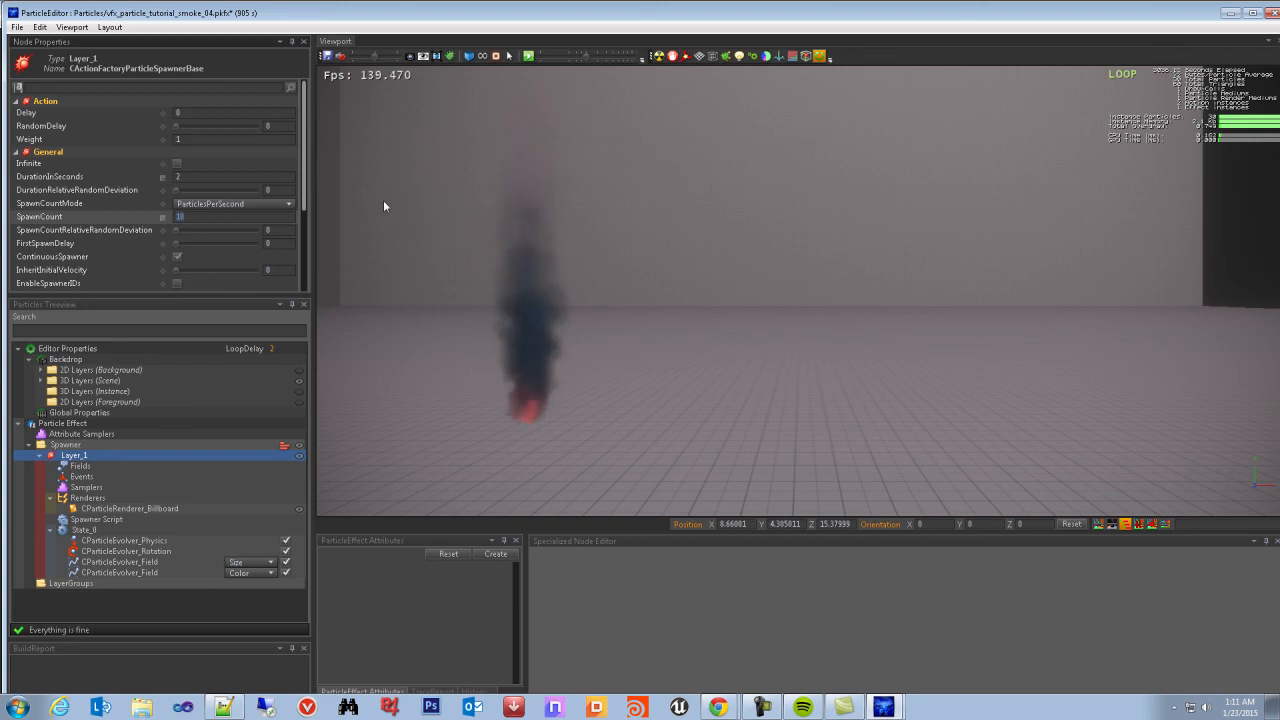
# Turn off editor looping of the particle system and make Layer_1's spawner infinite
pyautogui.click(820, 57)
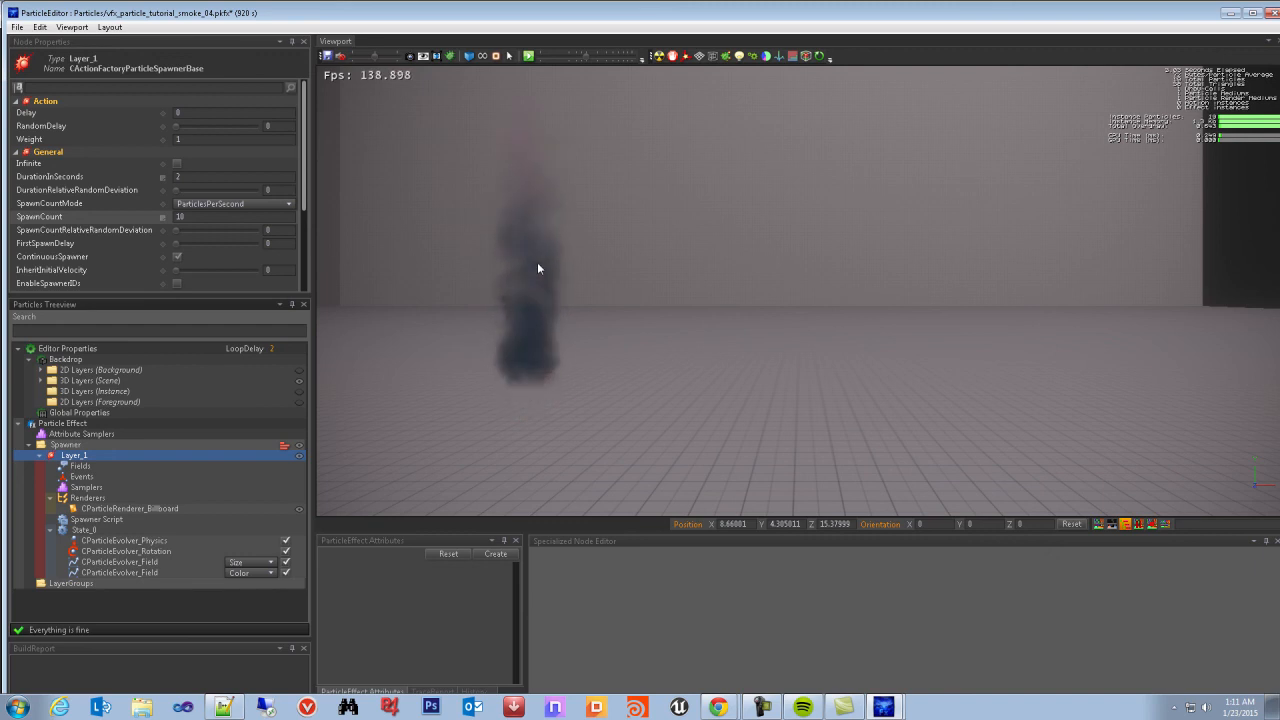
pyautogui.click(178, 164)
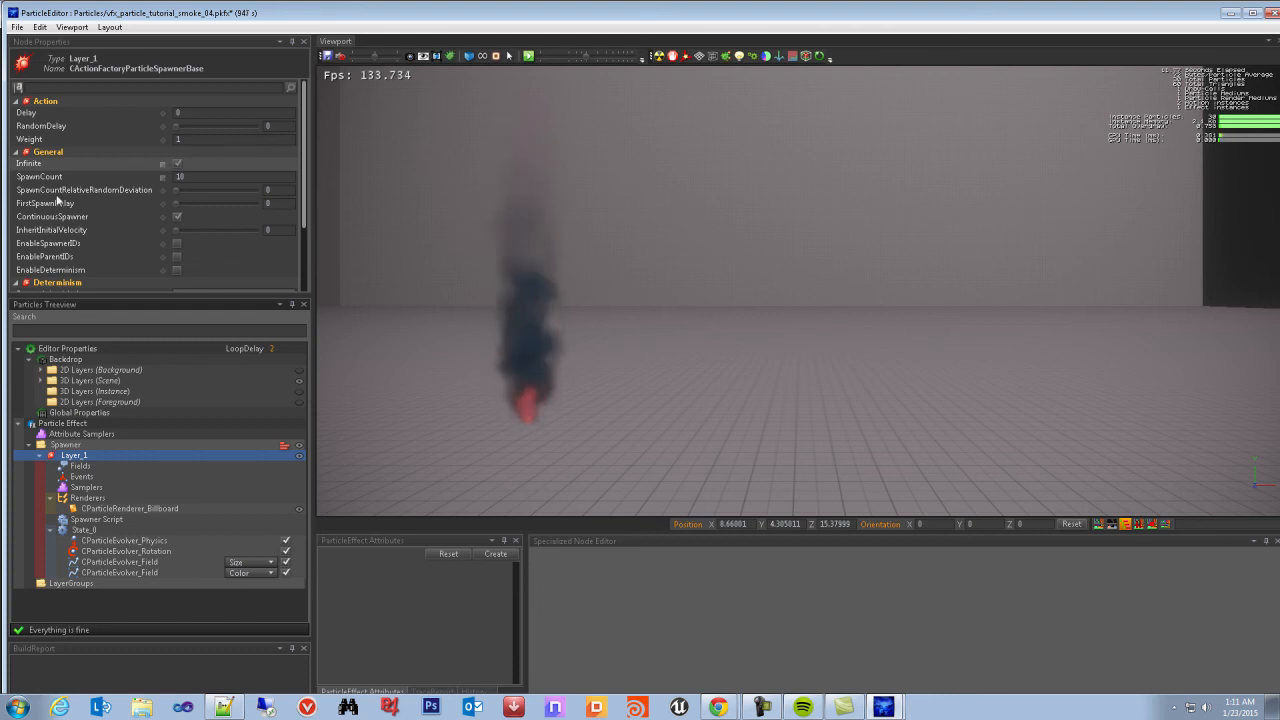
# Set Layer_1's SpawnCount to 55 and check the denser plume and the remaining layer properties
pyautogui.click(206, 178)
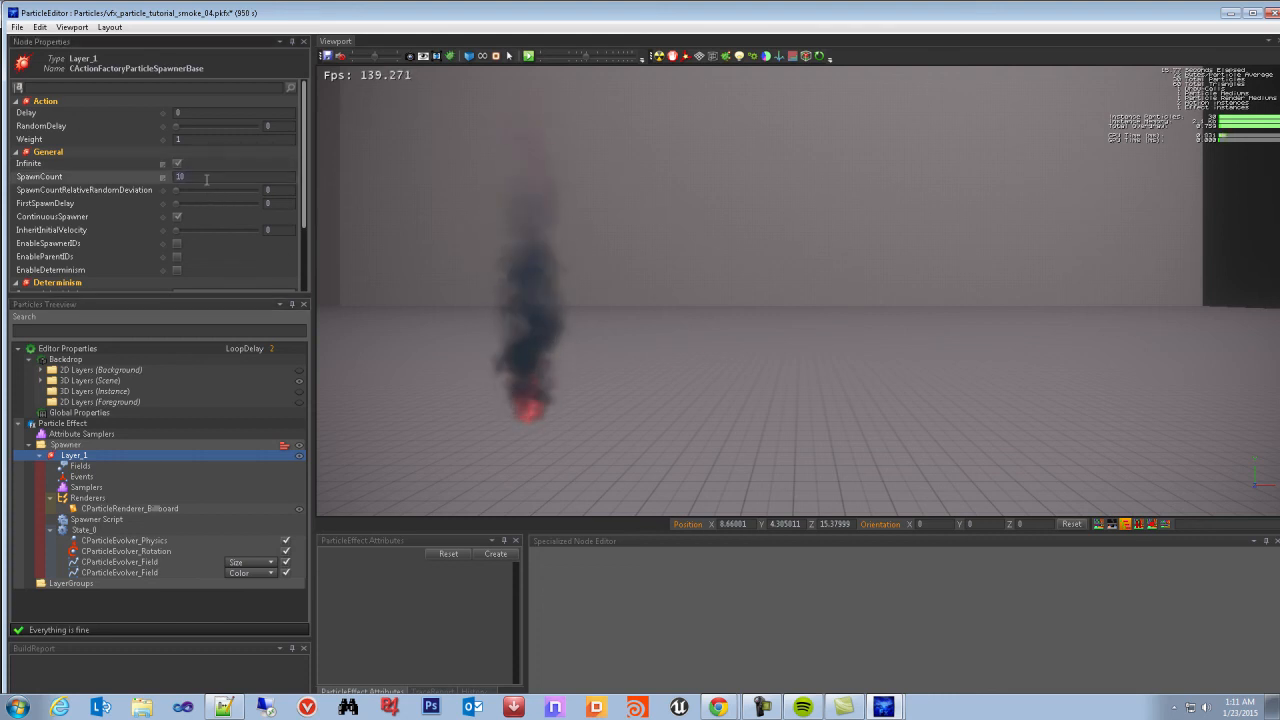
pyautogui.write('55')
pyautogui.press('Return')
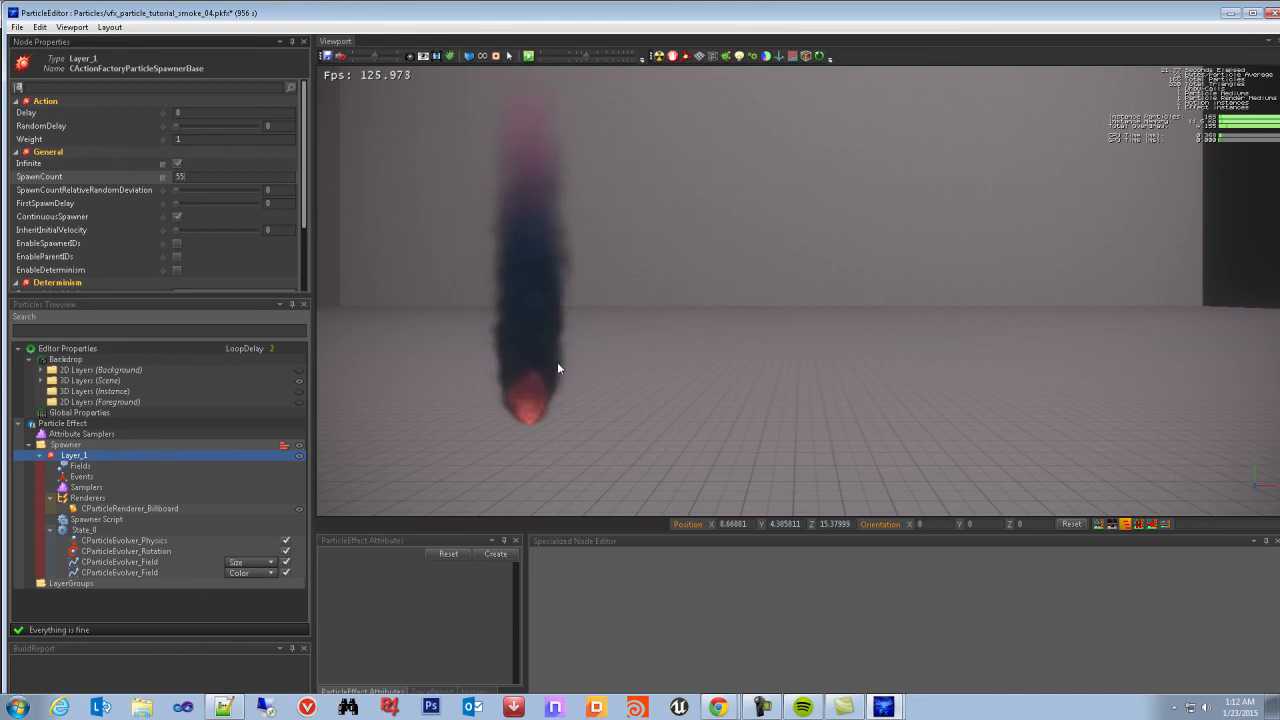
pyautogui.scroll(-1, 550, 382)
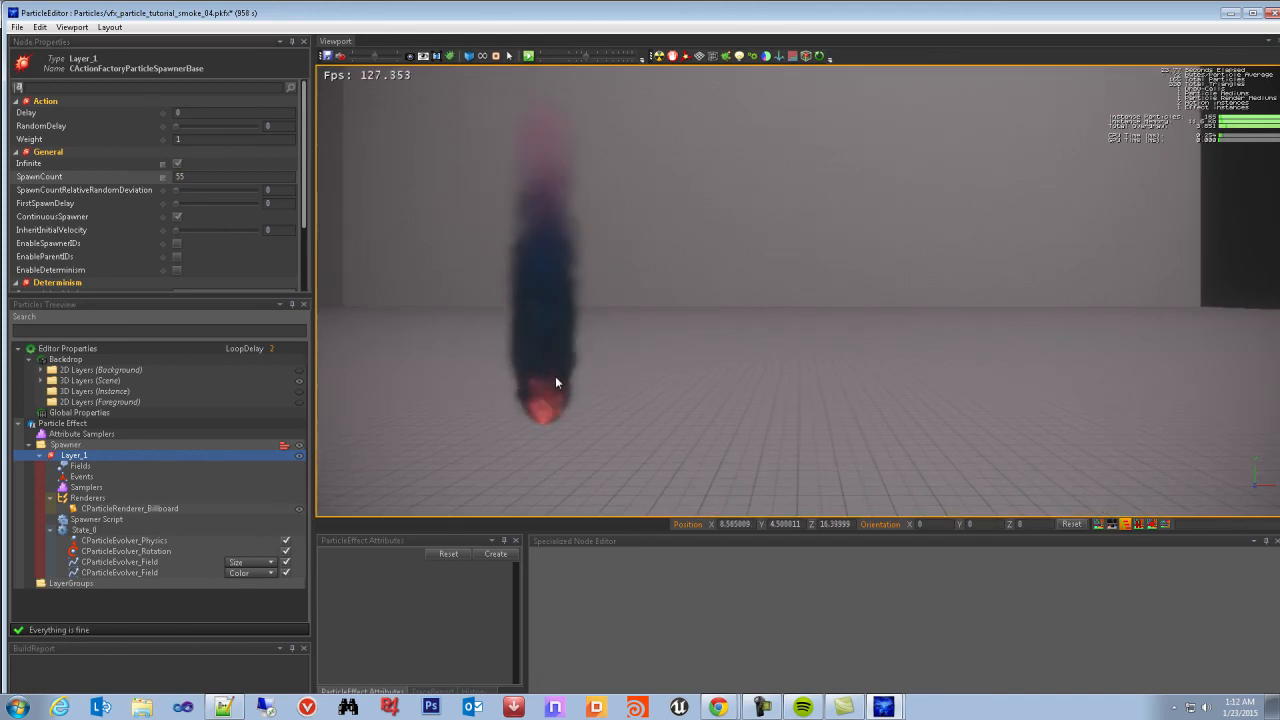
pyautogui.moveTo(555, 376); pyautogui.dragTo(635, 377, button='middle')
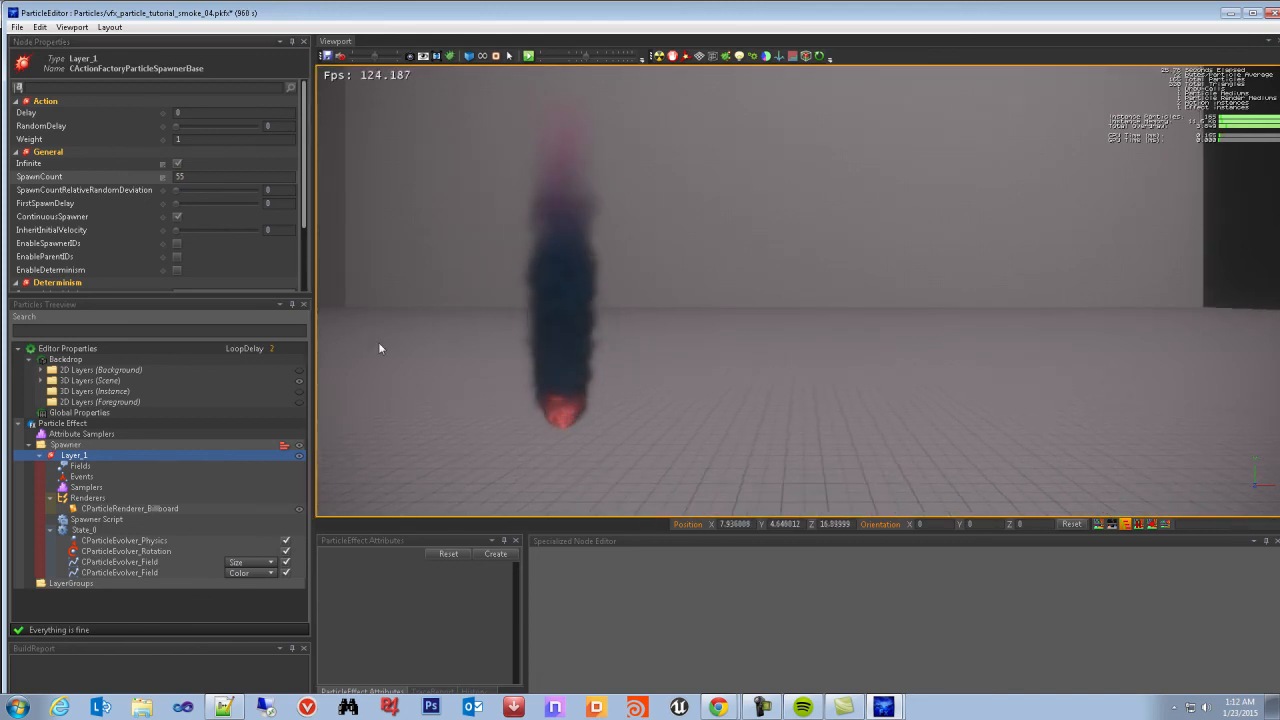
pyautogui.moveTo(305, 190); pyautogui.dragTo(305, 268)
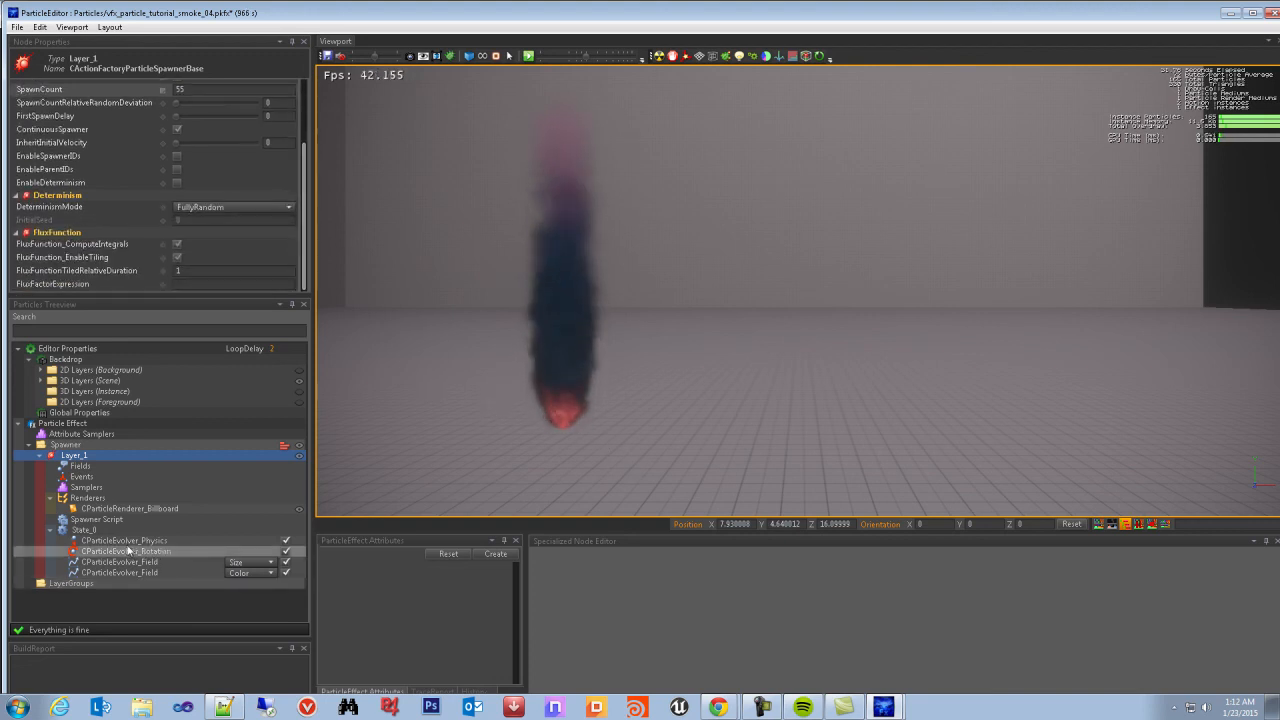
# Open the Spawner Script and examine its Velocity line with the smoke plume centred in the viewport
pyautogui.click(103, 529)
pyautogui.click(103, 519)
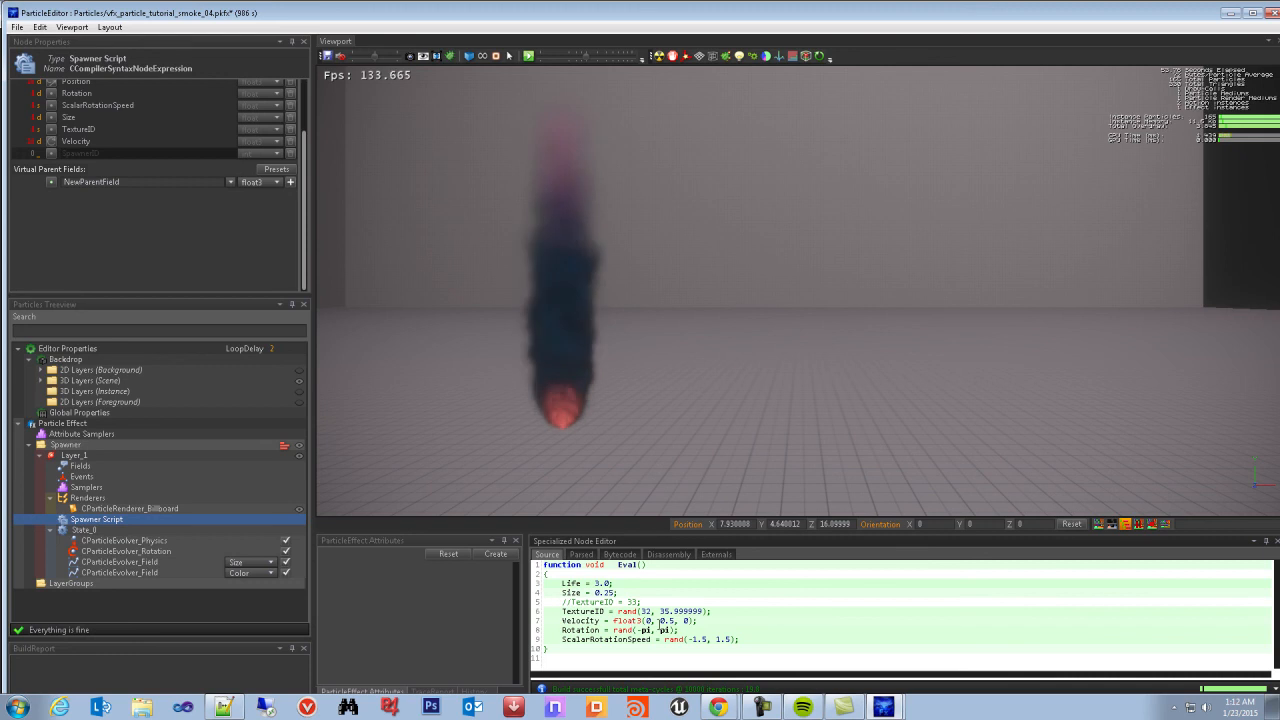
pyautogui.moveTo(446, 334); pyautogui.dragTo(716, 336, button='middle')
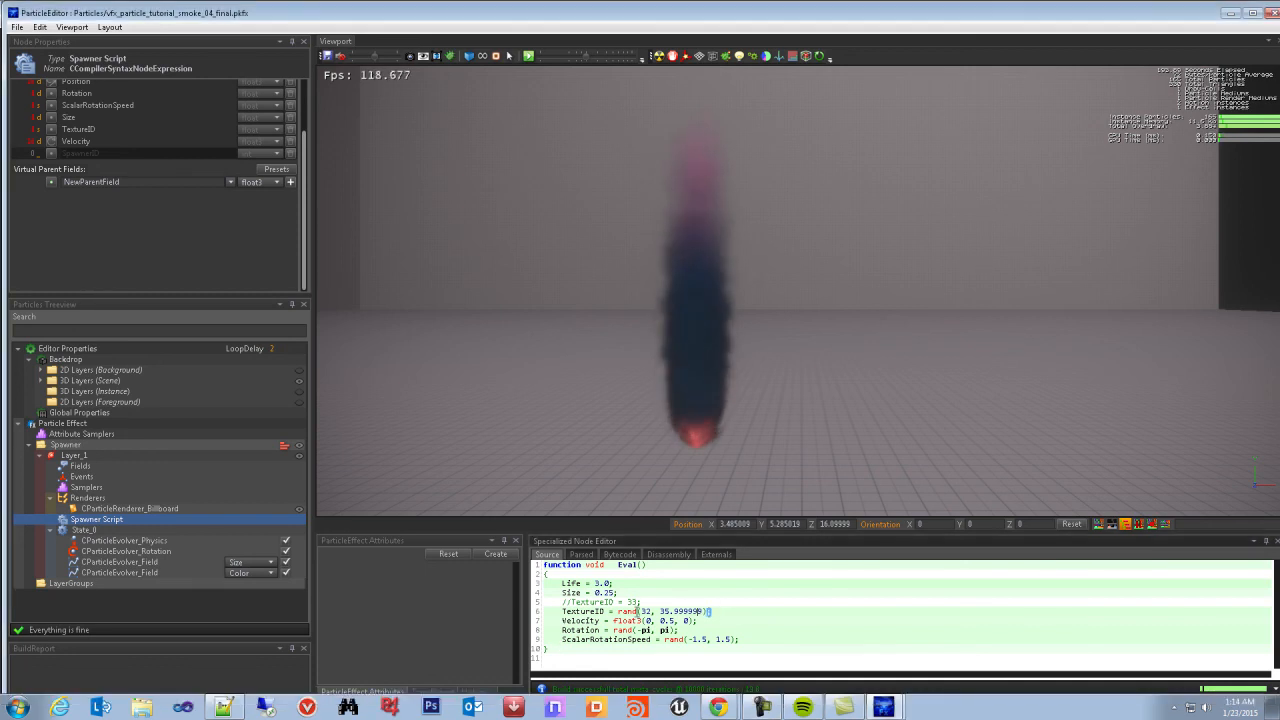
pyautogui.doubleClick(690, 621)
pyautogui.moveTo(697, 621); pyautogui.dragTo(561, 621)
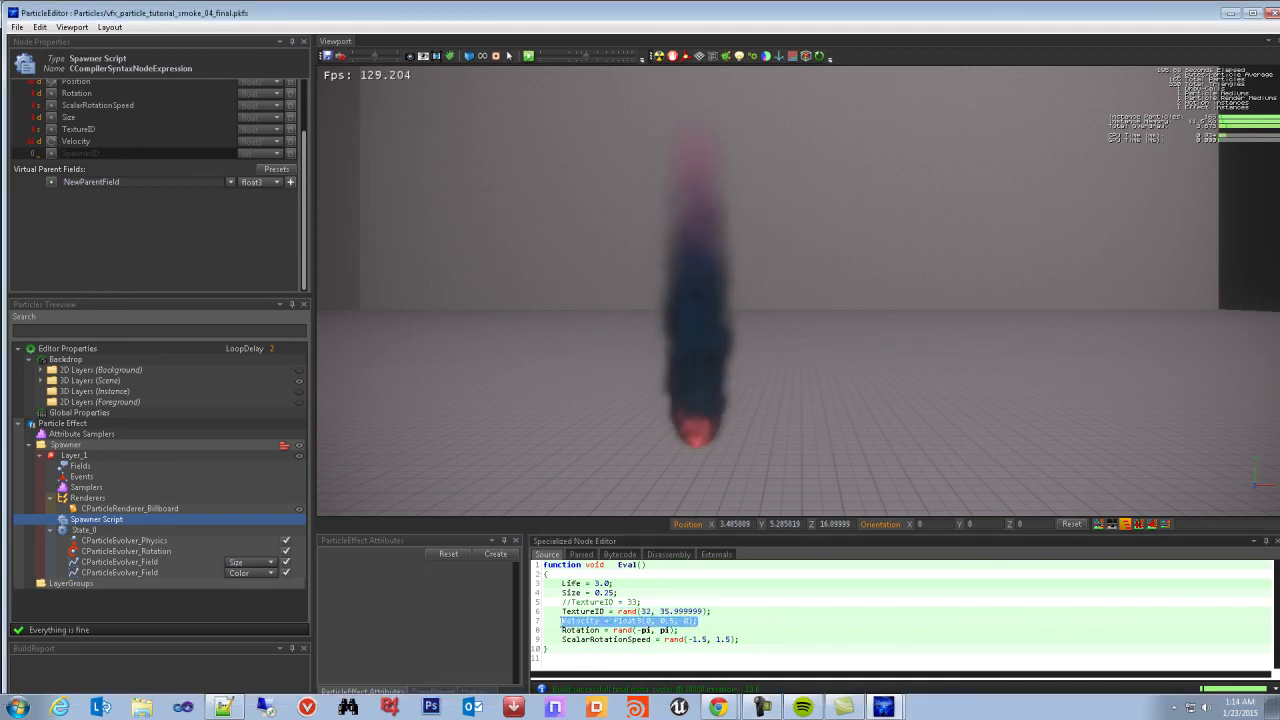
pyautogui.click(660, 621)
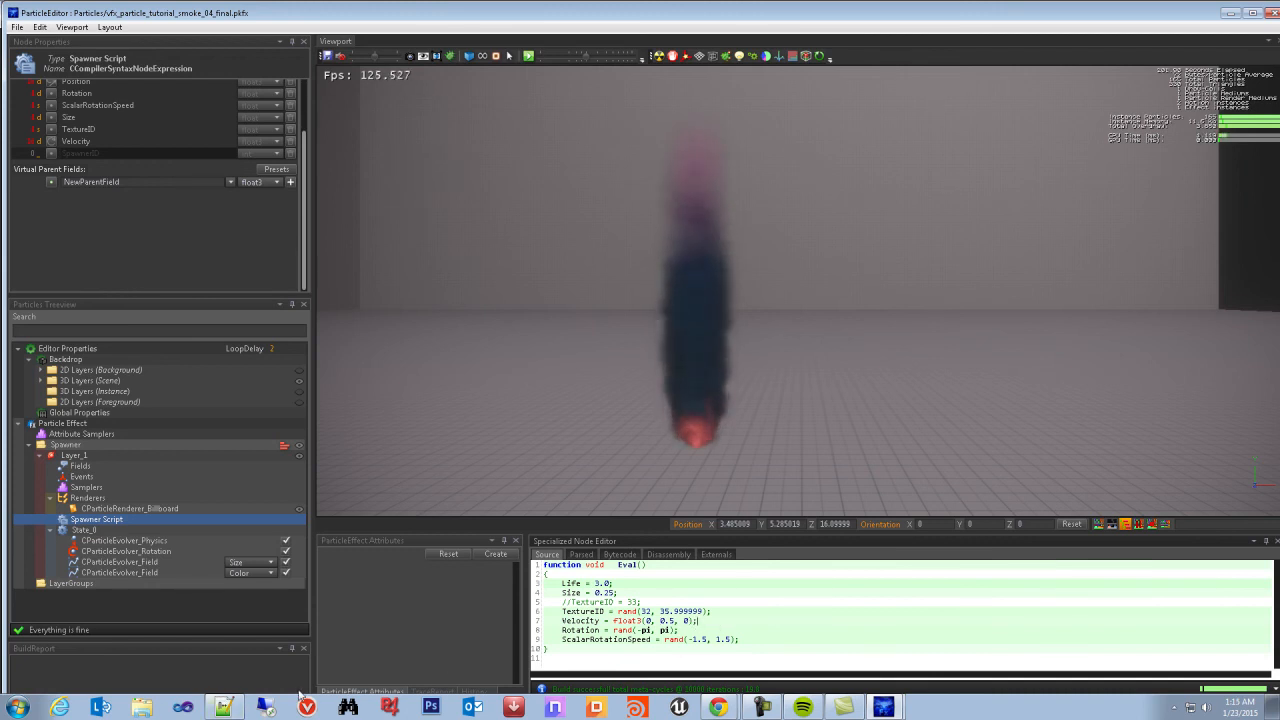
# Switch to Notepad++ and write the generic form Velocity = rand(a,b) a few lines below the prepared Velocity line
pyautogui.click(228, 709)
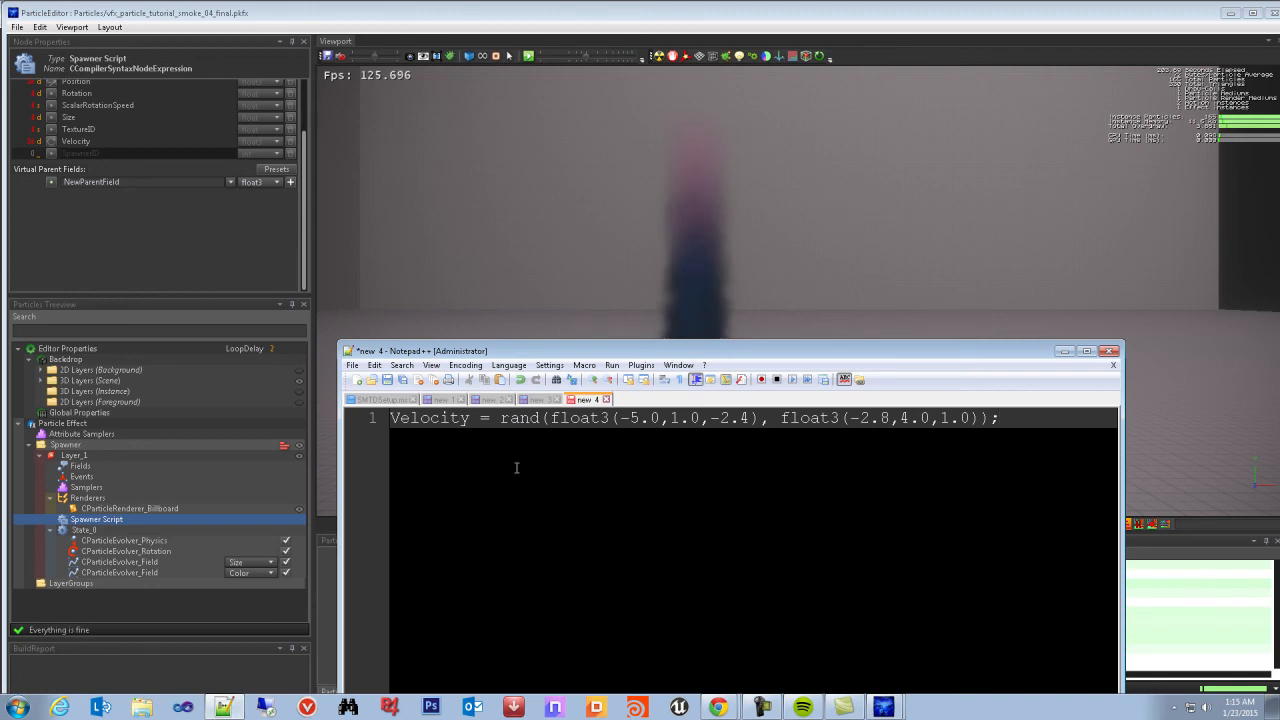
pyautogui.moveTo(922, 356); pyautogui.dragTo(922, 337)
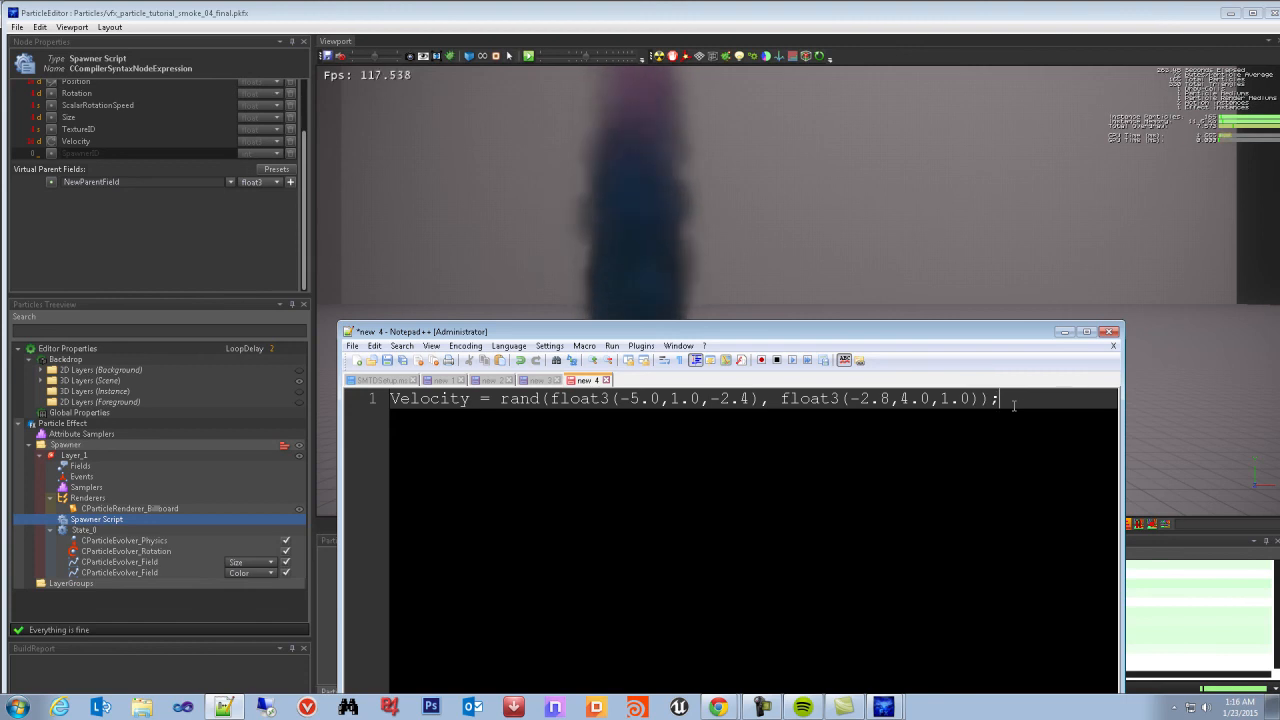
pyautogui.press('Return')
pyautogui.press('Return')
pyautogui.press('Return')
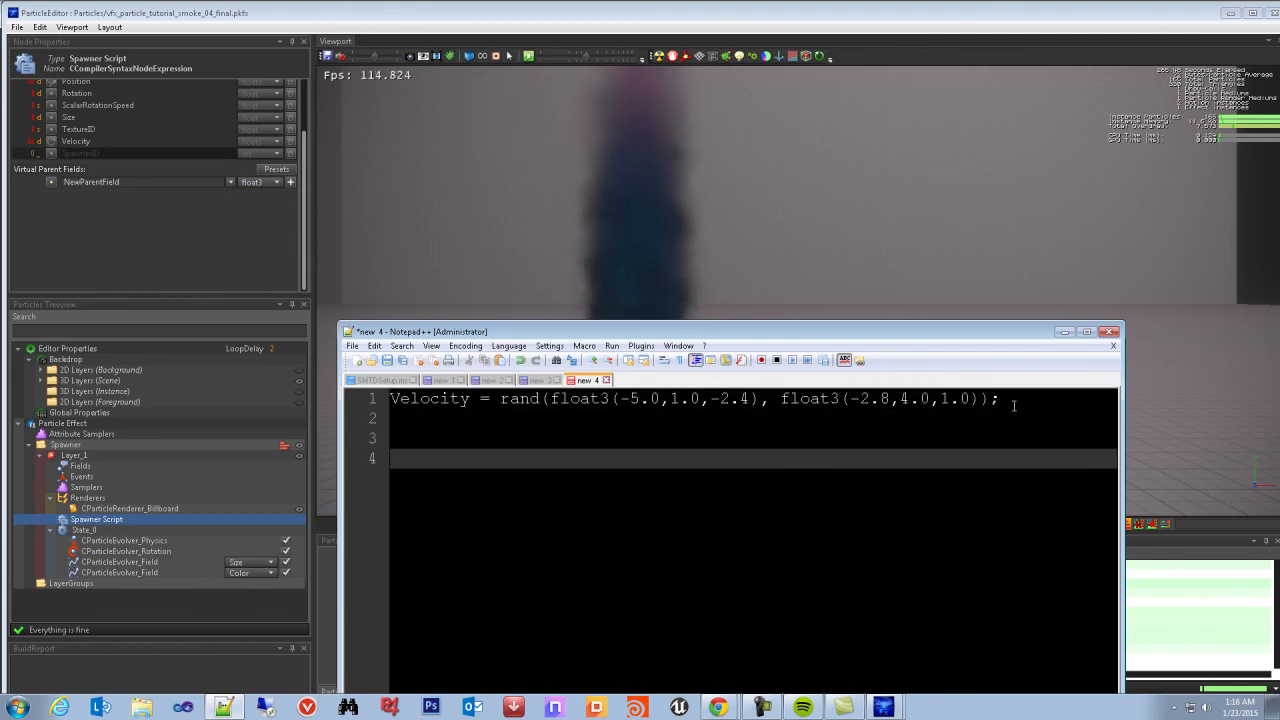
pyautogui.write('Ve')
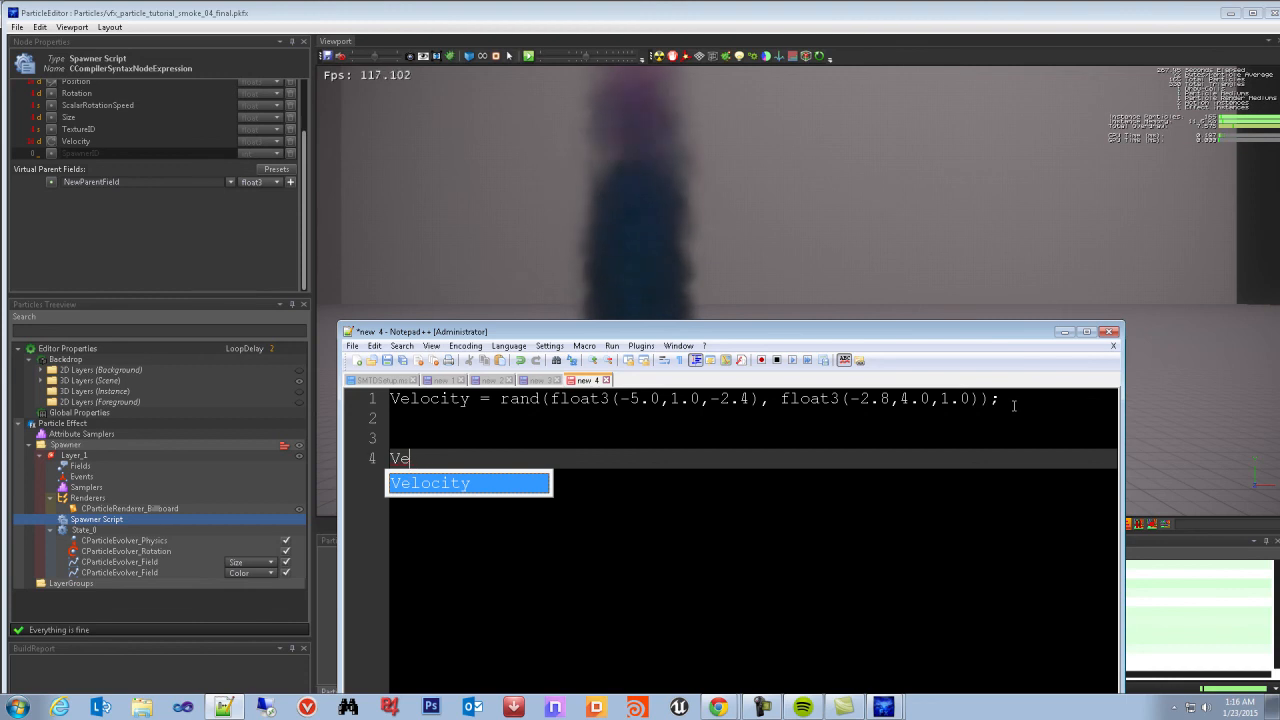
pyautogui.press('BackSpace')
pyautogui.press('BackSpace')
pyautogui.write('Ve')
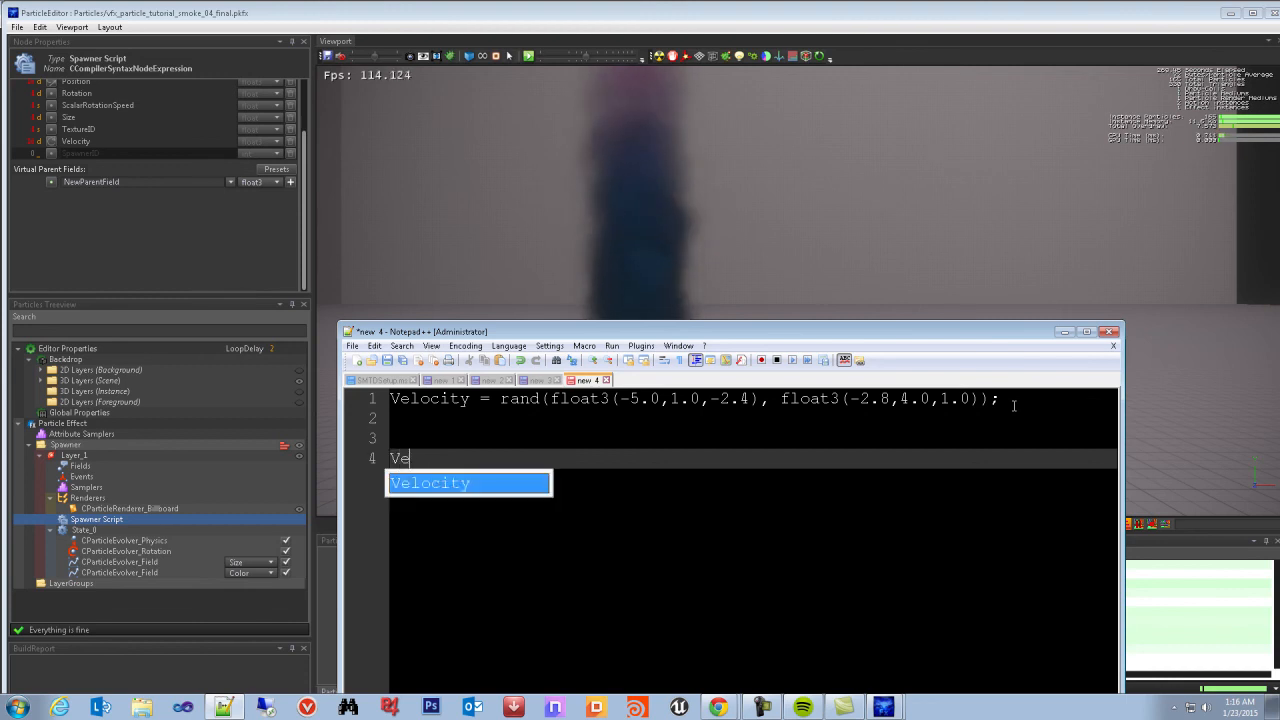
pyautogui.press('BackSpace')
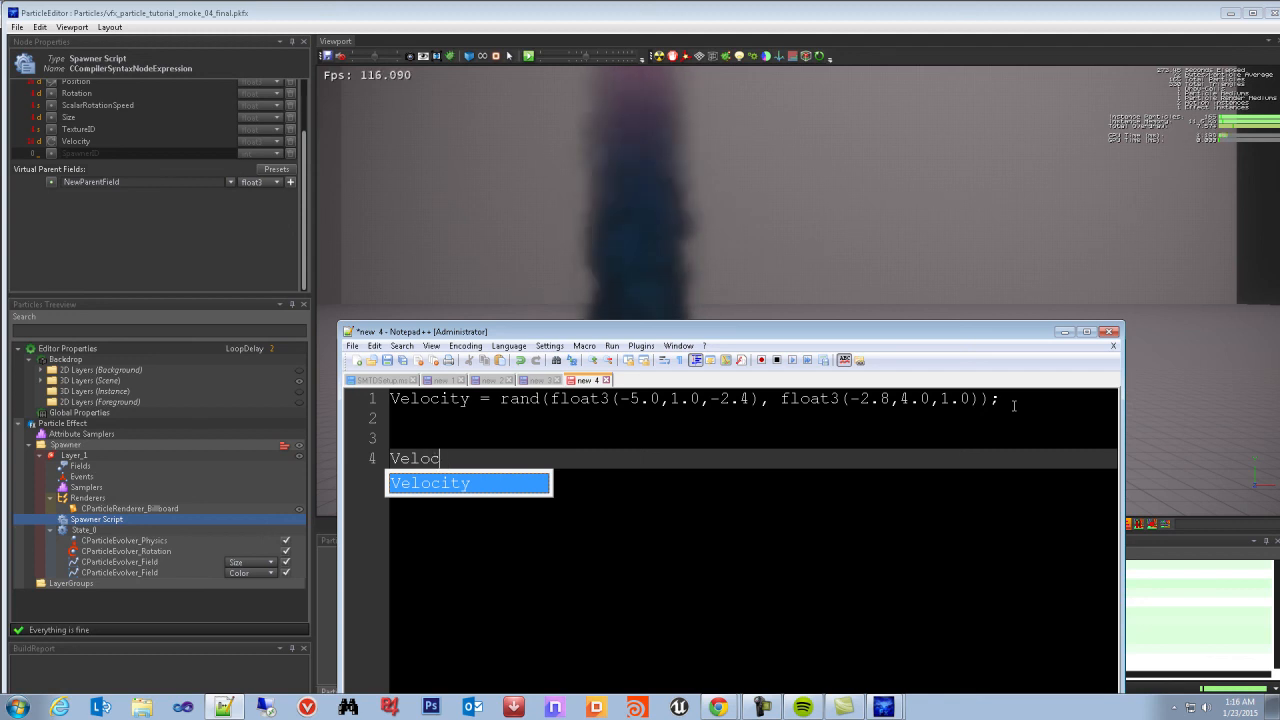
pyautogui.write('elocity =')
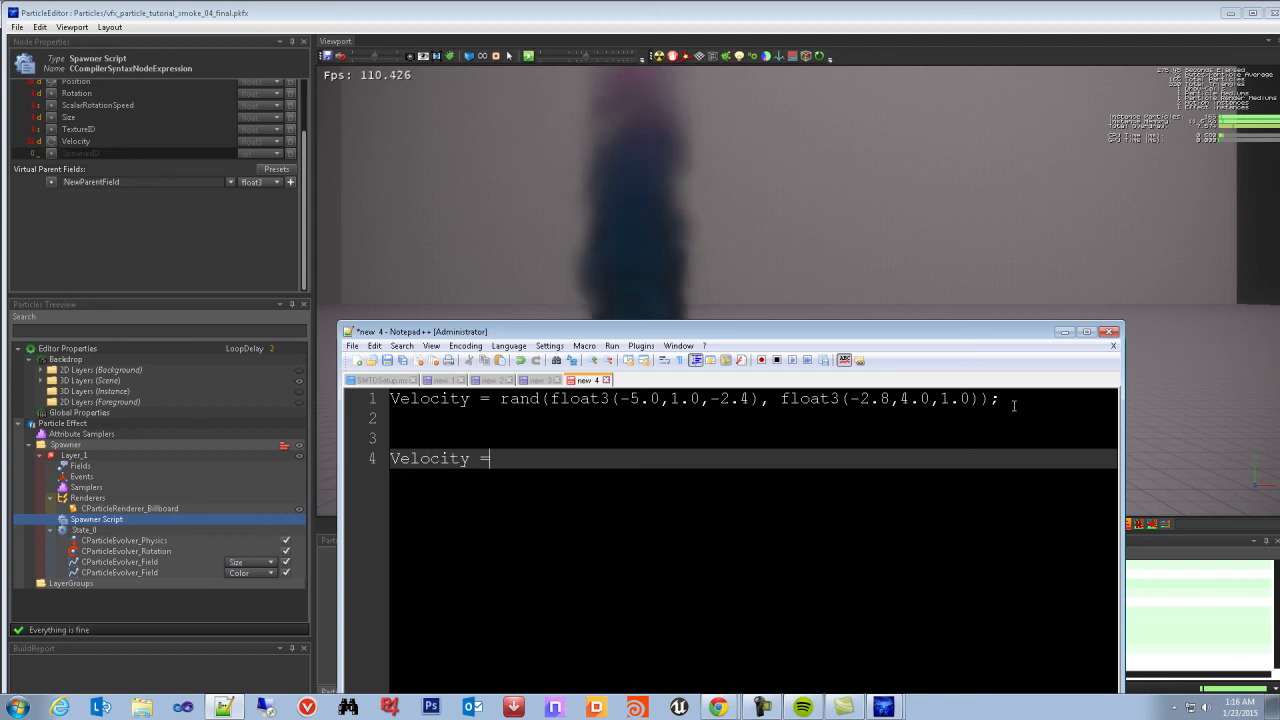
pyautogui.write(' rand(a,b')
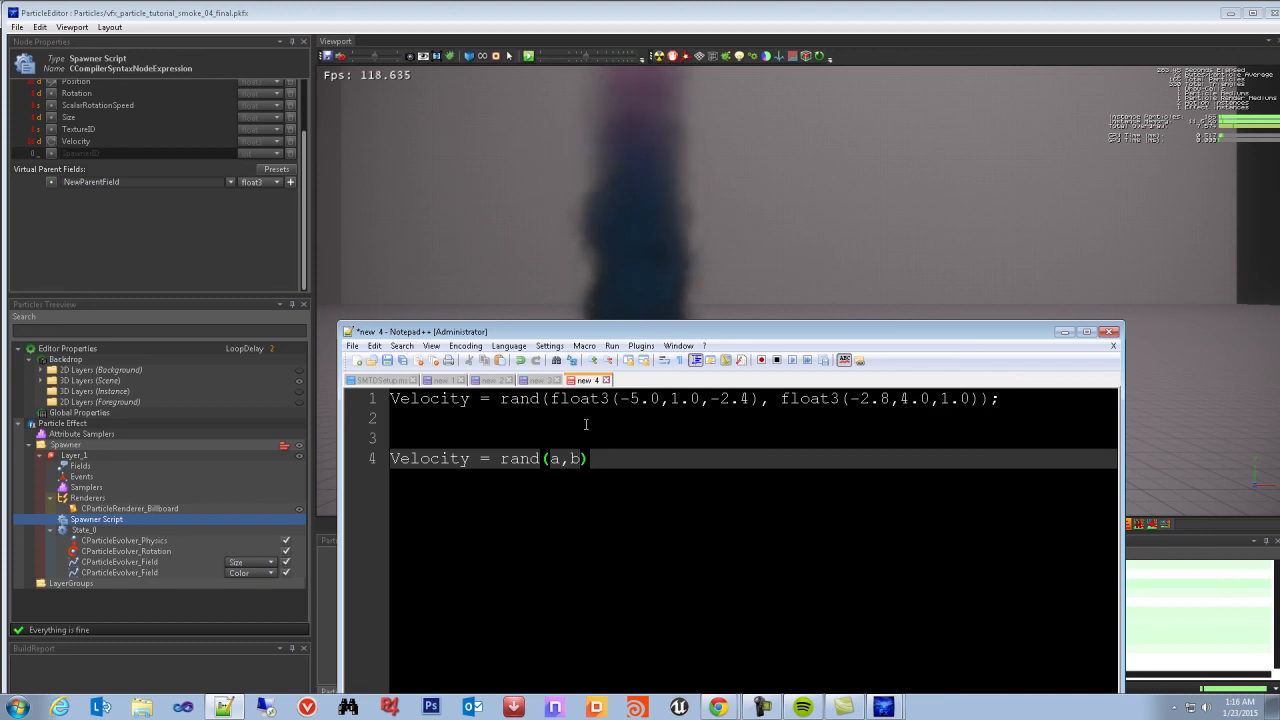
# Compare rand's a and b arguments with the two float3 vectors in the full Velocity line, then return to ParticleEditor
pyautogui.click(513, 398)
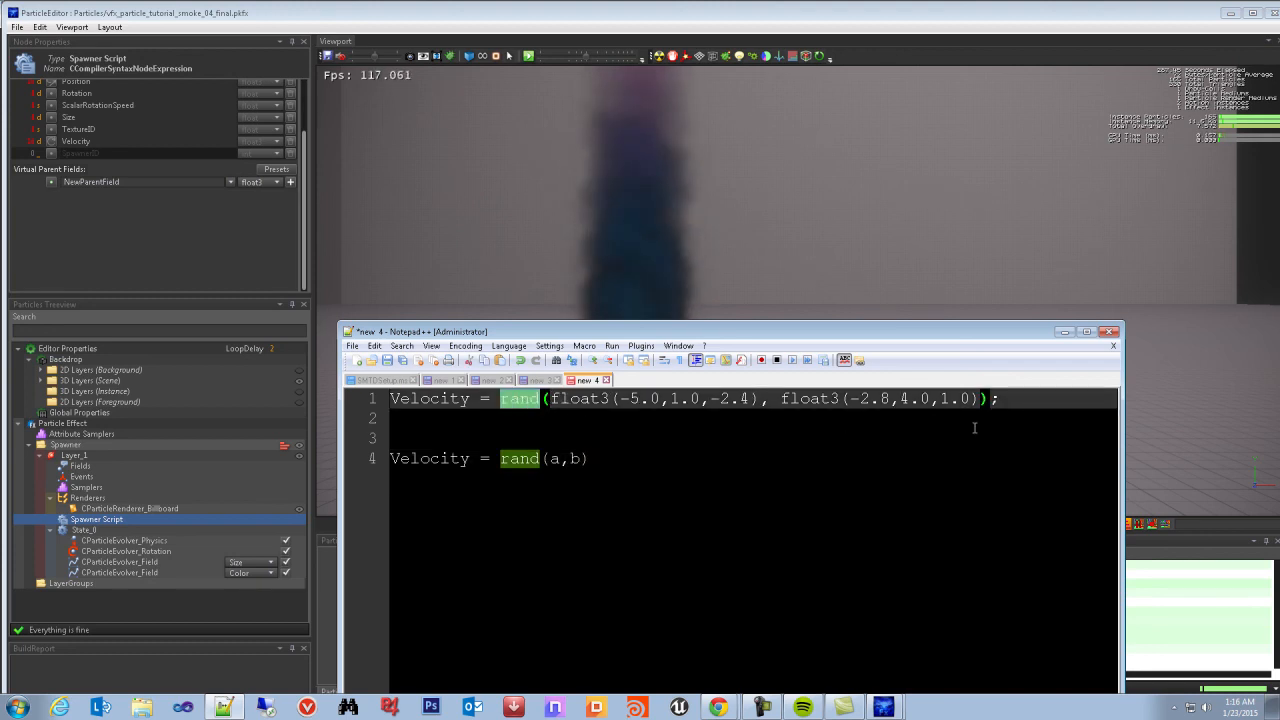
pyautogui.doubleClick(554, 458)
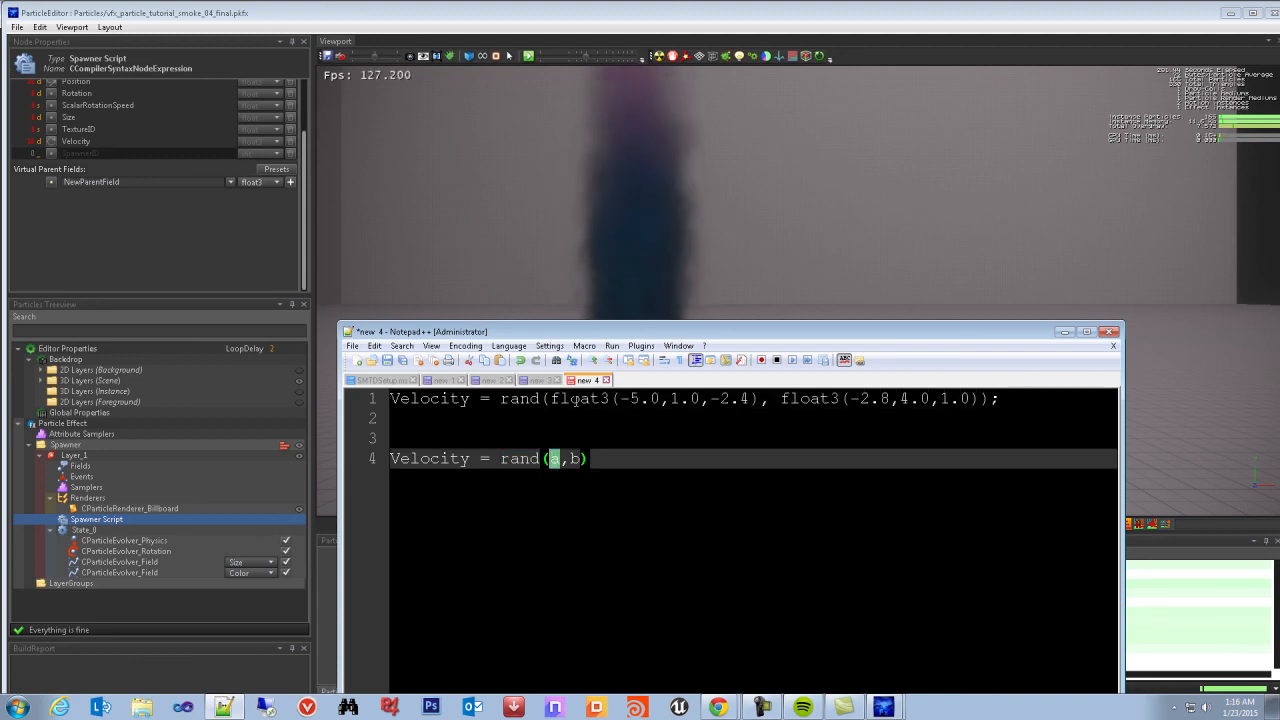
pyautogui.moveTo(551, 398); pyautogui.dragTo(741, 400)
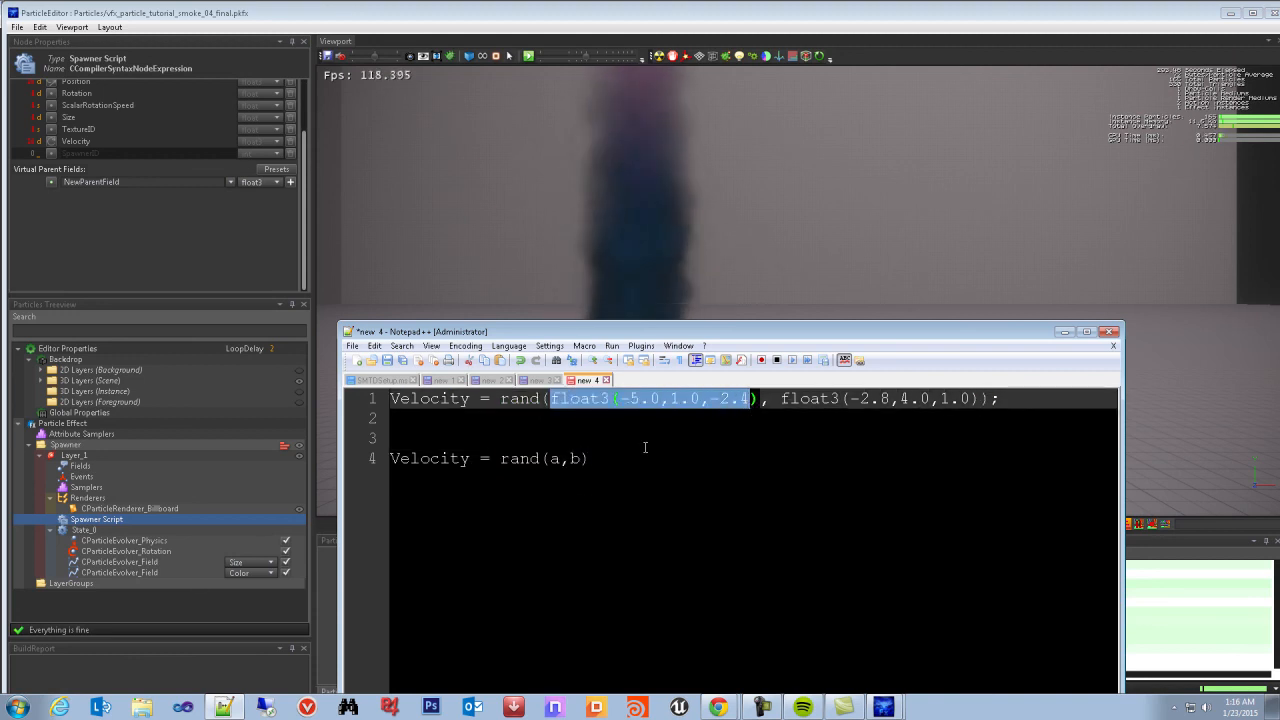
pyautogui.click(575, 458)
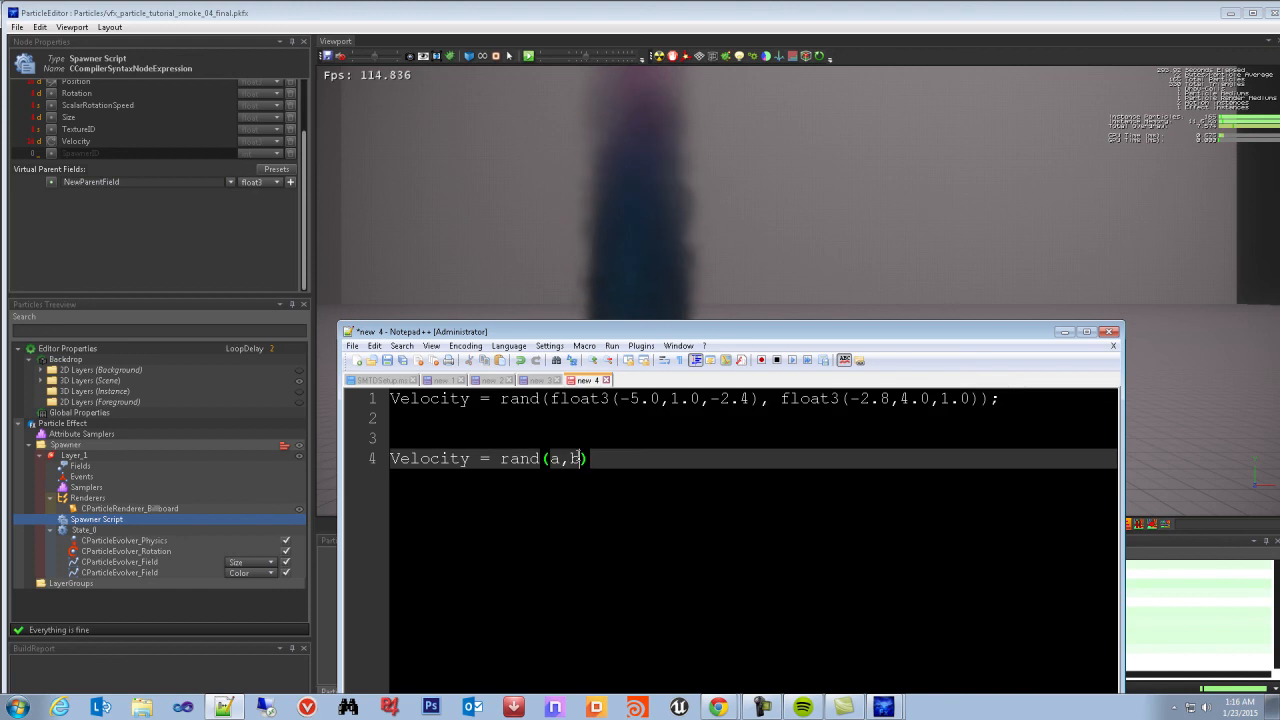
pyautogui.click(797, 400)
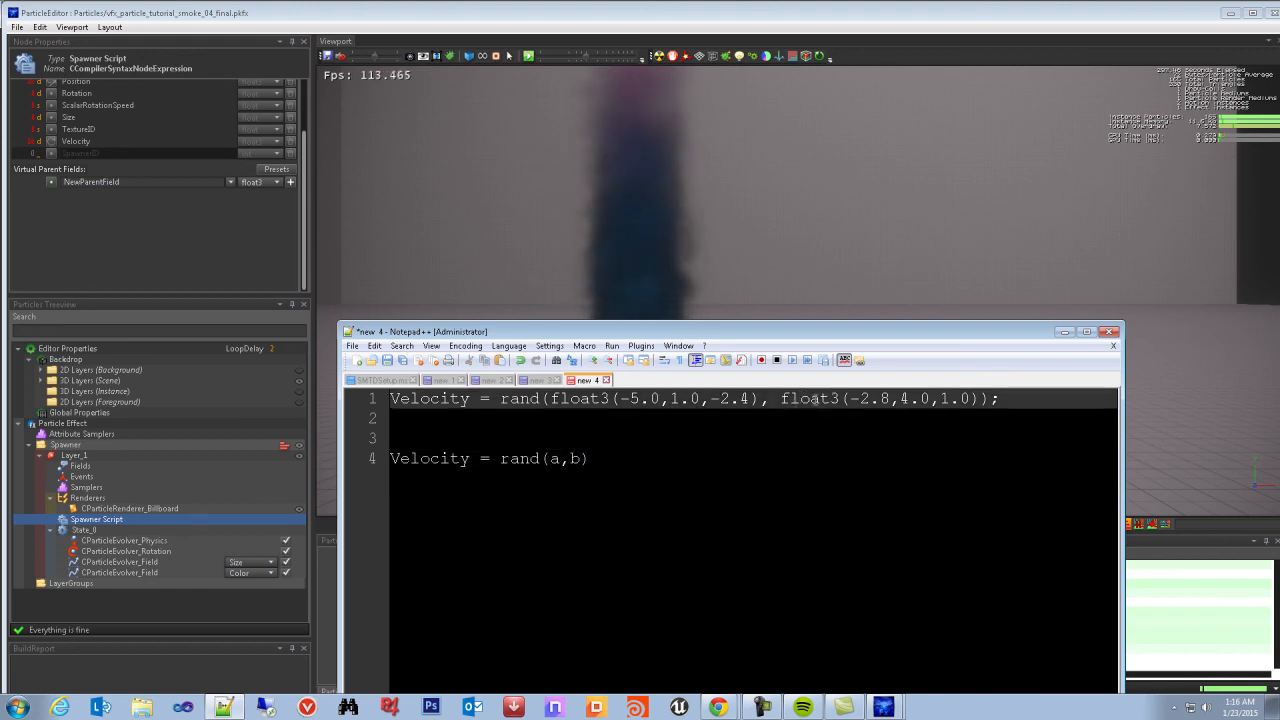
pyautogui.click(975, 398)
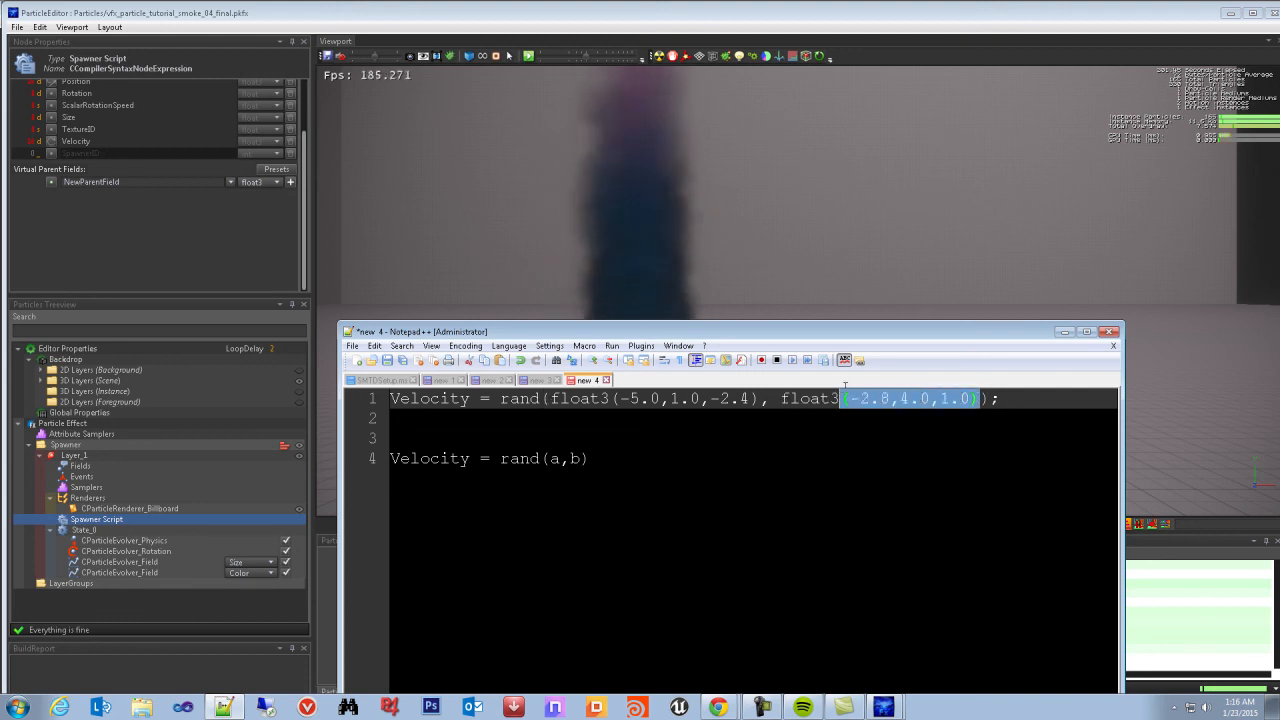
pyautogui.click(803, 419)
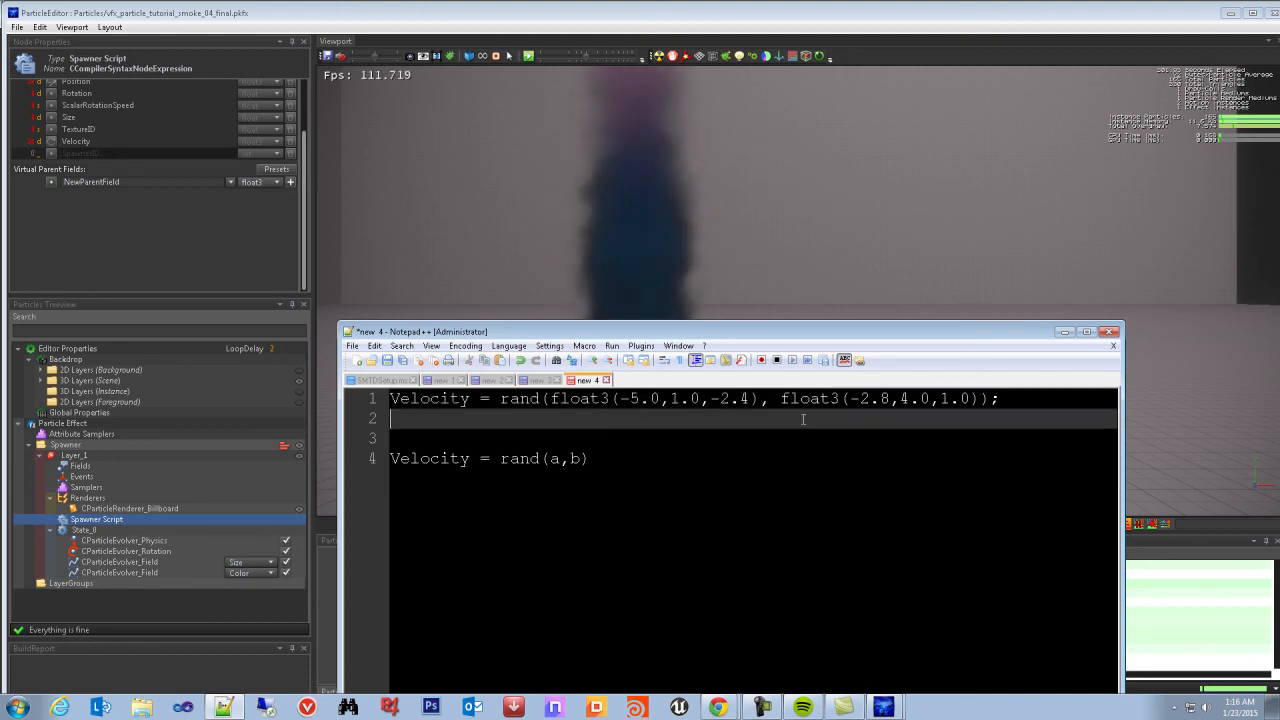
pyautogui.click(1063, 334)
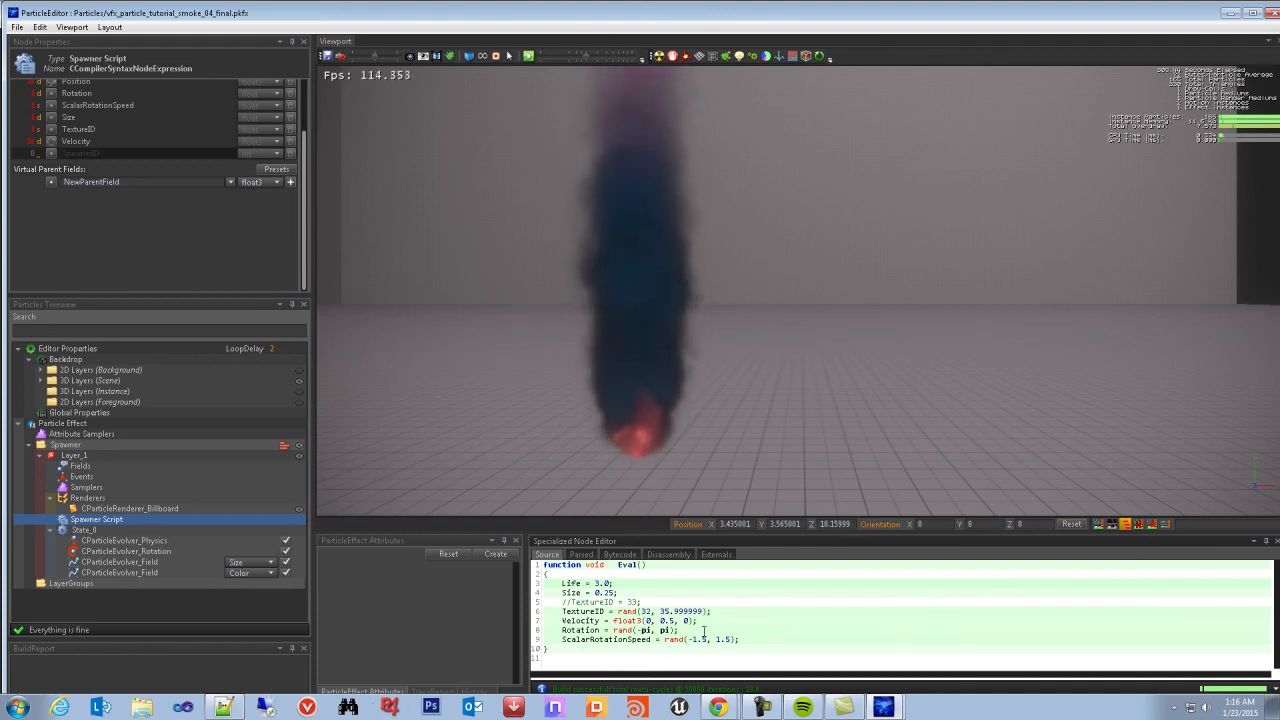
# Copy the full randomized Velocity line from the Notepad++ note and return to ParticleEditor
pyautogui.click(226, 706)
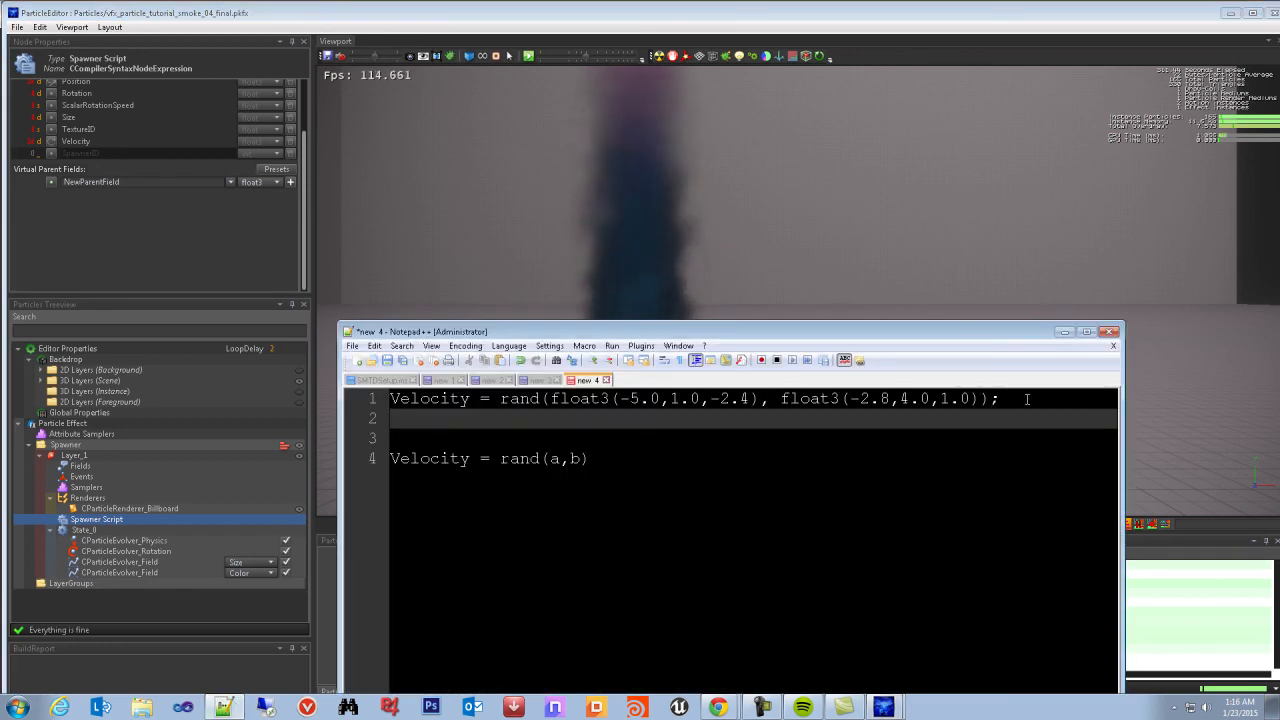
pyautogui.moveTo(1027, 399); pyautogui.dragTo(326, 350)
pyautogui.hotkey('ctrl', 'c')
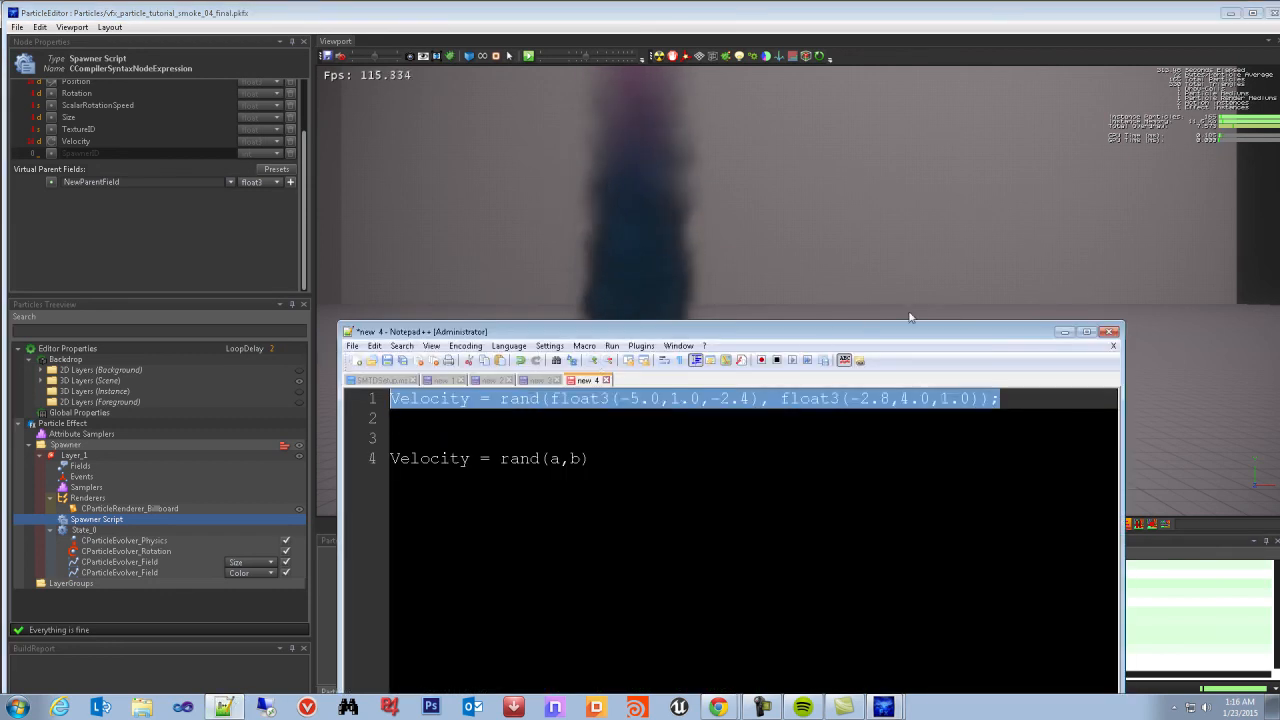
pyautogui.click(1064, 331)
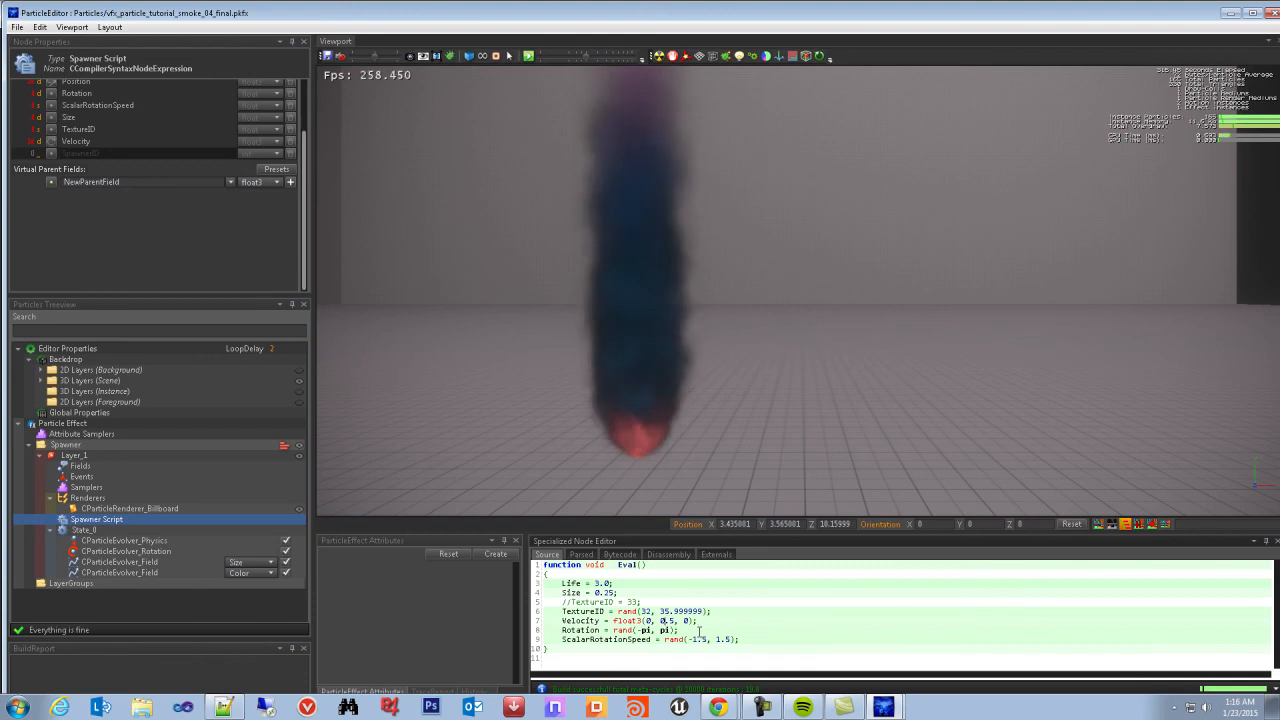
# Replace the Spawner Script's Velocity line with Velocity = rand(float3(-5.0,1.0,-2.4), float3(-2.8,4.0,1.0)); and centre the drifting smoke
pyautogui.moveTo(711, 612); pyautogui.dragTo(618, 612)
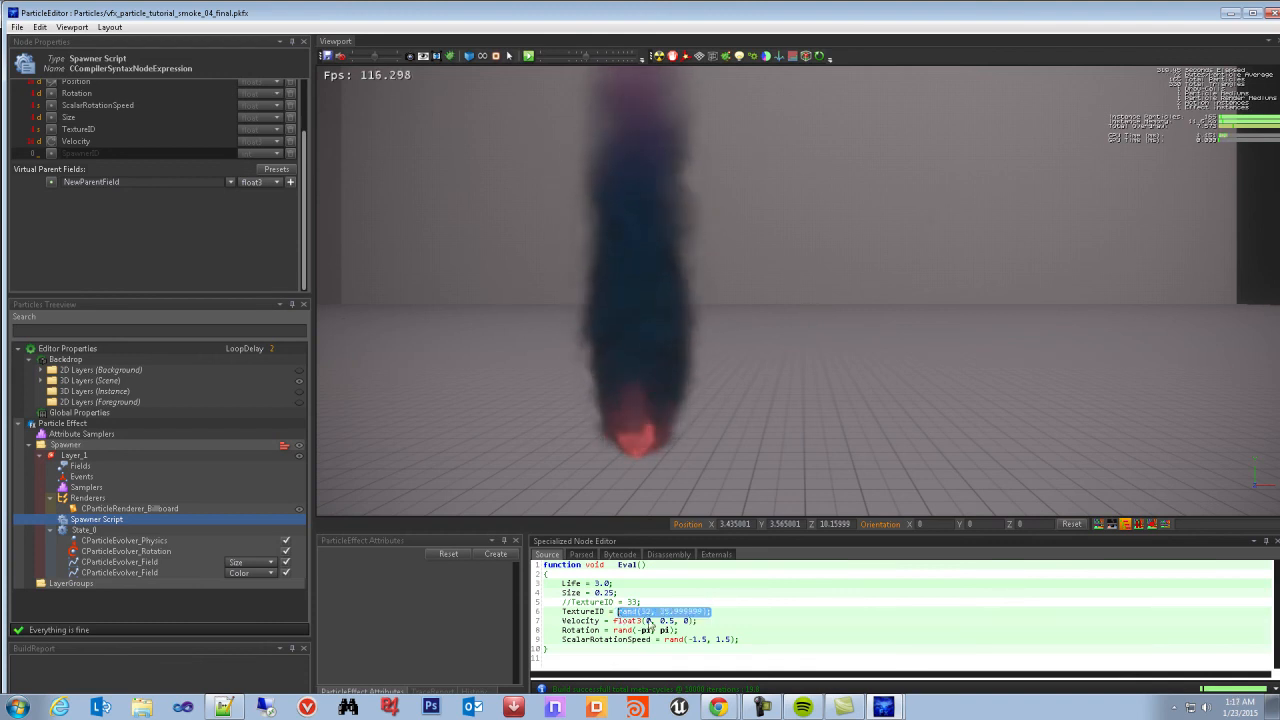
pyautogui.click(694, 619)
pyautogui.moveTo(697, 620); pyautogui.dragTo(615, 622)
pyautogui.hotkey('ctrl', 'v')
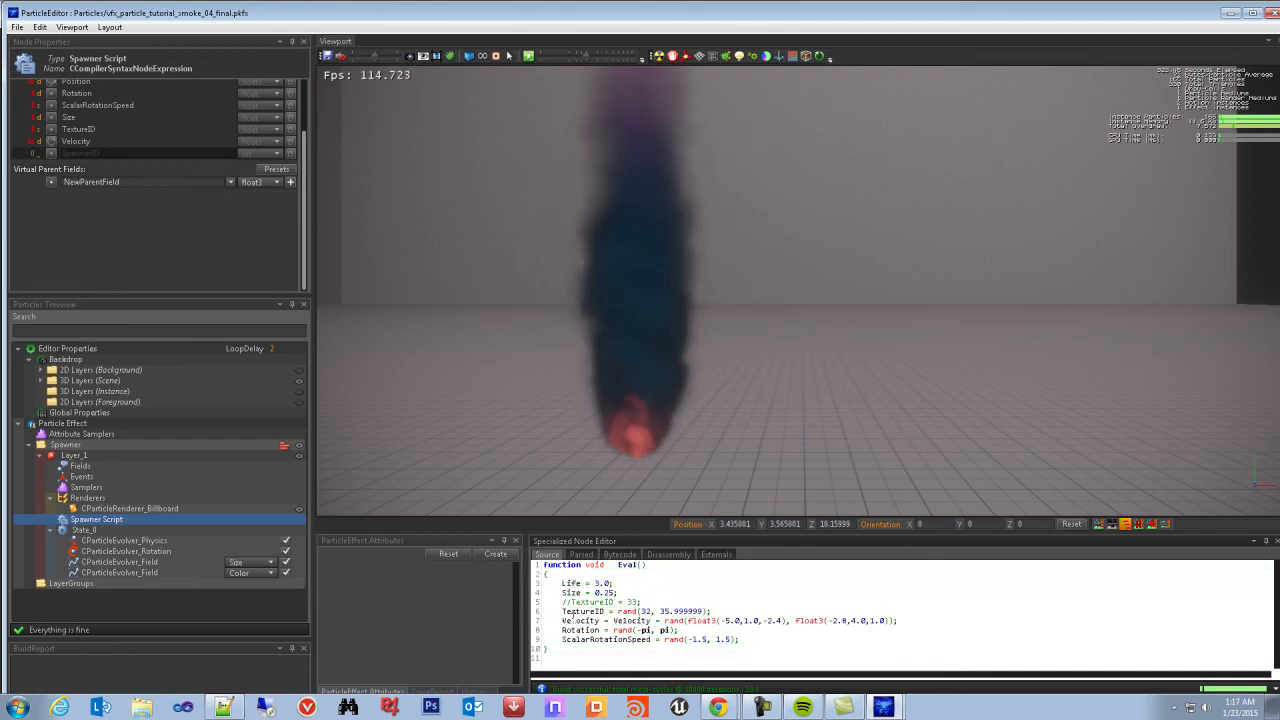
pyautogui.moveTo(561, 621); pyautogui.dragTo(613, 621)
pyautogui.press('BackSpace')
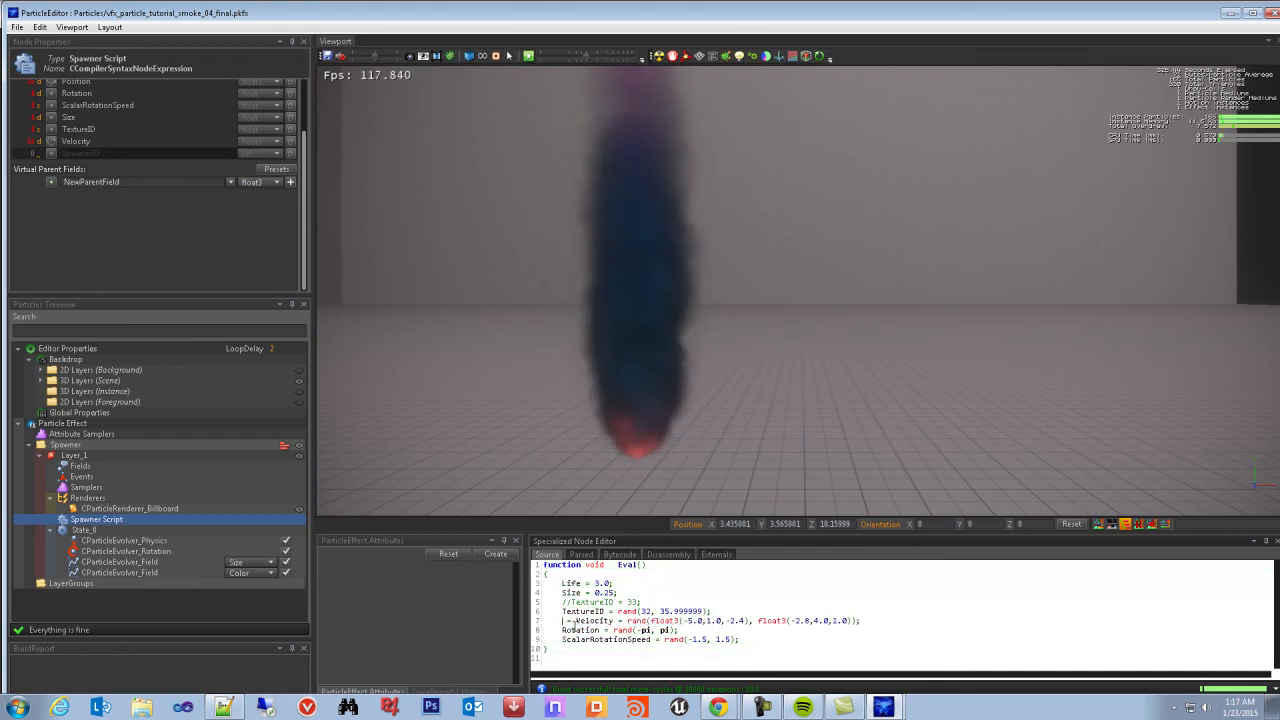
pyautogui.press('BackSpace')
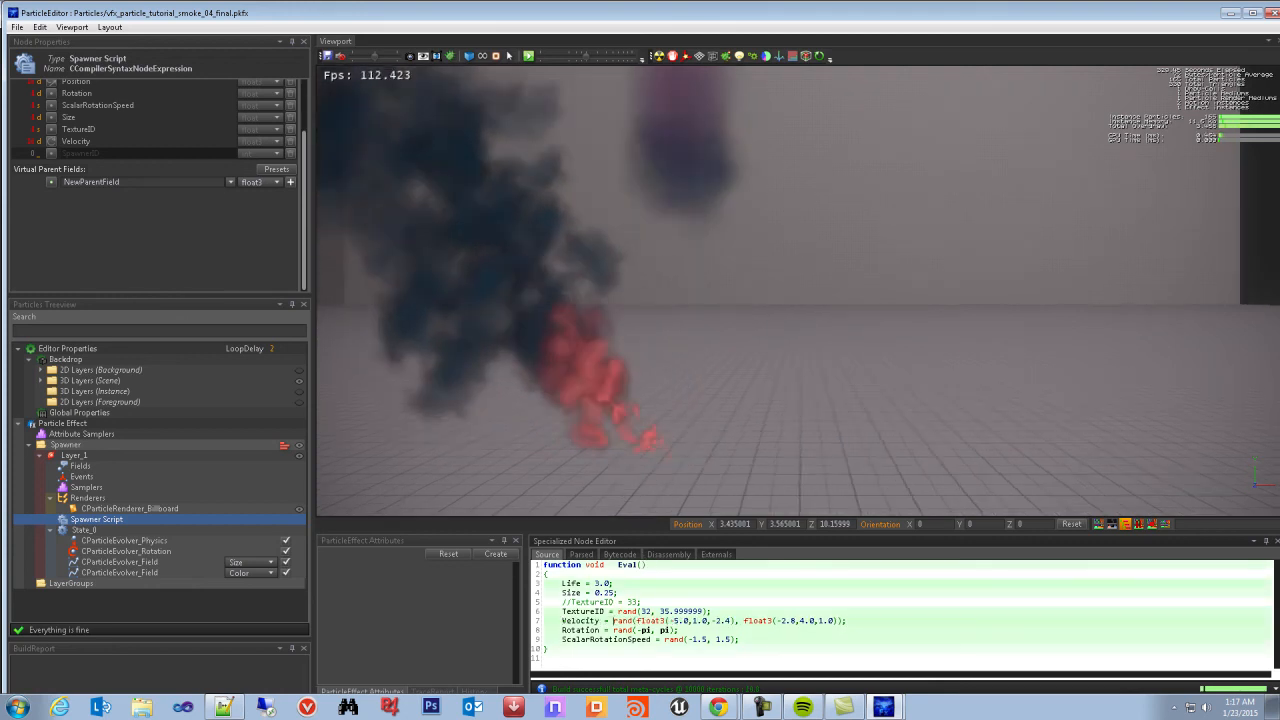
pyautogui.moveTo(863, 415); pyautogui.dragTo(805, 445)
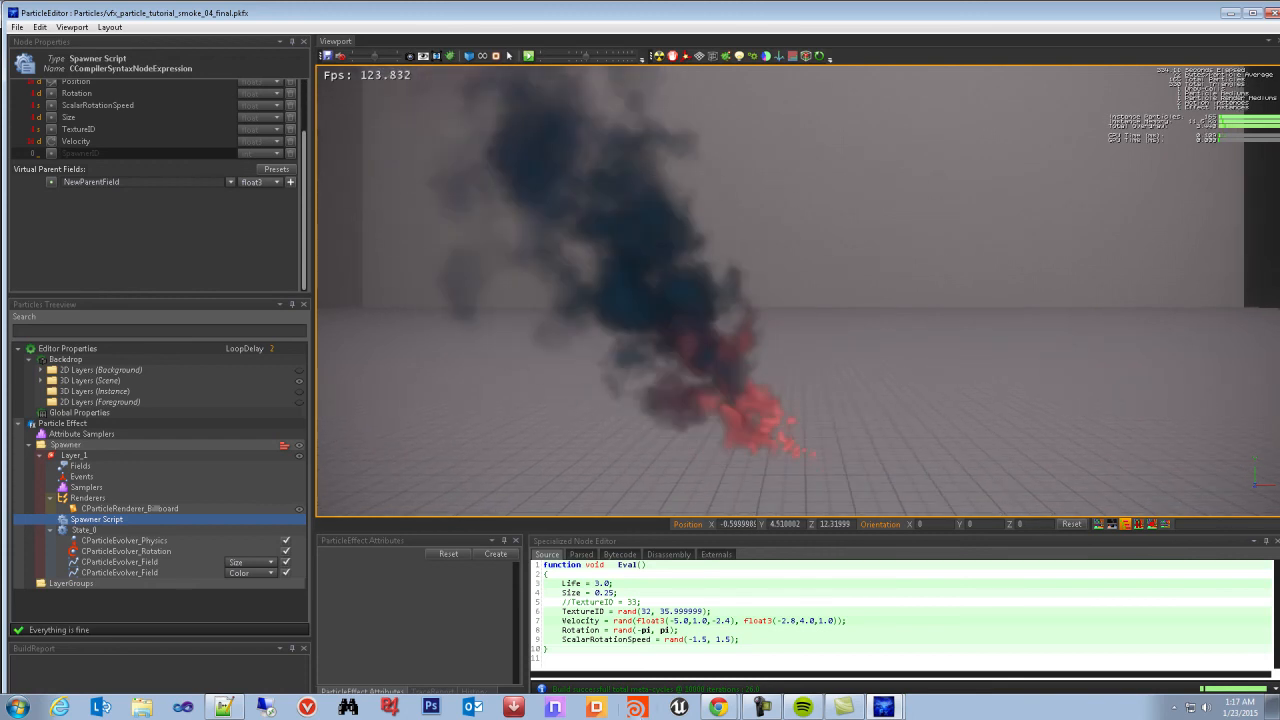
# Reshape the Size curve, moving its middle key to about time 0.13, value 0.85, and its end key to about 1.76
pyautogui.click(133, 565)
pyautogui.click(134, 571)
pyautogui.click(137, 565)
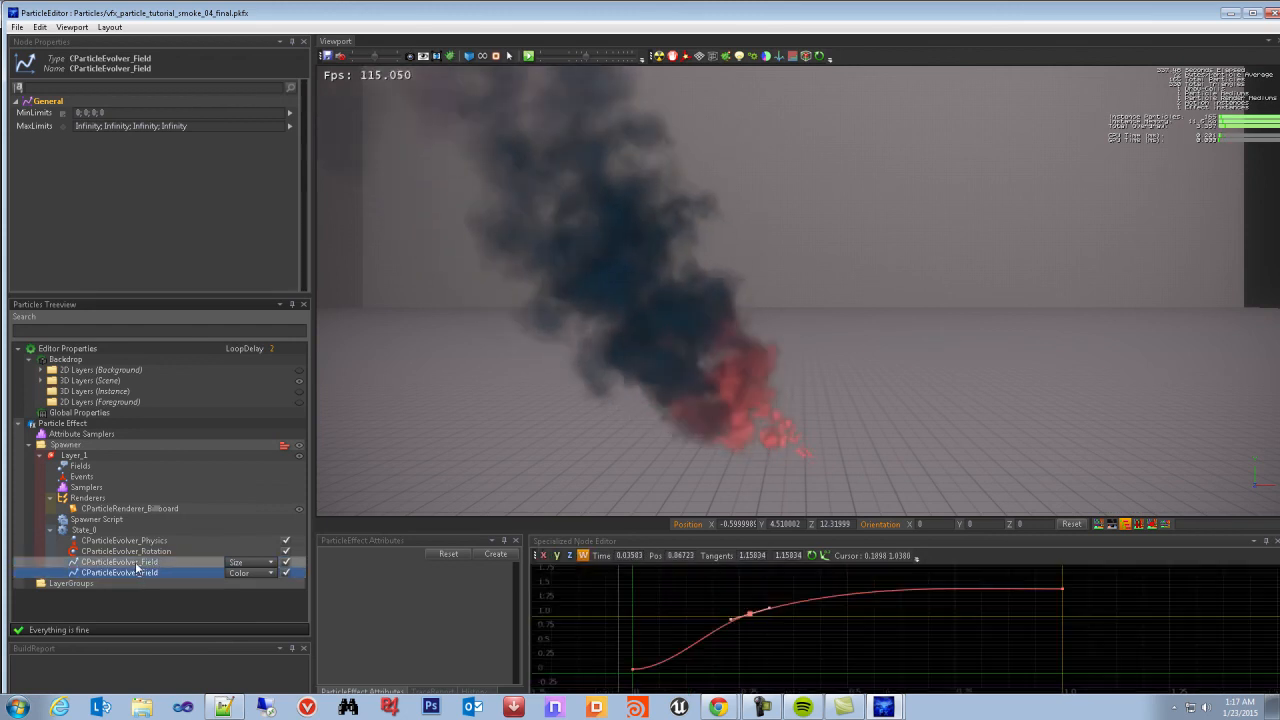
pyautogui.moveTo(749, 612); pyautogui.dragTo(703, 599)
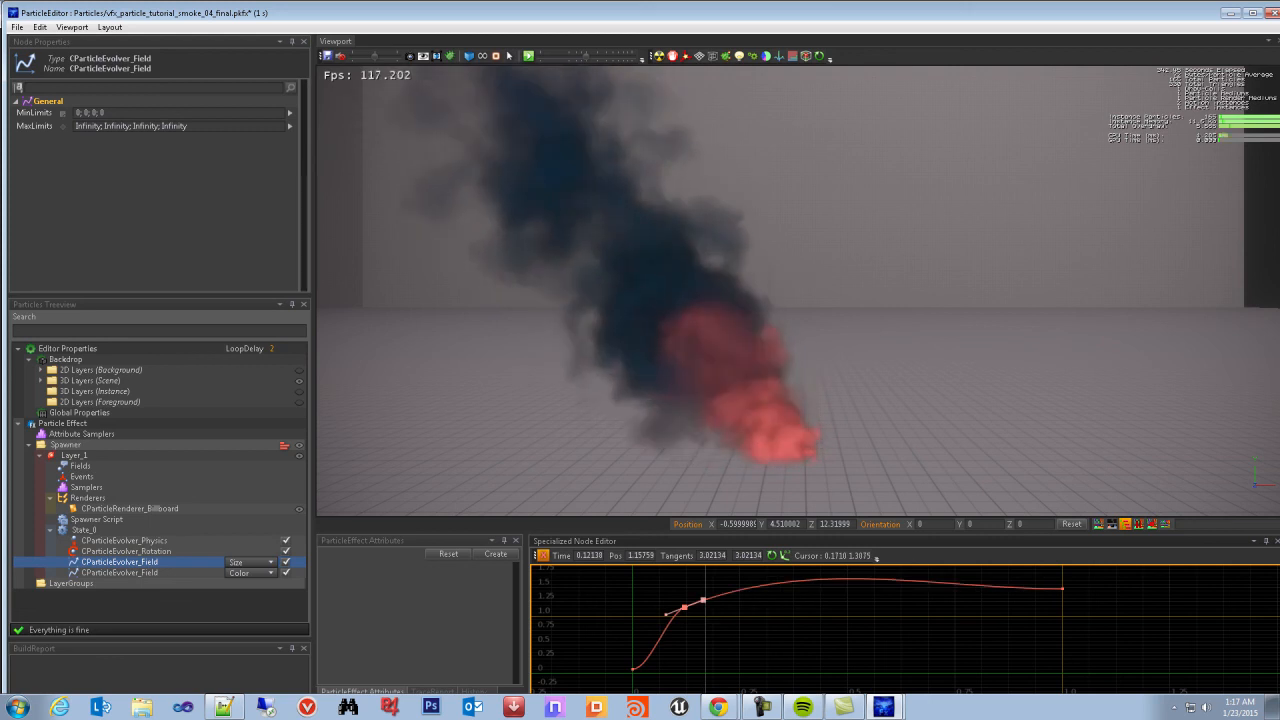
pyautogui.click(663, 617)
pyautogui.click(684, 607)
pyautogui.moveTo(666, 614); pyautogui.dragTo(689, 624)
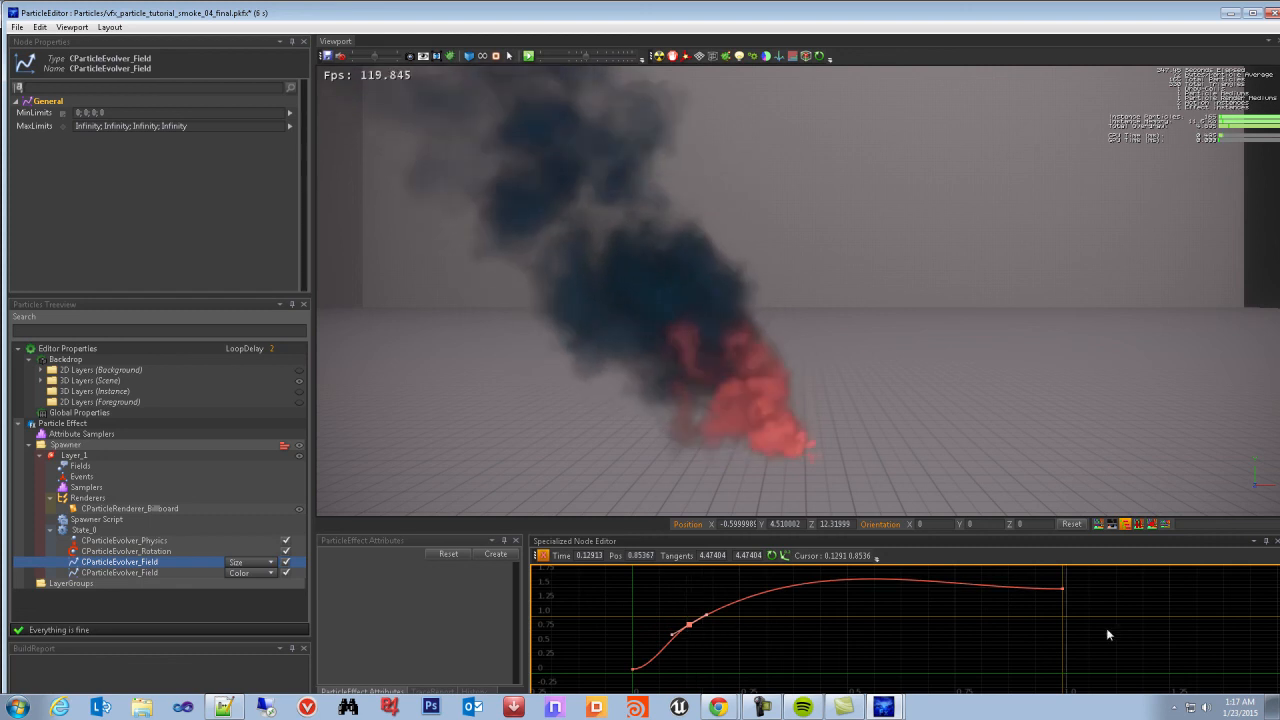
pyautogui.moveTo(1108, 634); pyautogui.dragTo(1061, 684, button='middle')
pyautogui.moveTo(1014, 644); pyautogui.dragTo(1016, 622)
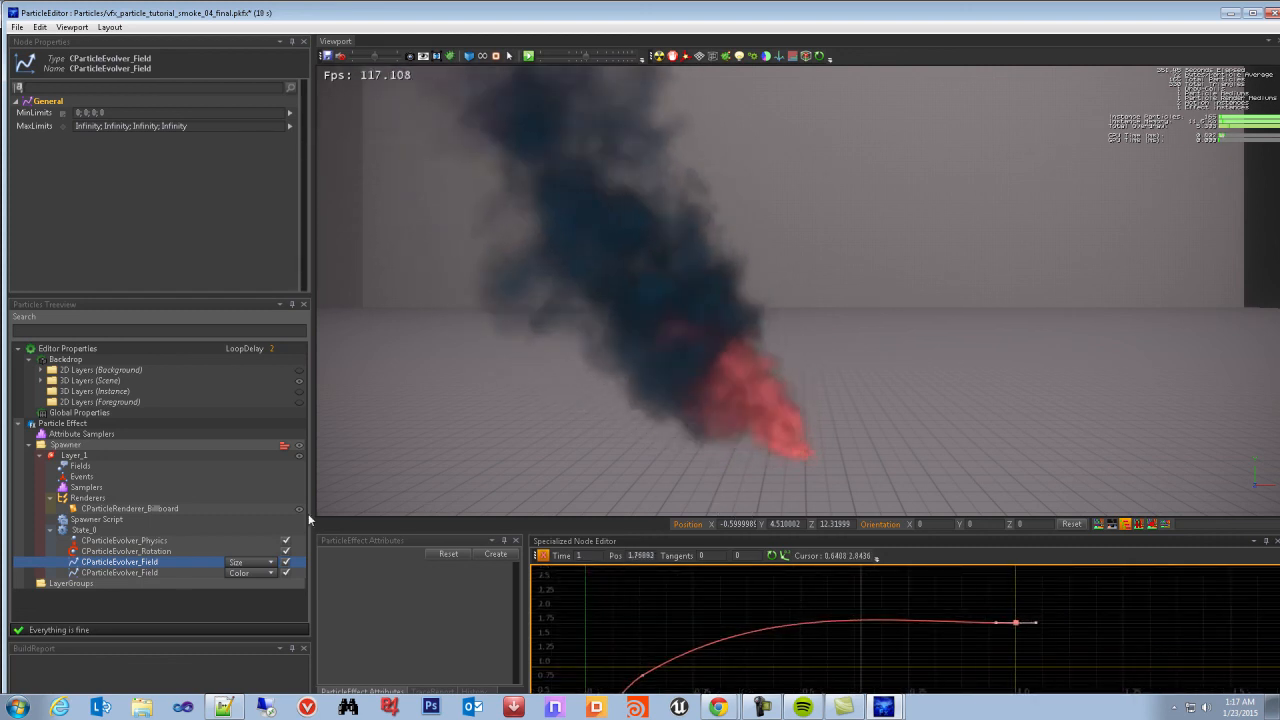
# Review State_0's Color, Physics, Rotation and Size evolvers against the smoke in the viewport
pyautogui.click(140, 573)
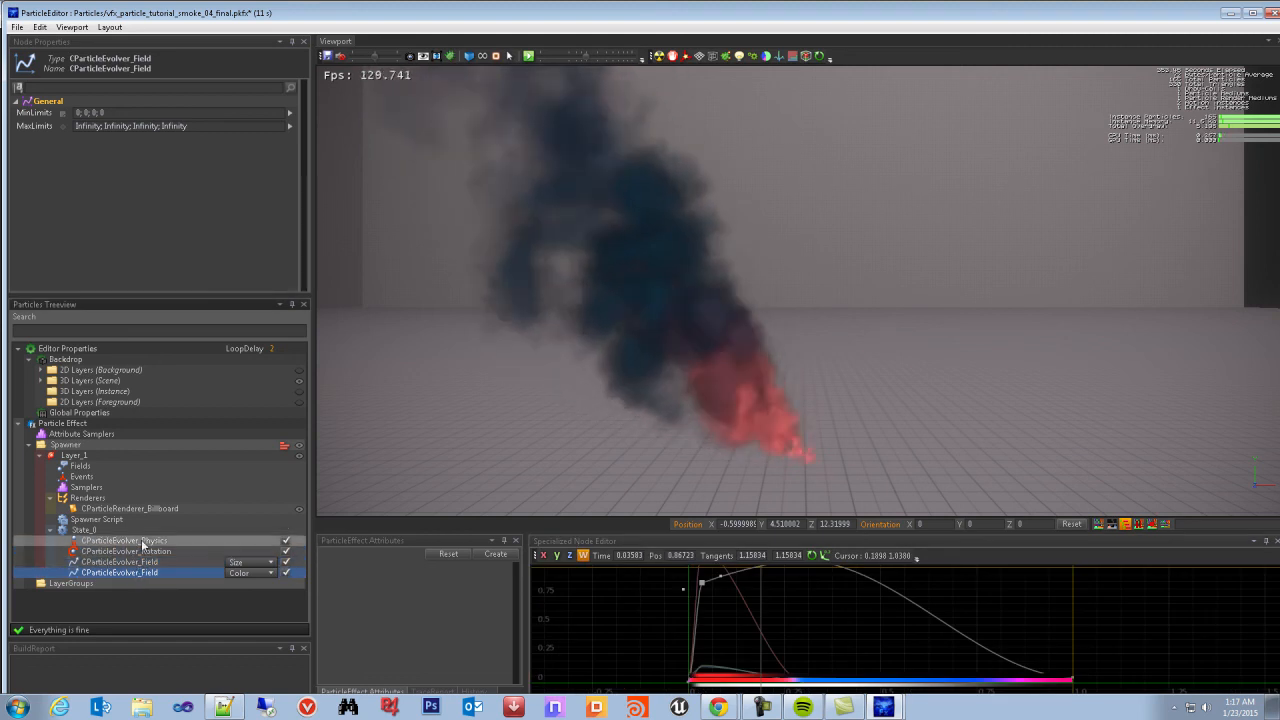
pyautogui.click(143, 541)
pyautogui.click(145, 551)
pyautogui.click(145, 541)
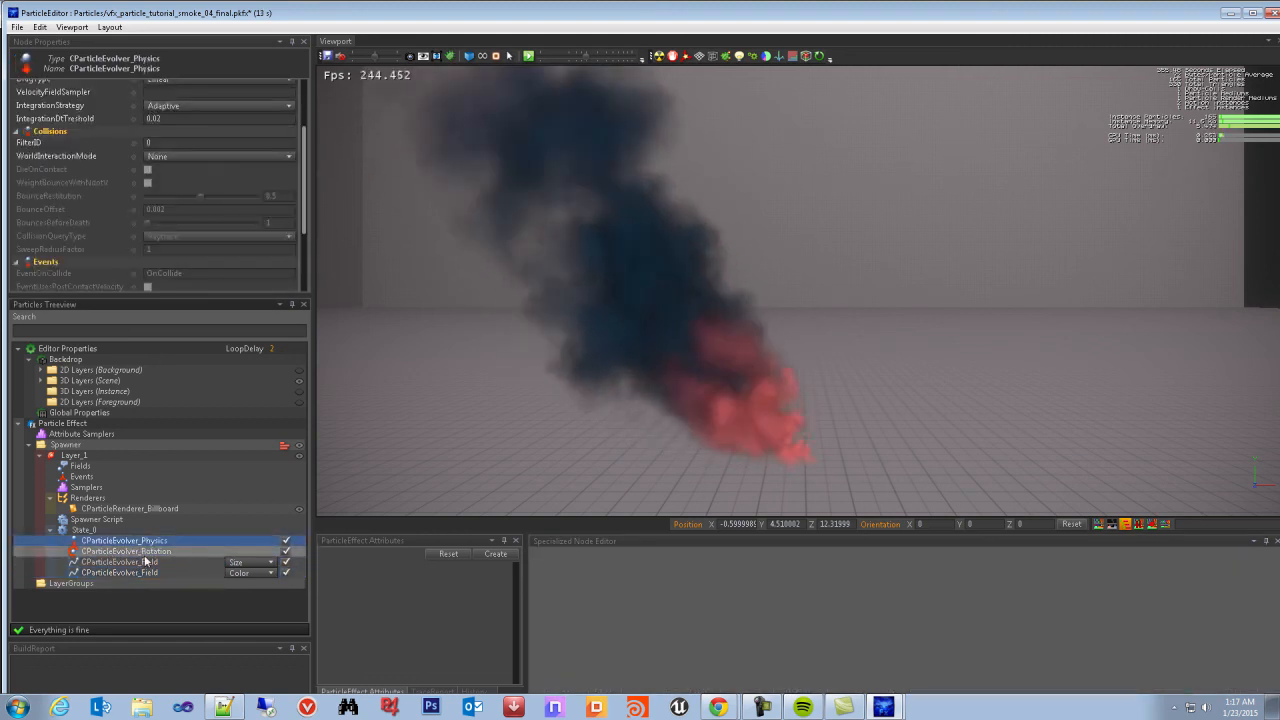
pyautogui.click(144, 564)
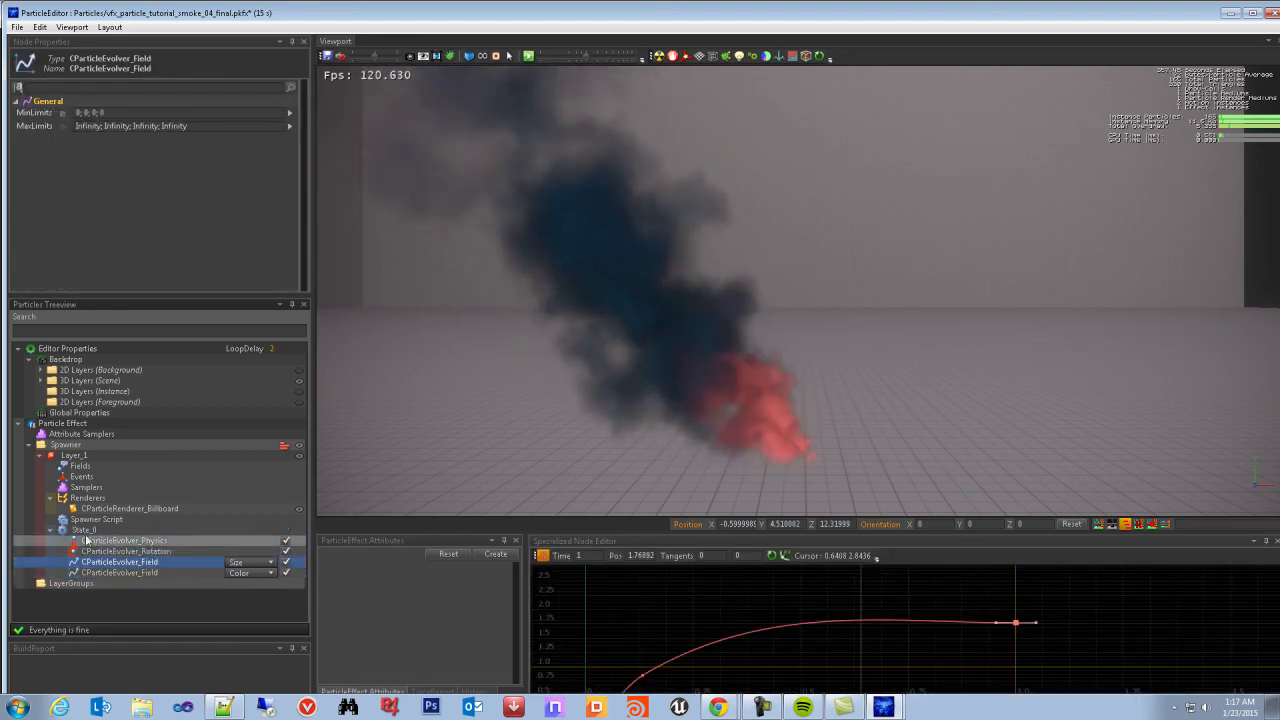
# Set the X value of the first velocity vector in the Spawner Script to -4.0, save, and check the second vector's X value
pyautogui.click(96, 519)
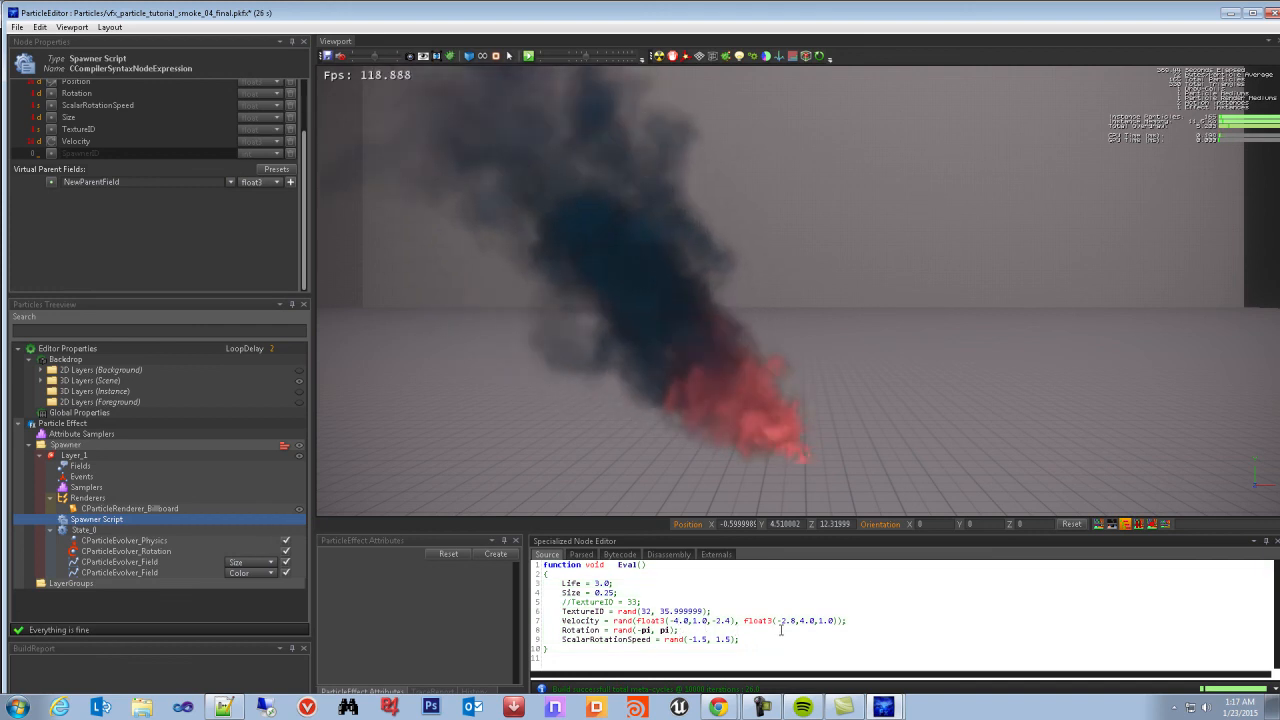
pyautogui.hotkey('ctrl', 's')
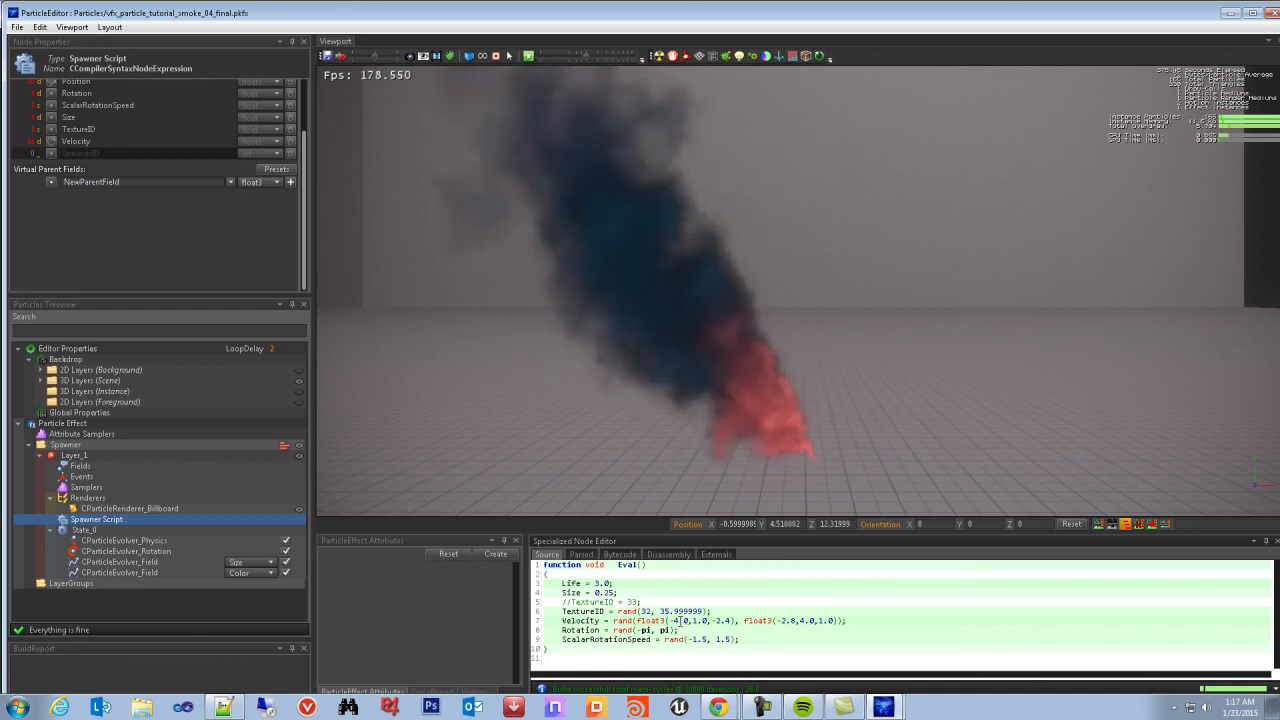
pyautogui.moveTo(785, 620); pyautogui.dragTo(795, 620)
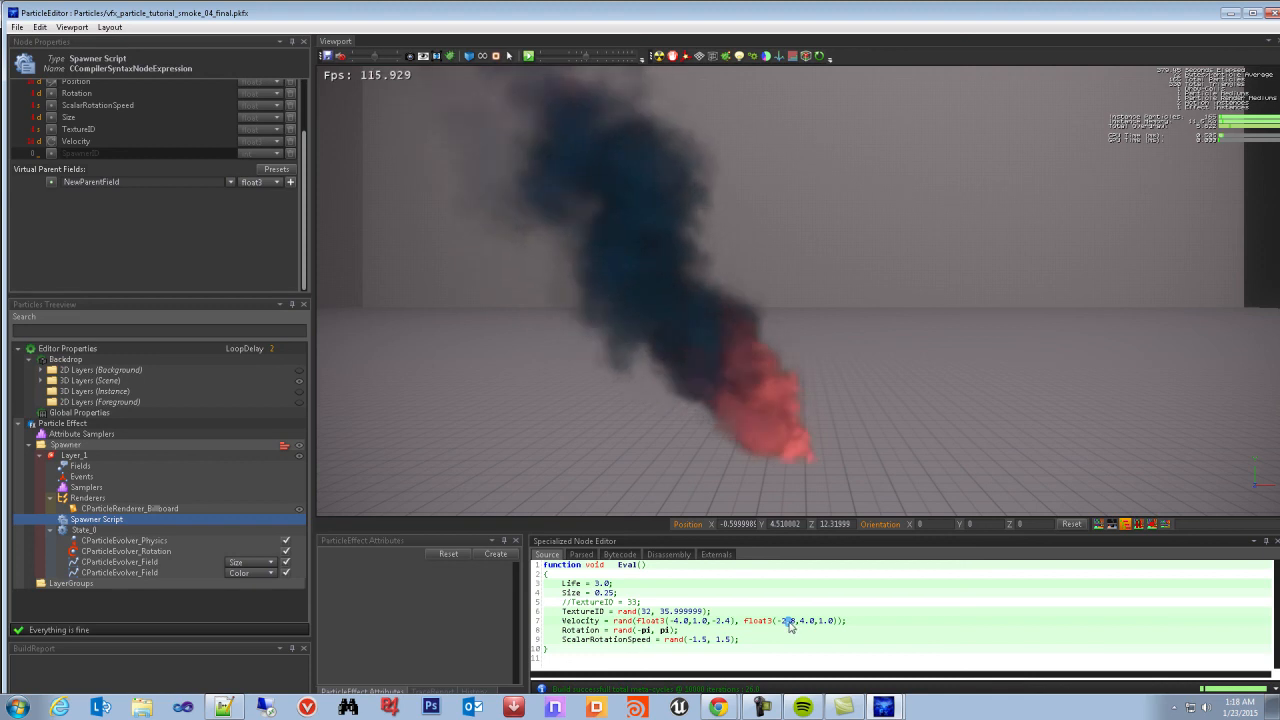
pyautogui.click(794, 621)
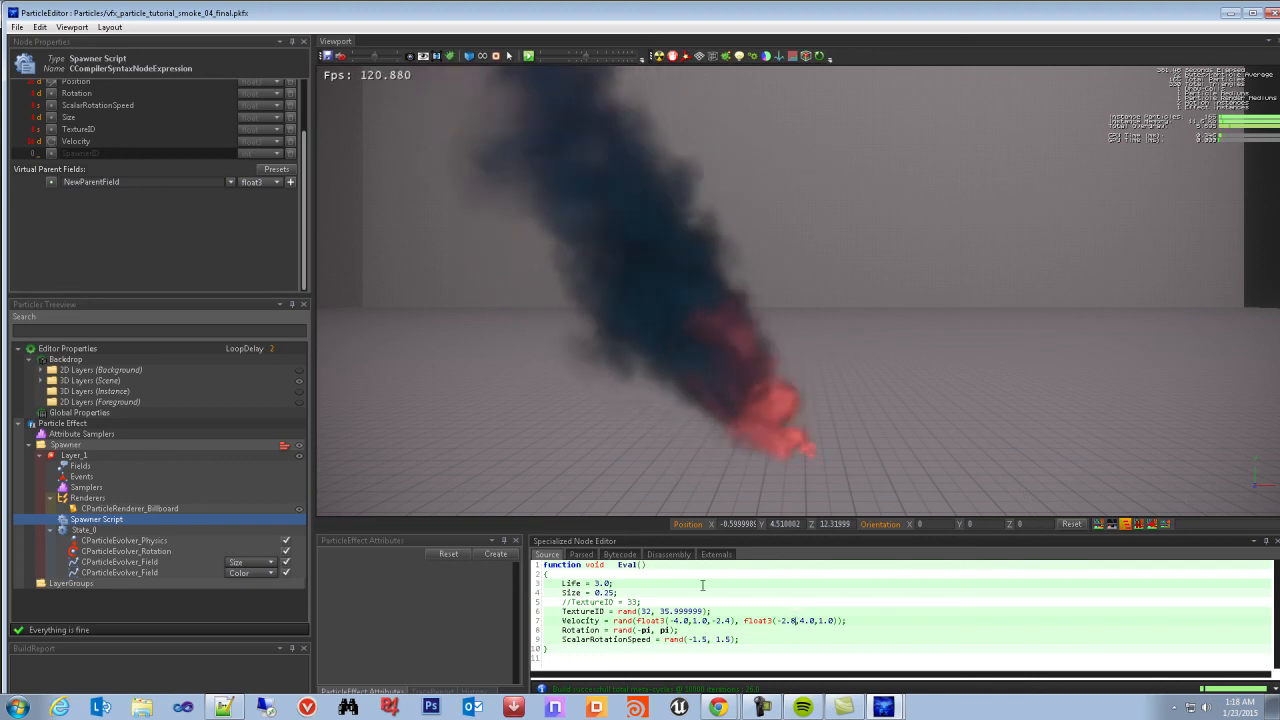
# Capture view coordinates that frame the whole smoke plume, and test them by resetting the viewport from a moved view
pyautogui.click(787, 368)
pyautogui.moveTo(786, 368); pyautogui.dragTo(581, 415, button='middle')
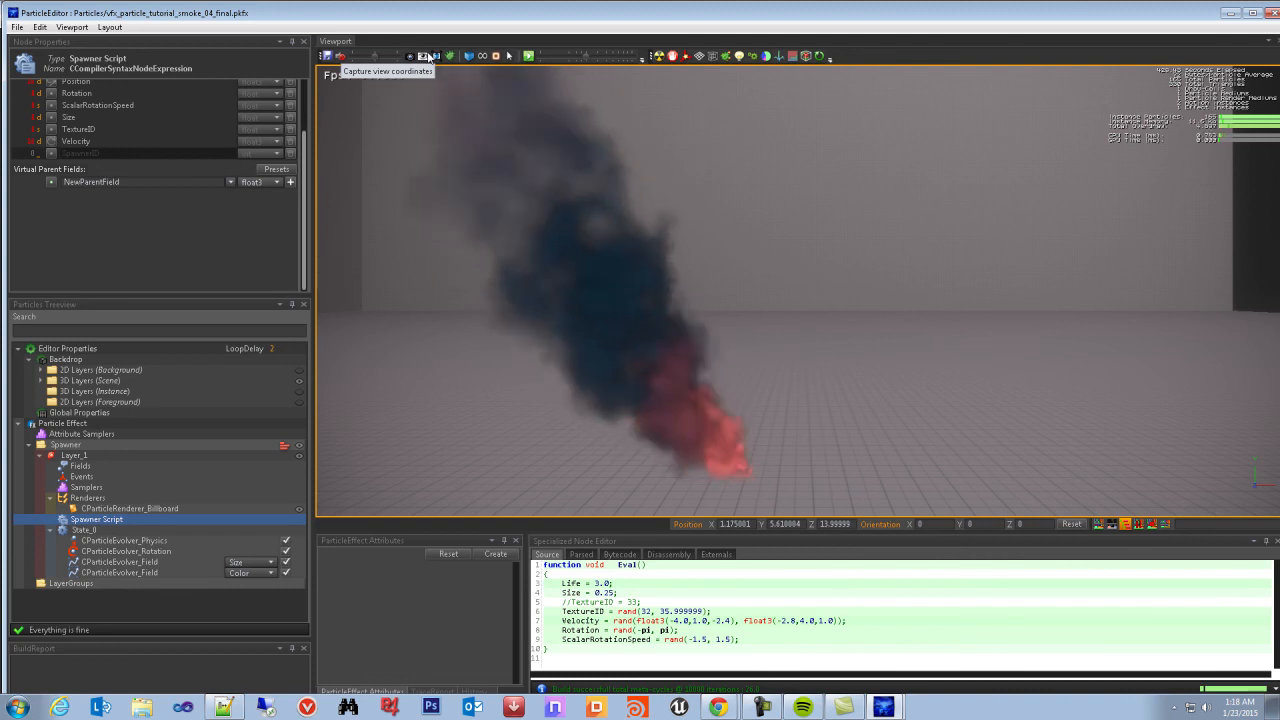
pyautogui.scroll(-5, 666, 378)
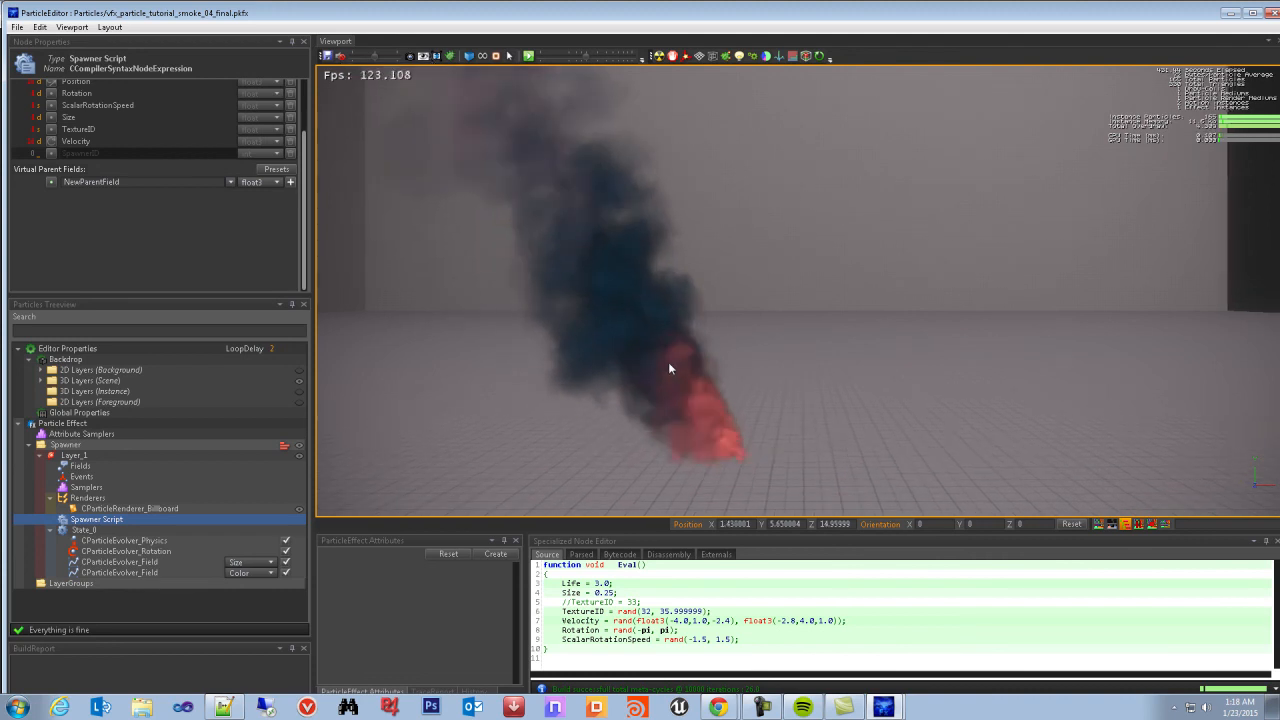
pyautogui.scroll(3, 676, 360)
pyautogui.moveTo(635, 381); pyautogui.dragTo(565, 375, button='middle')
pyautogui.scroll(-1, 600, 343)
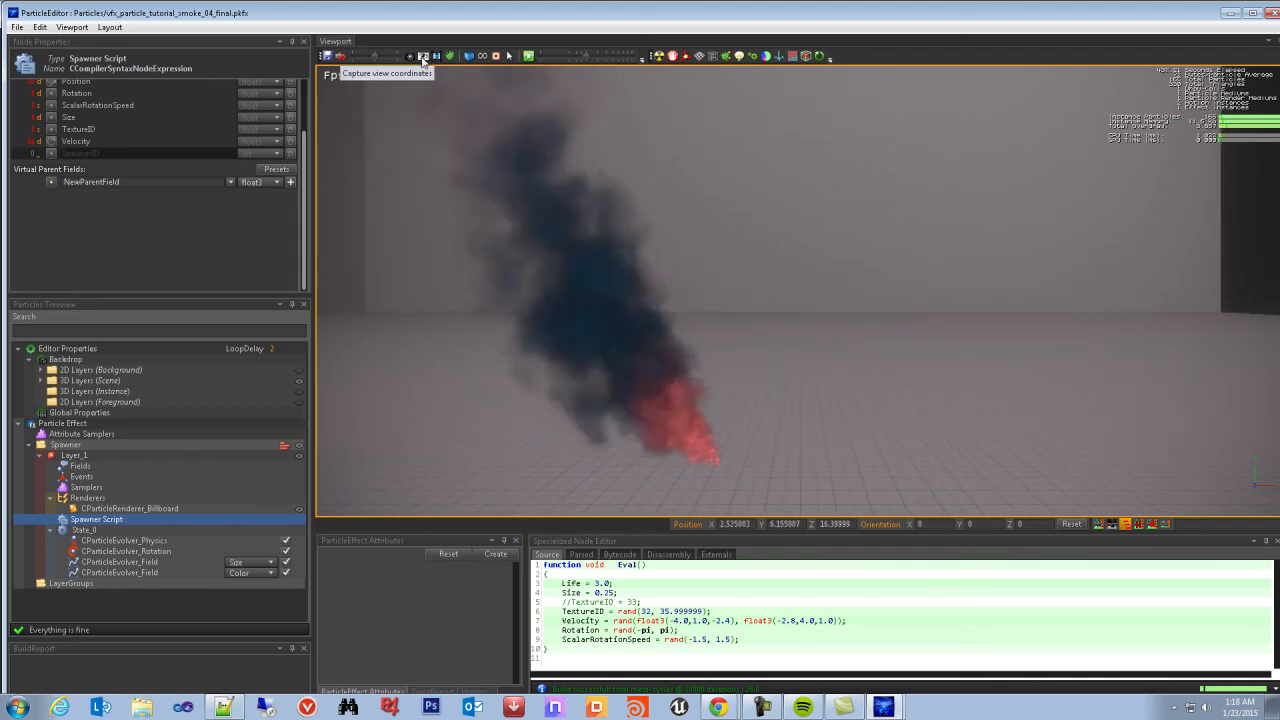
pyautogui.click(422, 56)
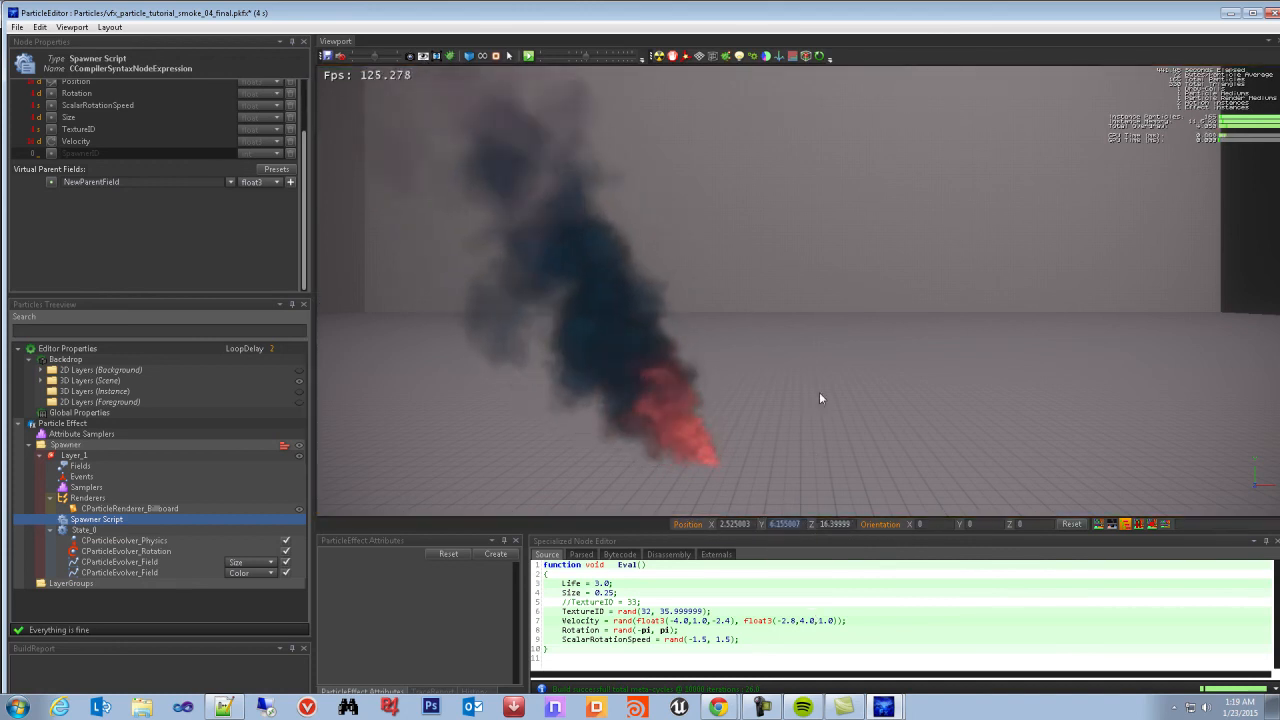
pyautogui.keyDown('alt'); pyautogui.moveTo(1180, 375); pyautogui.dragTo(945, 367); pyautogui.keyUp('alt')
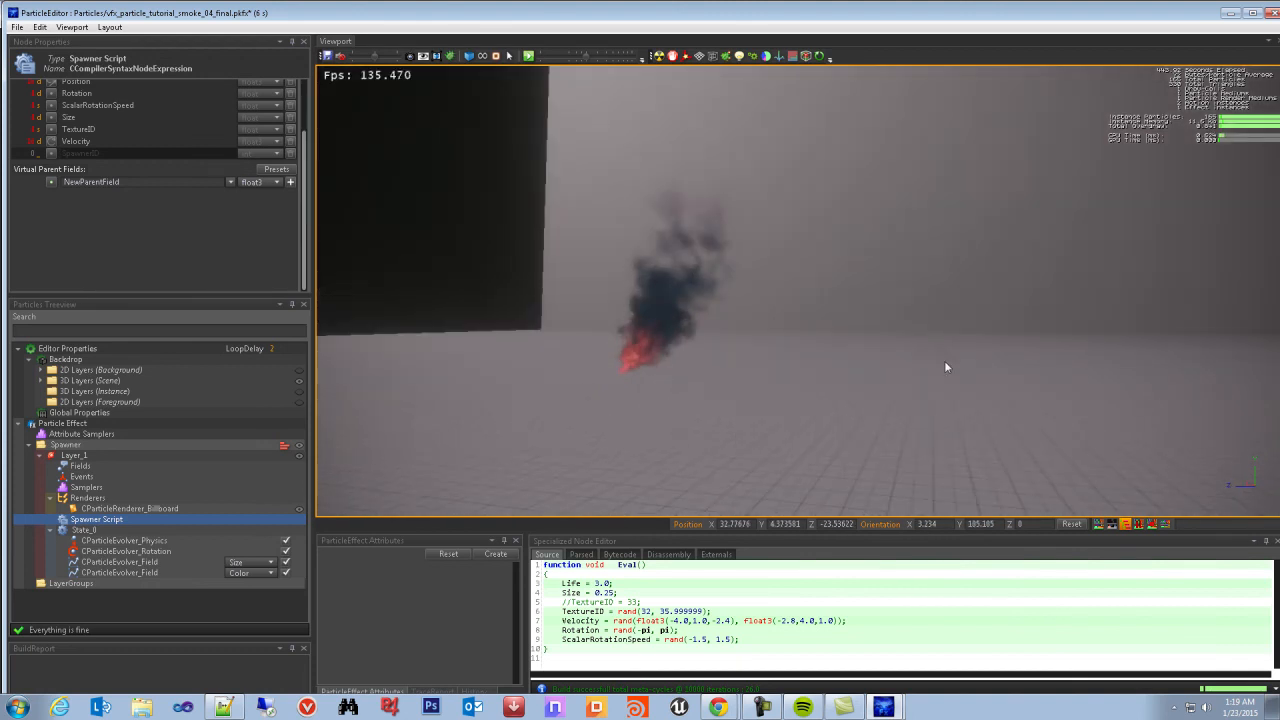
pyautogui.click(1072, 525)
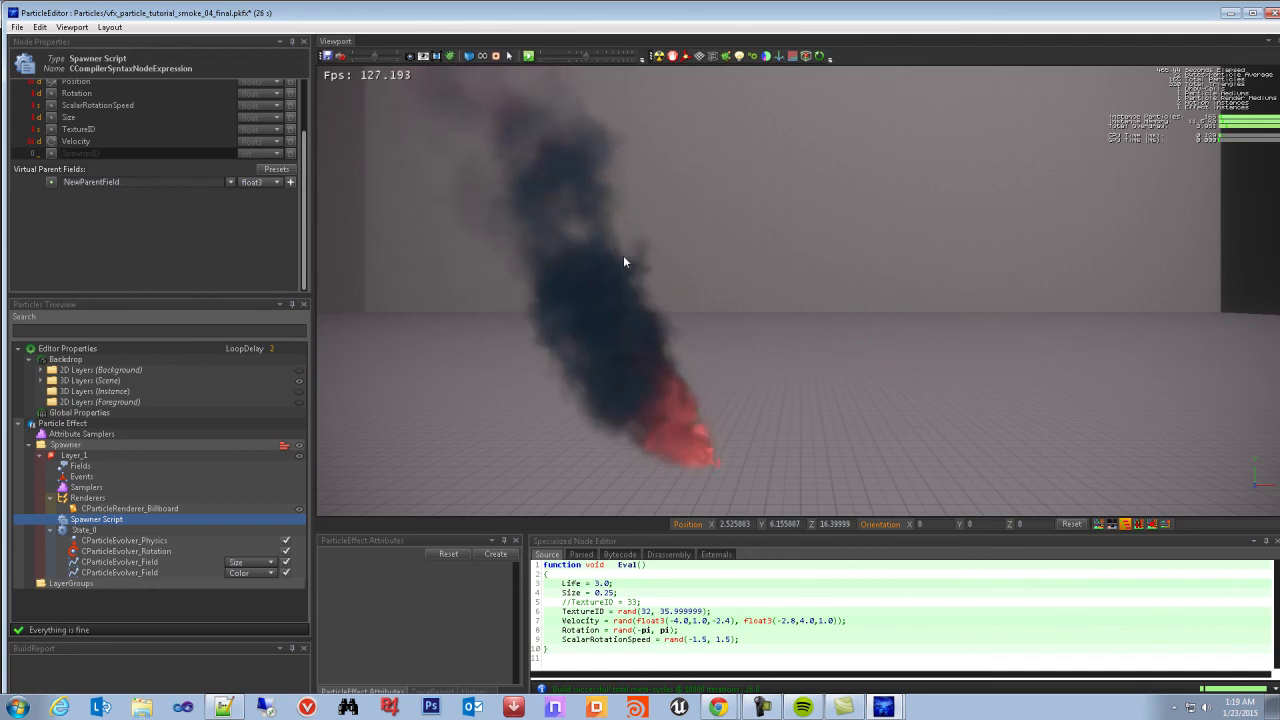
# Save the smoke effect, and close and reopen vfx_particle_tutorial_smoke_04_final to check its stored view
pyautogui.click(17, 27)
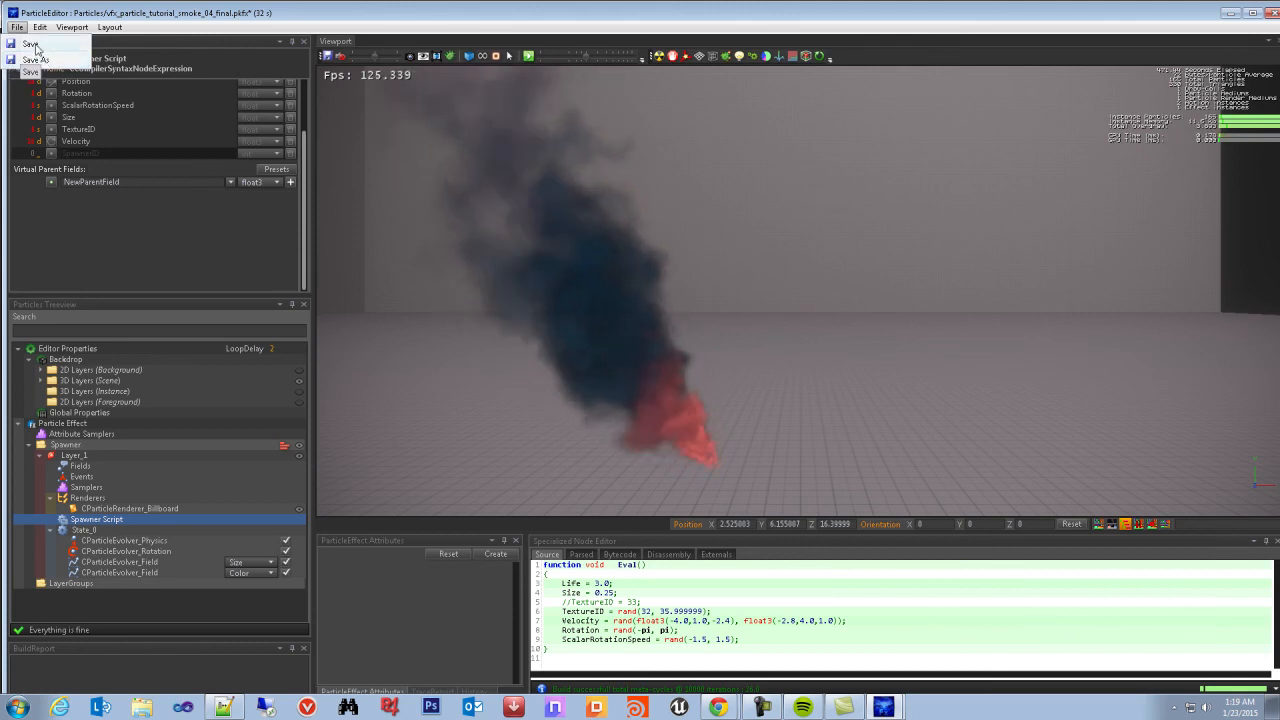
pyautogui.click(32, 45)
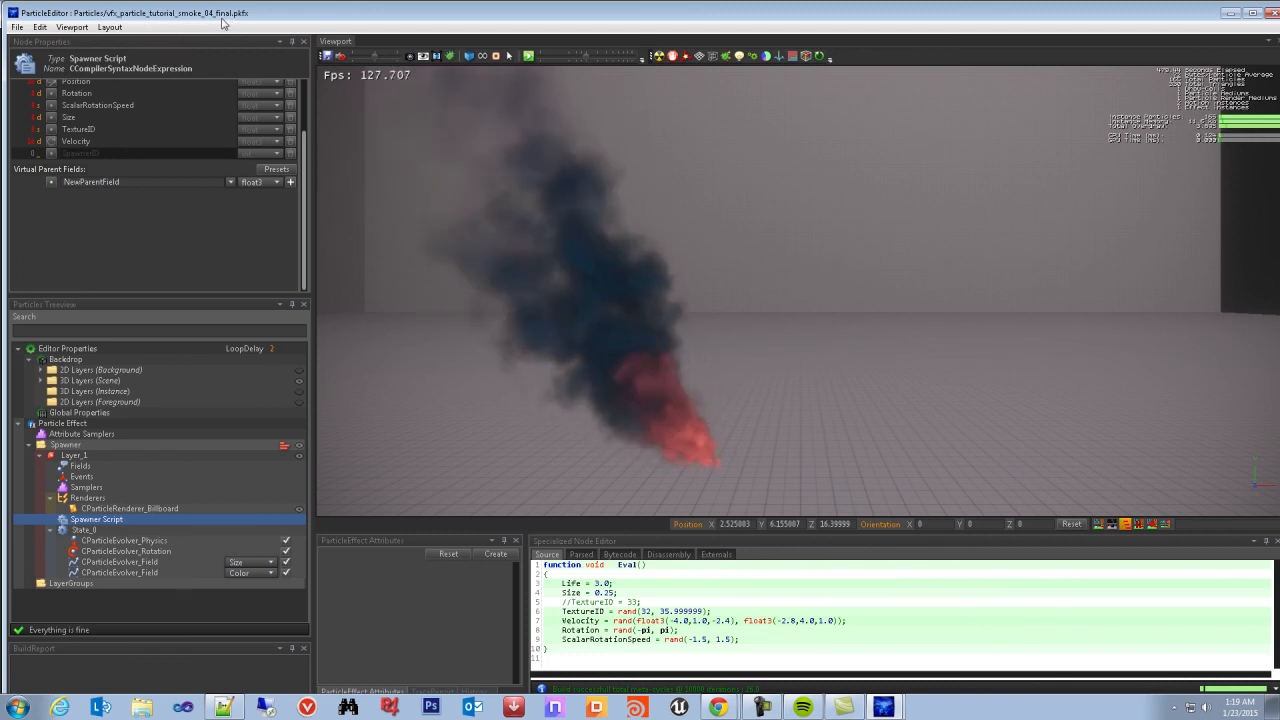
pyautogui.click(1271, 13)
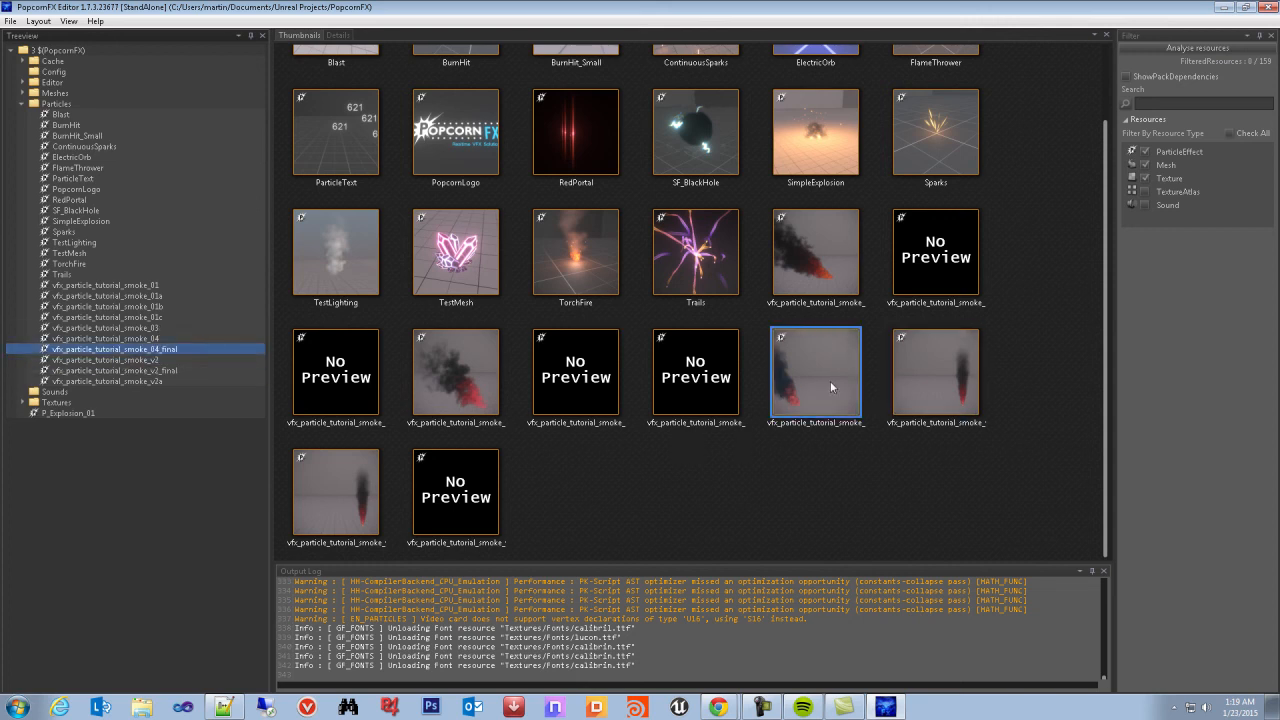
pyautogui.doubleClick(145, 354)
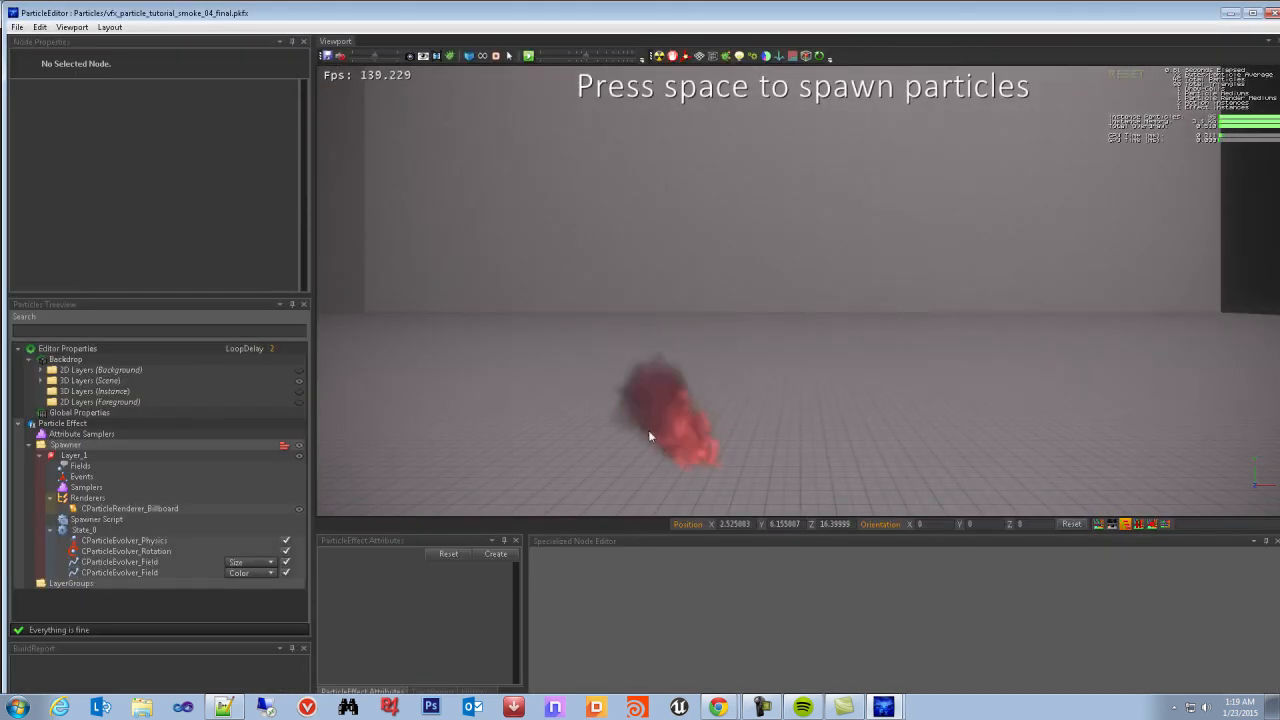